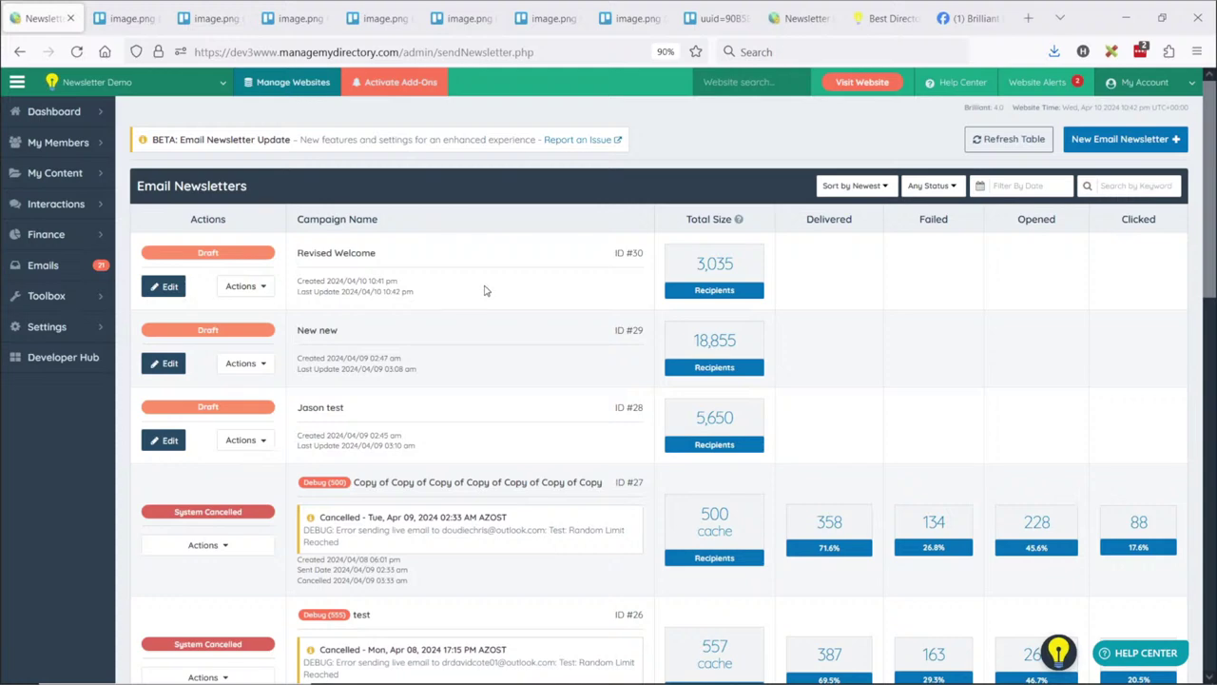
Start a new email newsletter and give it the nickname Webinar Test
scroll(484, 290, down, 3)
scroll(456, 258, down, 3)
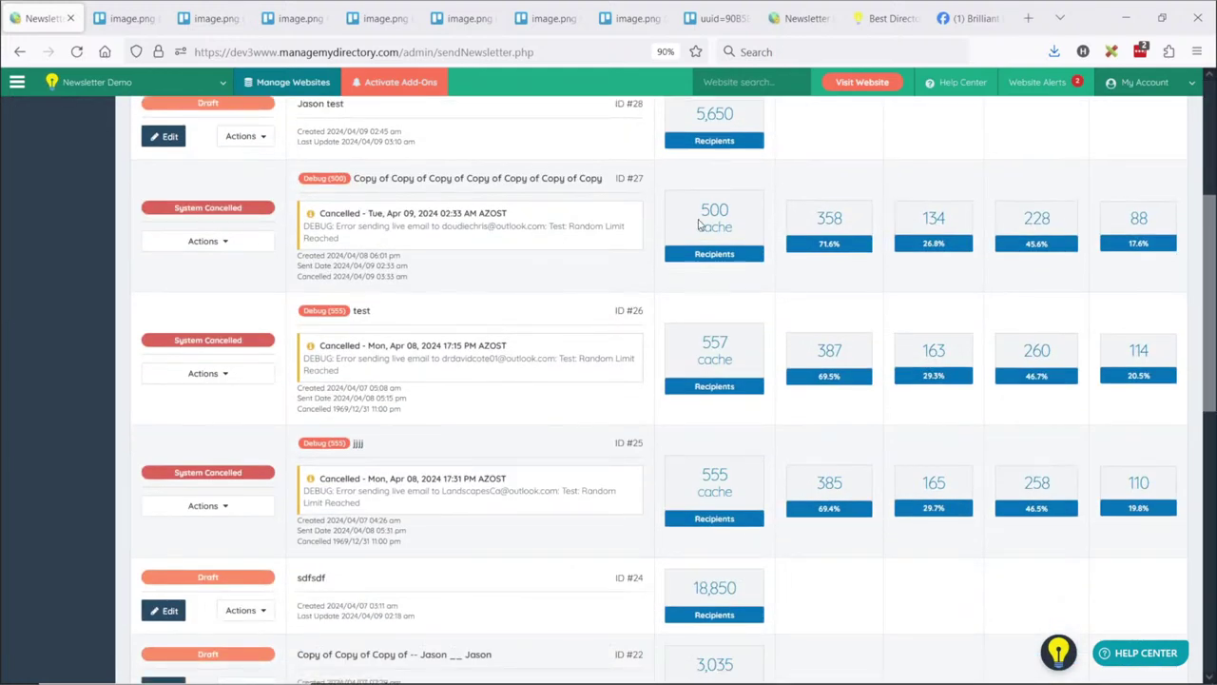
scroll(1037, 285, down, 3)
scroll(1037, 285, up, 8)
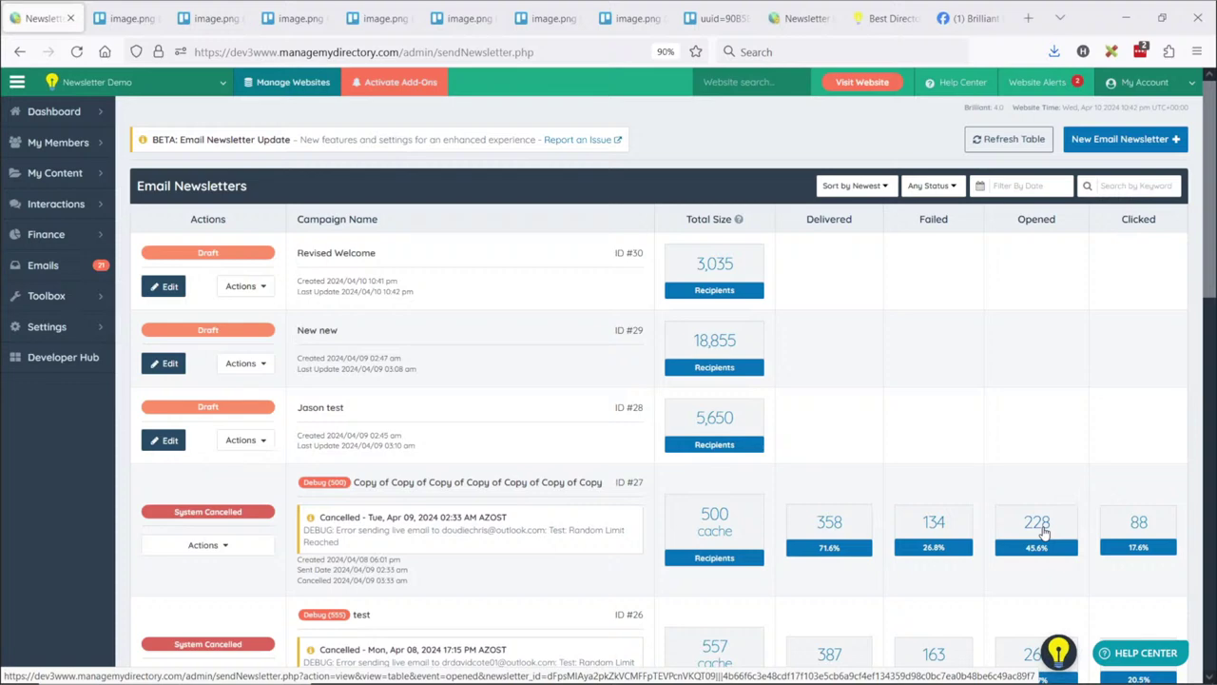
click(1106, 144)
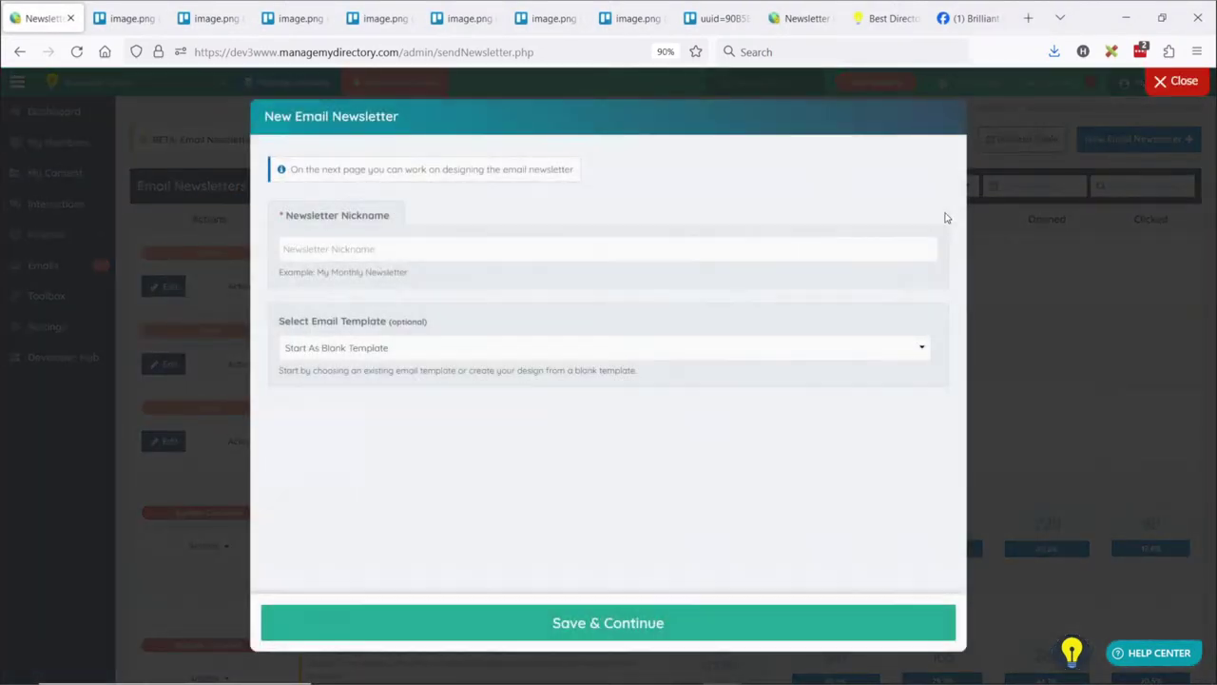
click(359, 253)
text(Web)
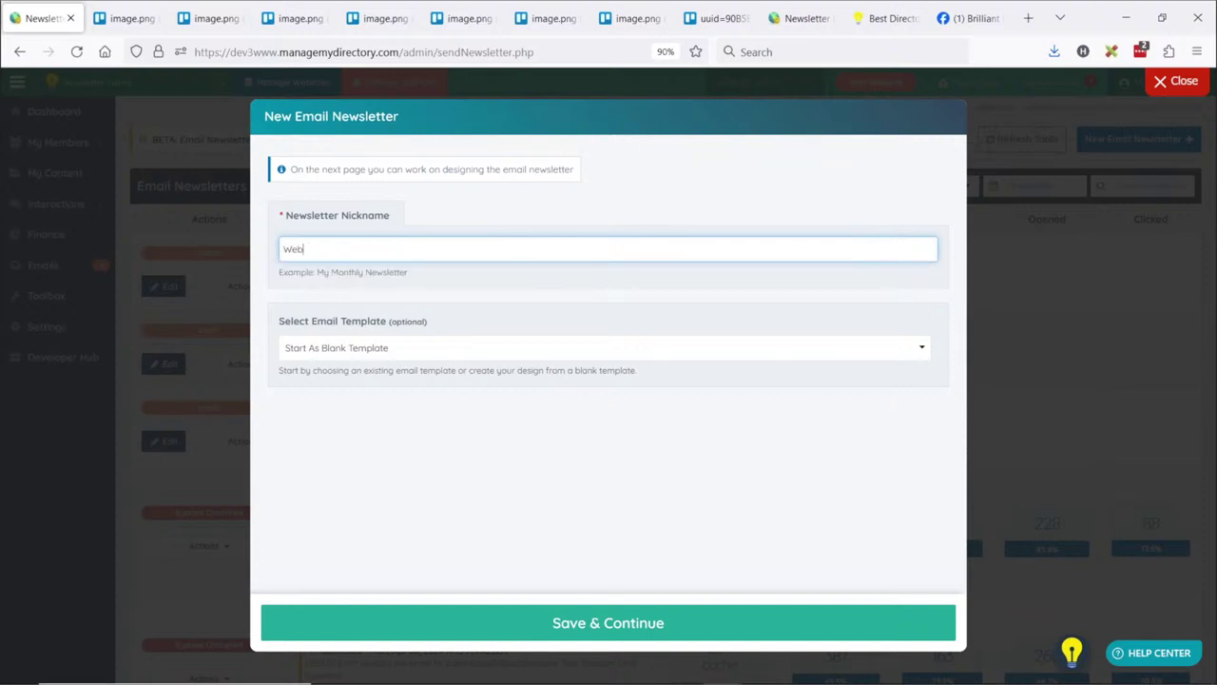
text(noimaTest)
Select the welcome-basic master system template for the newsletter, then save and continue to its editor
click(375, 350)
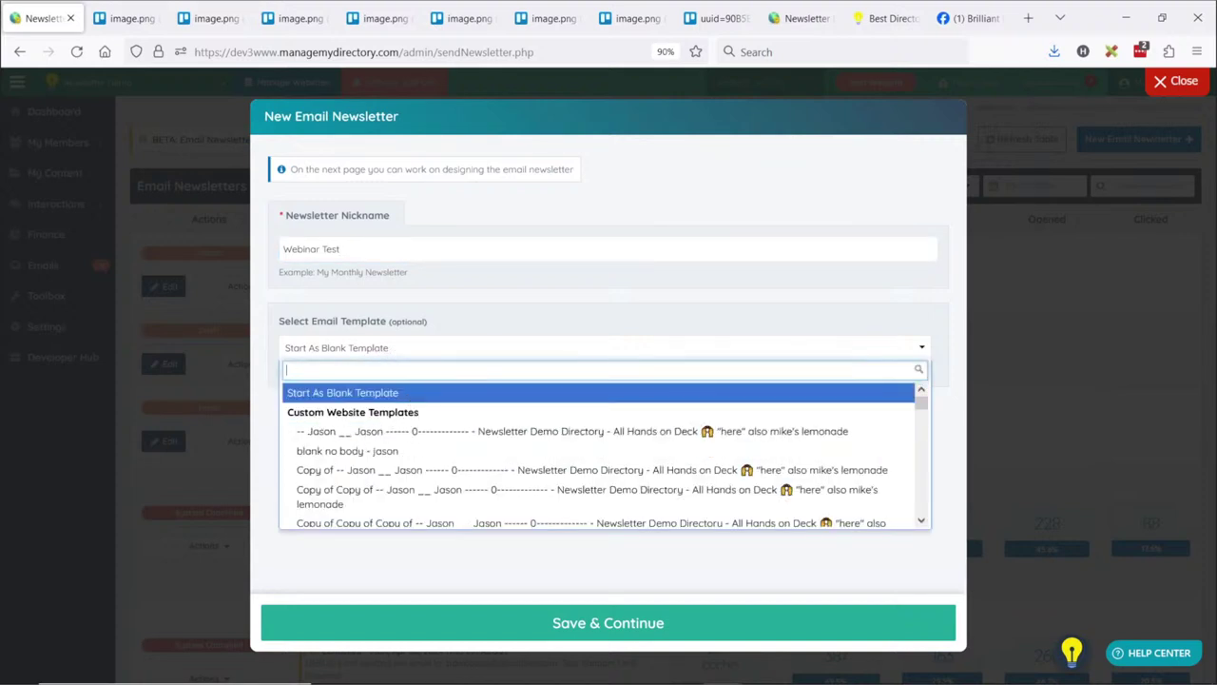
text(welcome)
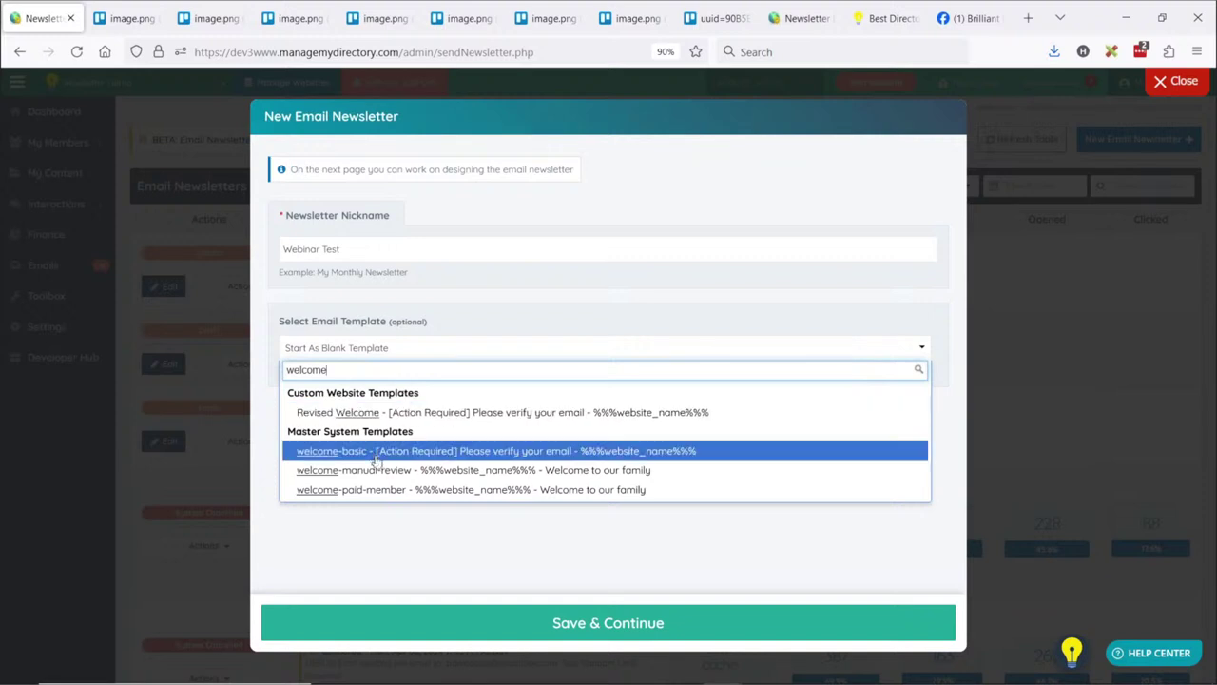
click(373, 451)
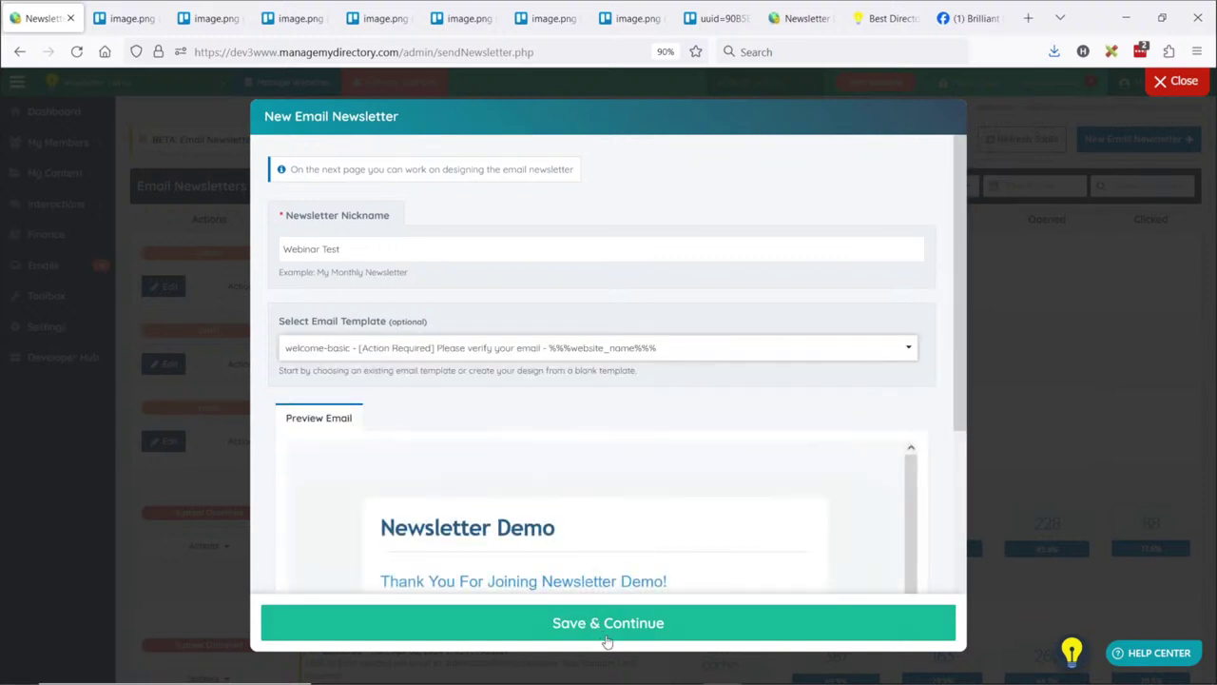
scroll(561, 496, down, 1)
scroll(453, 456, up, 2)
scroll(447, 476, down, 3)
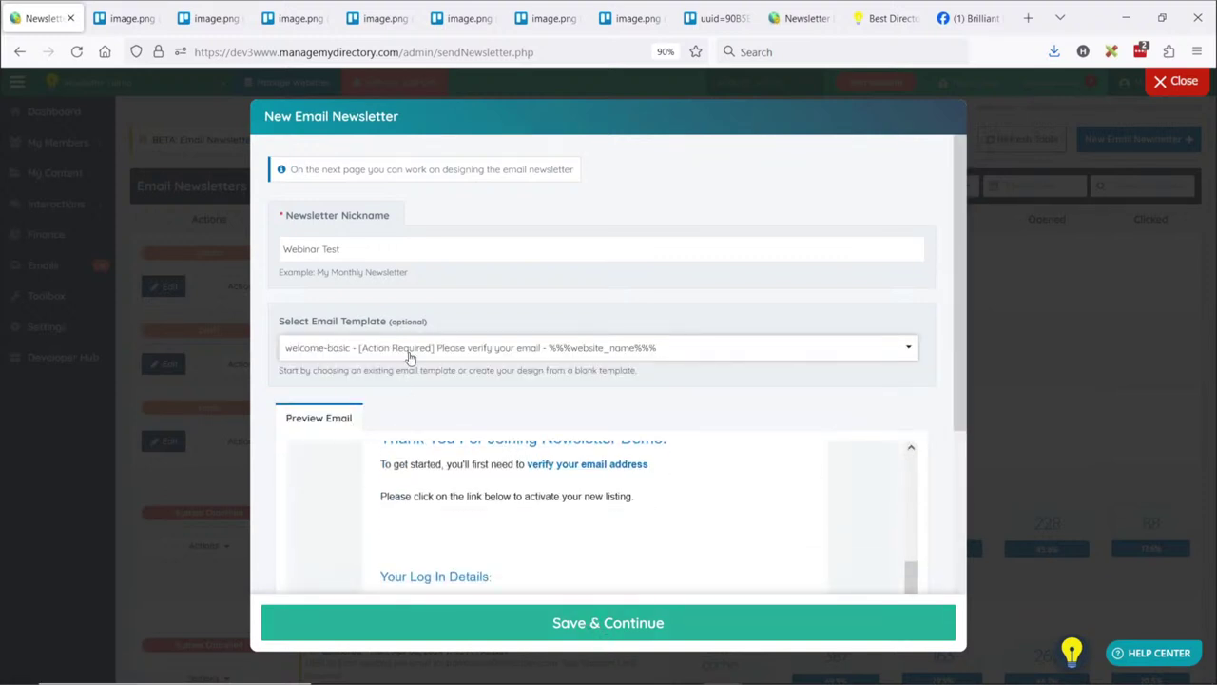
click(411, 352)
scroll(447, 428, up, 3)
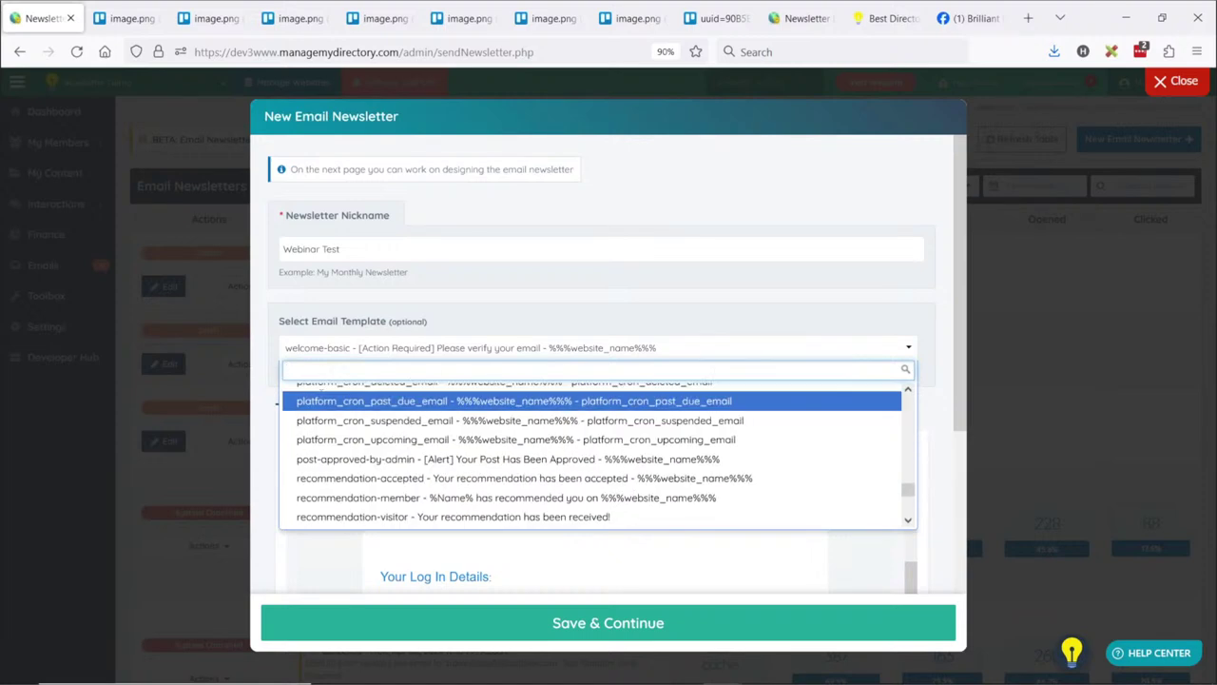
click(566, 624)
click(607, 630)
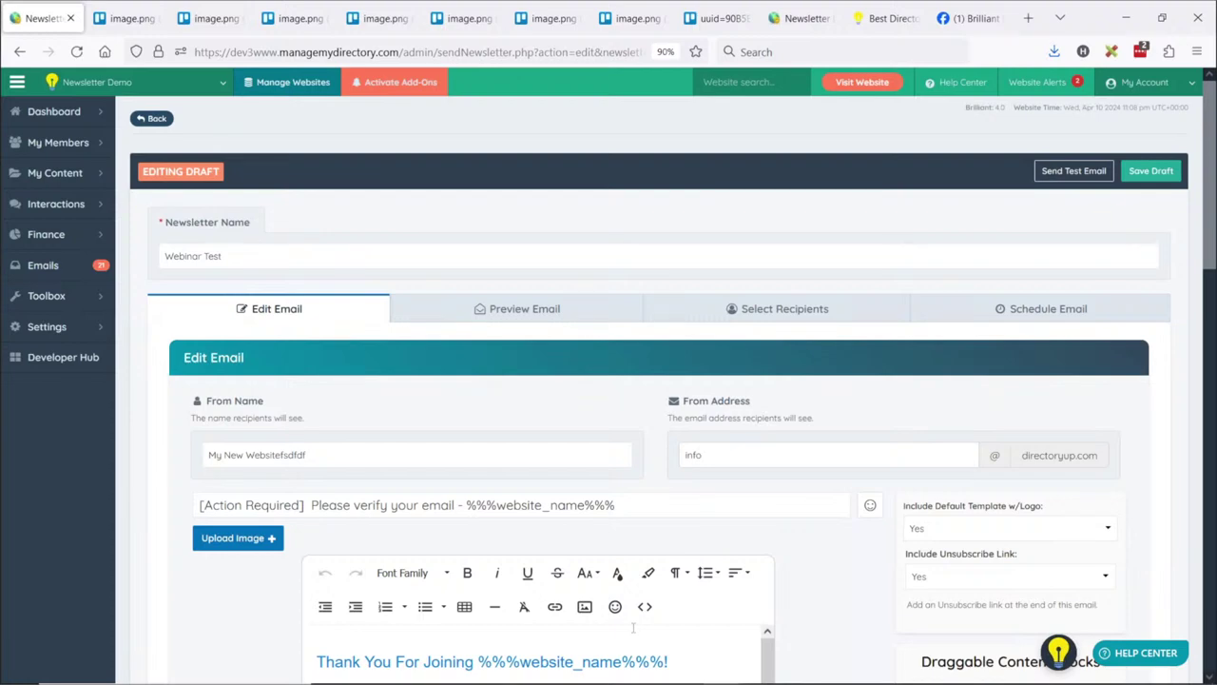
Examine the draft's sender fields, subject, body text, template options and draggable content blocks
scroll(808, 426, down, 5)
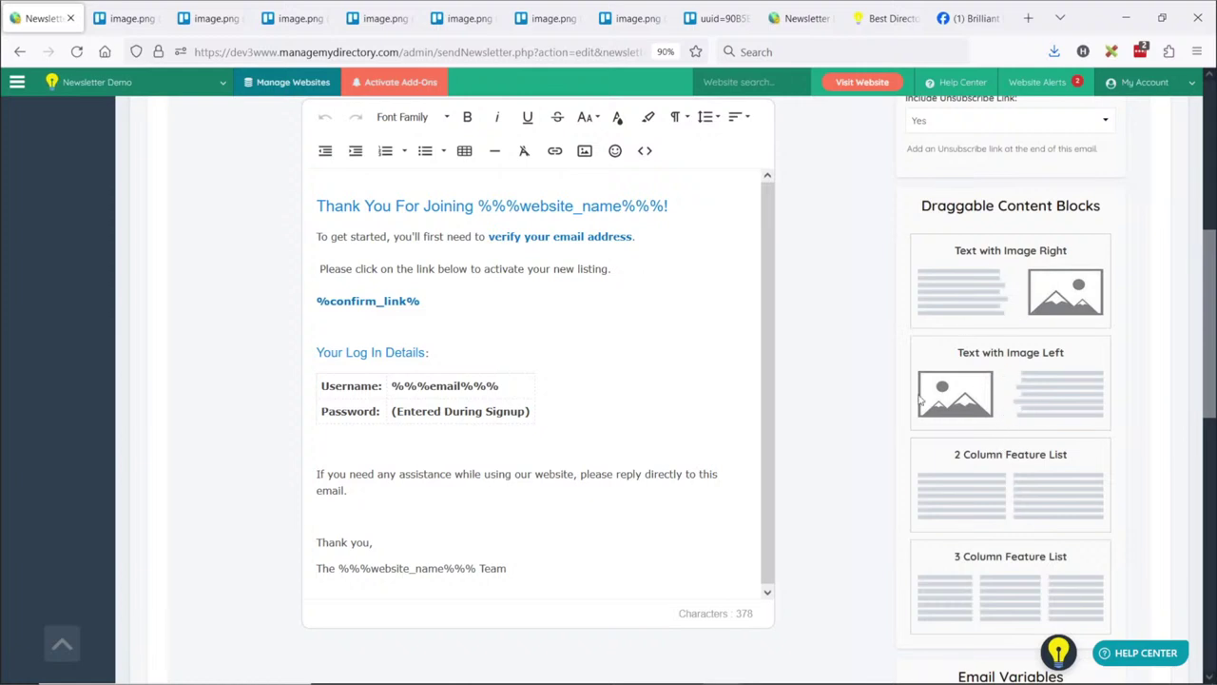
scroll(935, 386, up, 3)
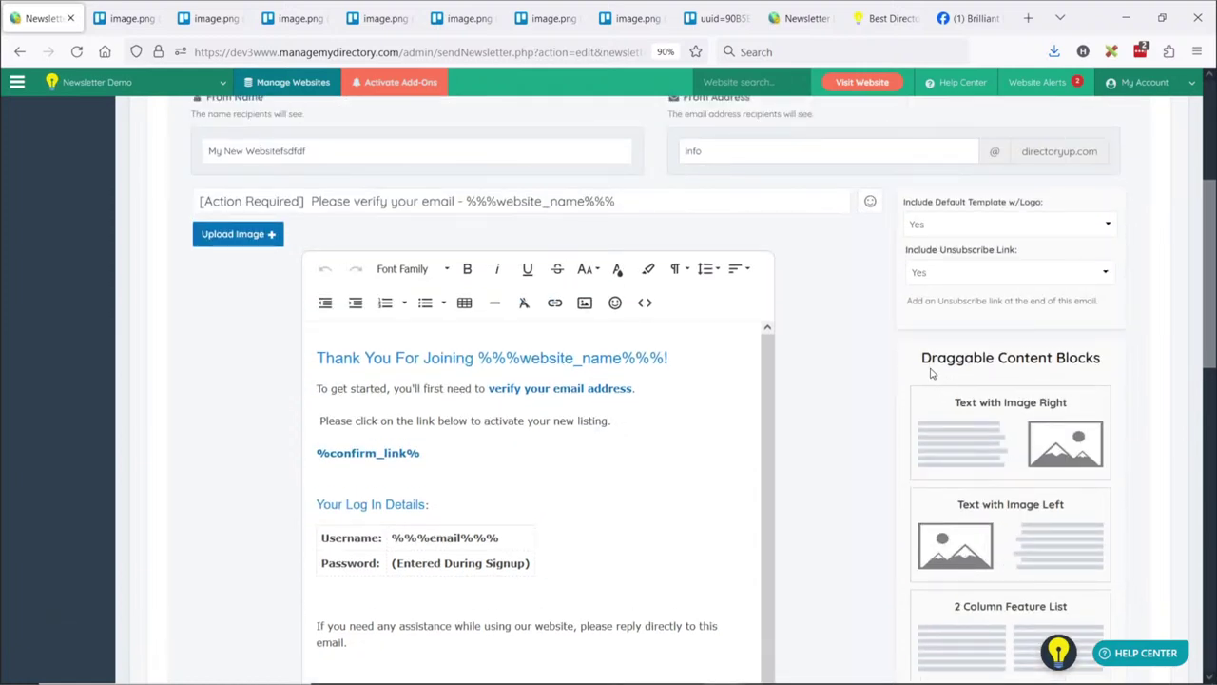
scroll(861, 394, up, 3)
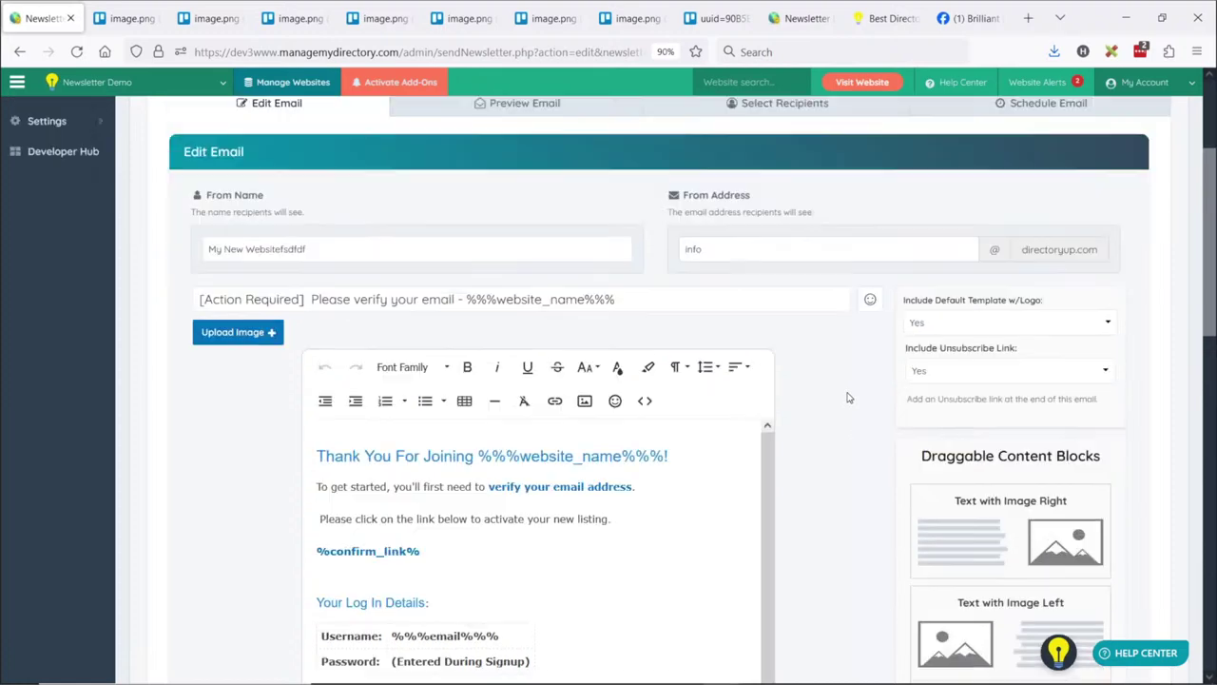
scroll(860, 407, up, 2)
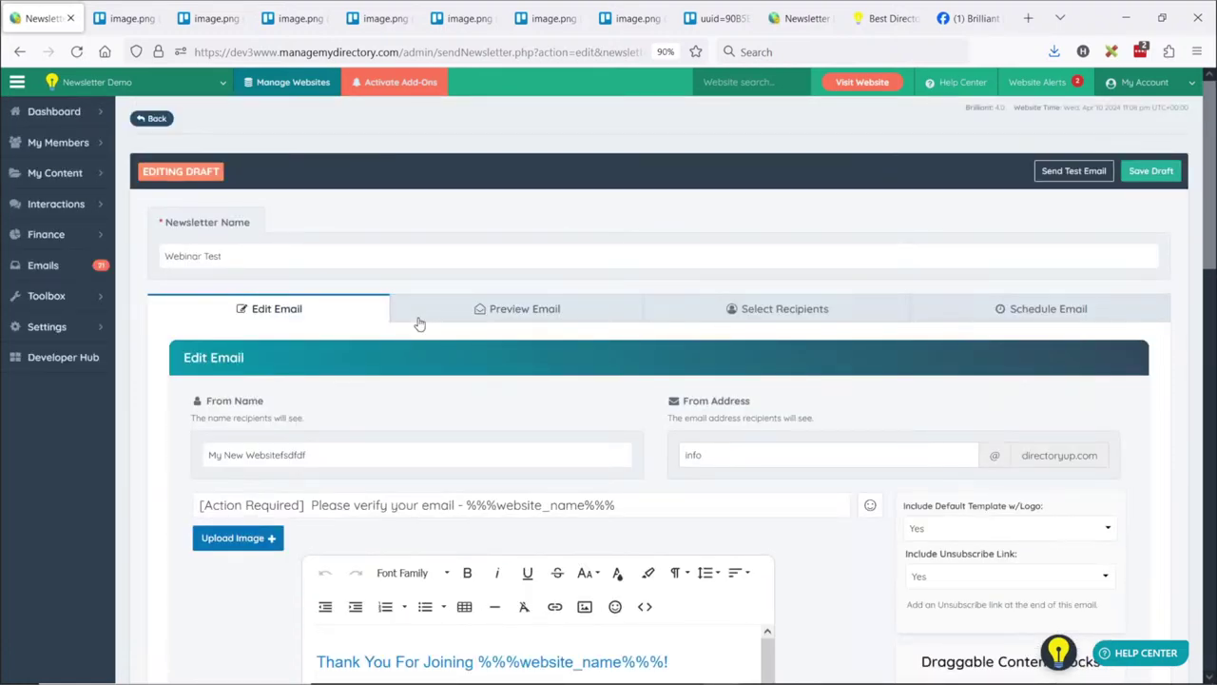
scroll(753, 381, down, 3)
scroll(565, 471, down, 3)
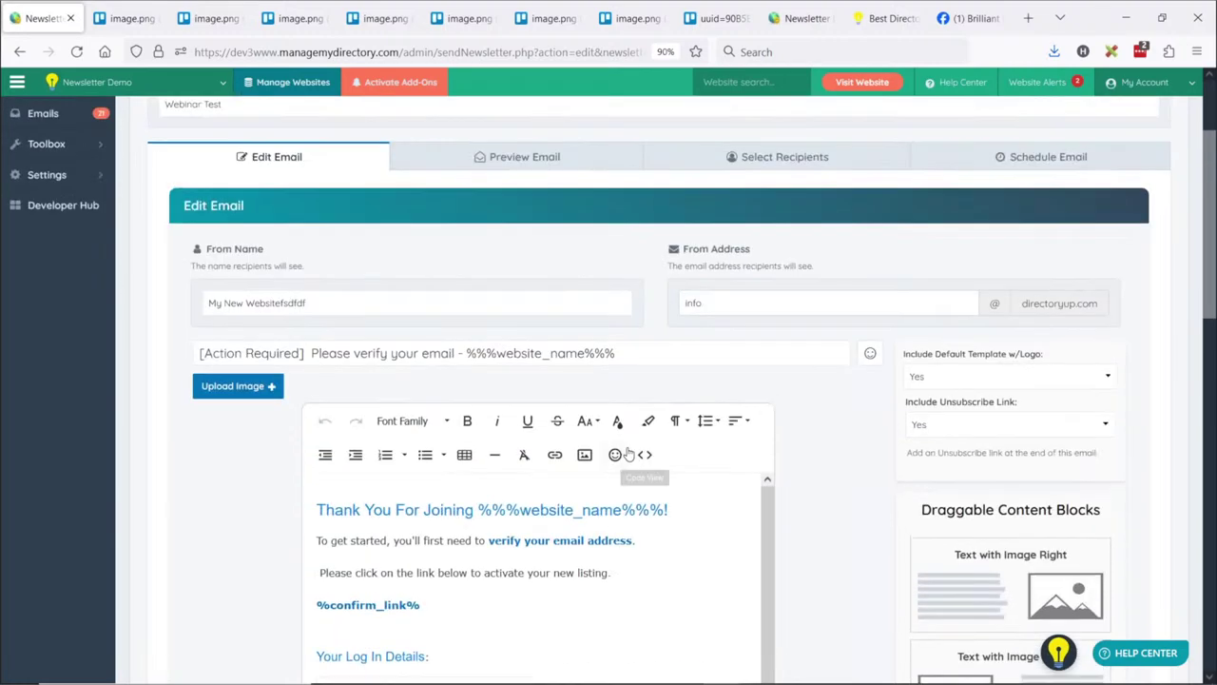
scroll(628, 455, up, 3)
scroll(533, 390, up, 3)
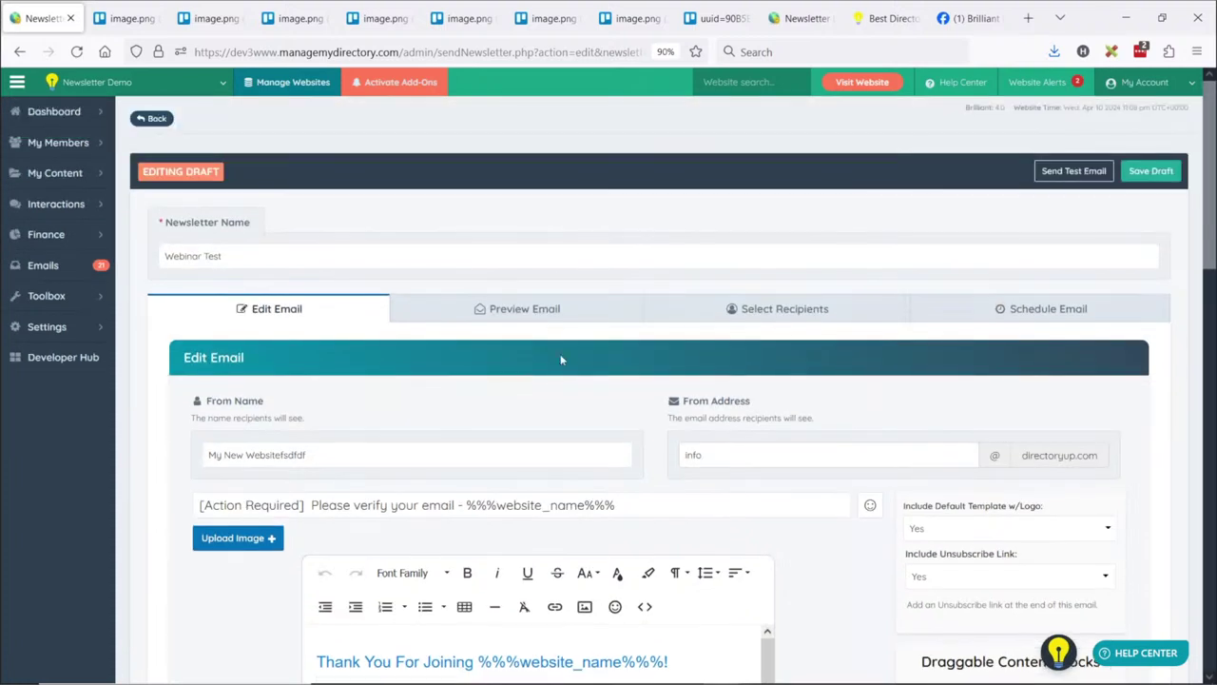
Preview the email for a specific member by entering a member ID, and check the personalized username in the log-in details
click(514, 312)
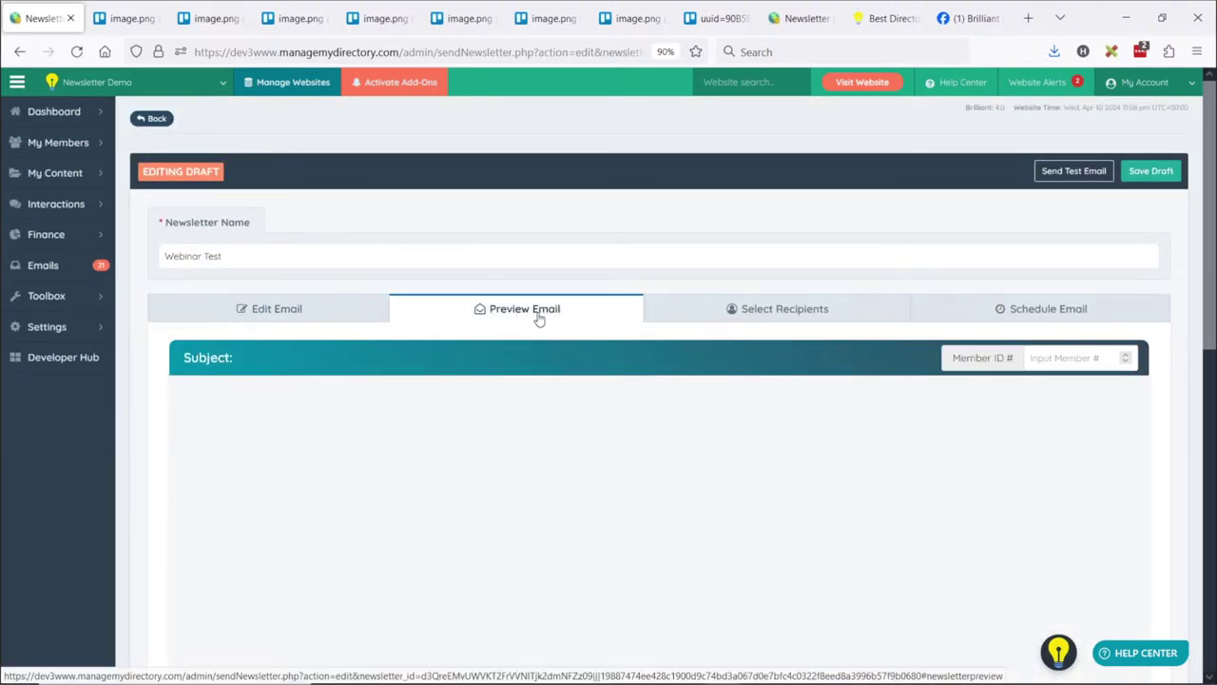
scroll(584, 449, down, 1)
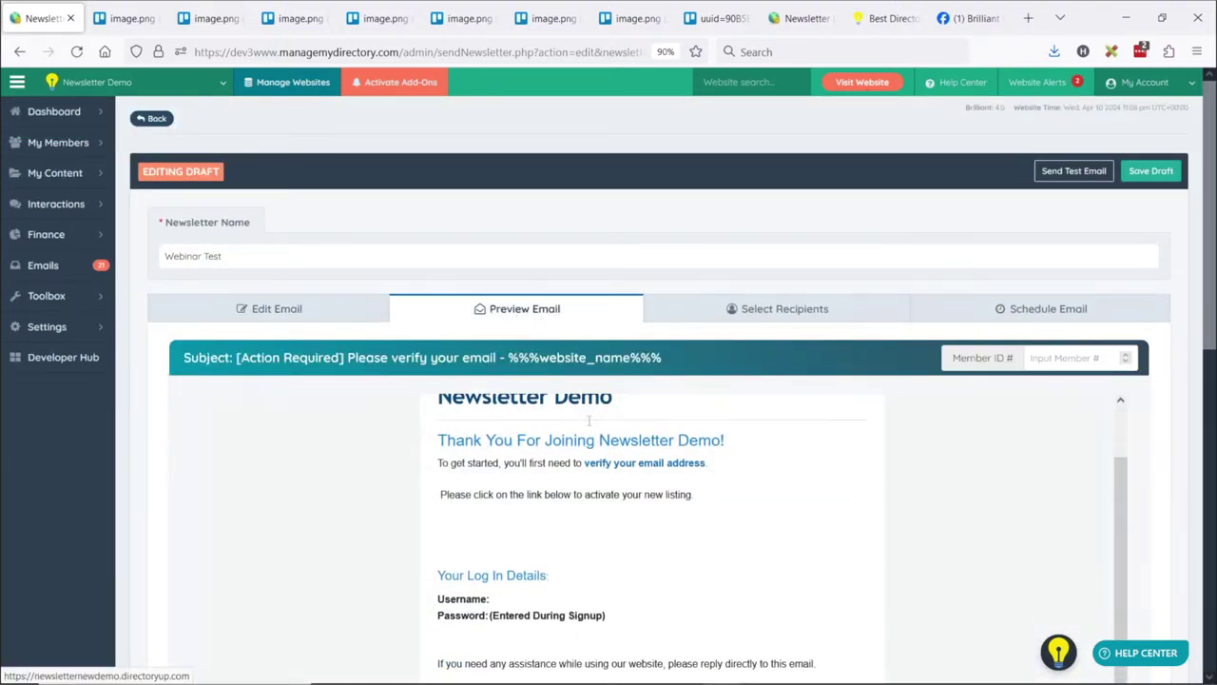
click(1092, 357)
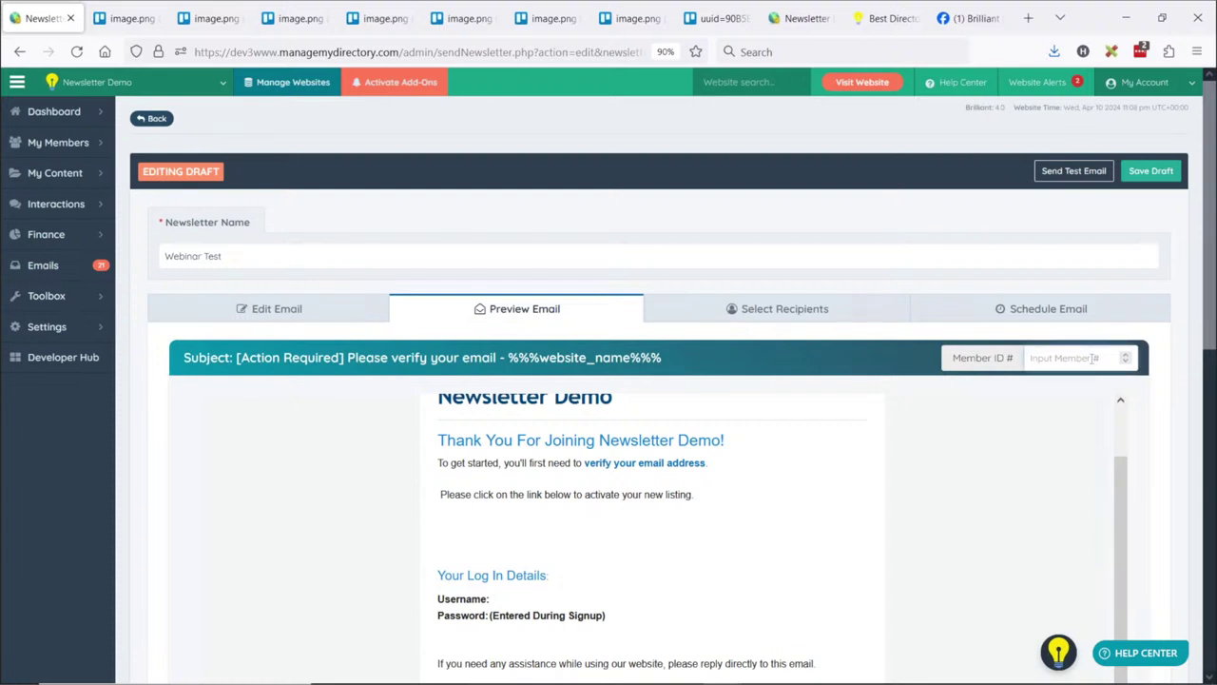
text(3)
click(761, 378)
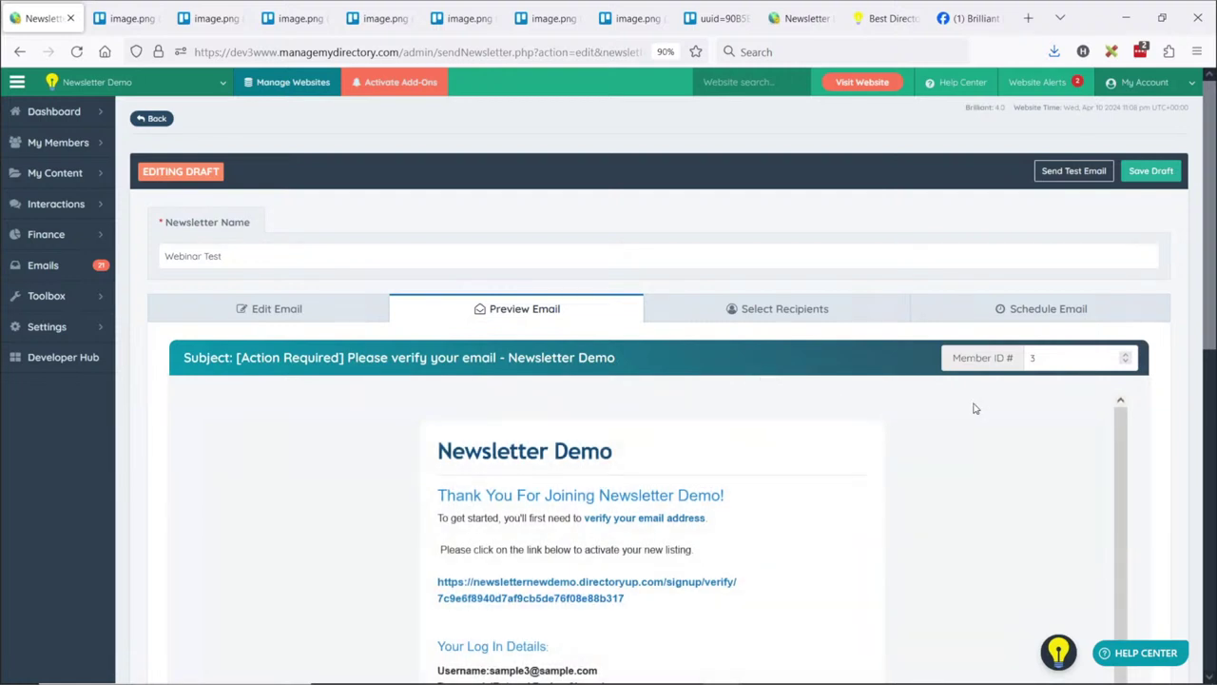
scroll(973, 408, down, 2)
double_click(462, 599)
drag(491, 599, 595, 599)
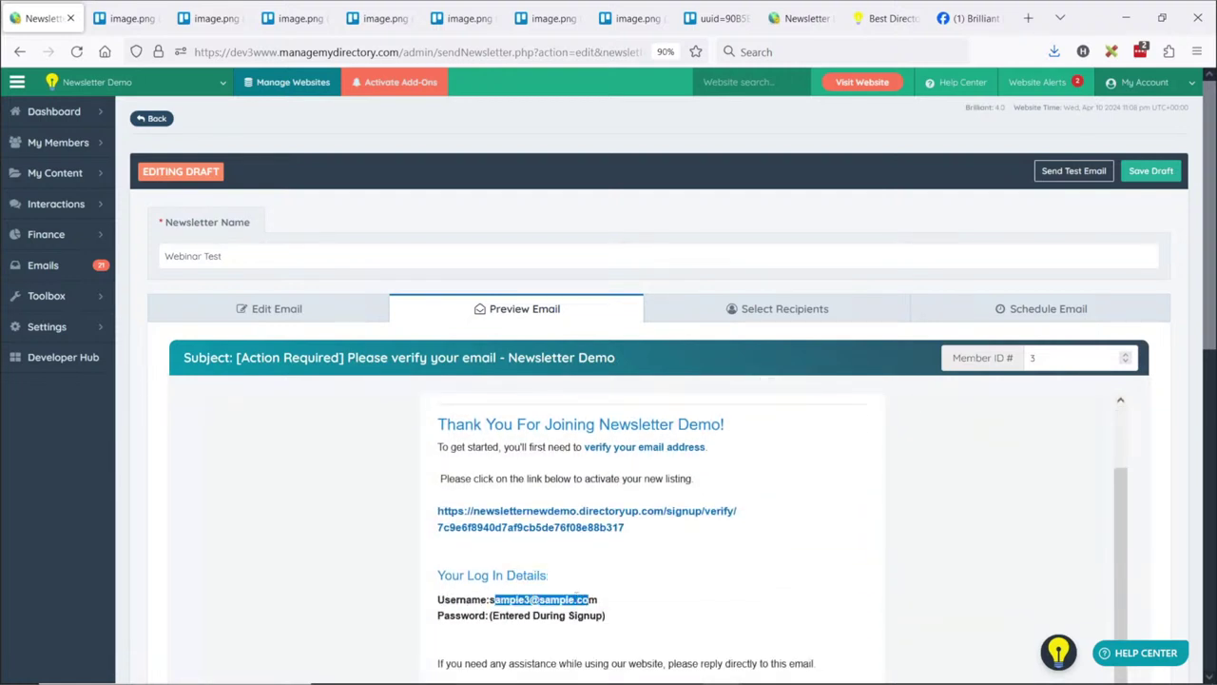
click(590, 599)
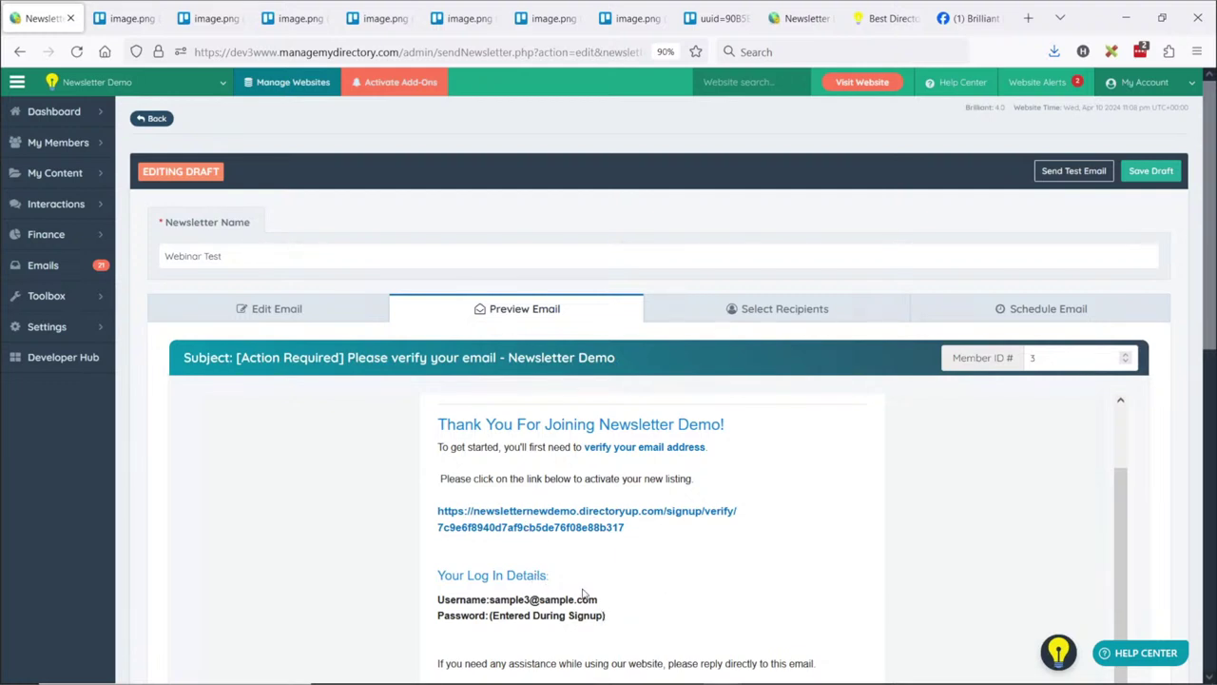
scroll(582, 589, up, 2)
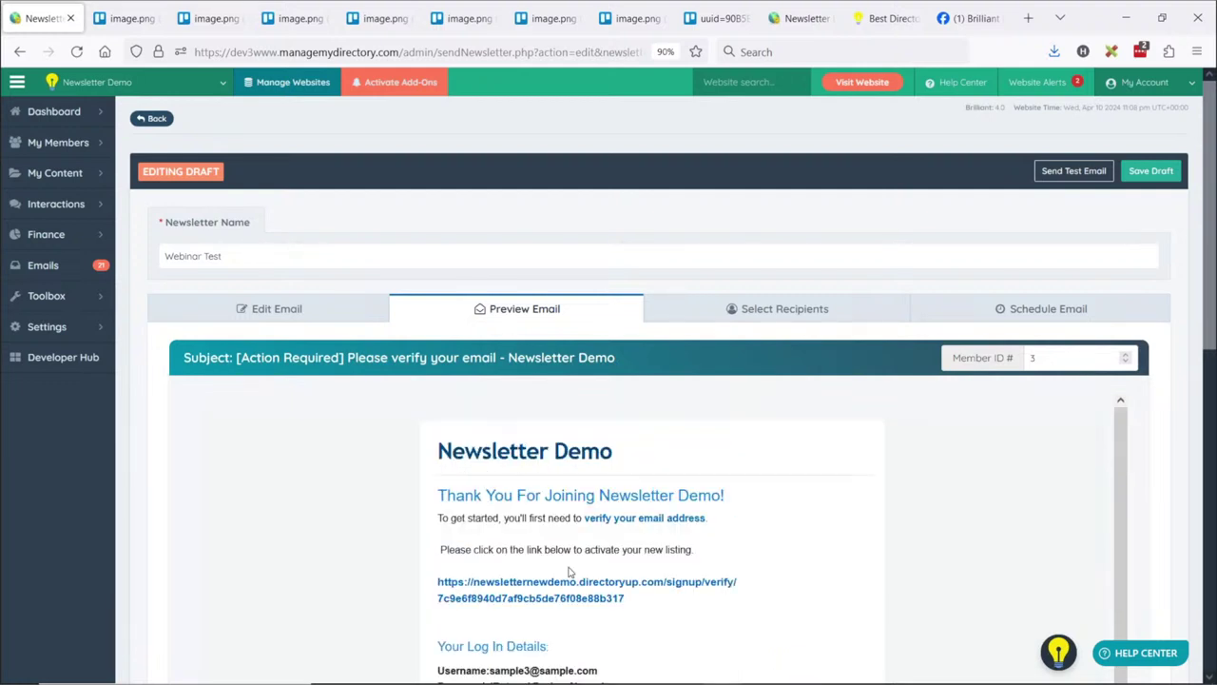
Set the recipients to include the All Members list and exclude the NEW Outlook Emails and NEW Gmail Emails lists
click(805, 318)
scroll(918, 197, down, 1)
scroll(918, 198, down, 1)
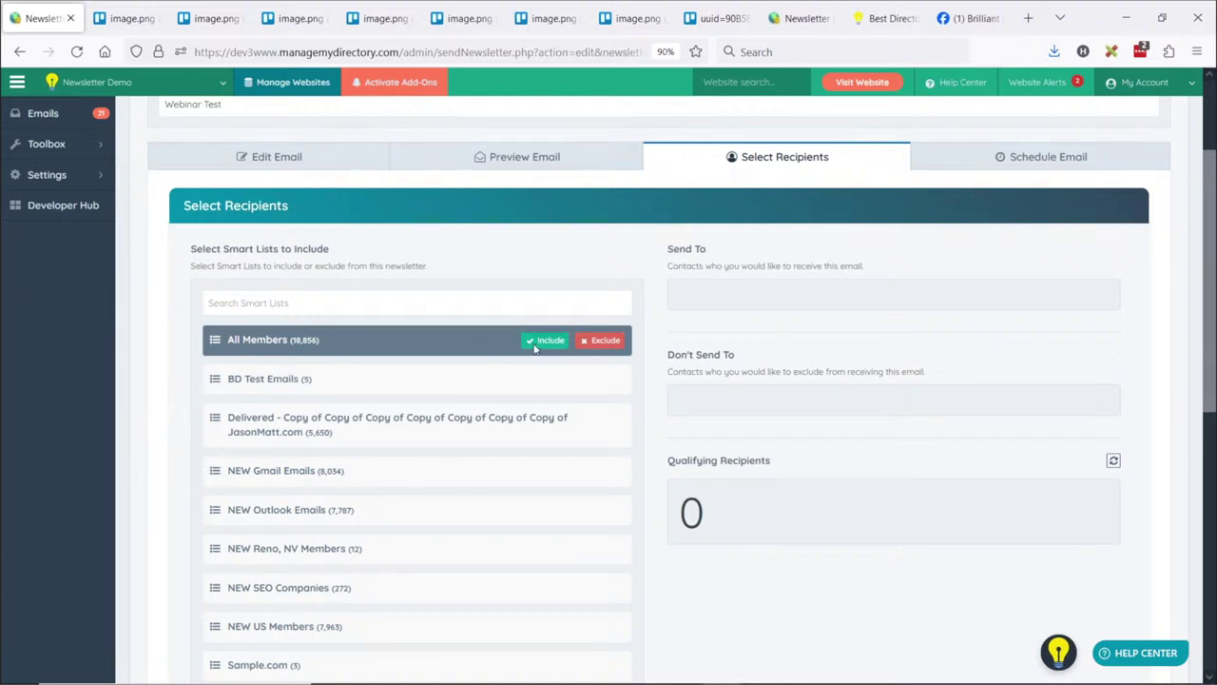
click(535, 344)
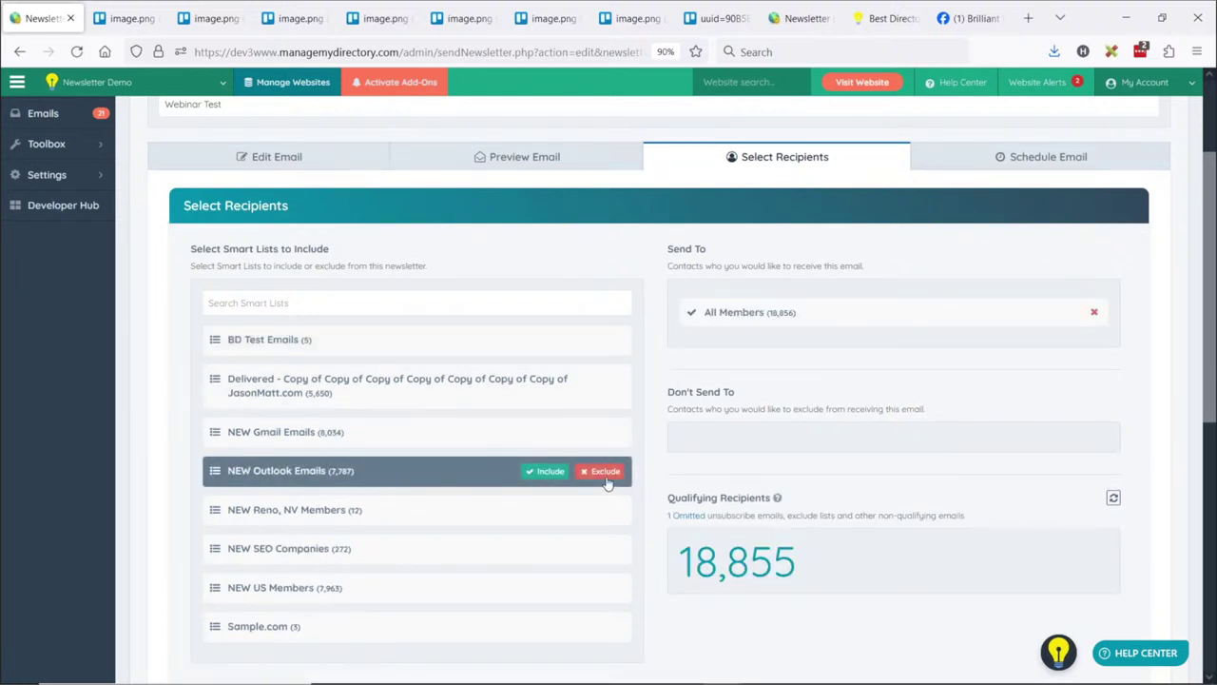
click(606, 478)
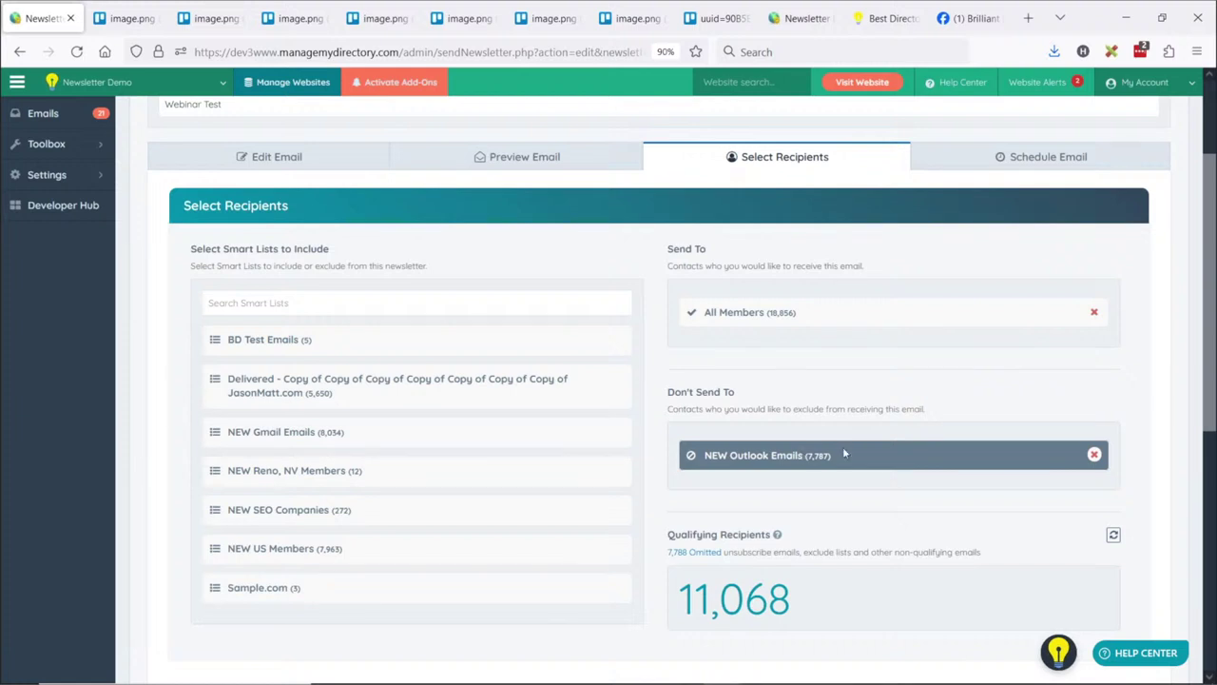
click(599, 434)
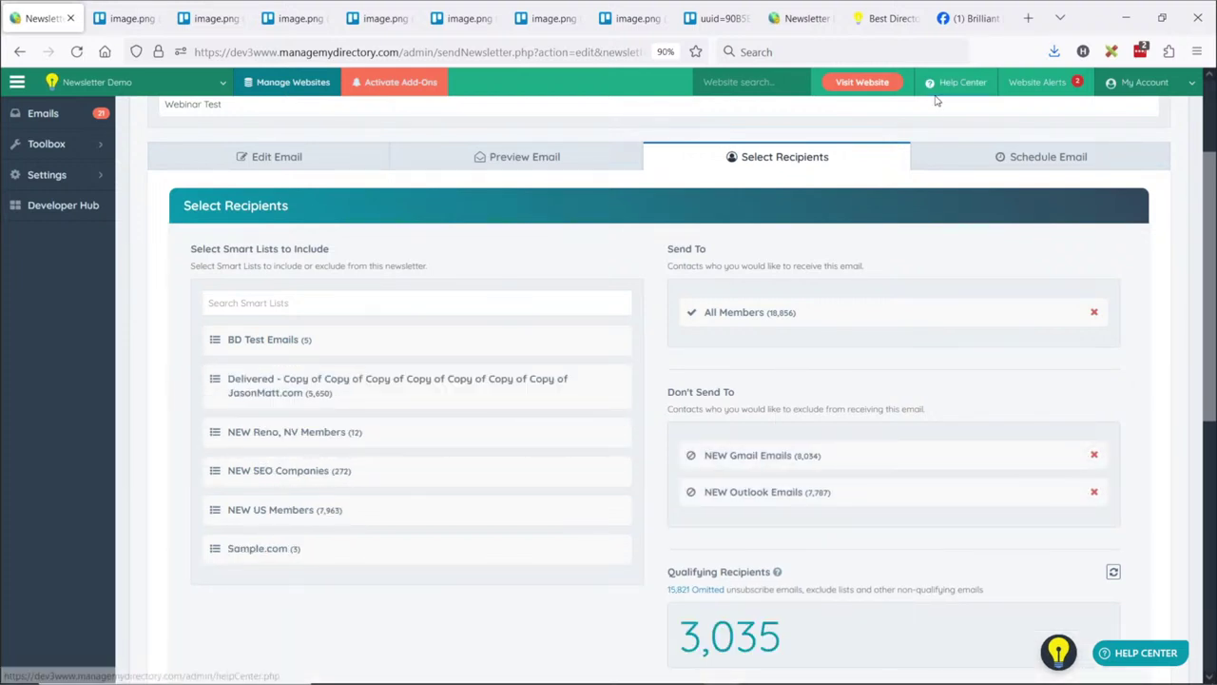
Set the newsletter's sending option to Schedule for Later, with the date 2024/04/12 and the time 8:00 AM
scroll(1037, 285, up, 2)
click(1063, 316)
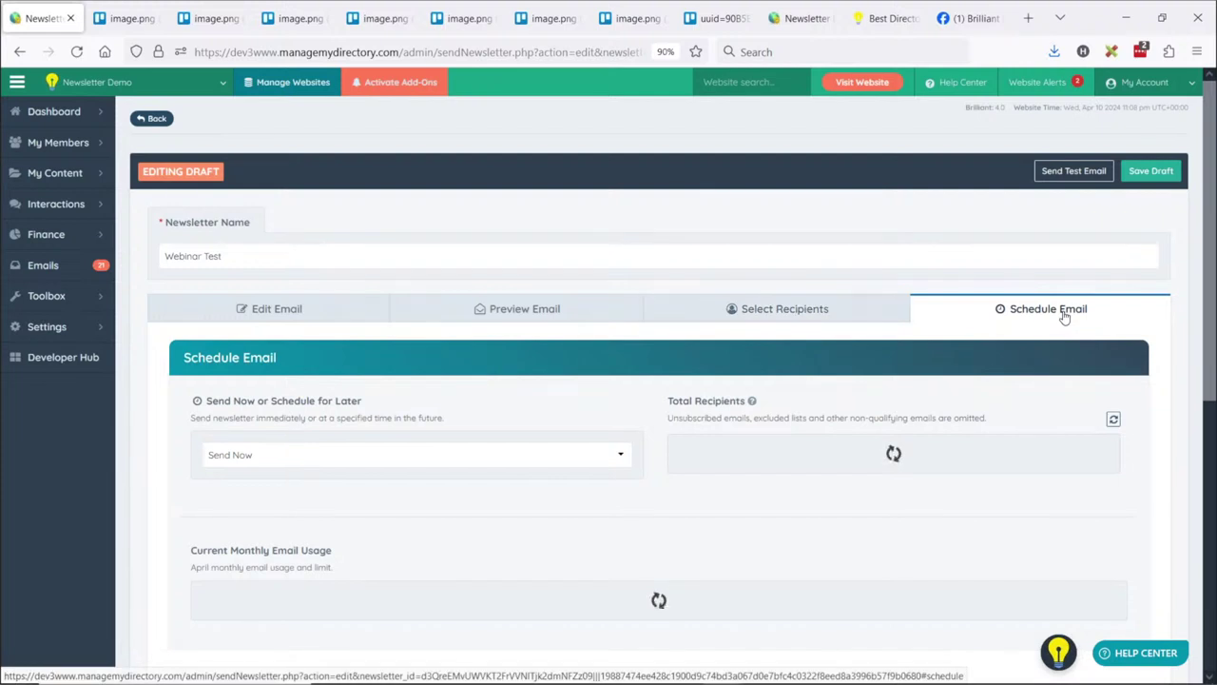
scroll(606, 282, down, 2)
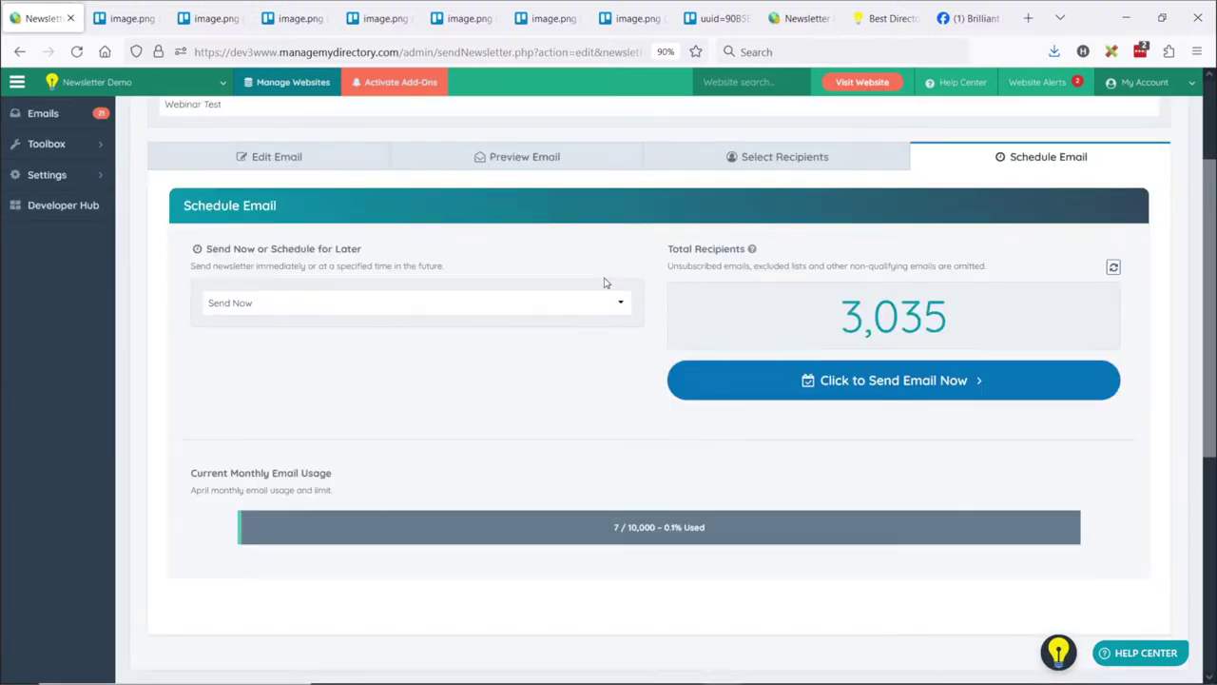
click(461, 316)
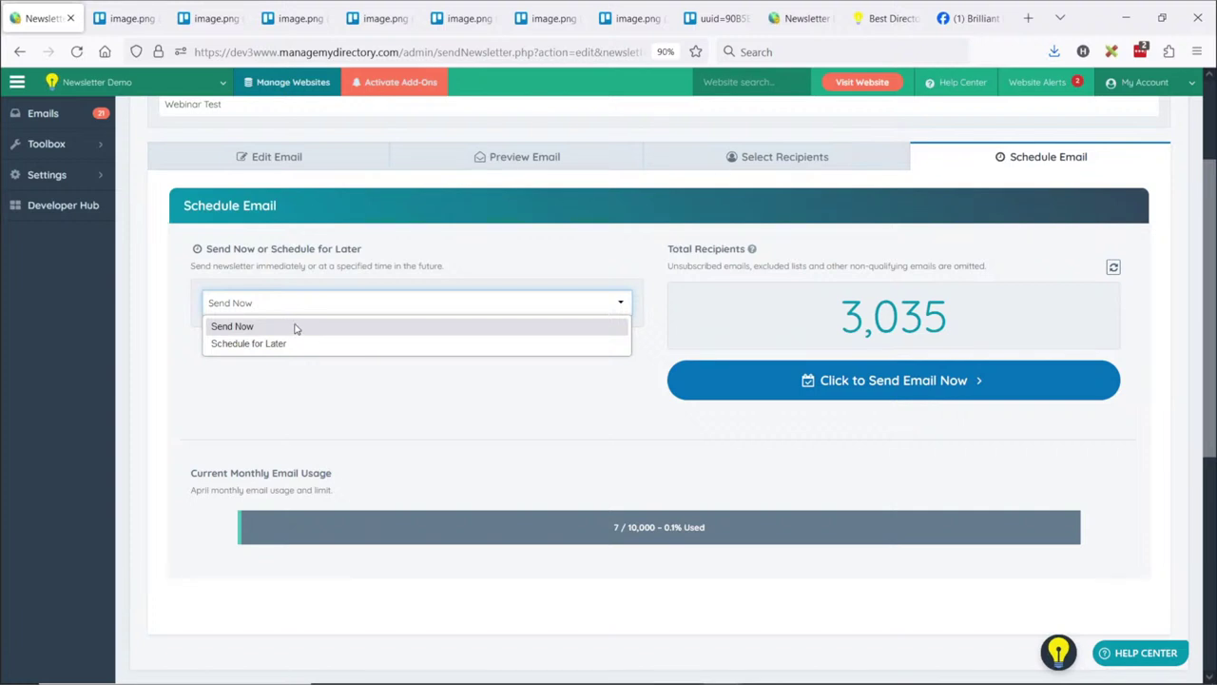
click(343, 345)
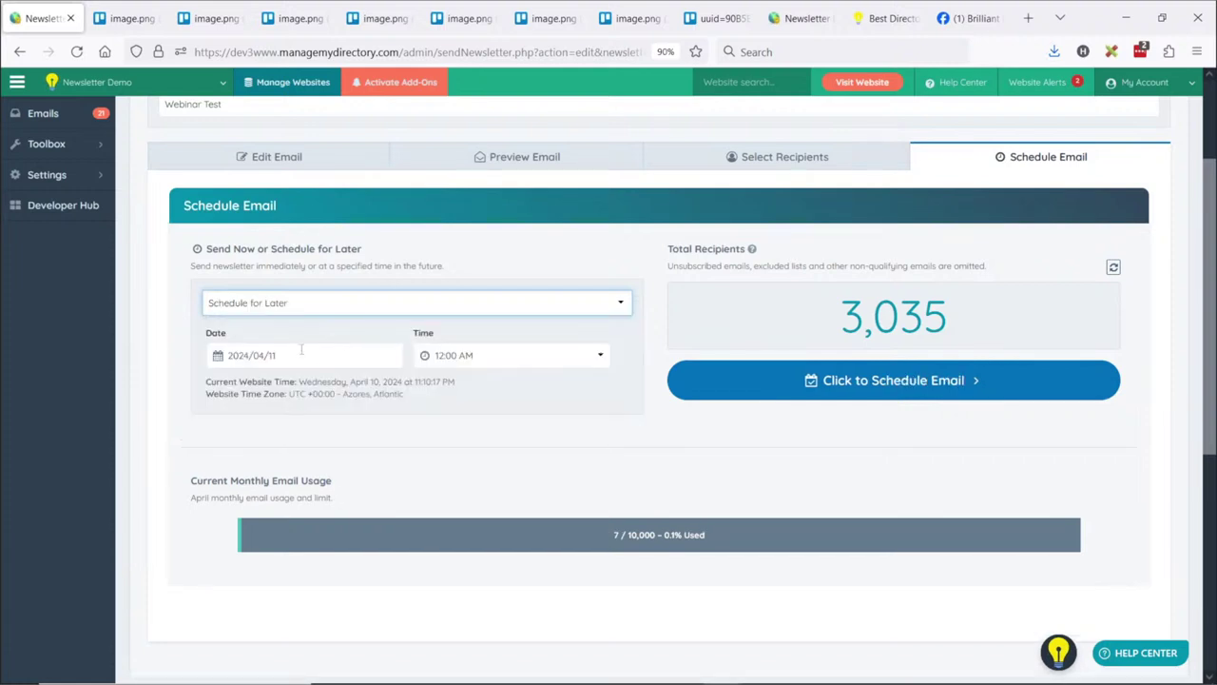
click(310, 354)
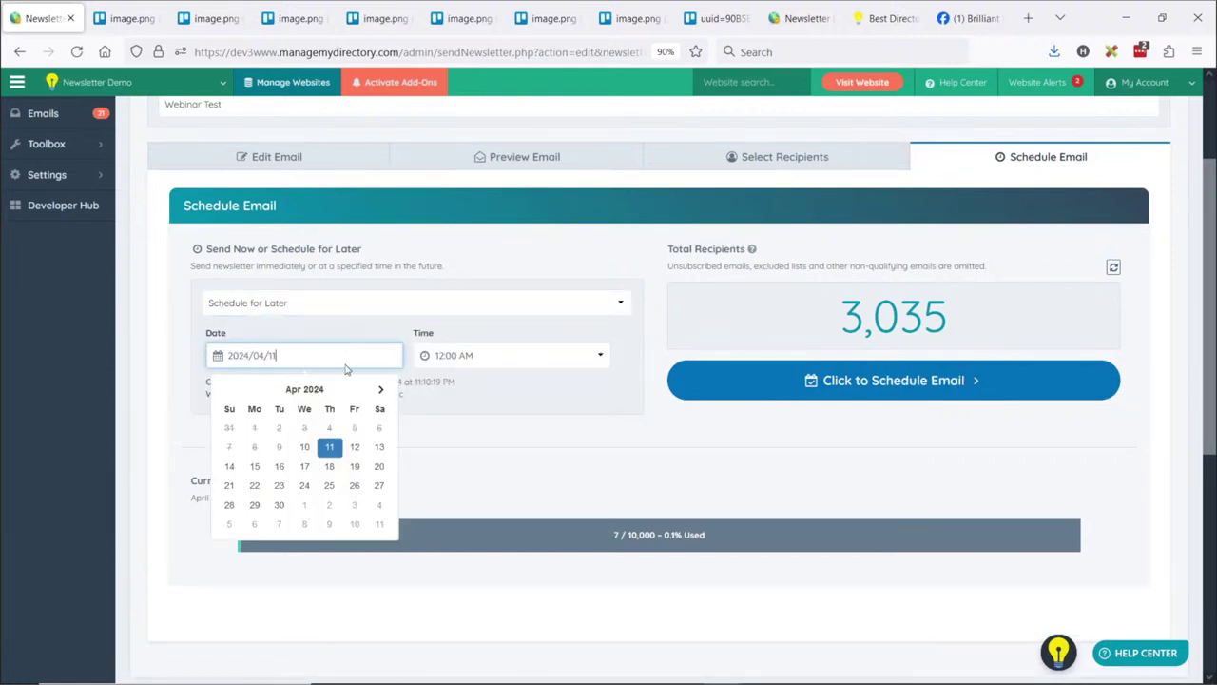
click(354, 447)
click(475, 357)
scroll(475, 533, down, 10)
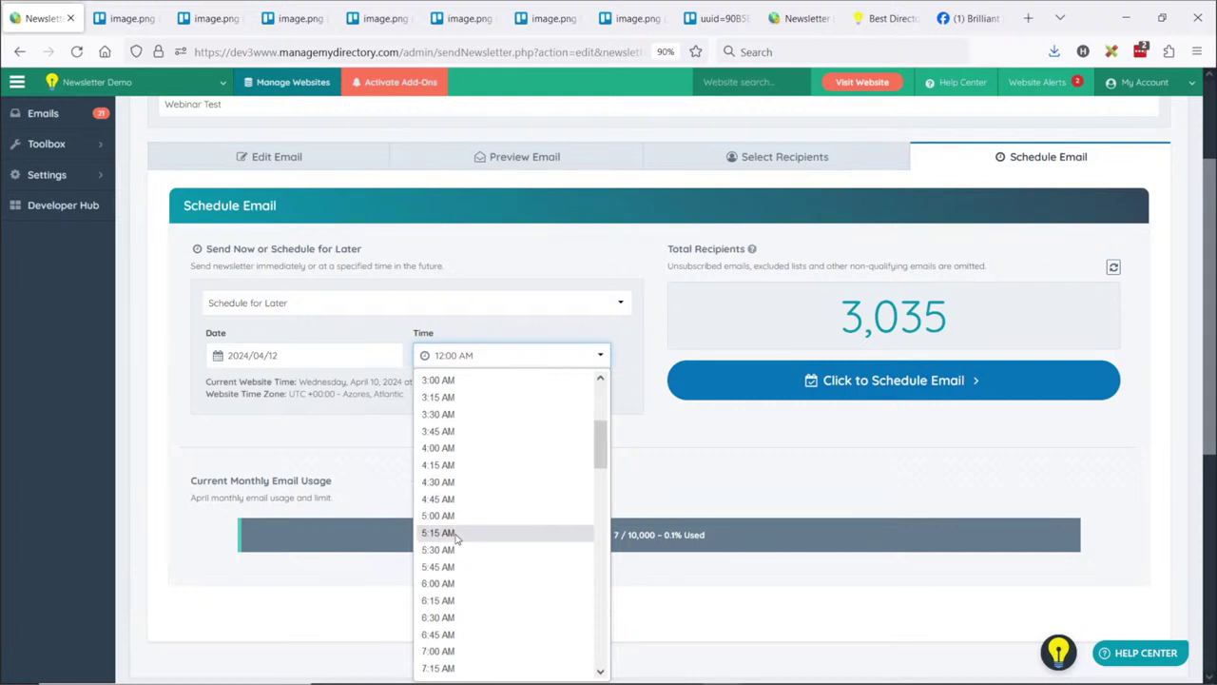
scroll(460, 418, up, 3)
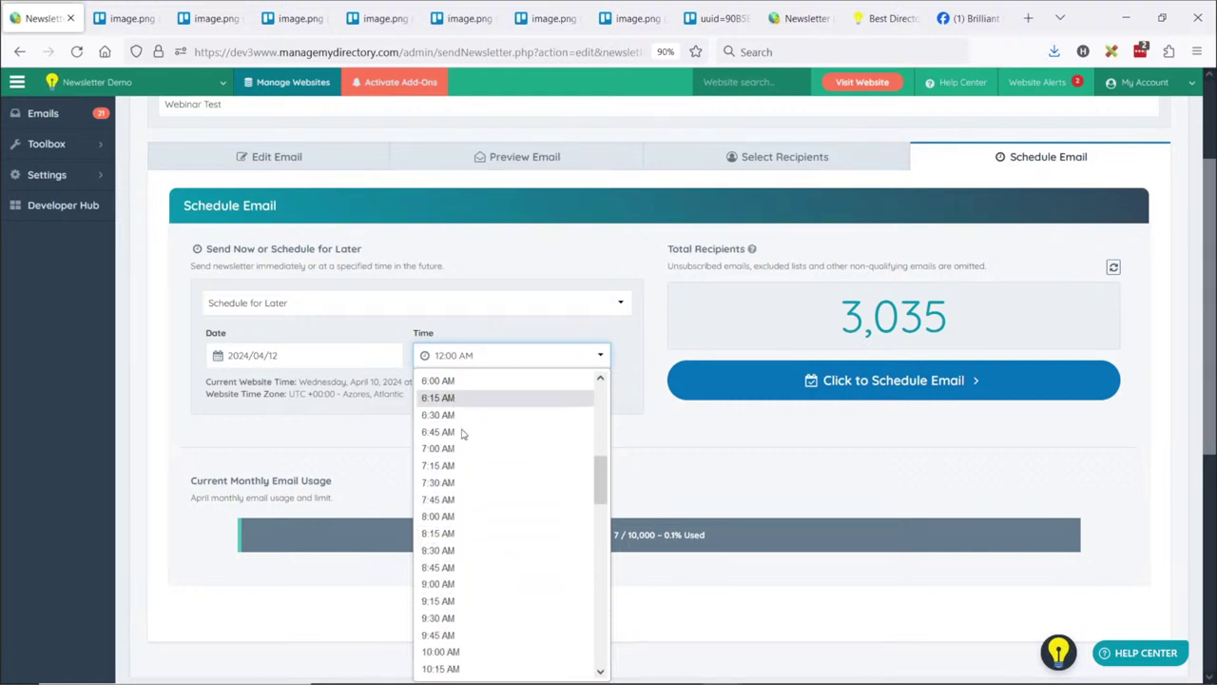
click(456, 518)
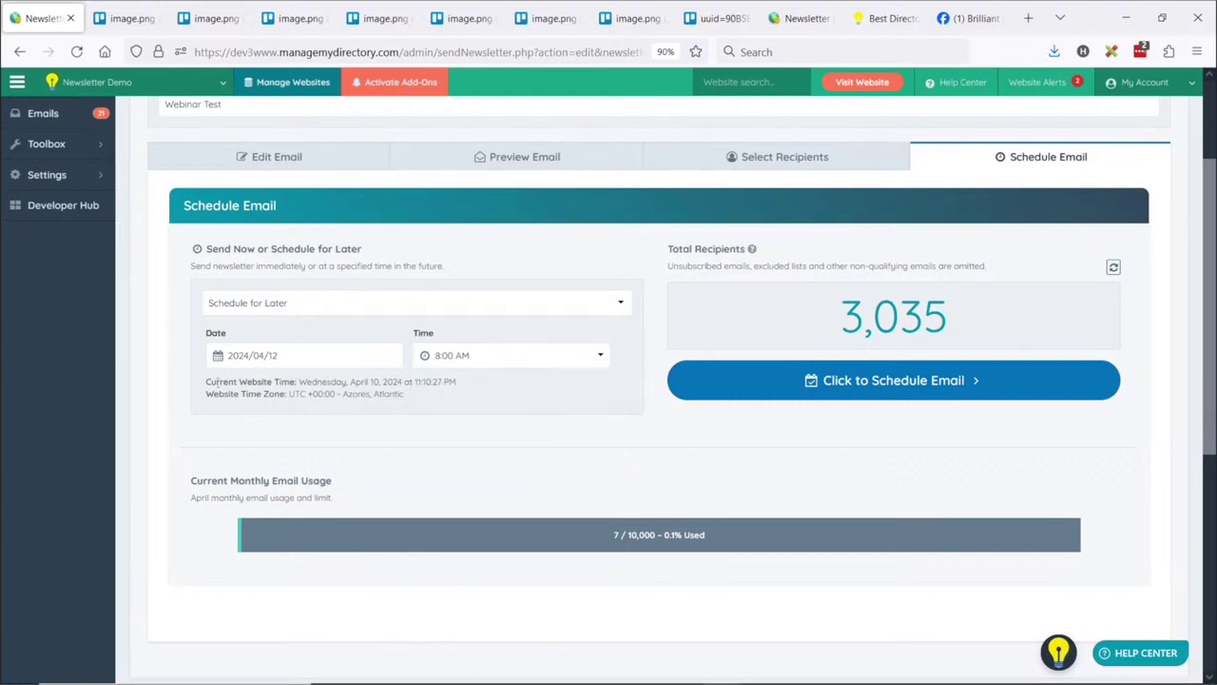
Check the current website time and time zone shown below the newsletter's scheduled date
drag(206, 382, 272, 381)
click(438, 404)
scroll(681, 366, up, 2)
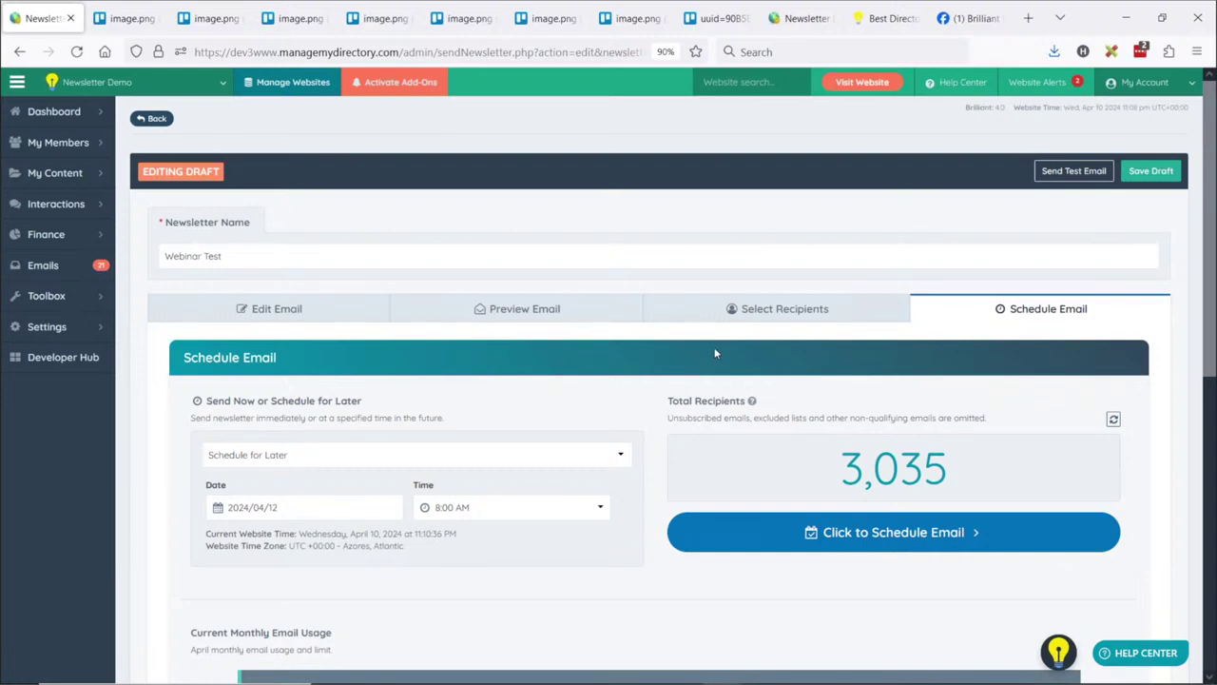
Switch to the feature mockups and examine the member tags list, tag assignment in Quick Edit, and the Member Tags search filter
key(alt+Tab)
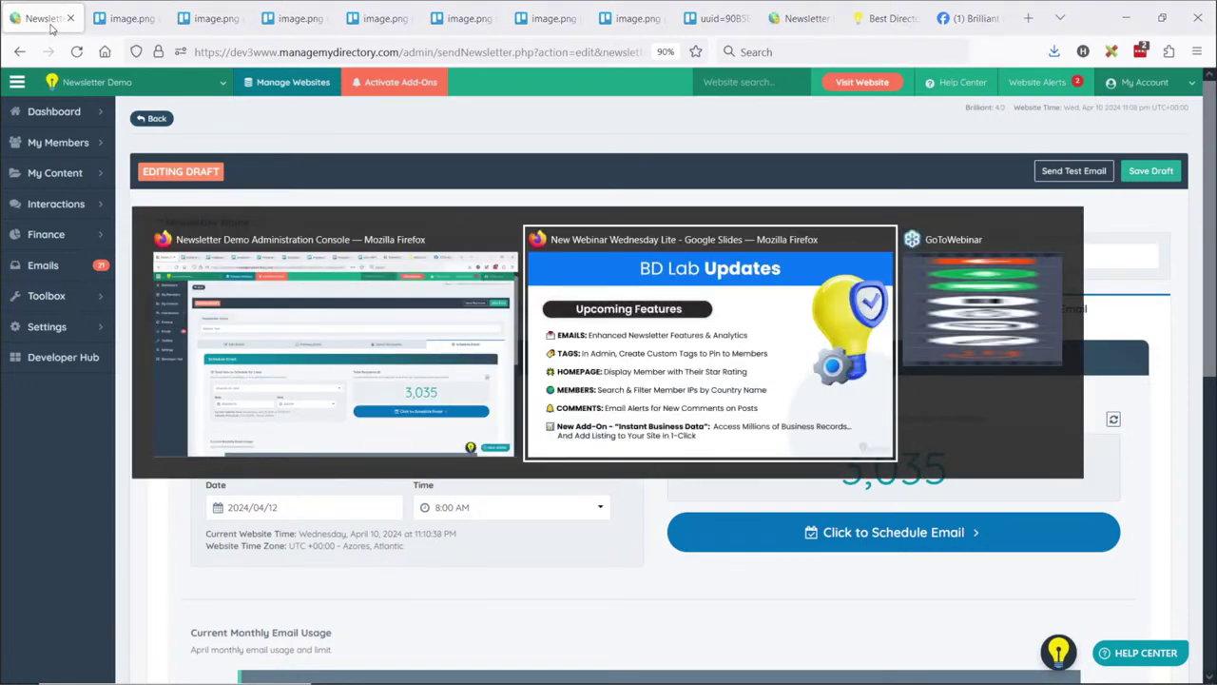
key(alt+Tab)
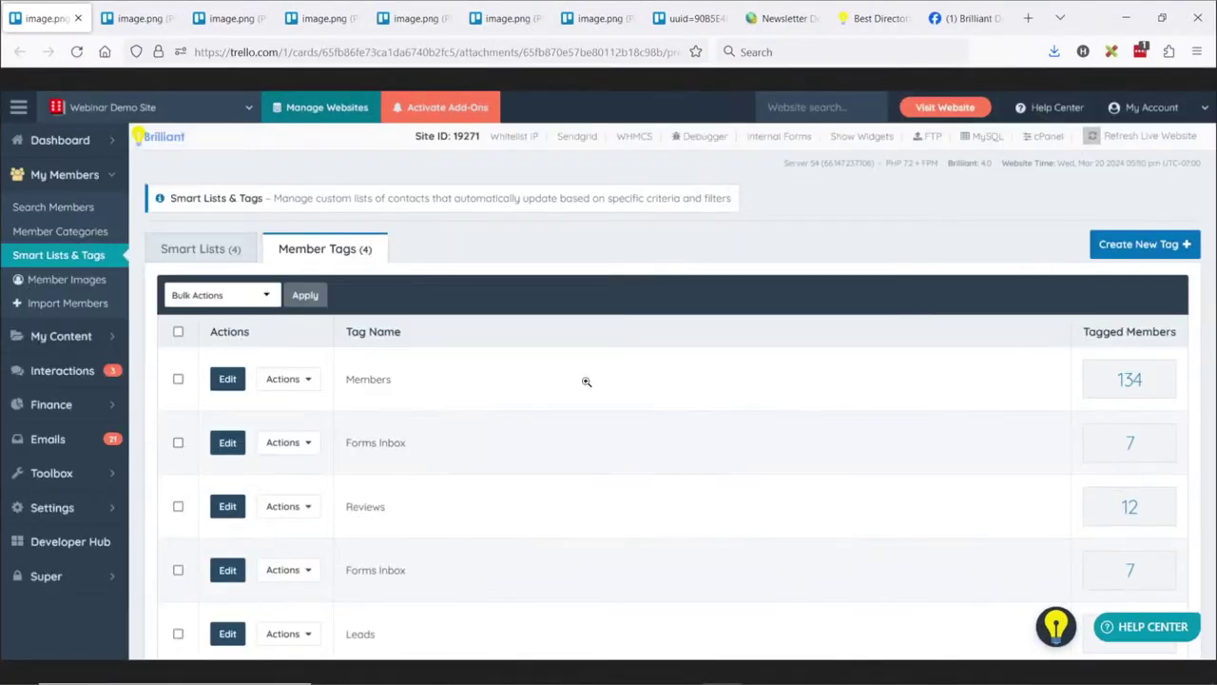
key(alt+Tab)
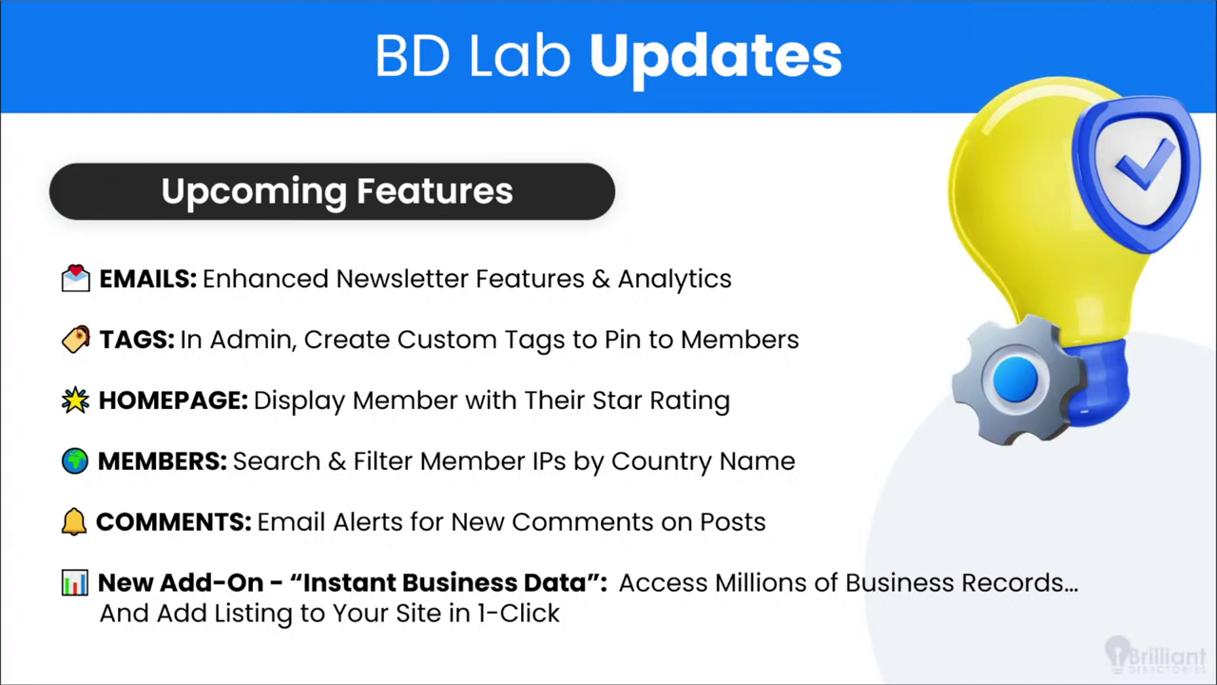
key(alt+Tab)
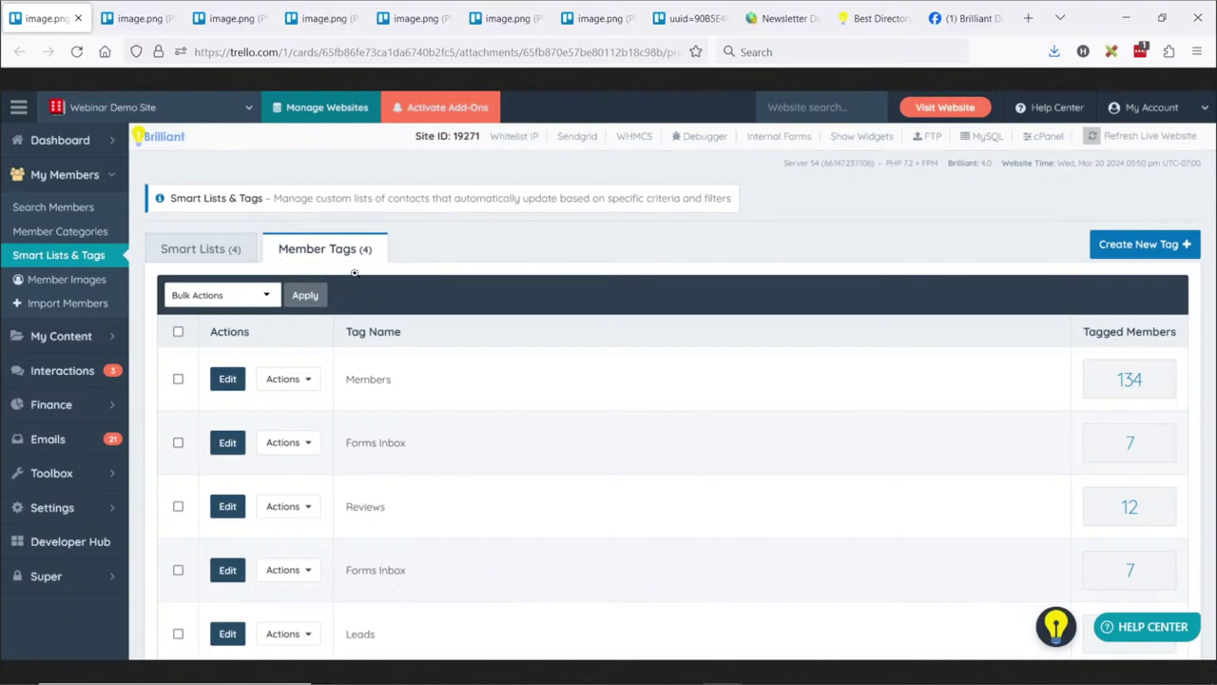
click(152, 15)
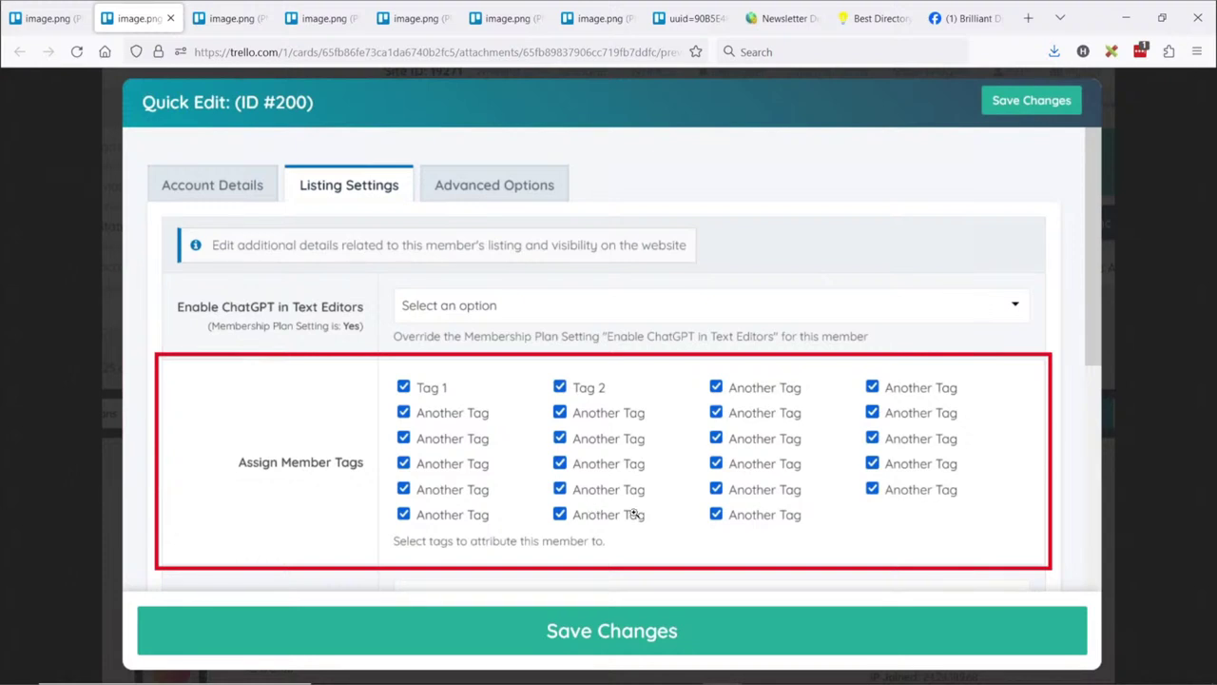
click(231, 19)
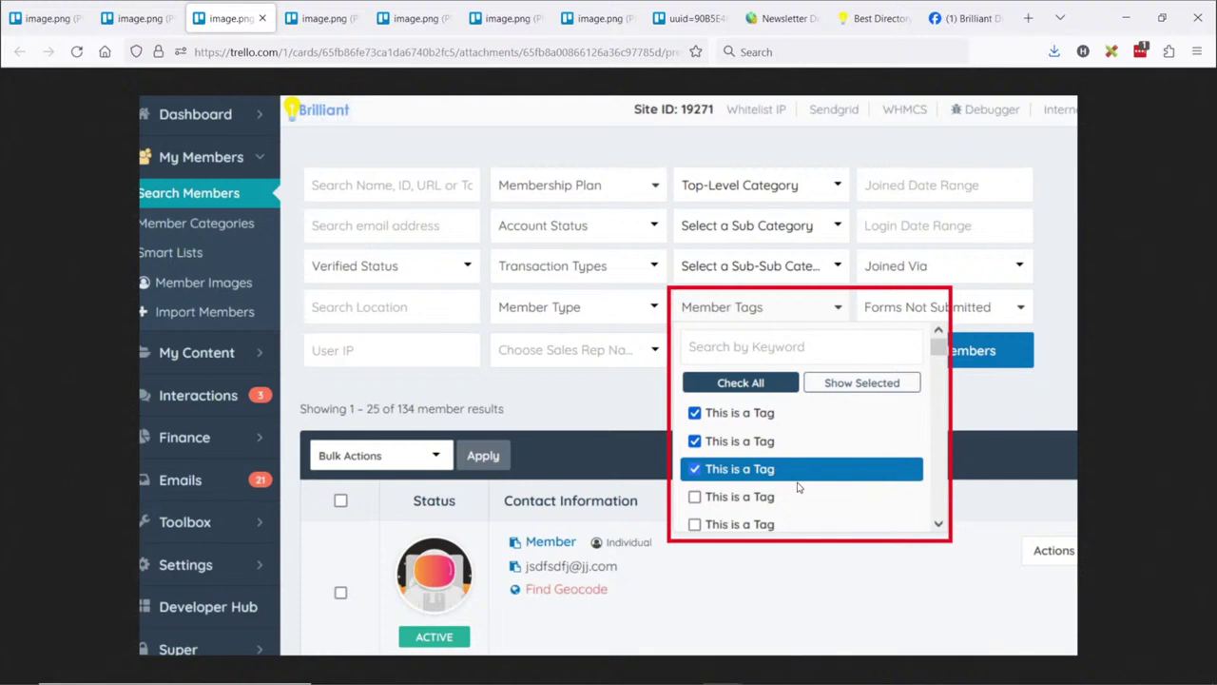
key(alt+Tab)
click(795, 369)
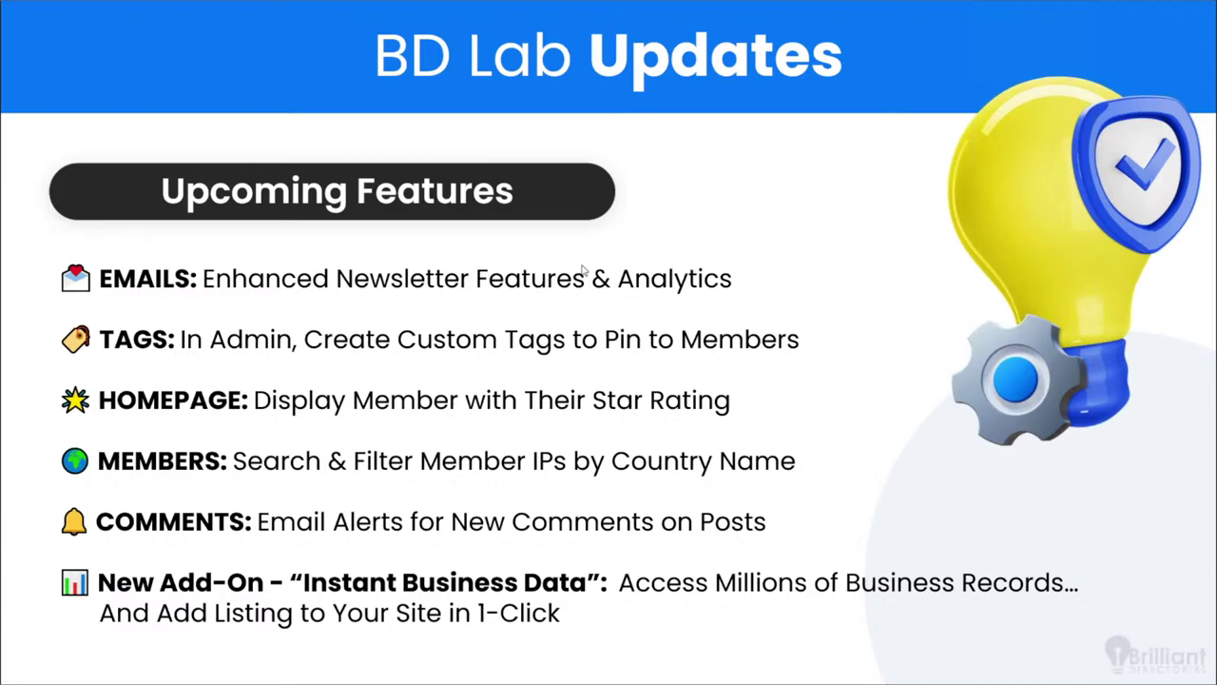
View the mockups of the homepage Streaming Members settings for displaying and requiring star ratings
key(alt+Tab)
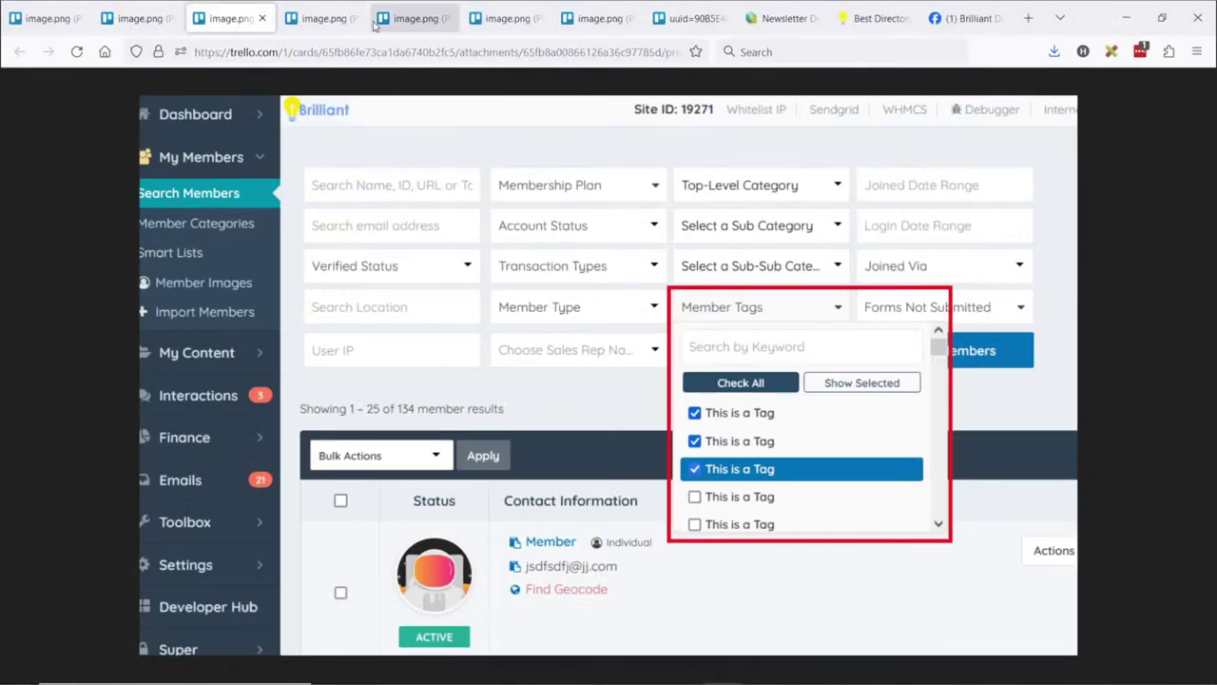
click(333, 15)
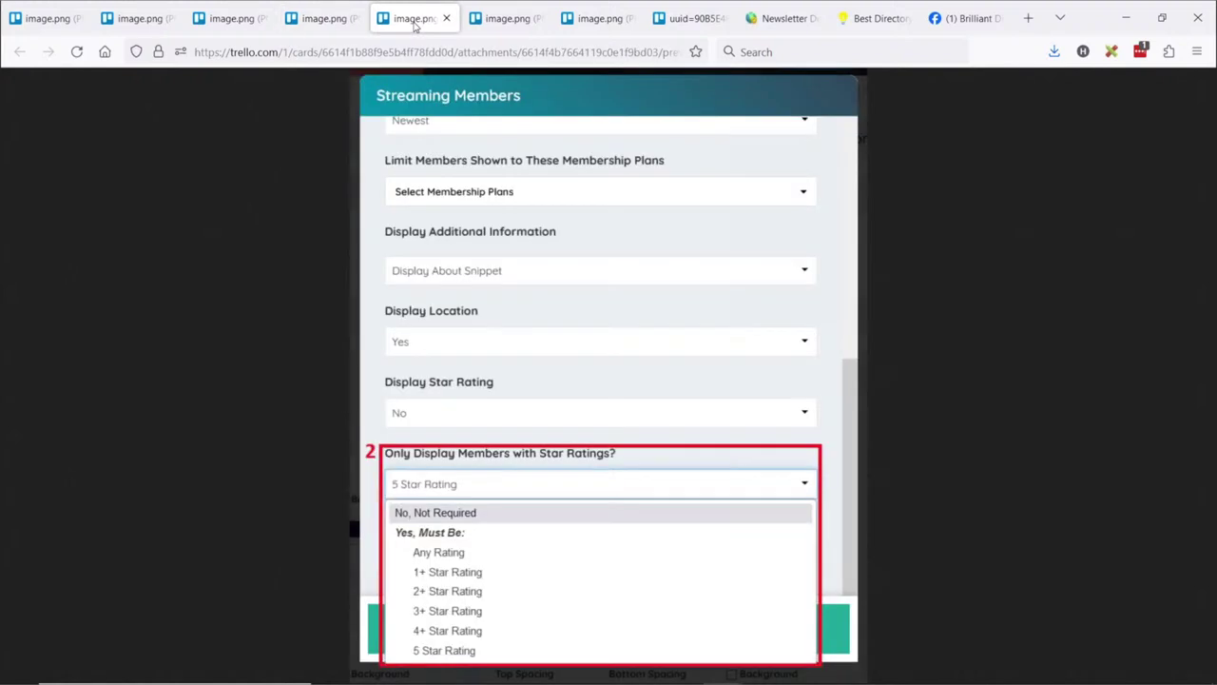
click(417, 23)
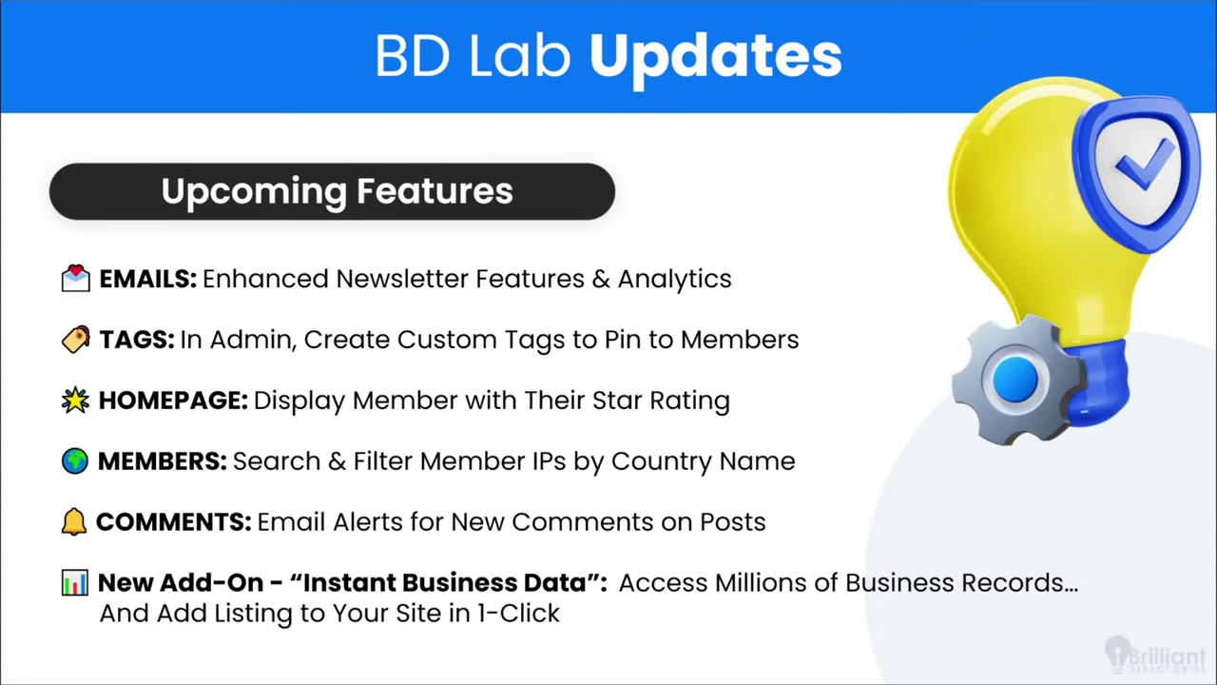
View the mockups for filtering members by User IP Country and for following comments by email
key(alt+Tab)
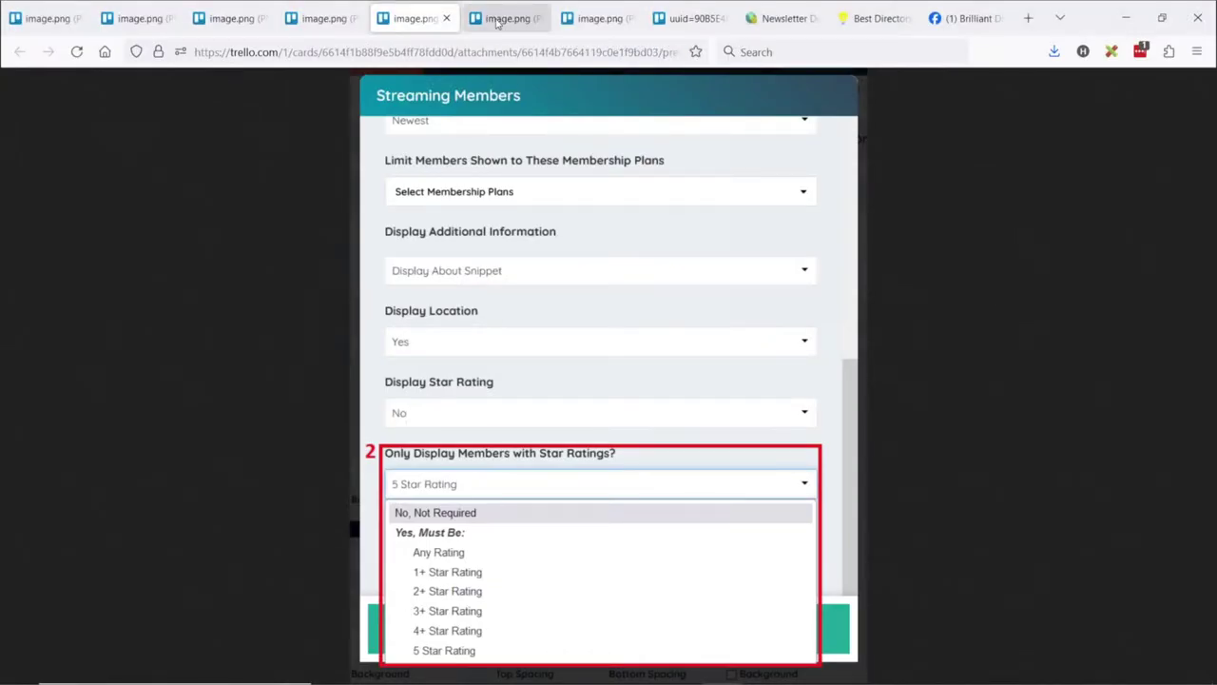
click(501, 18)
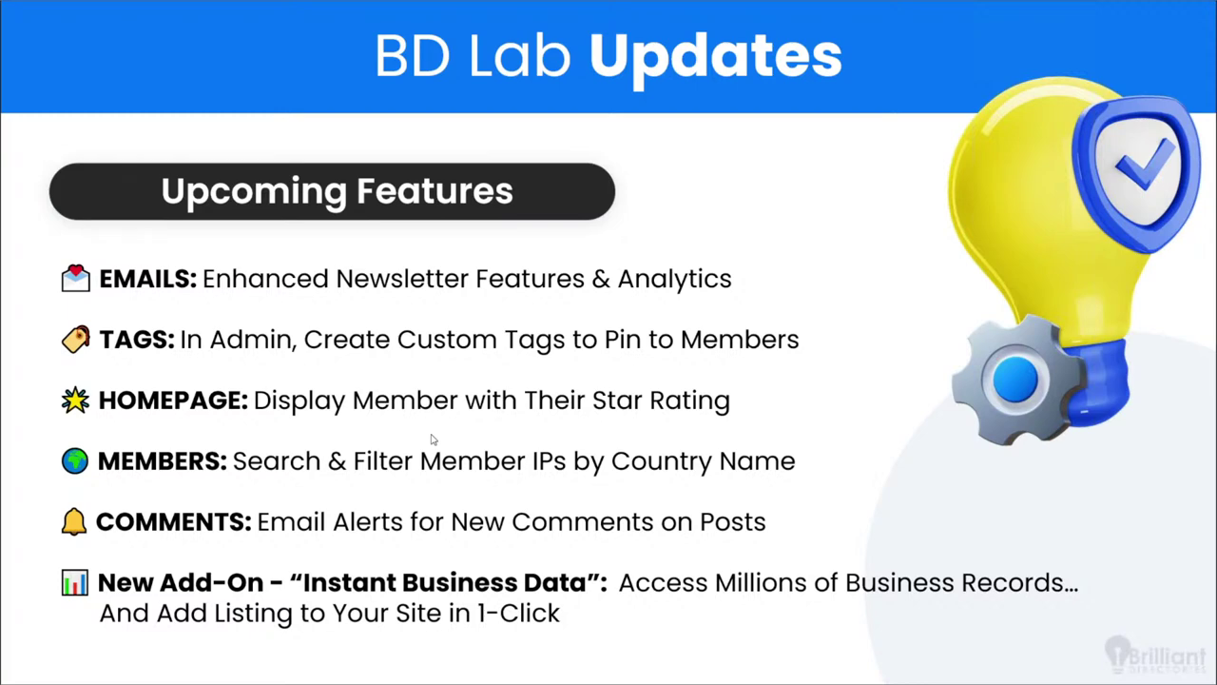
key(alt+Tab)
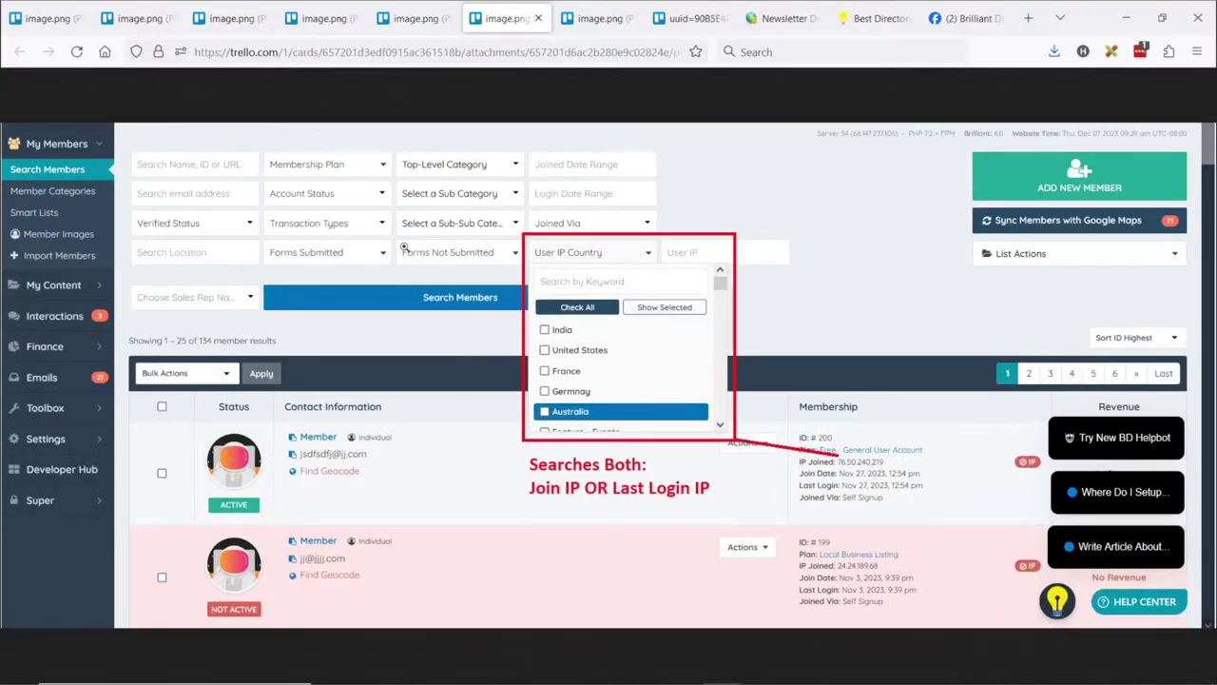
click(595, 18)
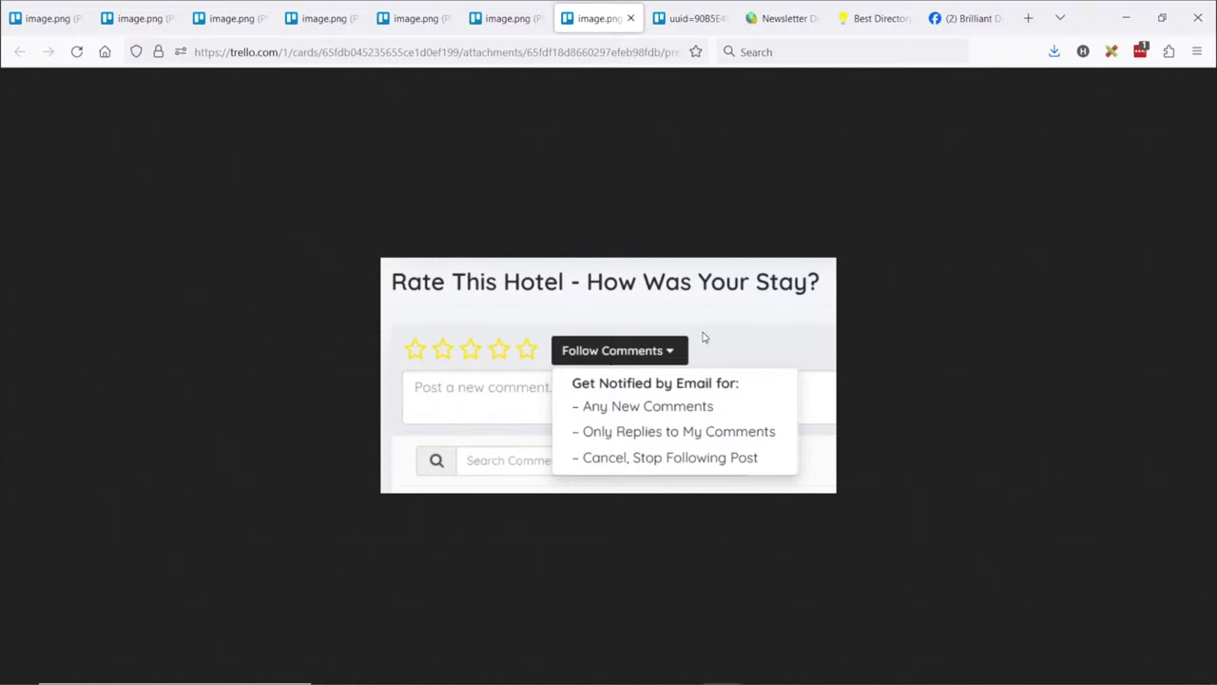
key(alt+Tab)
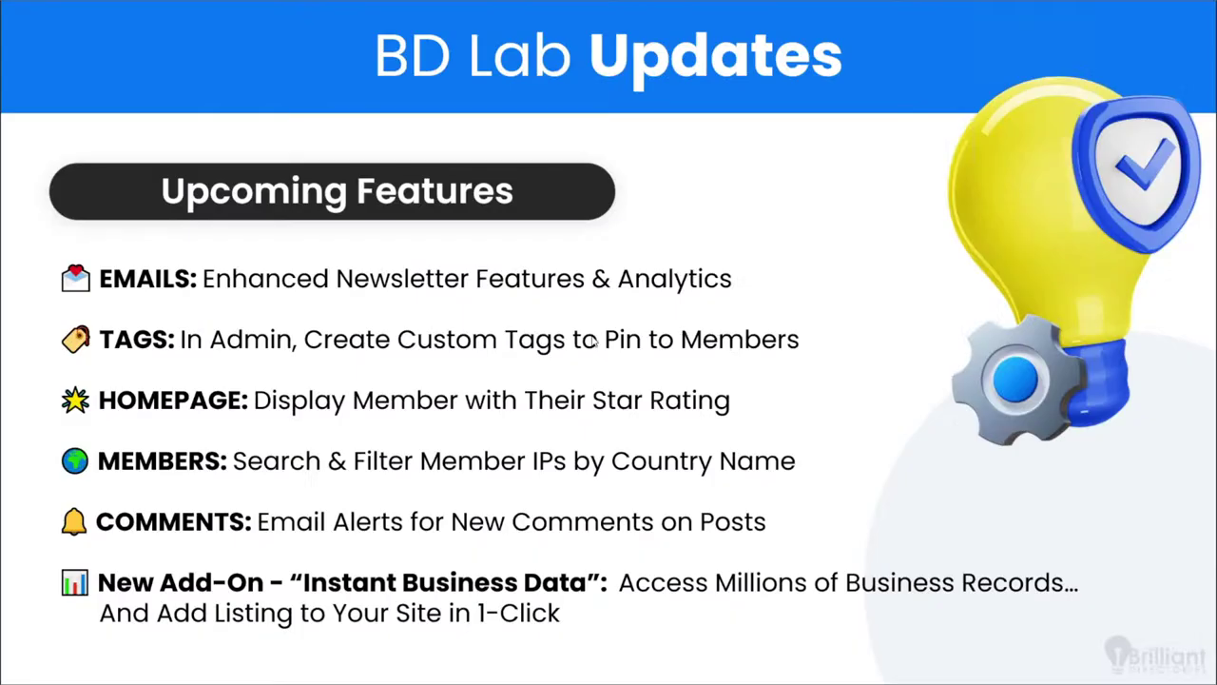
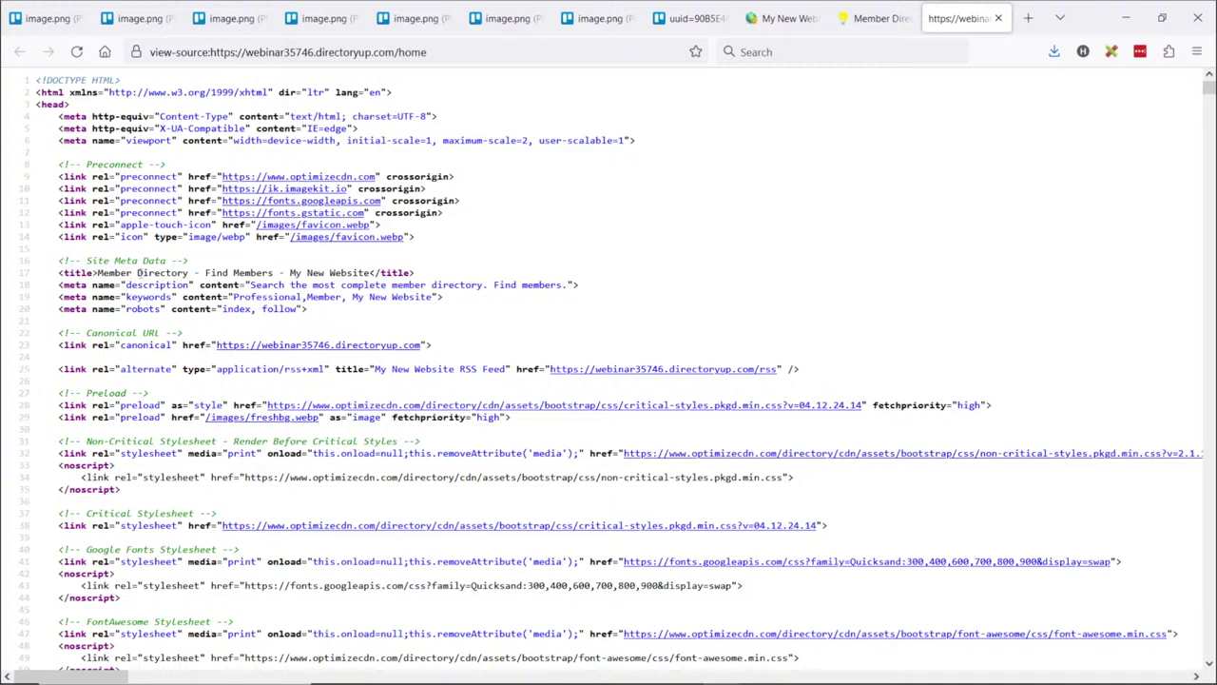
Examine the title, meta description and meta keywords in the homepage's source code
drag(97, 273, 377, 273)
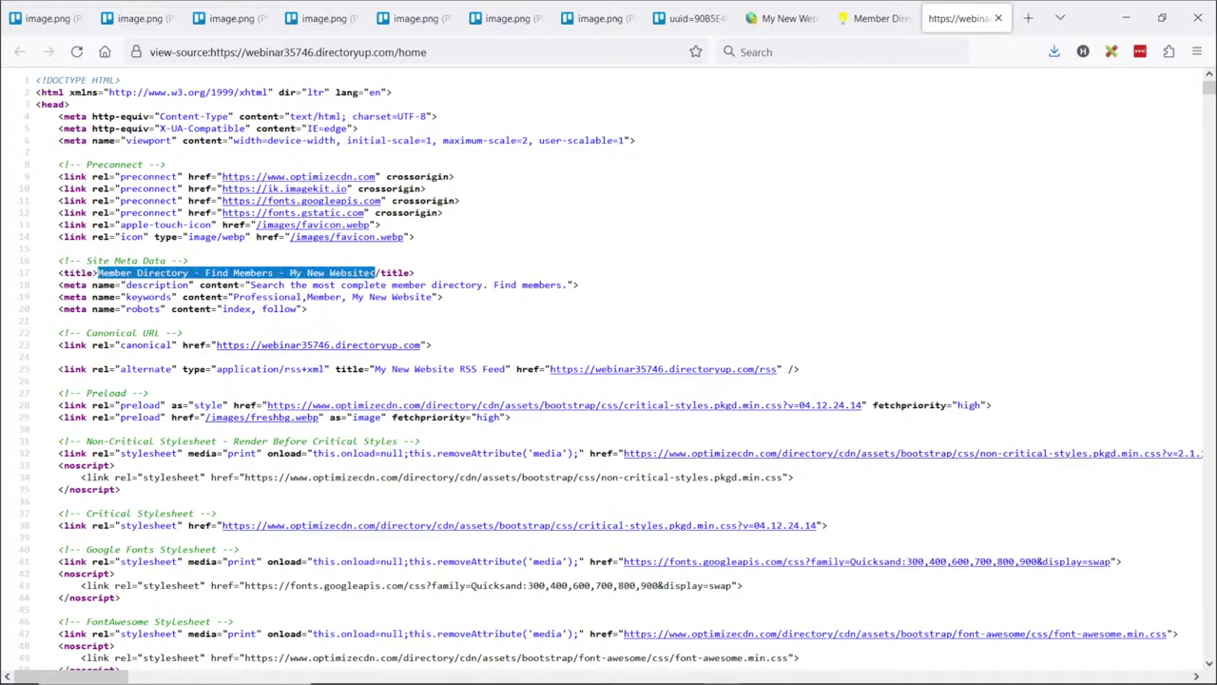
drag(126, 286, 506, 287)
drag(116, 297, 416, 297)
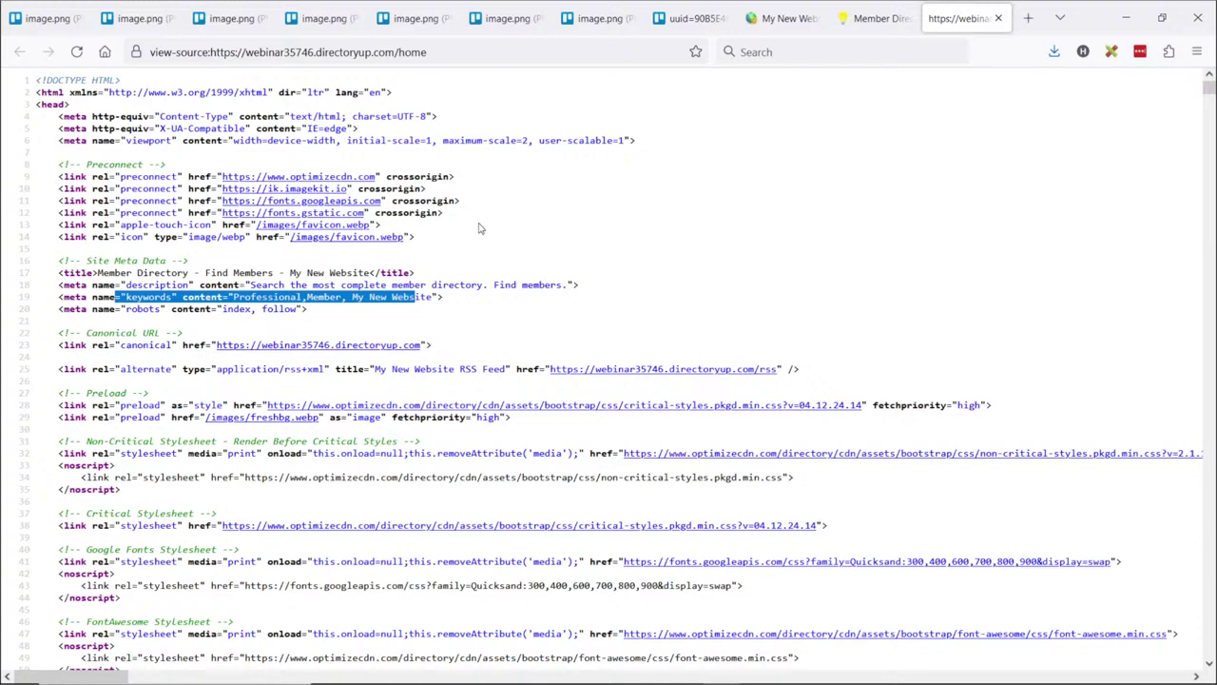
Search the homepage's source code for og:ima and highlight the social media image path
key(ctrl+f)
text(og:ima)
triple_click(330, 441)
drag(370, 416, 255, 414)
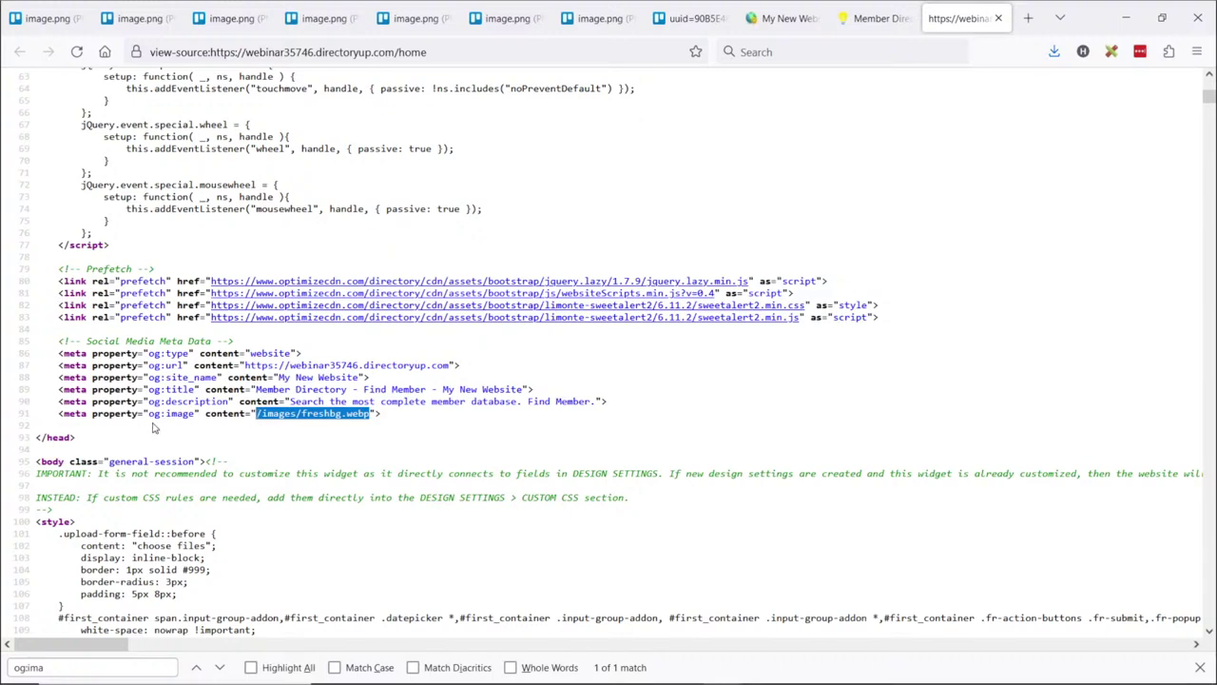
Open the Homepage's SEO Settings in the Web Page Builder and examine its SEO Meta Tags and Social Media Sharing fields
click(780, 18)
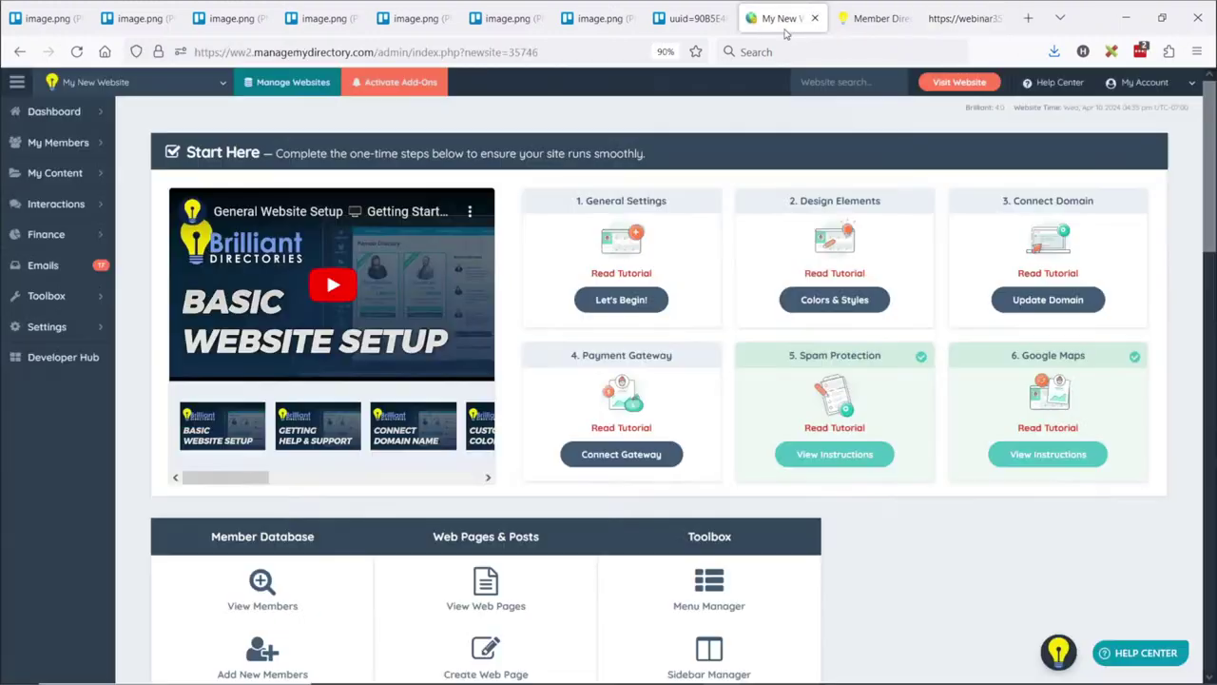
click(103, 176)
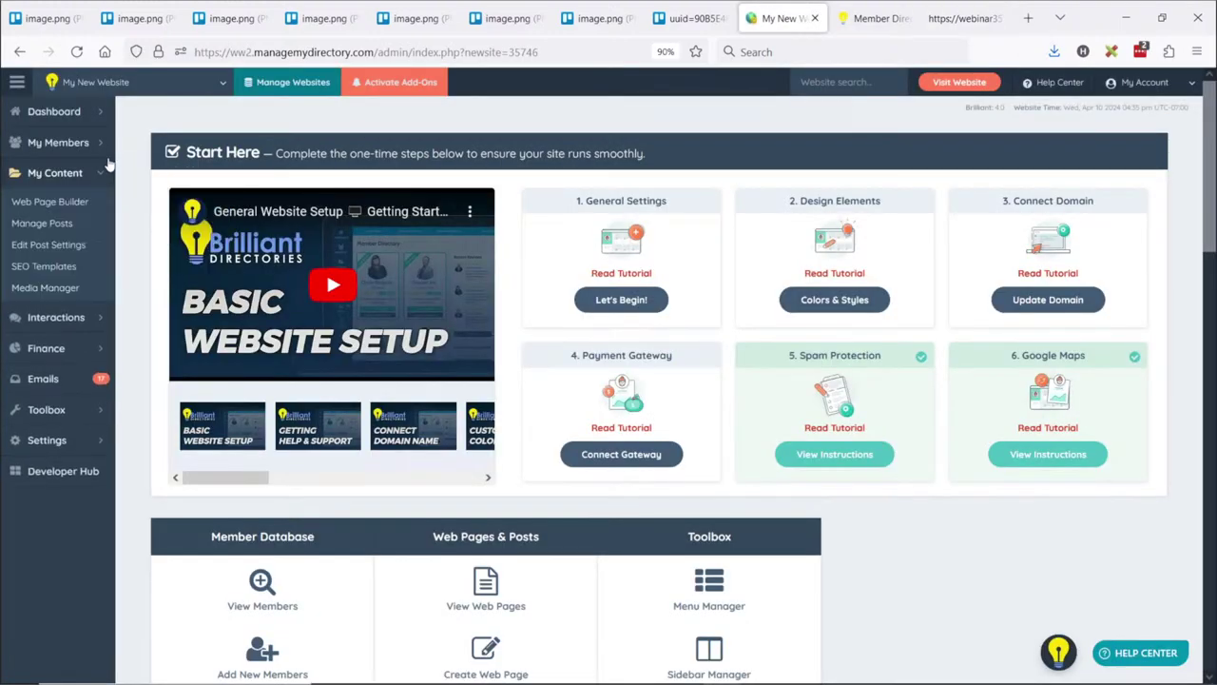
click(69, 206)
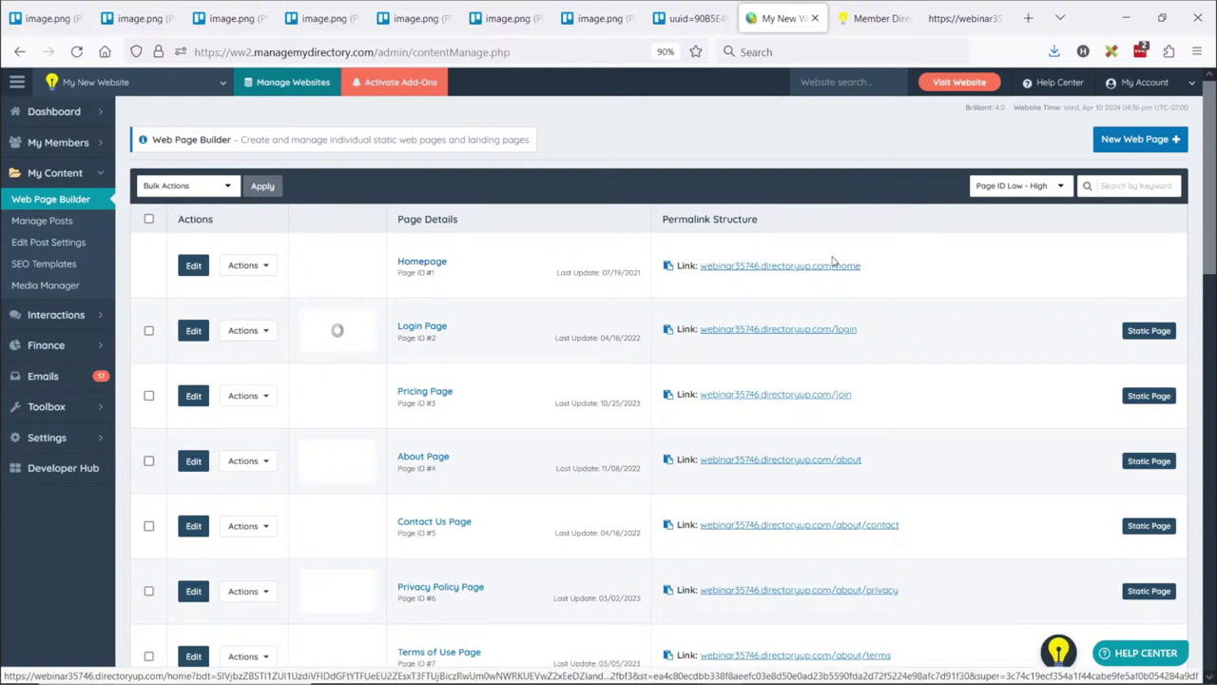
click(195, 269)
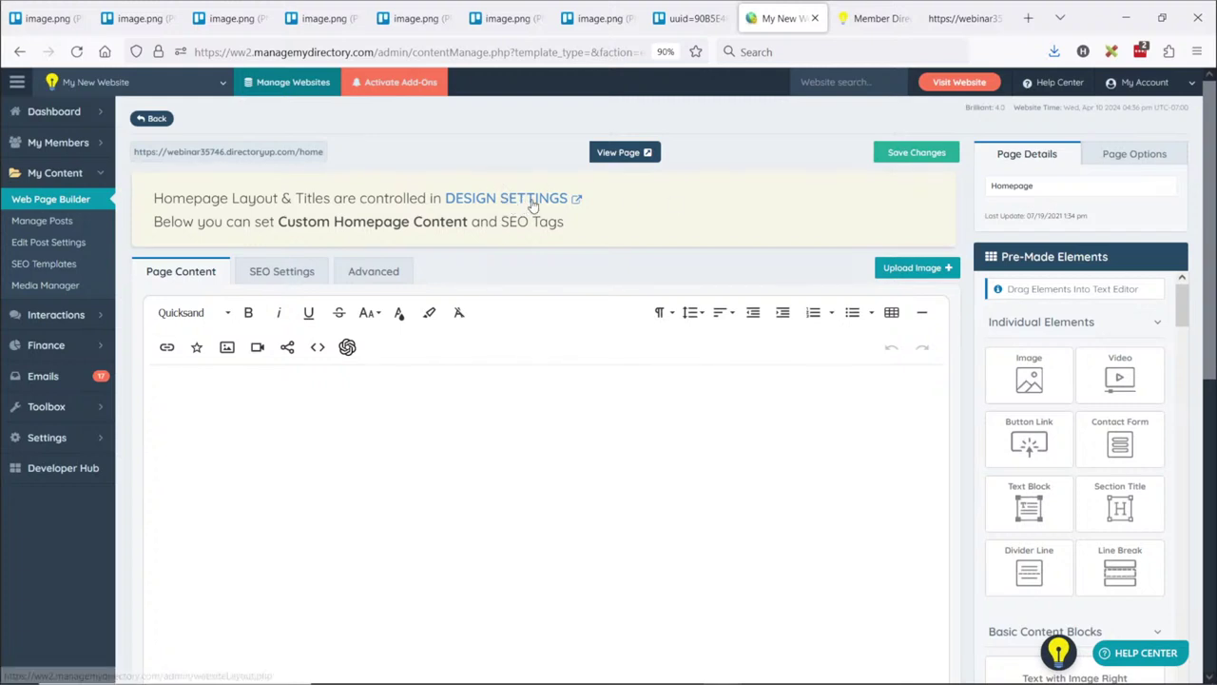
click(304, 275)
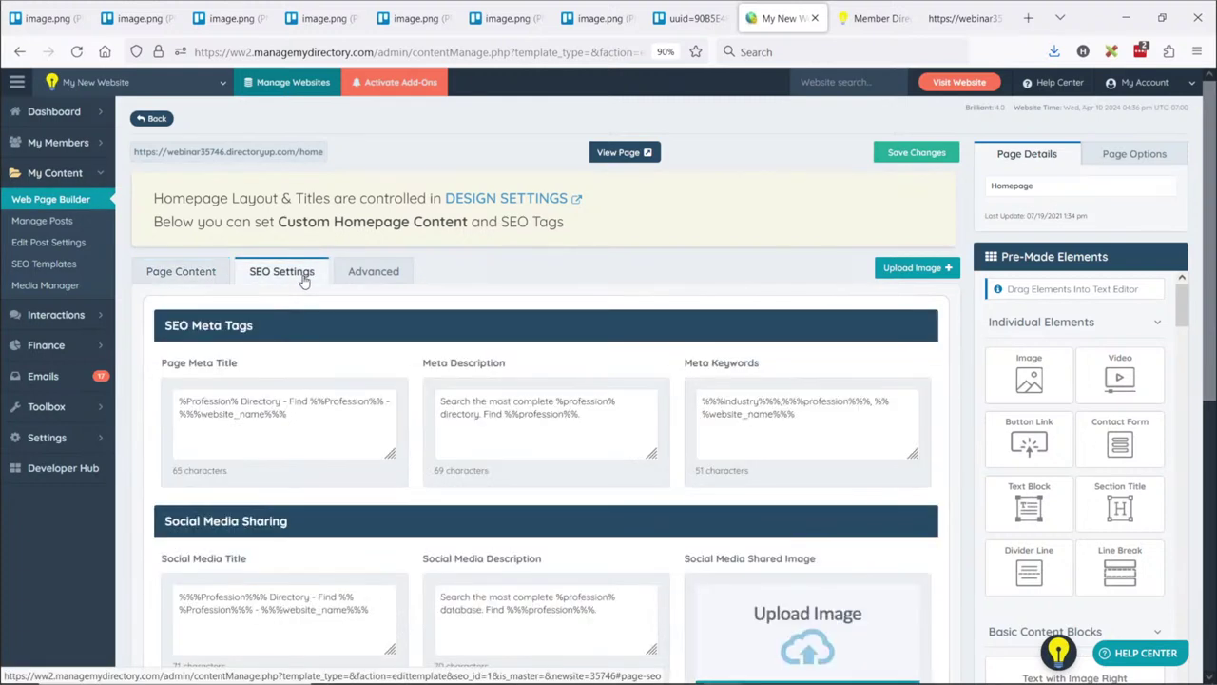
scroll(509, 248, down, 3)
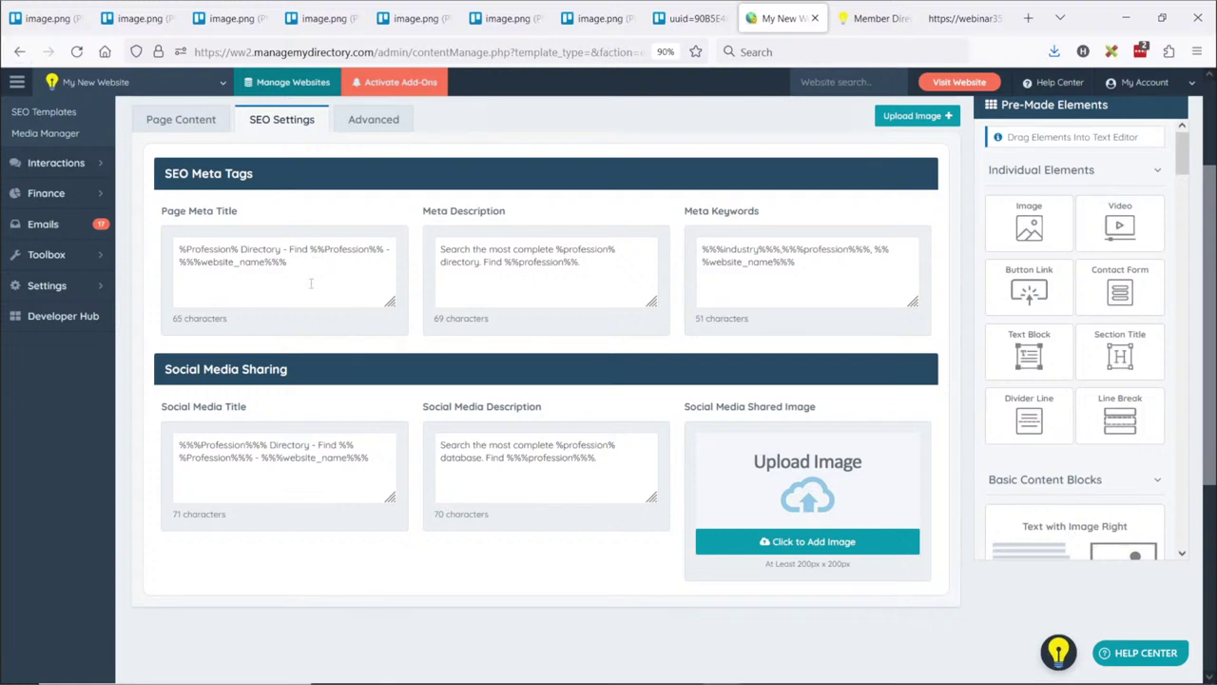
Open the website's General Settings in a new browser tab and check the Industry Name and Profession Name fields
mouse_move(57, 290)
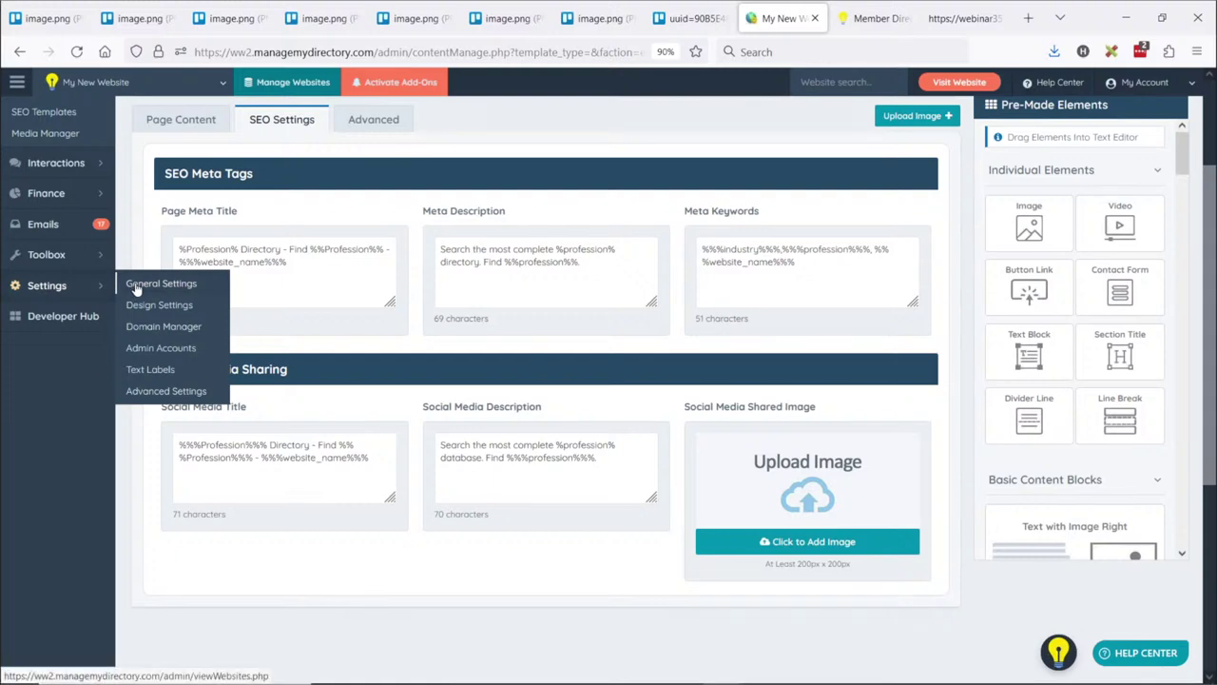
middle_click(219, 289)
click(785, 18)
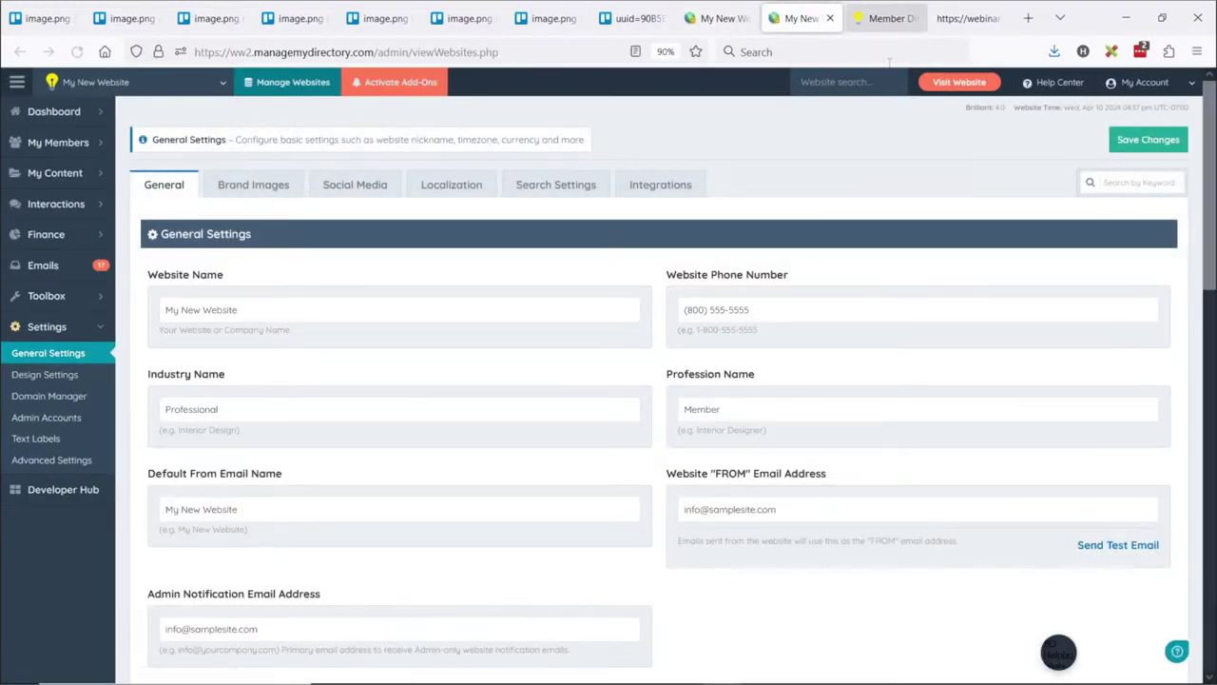
double_click(174, 411)
drag(685, 380, 772, 385)
double_click(722, 411)
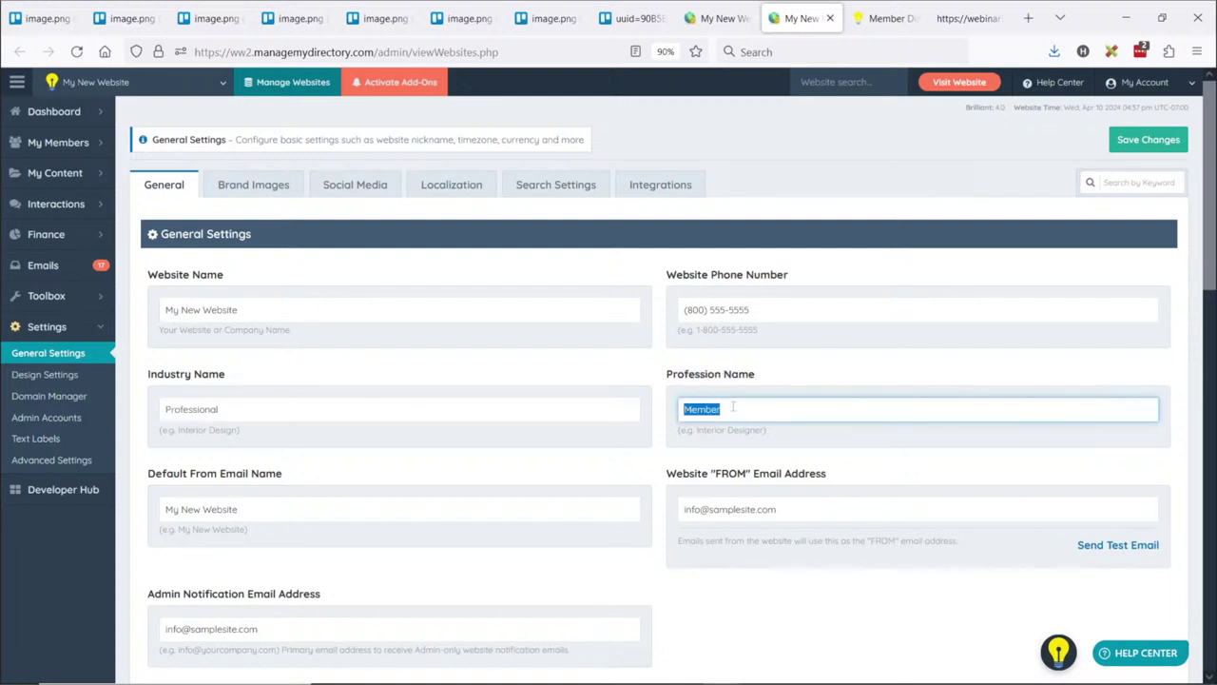
Set the Industry Name to Interior Design and the Profession Name to Interior Designer, and save the general settings
double_click(195, 410)
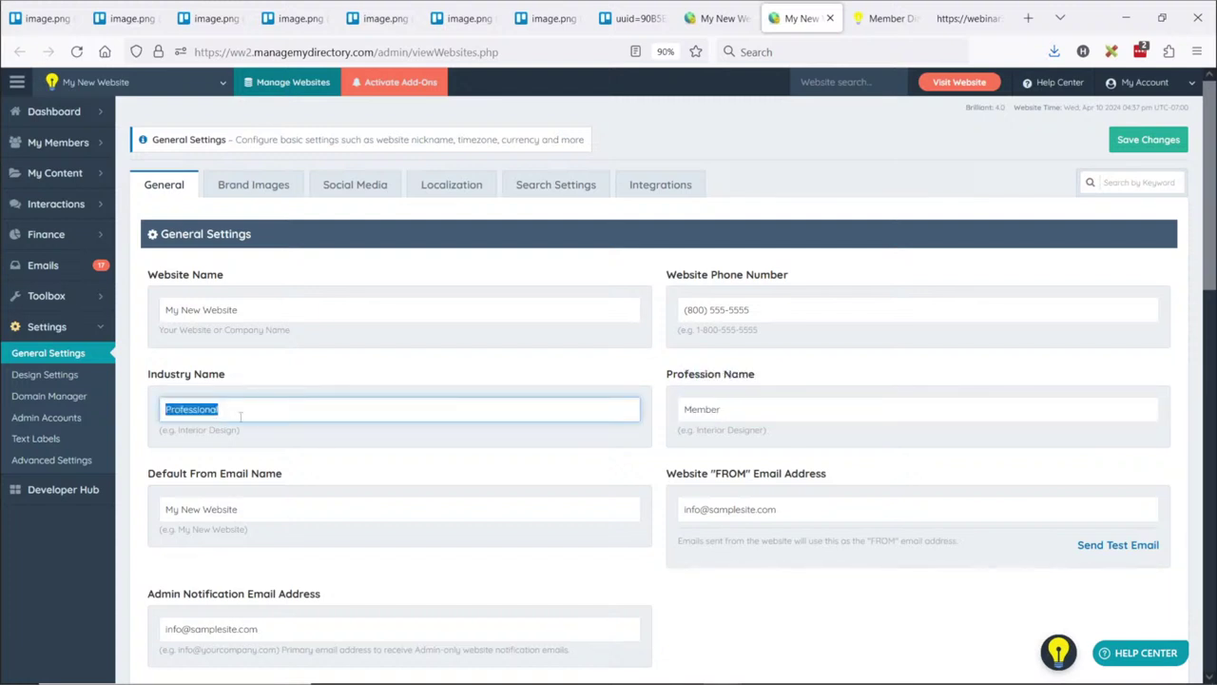
text(Interior)
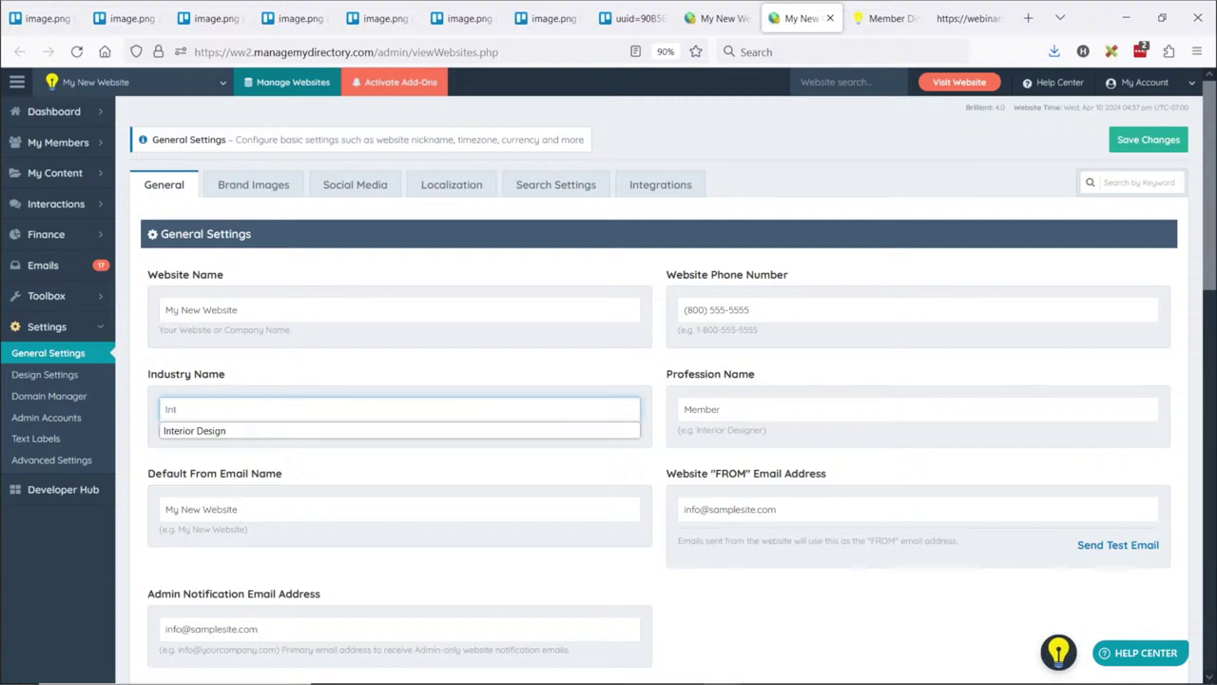
click(228, 433)
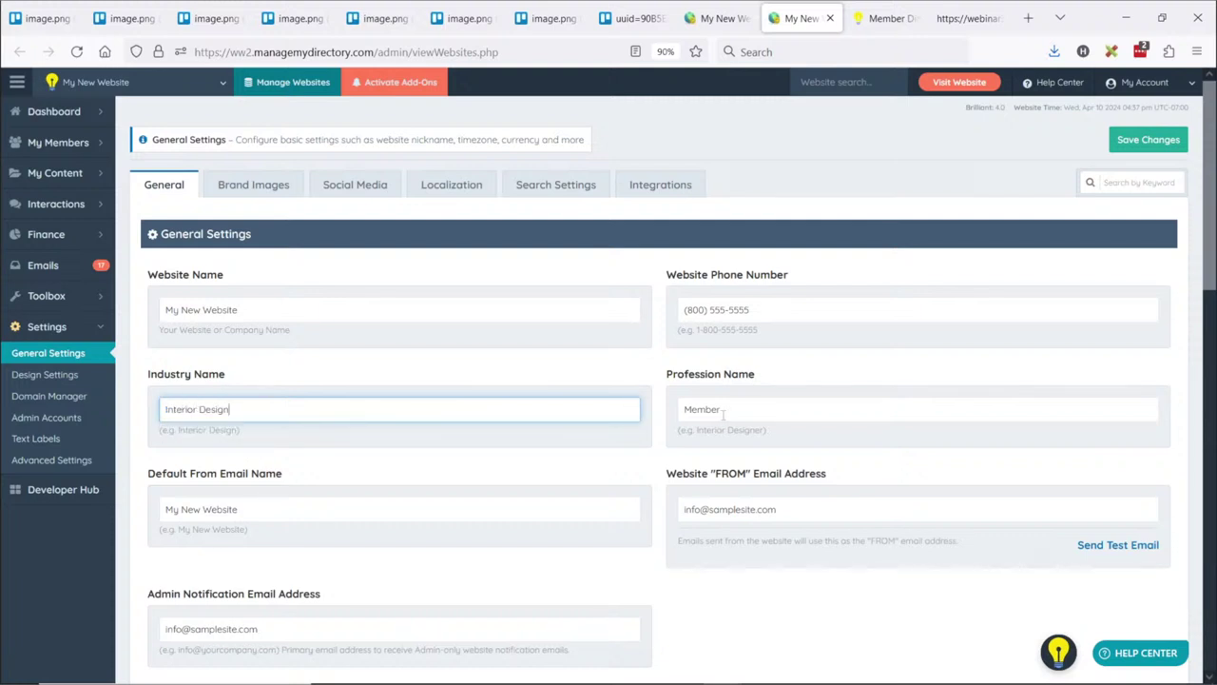
double_click(721, 410)
text(Interior Designer)
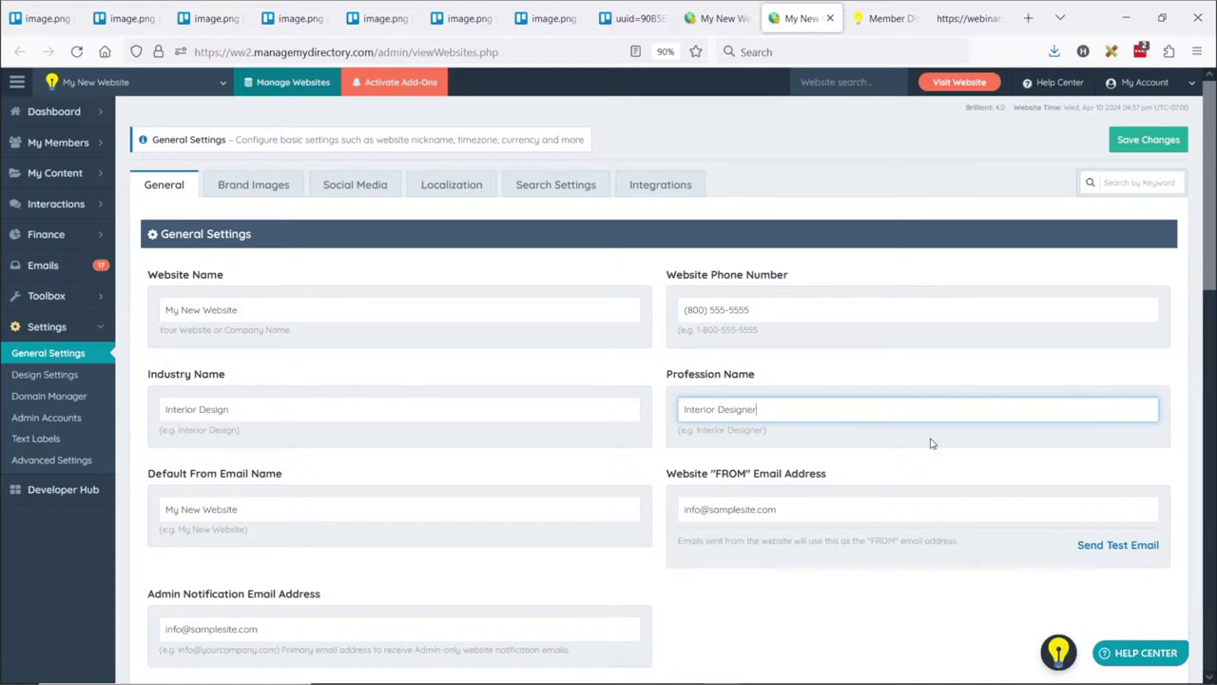
click(1128, 145)
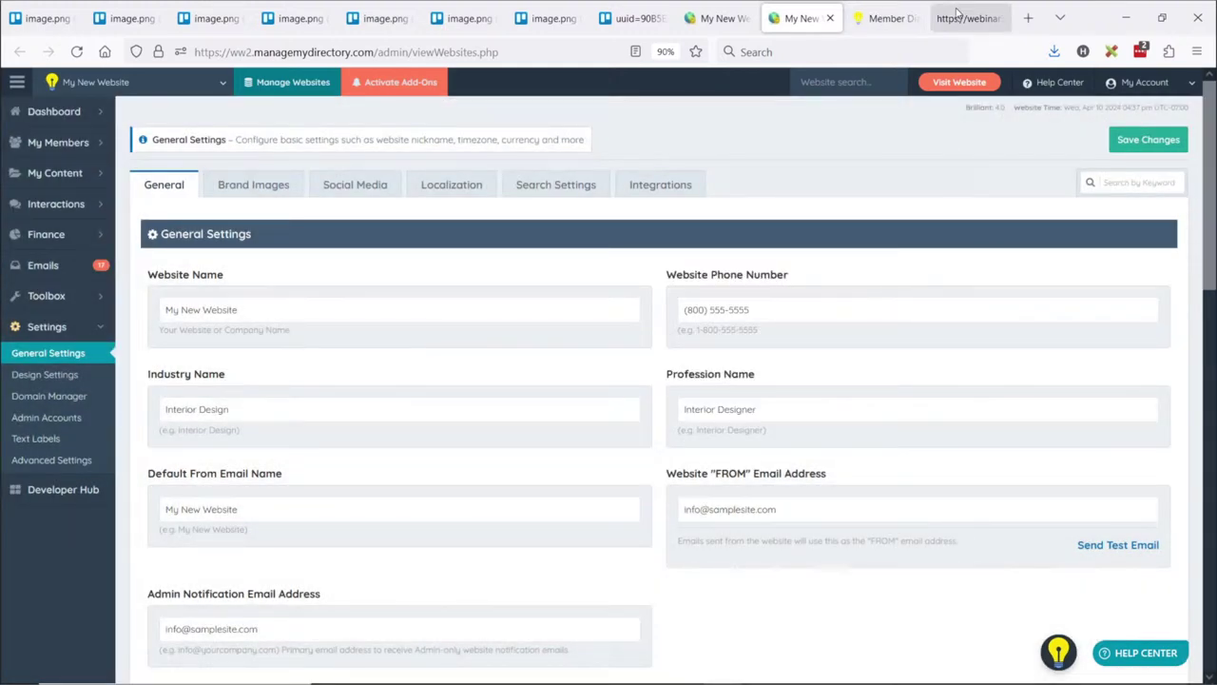
Reload the homepage's source code and highlight the title tag under Site Meta Data
click(955, 14)
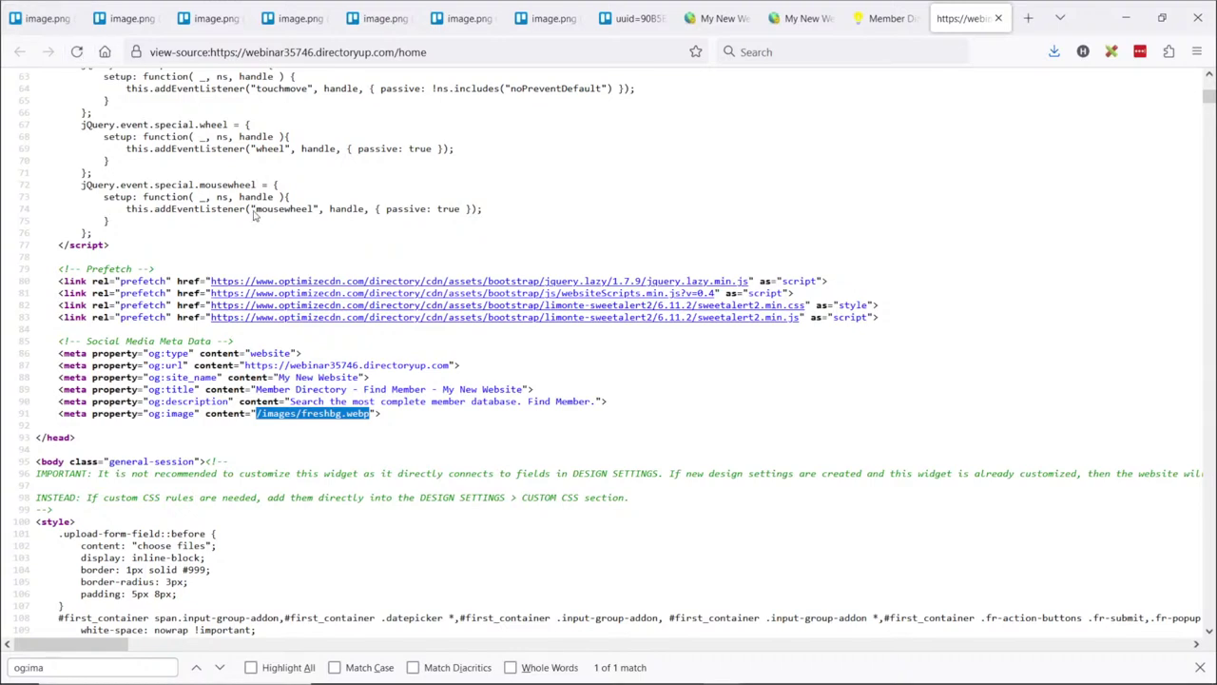
key(F5)
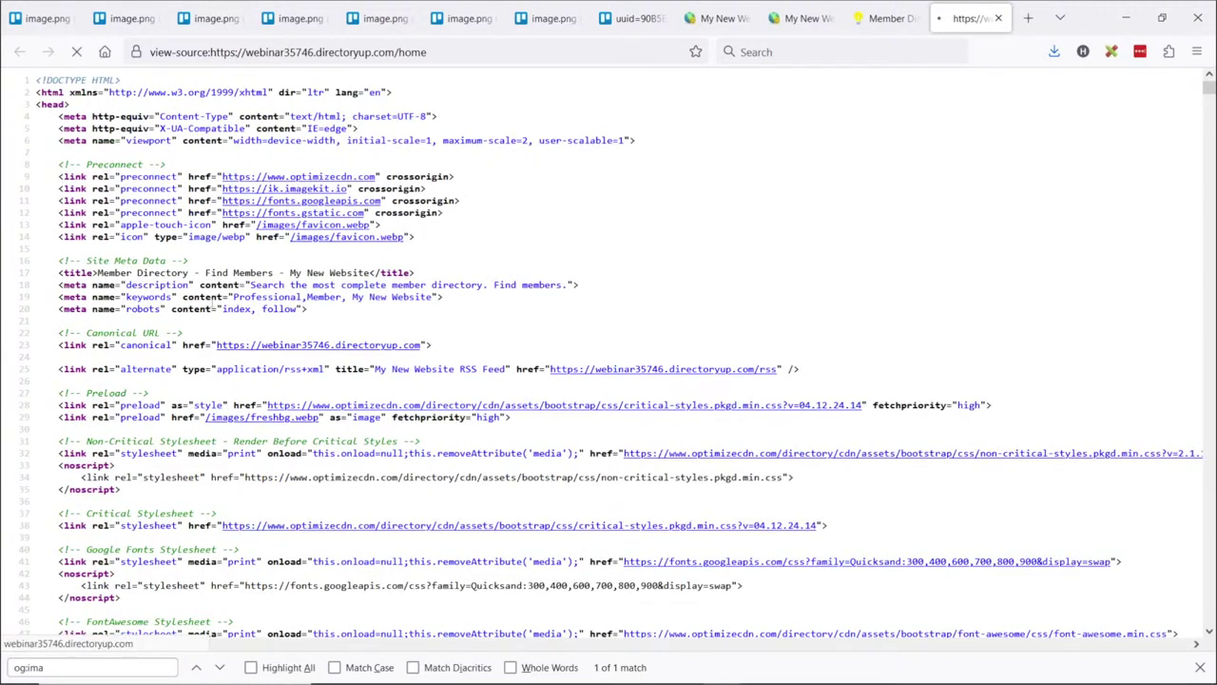
drag(59, 273, 495, 273)
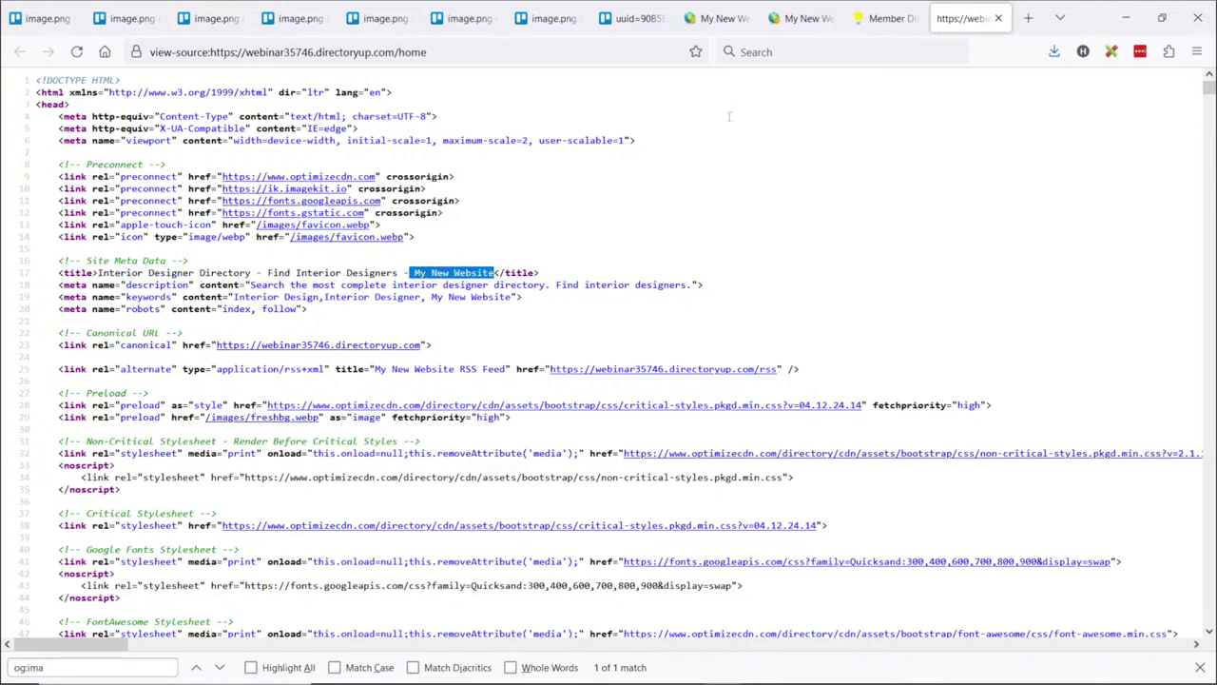
Return to the website's General Settings and replace the Website Name with Interio
click(802, 18)
drag(158, 275, 249, 281)
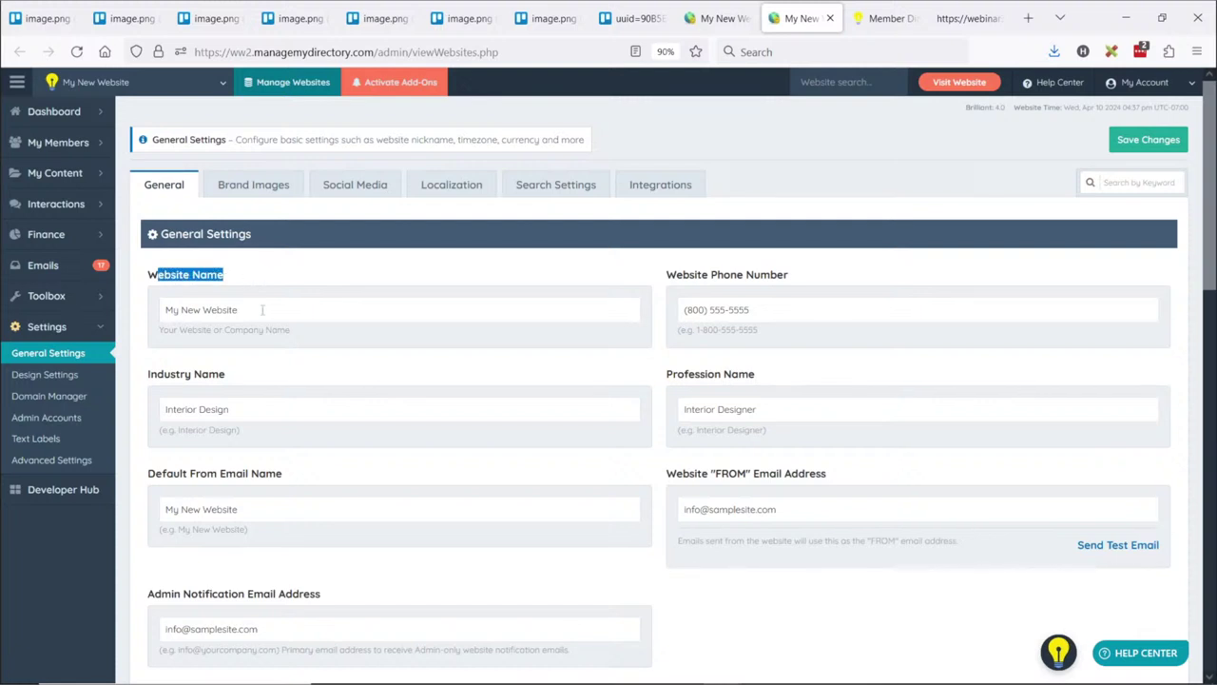
click(262, 309)
mouse_move(57, 296)
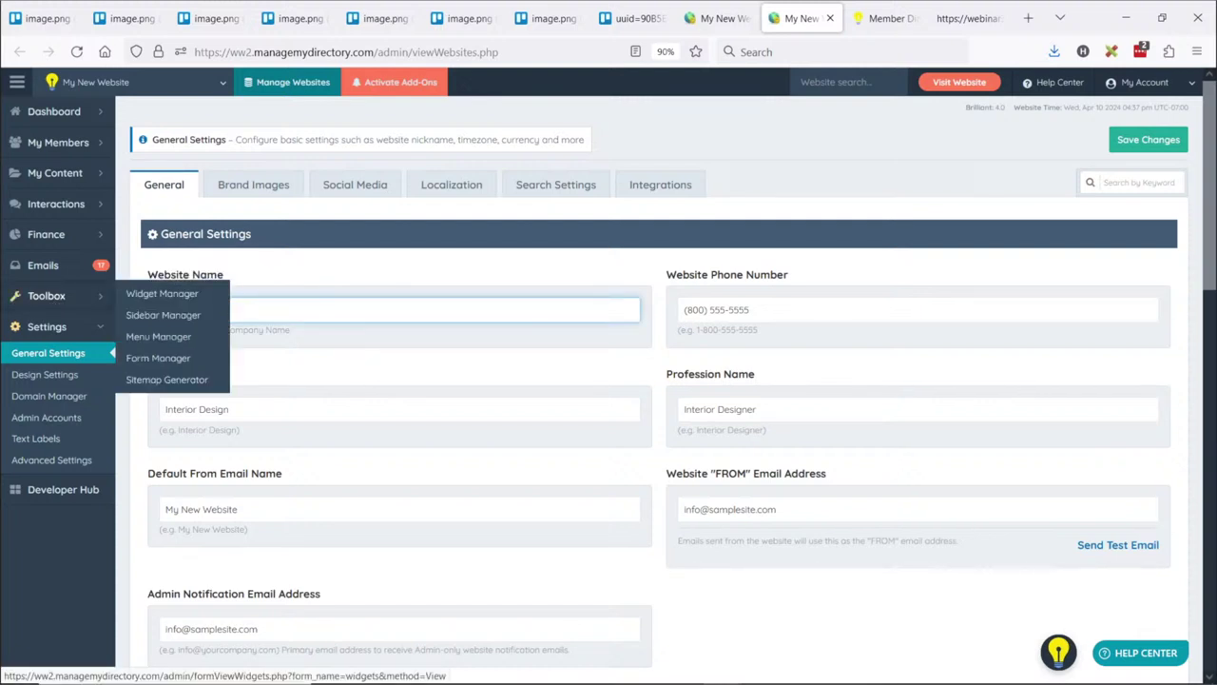
text(Interio)
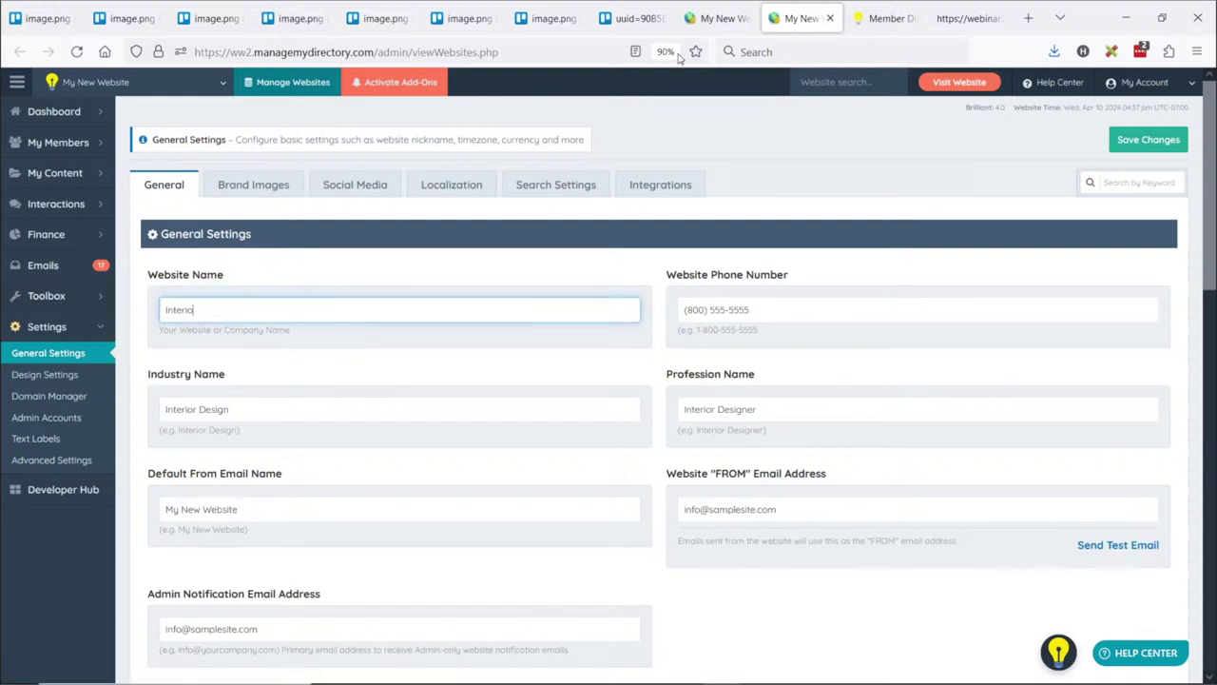
Return to the Homepage's SEO Settings, point out the SEO Meta Tags fields, and clear the Page Meta Title
click(708, 18)
scroll(414, 274, up, 3)
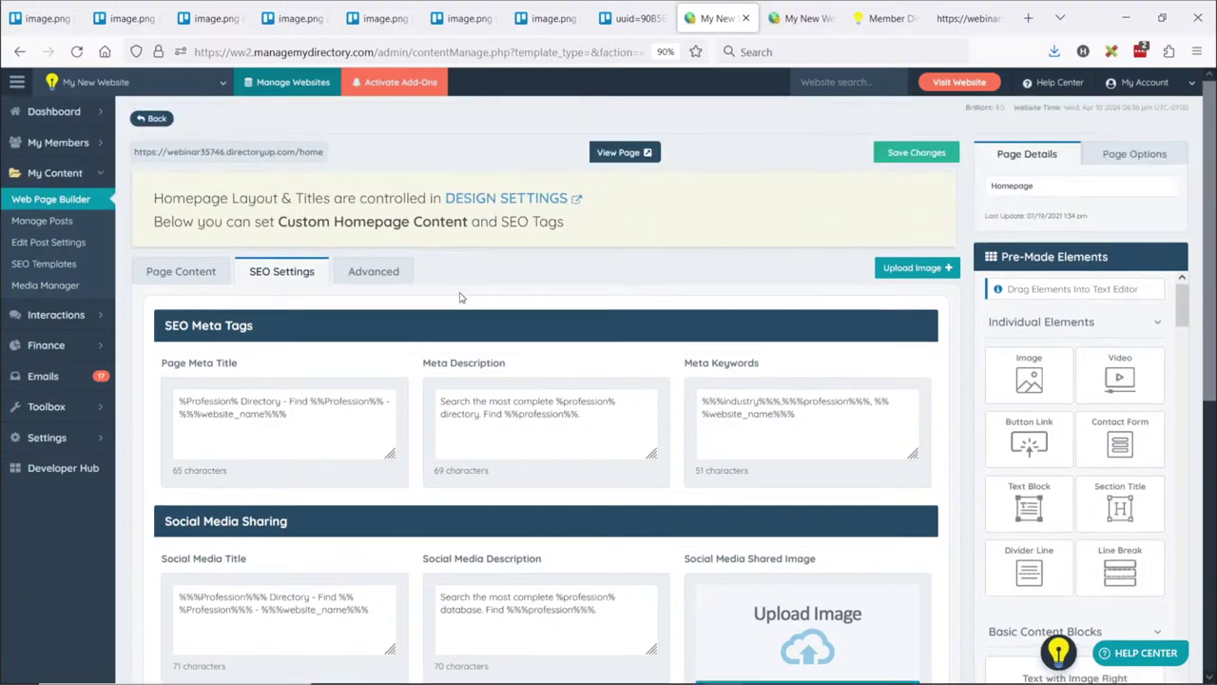
drag(197, 364, 239, 369)
drag(458, 365, 504, 367)
drag(738, 367, 751, 371)
triple_click(314, 412)
key(BackSpace)
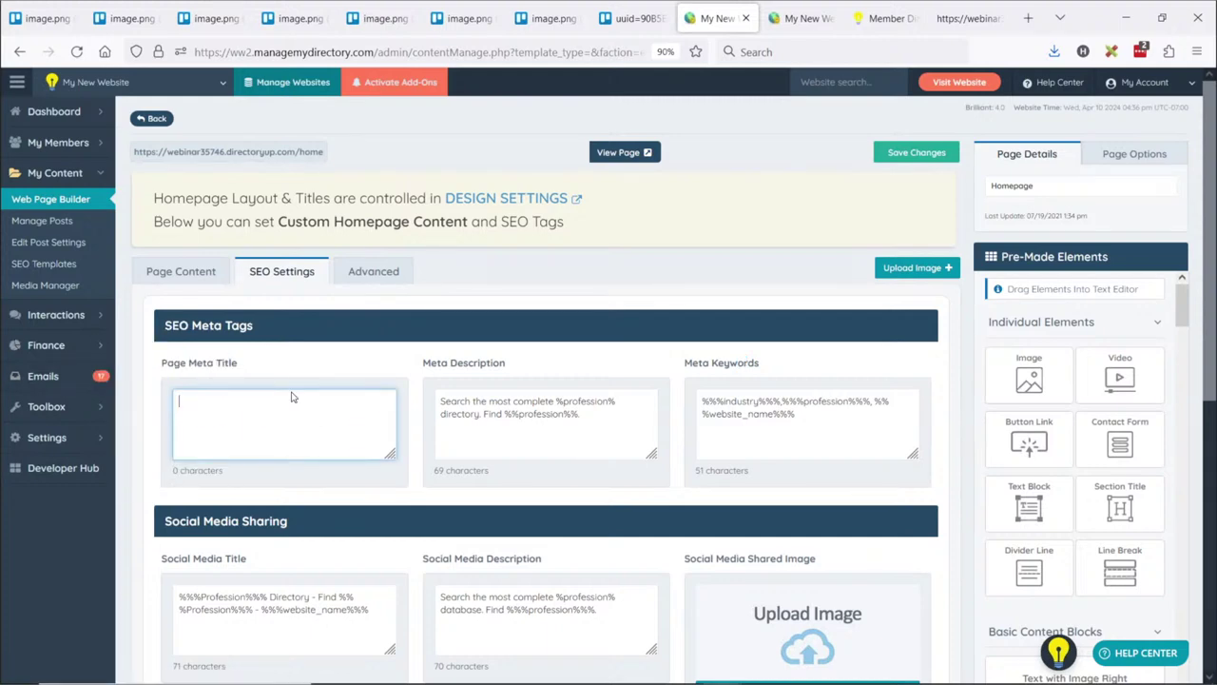
Examine the Homepage's Social Media Sharing section, covering the Social Media Title, Social Media Description and Social Media Shared Image
scroll(495, 245, down, 2)
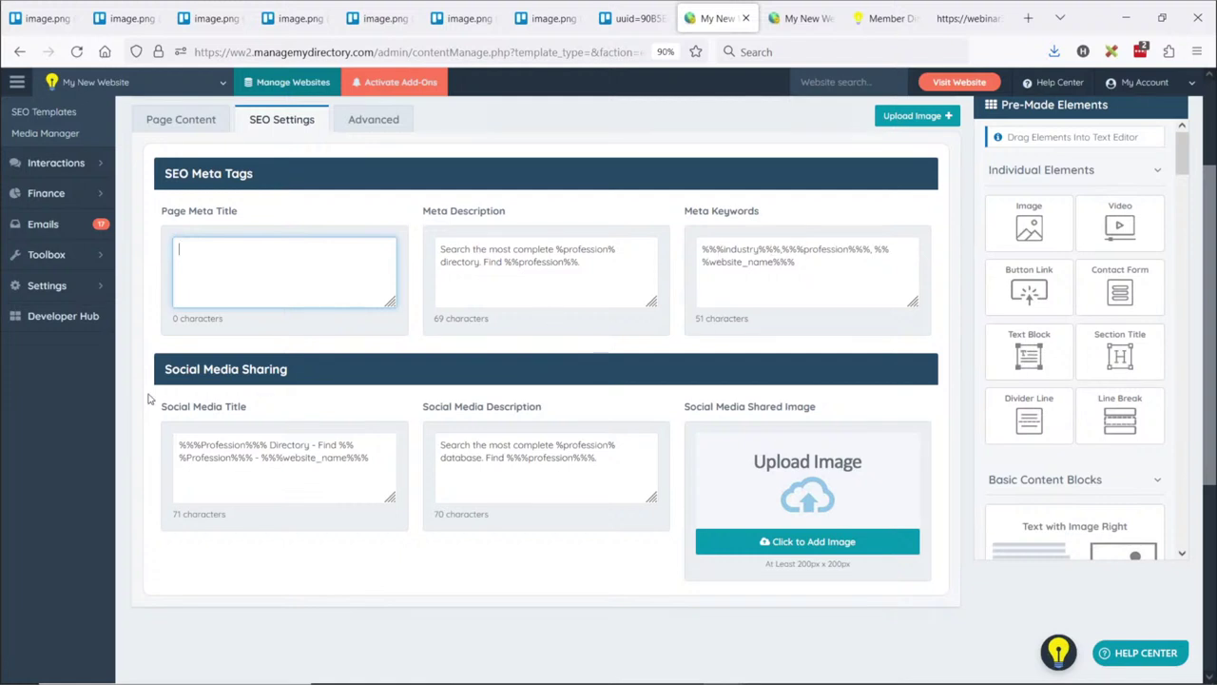
drag(168, 369, 282, 370)
click(283, 371)
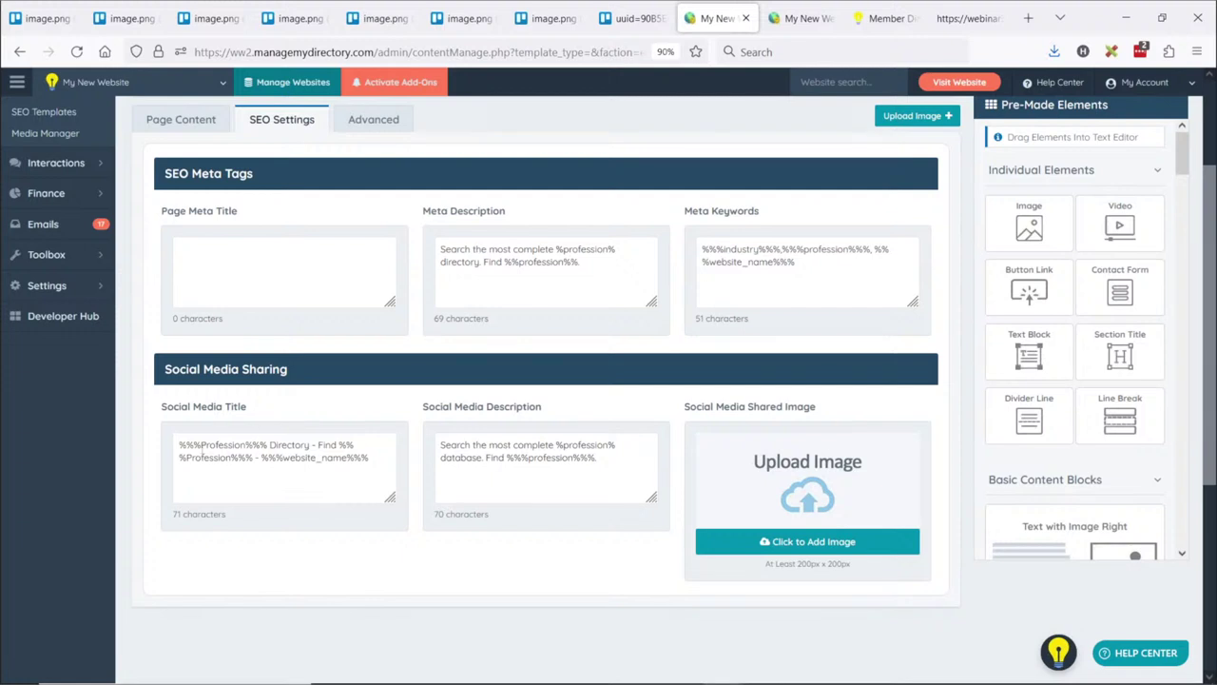
drag(180, 444, 633, 479)
click(378, 468)
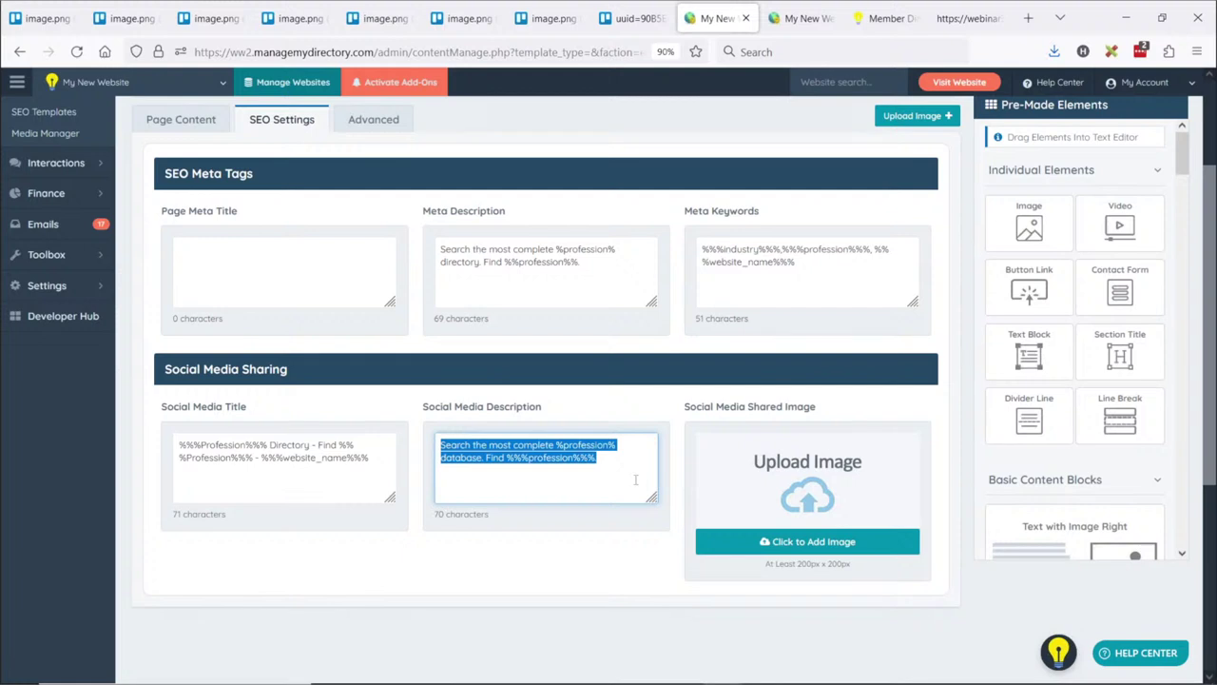
drag(715, 409, 728, 417)
click(708, 416)
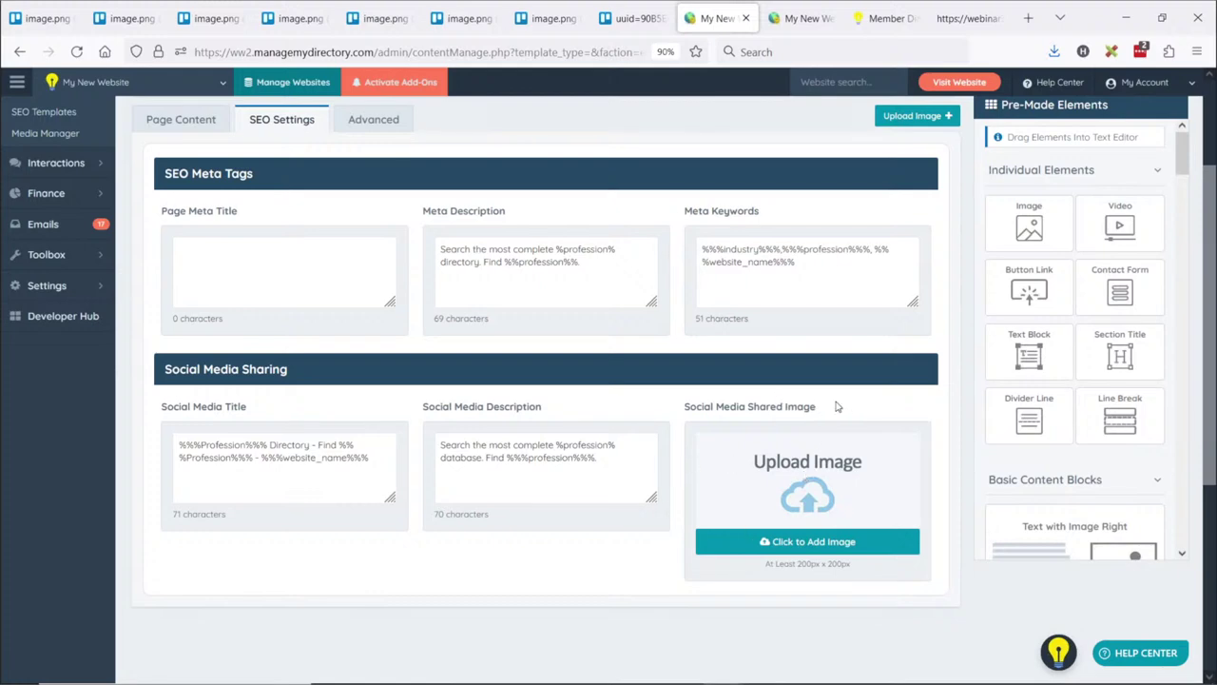
scroll(831, 419, up, 3)
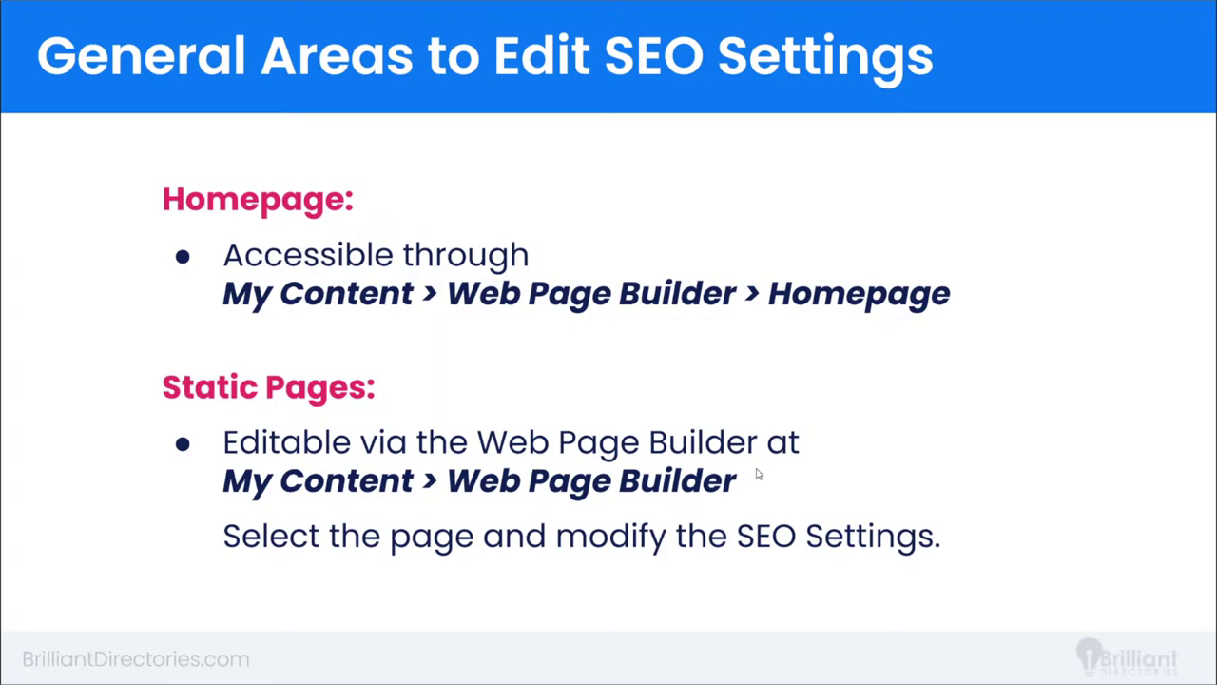
Switch back to the browser and open the About Page's SEO Settings from the Web Page Builder
key(alt+Tab)
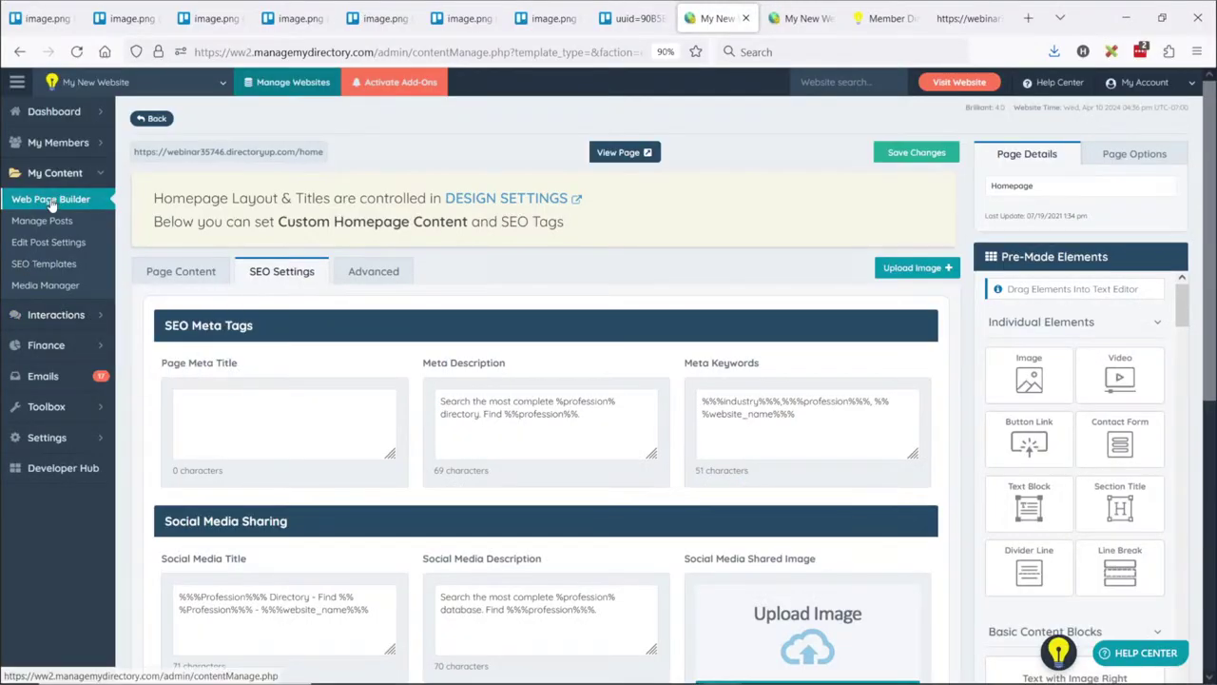
click(51, 201)
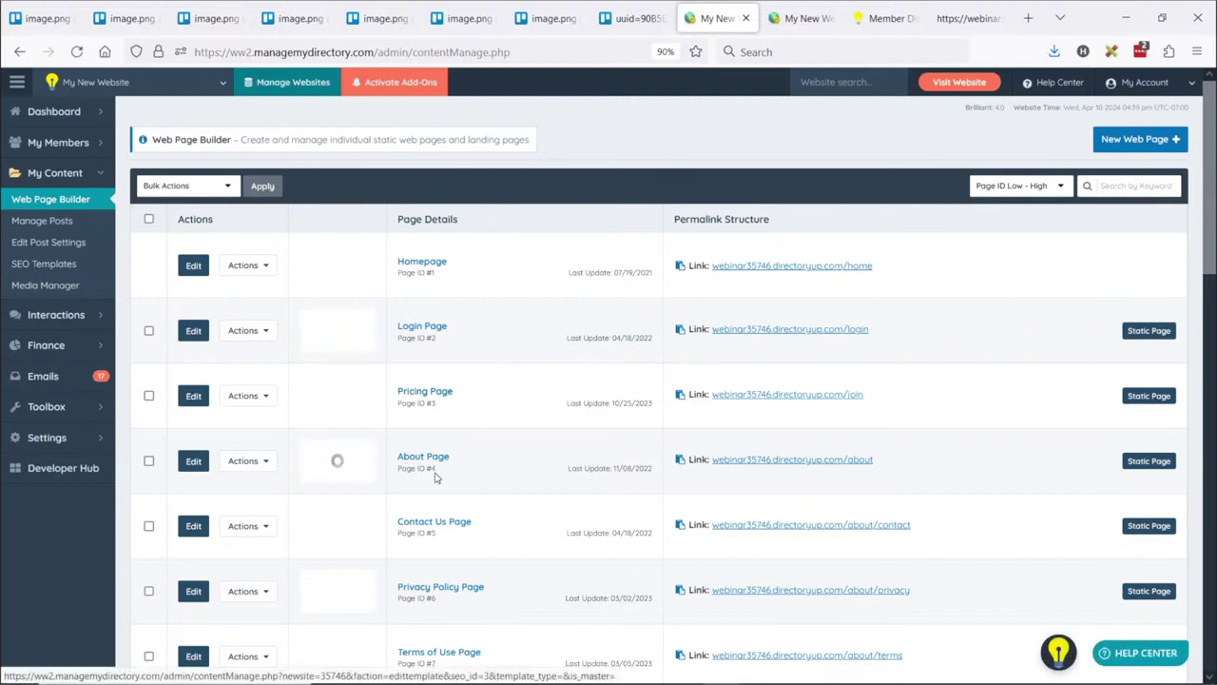
scroll(505, 449, down, 2)
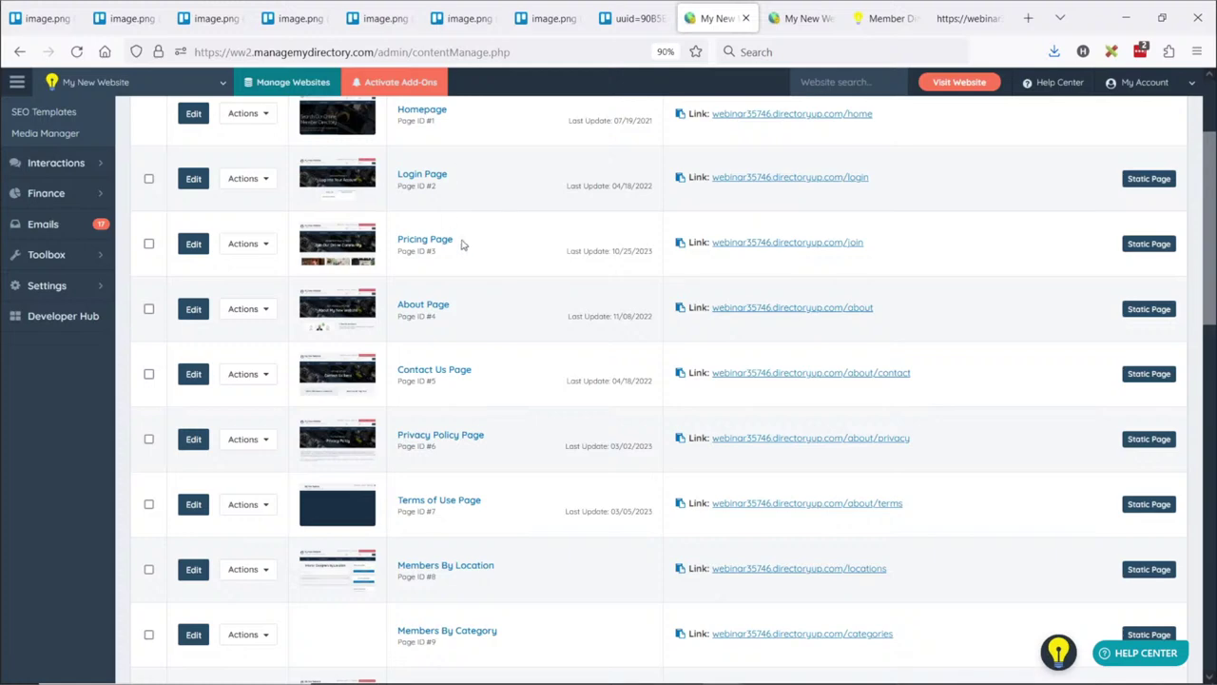
click(194, 314)
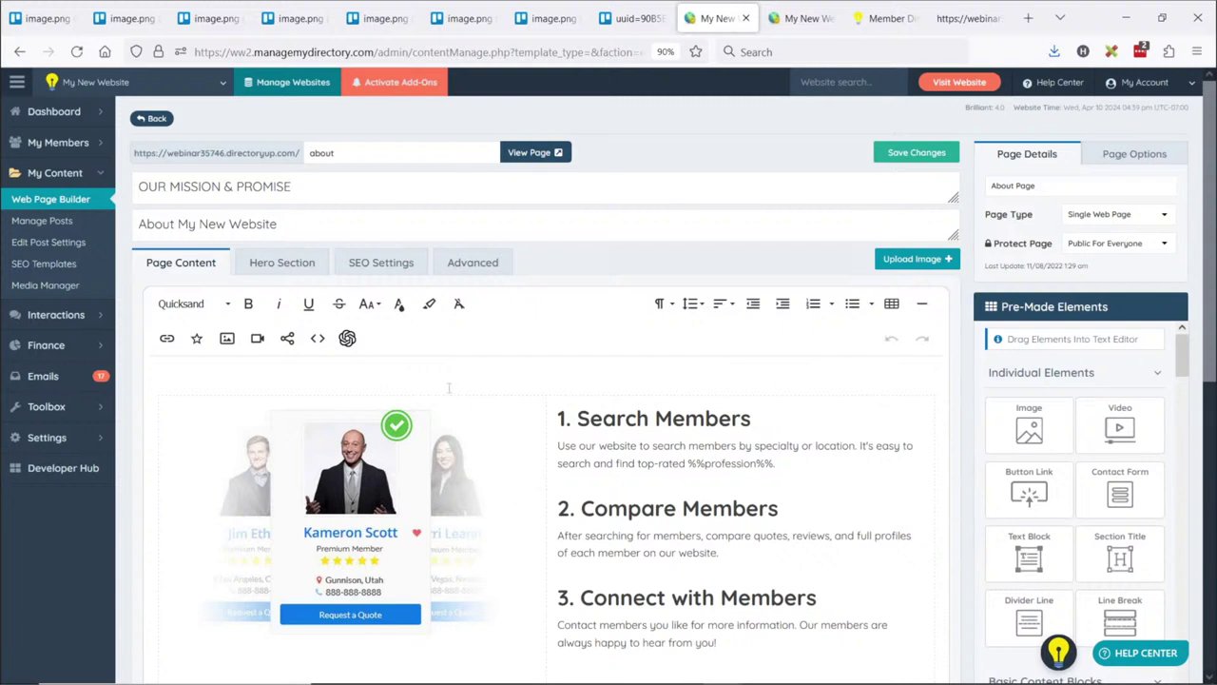
click(381, 269)
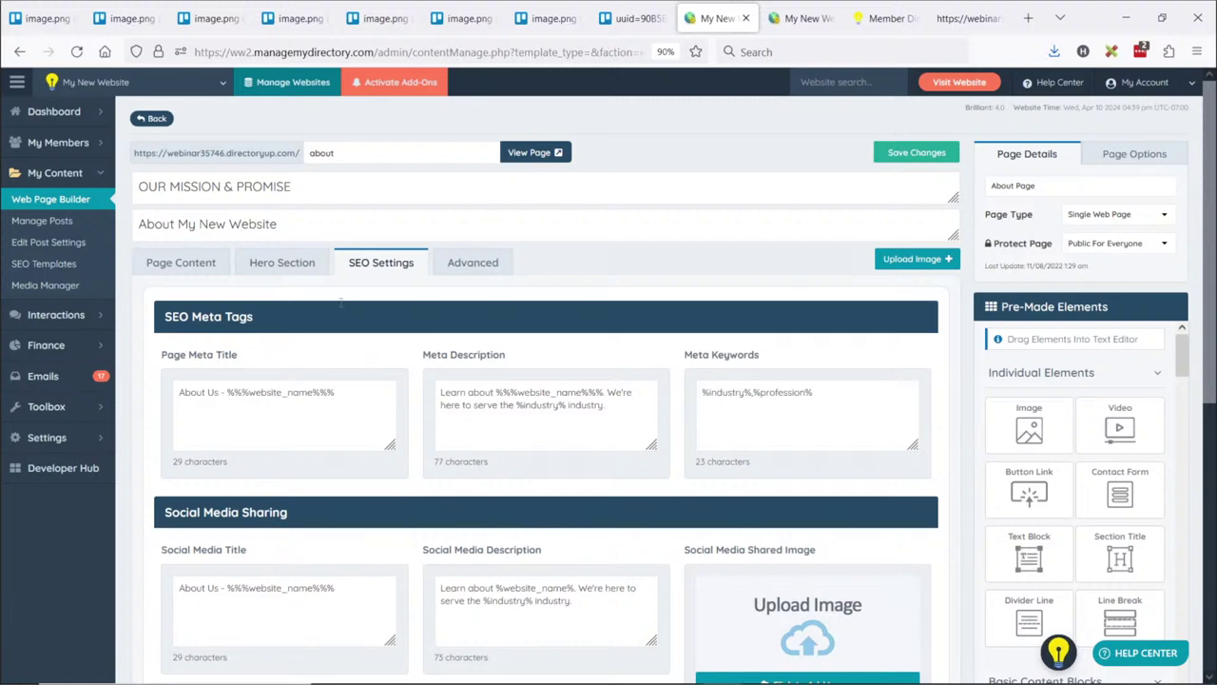
Clear the About Page's Main Title (H1) and Sub-Title (H2), copying the sub-title first
drag(338, 187, 121, 184)
key(BackSpace)
key(Tab)
key(ctrl+c)
key(BackSpace)
Enter OUR MISSION & PROMISE as the About Page's main title and About My New Website as its sub-title
click(221, 187)
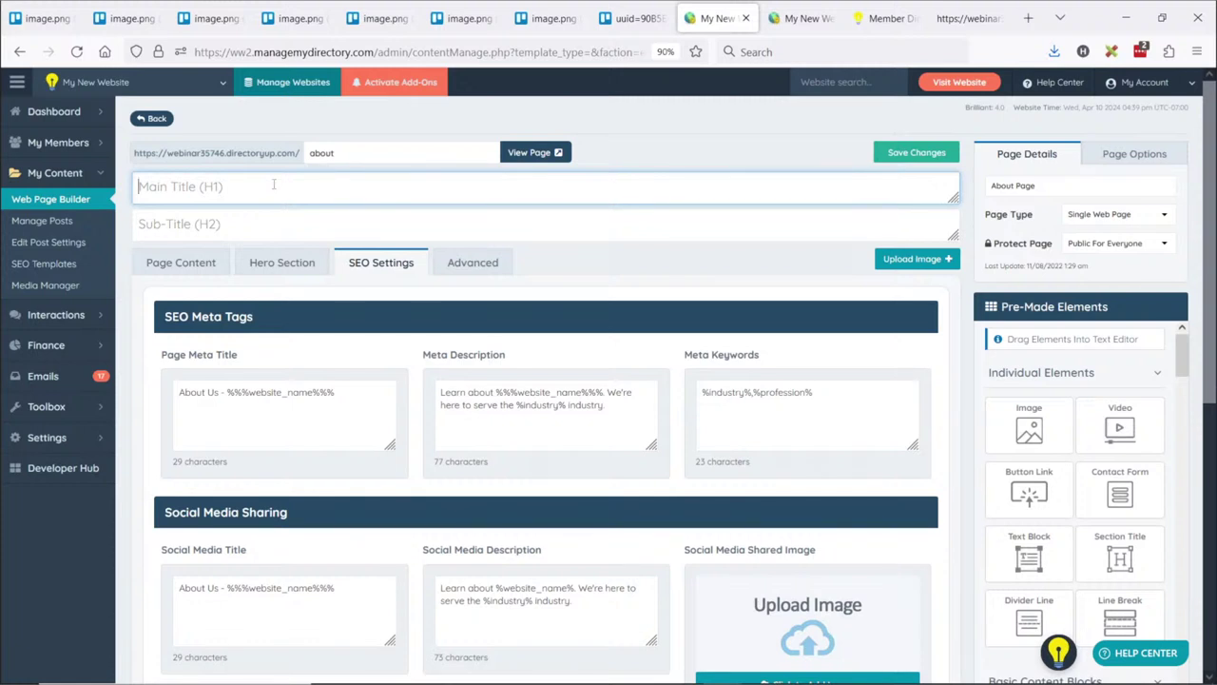
text(OUR MISSION & PROMISE)
key(ctrl+a)
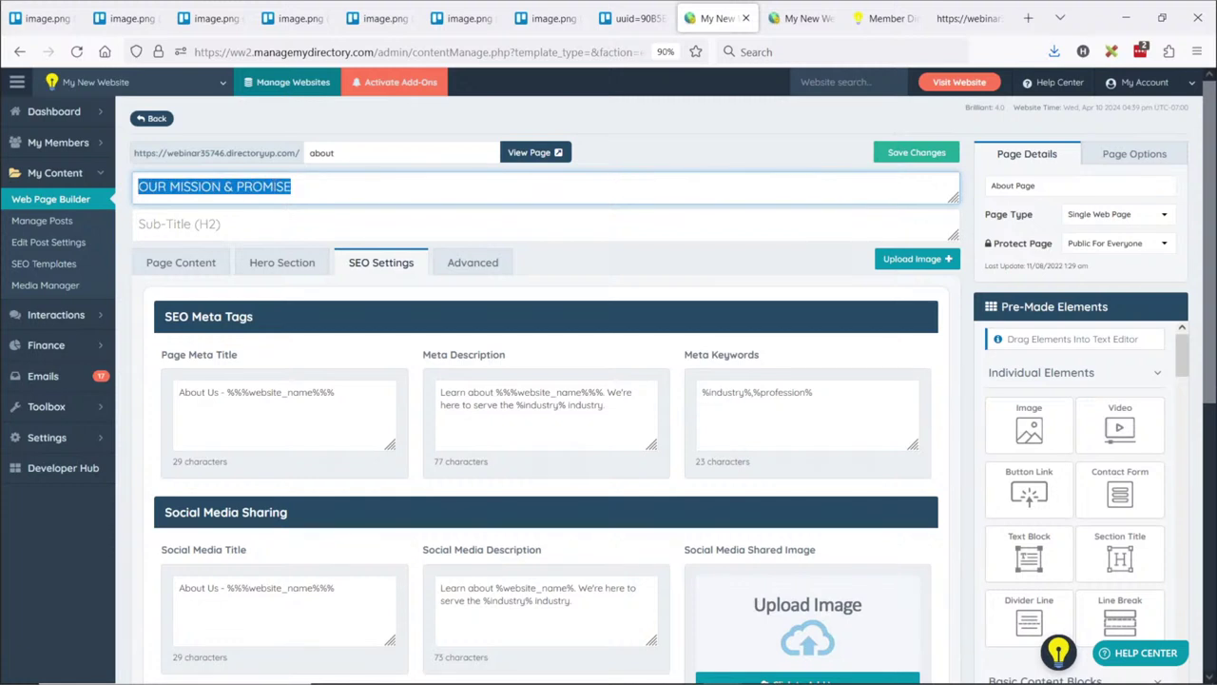
click(276, 234)
key(ctrl+v)
key(ctrl+a)
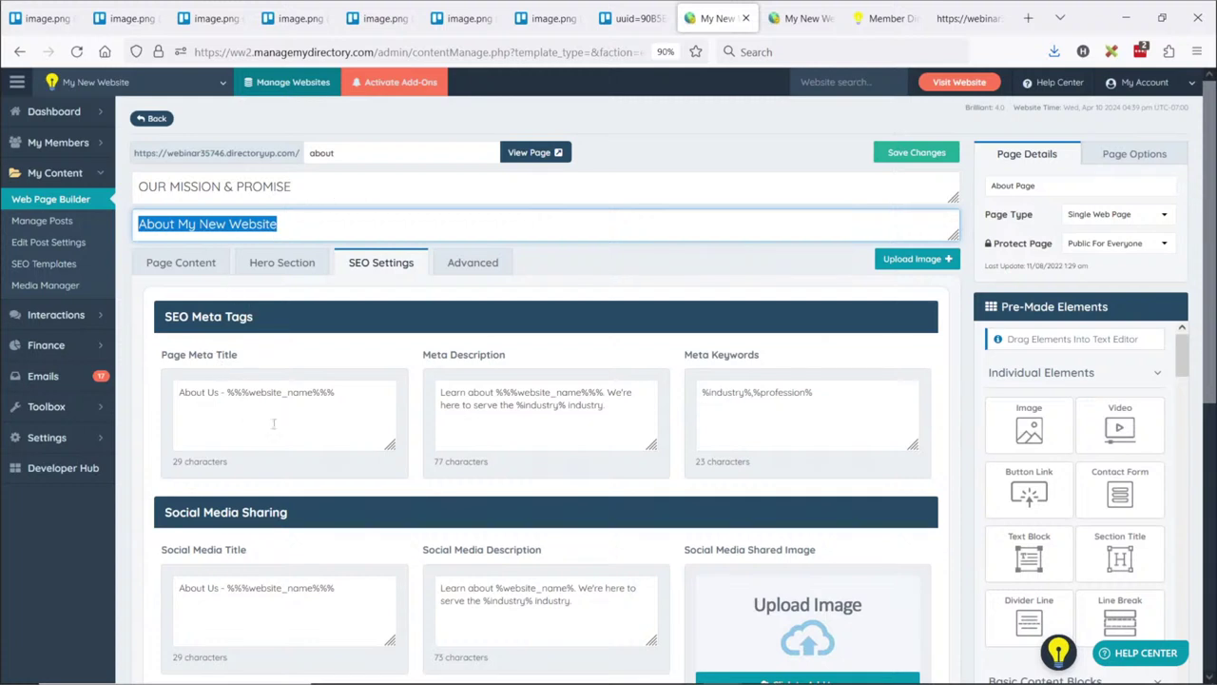
Change the About Page's main title to Our Interior Design Mission
key(shift+Tab)
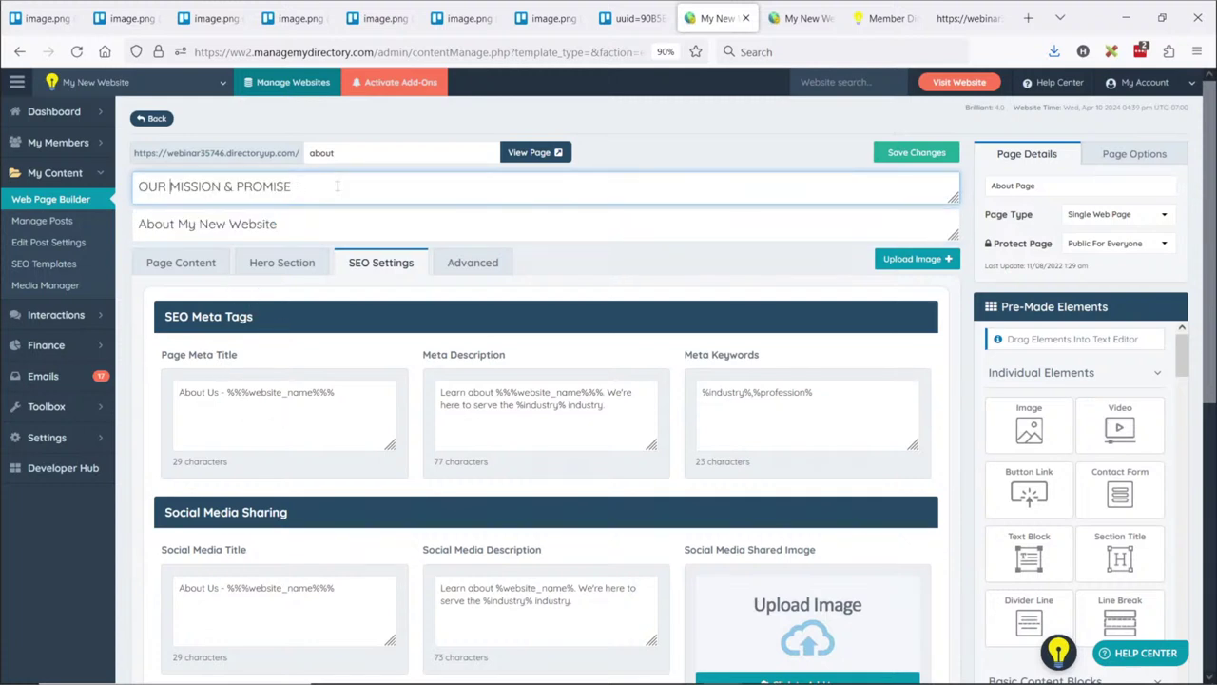
key(ctrl+a)
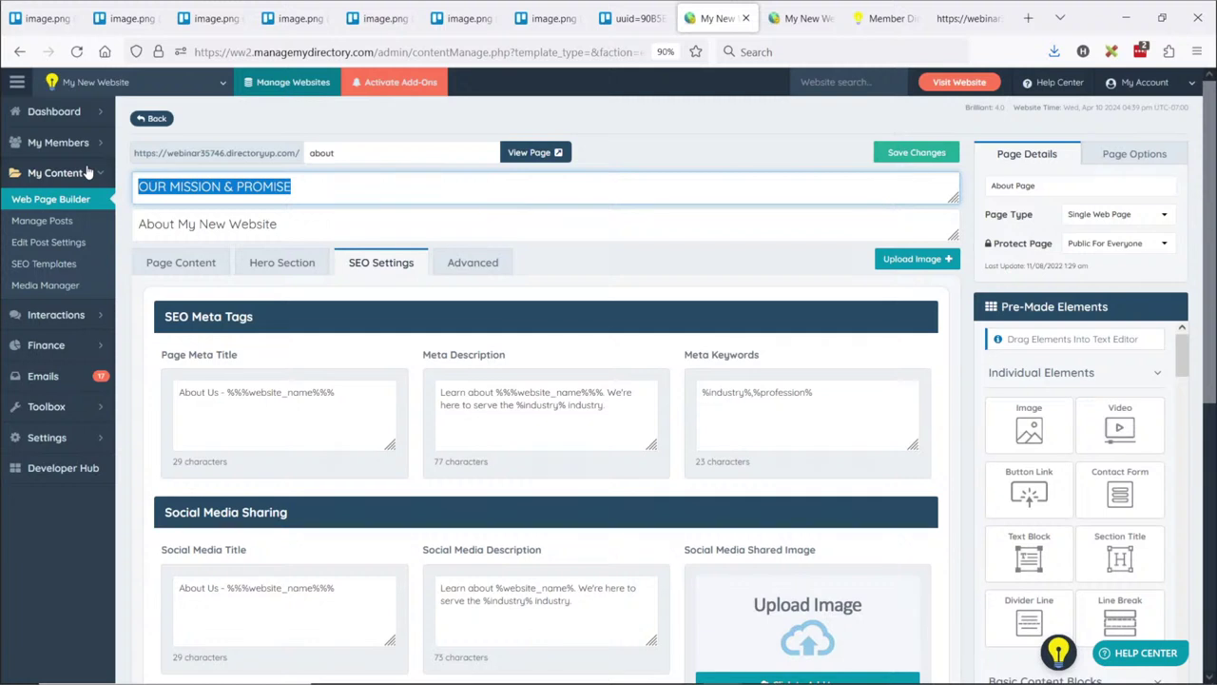
text(O)
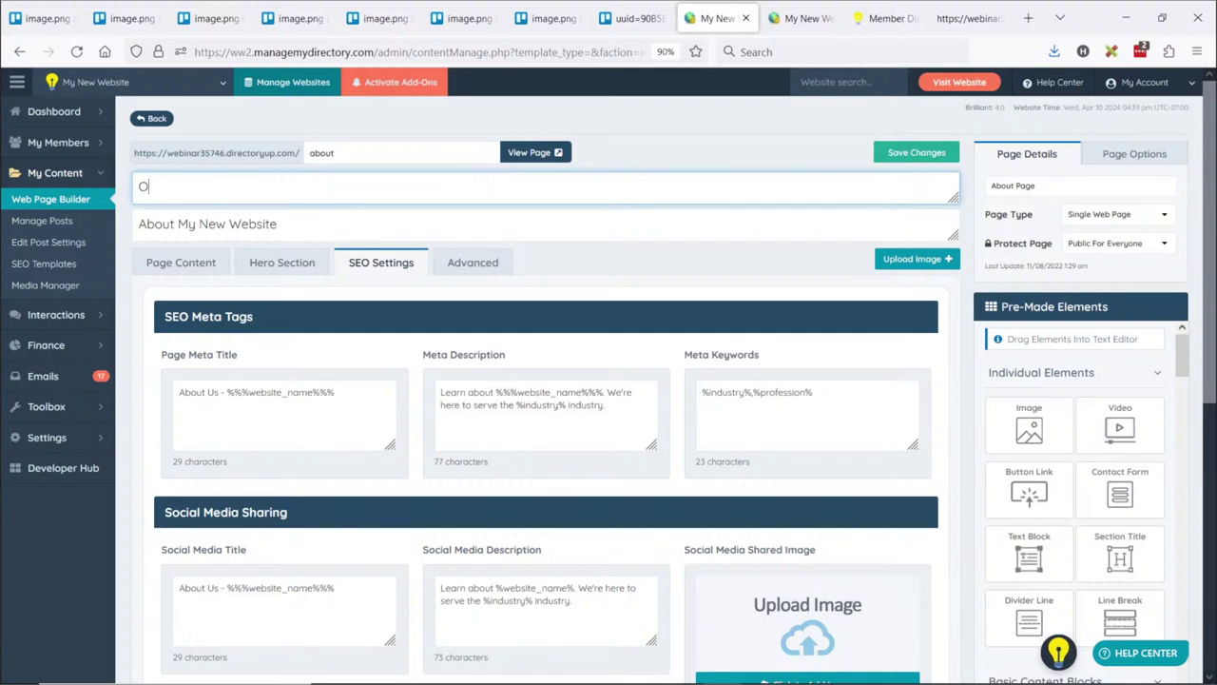
text(ur Interior Design Mission)
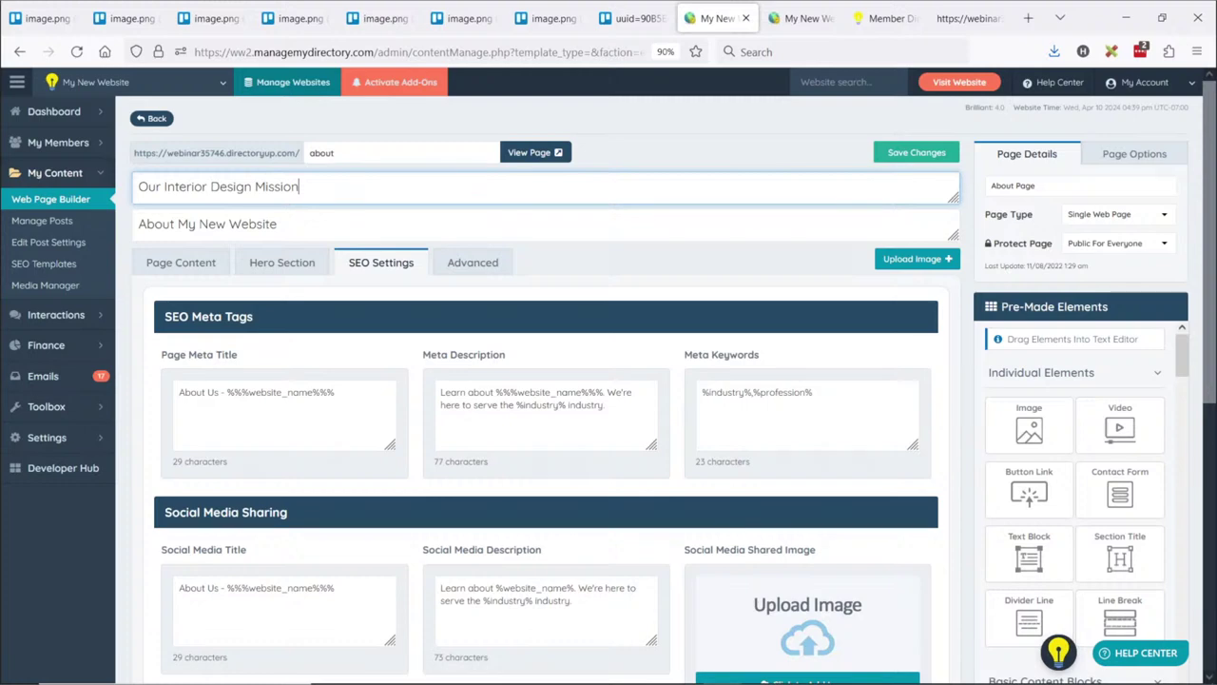
Copy OUR MISSION & PROMISE from the live About page and paste it over the main title in the page editor
click(530, 152)
click(726, 21)
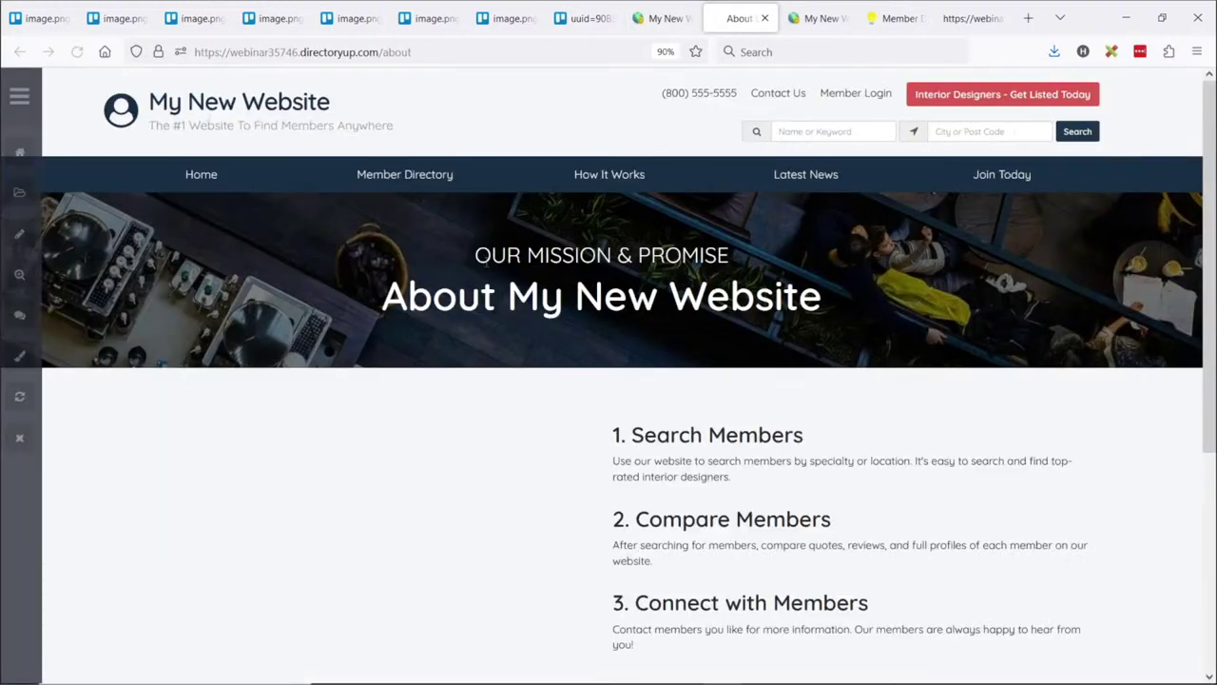
drag(475, 254, 725, 255)
key(ctrl+c)
click(663, 18)
click(393, 195)
key(ctrl+a)
key(ctrl+v)
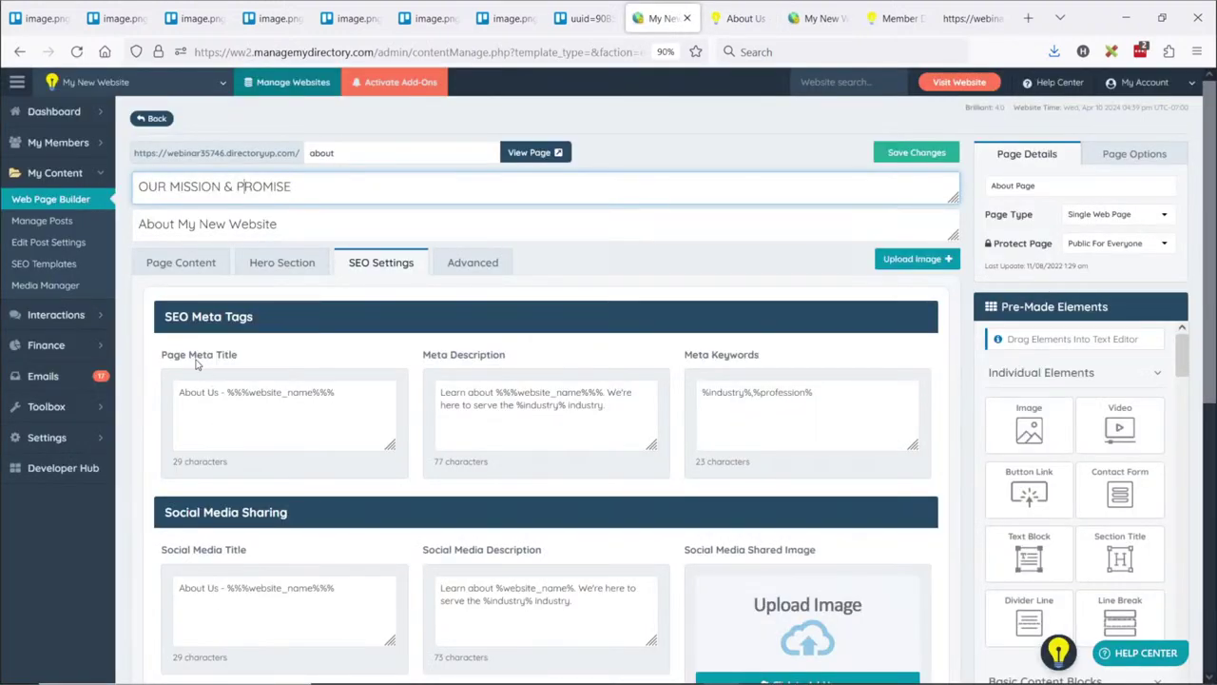
Examine the About Page's Page Meta Title, Meta Description, Meta Keywords and Social Media Sharing fields
click(239, 399)
key(ctrl+a)
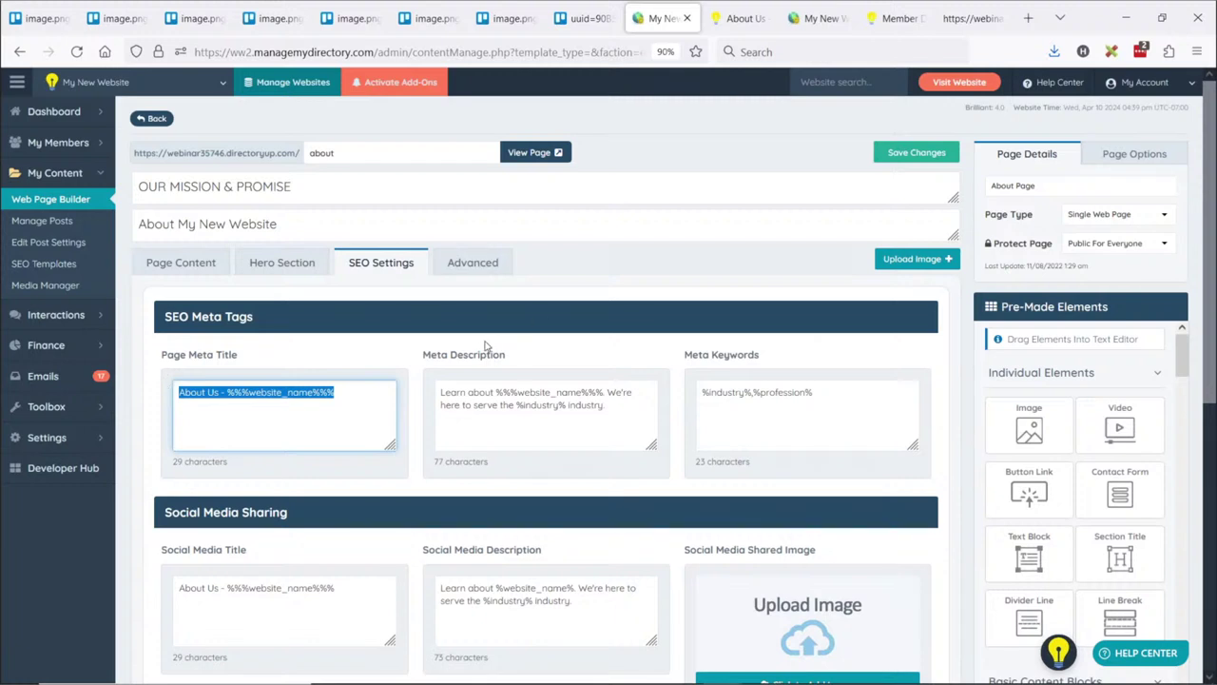
scroll(423, 333, down, 2)
click(333, 232)
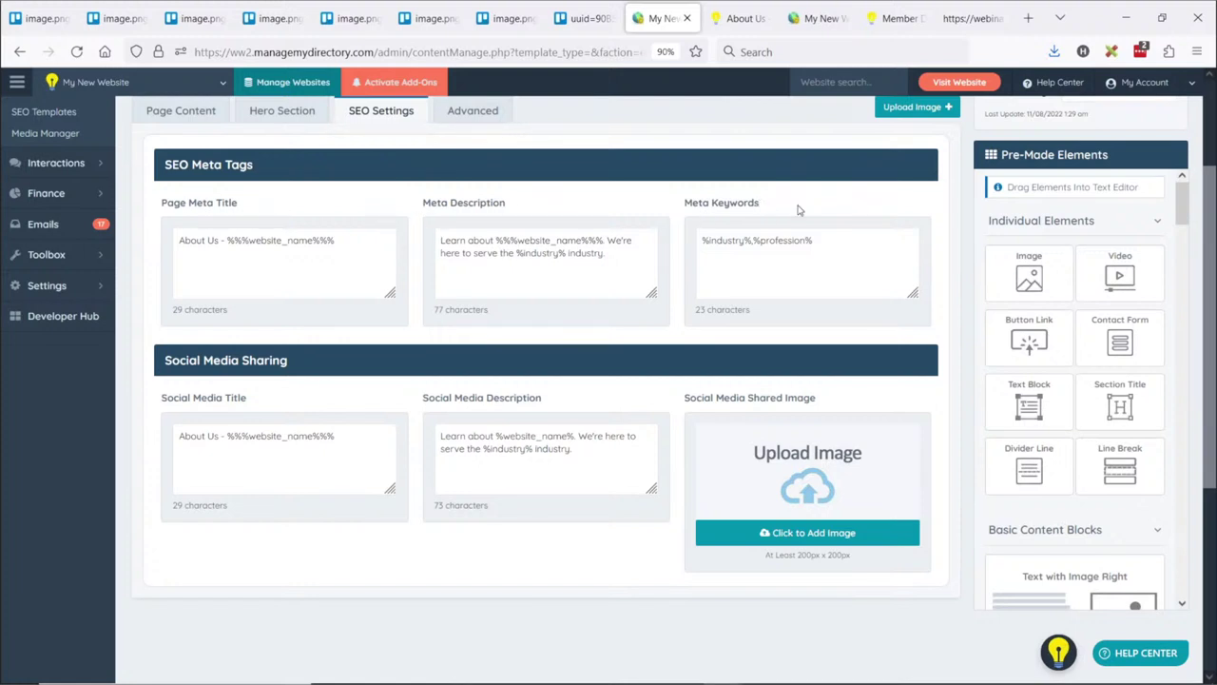
click(842, 240)
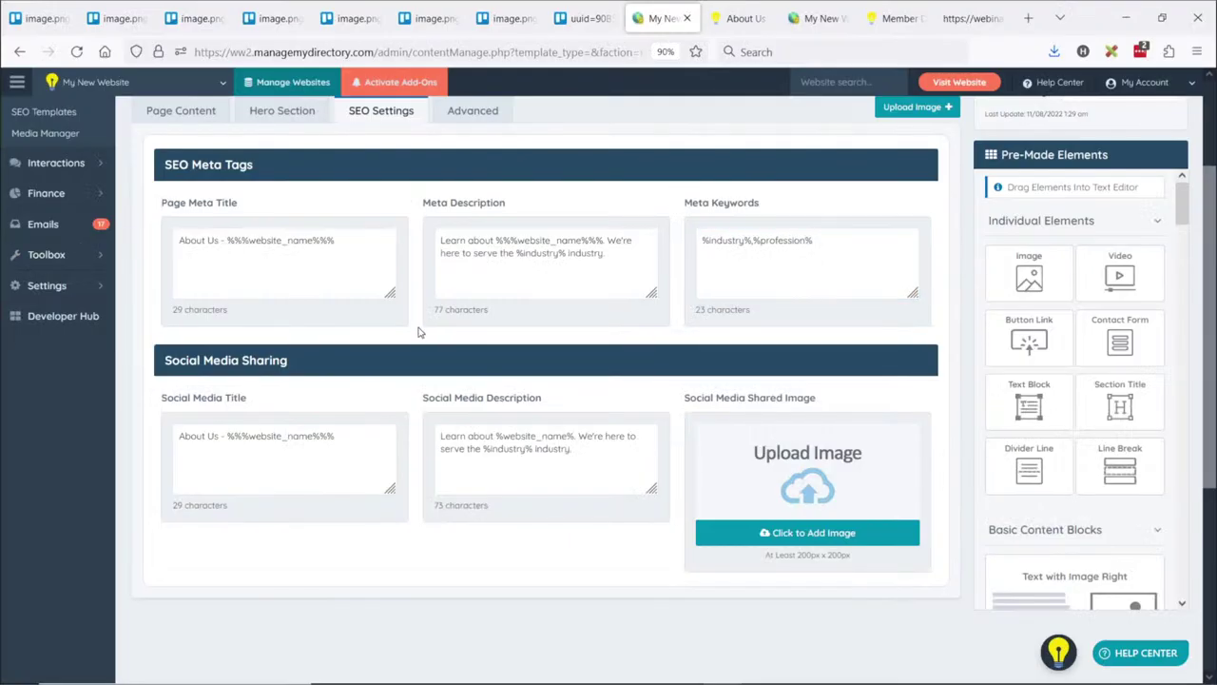
scroll(421, 332, up, 3)
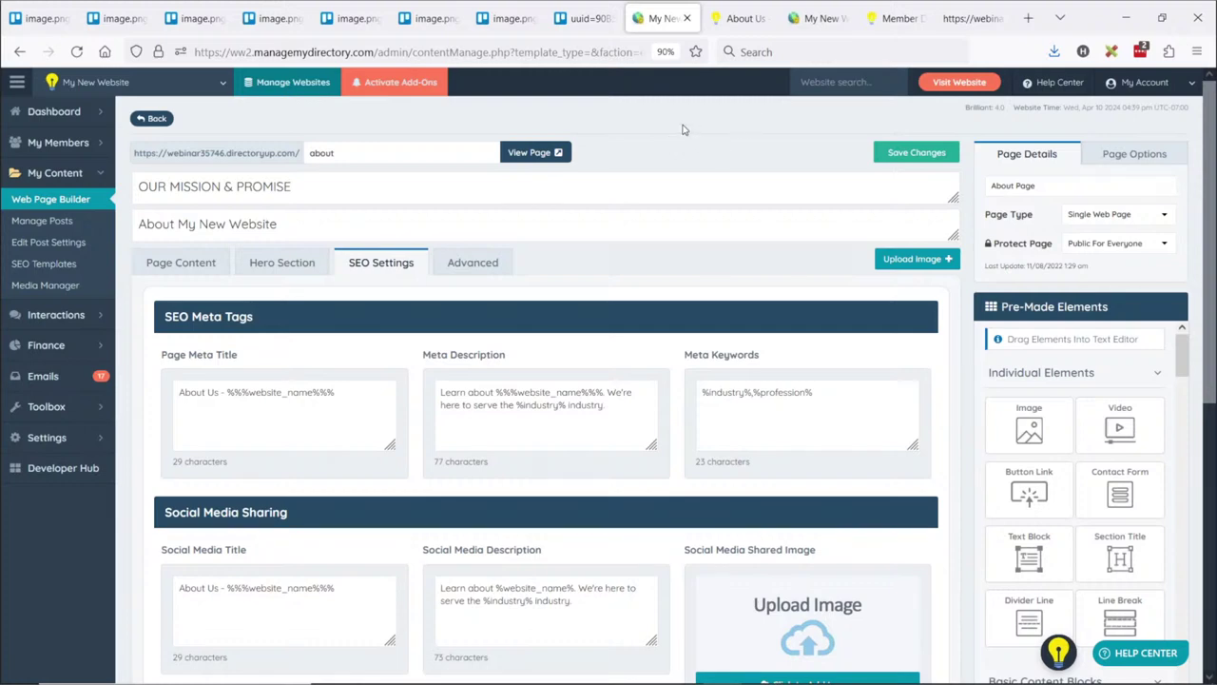
key(alt+Tab)
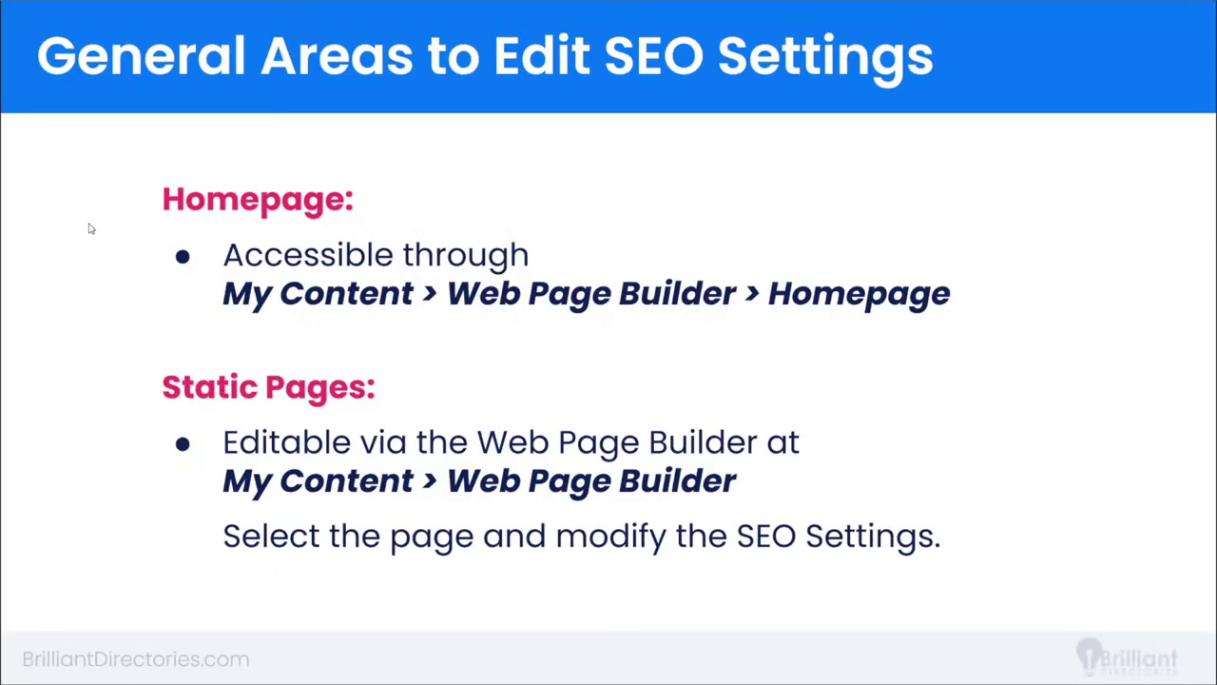
key(Right)
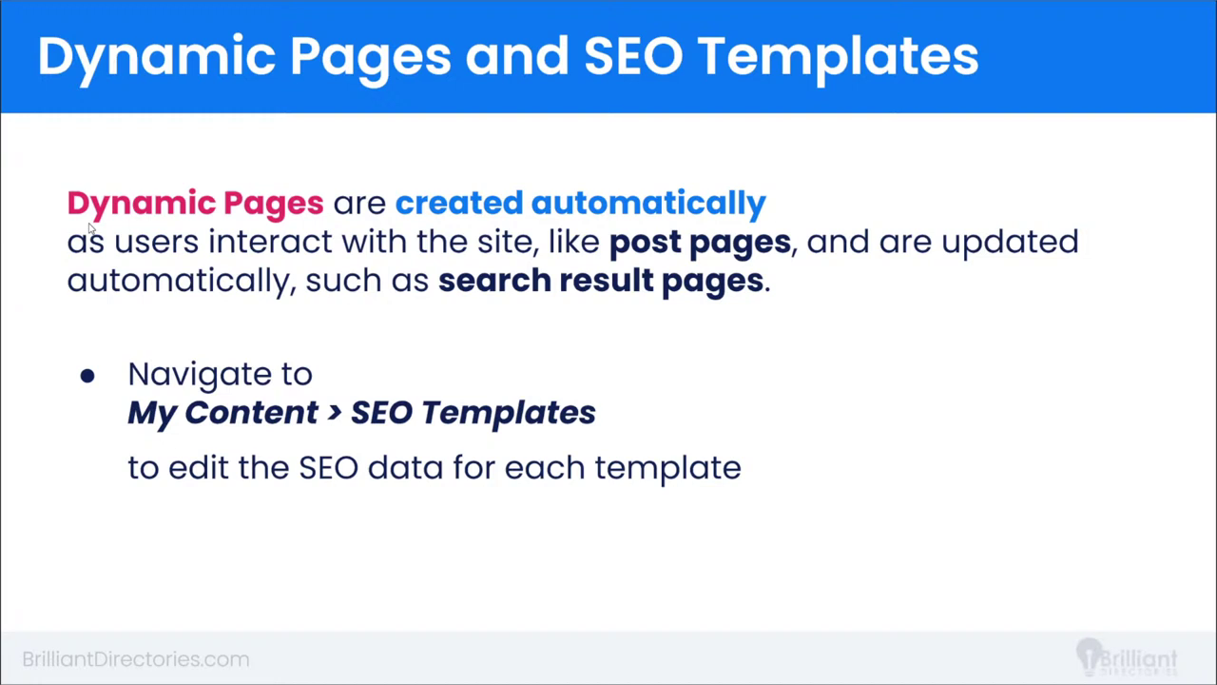
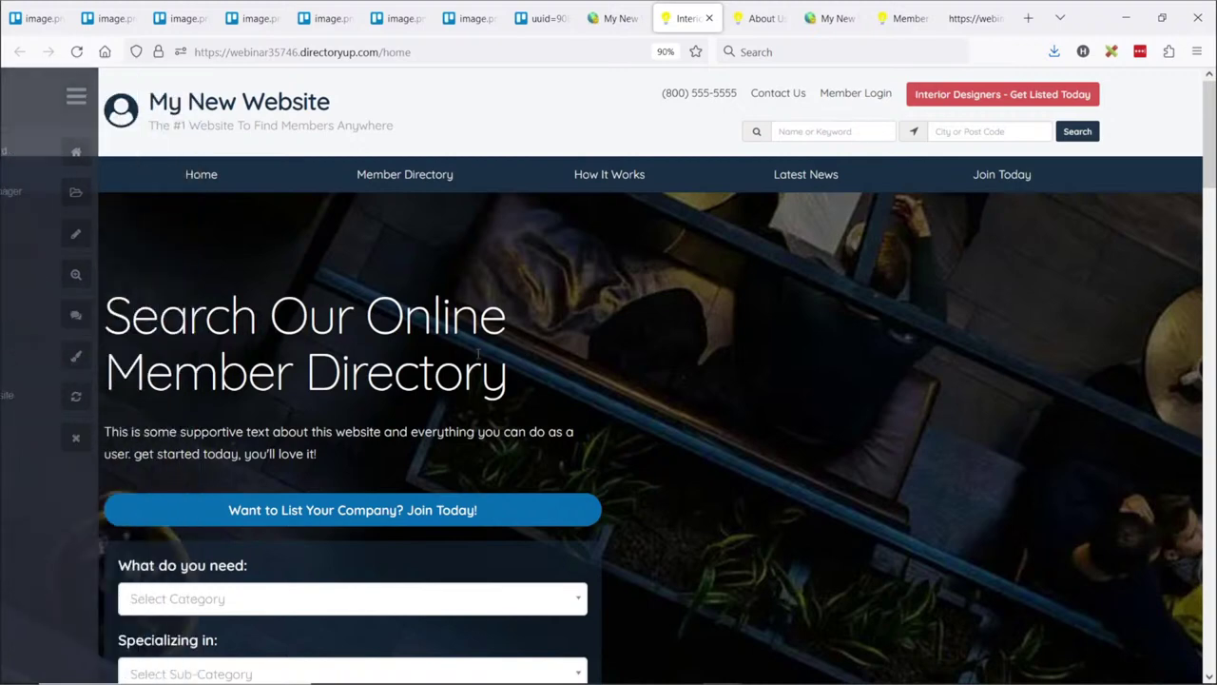
Run a member search from the website's homepage with the keyword and location left blank
click(1089, 139)
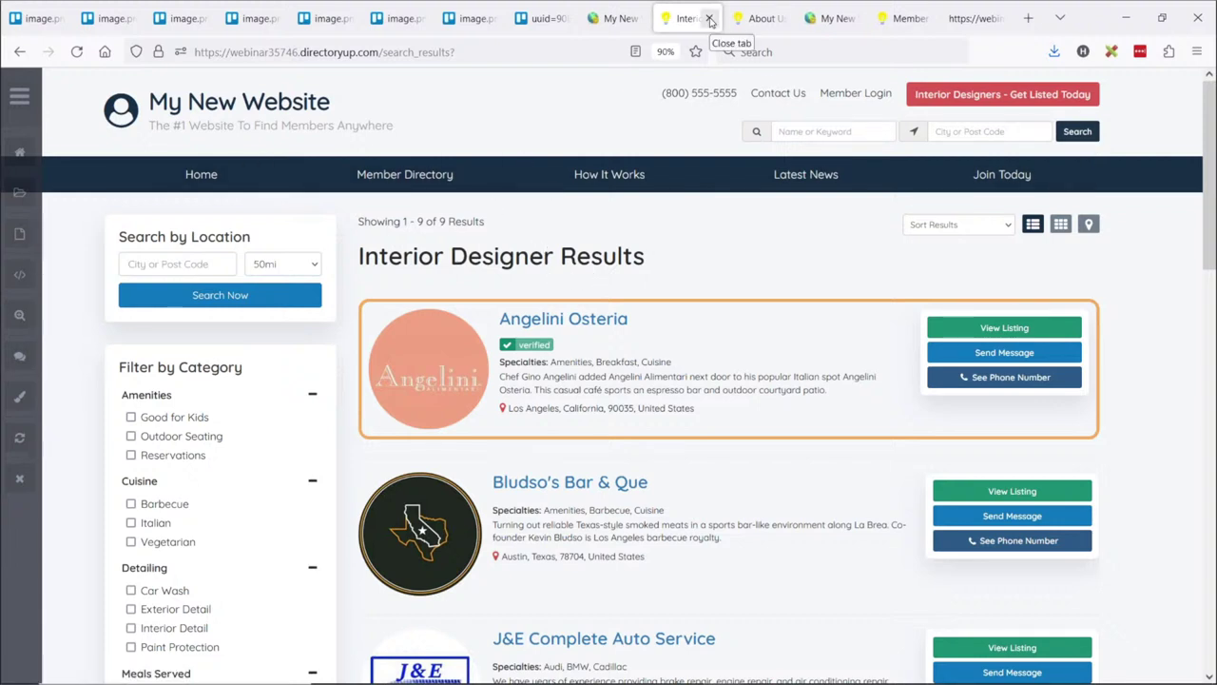
View the member search results page's source, examine its title, description and keywords meta tags, and compare them with the page's visible heading
key(ctrl+u)
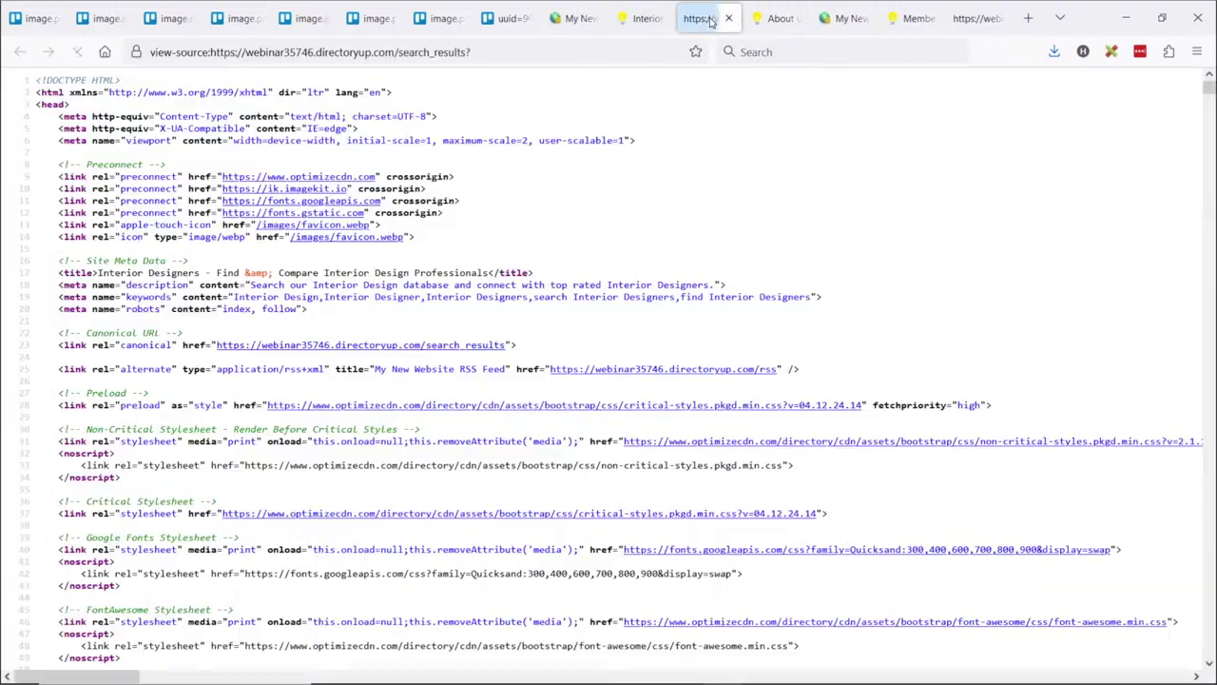
drag(59, 273, 488, 274)
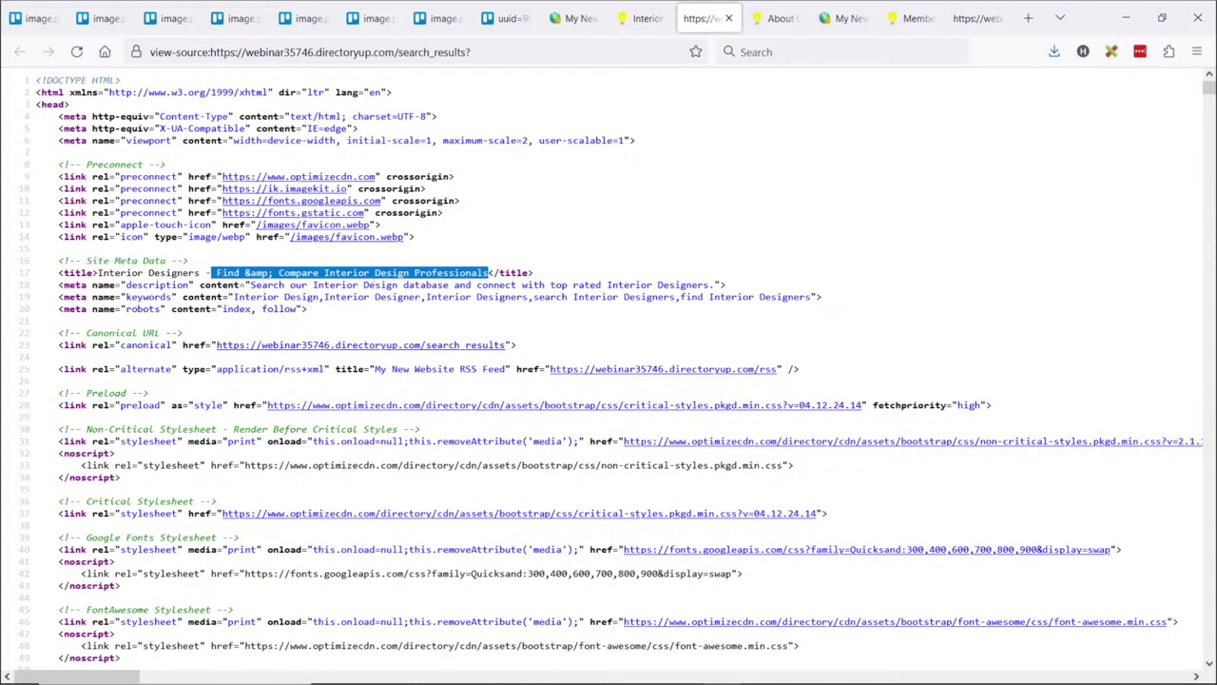
click(376, 273)
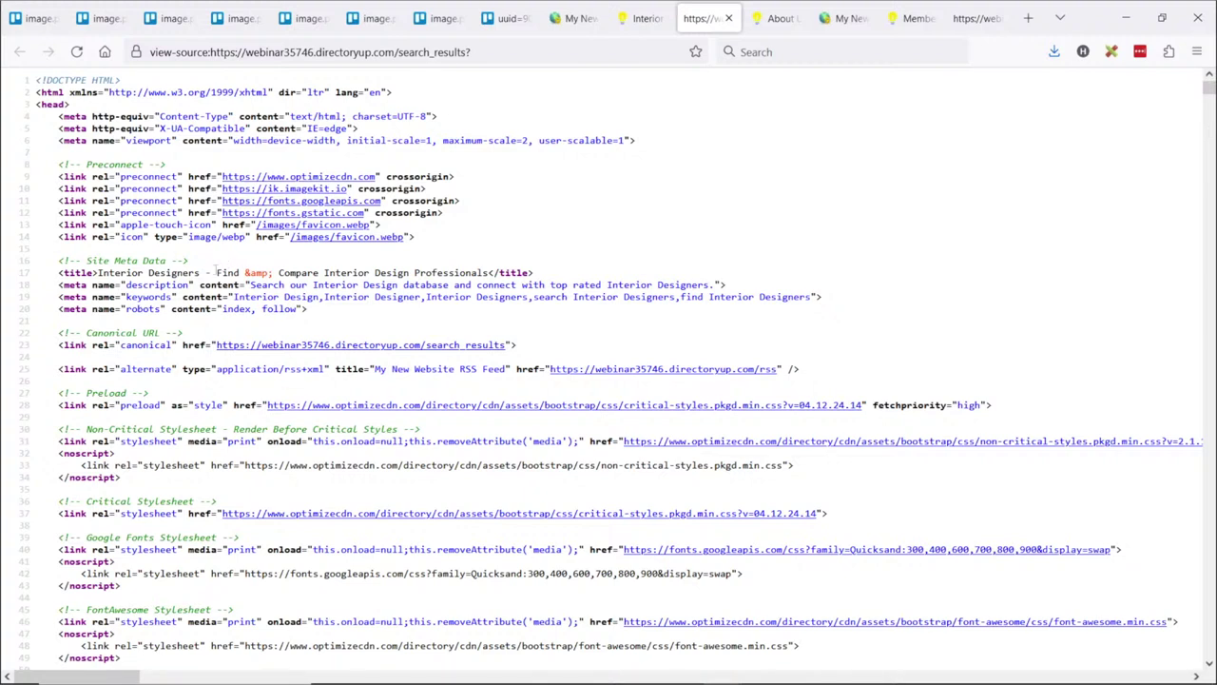
drag(98, 273, 370, 274)
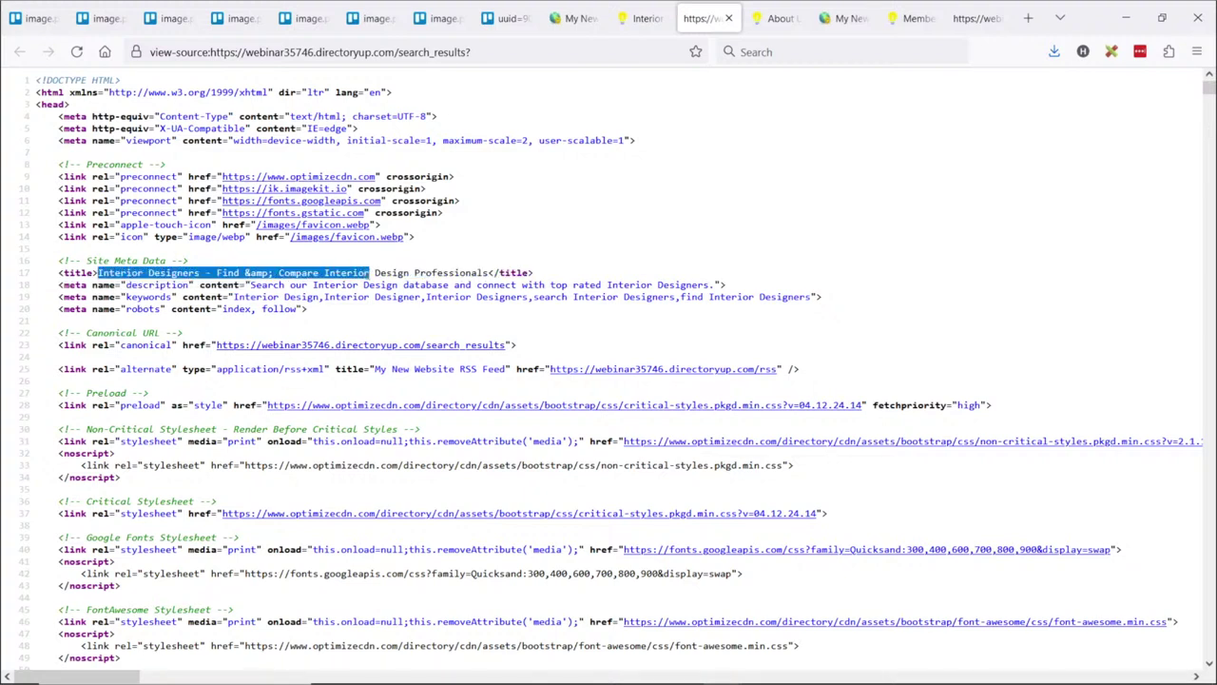
click(370, 274)
drag(145, 285, 228, 297)
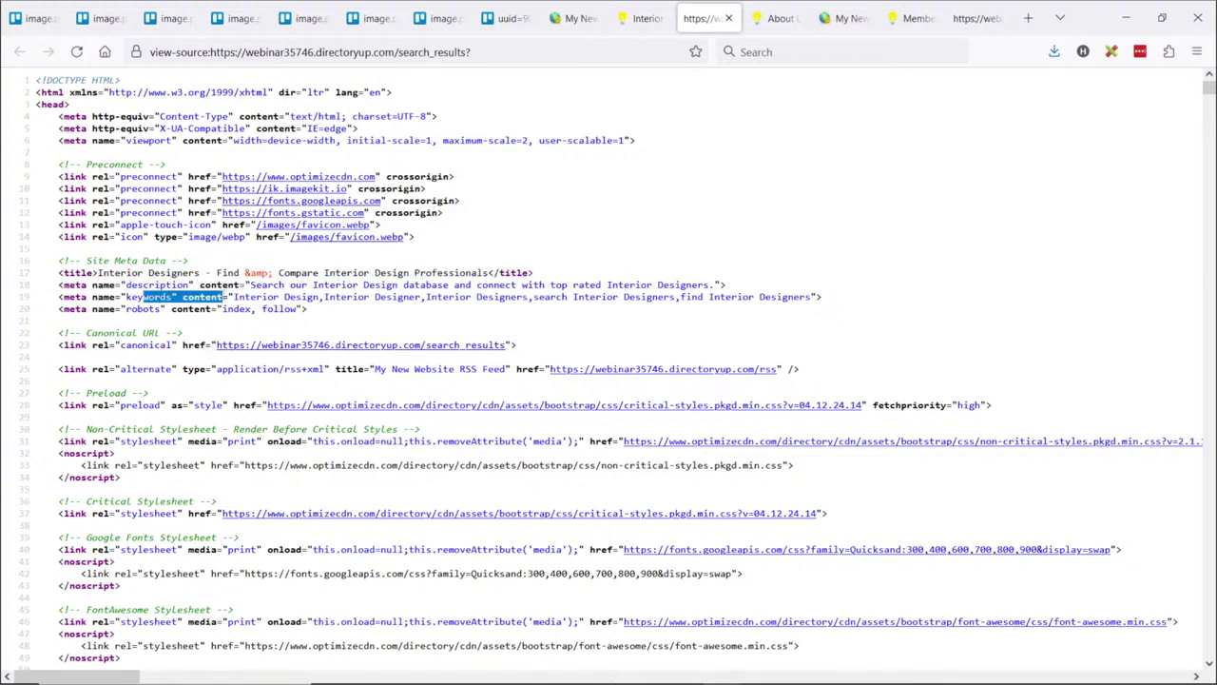
click(329, 297)
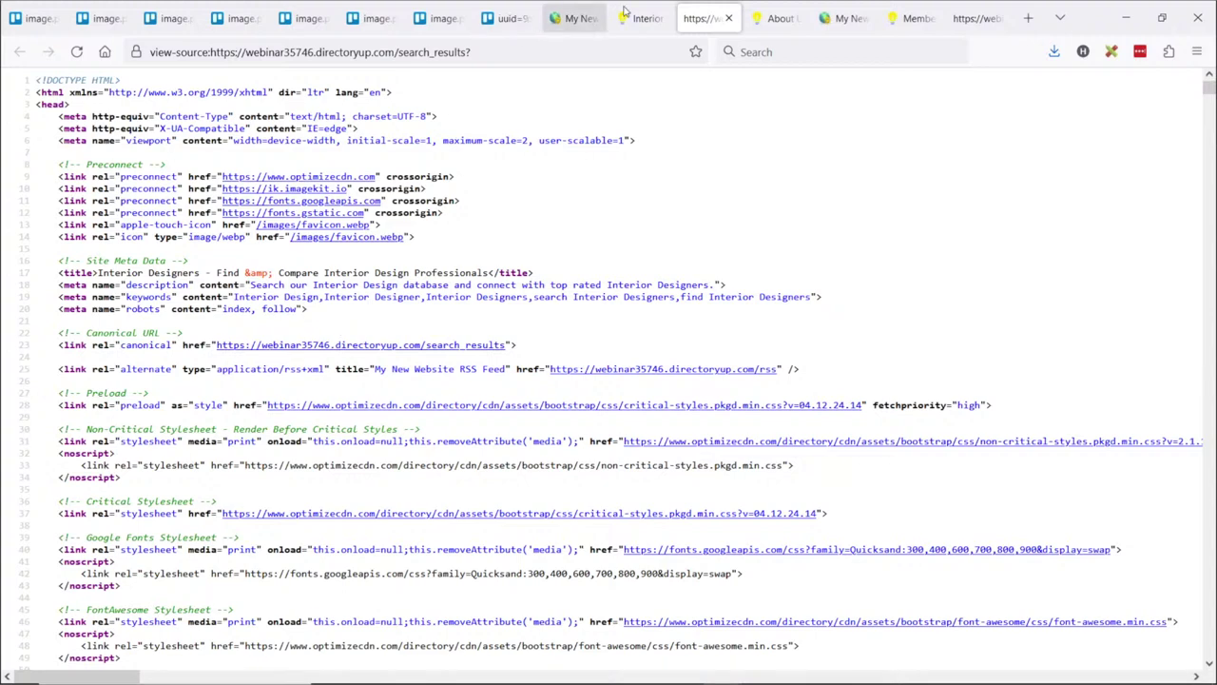
key(ctrl+Page_Up)
drag(357, 263, 618, 259)
click(628, 259)
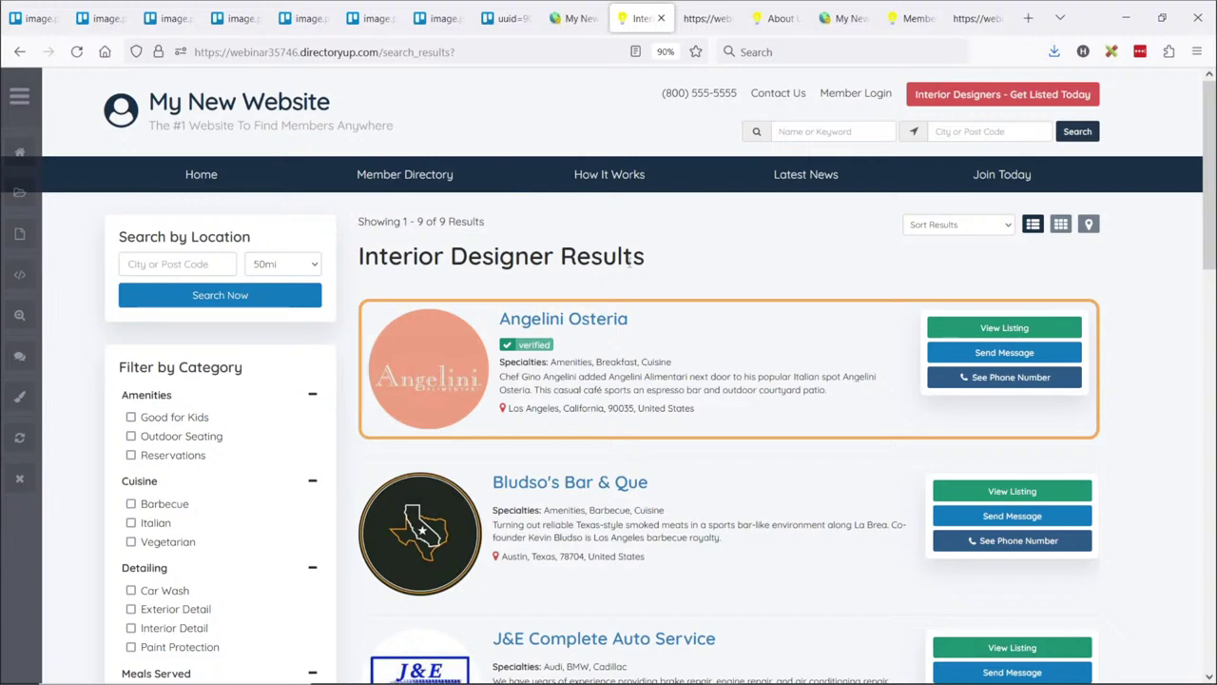
Open the website admin's SEO Templates list in a separate browser tab
click(575, 18)
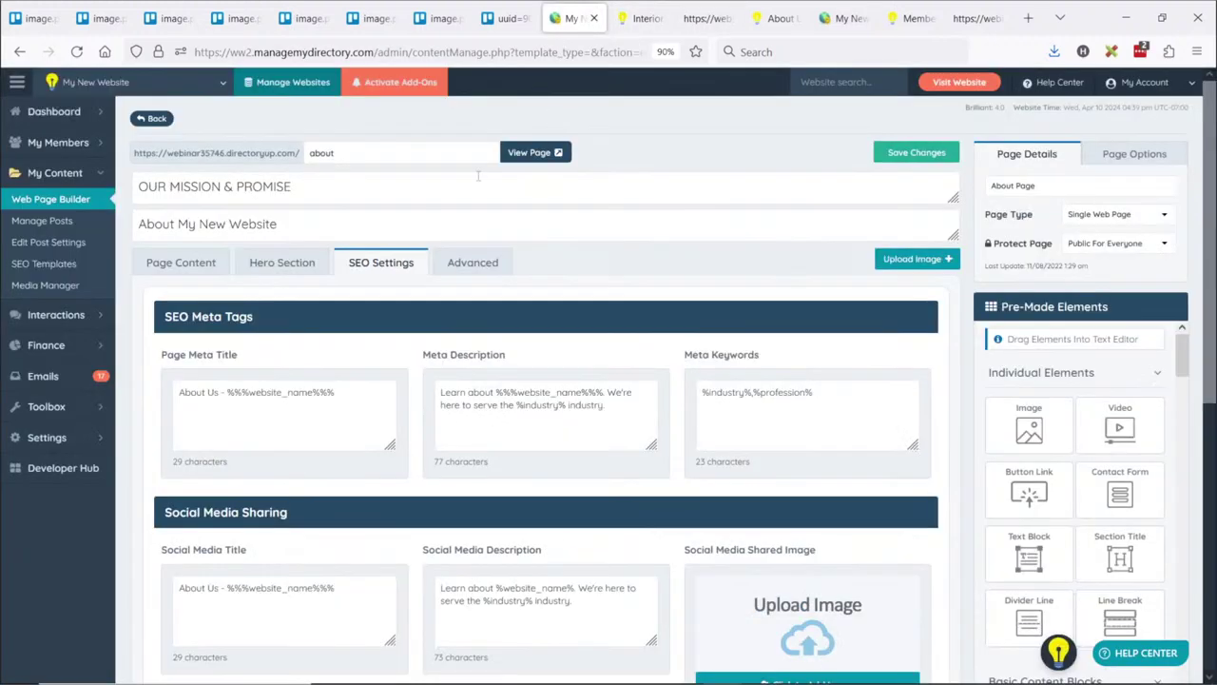
middle_click(56, 267)
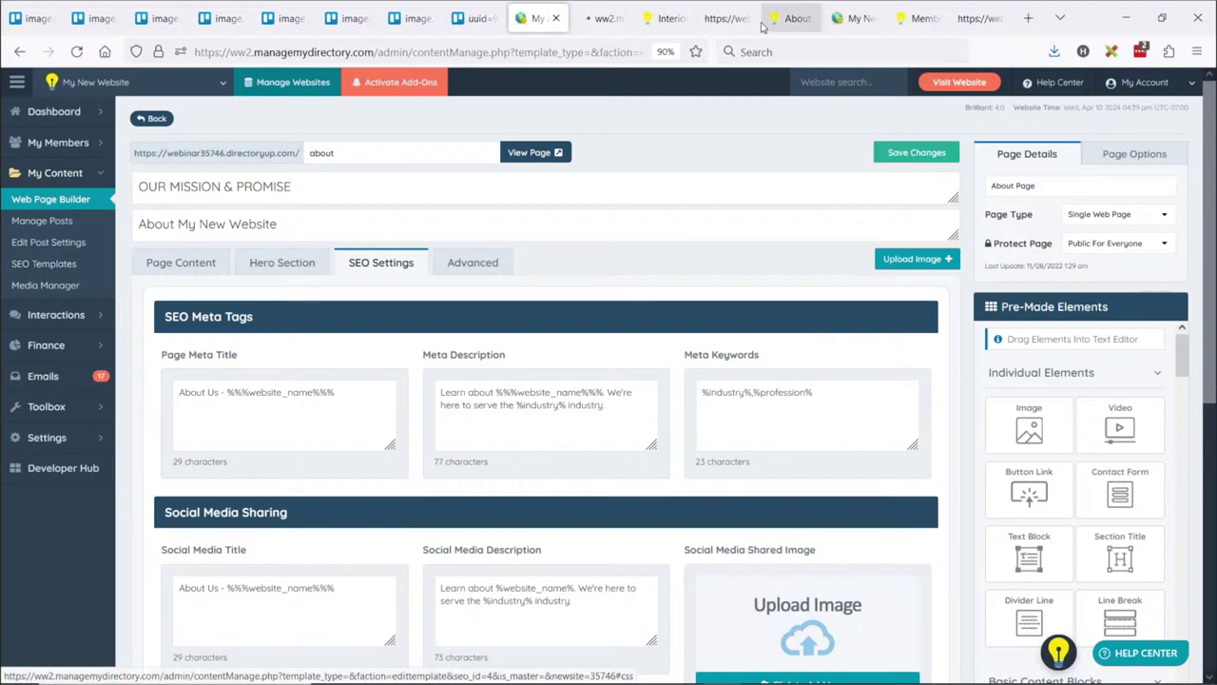
click(597, 18)
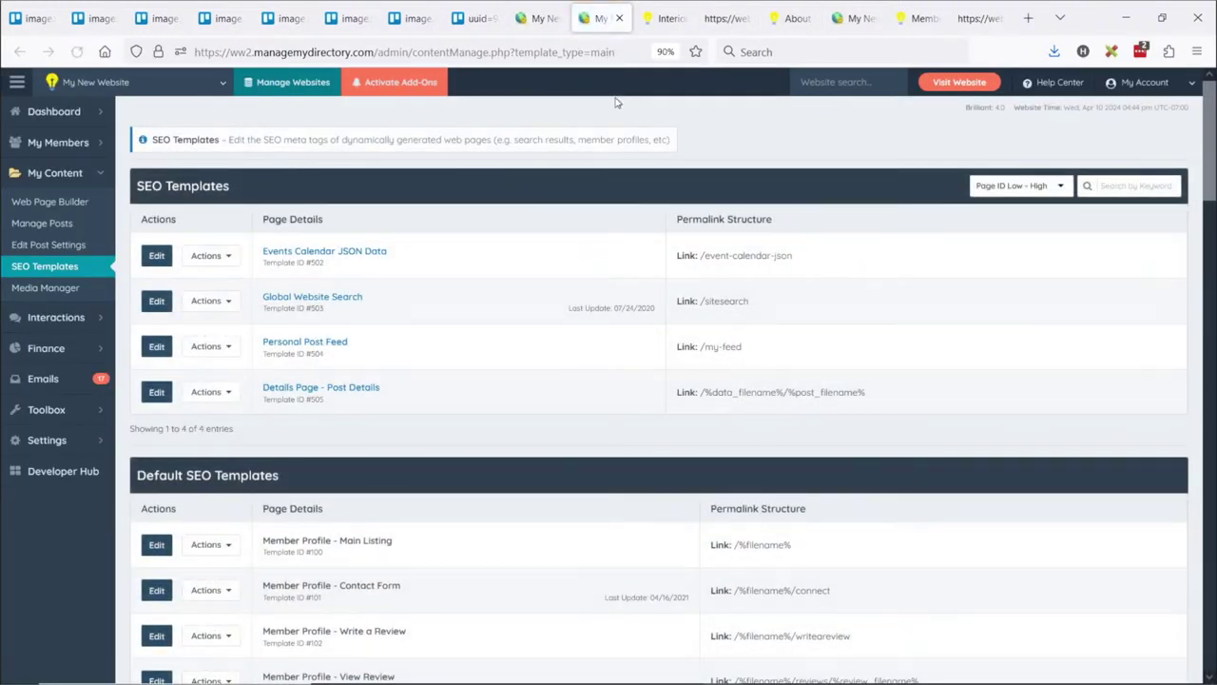
From the live member search results page, go to its SEO template #200 and create a customized version of it
click(668, 19)
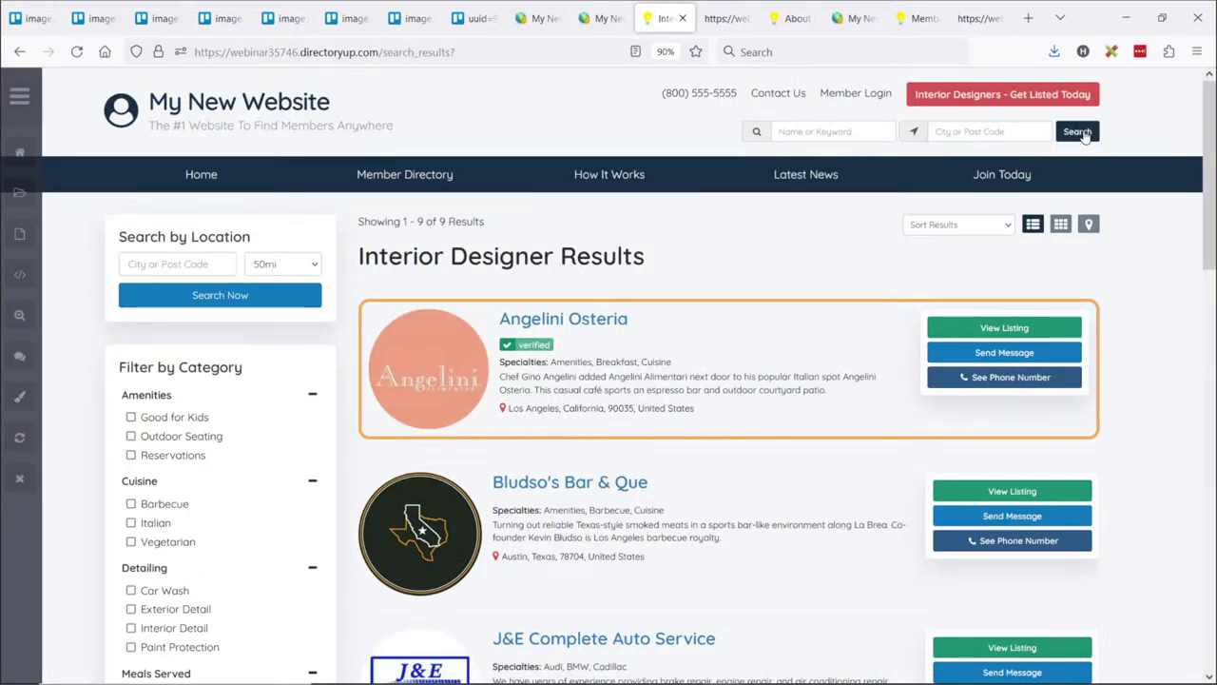
click(27, 104)
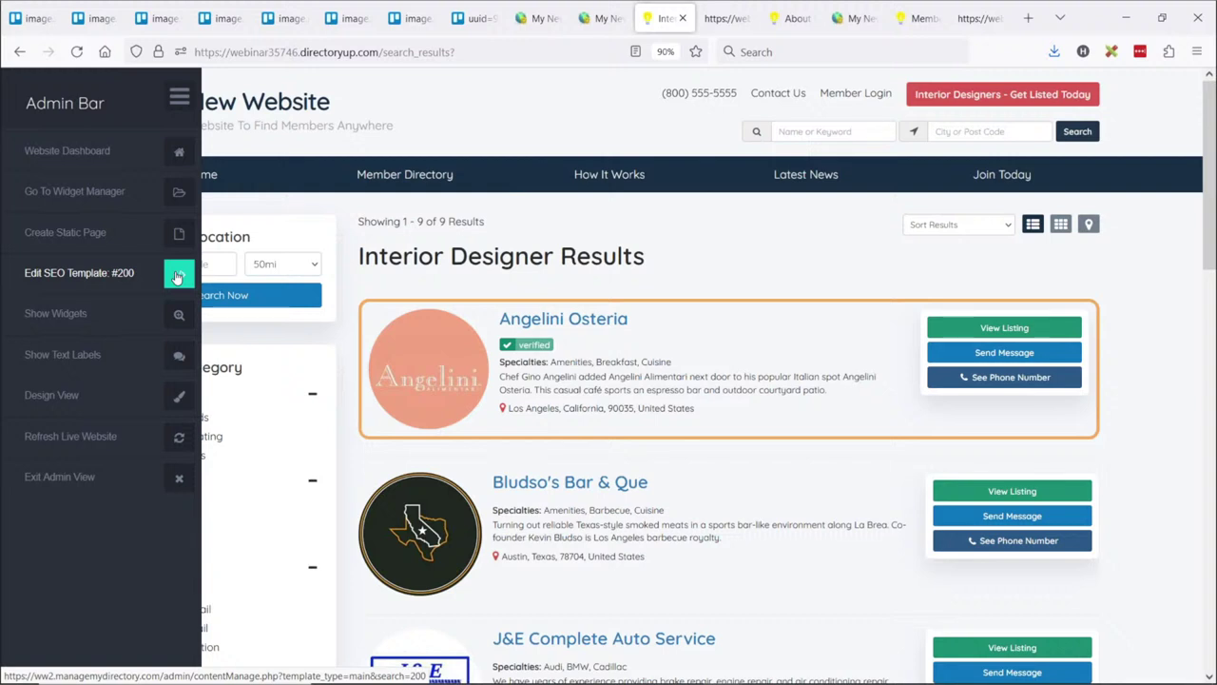
click(126, 276)
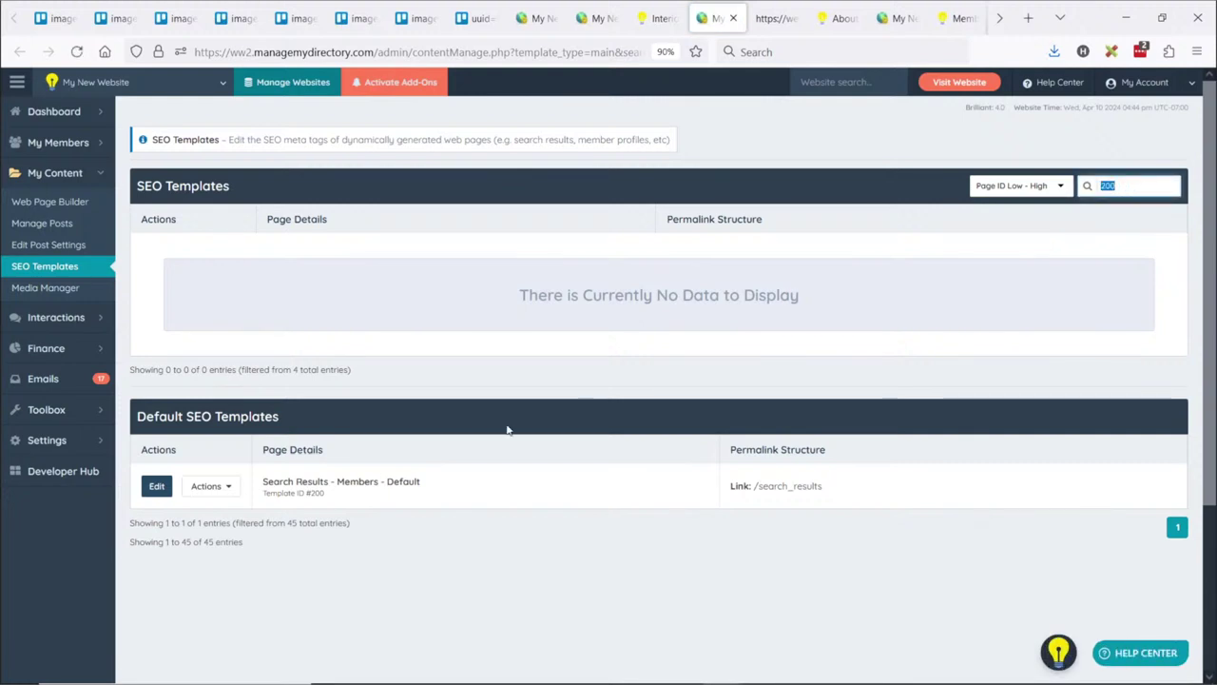
click(209, 486)
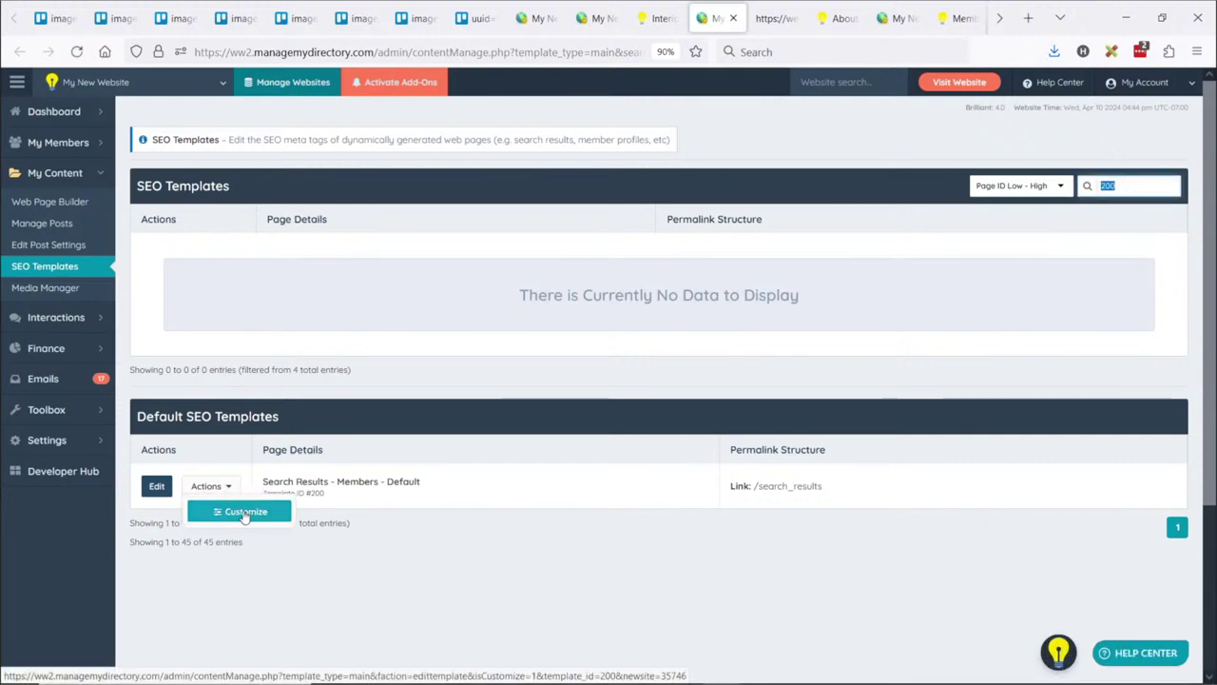
click(244, 513)
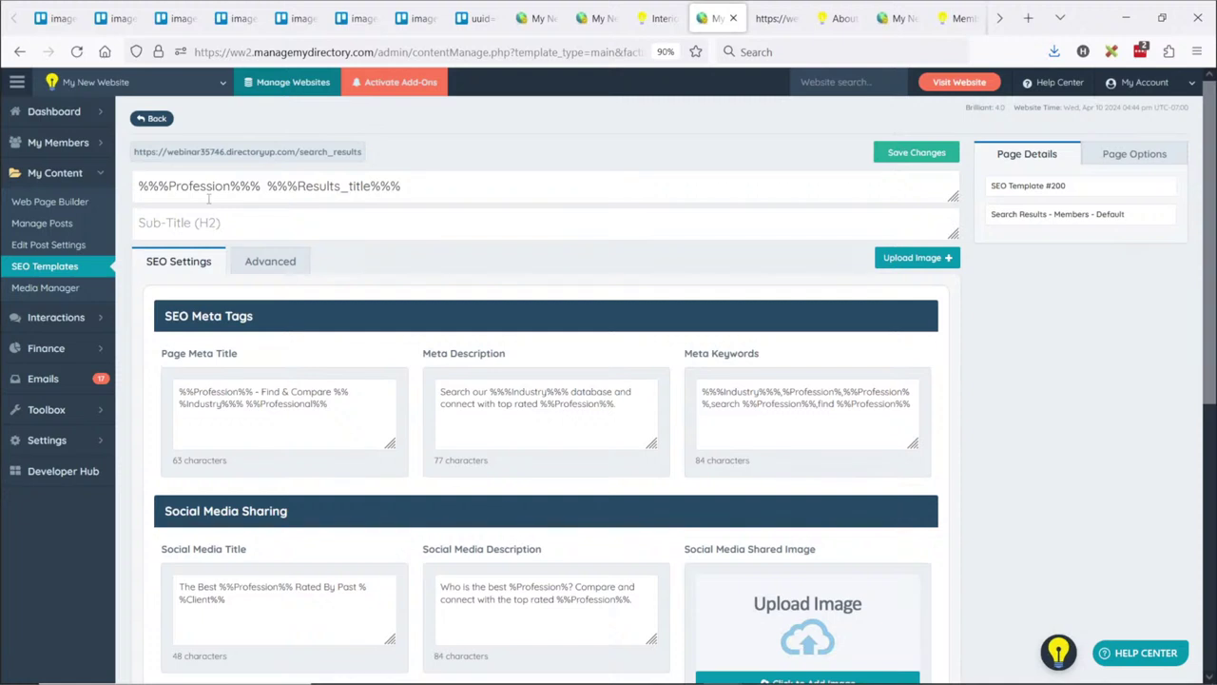
Replace the search results template's main title with The Official Interior Designer Directory
double_click(313, 186)
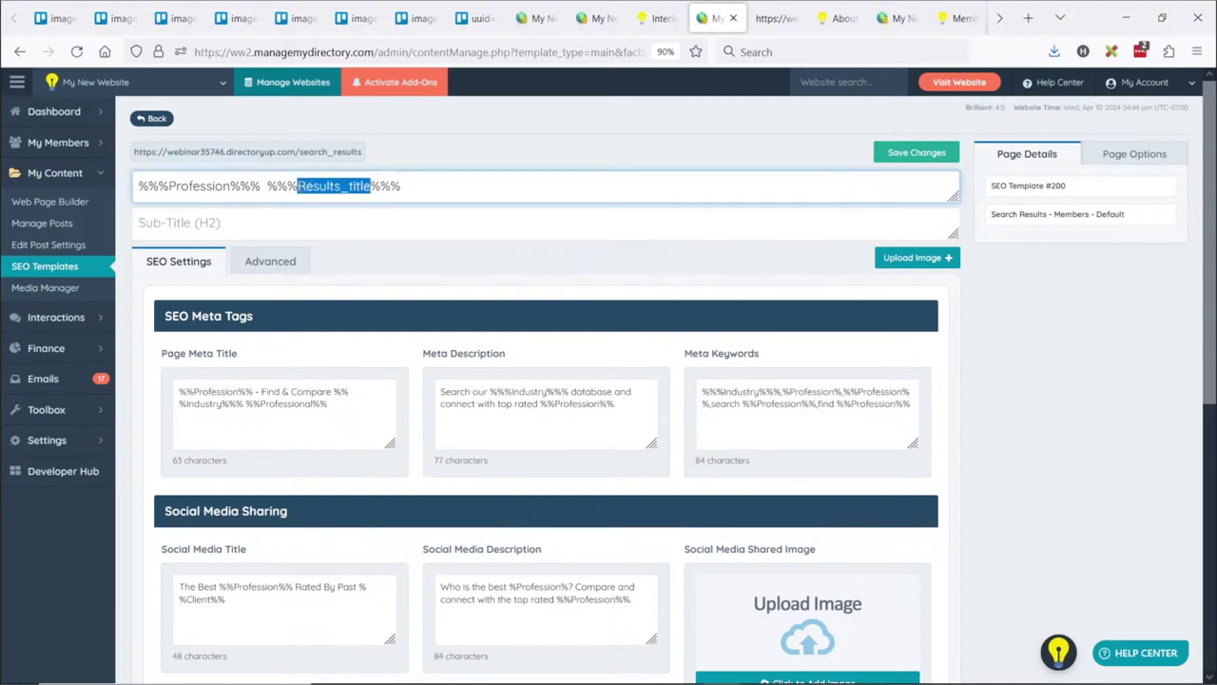
drag(401, 187, 126, 173)
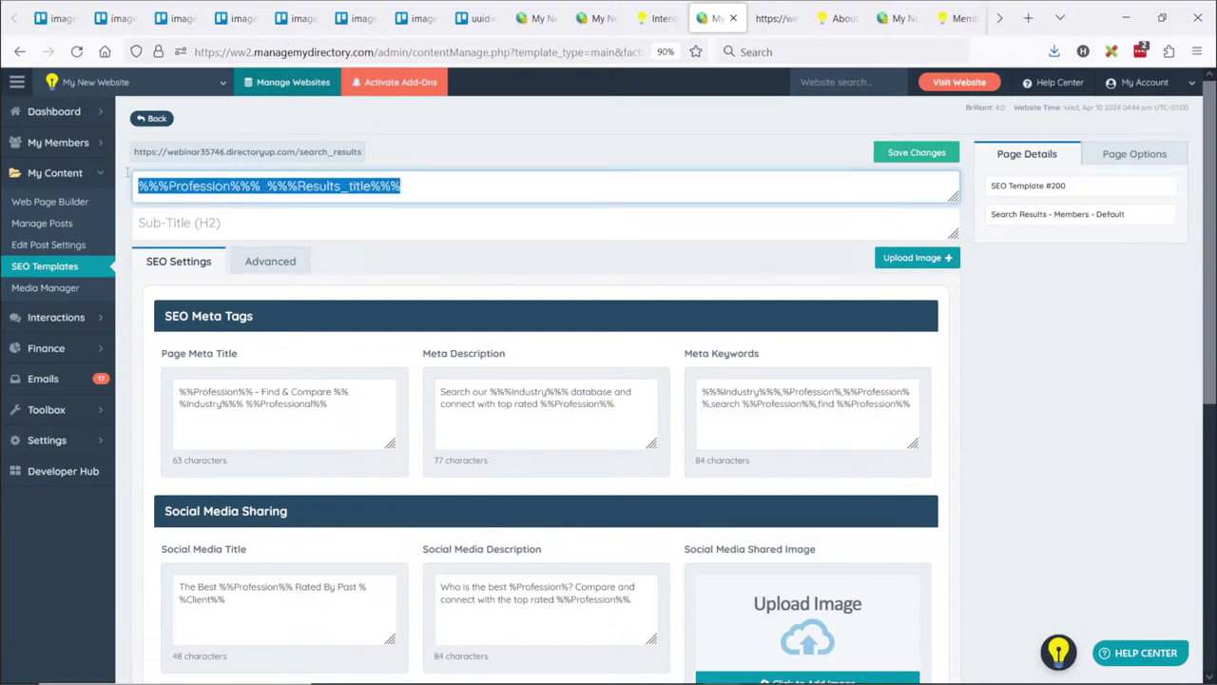
text(The Official Int)
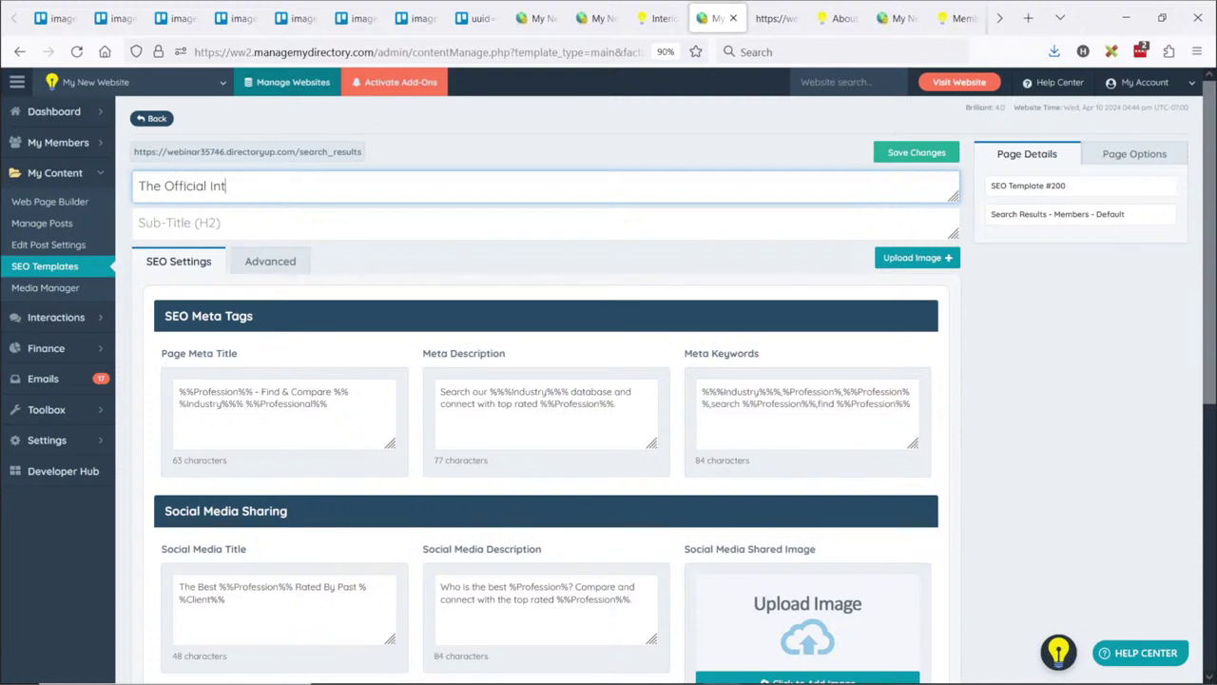
text(Designer Directory)
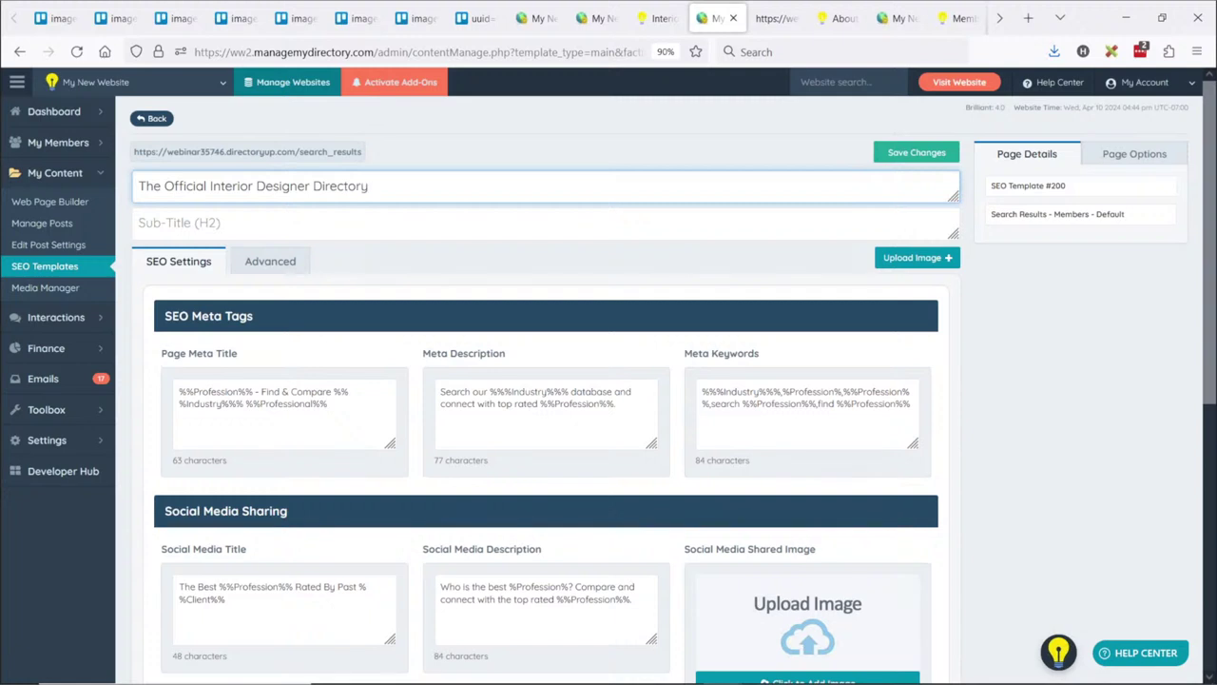
Set the template's sub-title to Find & Search Interior Desginers and save the changes
click(243, 222)
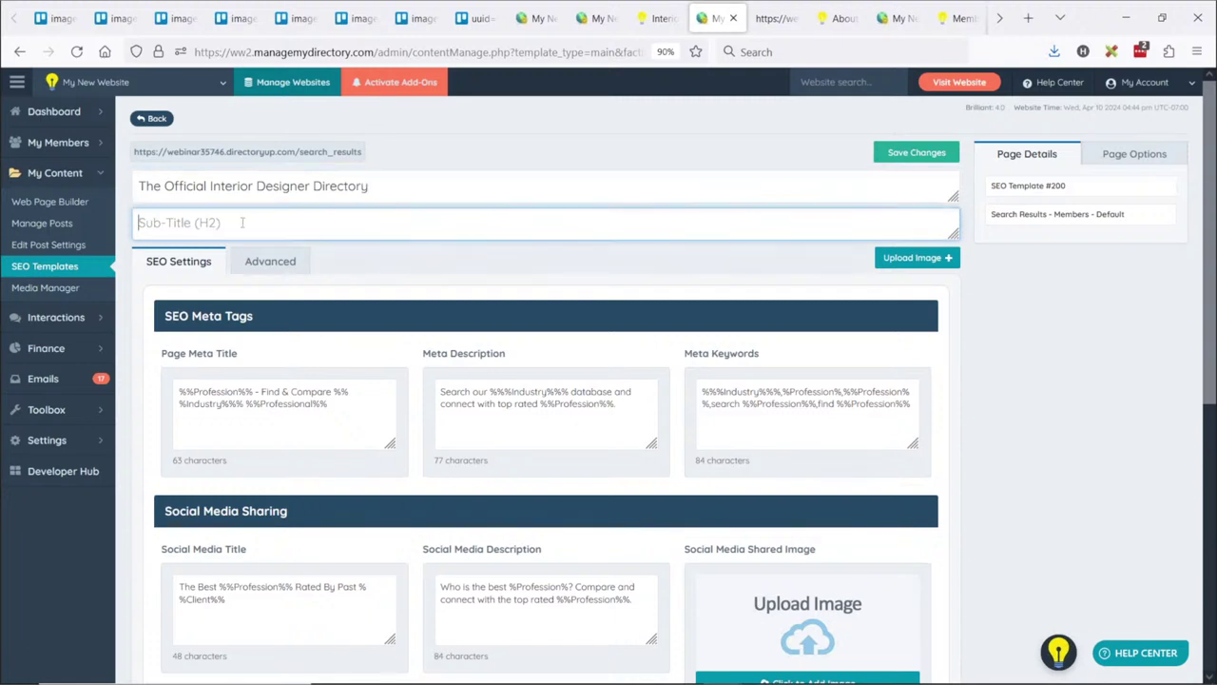
text(Find & Search Interior Desginers)
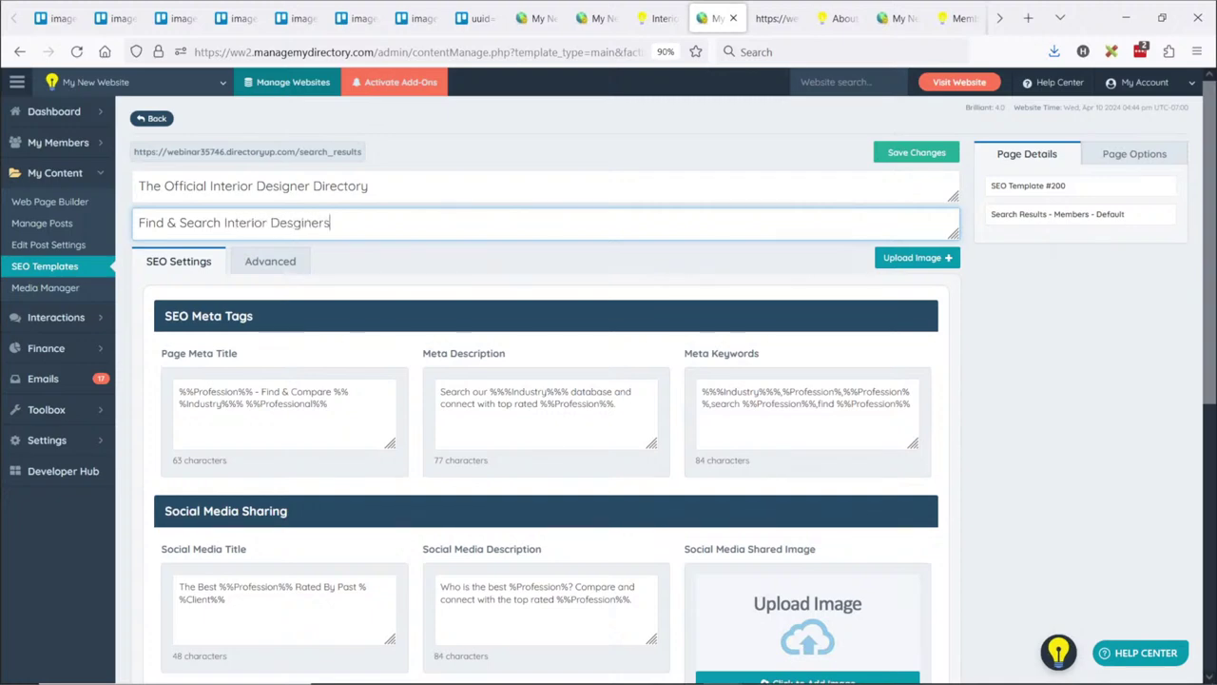
click(951, 154)
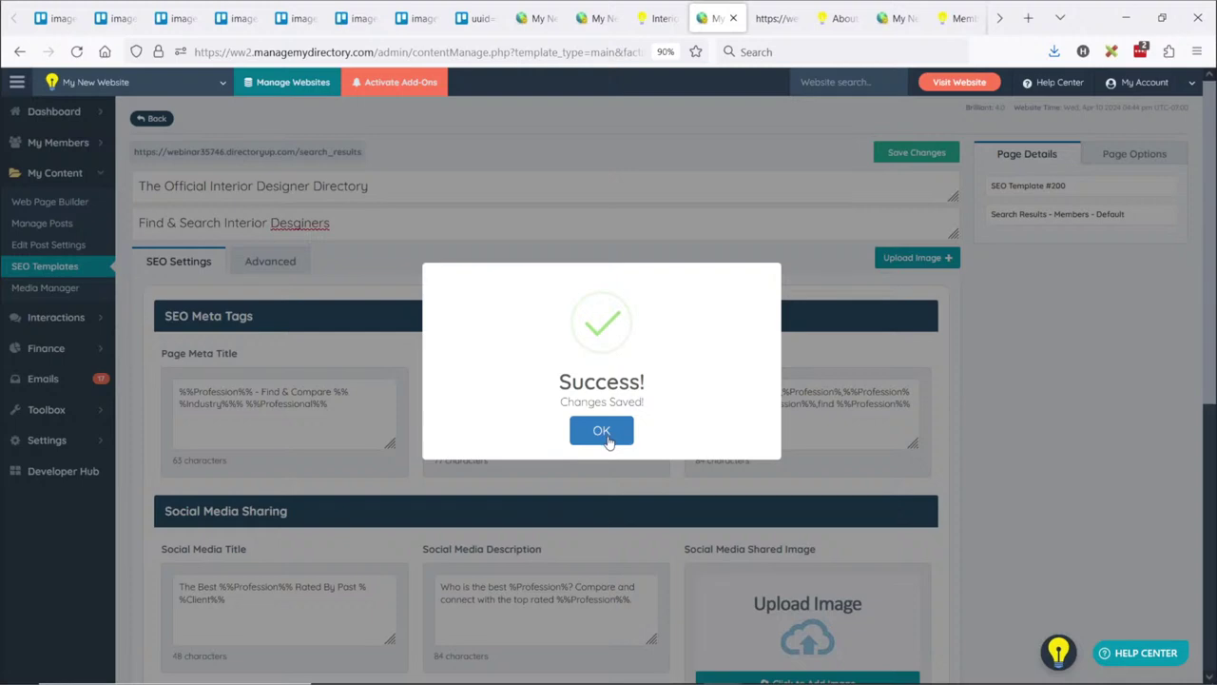
click(602, 431)
Reopen the SEO Templates list and search it for template 200
click(53, 271)
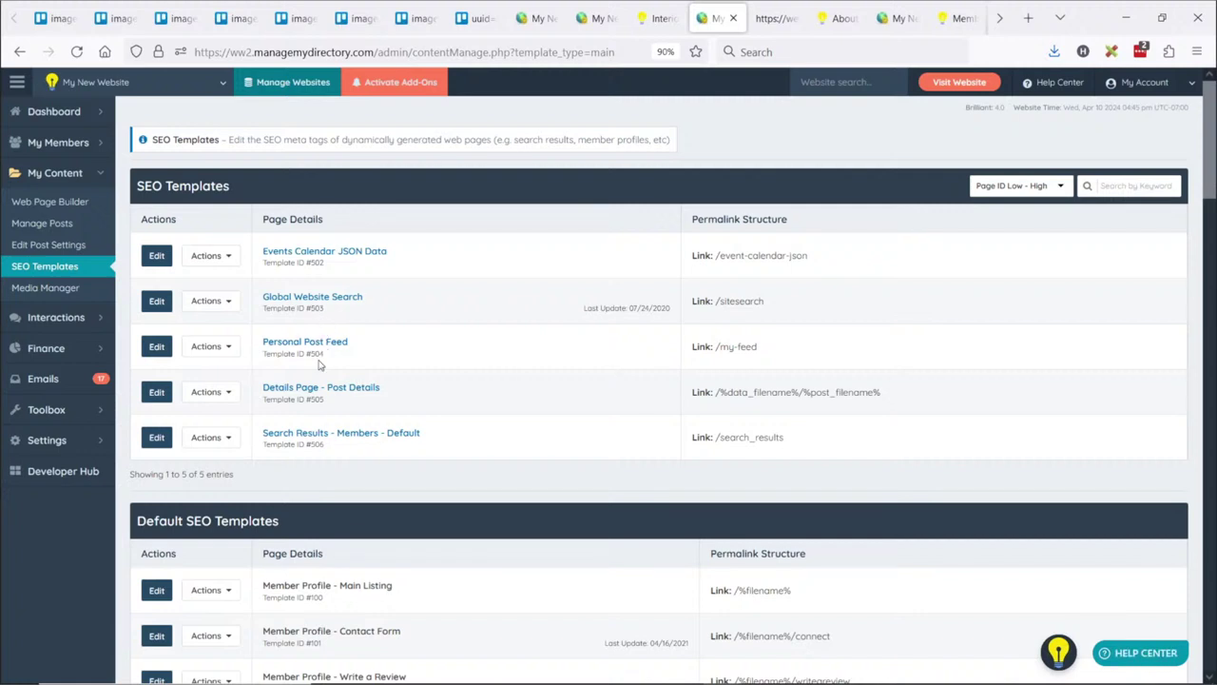
click(1127, 185)
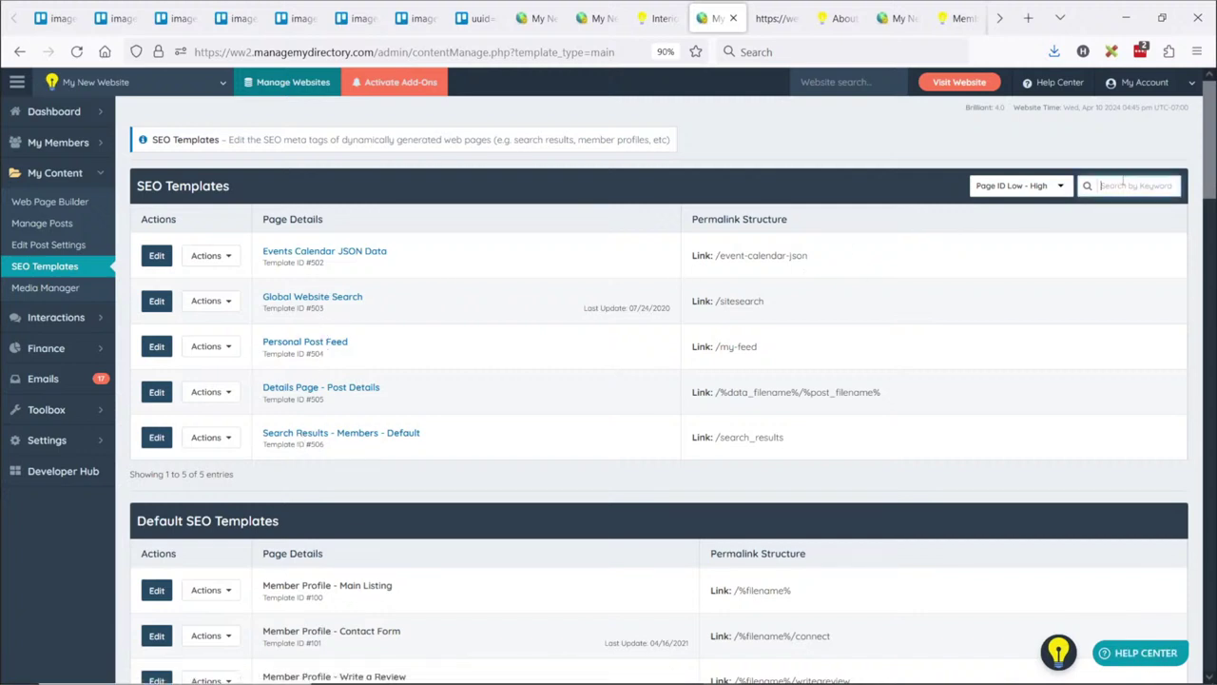
text(200)
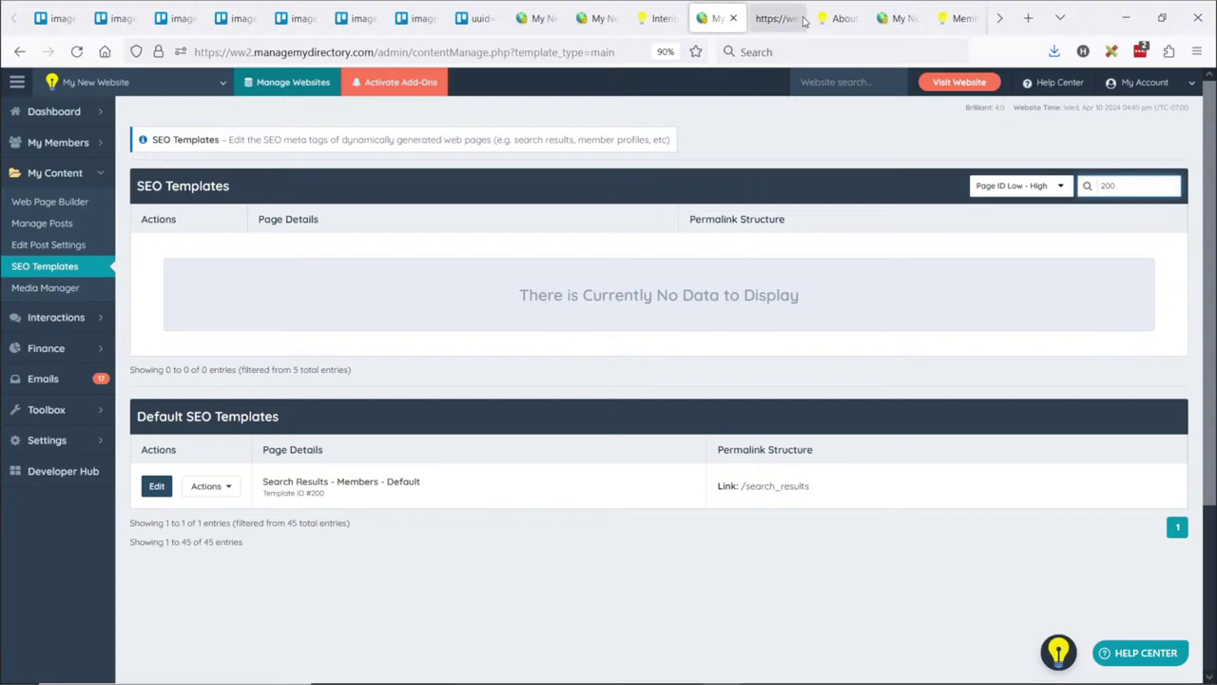
Reload the live member search results page to check its title and sub-title, then return to the admin
click(654, 18)
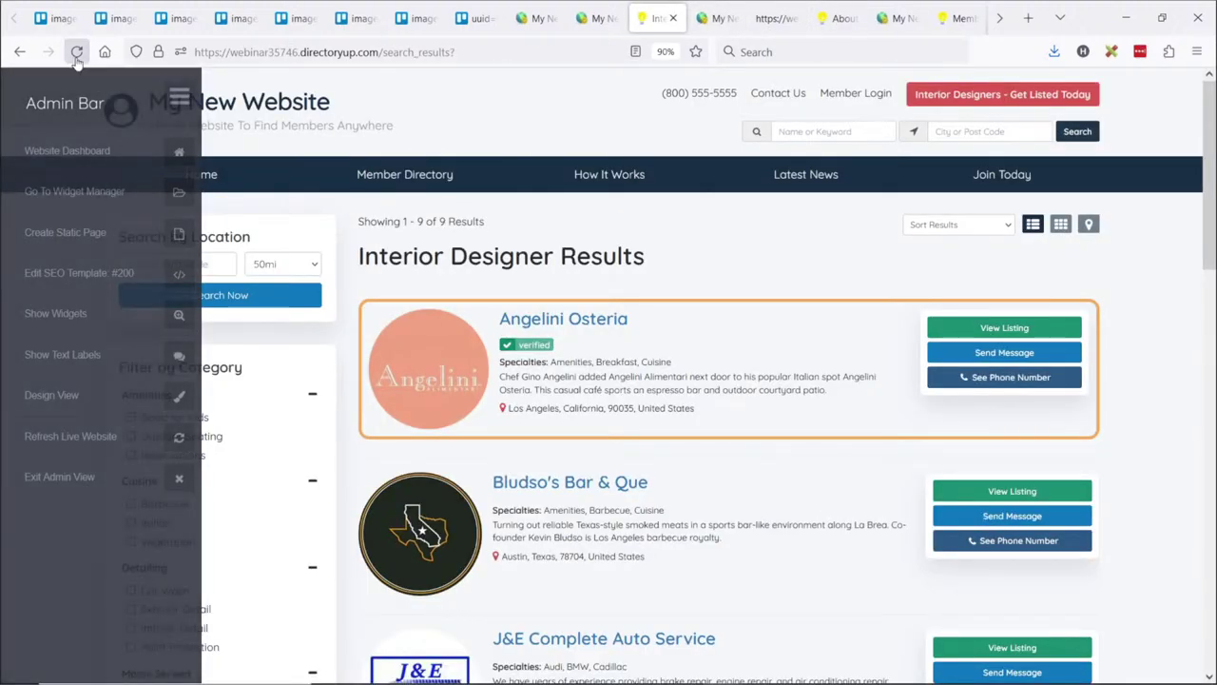
click(76, 51)
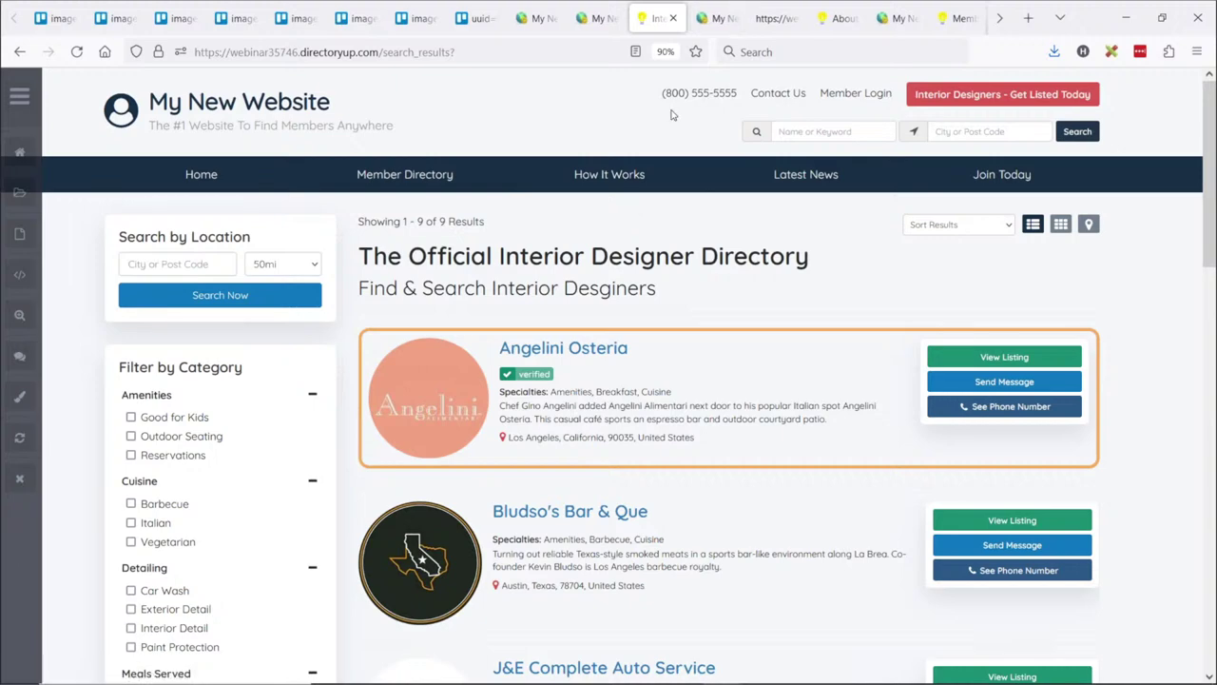
click(718, 18)
Refresh the unfiltered SEO Templates list and examine the customized Search Results - Members - Default entry and its /search_results permalink
click(598, 18)
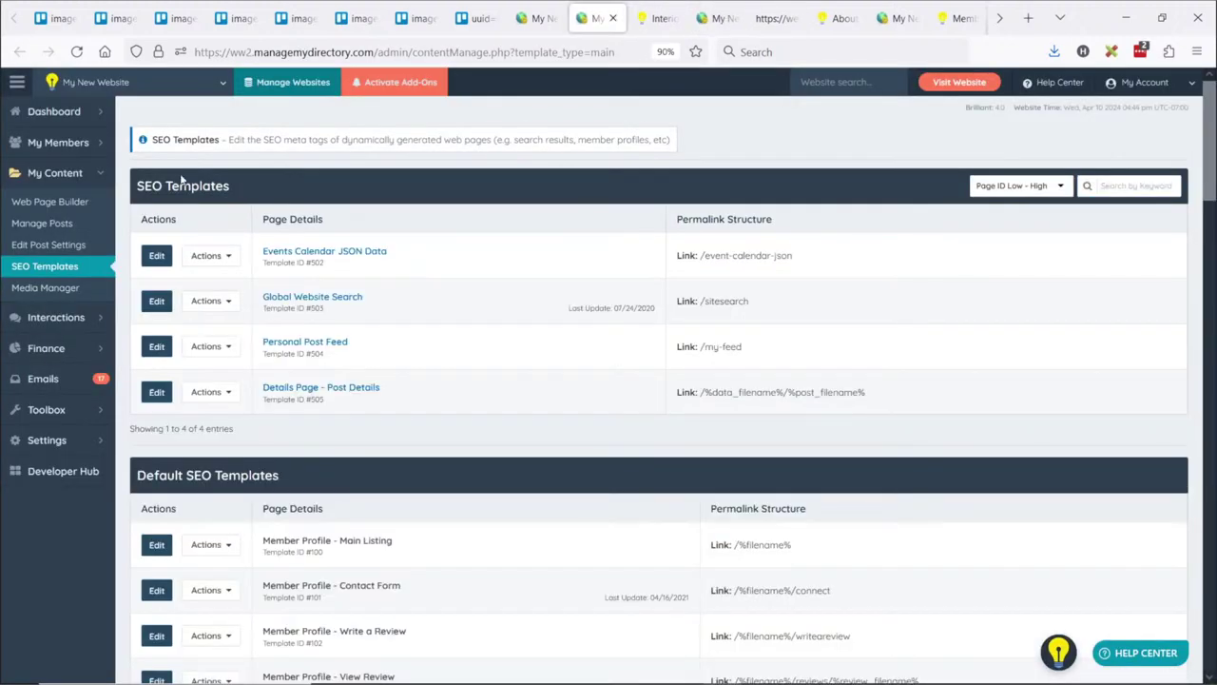
click(47, 270)
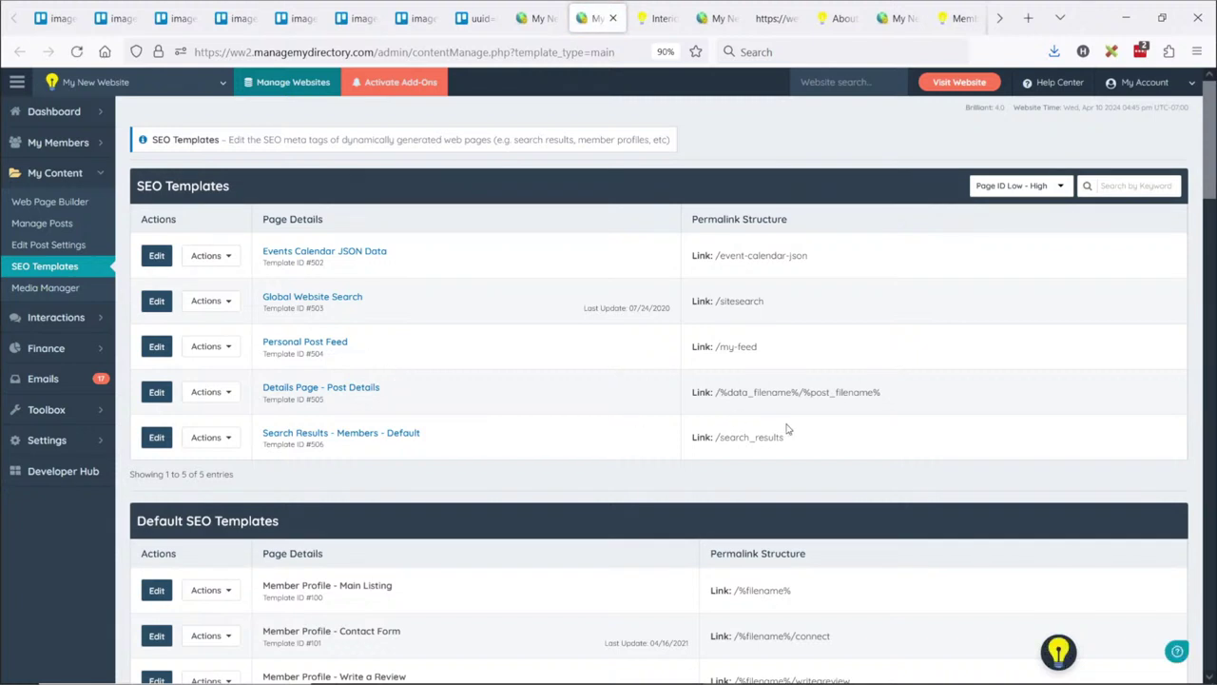
drag(788, 430, 484, 440)
click(353, 457)
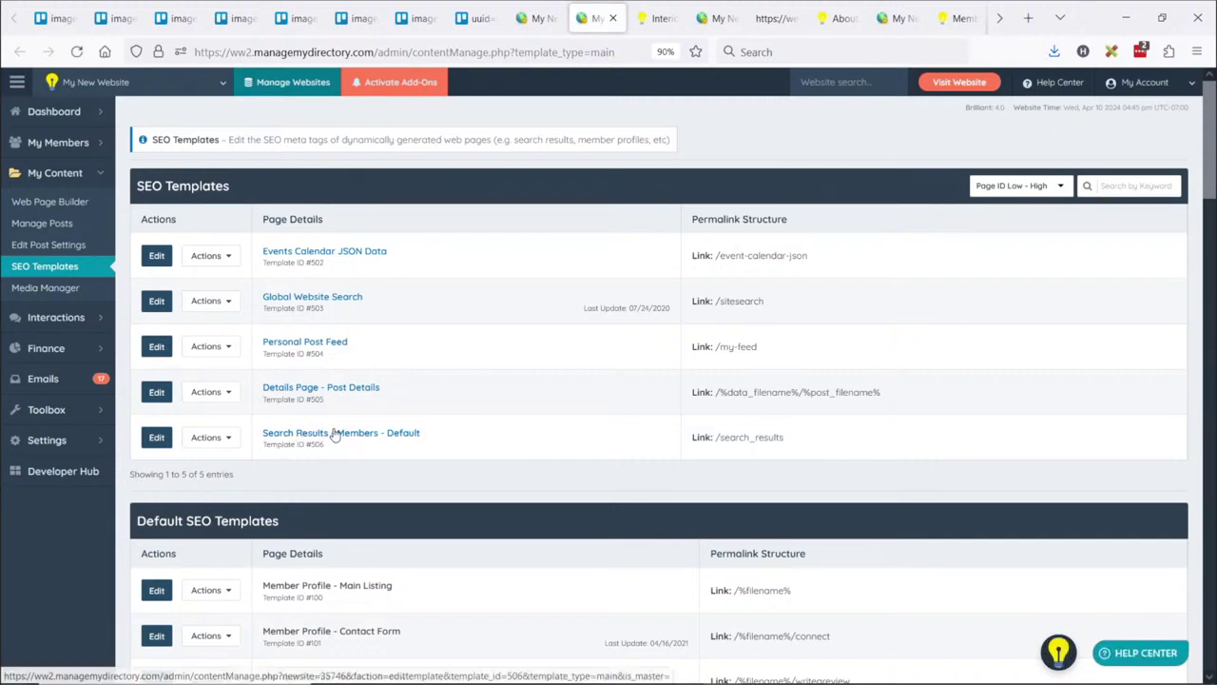
drag(783, 439, 720, 435)
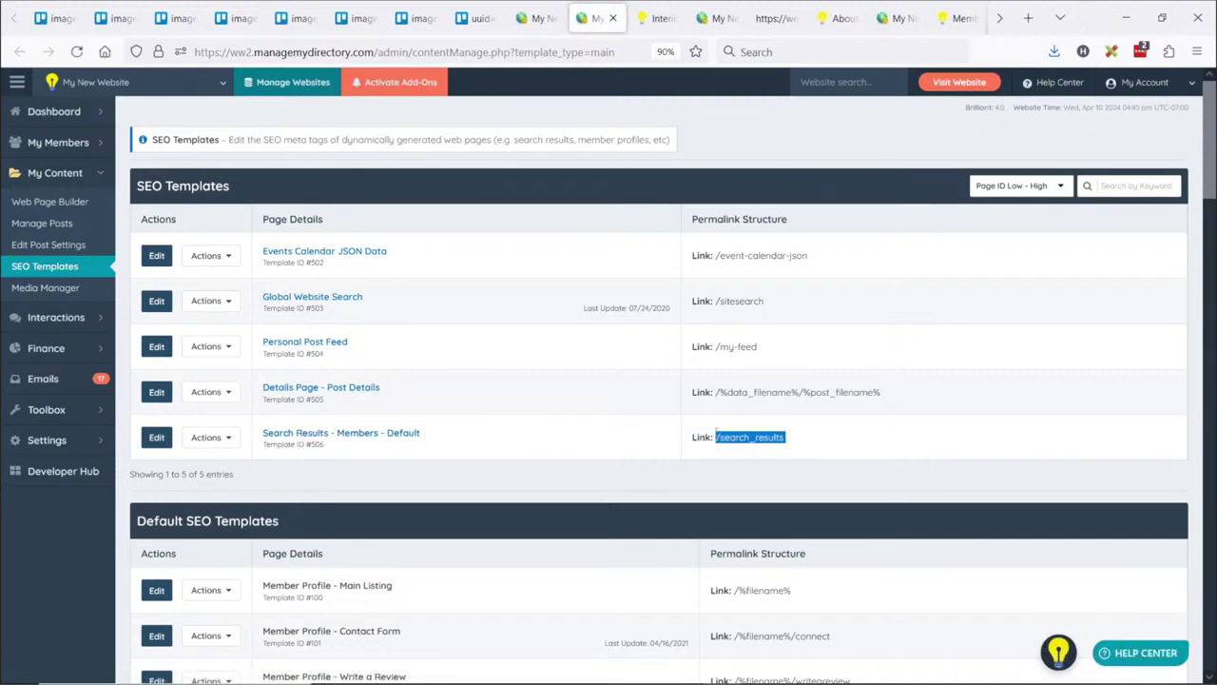
Open the customized Search Results - Members - Default template, correct Desginers to Designers in its sub-title, and save
click(363, 438)
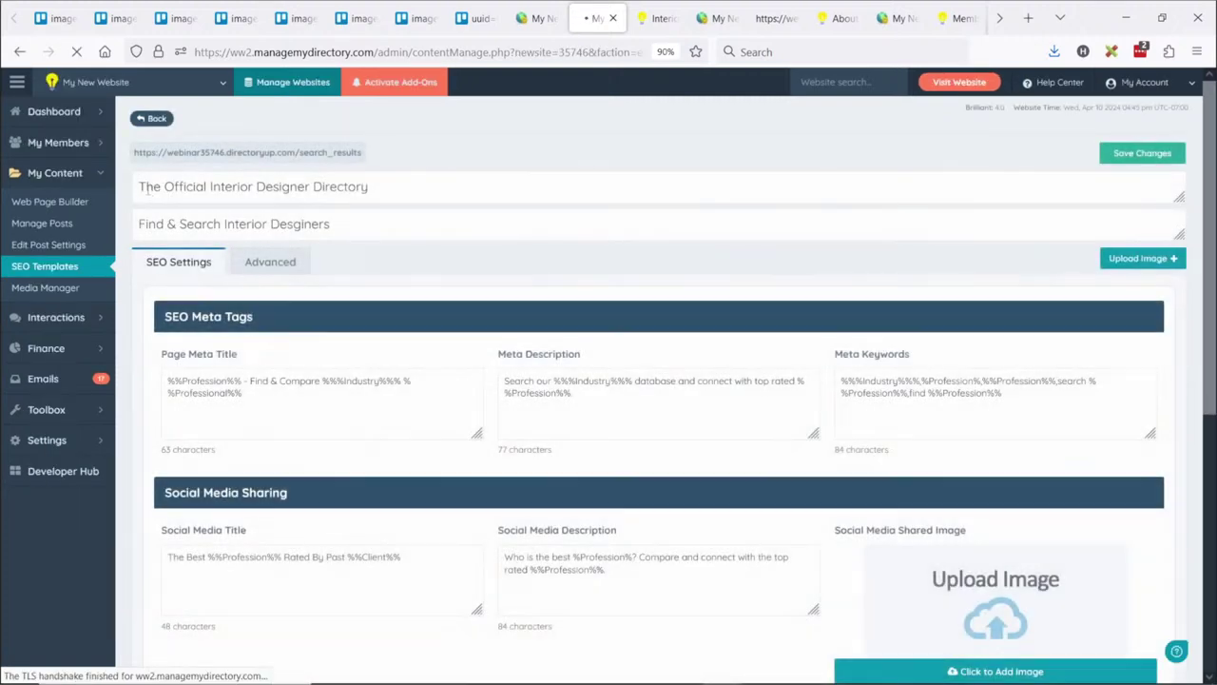
drag(139, 186, 155, 223)
click(340, 222)
right_click(312, 225)
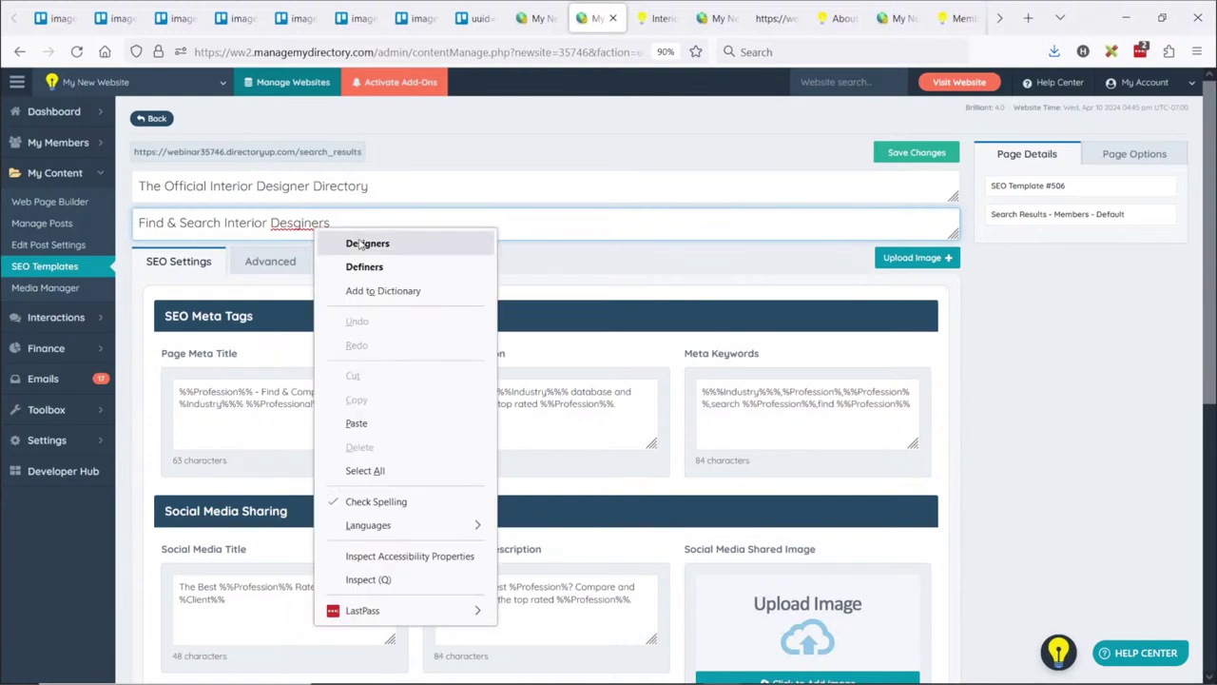
click(356, 242)
click(930, 154)
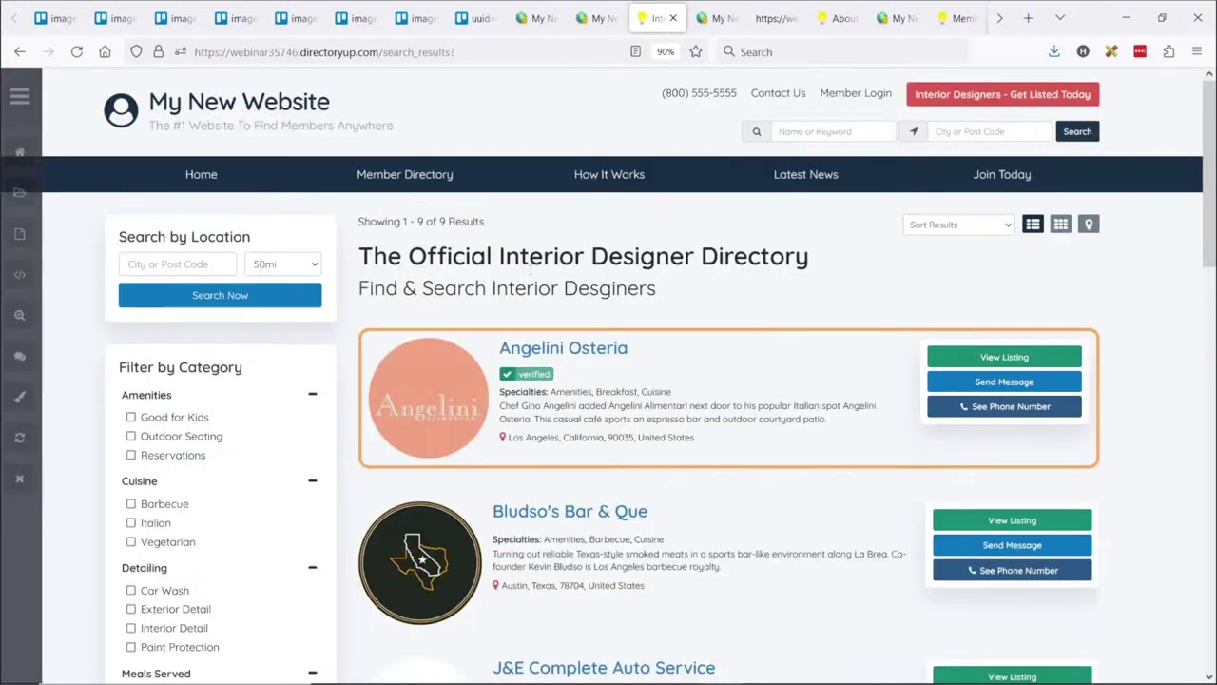
Reload the live member search results page and expand its admin options to check which SEO template it uses
click(77, 51)
click(19, 95)
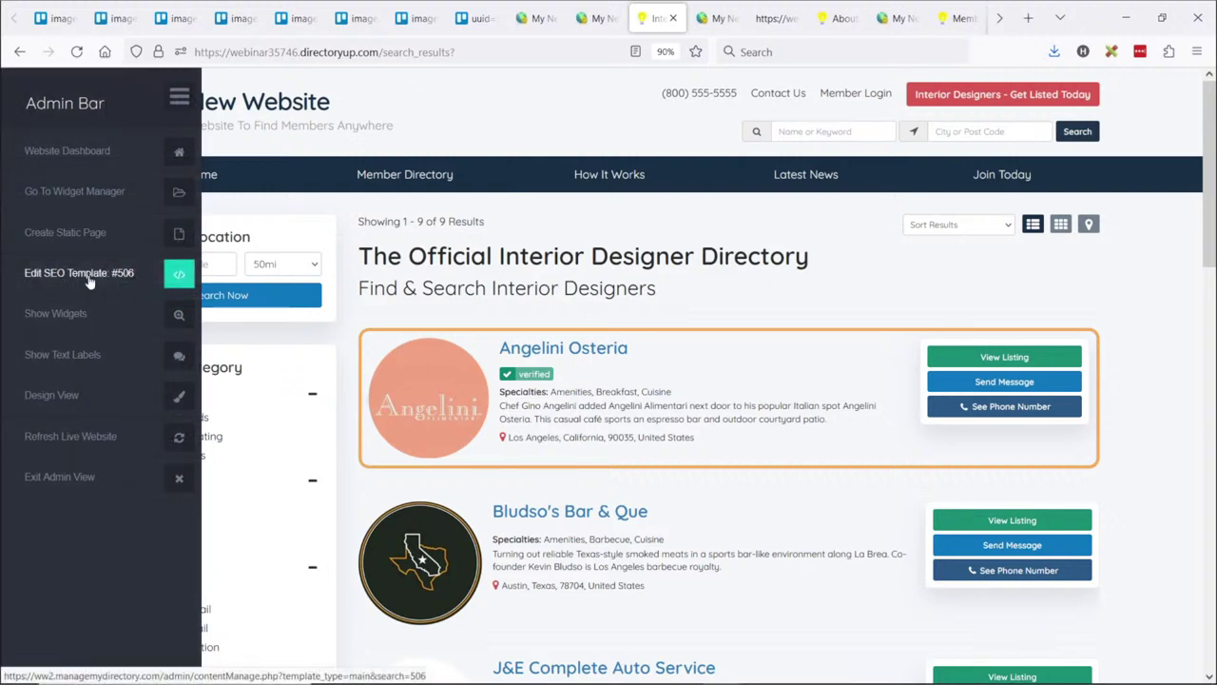
Open the live site's Latest News page, check its heading, and expand the admin options to see which SEO template it uses
click(178, 95)
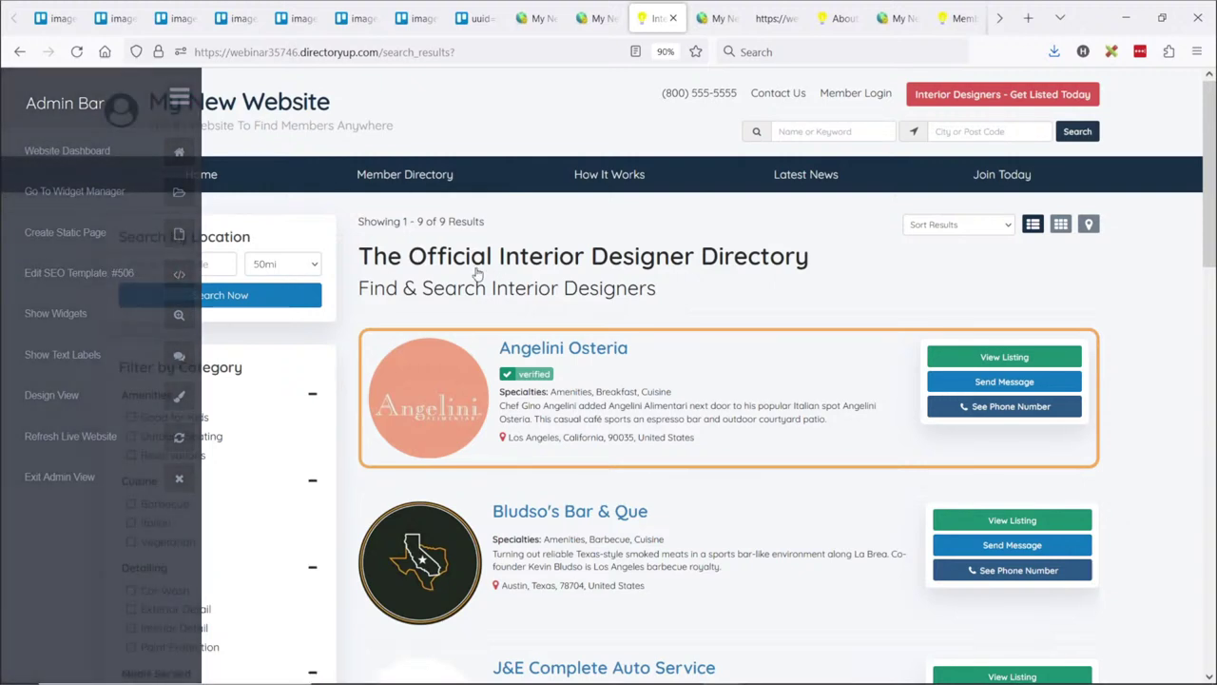
click(179, 95)
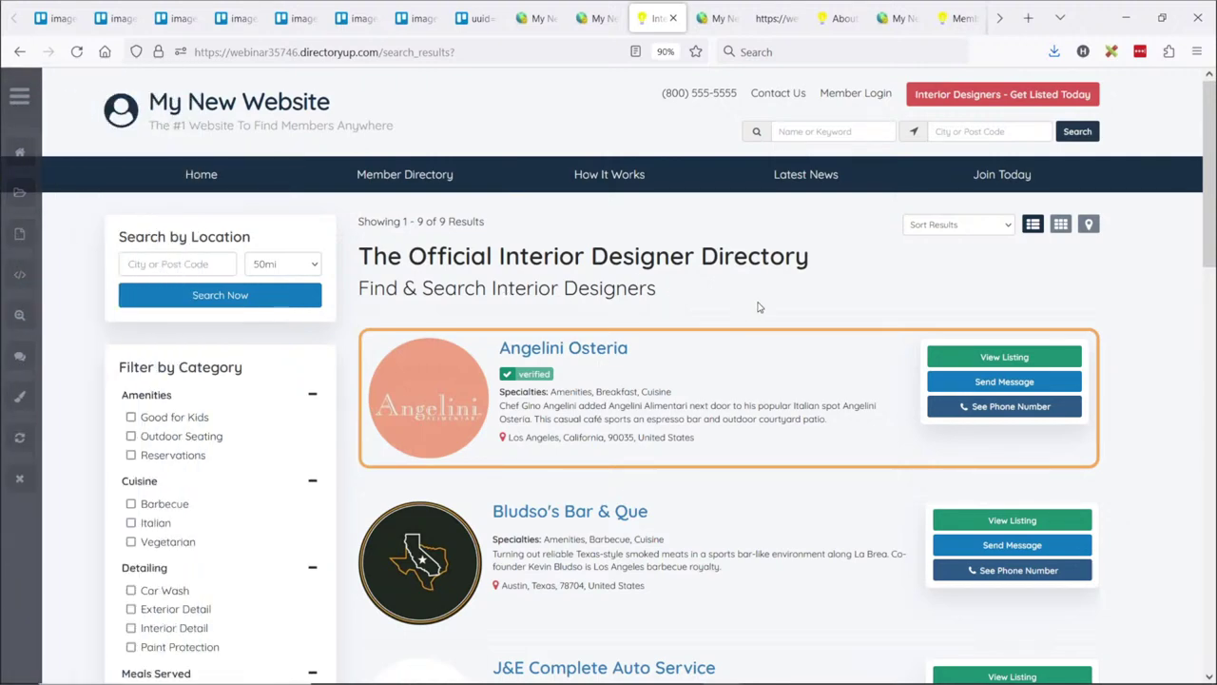
click(805, 187)
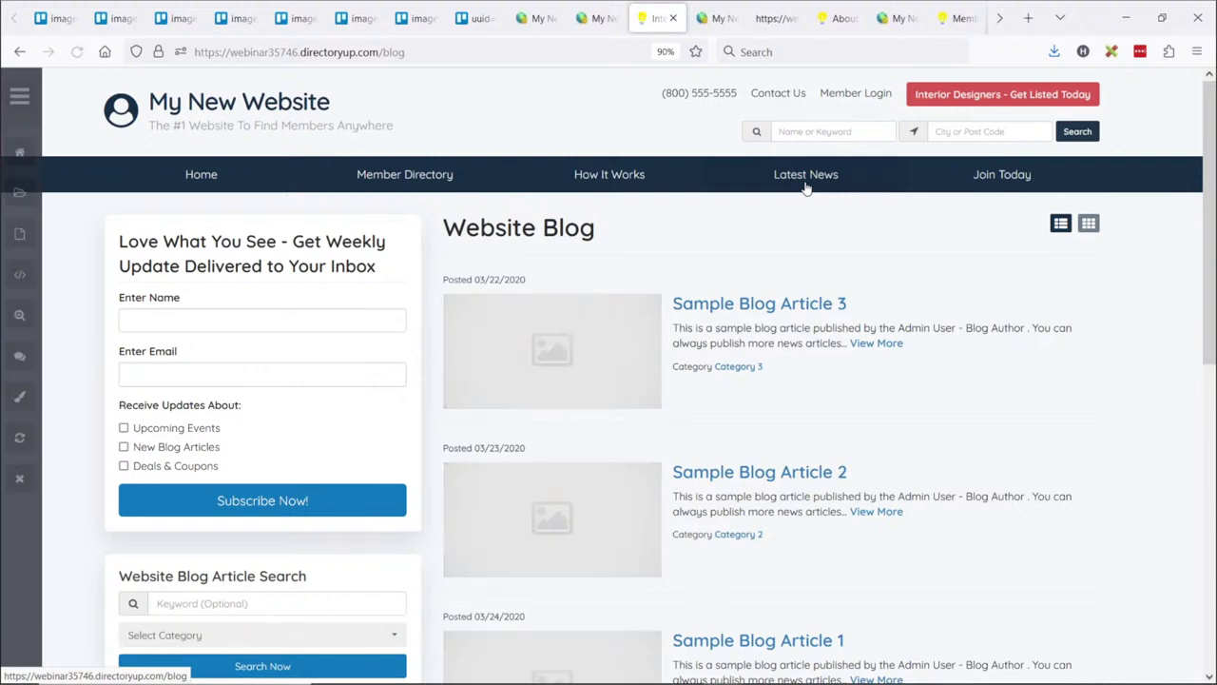
double_click(568, 228)
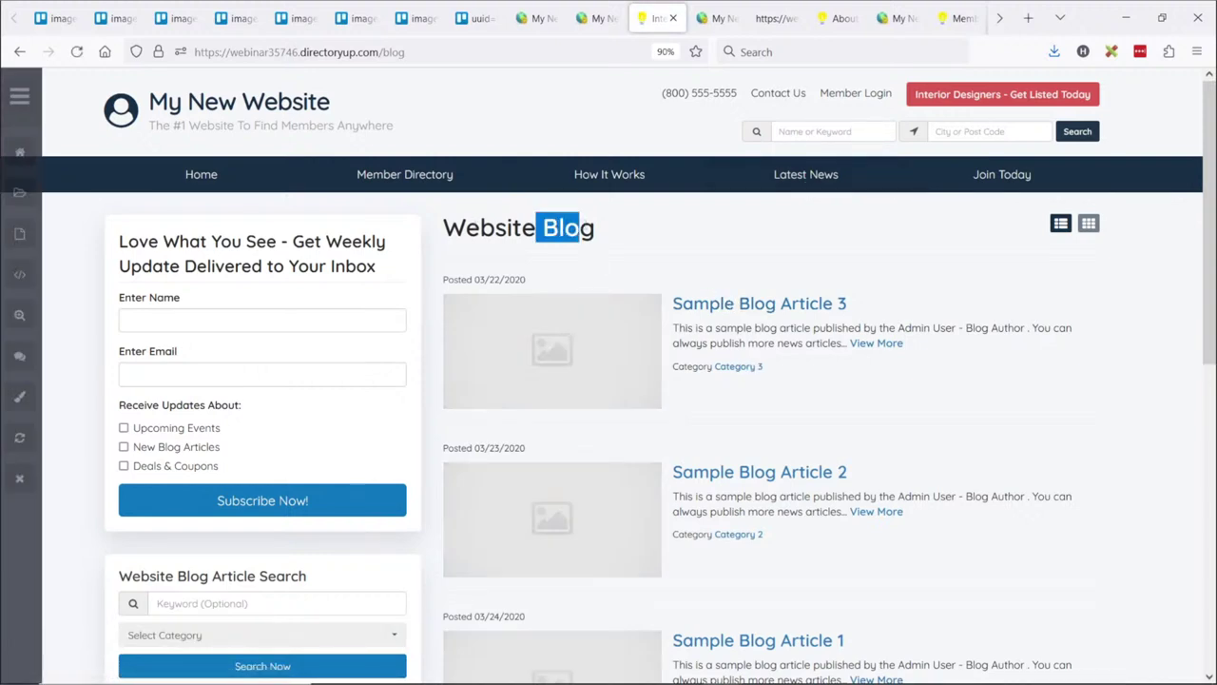
click(19, 96)
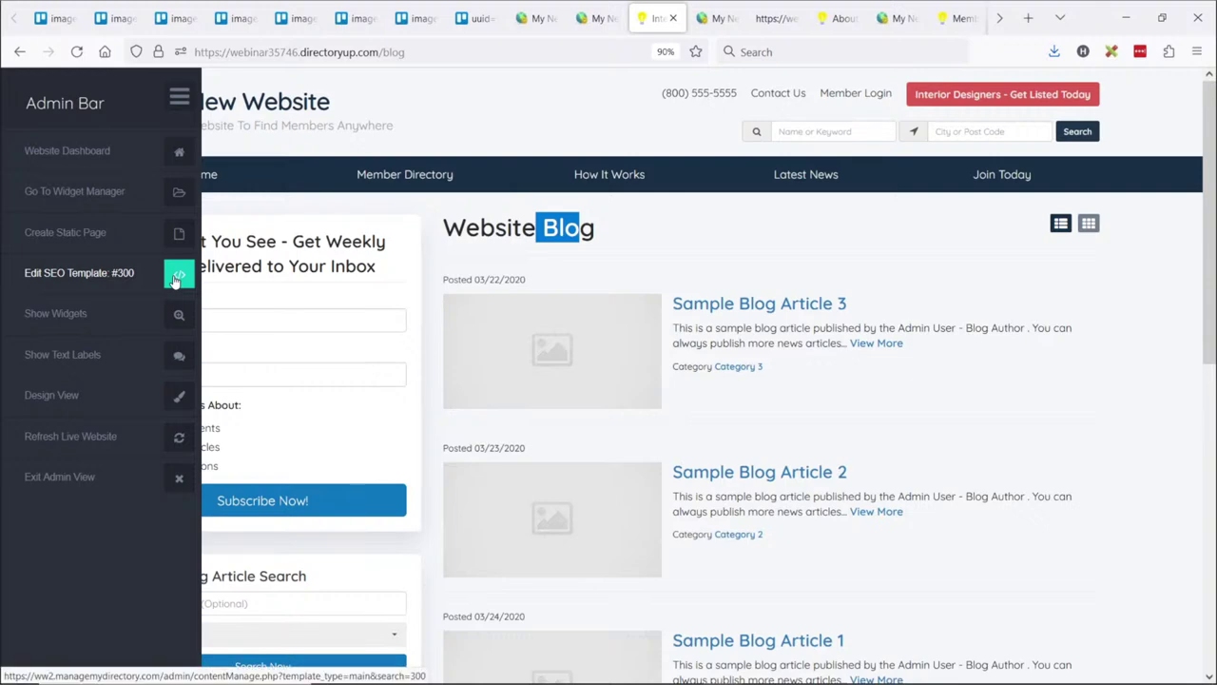
Open the Search Results - Features - Post & Group SEO template used by the blog page and examine its title and sub-title variables
click(178, 275)
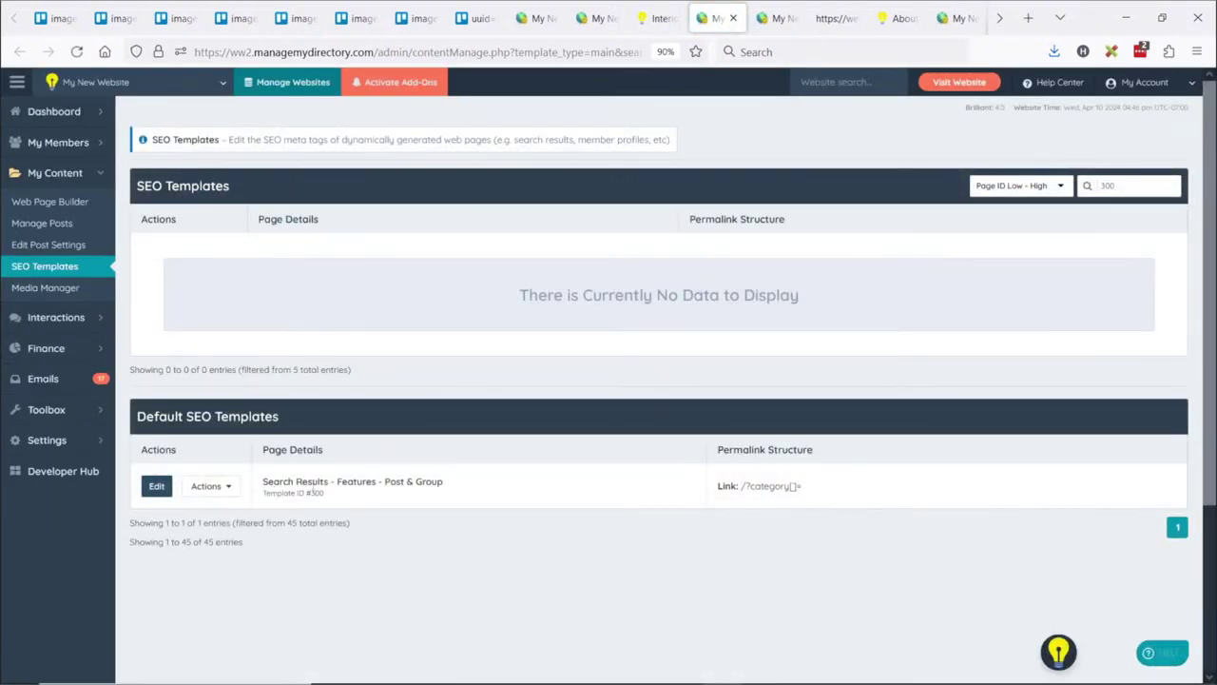
click(213, 485)
click(235, 514)
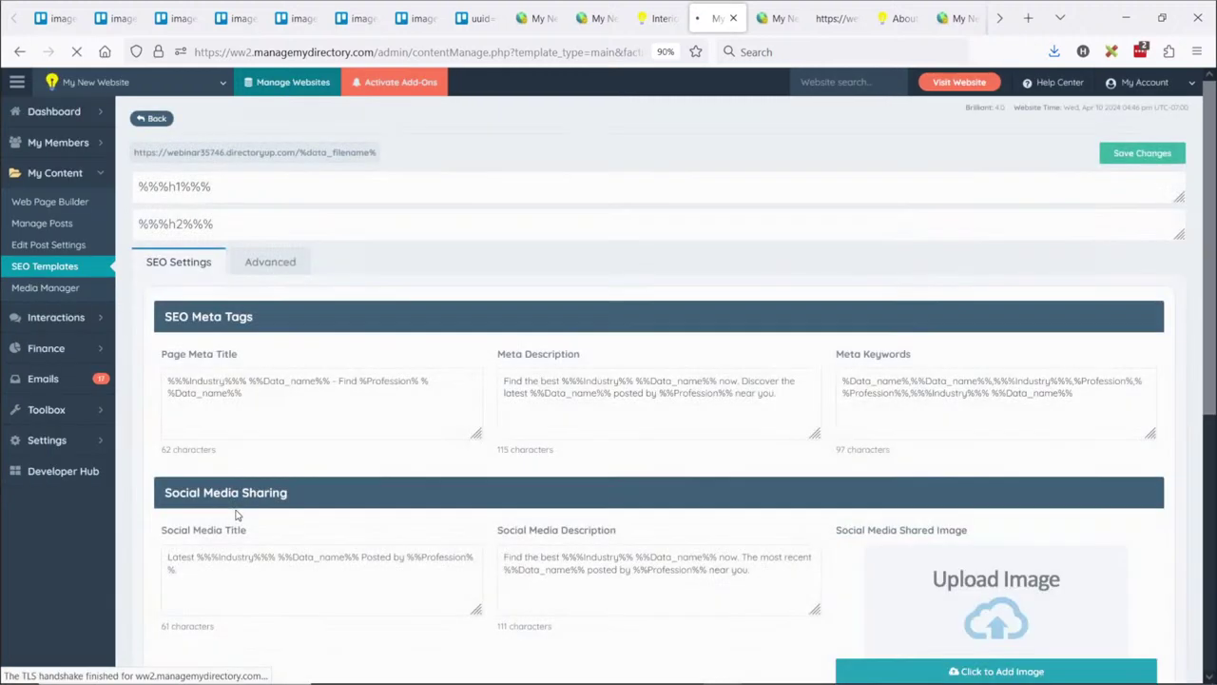
double_click(174, 186)
double_click(176, 223)
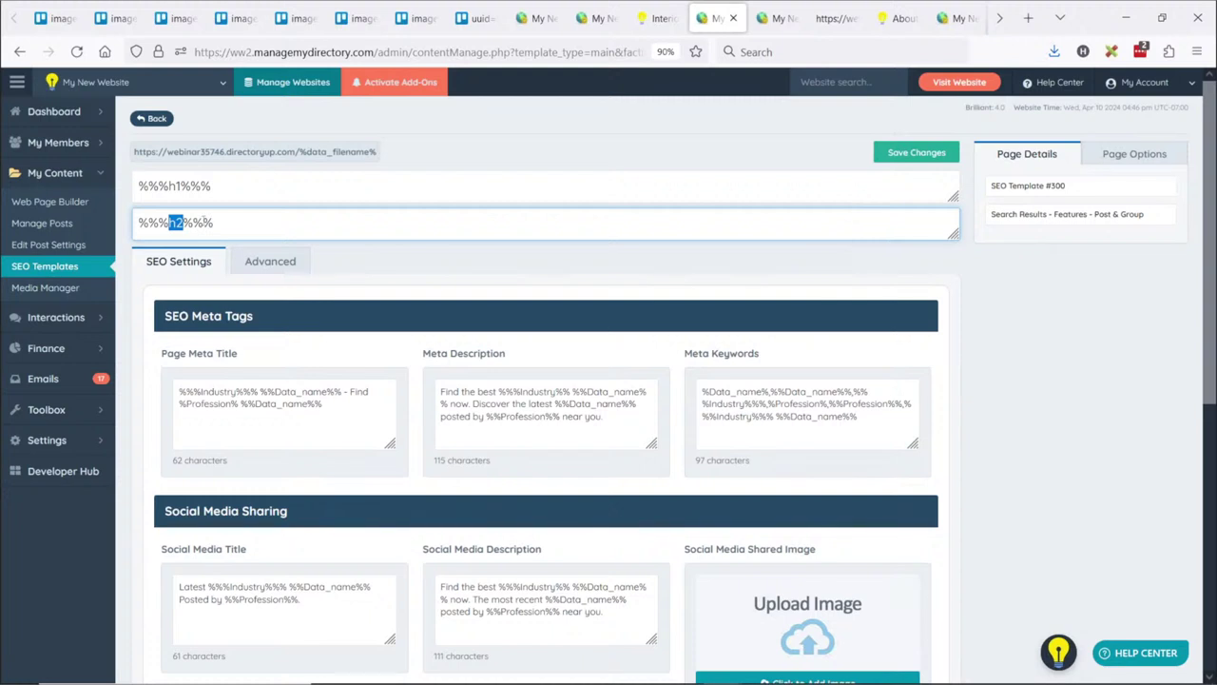
Compare the live blog page's heading with the h1 and h2 variables in the Search Results - Features - Post & Group template
click(658, 18)
drag(481, 227, 512, 227)
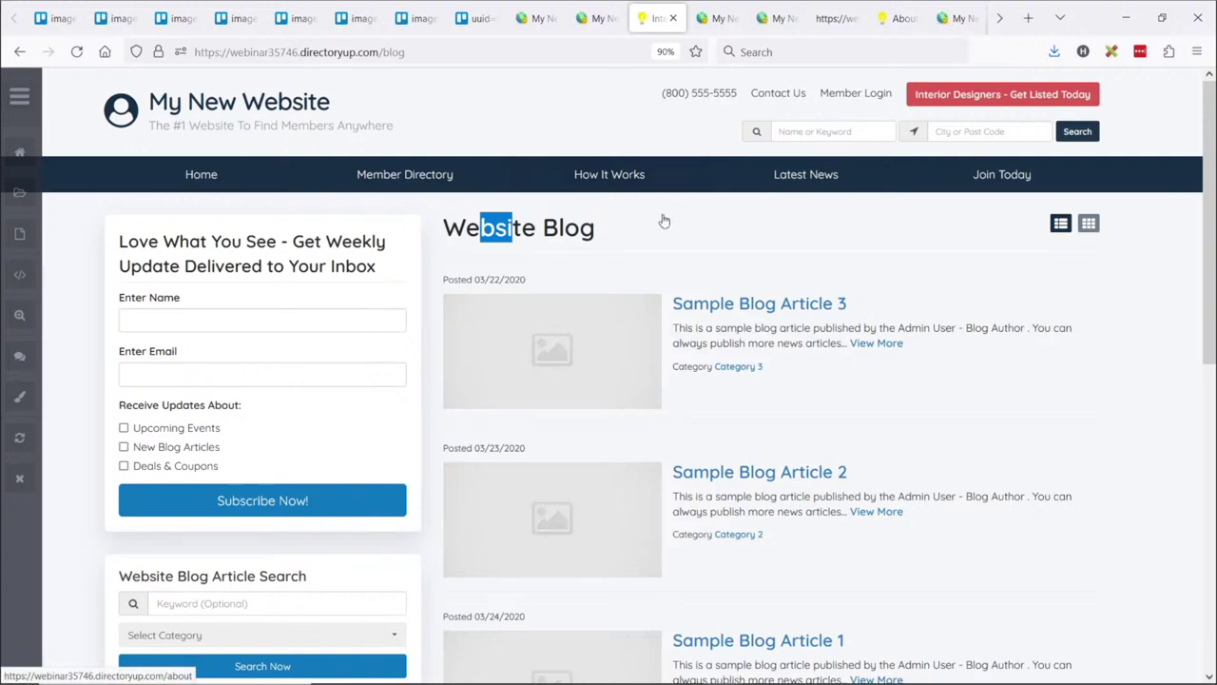
click(620, 221)
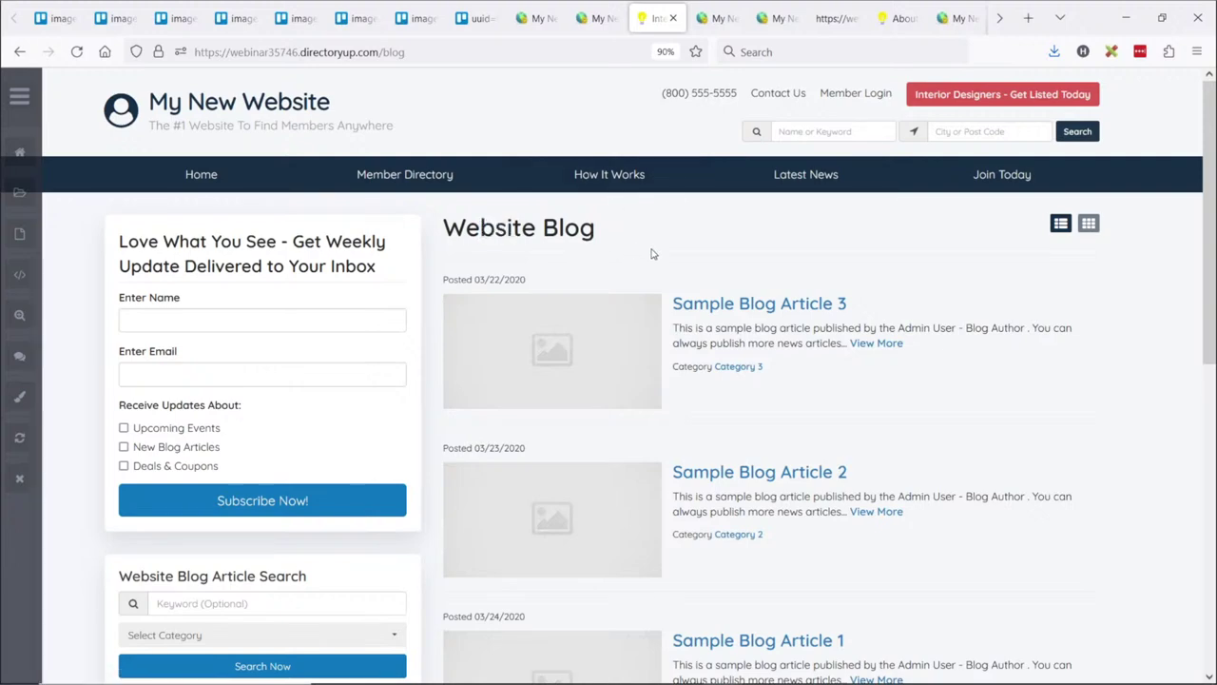
click(597, 18)
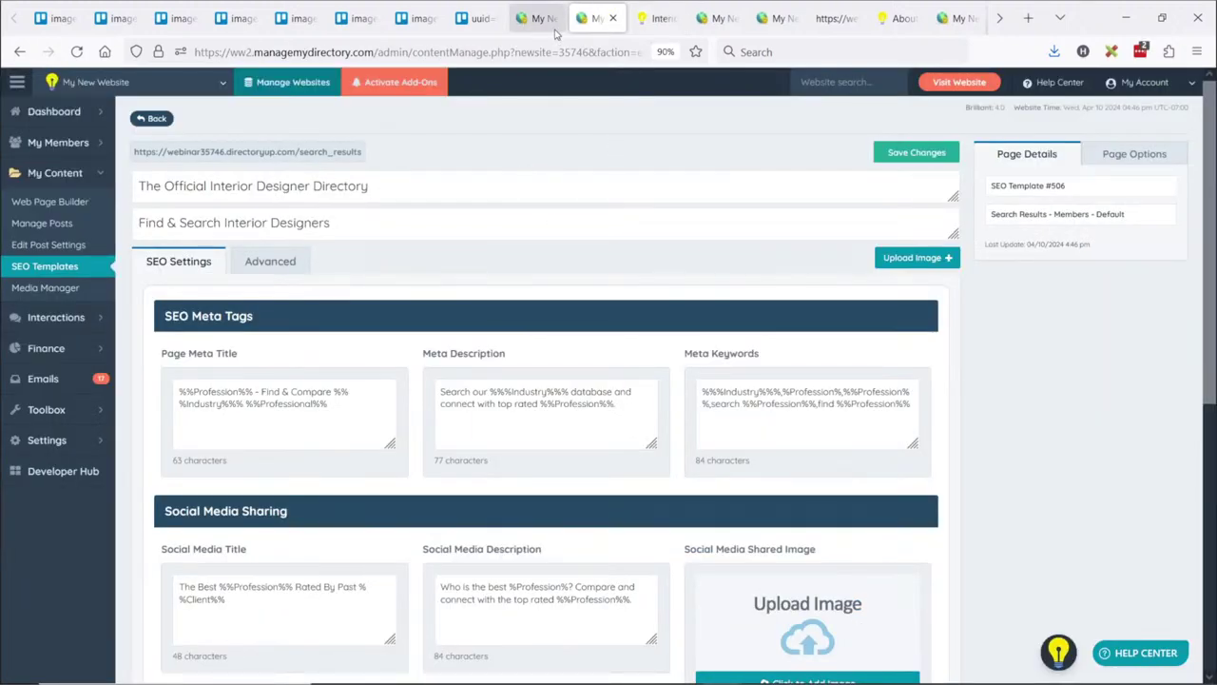
click(525, 25)
click(718, 18)
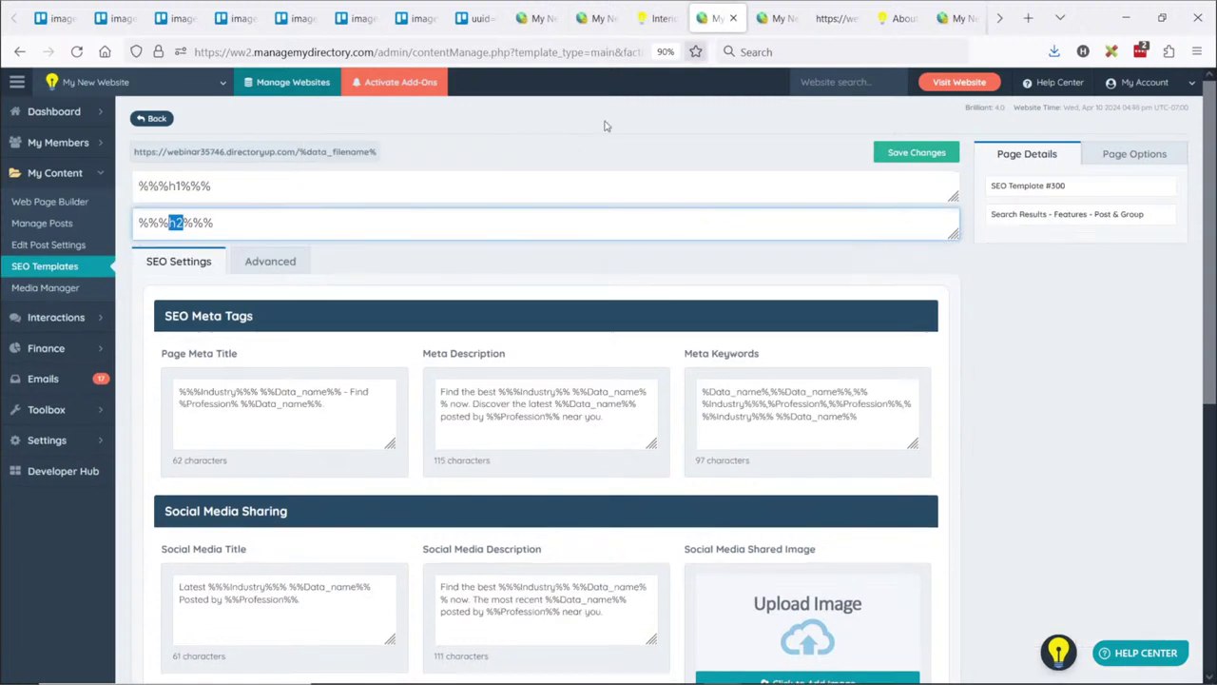
click(157, 185)
drag(138, 186, 250, 184)
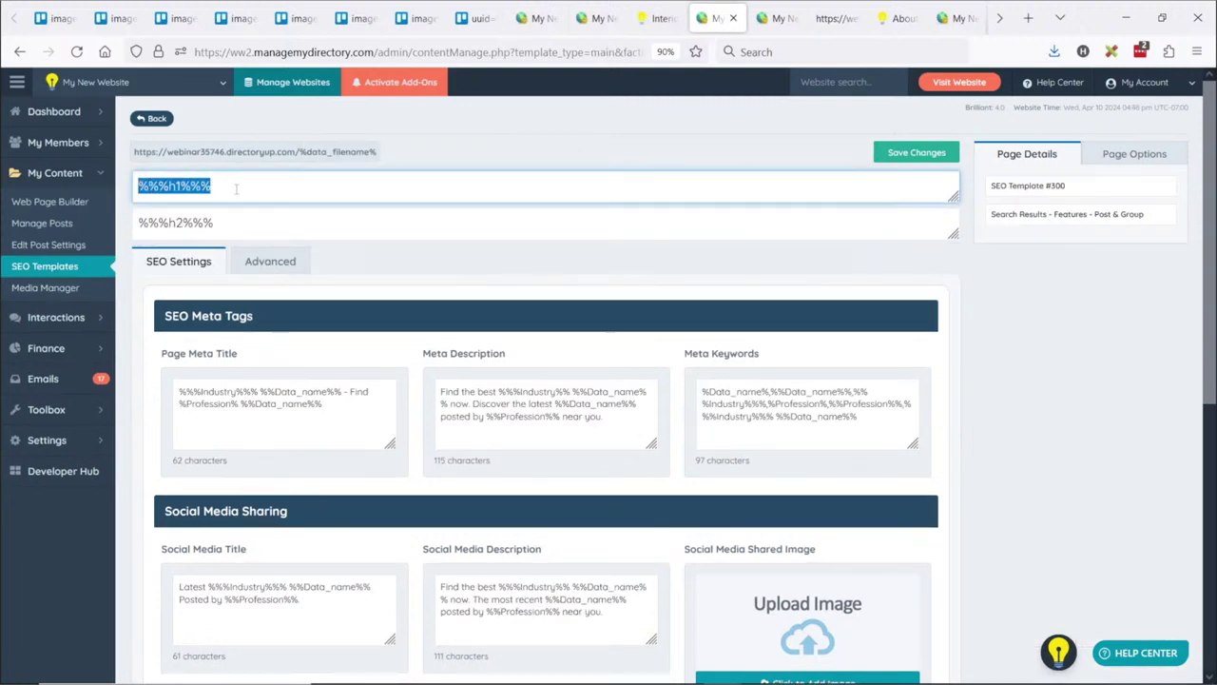
double_click(176, 223)
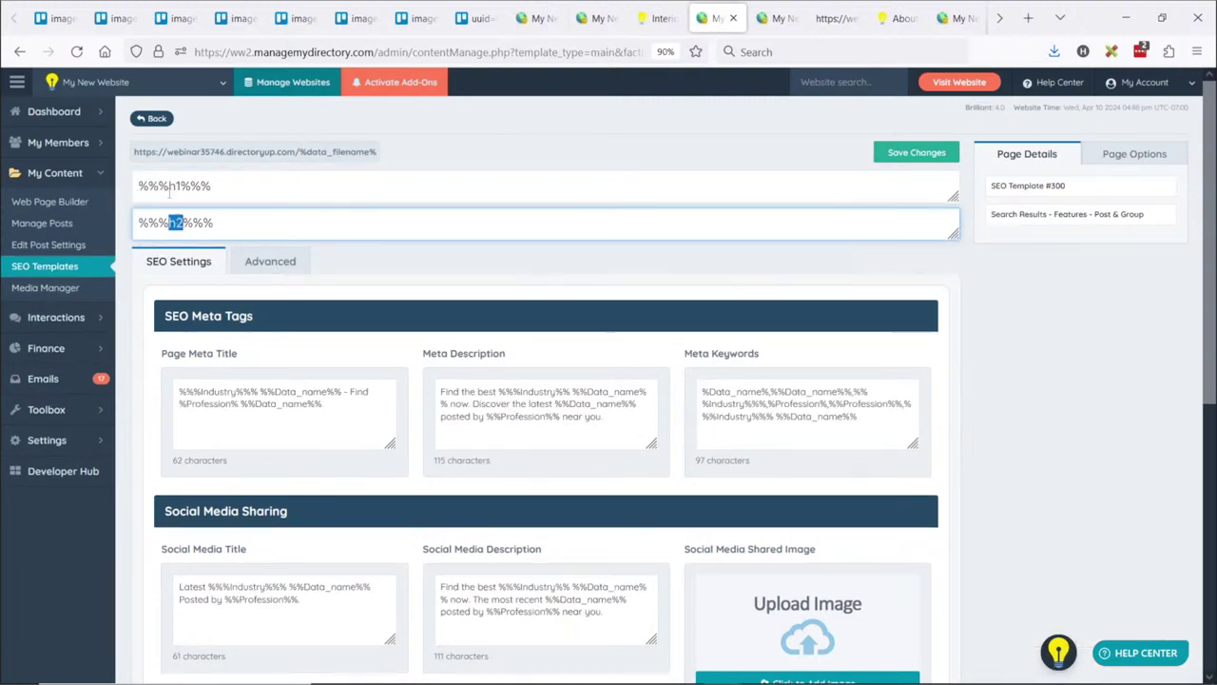
click(170, 189)
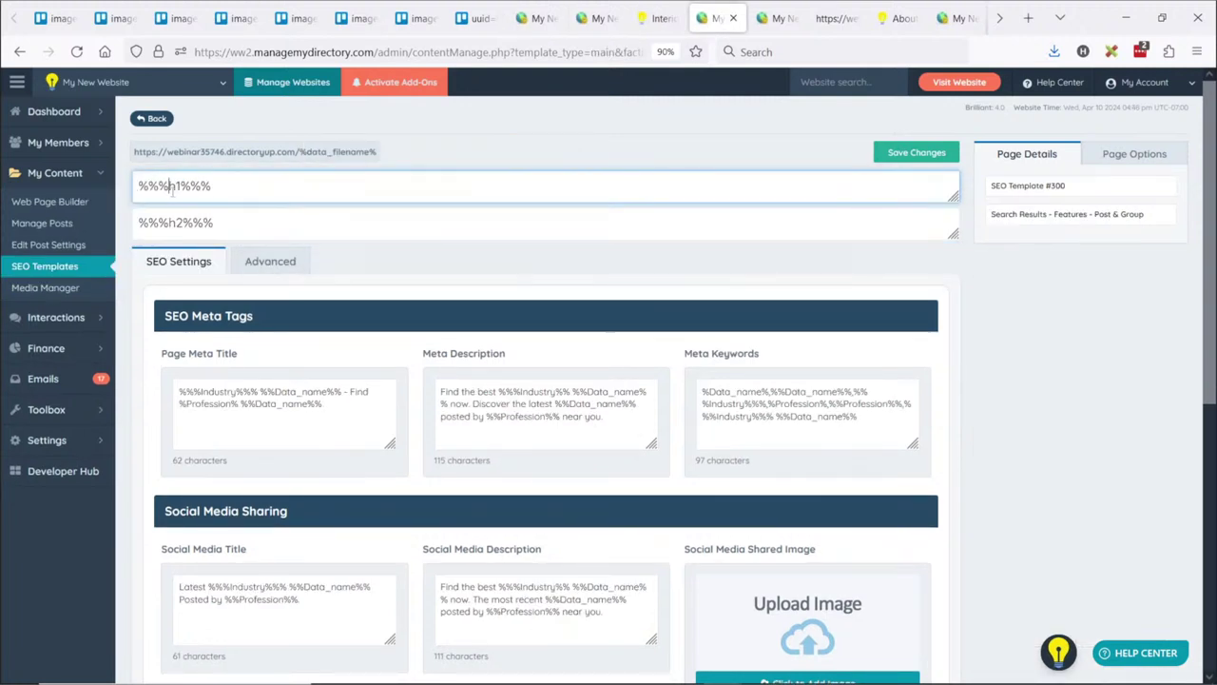
Open the post type settings in a separate tab and search them for the live page's blog permalink
middle_click(54, 249)
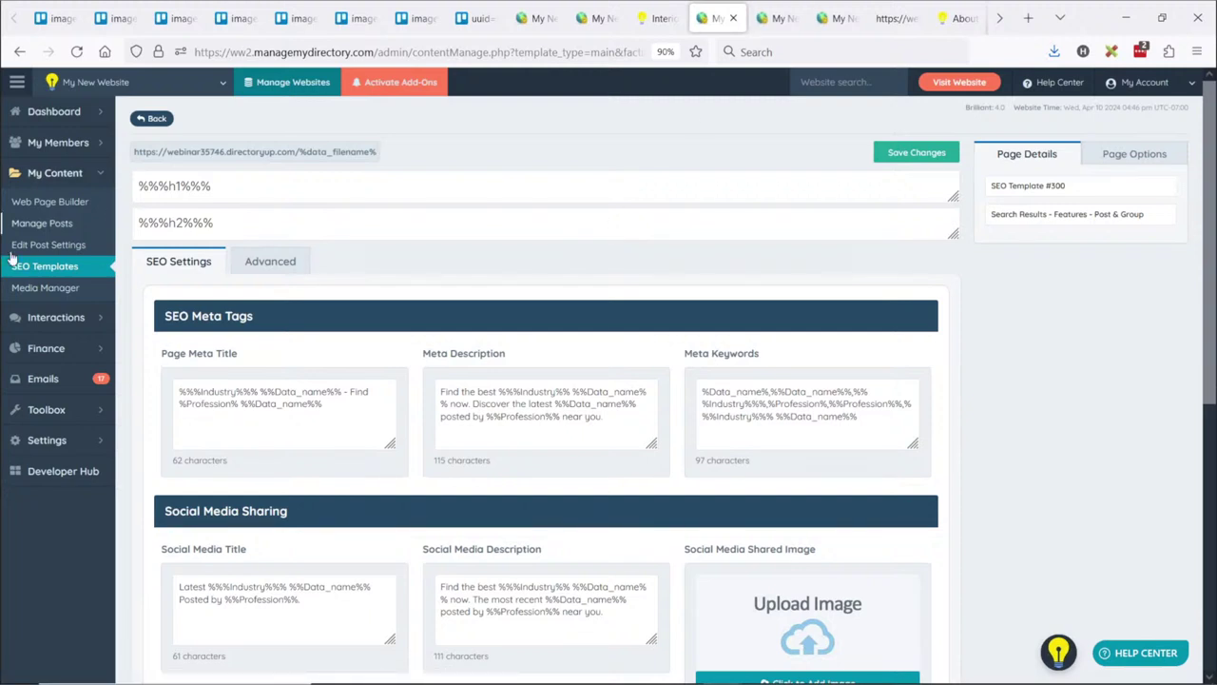
click(775, 18)
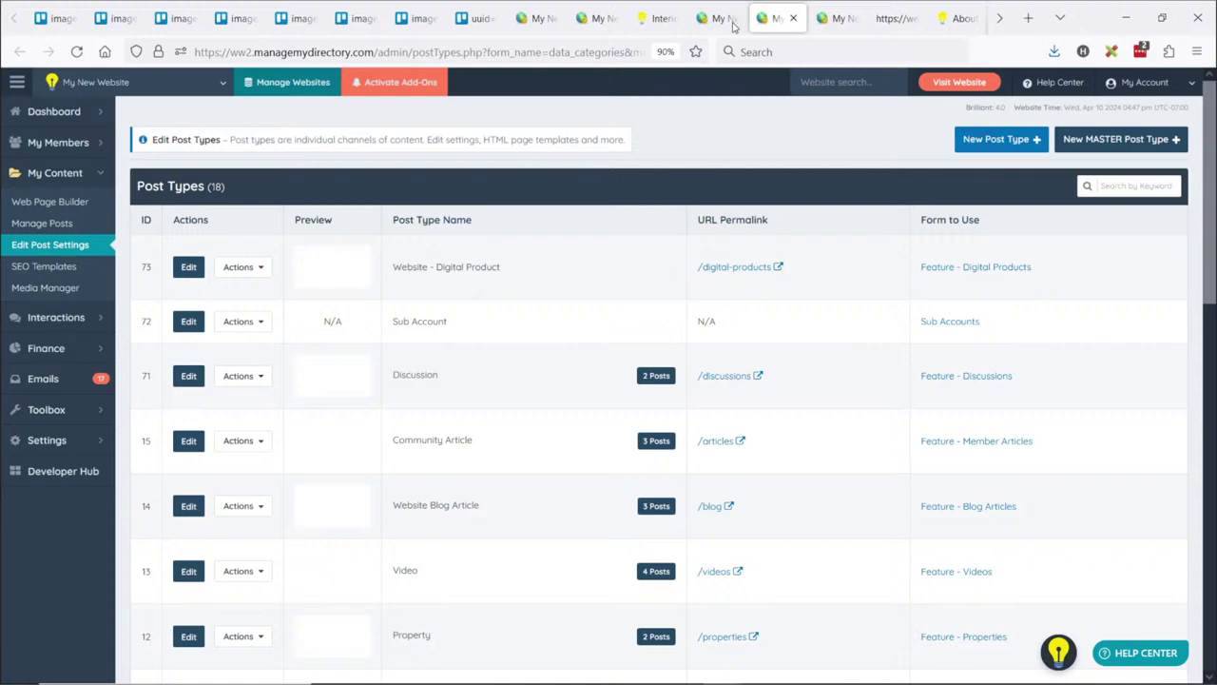
click(659, 18)
double_click(394, 51)
key(ctrl+c)
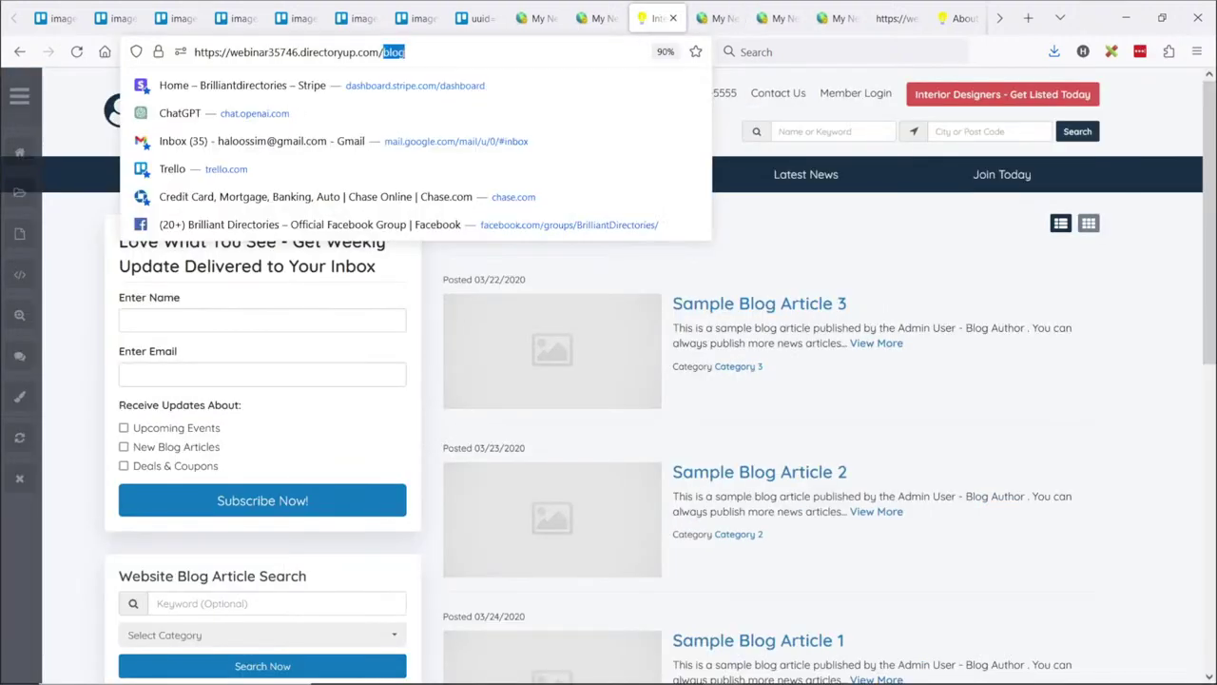
click(788, 13)
click(1142, 186)
key(ctrl+v)
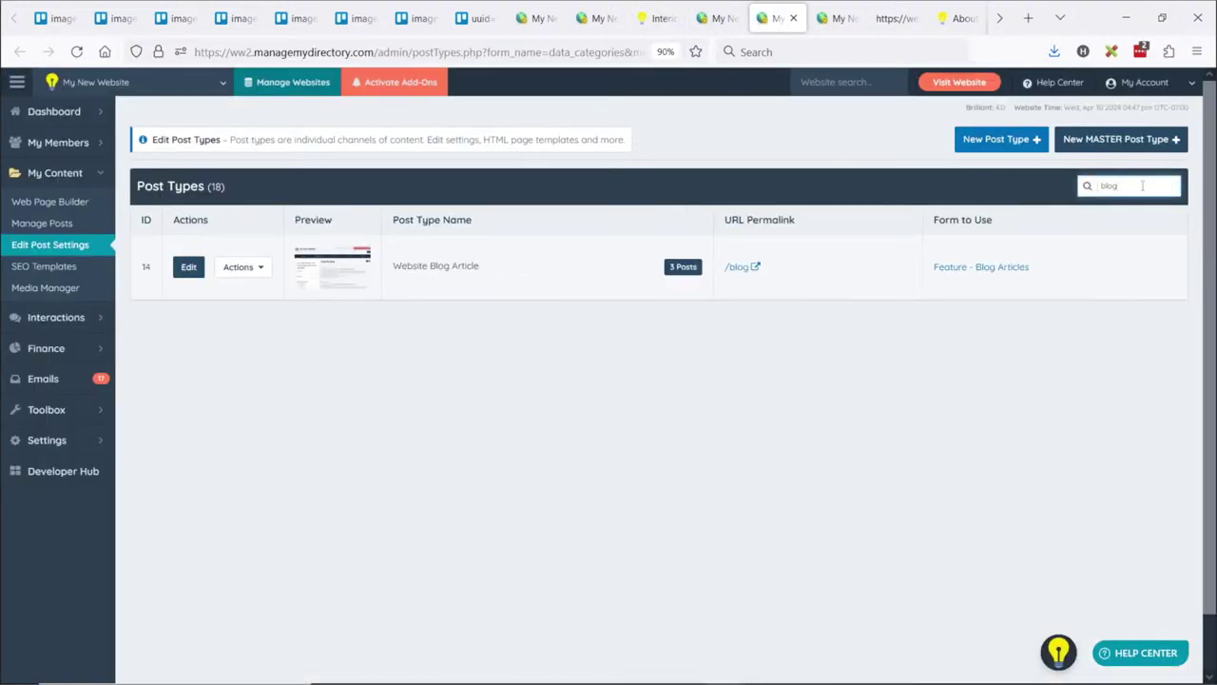
Open the Website Blog Article post type's search results design settings and examine the H1 title and H2 sub-title fields
click(191, 272)
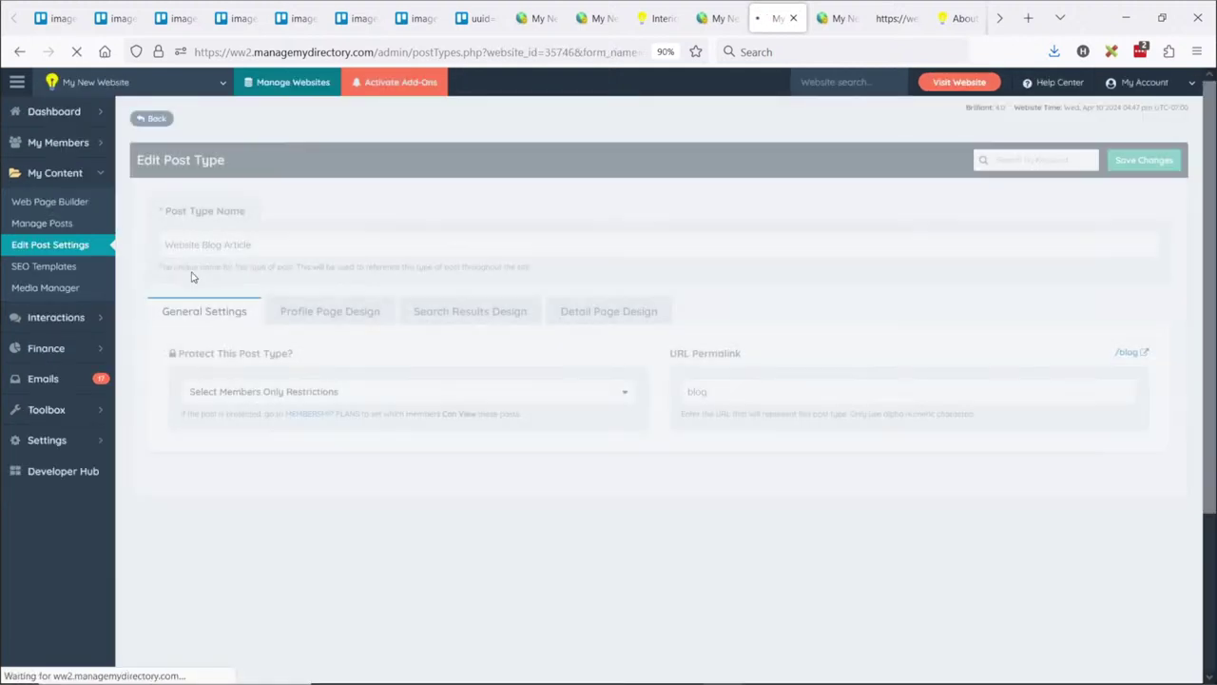
click(488, 317)
drag(344, 357, 203, 355)
click(297, 356)
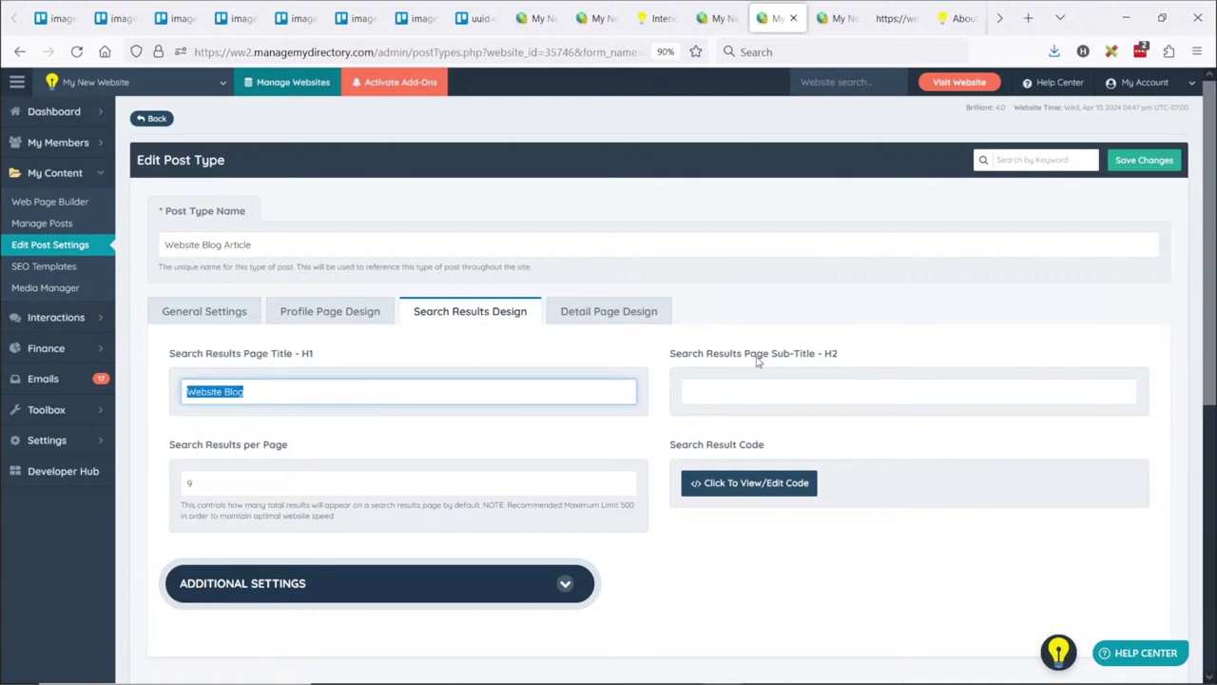
drag(849, 357, 677, 356)
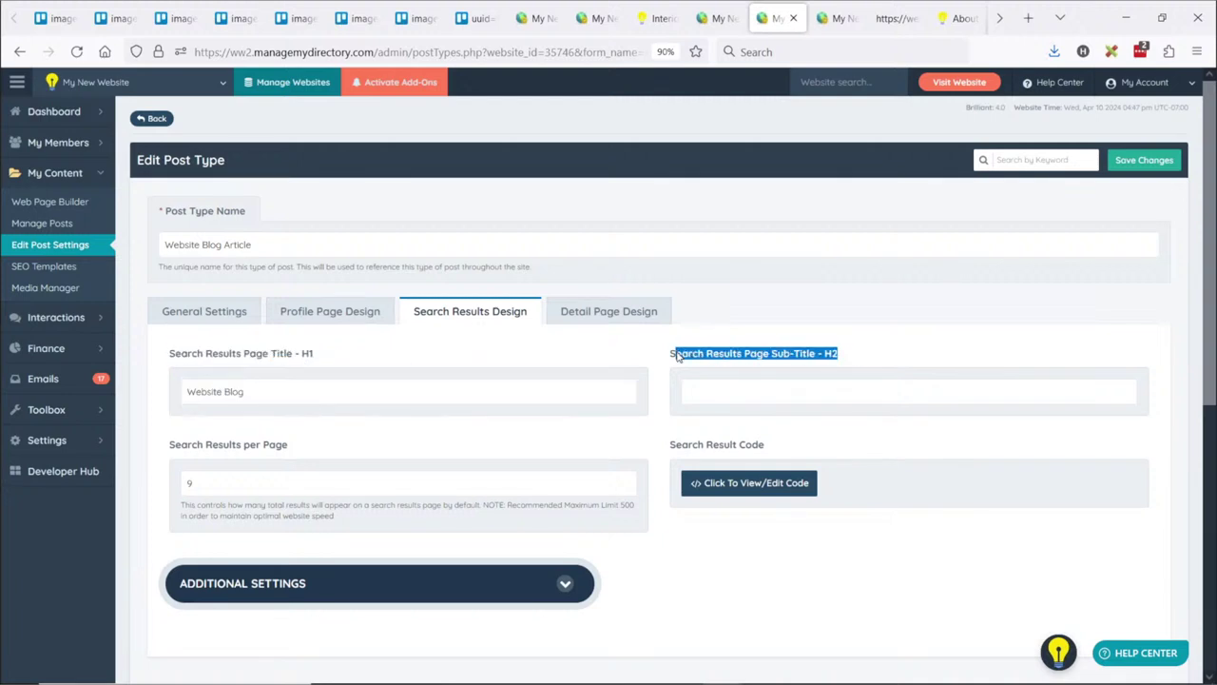
Set the search results title to "Interior Design News & Resources" and sub-title to "Find Everything Interior Design in Our Blog", and save the post type
triple_click(265, 395)
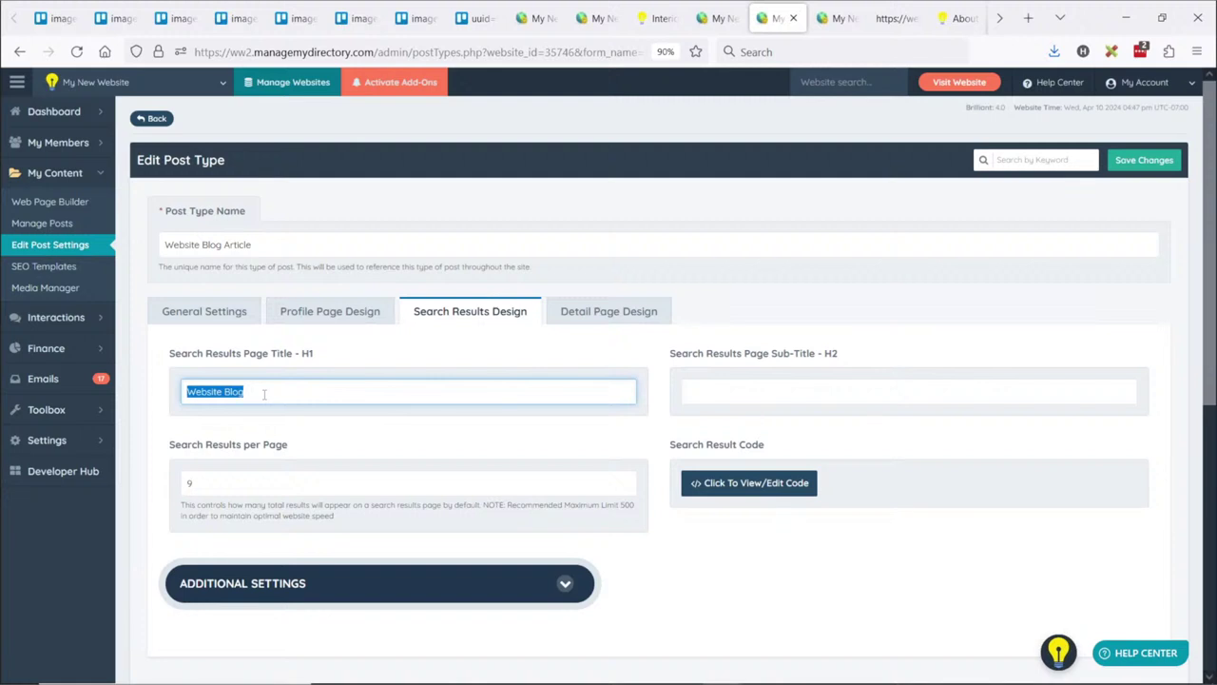
text(Interior Design News & Resources)
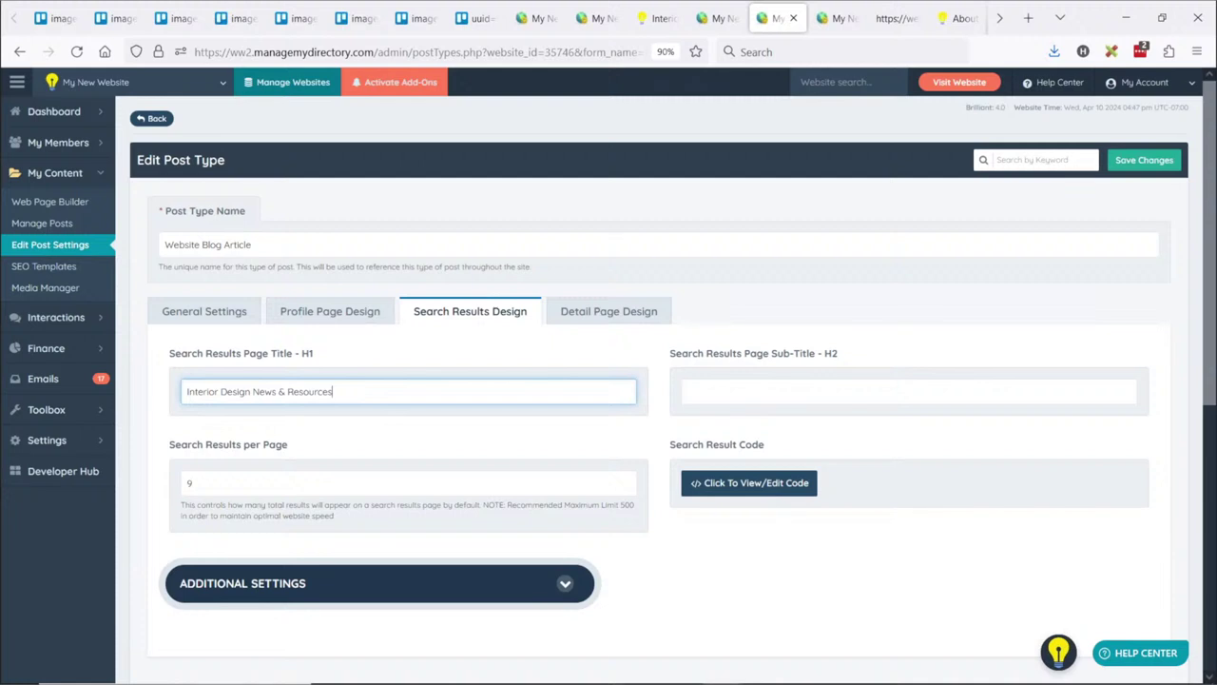
click(774, 386)
text(F)
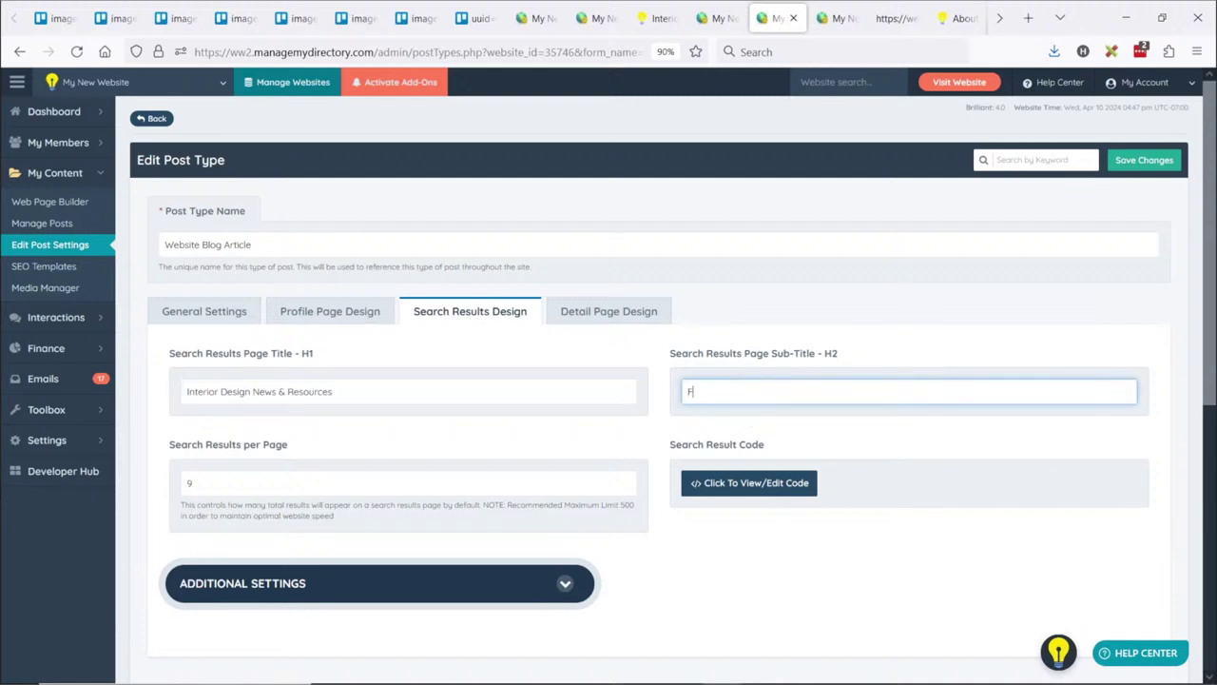
text(ind Everything INterior Design in O)
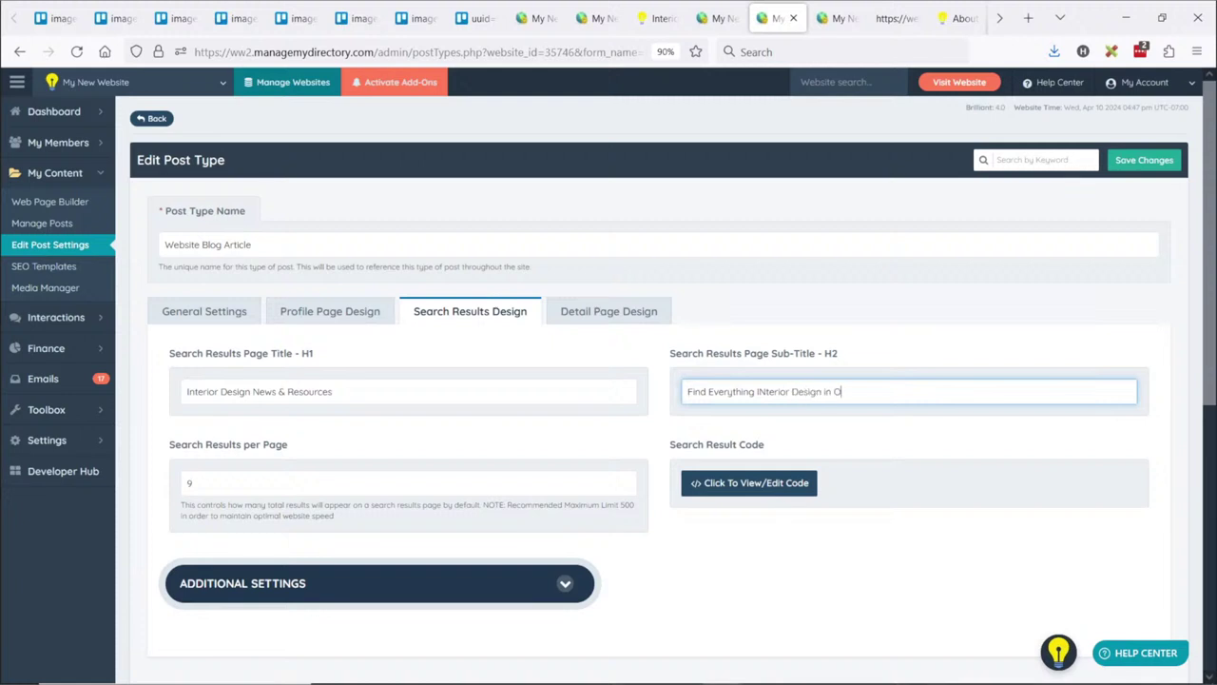
text(ur Blog)
double_click(763, 391)
text(Interior)
click(1130, 163)
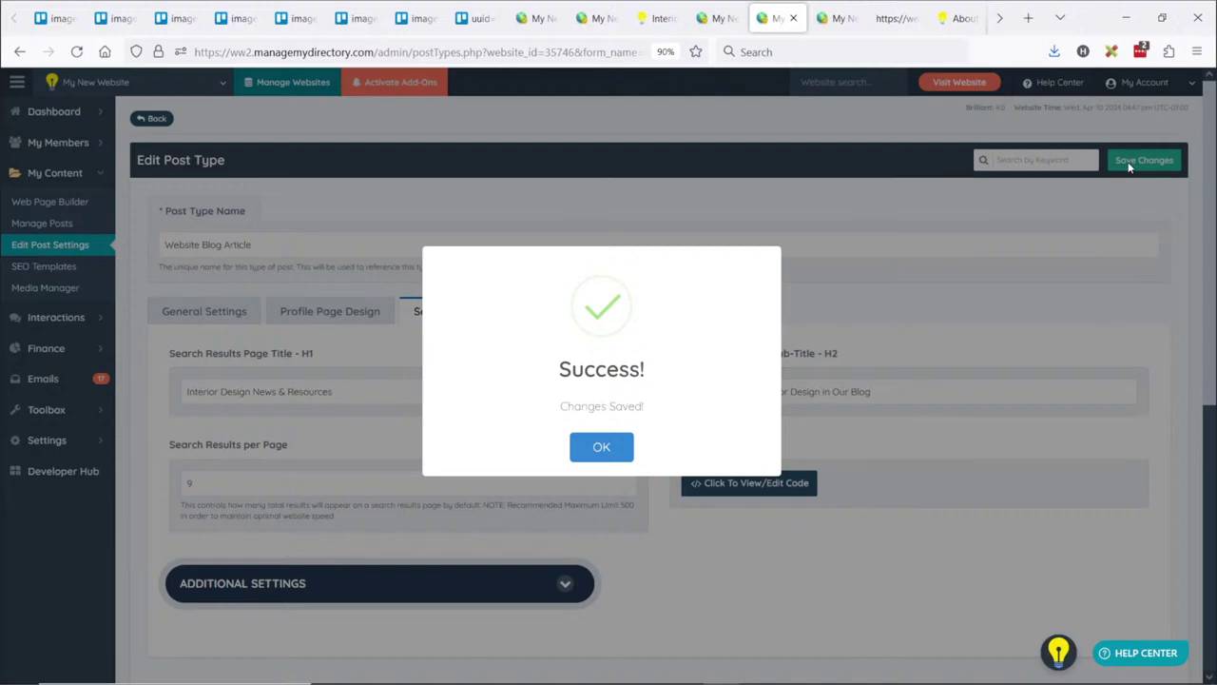
click(616, 453)
Reload the live blog page and check its title and sub-title
click(657, 18)
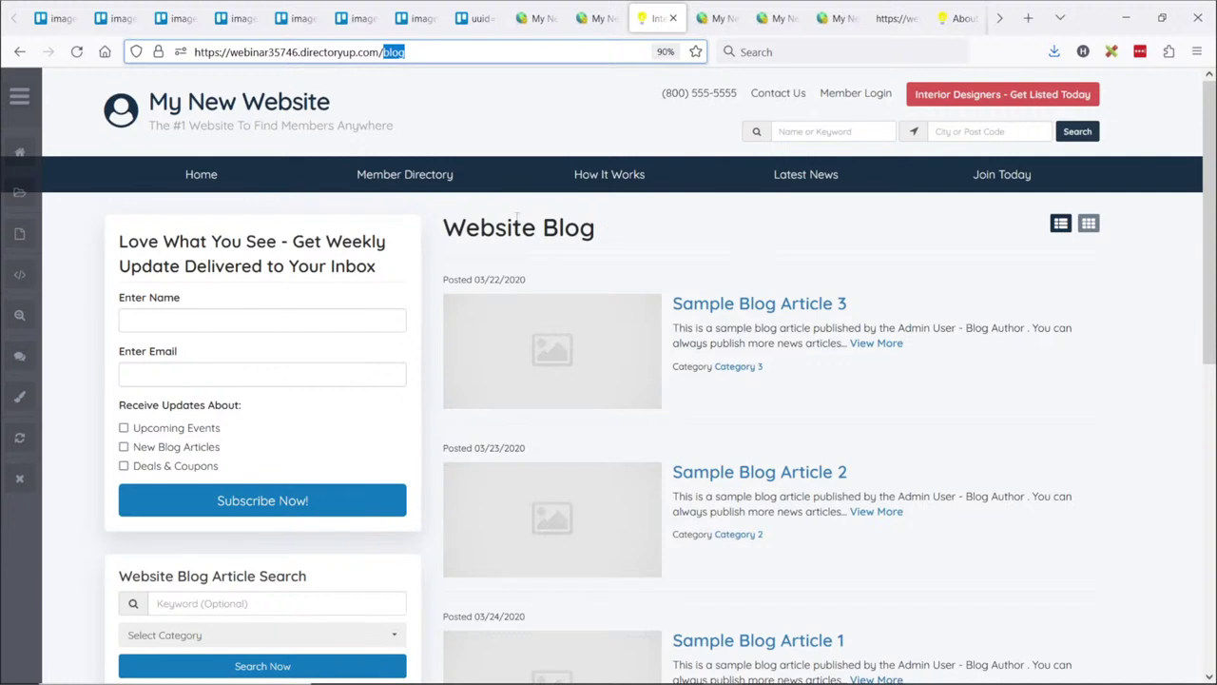
click(77, 51)
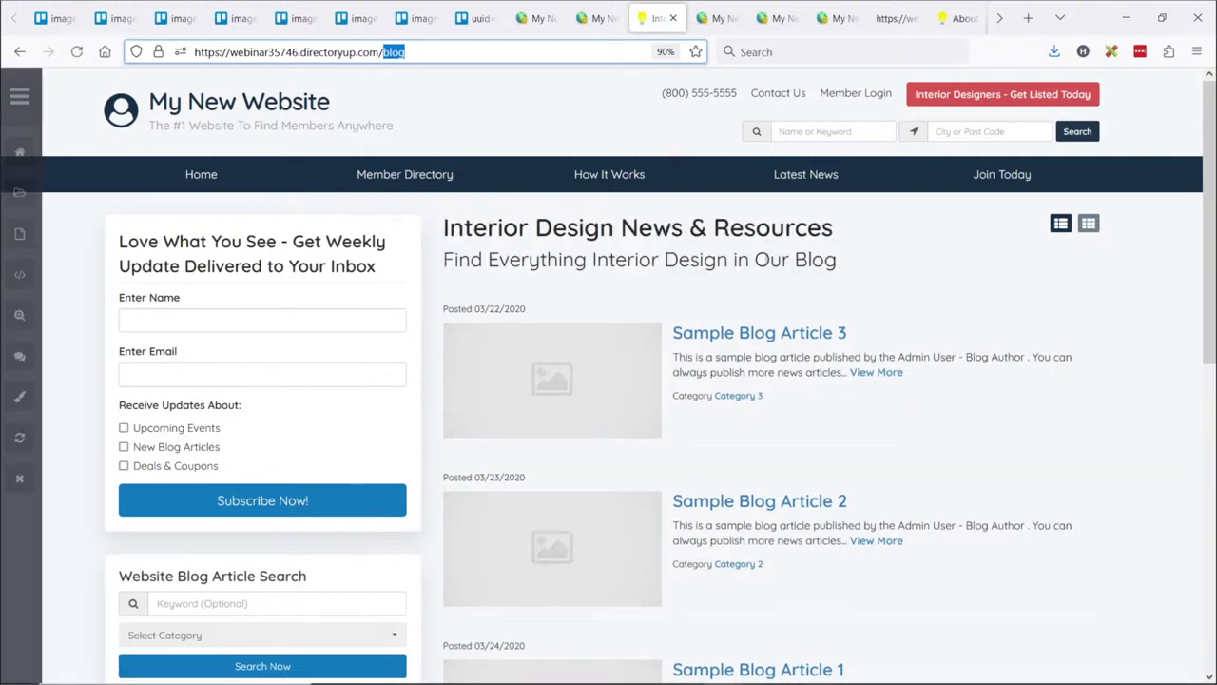
drag(623, 226, 708, 228)
click(708, 228)
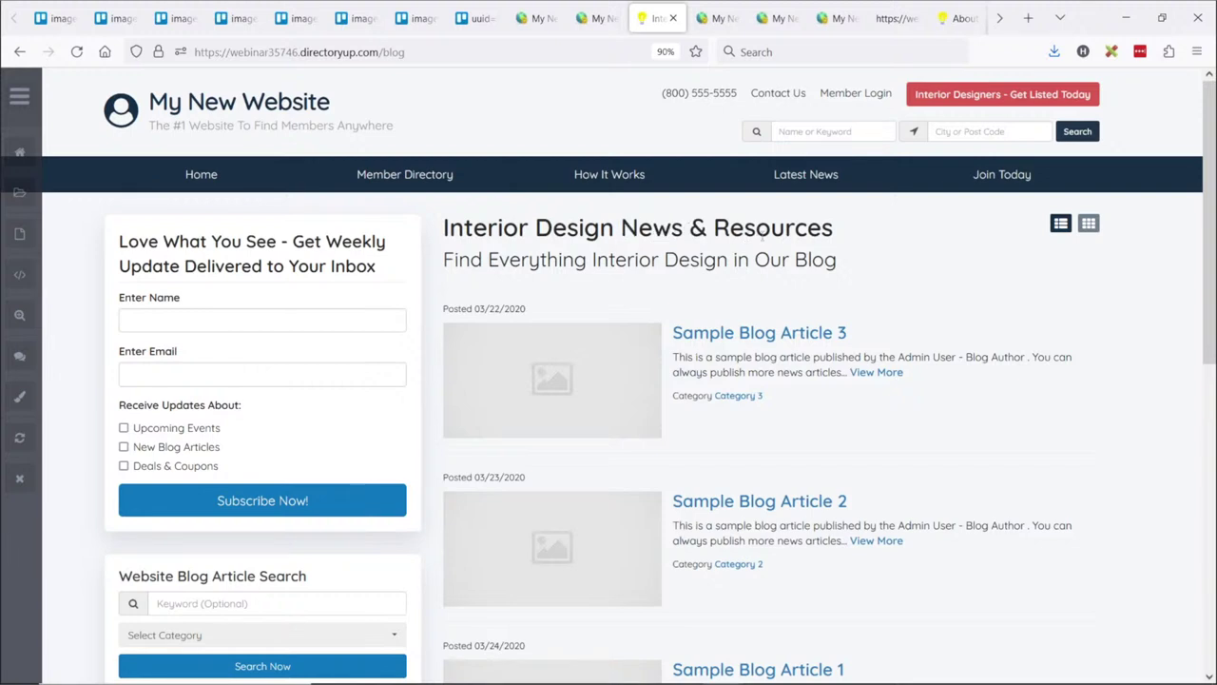
drag(453, 238, 861, 239)
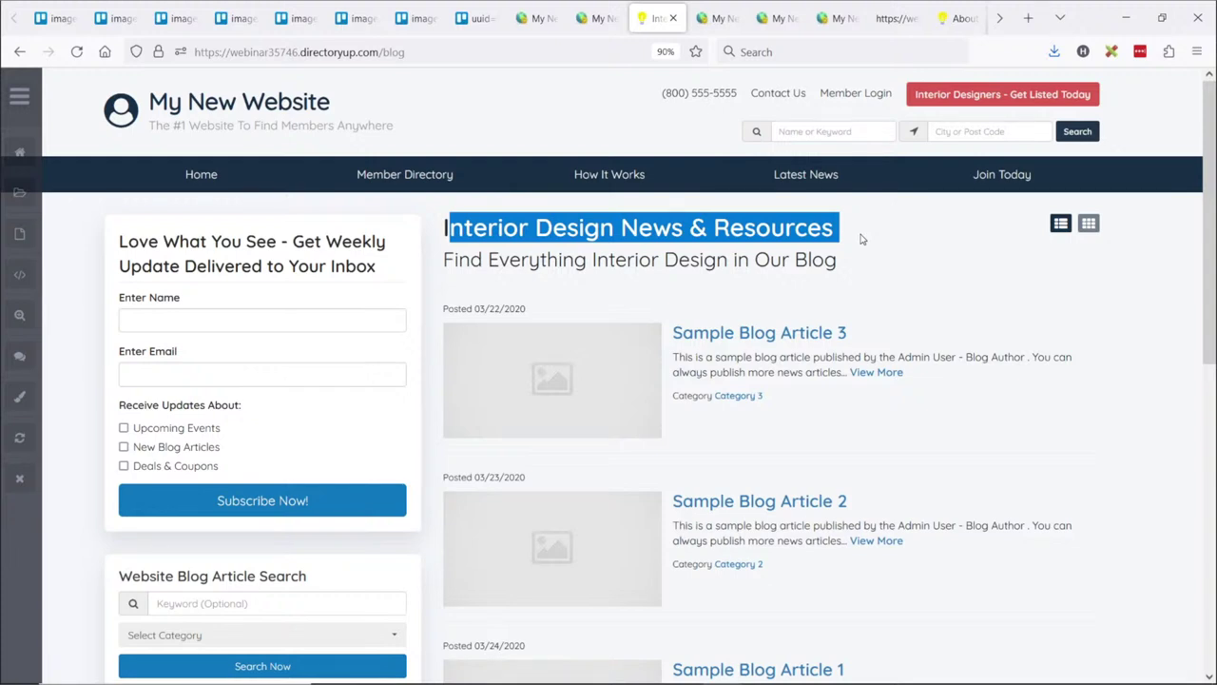
click(554, 270)
drag(470, 259, 628, 261)
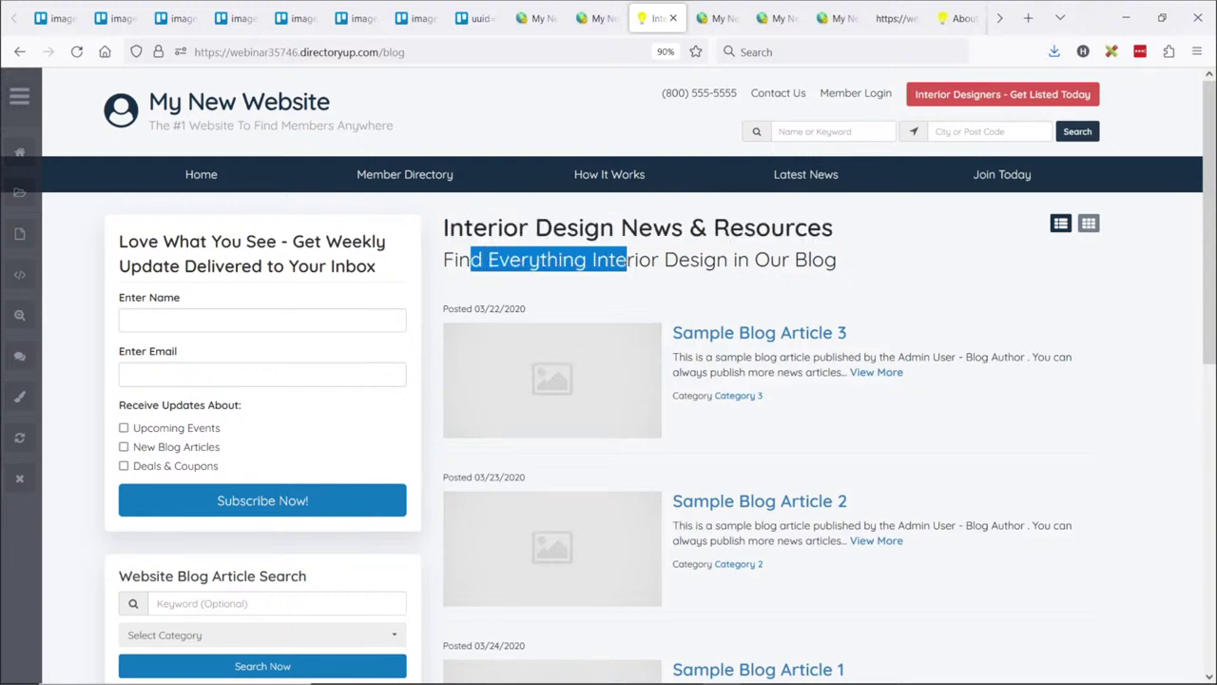
click(628, 260)
drag(822, 257, 691, 263)
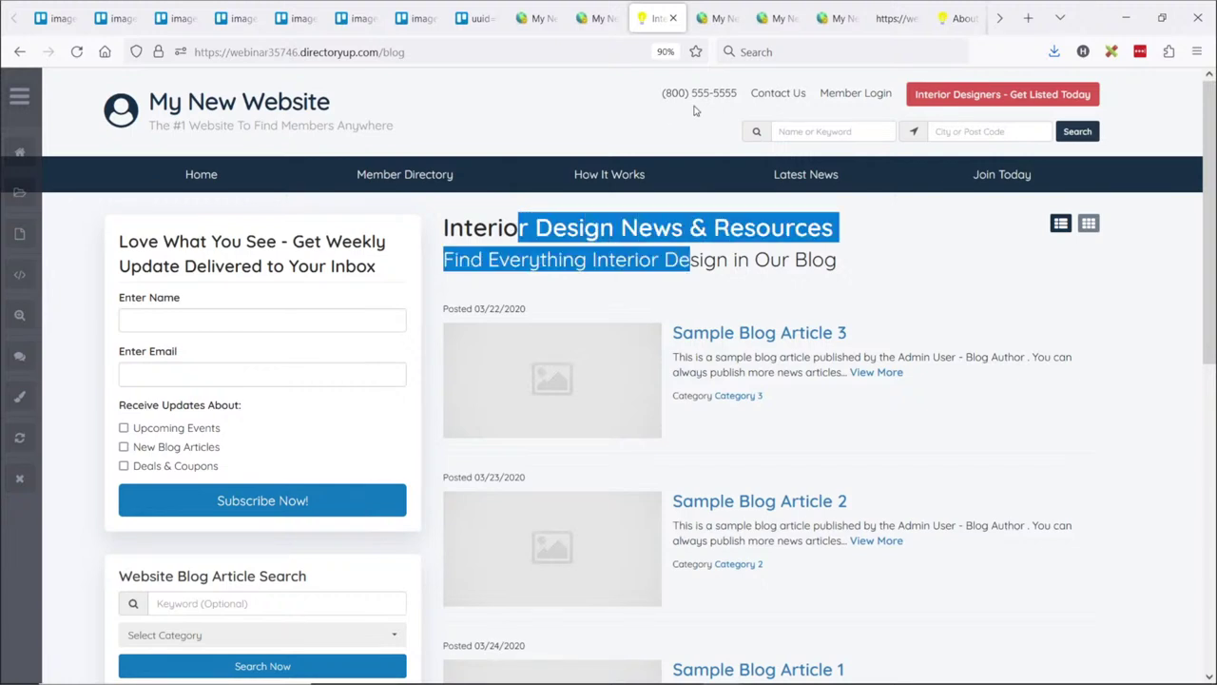
Return to the Search Results - Features - Post & Group SEO template and review its h1 and h2 variables
click(719, 18)
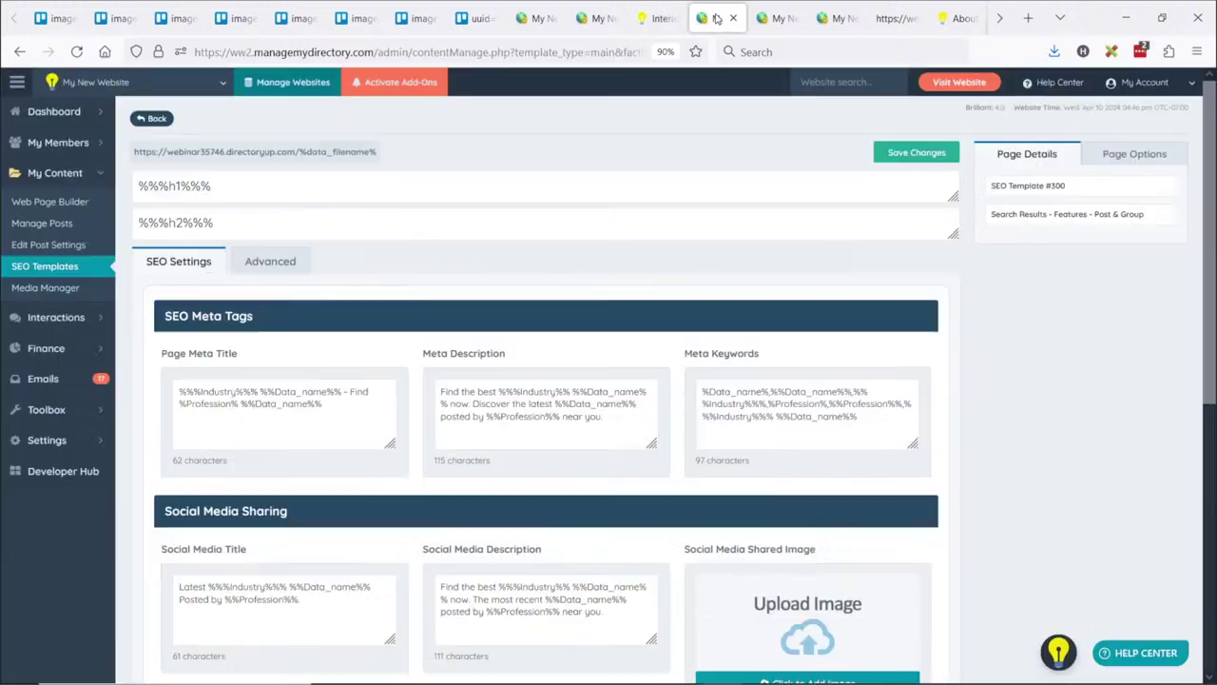
click(169, 186)
click(181, 222)
click(172, 187)
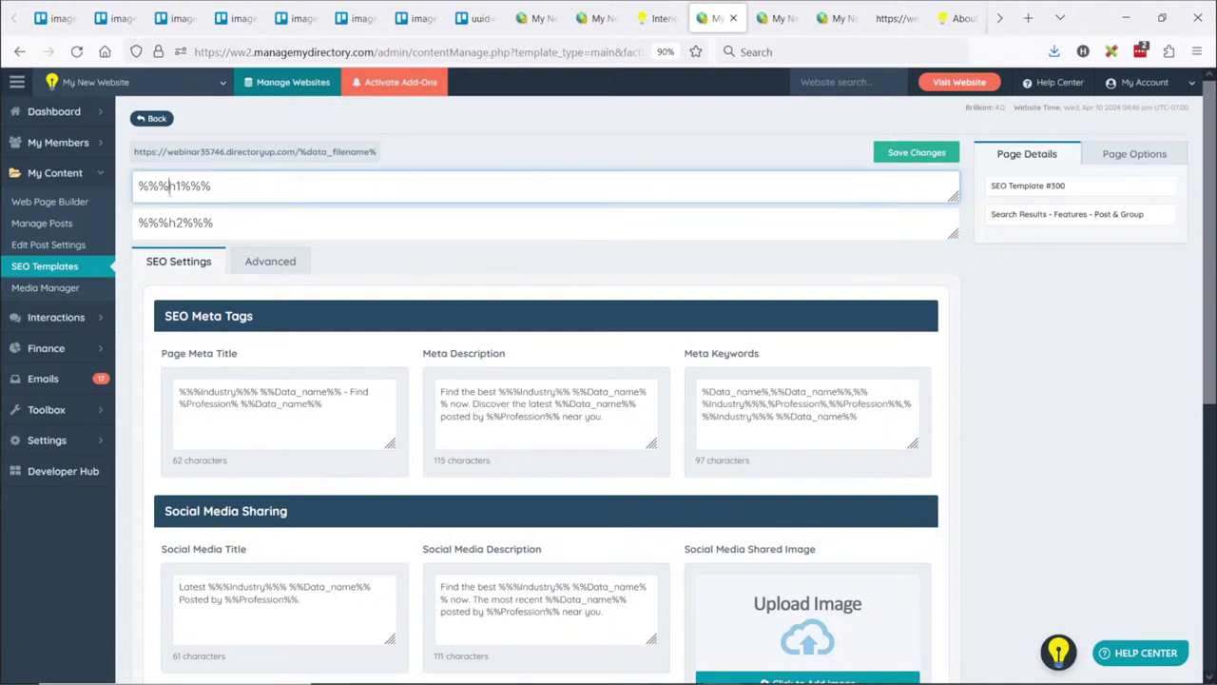
Review the Post & Group template's SEO meta tags, social media sharing texts and shared image setting
click(174, 355)
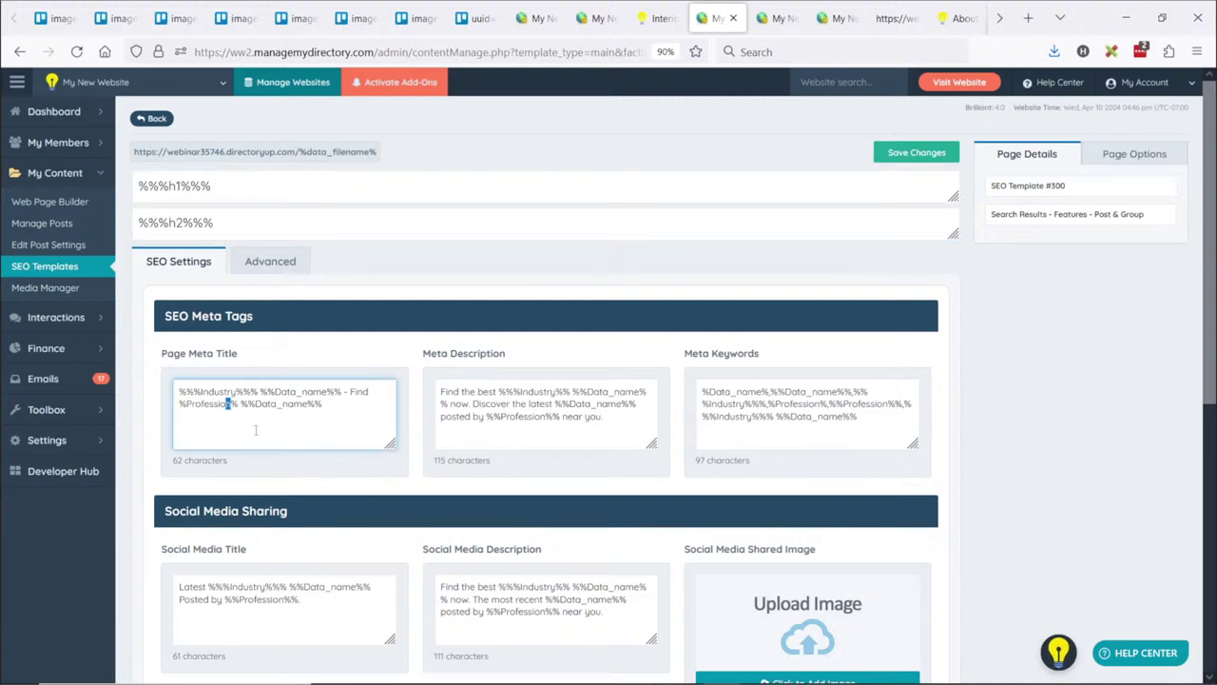
drag(324, 403, 181, 360)
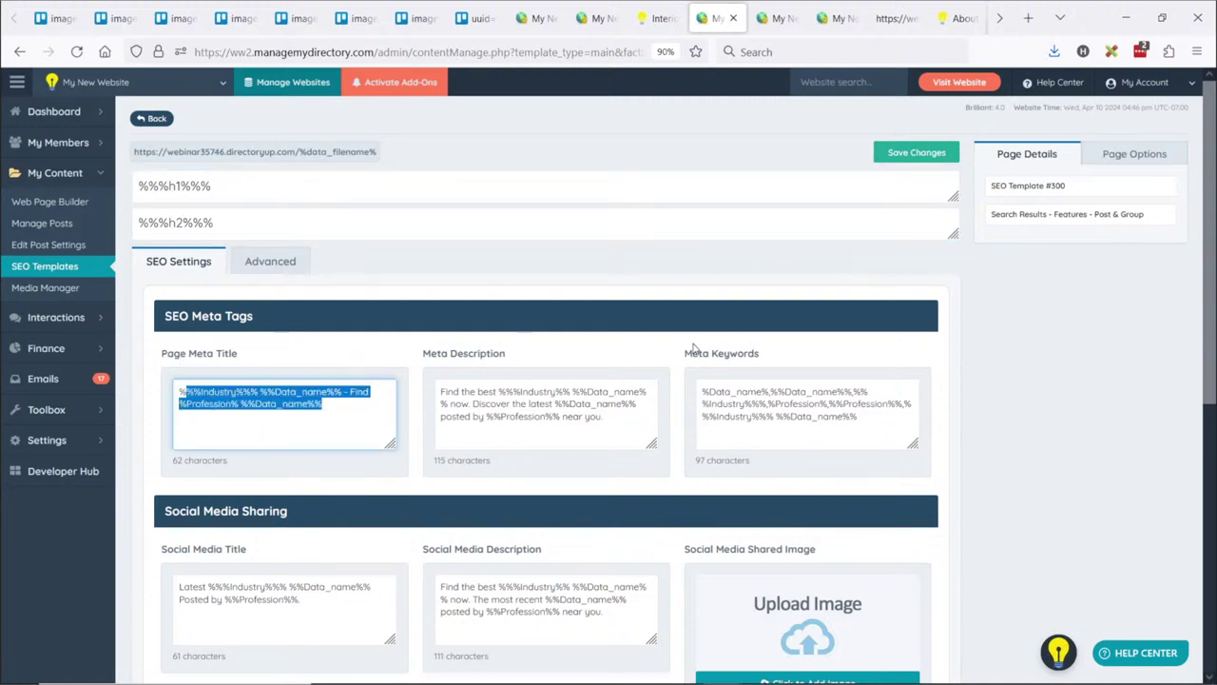
scroll(794, 373, down, 2)
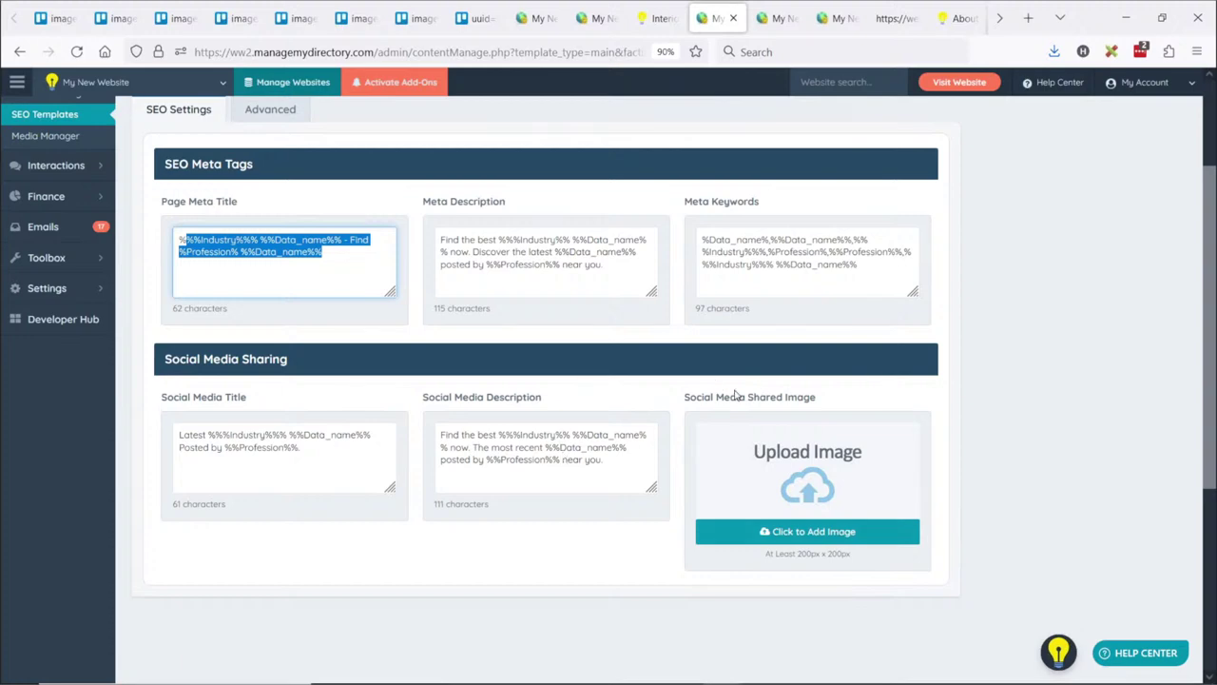
drag(701, 398, 834, 405)
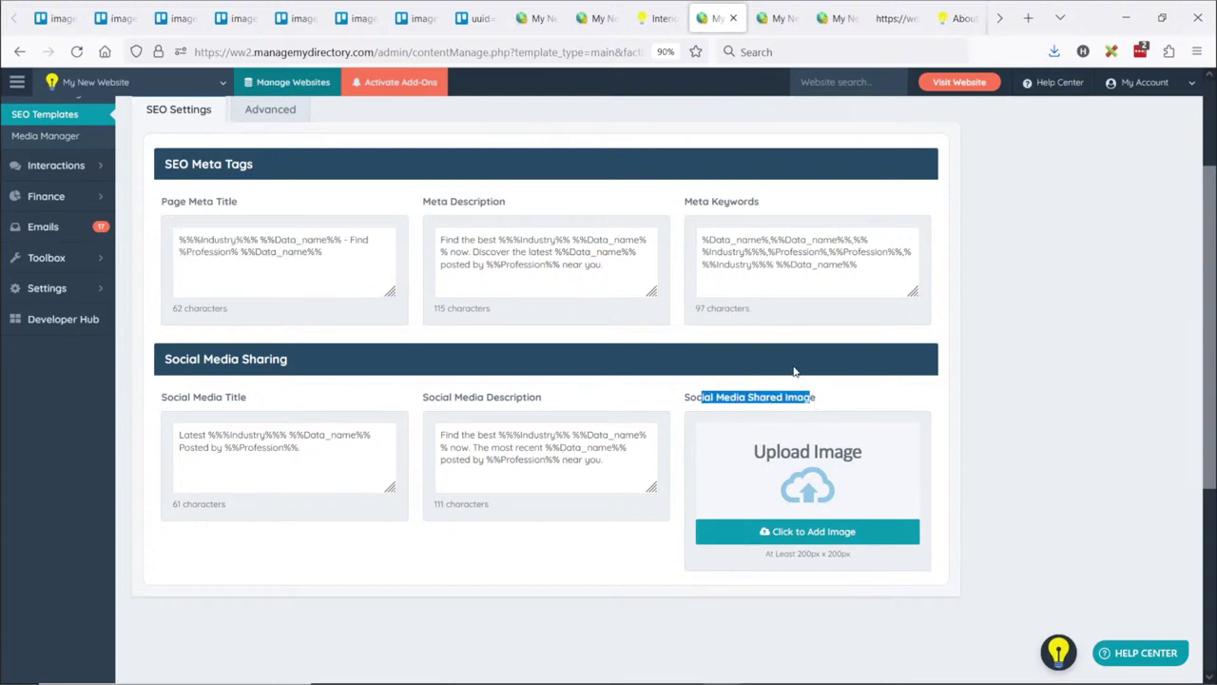
Return to the live website, open the member search results and search by location for Los Angeles, CA
click(664, 19)
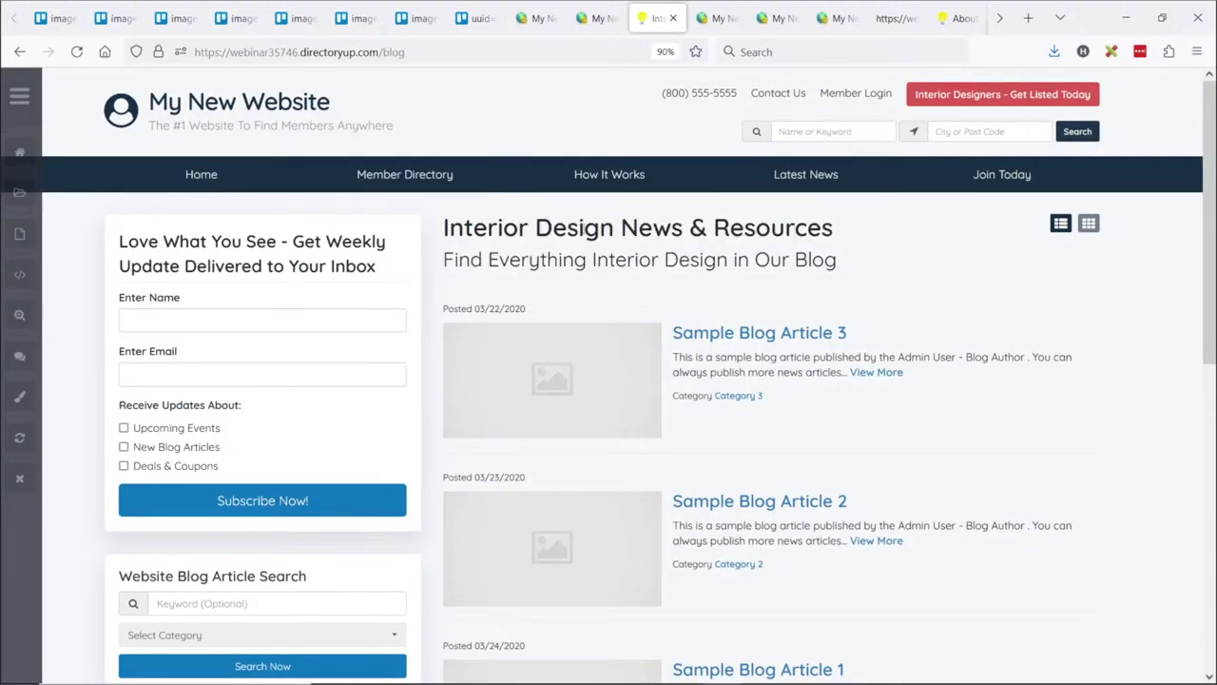
key(alt+Tab)
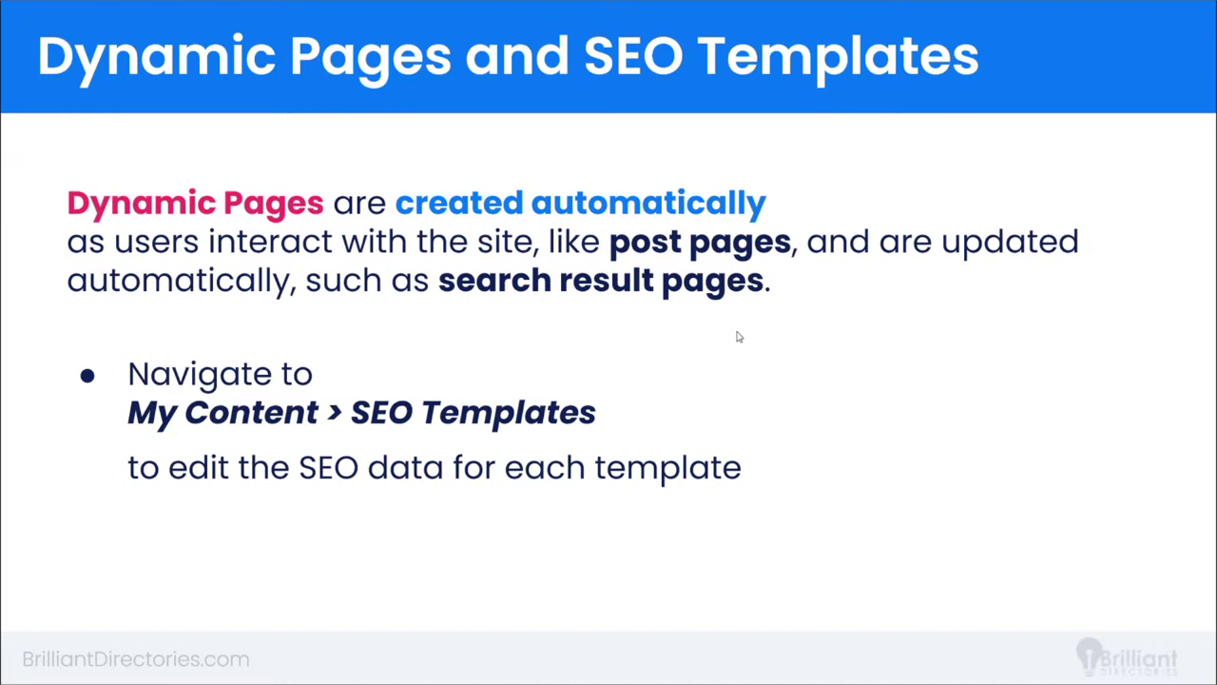
click(771, 328)
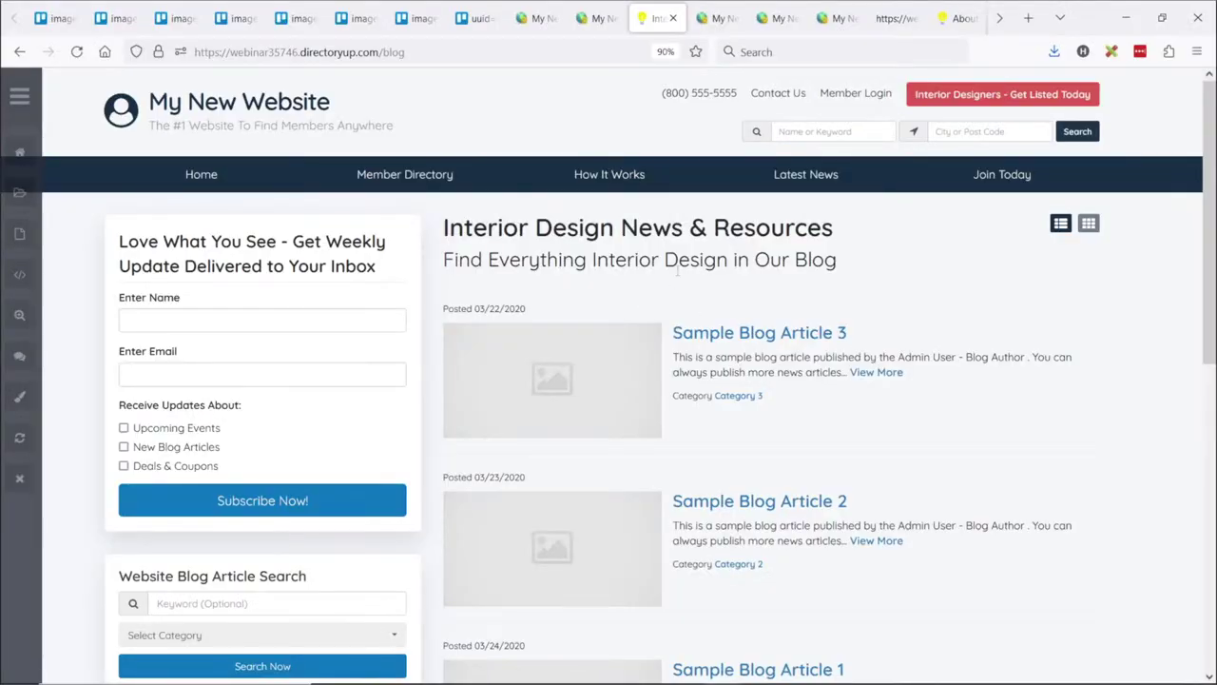
click(1073, 134)
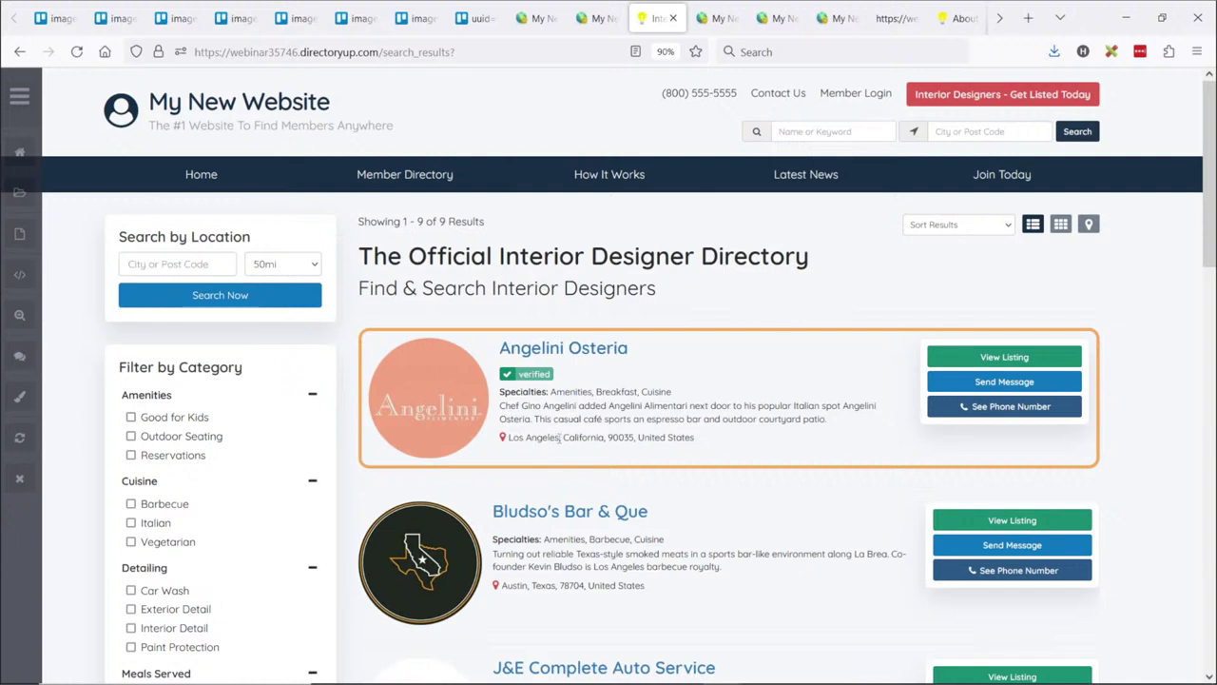
drag(559, 436, 181, 263)
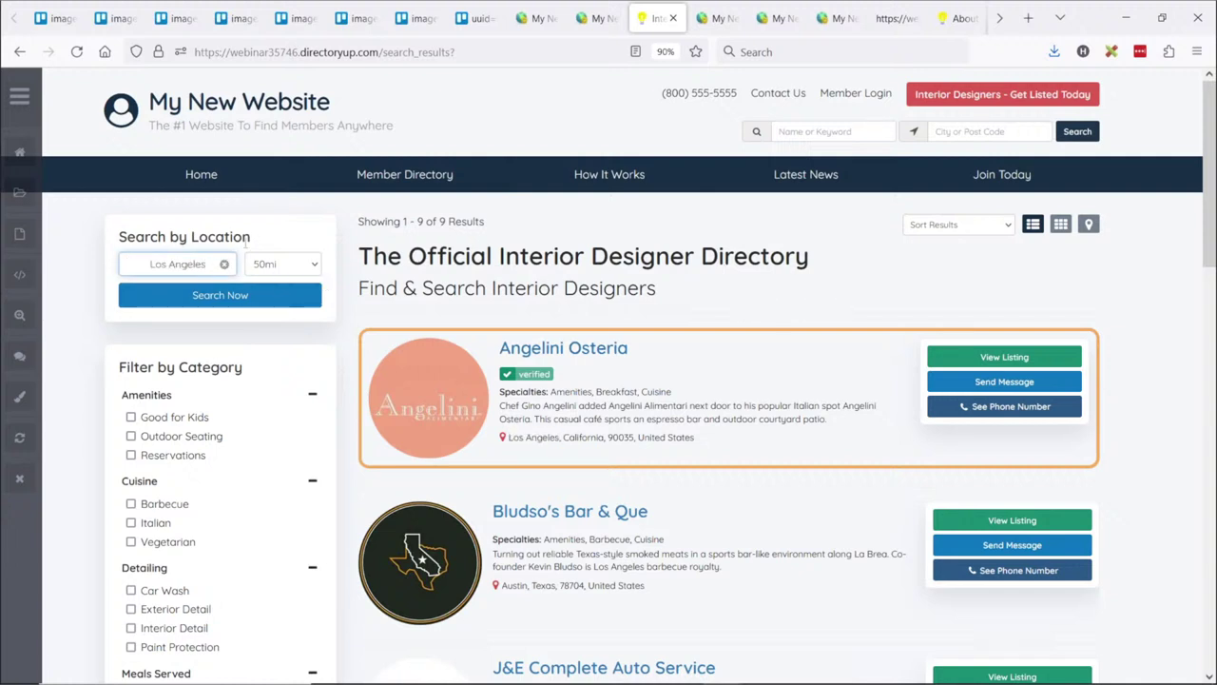
click(187, 284)
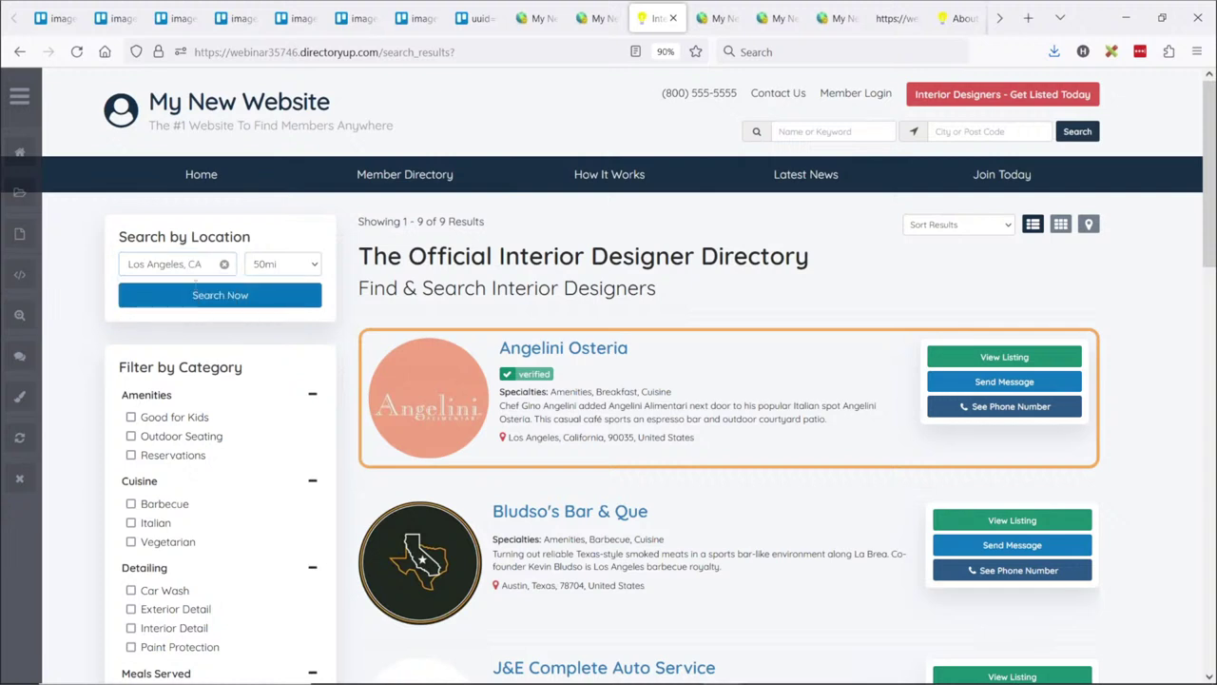
click(259, 296)
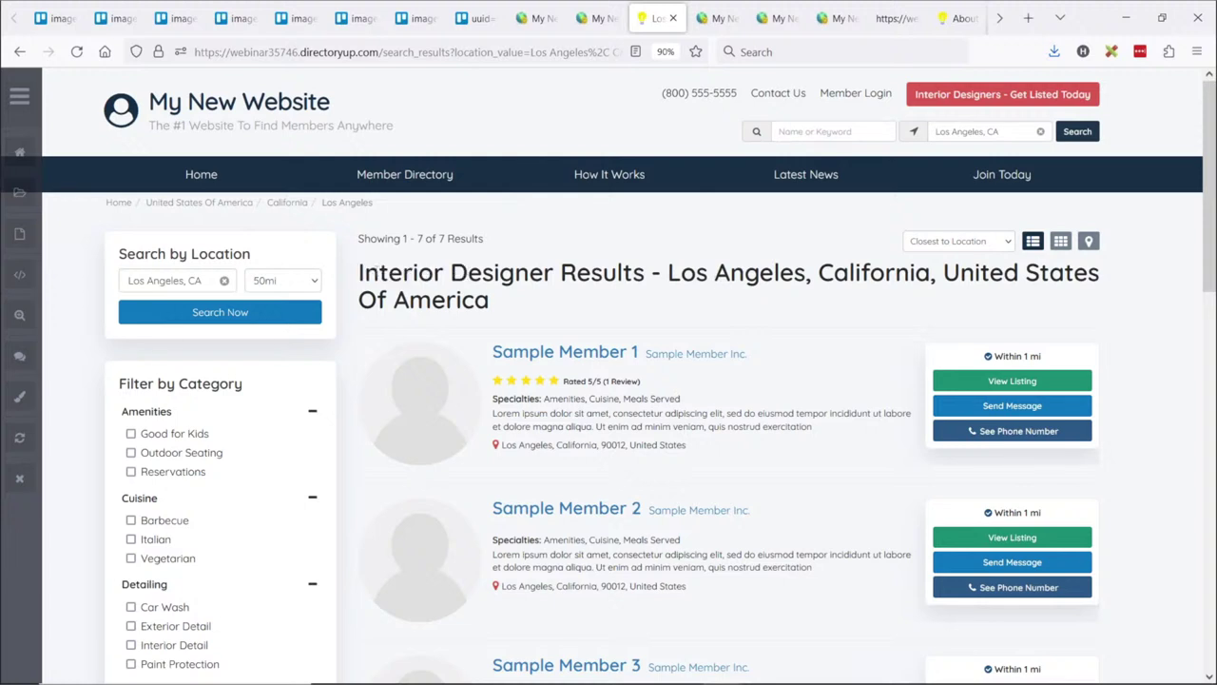
Examine how the Los Angeles results page title combines profession, results wording, city, state and country
drag(361, 278, 469, 276)
click(470, 276)
drag(498, 291, 386, 274)
click(563, 286)
drag(932, 278, 934, 299)
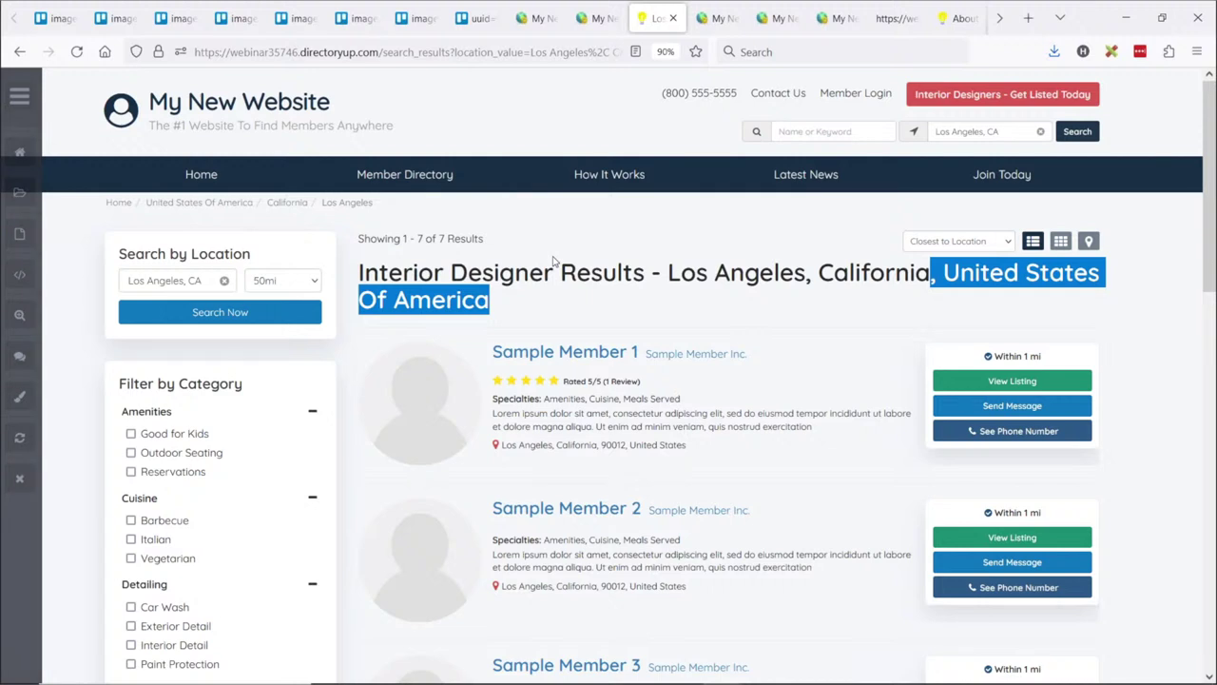
Open the SEO template behind this results page and customize Search Results - Members - Country / State / City
click(19, 95)
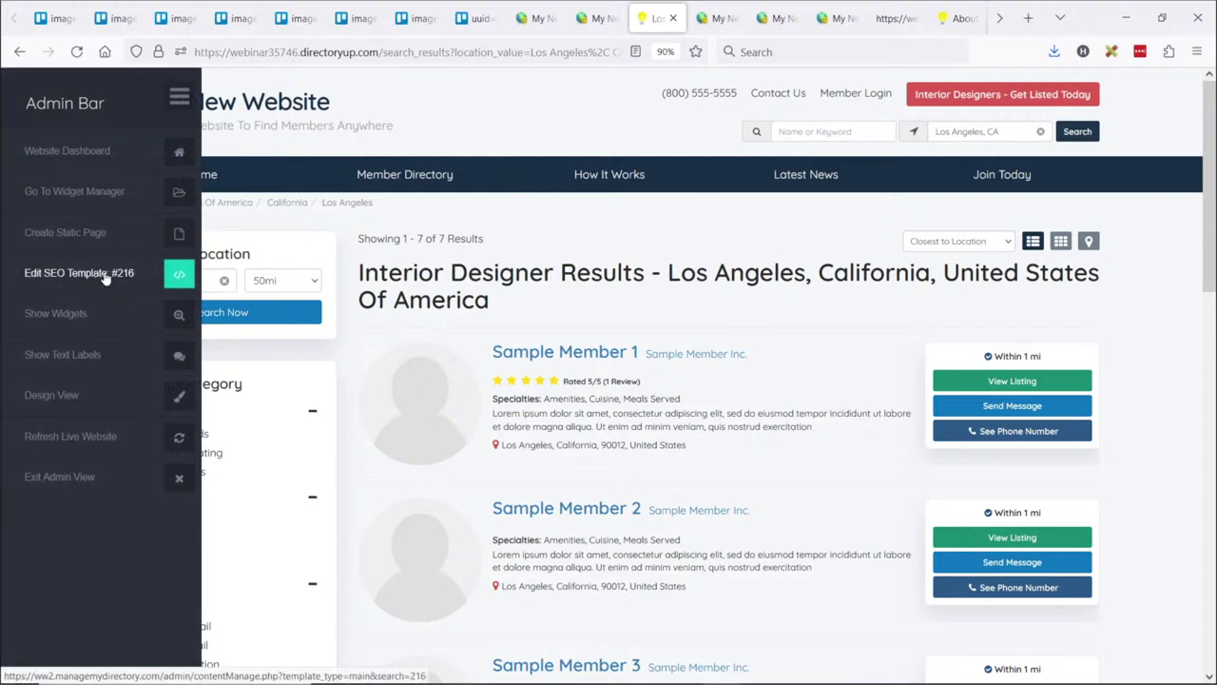
click(177, 278)
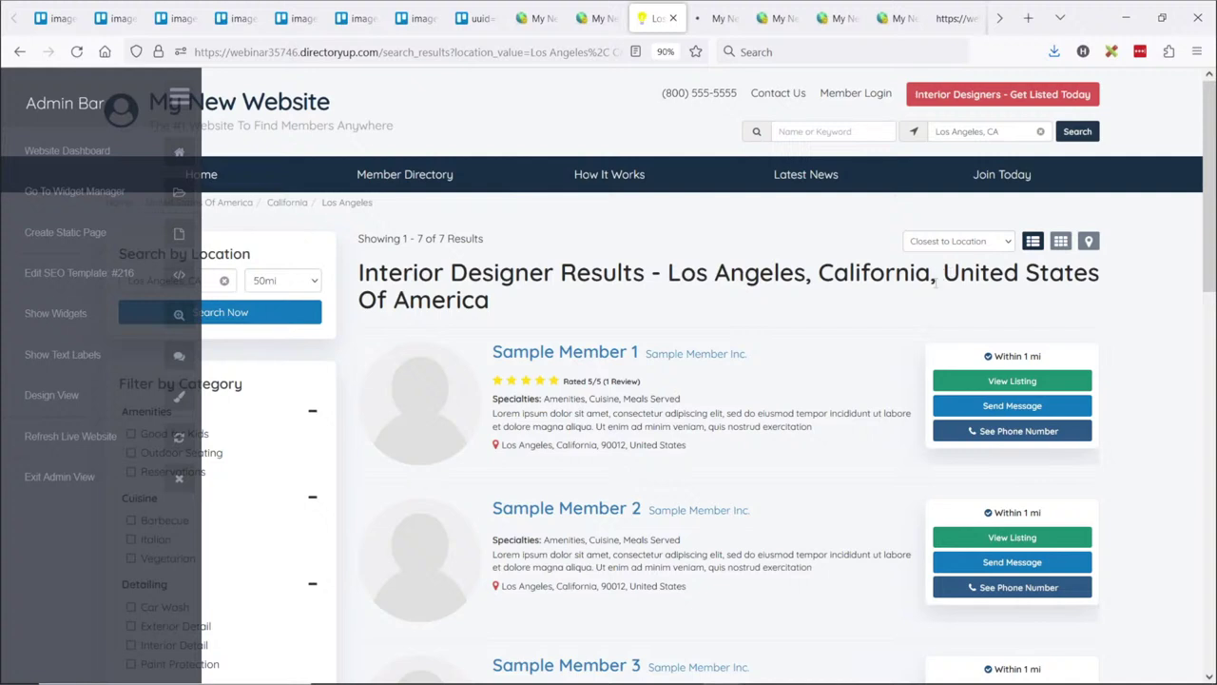
key(ctrl+Tab)
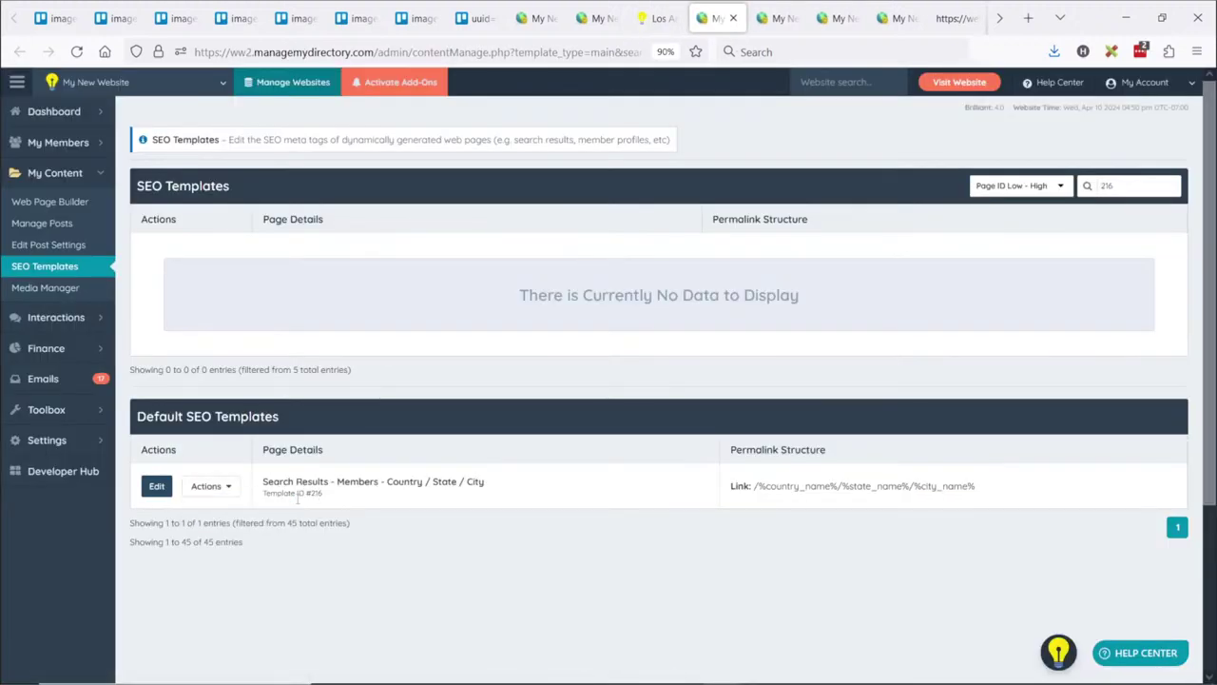
drag(278, 482, 400, 482)
click(355, 490)
click(386, 485)
click(205, 486)
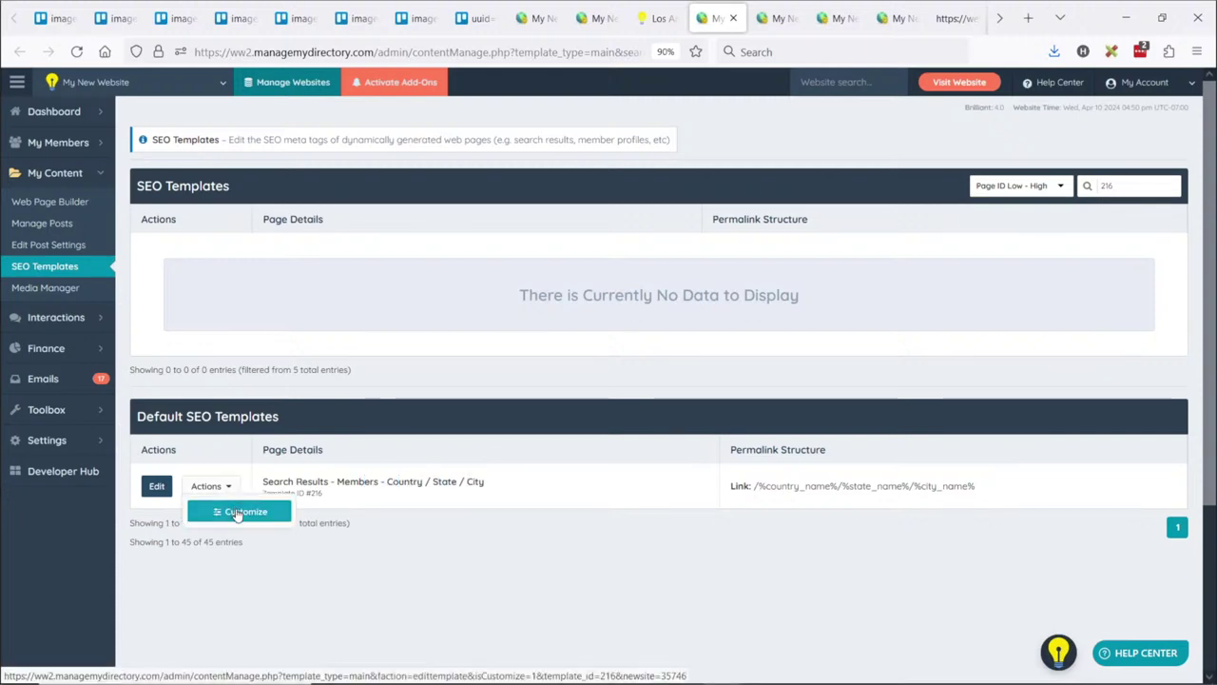
click(238, 511)
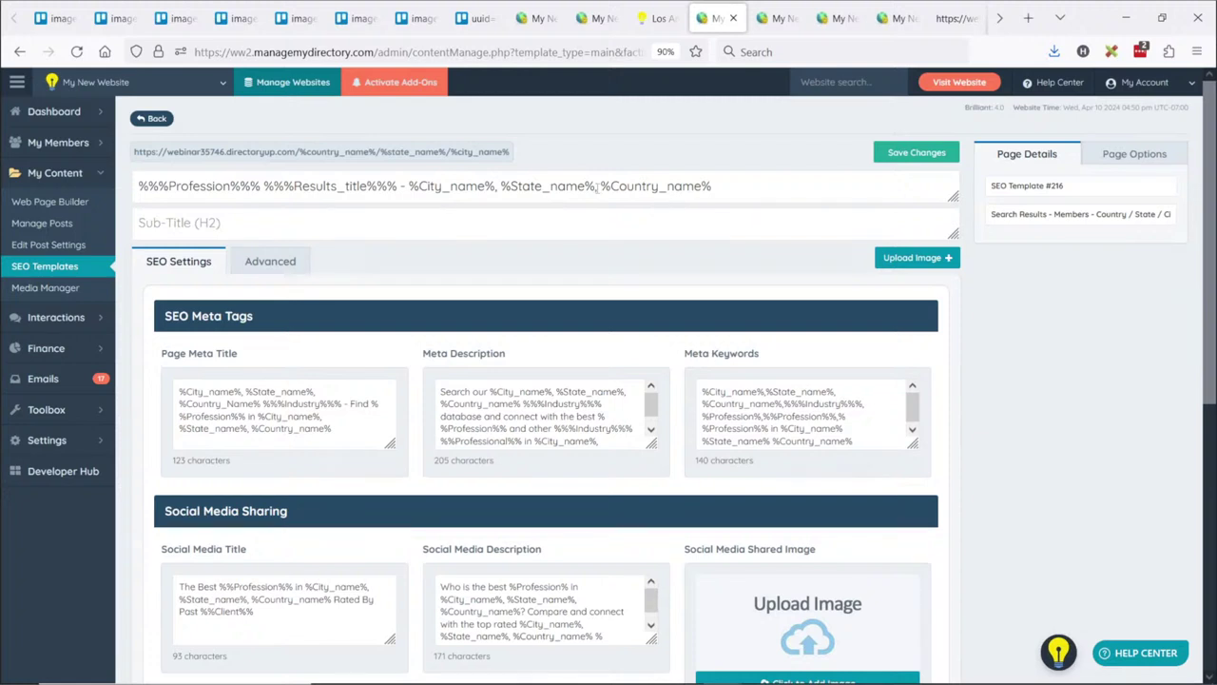
Remove the %Country_name% variable from the H1 title and move %%%Results_title%%% in front of %%%Profession%%%
drag(597, 187, 730, 181)
key(BackSpace)
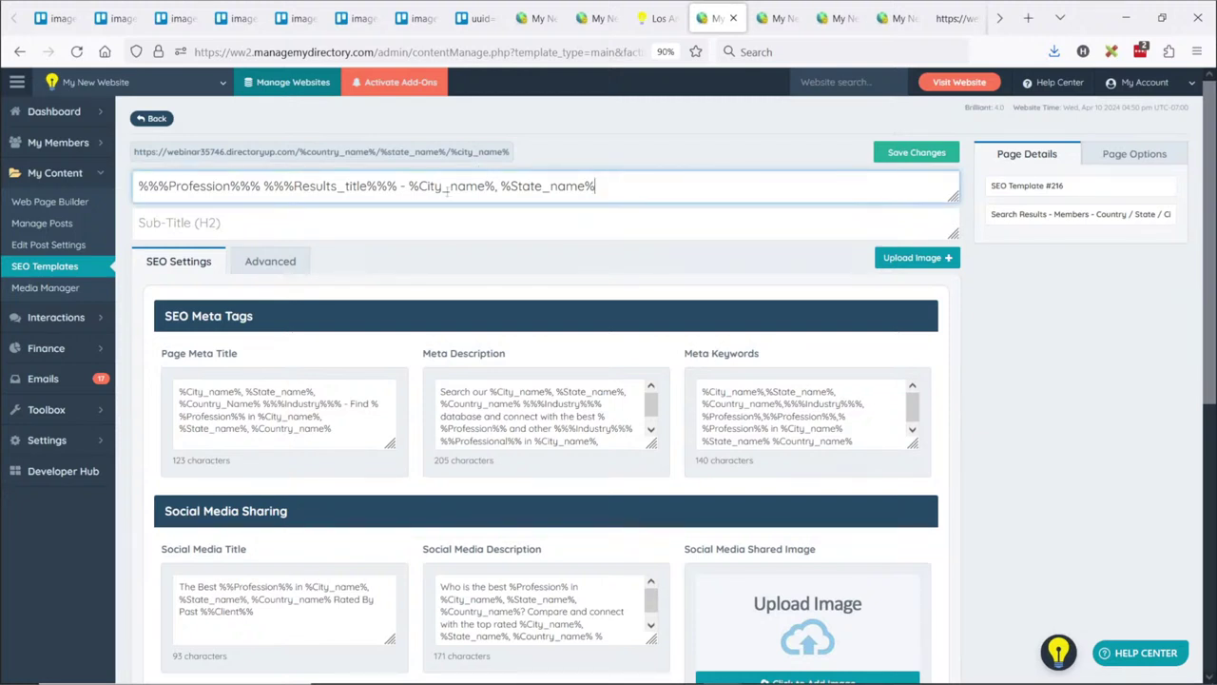
drag(398, 186, 263, 186)
key(ctrl+x)
click(140, 187)
key(ctrl+v)
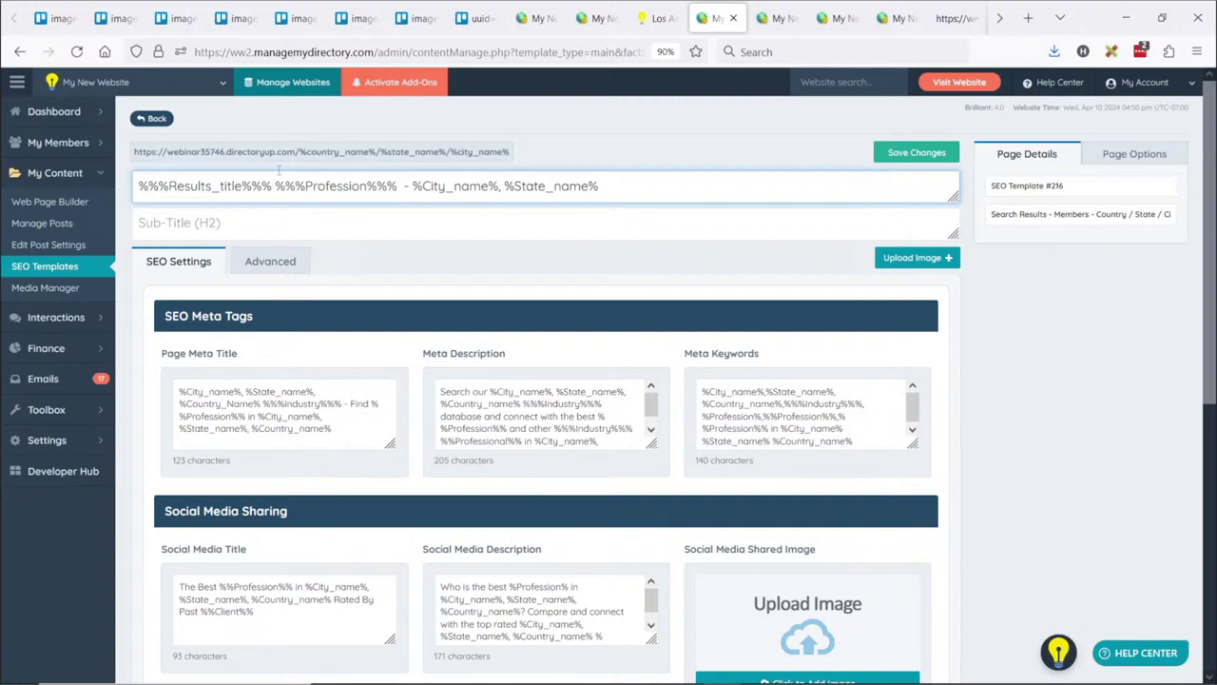
Insert "for" before %%%Profession%%%, replace the dash before %City_name% with "in", and save the template
text(for)
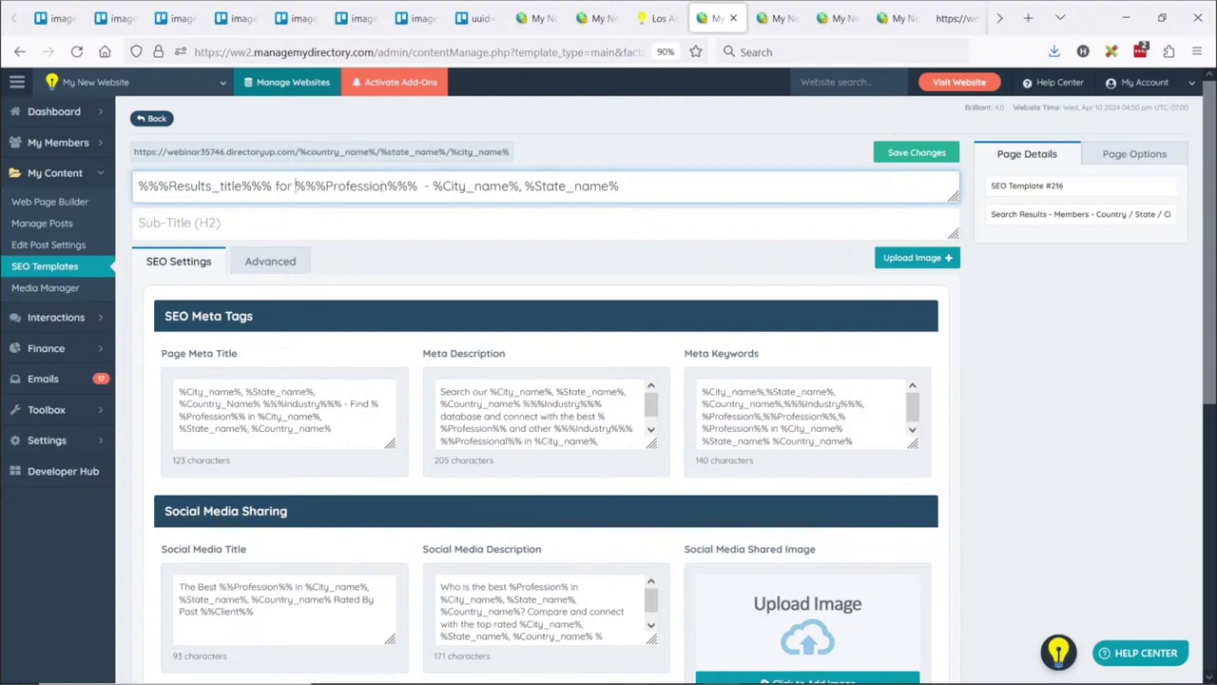
double_click(366, 186)
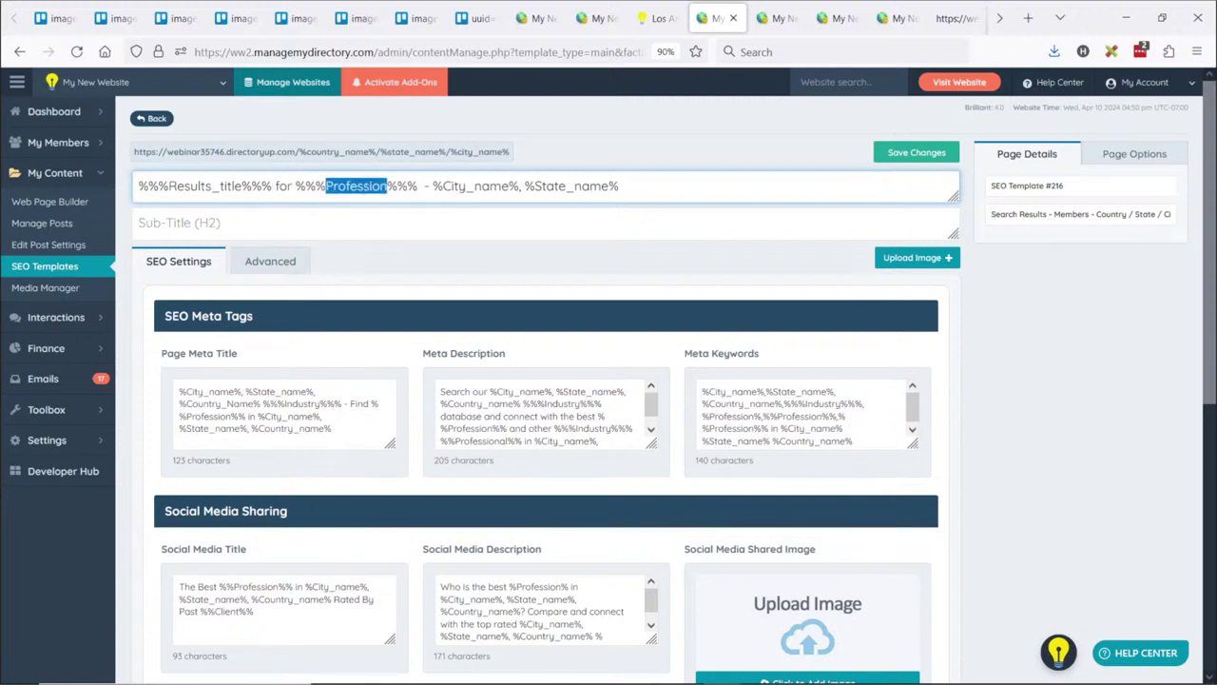
key(Right)
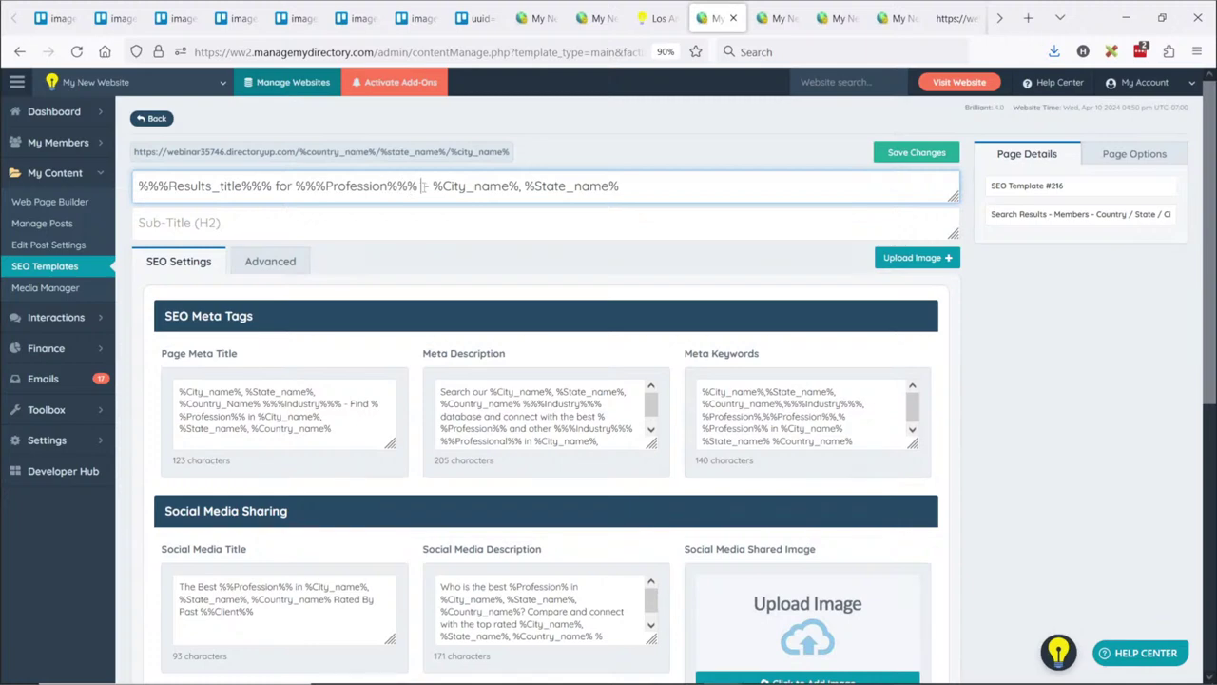
double_click(424, 187)
text(in)
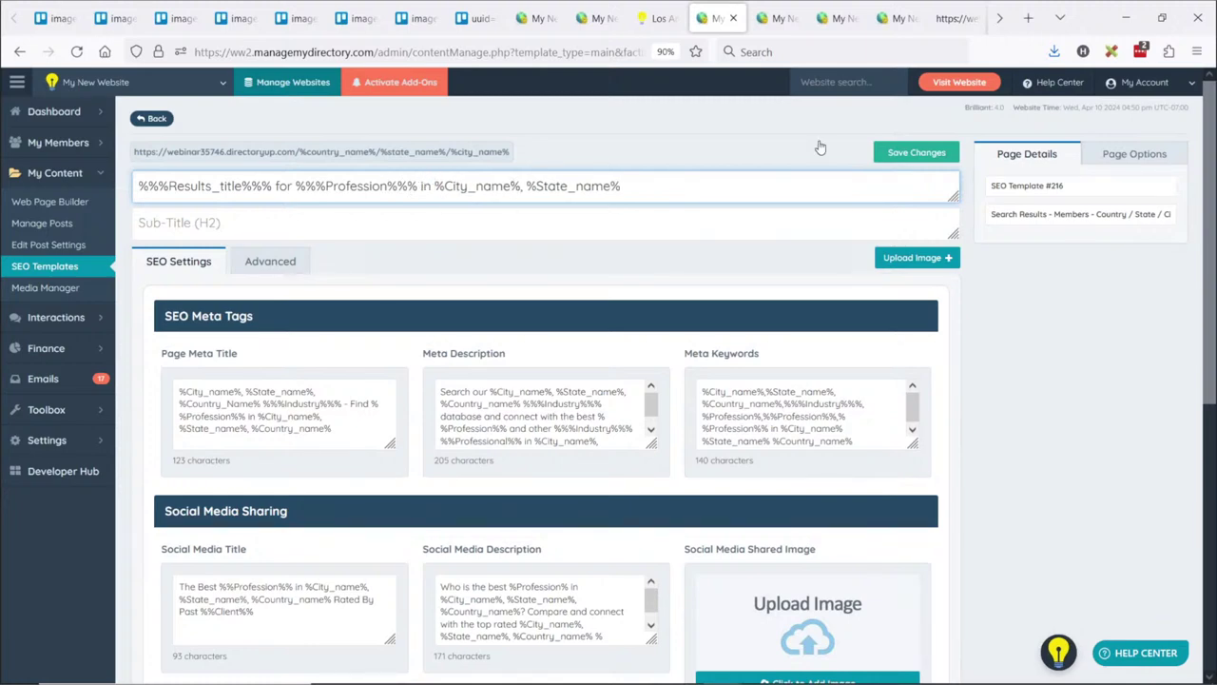
click(927, 154)
Duplicate the live Los Angeles results page in the browser and check its updated title
click(664, 18)
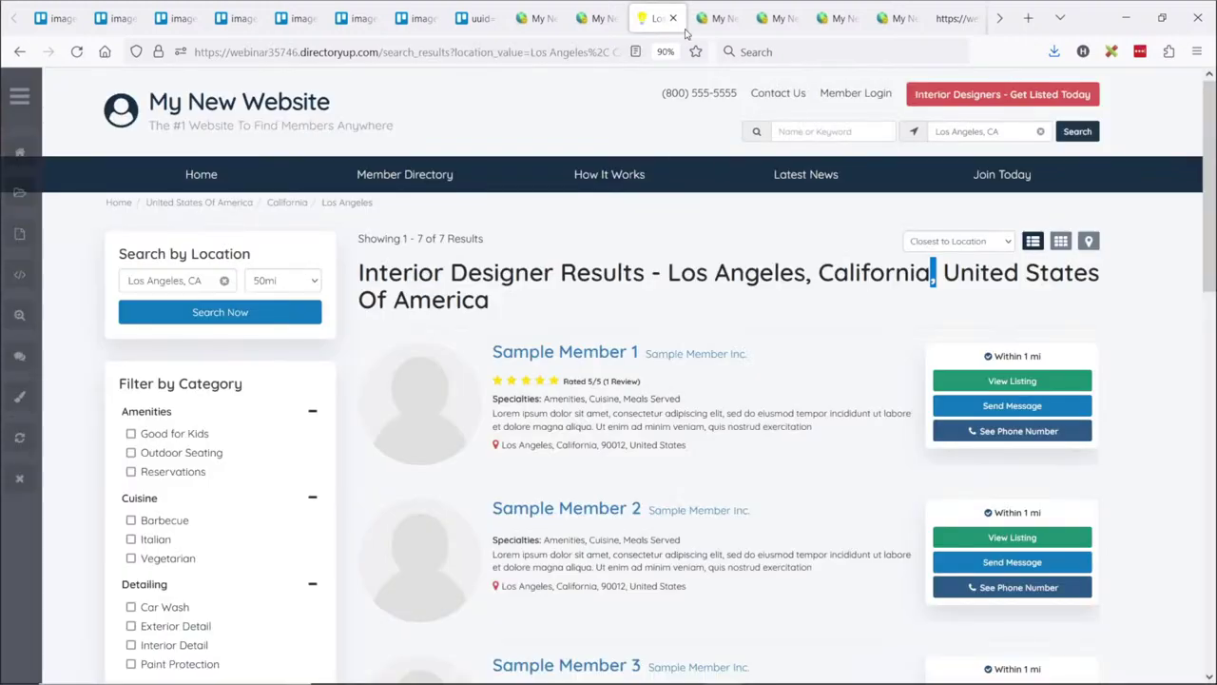
right_click(665, 19)
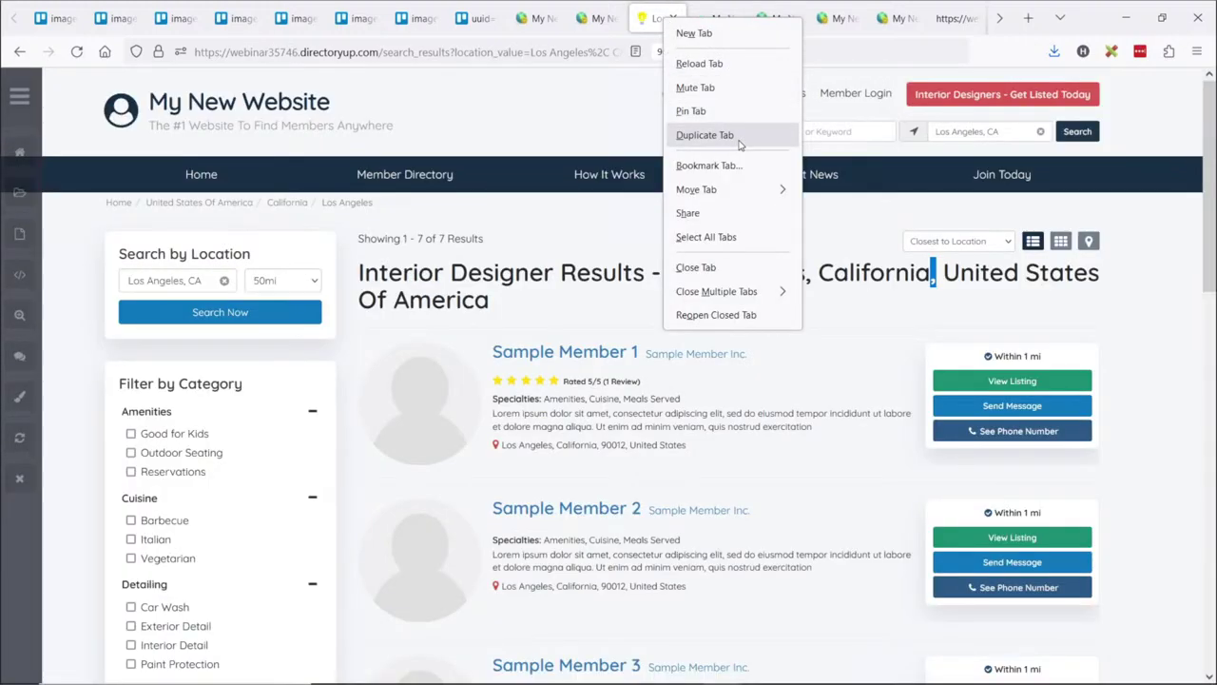
click(743, 142)
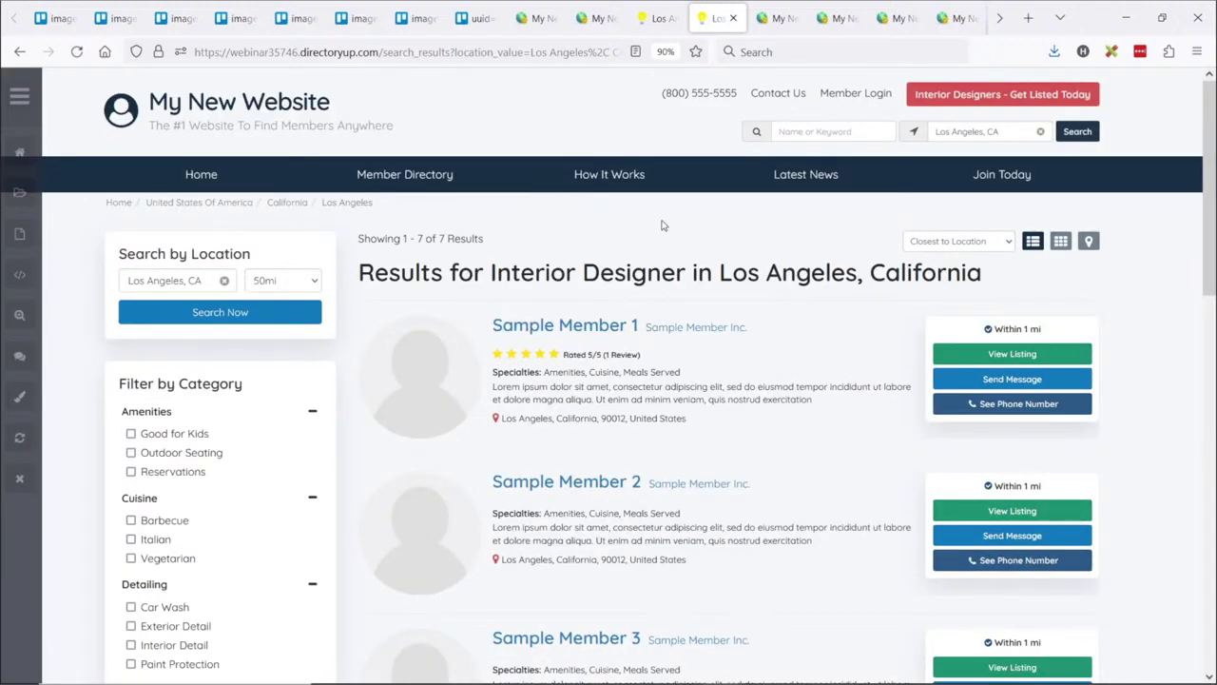
drag(418, 273, 761, 272)
click(761, 273)
Reopen the customized Country / State / City template, change the profession variable in the H1 title to %%Profession%%, and save
click(602, 18)
click(538, 18)
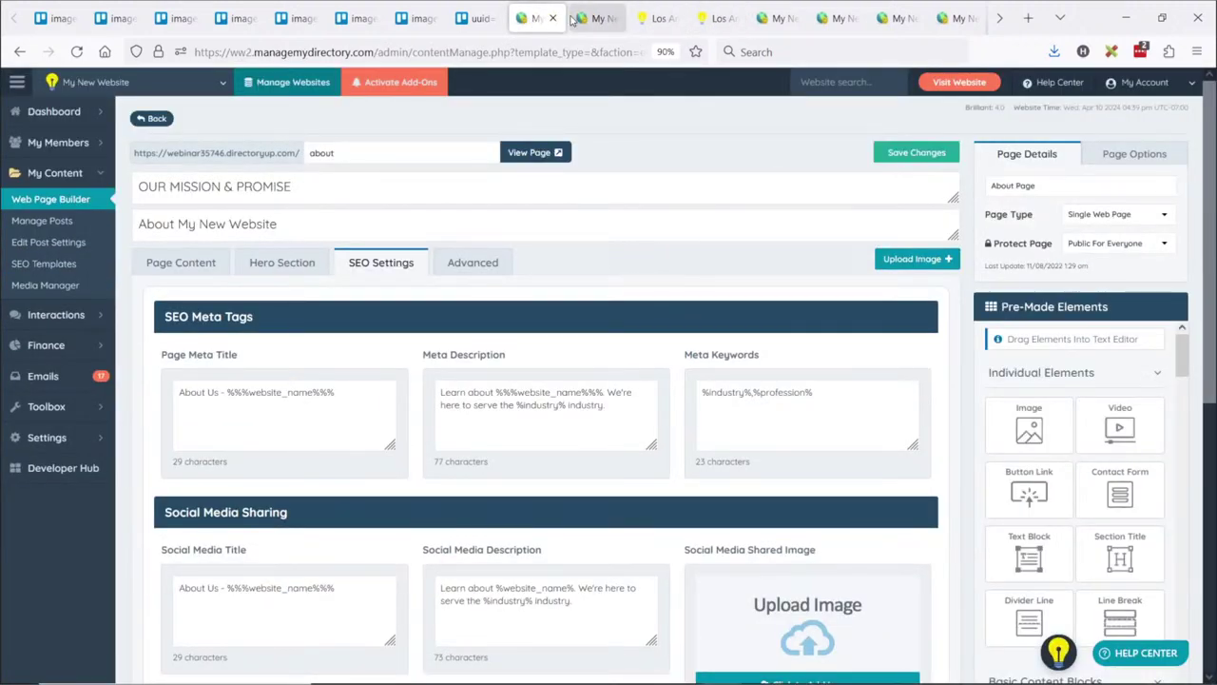
click(762, 17)
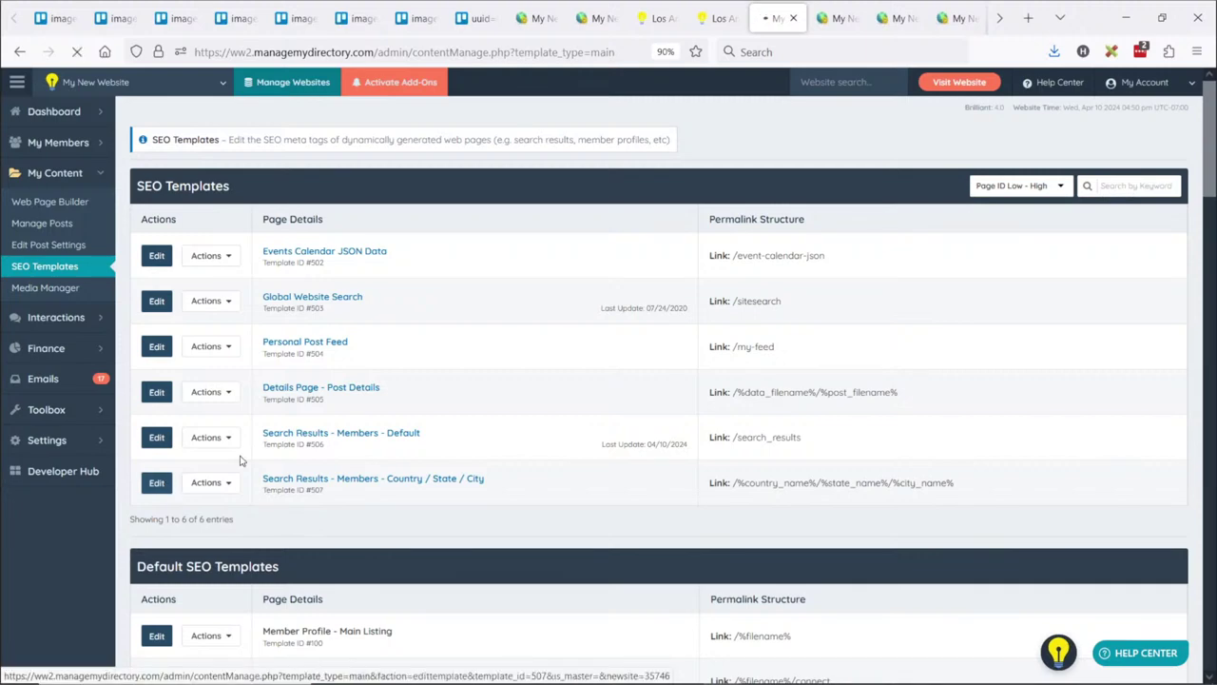
click(348, 377)
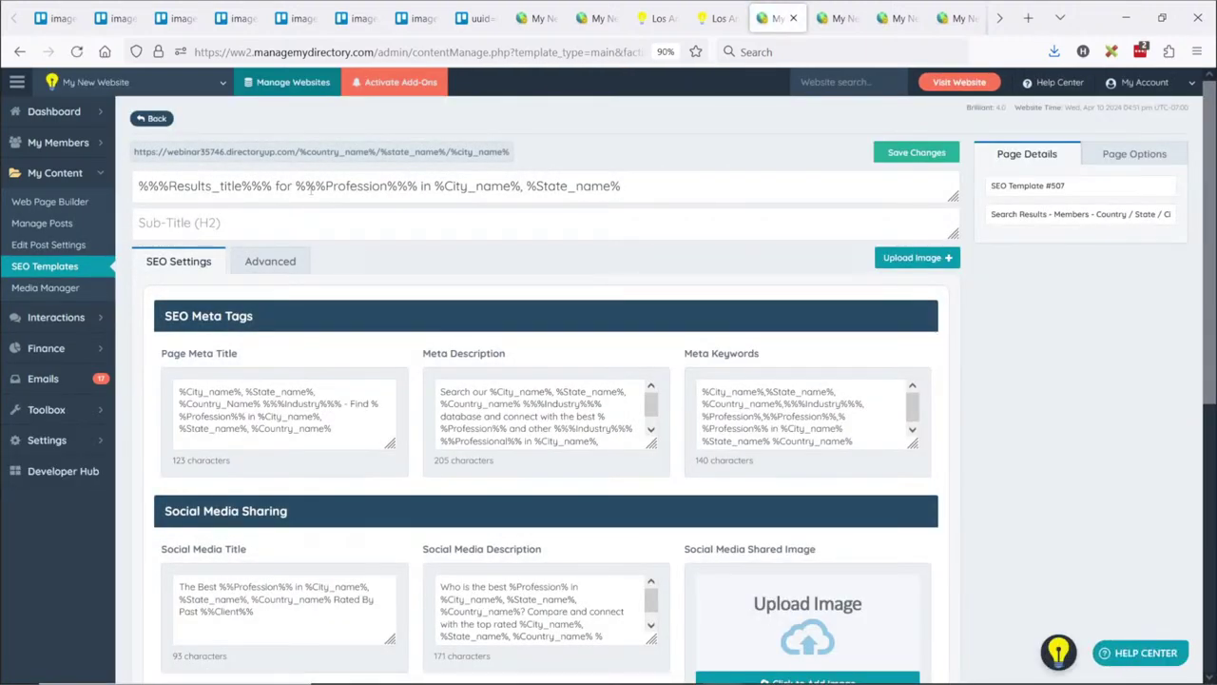
click(302, 190)
key(BackSpace)
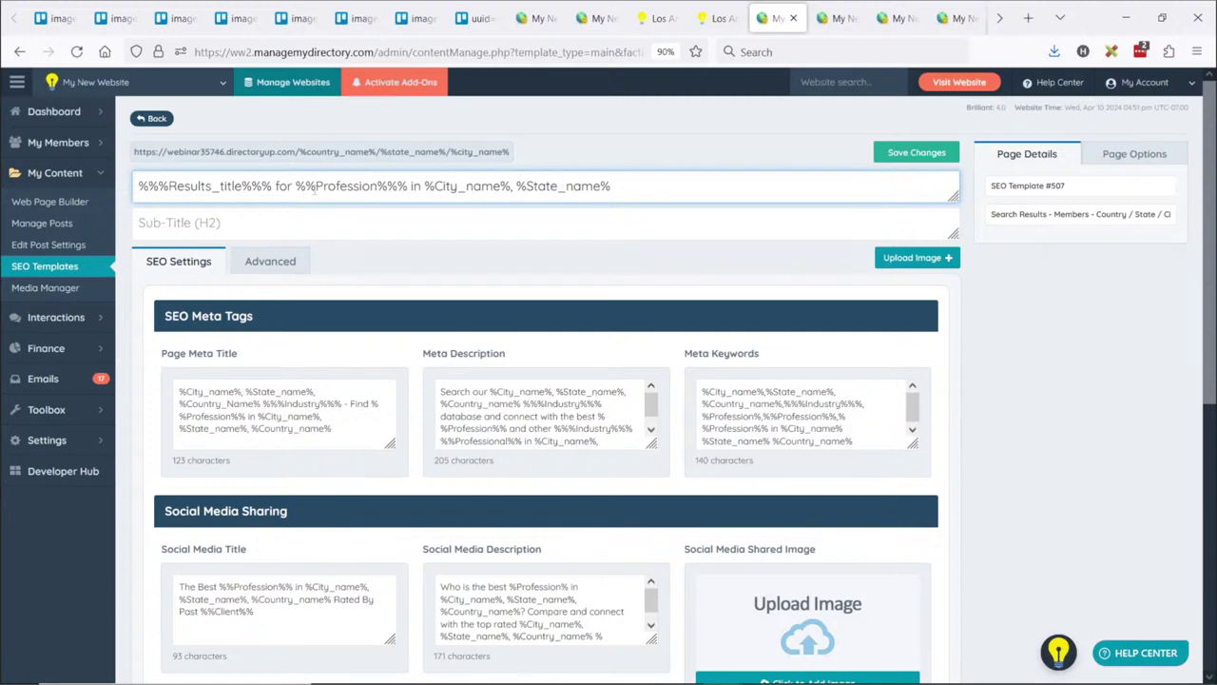
key(BackSpace)
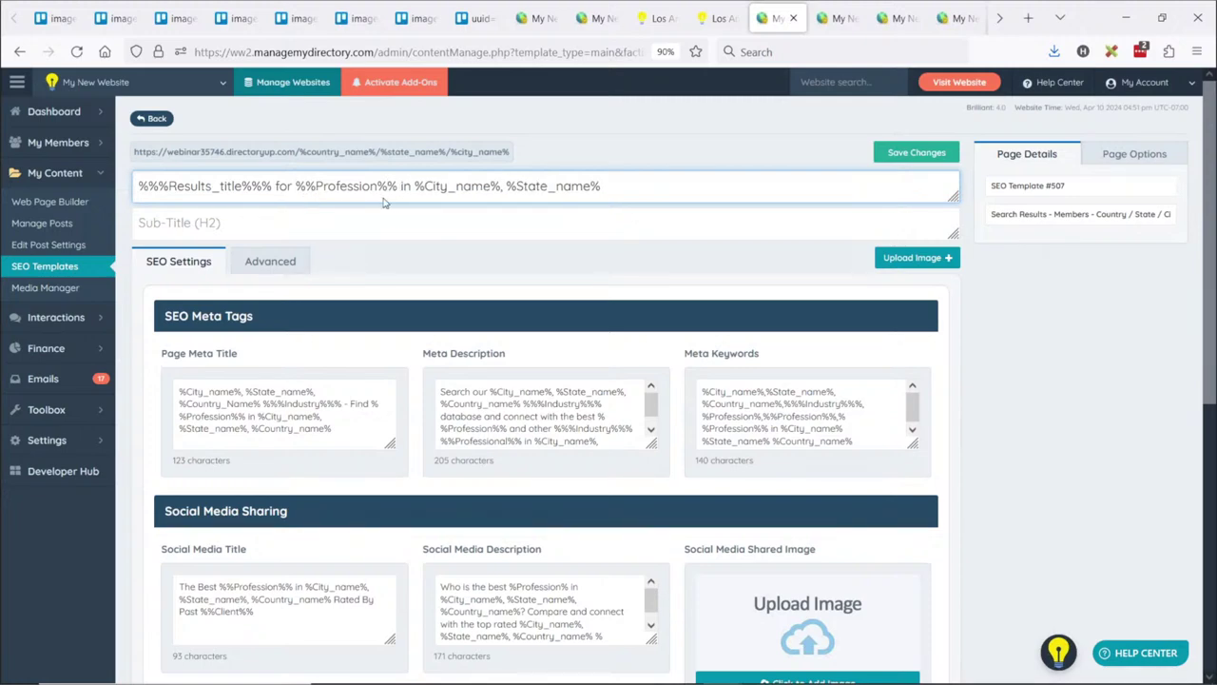
click(903, 154)
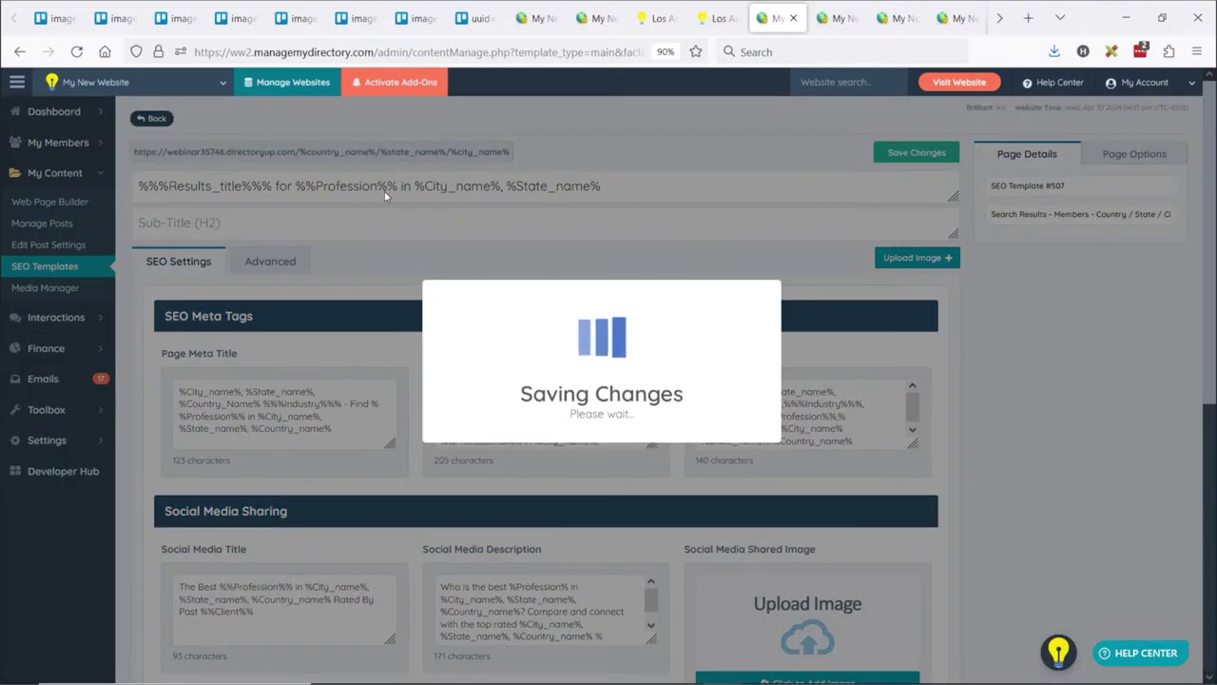
Reload the live Los Angeles results page and check the profession wording in its title
click(719, 15)
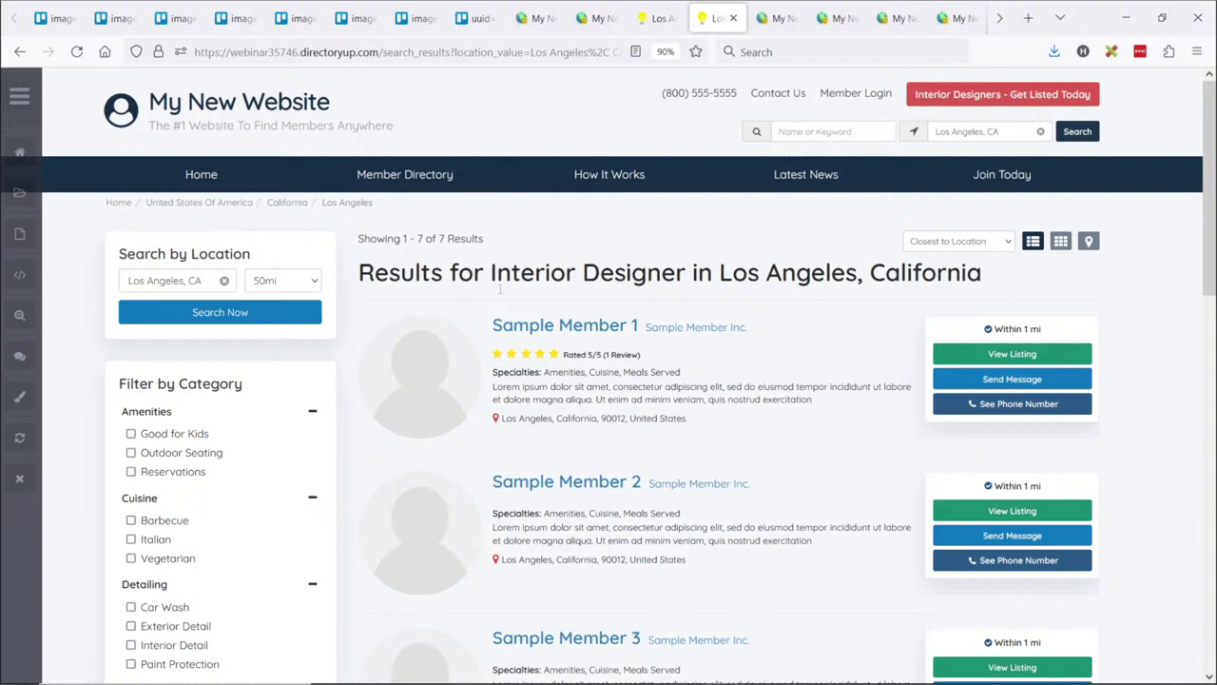
click(76, 51)
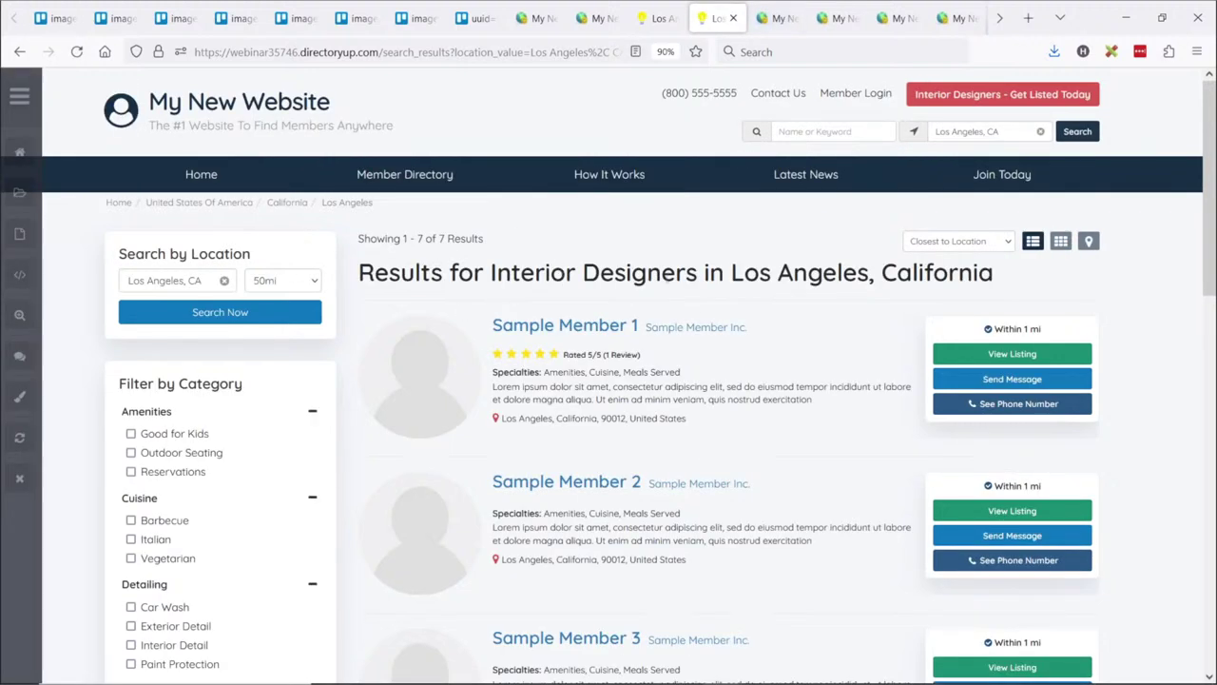
mouse_move(697, 272)
mouse_down()
mouse_move(630, 273)
mouse_move(697, 273)
mouse_up()
drag(993, 273, 400, 273)
click(1019, 282)
Return to the Country / State / City SEO template and enlarge the Page Meta Title box to examine its location variables
click(770, 18)
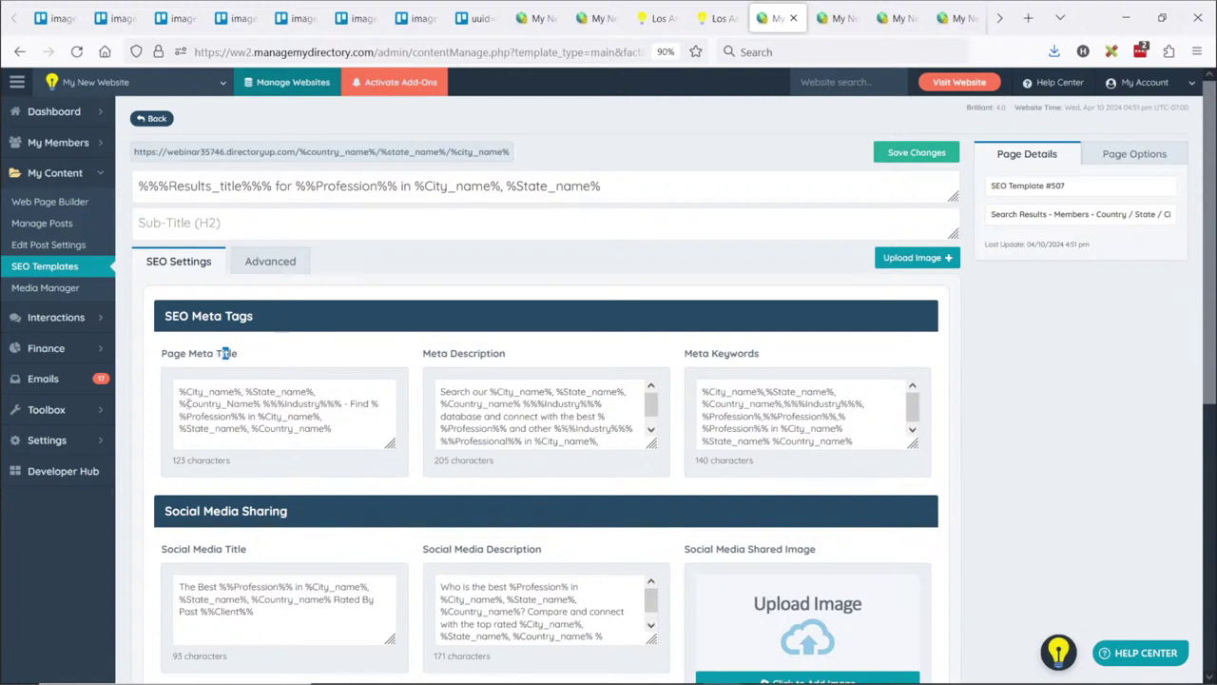
drag(179, 391, 393, 511)
click(390, 451)
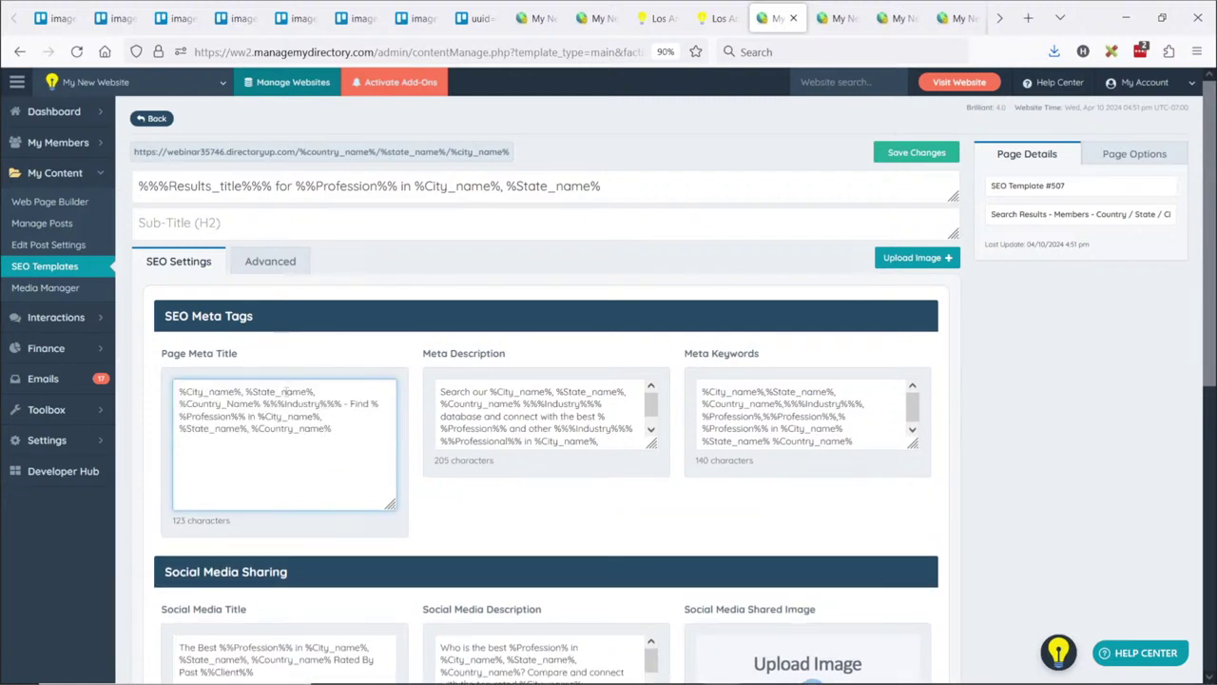
drag(261, 403, 162, 404)
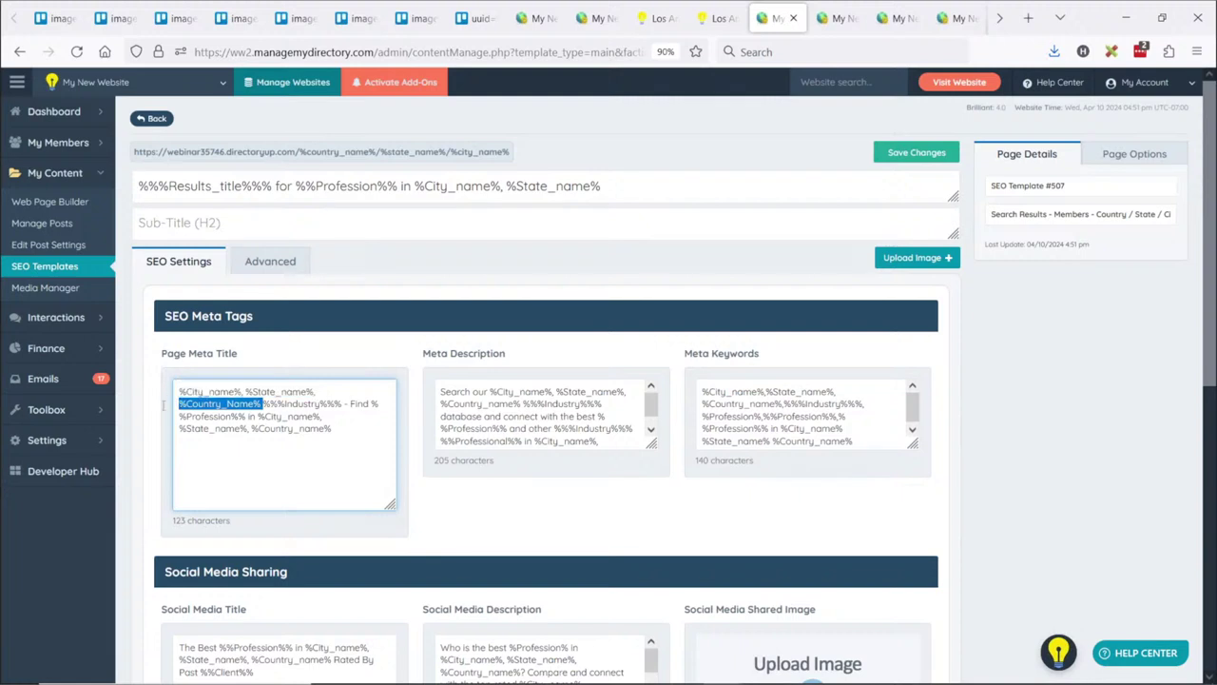
click(248, 442)
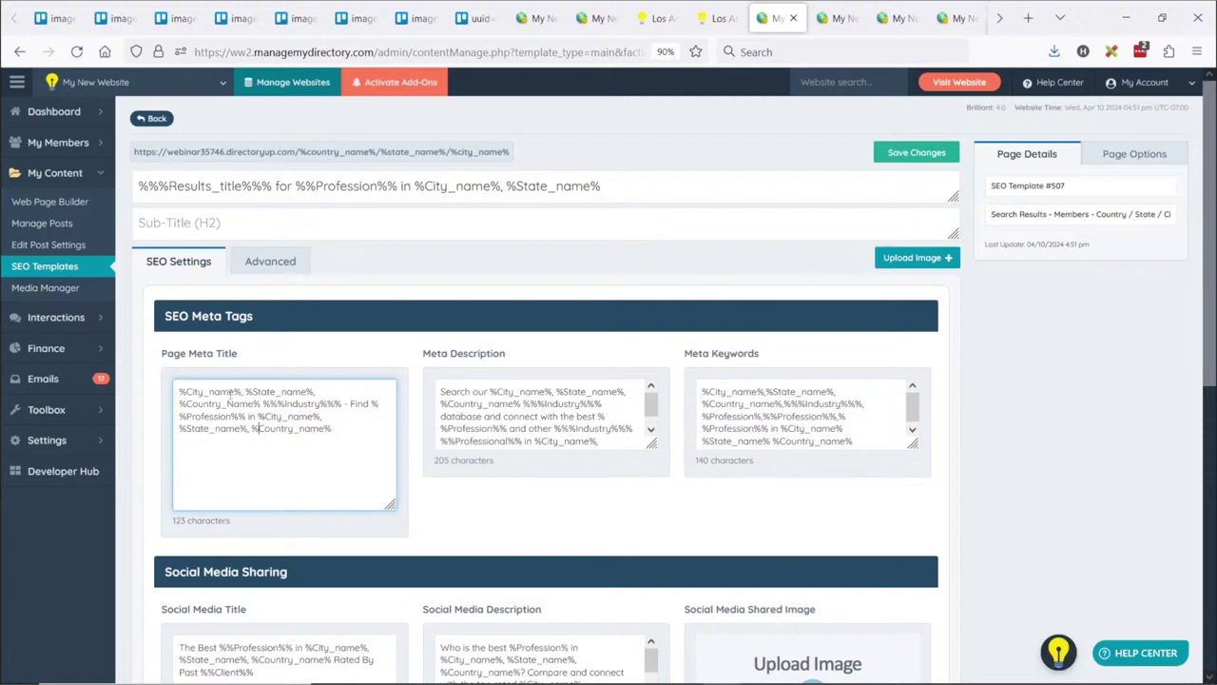
Append "- Interior Designer Direcotry" to the Page Meta Title, correcting the spelling of "Designer"
click(358, 433)
text(- )
text(Interior Desgigner Direcot)
text(ry)
click(257, 440)
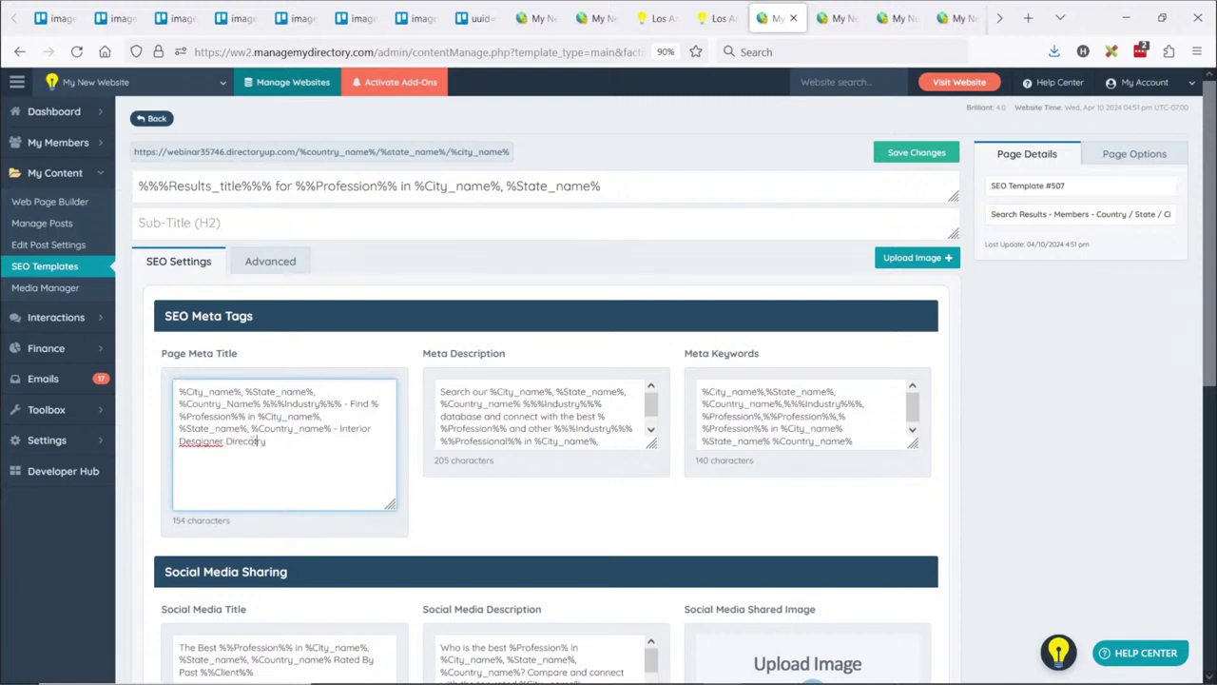
right_click(209, 443)
click(276, 53)
key(alt+Tab)
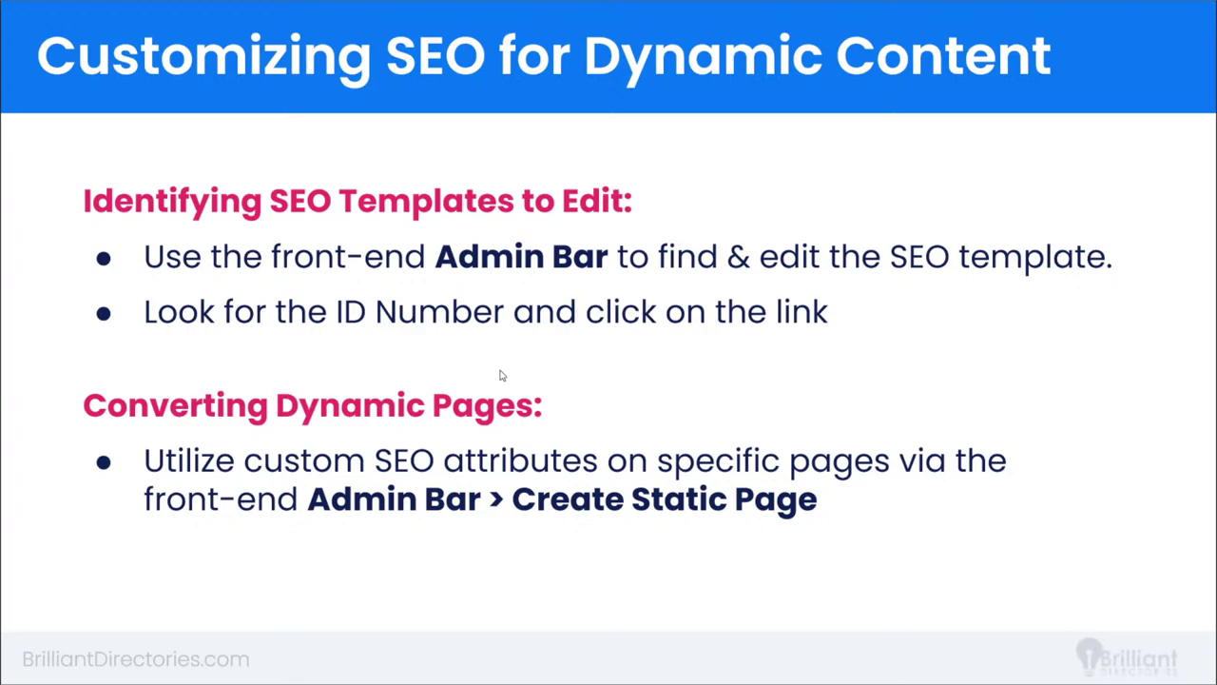
key(alt+Tab)
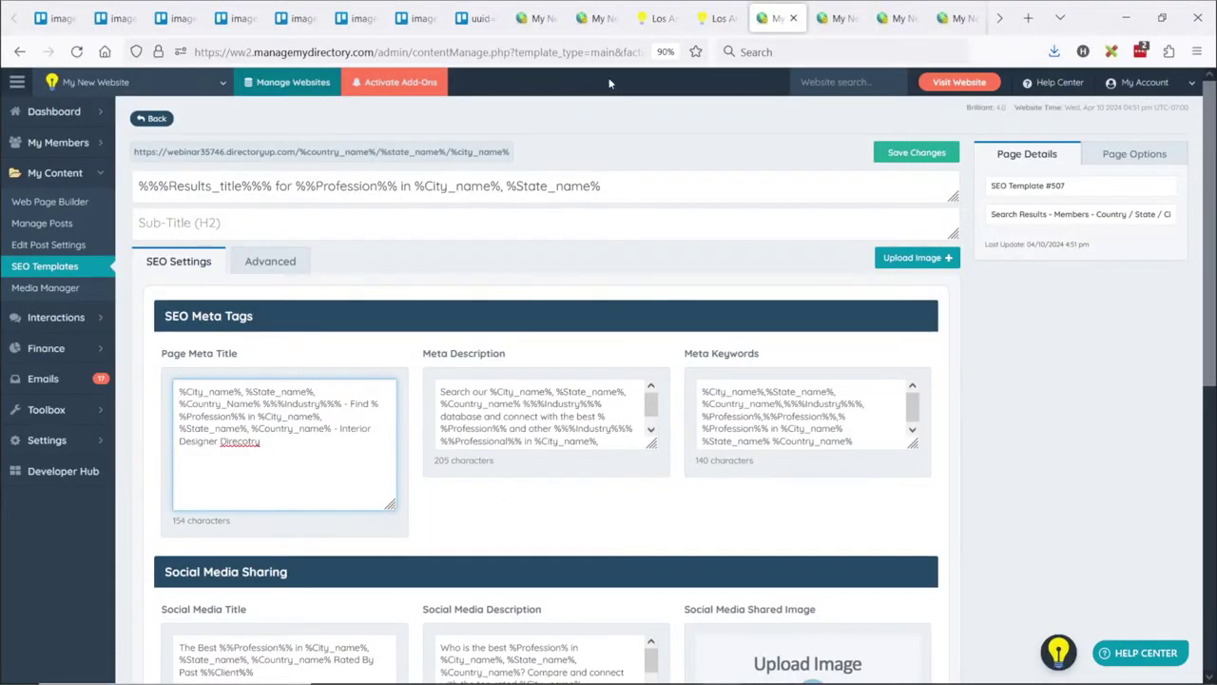
Go to the live Los Angeles results page and start a static page from it with Create Static Page
click(716, 18)
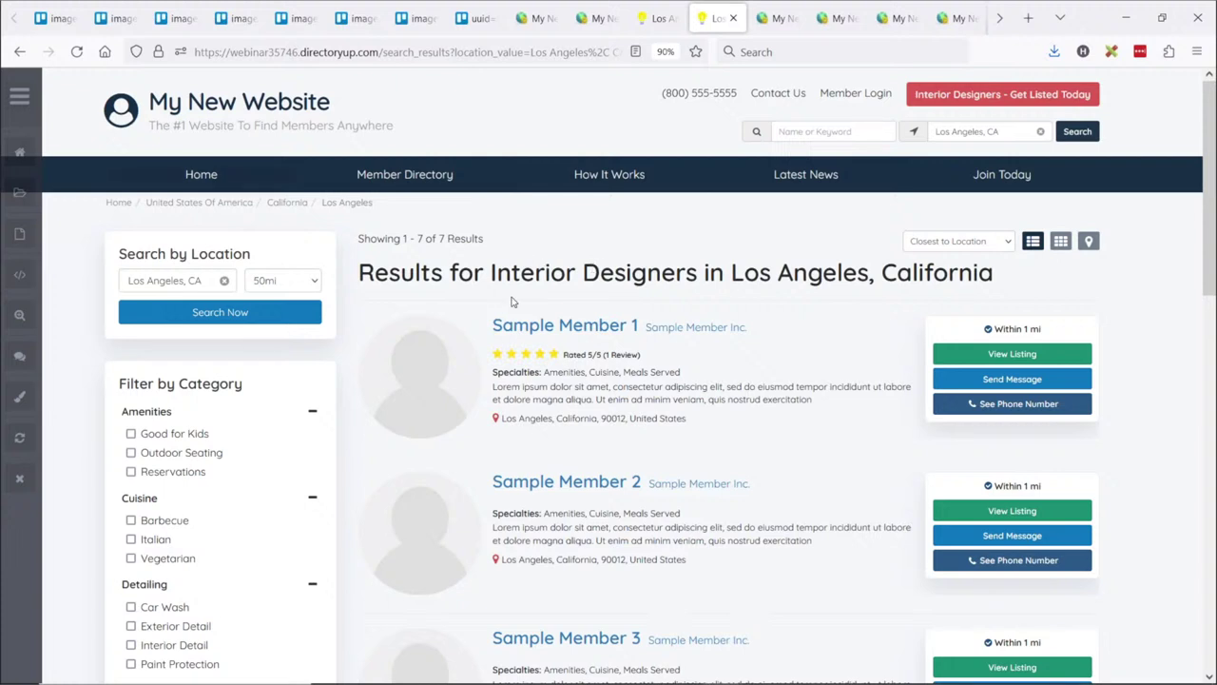
click(19, 95)
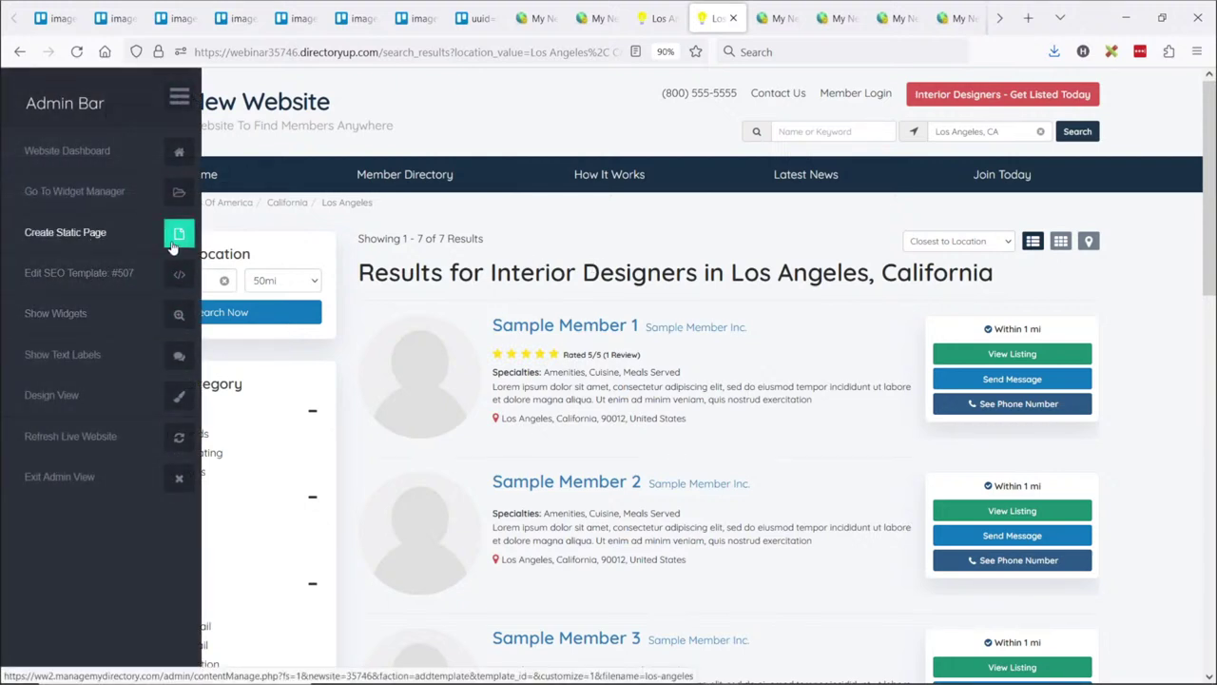
click(81, 244)
mouse_move(83, 234)
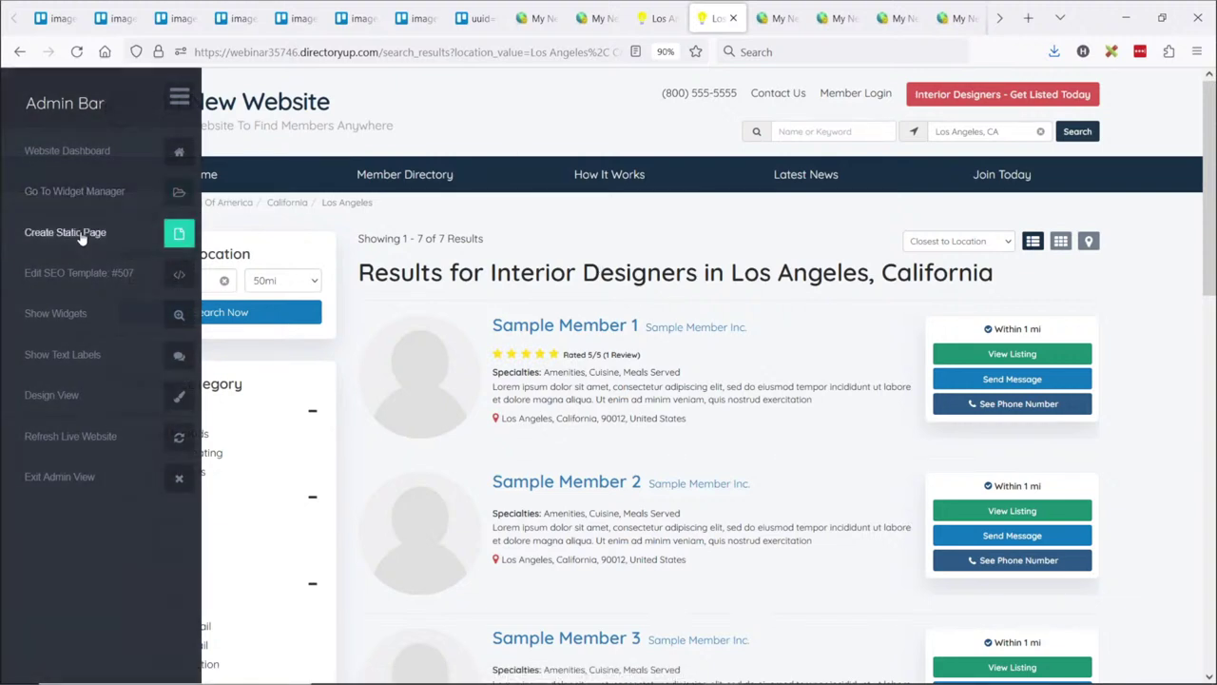
click(82, 241)
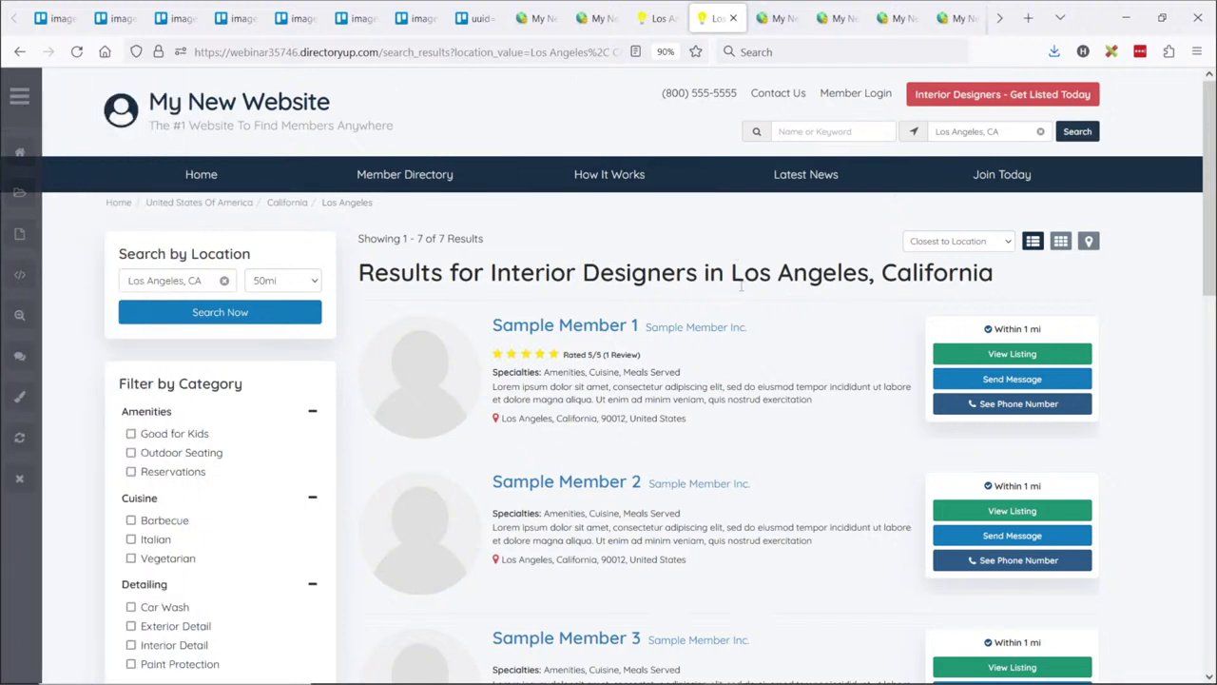
Examine the search parameters in the live Los Angeles results page's URL
drag(386, 52, 623, 53)
click(373, 47)
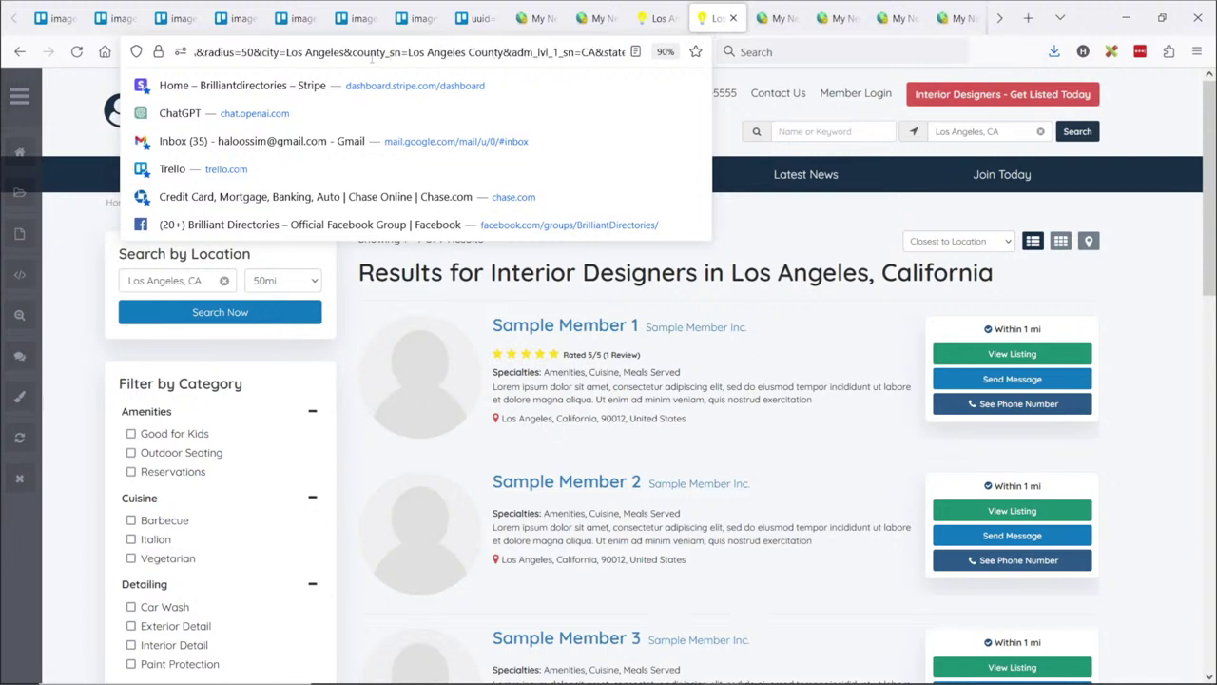
drag(382, 53, 199, 54)
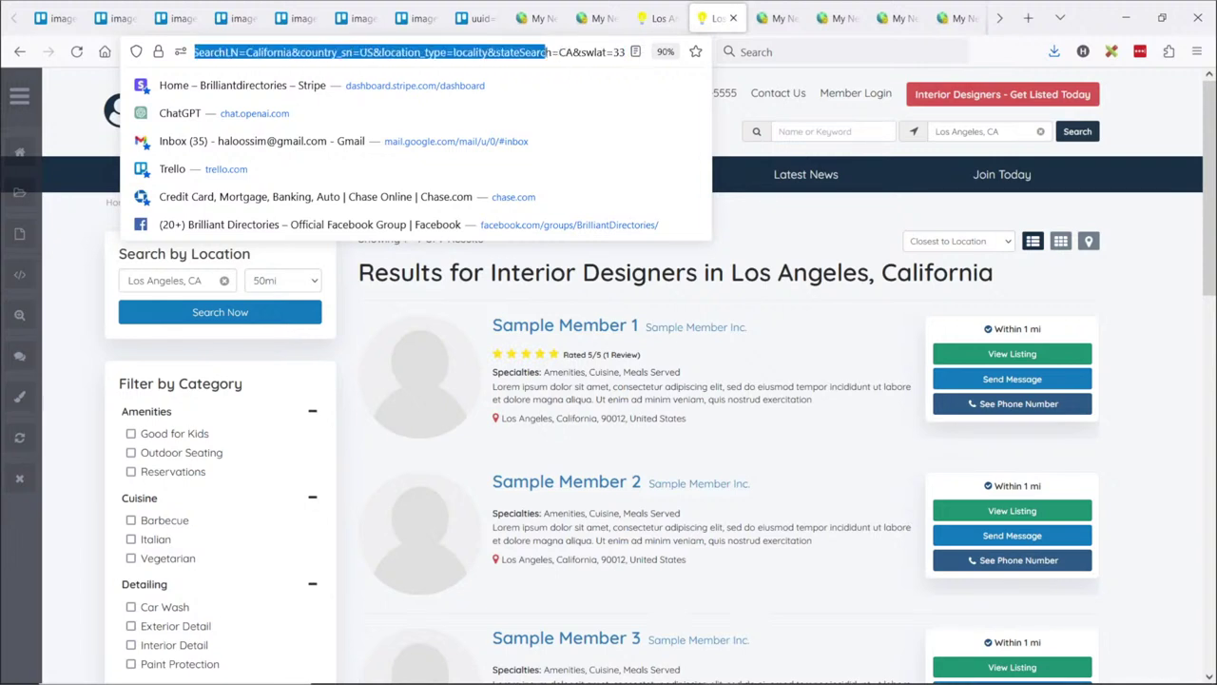
click(804, 258)
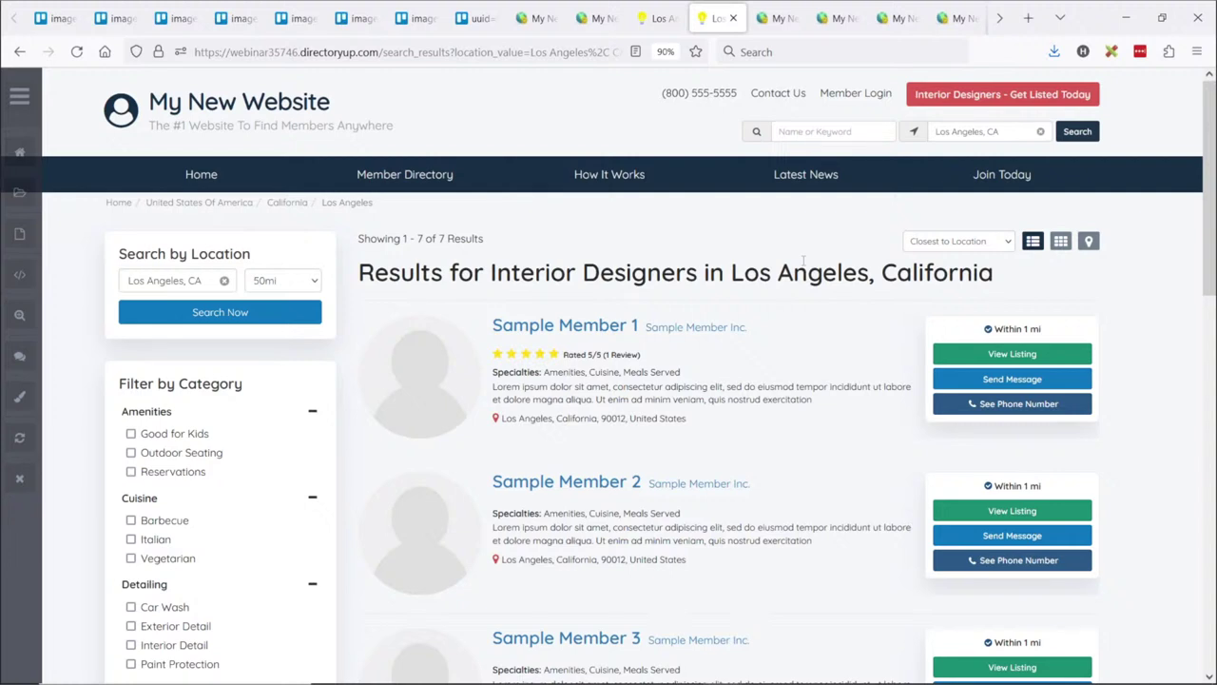
View the results page's source, search for "canon", and copy the los-angeles slug from the canonical URL
key(ctrl+u)
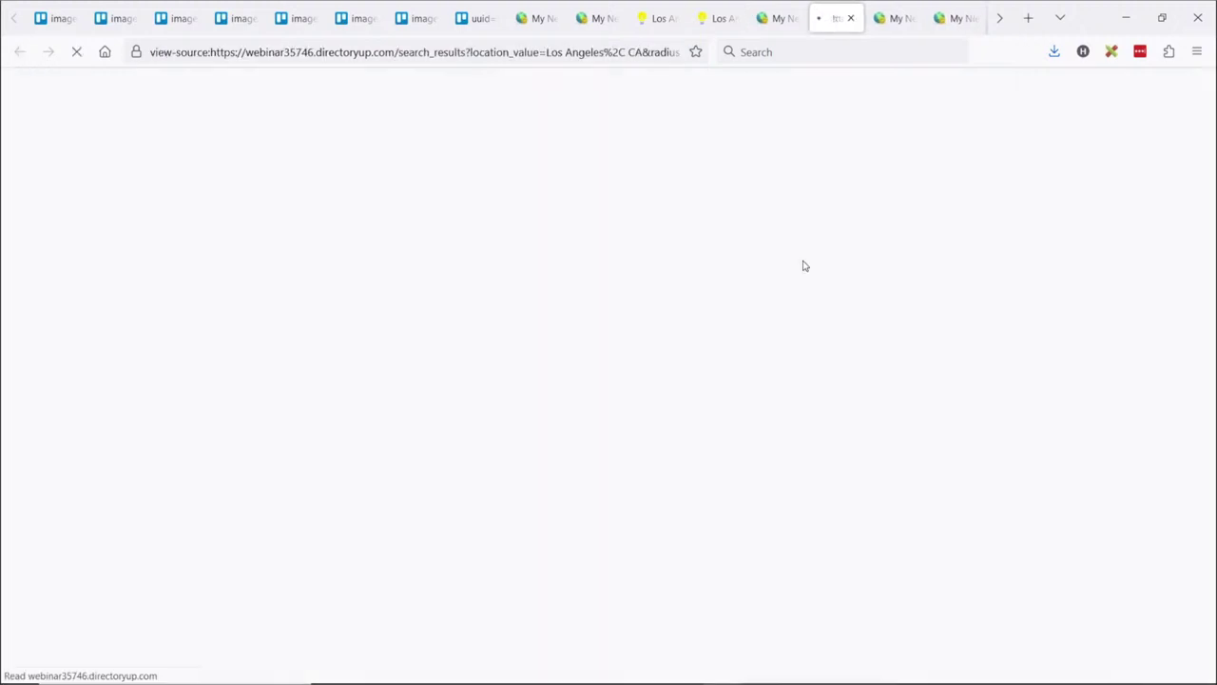
key(ctrl+f)
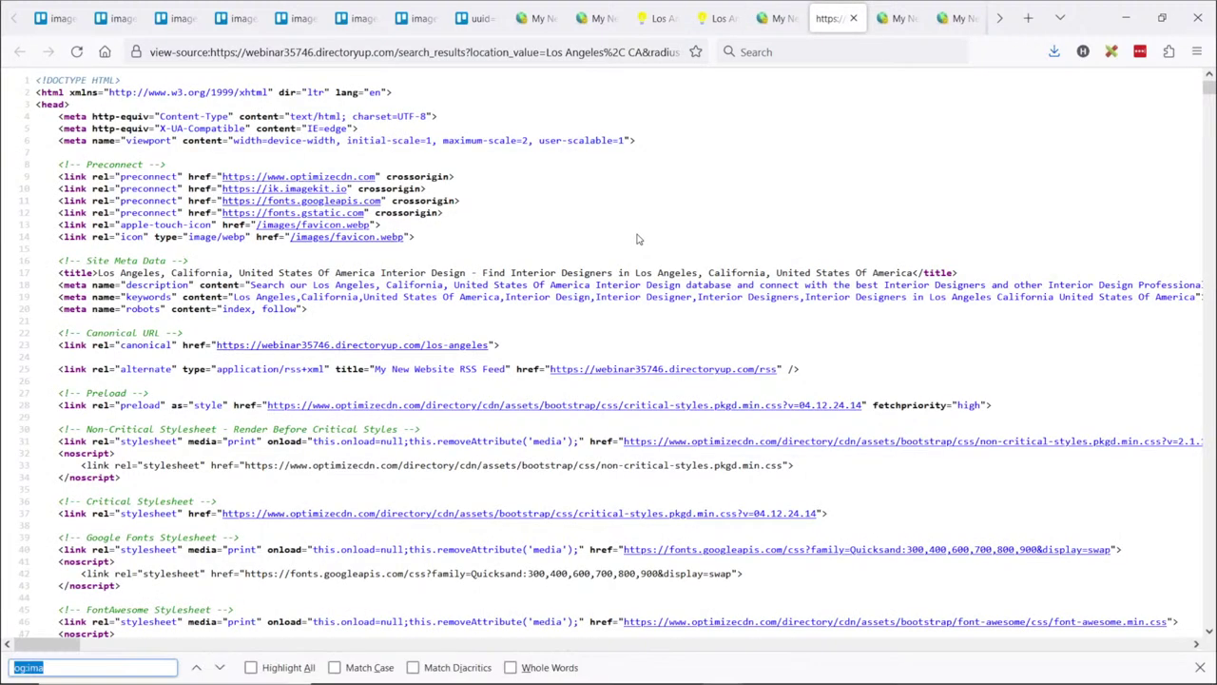
text(canon)
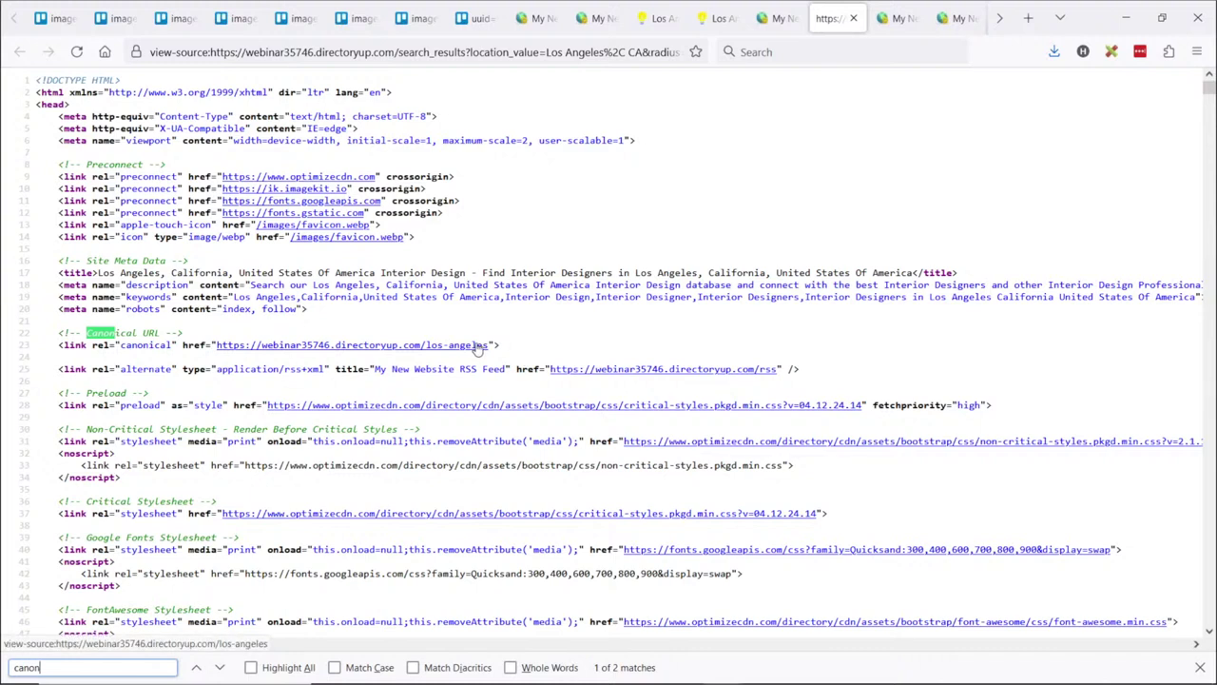
drag(488, 345, 421, 345)
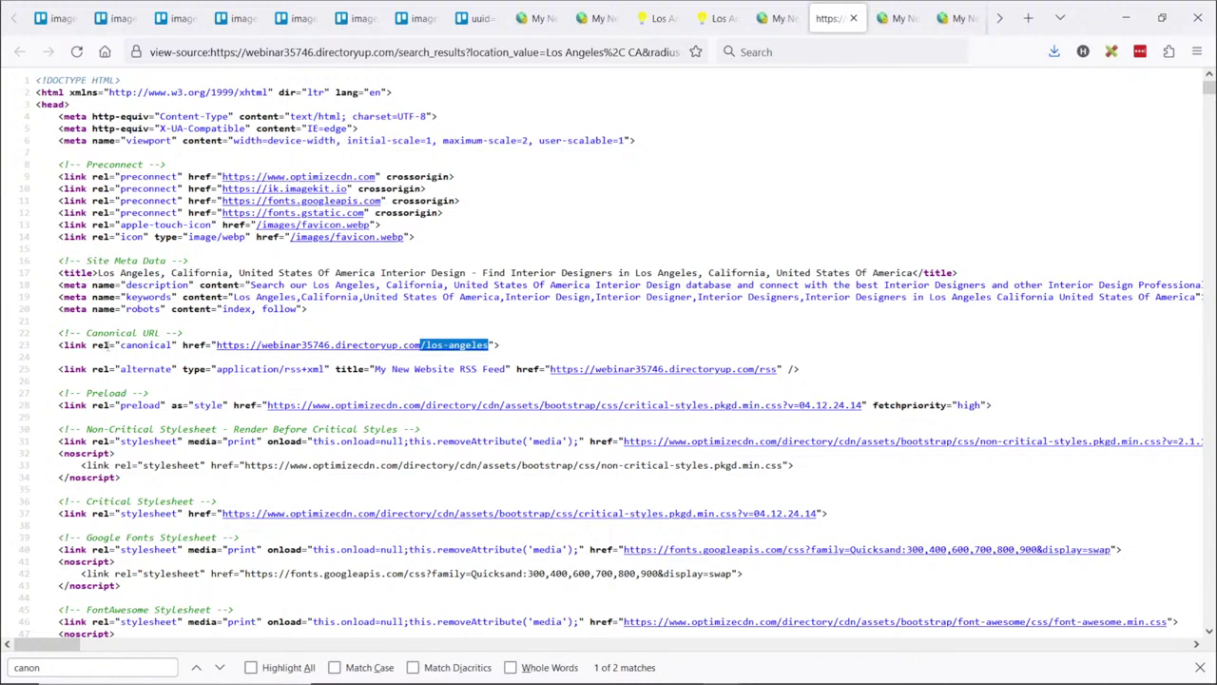
double_click(133, 346)
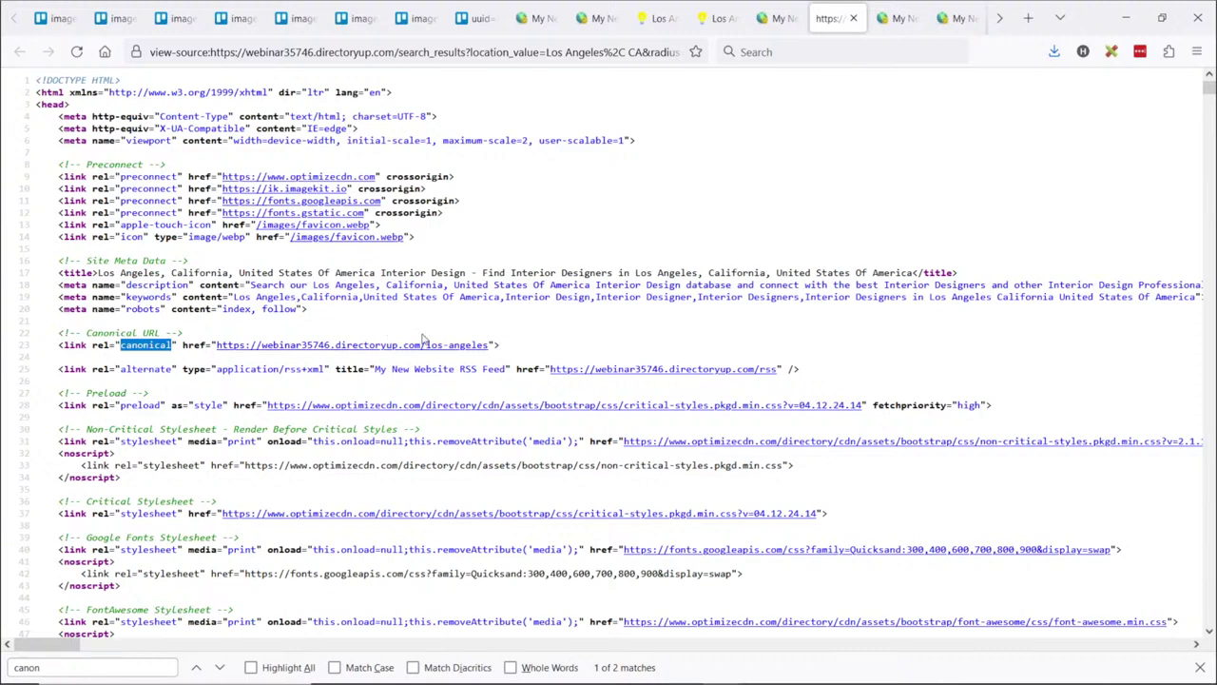
drag(489, 345, 425, 345)
key(ctrl+c)
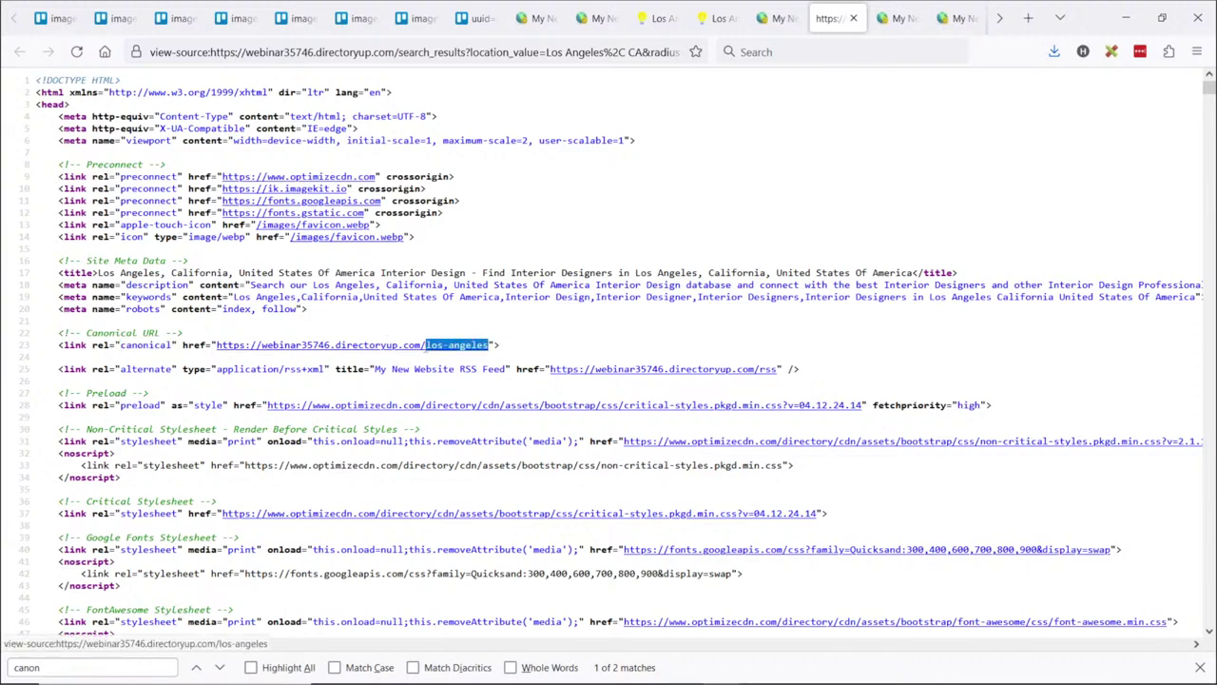
Open a fresh static page form from the live Los Angeles results page and set its page URL to los-angeles
click(782, 10)
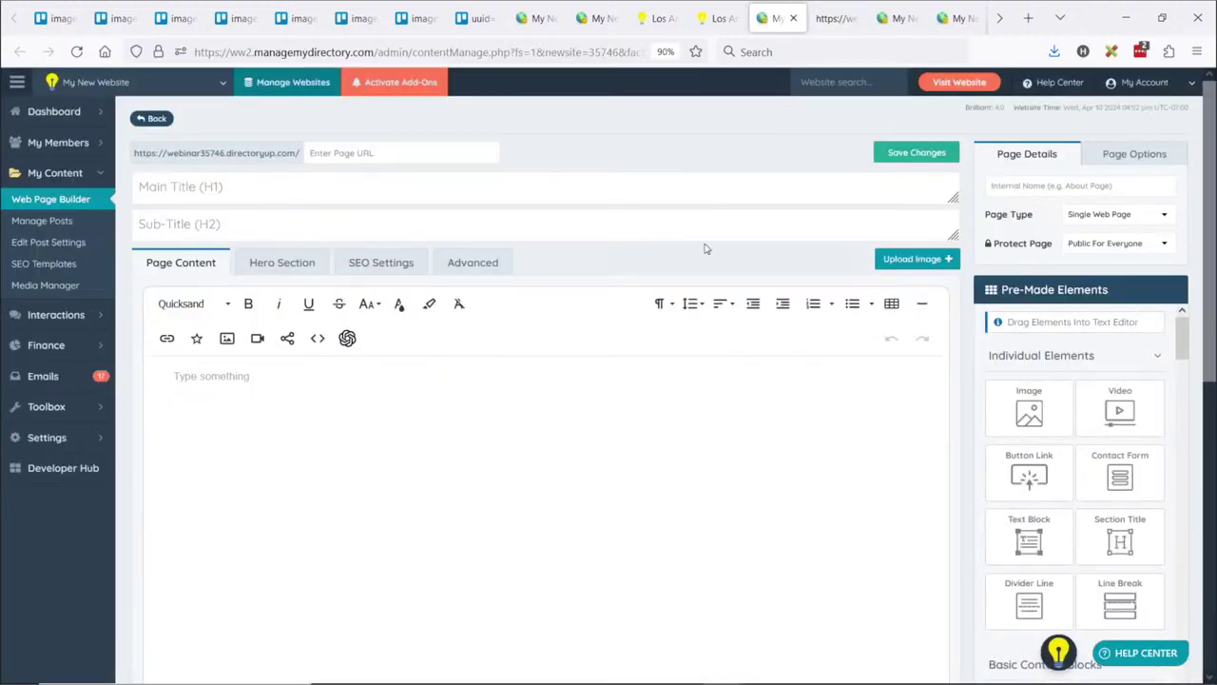
click(725, 19)
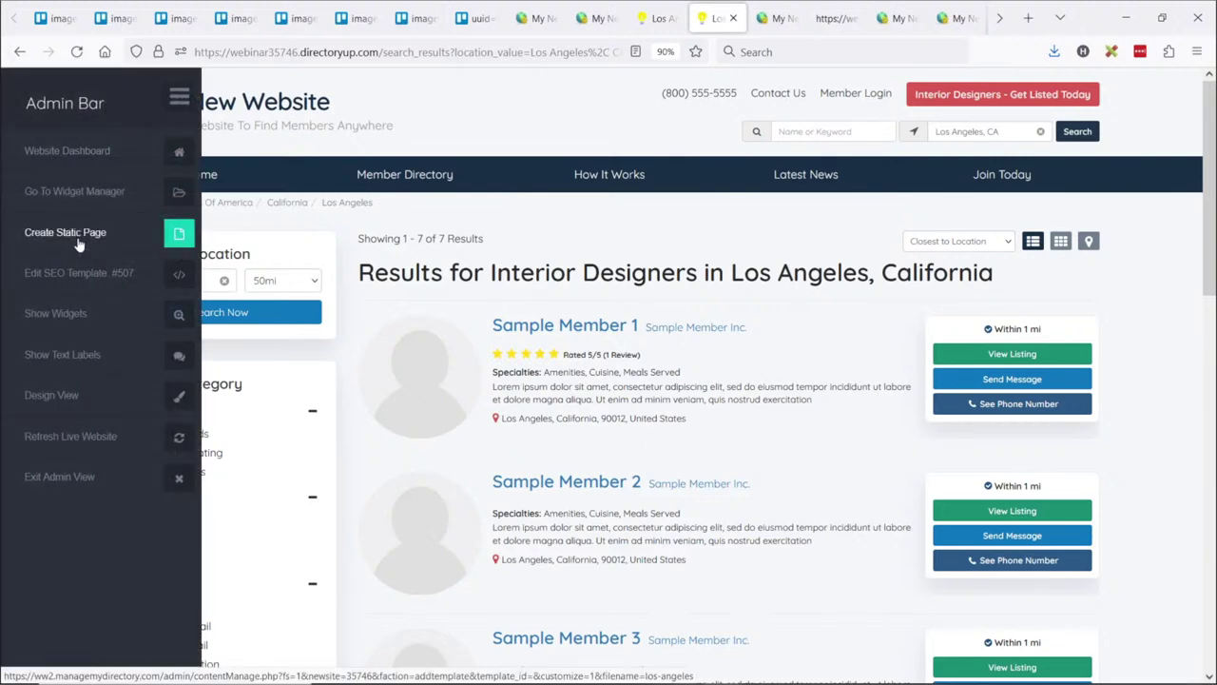
click(775, 18)
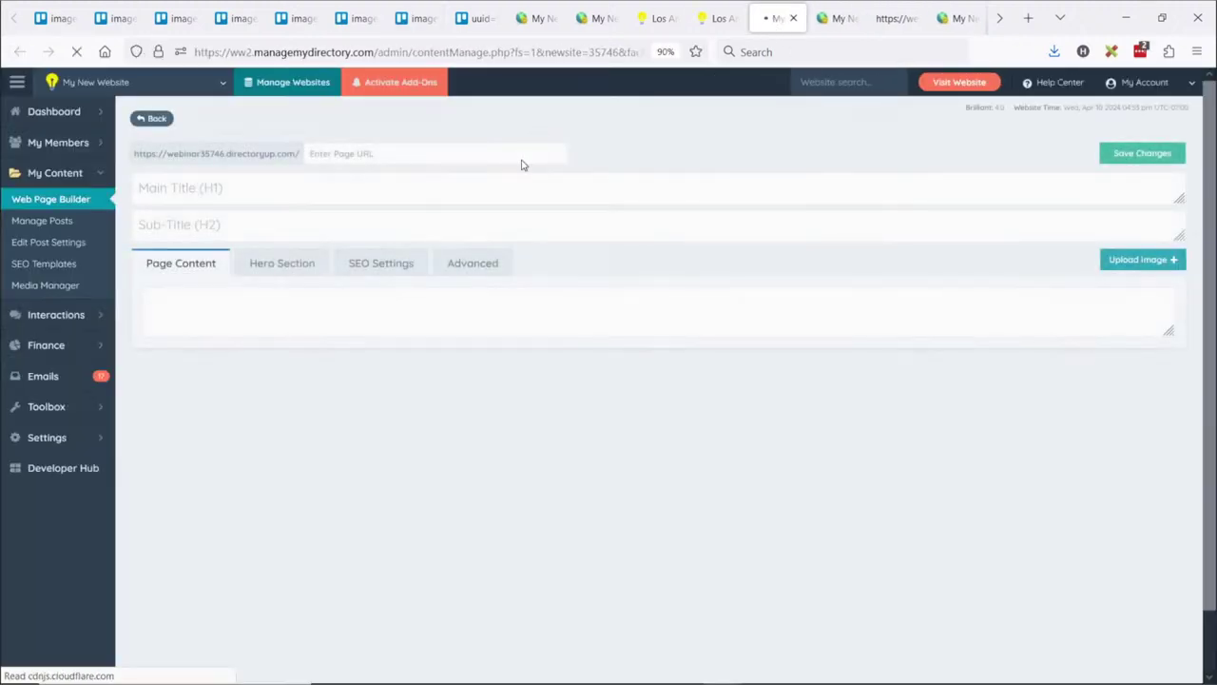
click(377, 154)
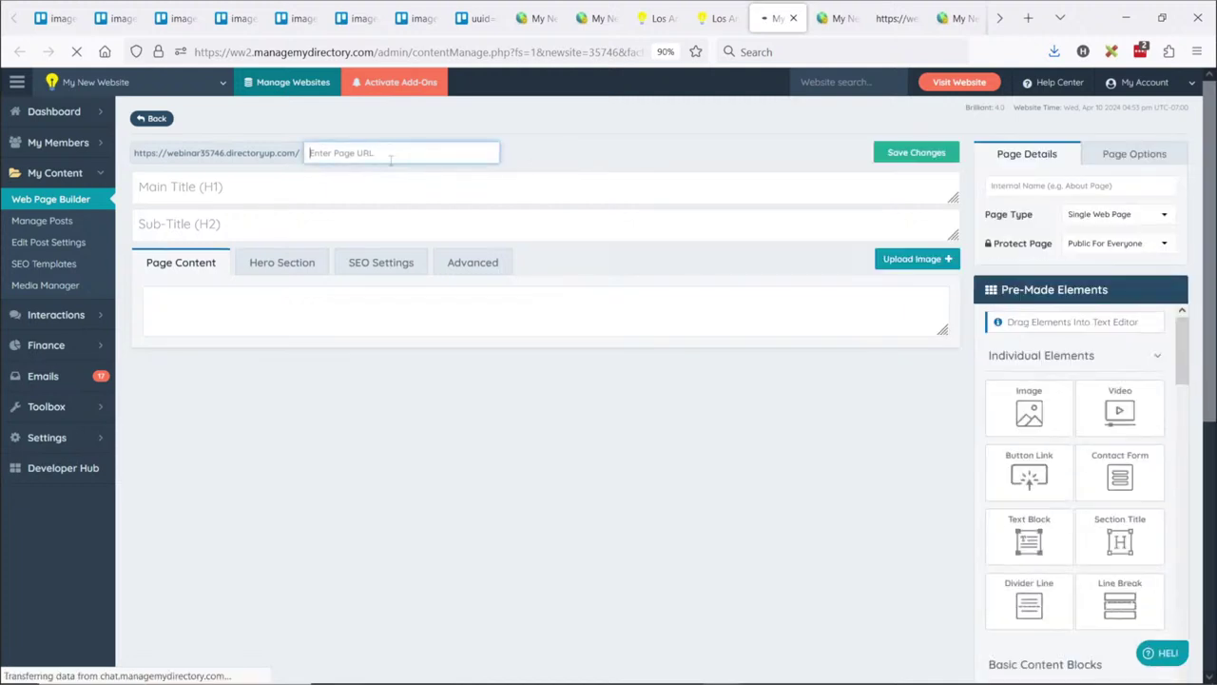
key(ctrl+v)
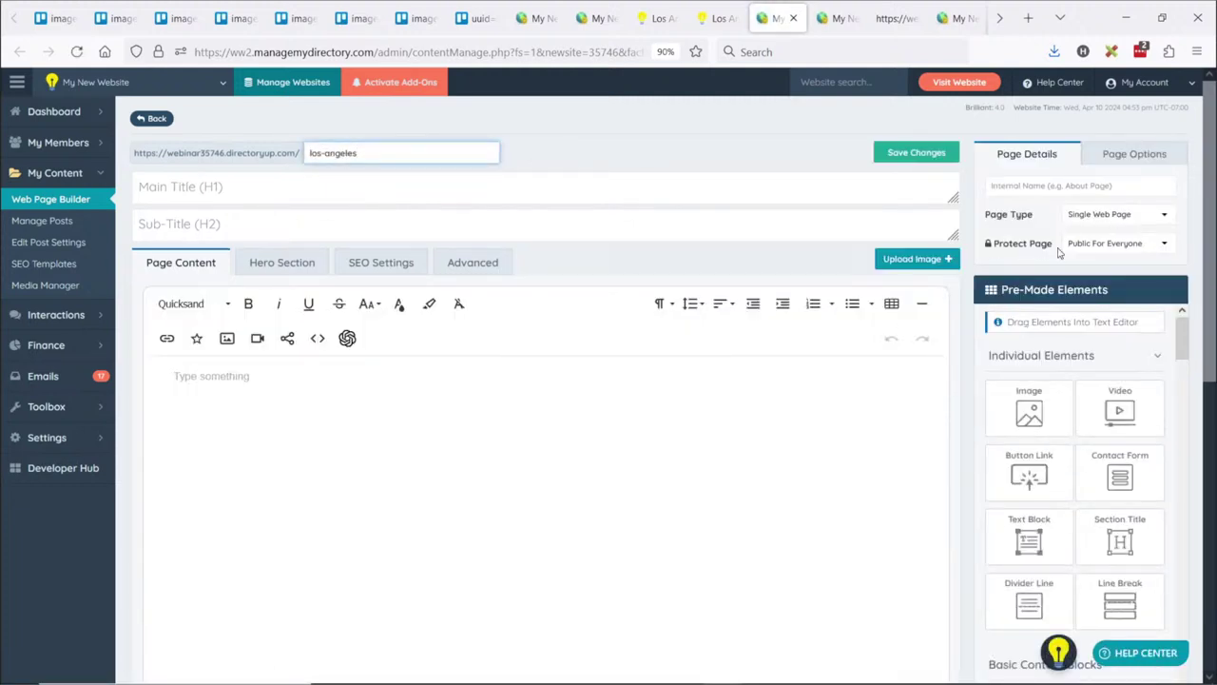
Set the los-angeles page's type to Member Search Results and save the page
click(1097, 216)
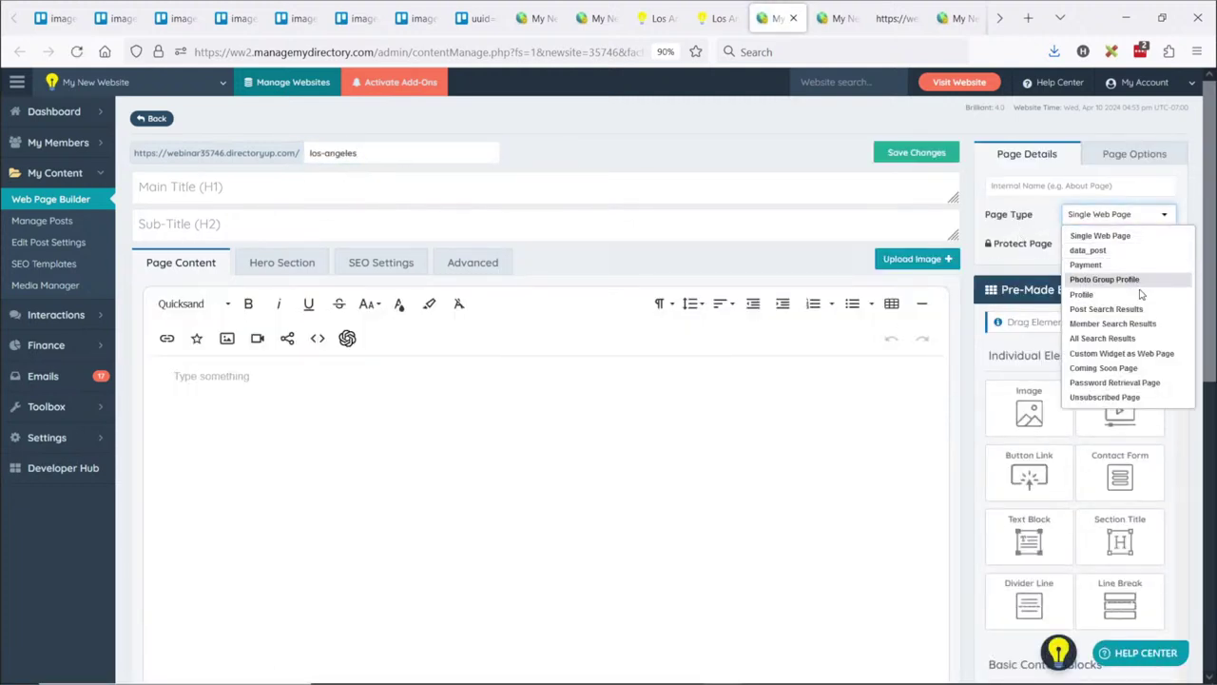
click(1132, 325)
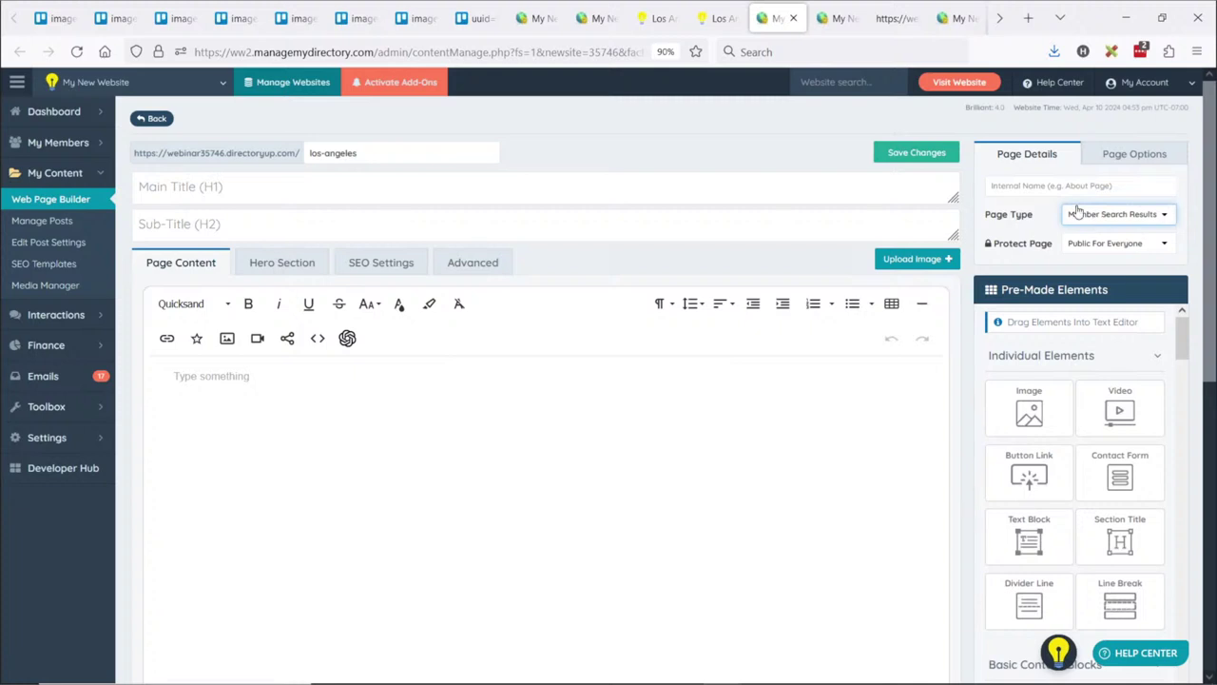
click(911, 155)
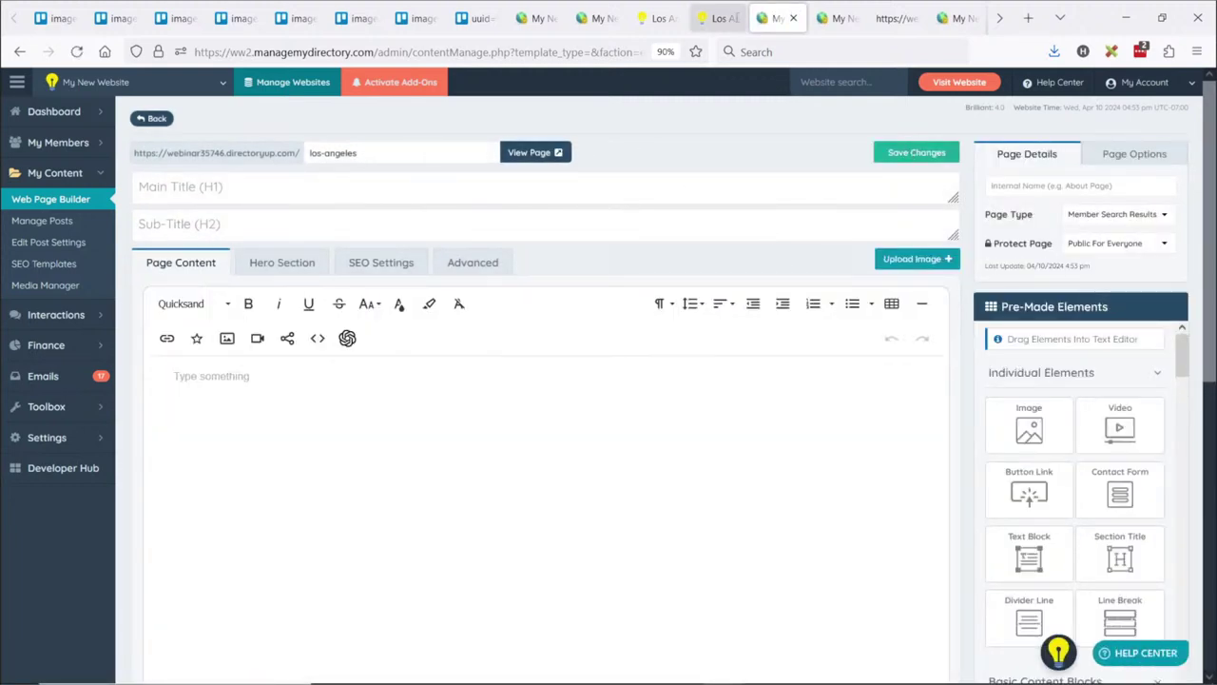
View the live los-angeles static page and check its URL and the city name in its heading
click(535, 152)
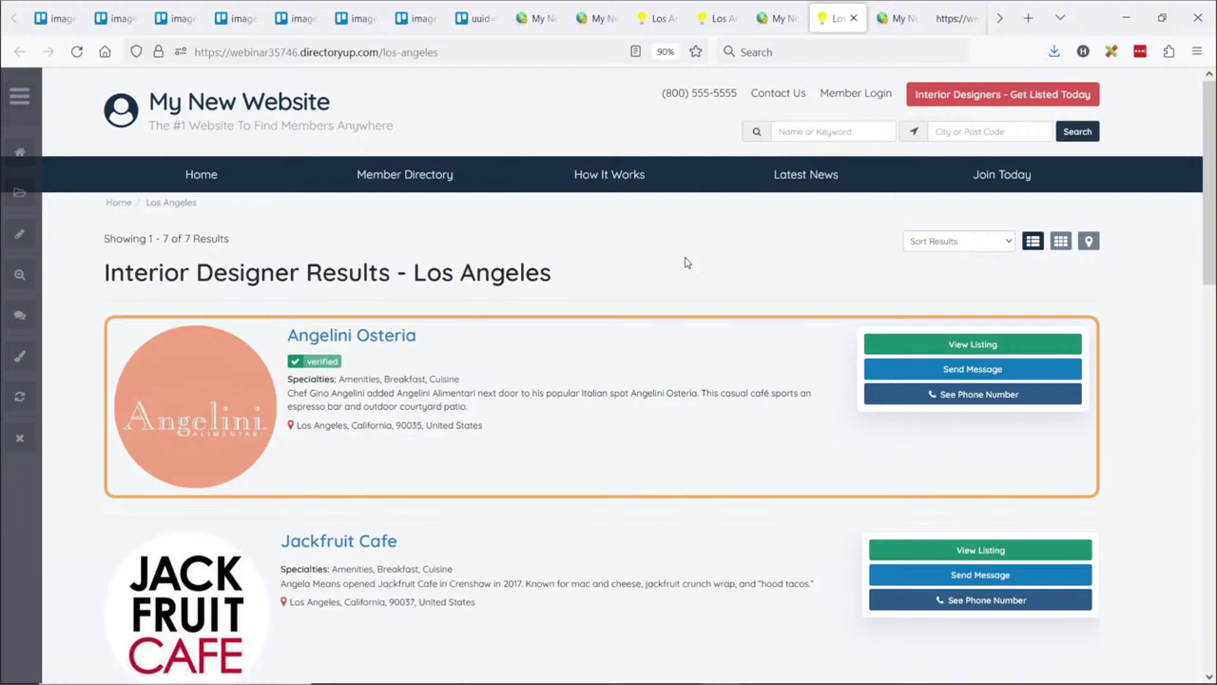
drag(383, 52, 466, 54)
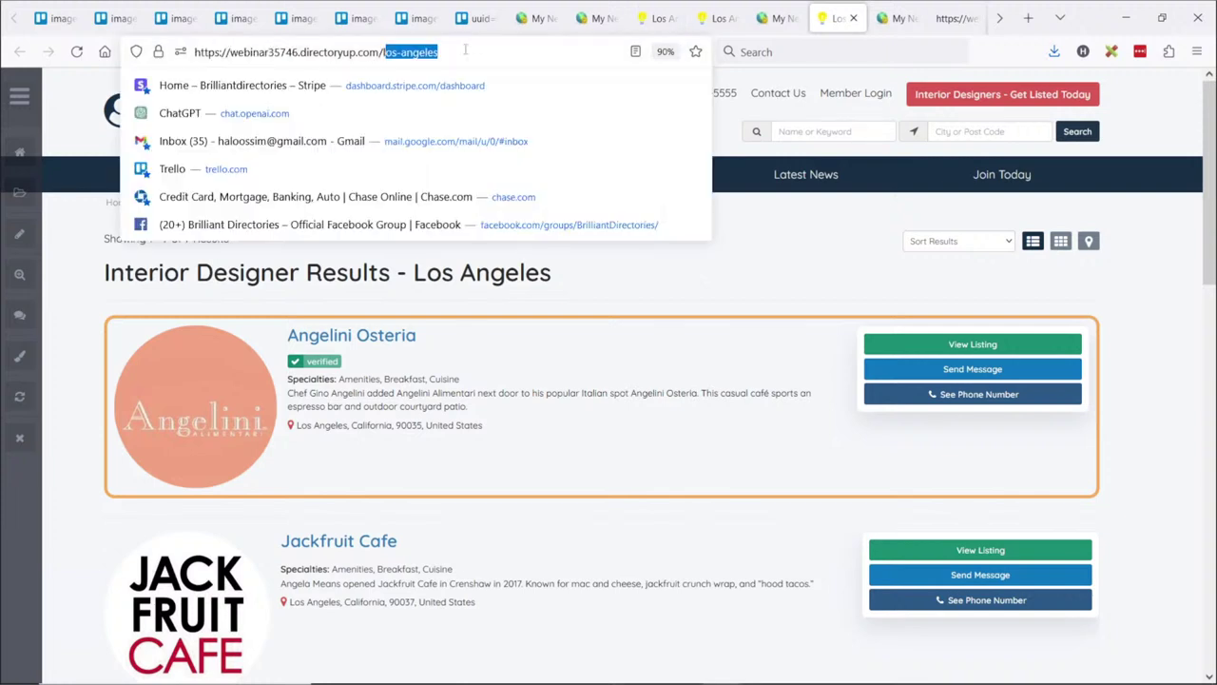
drag(413, 273, 552, 274)
click(549, 273)
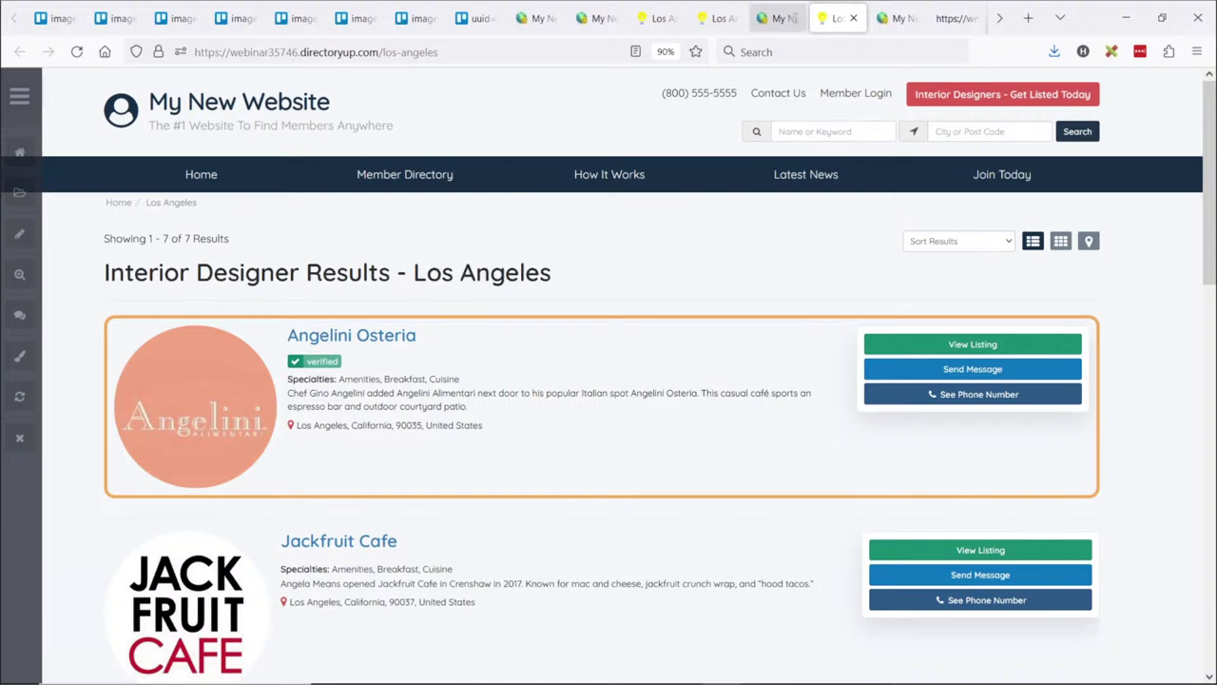
Give the los-angeles page the Member Search Result sidebar in the Left Wide position
click(766, 18)
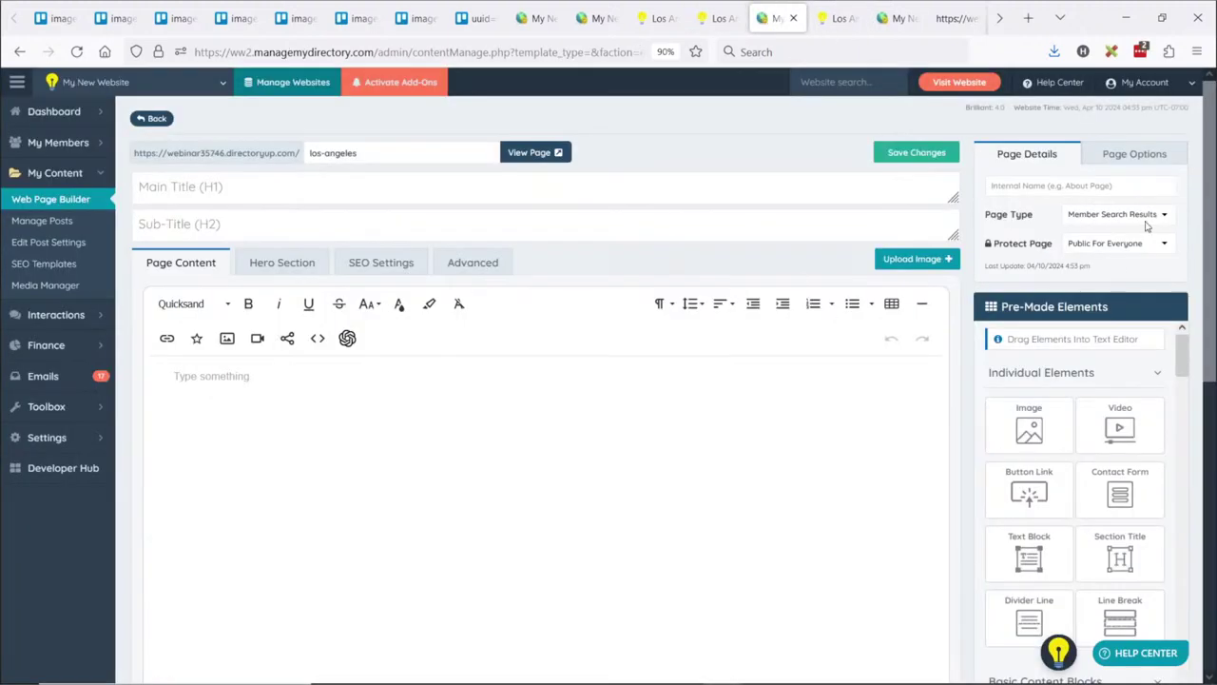
click(1131, 155)
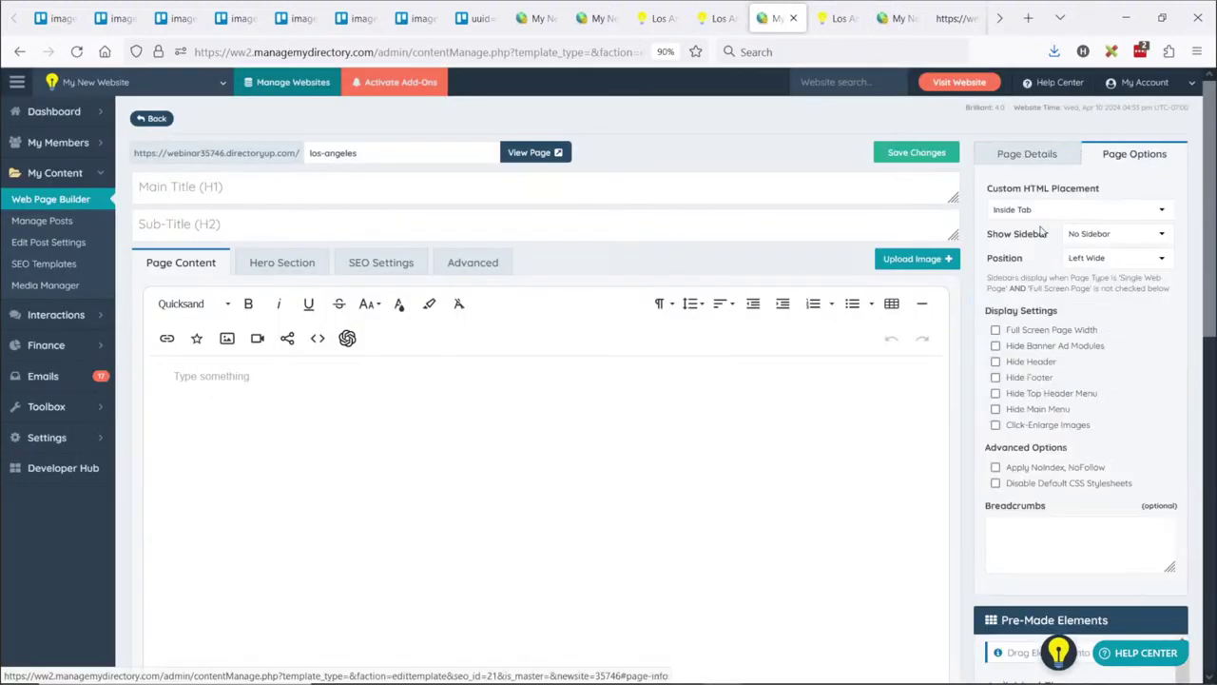
click(1120, 236)
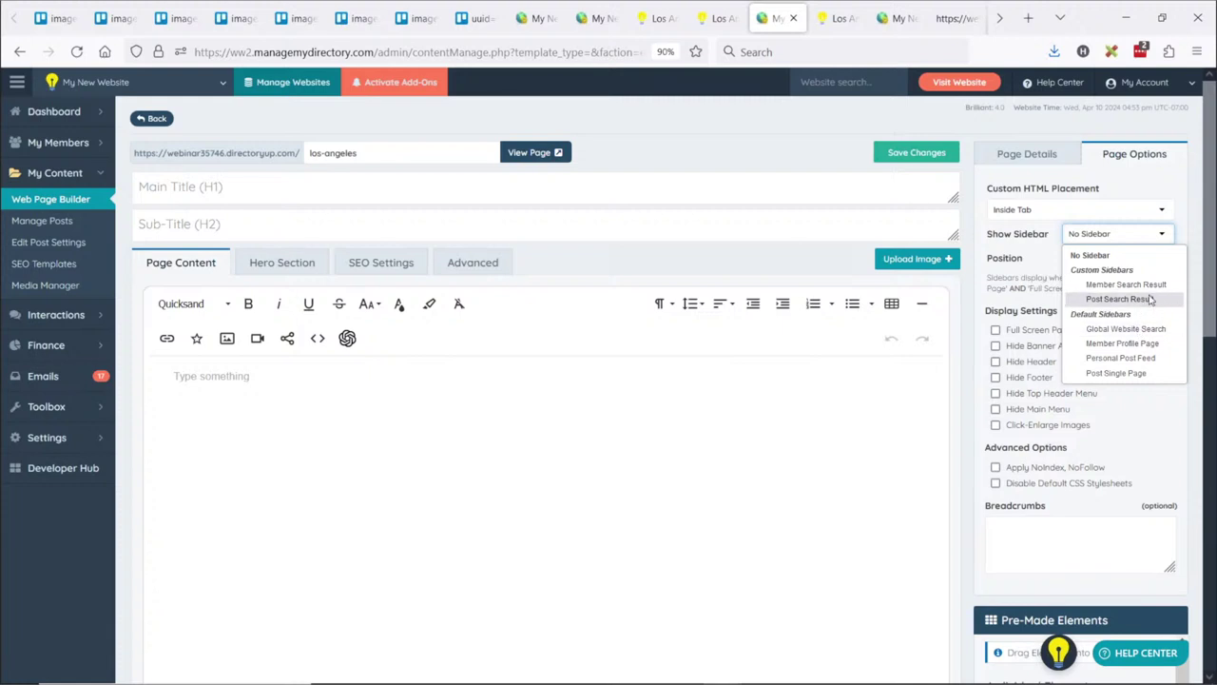
click(1126, 284)
click(1105, 260)
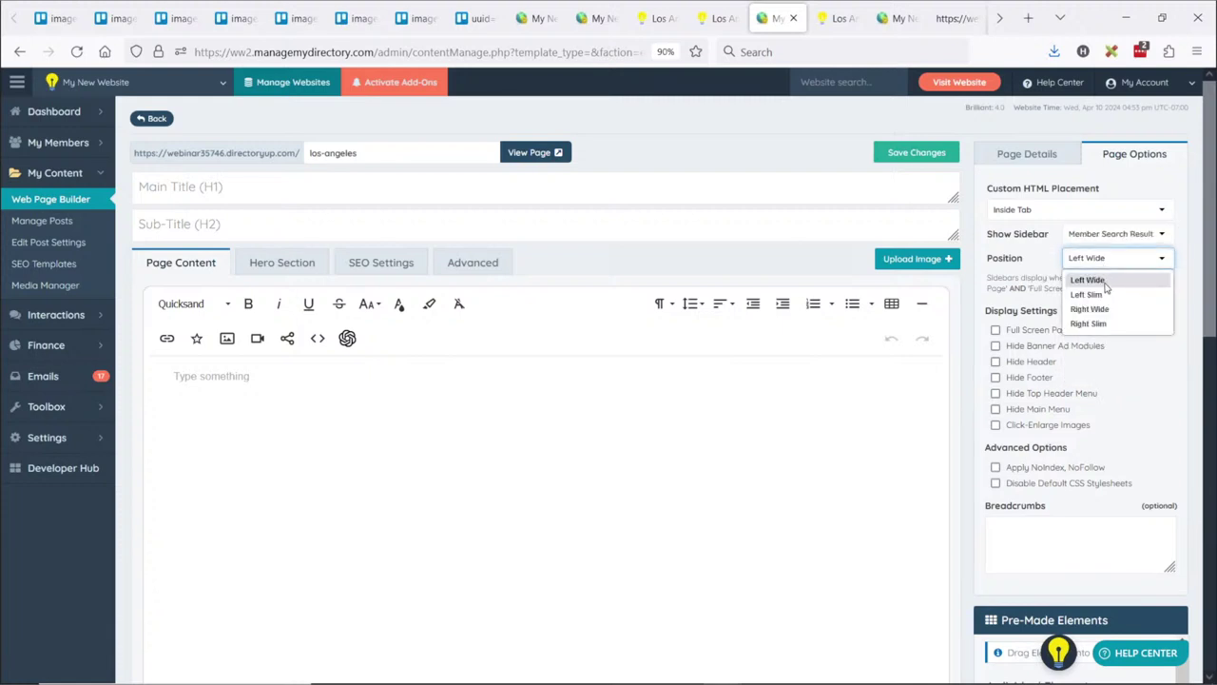
click(1106, 282)
Enter "Los Angeles Interior Designers" as the main title (H1) of the los-angeles page
click(236, 190)
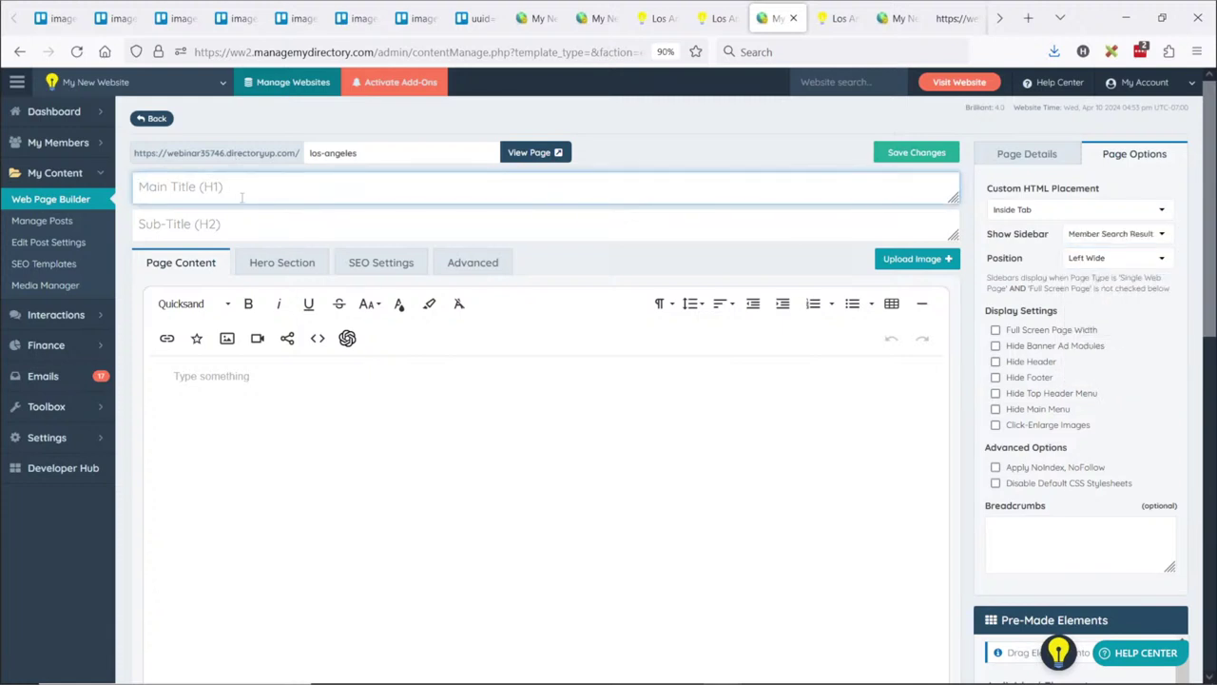
text(Los Angeles inter)
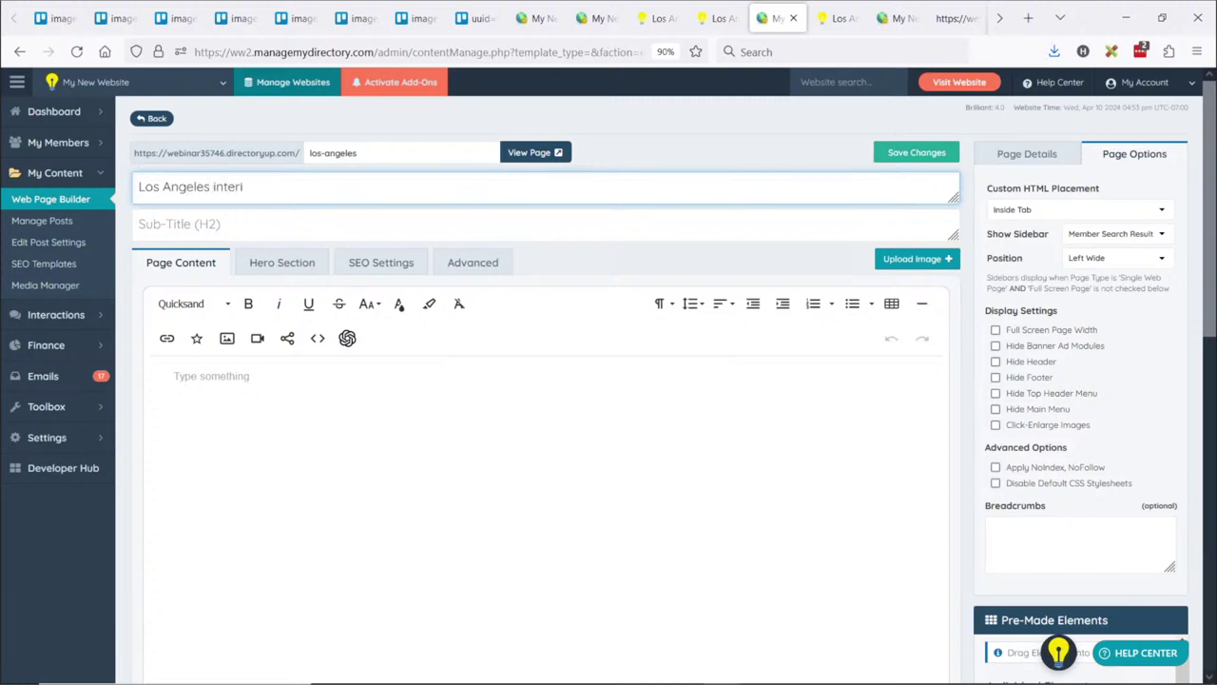
text(ior Designers)
click(222, 224)
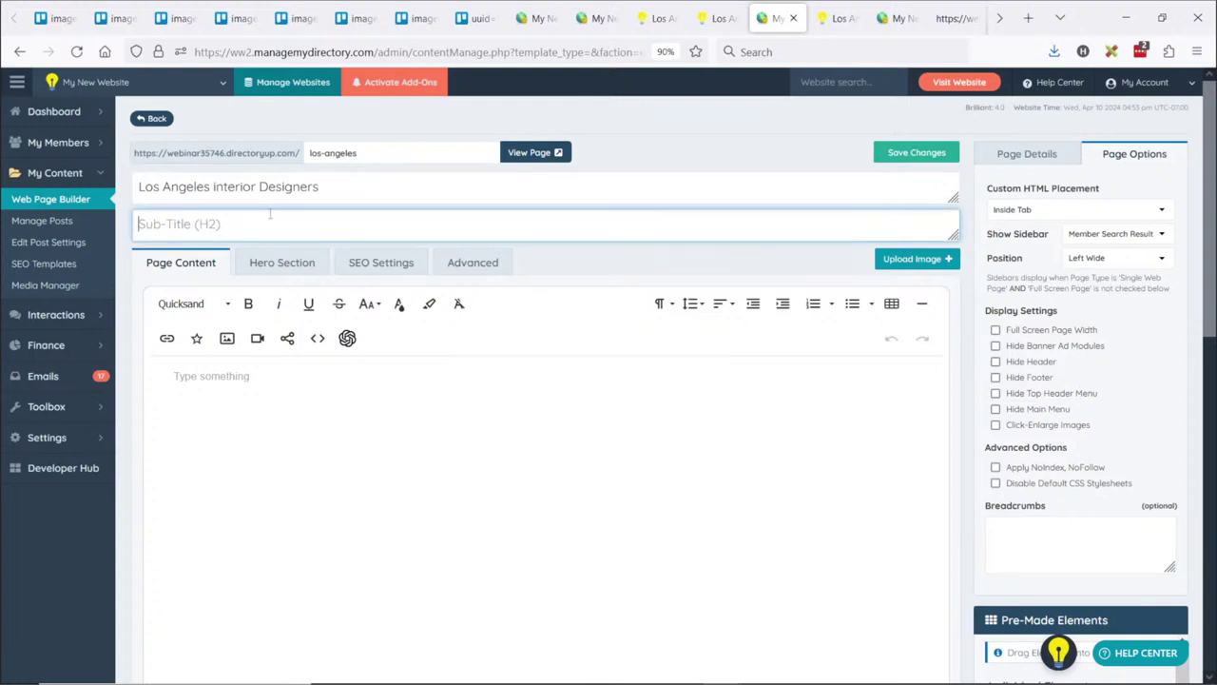
click(215, 187)
key(Delete)
text(I)
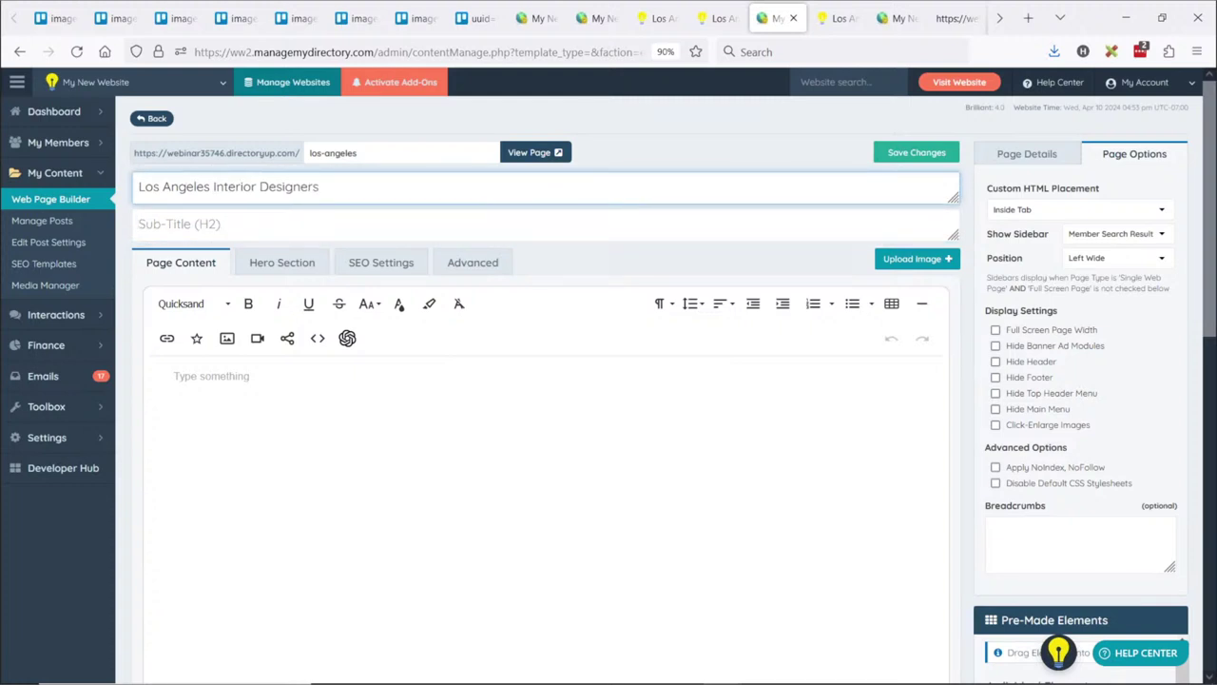
key(ctrl+a)
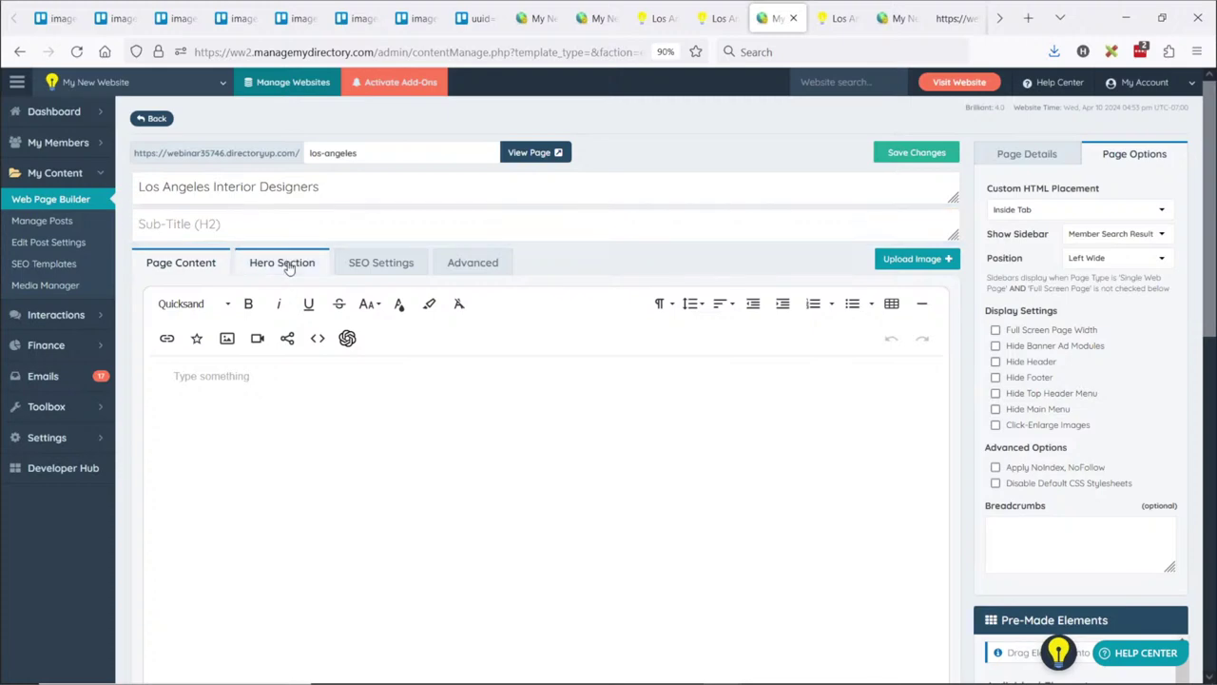
Enable the los-angeles page's hero section with Yes - All Devices and save the page
click(281, 262)
click(228, 335)
click(227, 380)
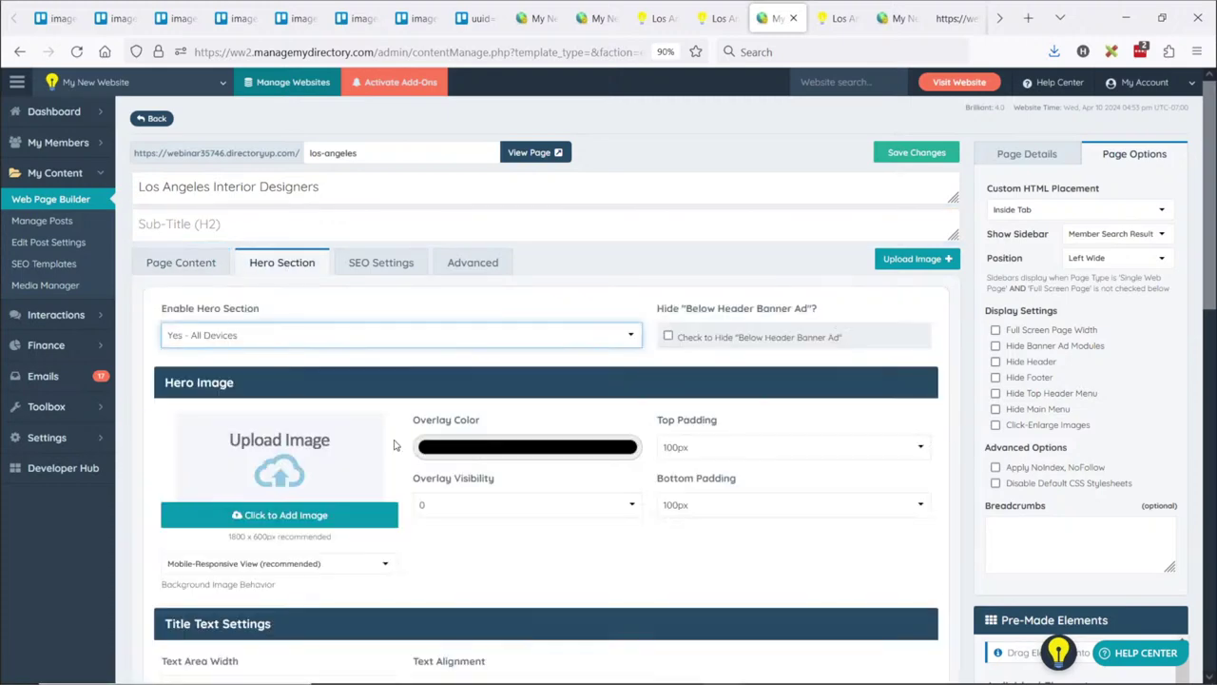
click(294, 515)
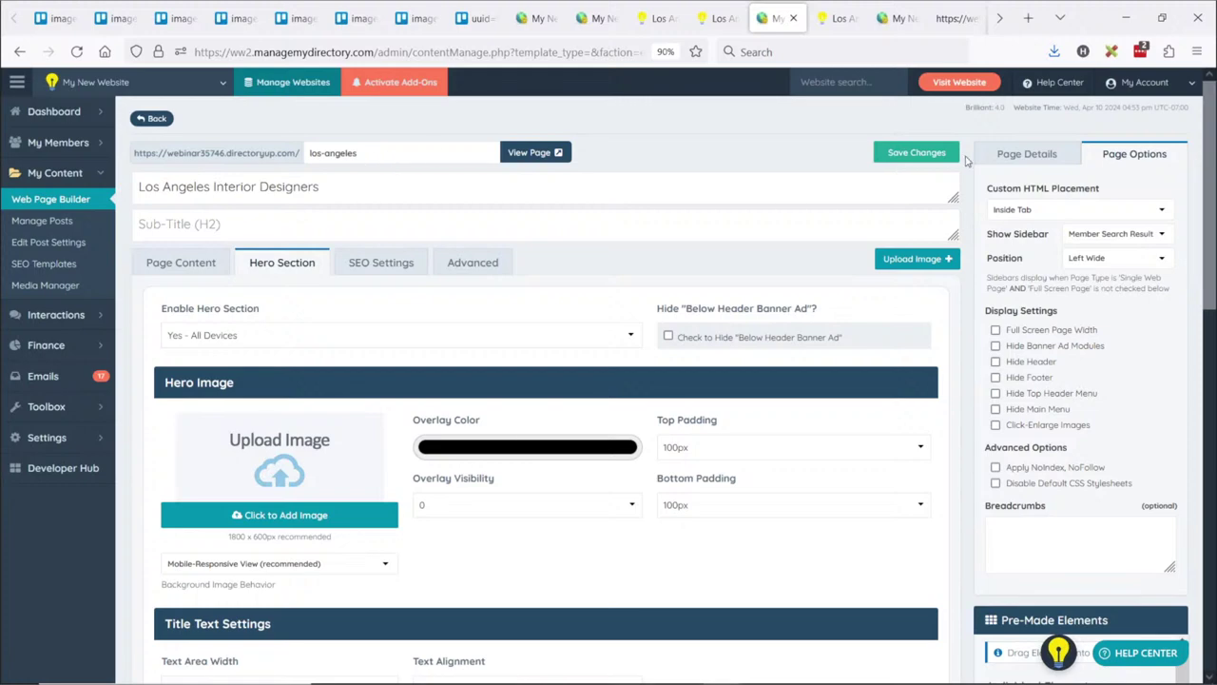
click(915, 153)
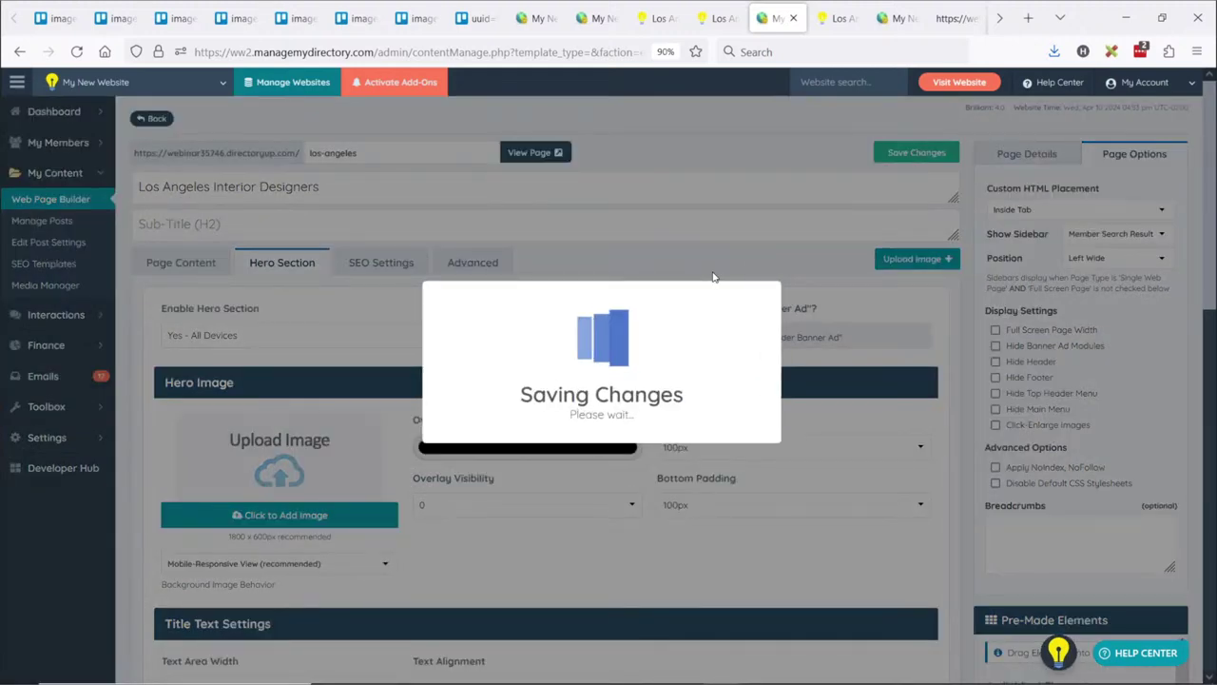
click(601, 430)
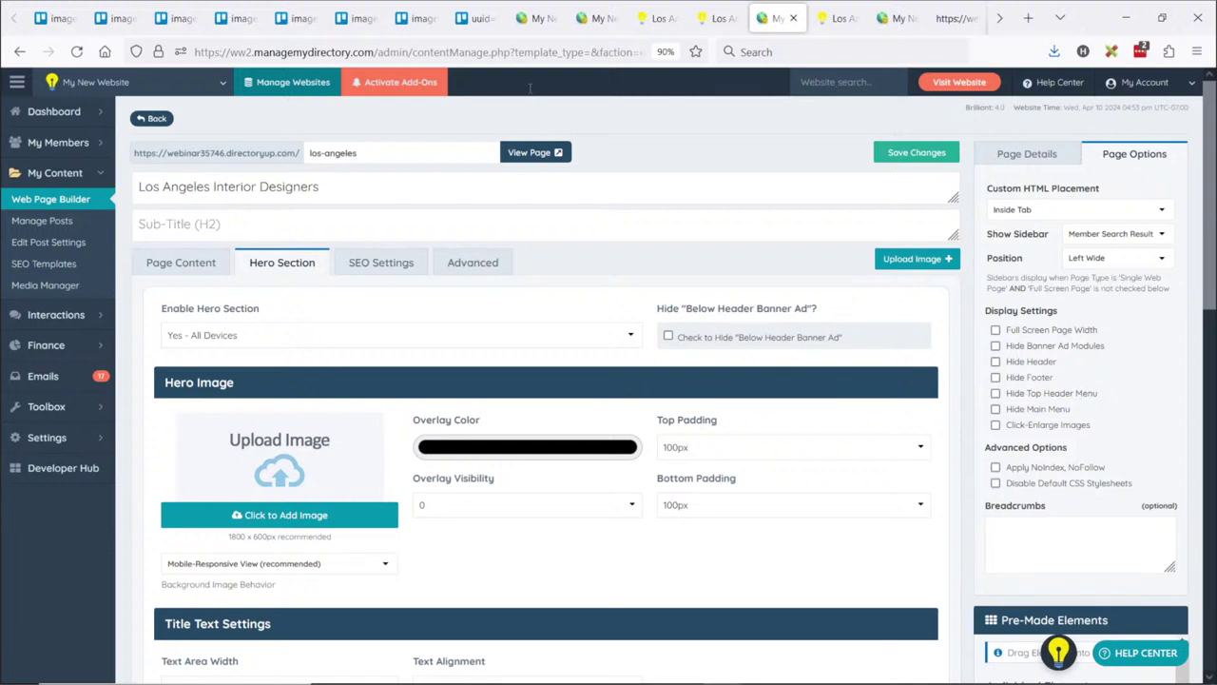
Set the page's internal name to "City Page - Los Angeles Members" and save the changes
click(1039, 154)
click(1043, 186)
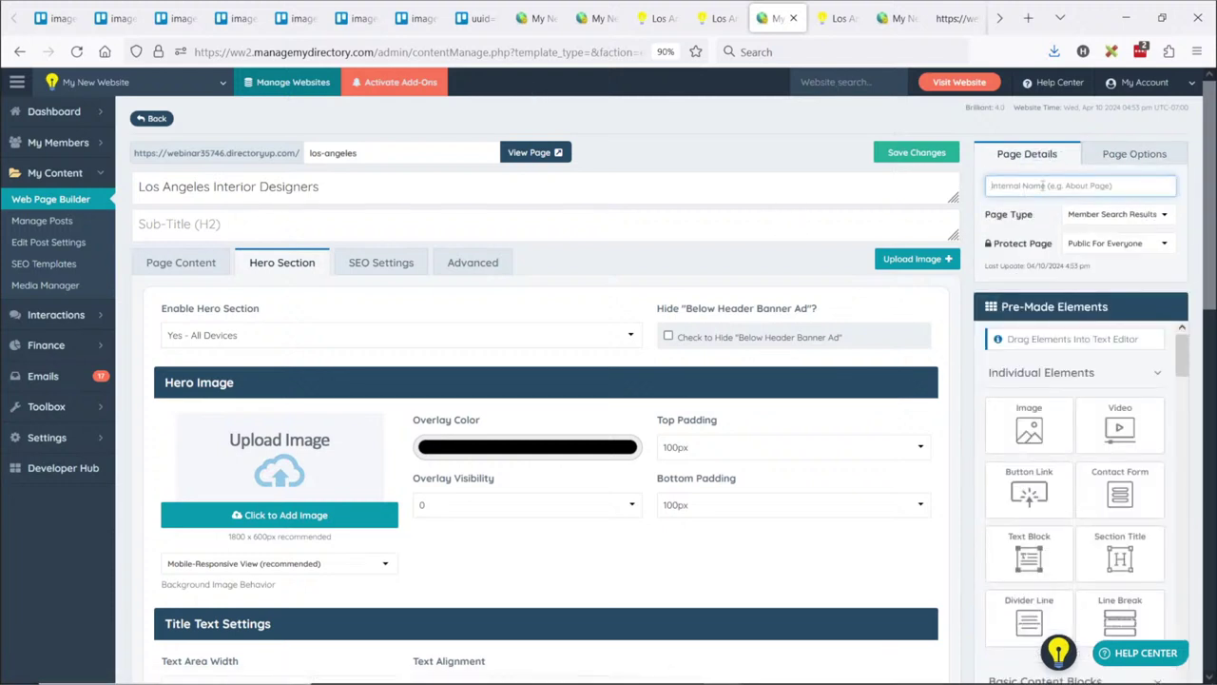
text(Los Ange)
key(ctrl+a)
text(Cl)
click(916, 152)
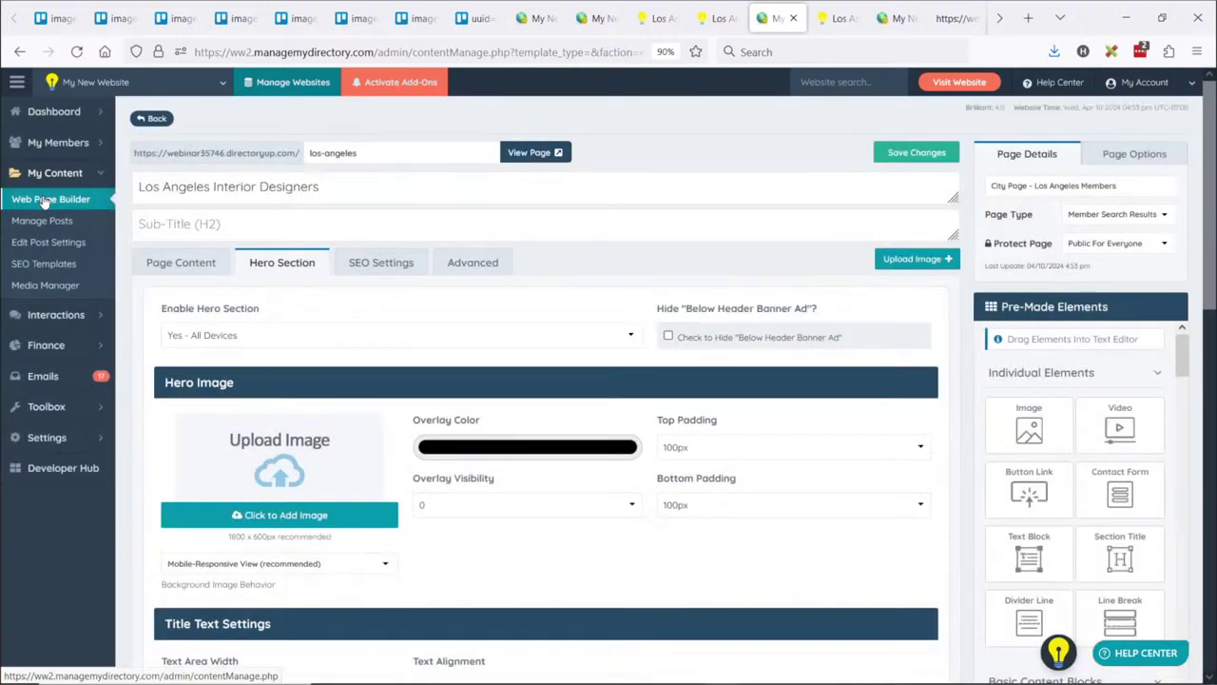
Search the Web Page Builder list for "los" and open the City Page - Los Angeles Members page for editing
click(43, 201)
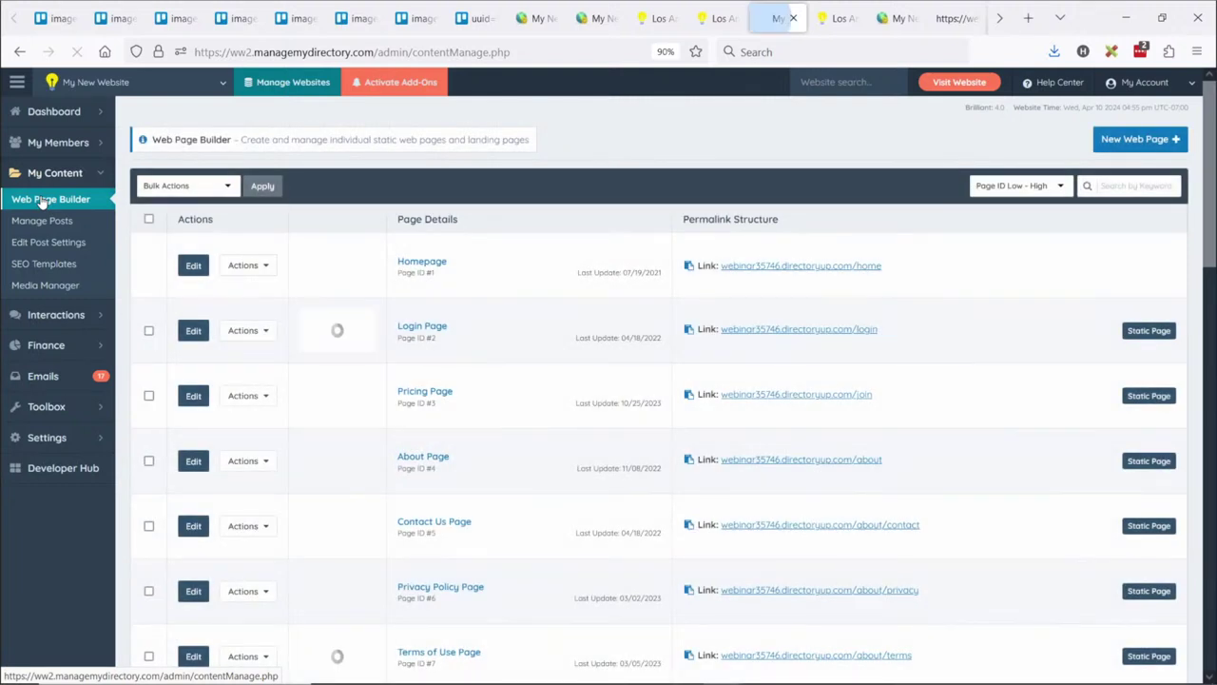
click(1148, 185)
text(los)
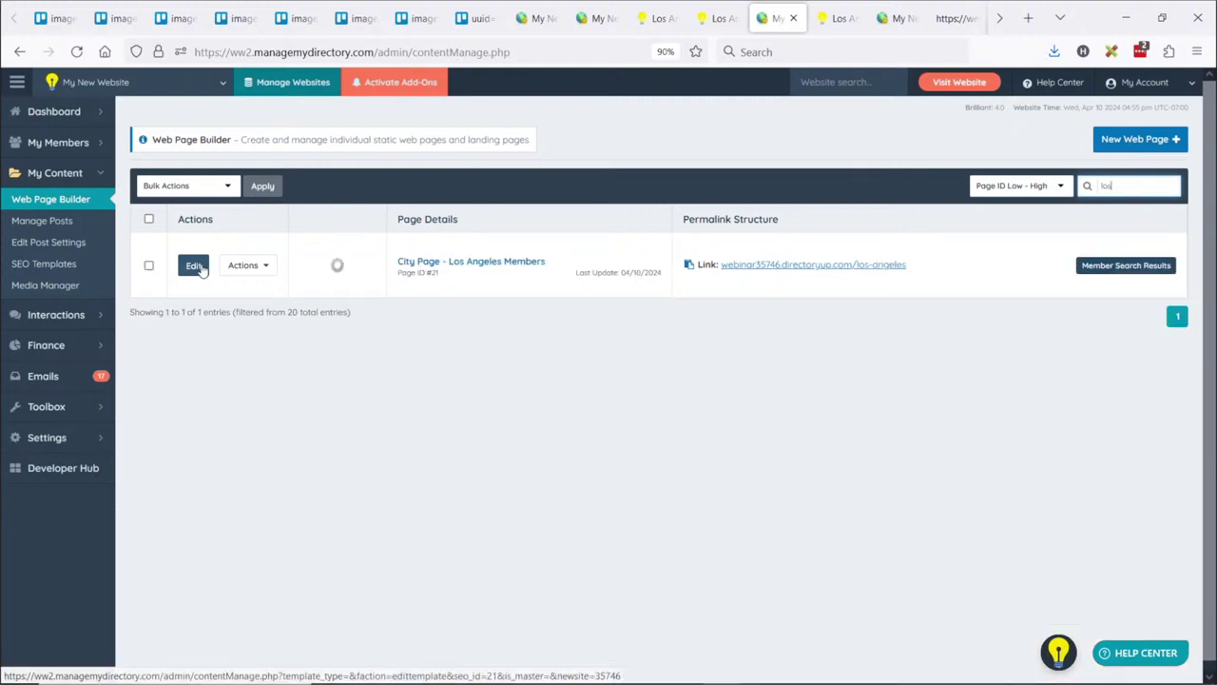
click(200, 270)
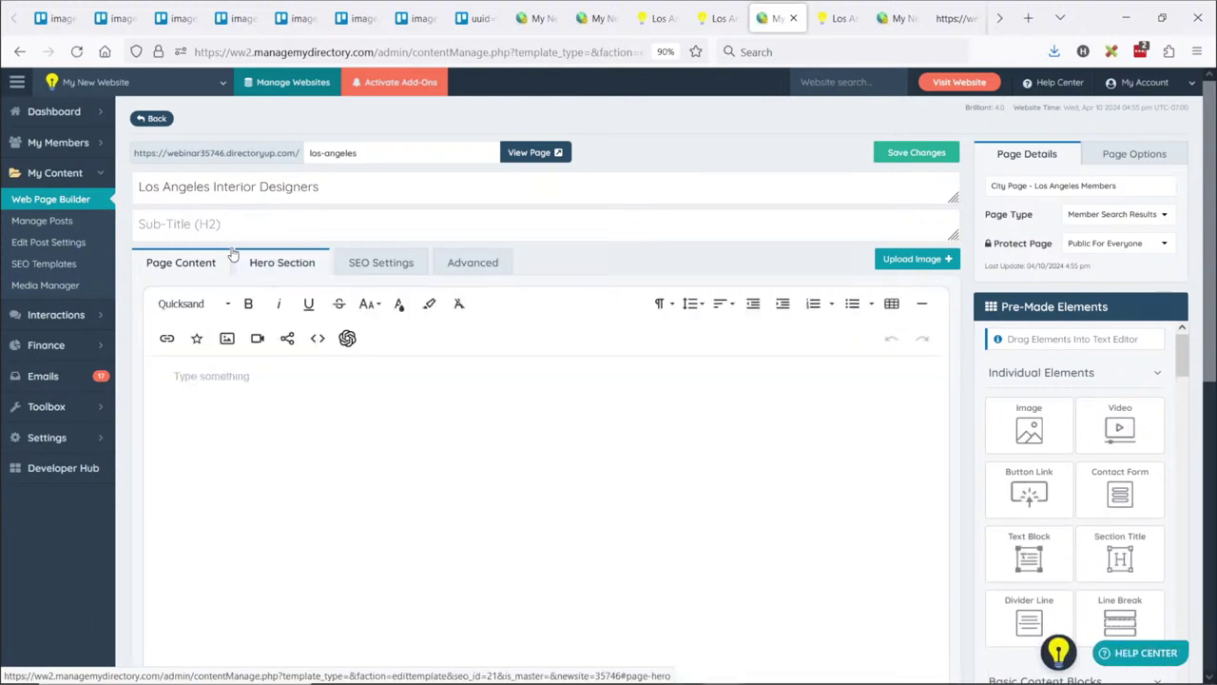
Set the page meta title to "Los Angeles Interior Designers -The Name of the Website" and save the page
click(394, 264)
click(274, 419)
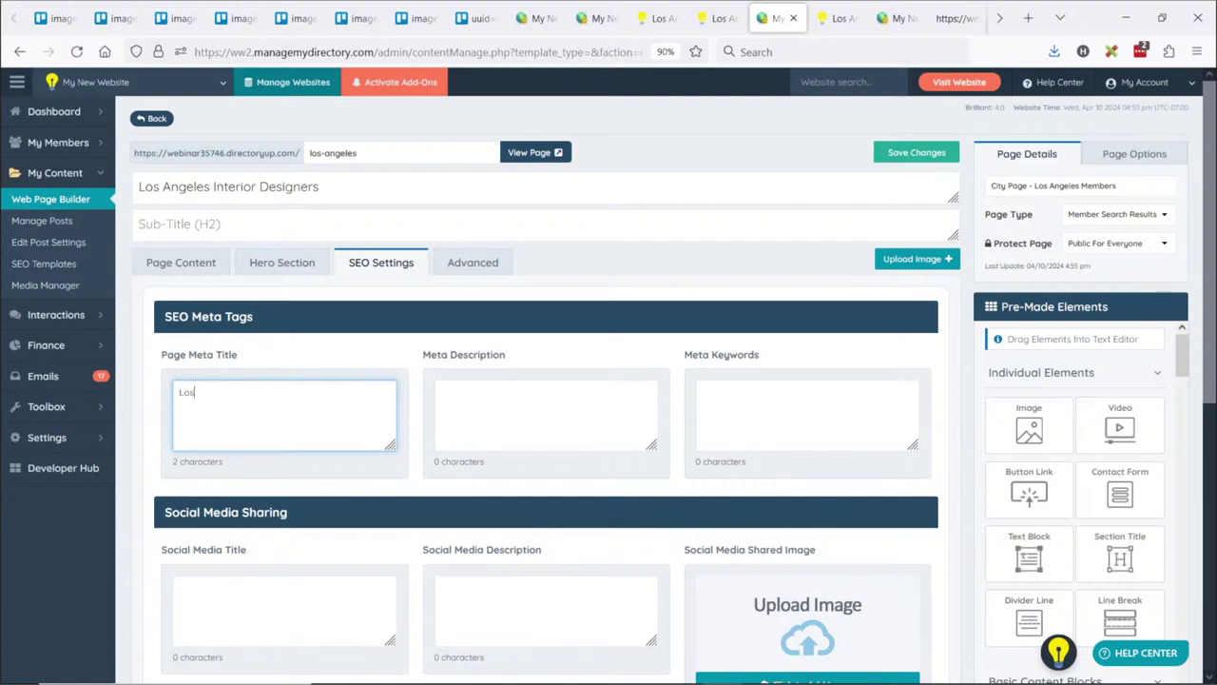
text(Los Anegeles)
right_click(208, 392)
click(281, 15)
text(Interior Designers )
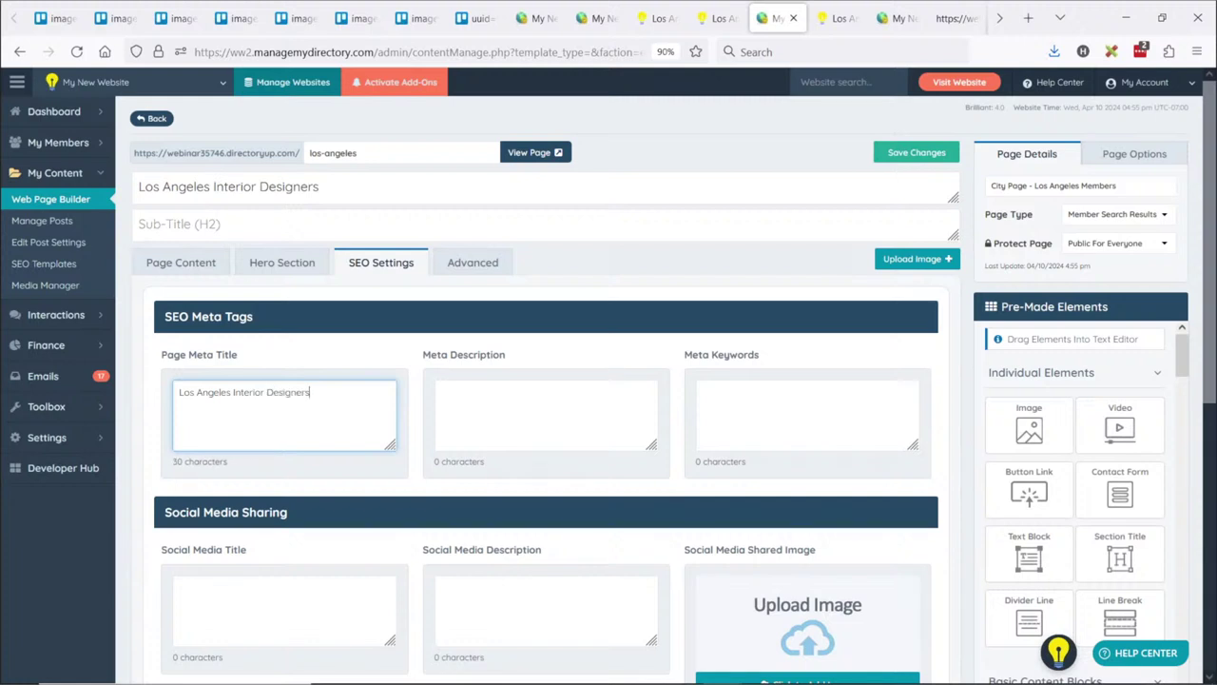
text(- The Name of the Website)
click(585, 406)
click(935, 157)
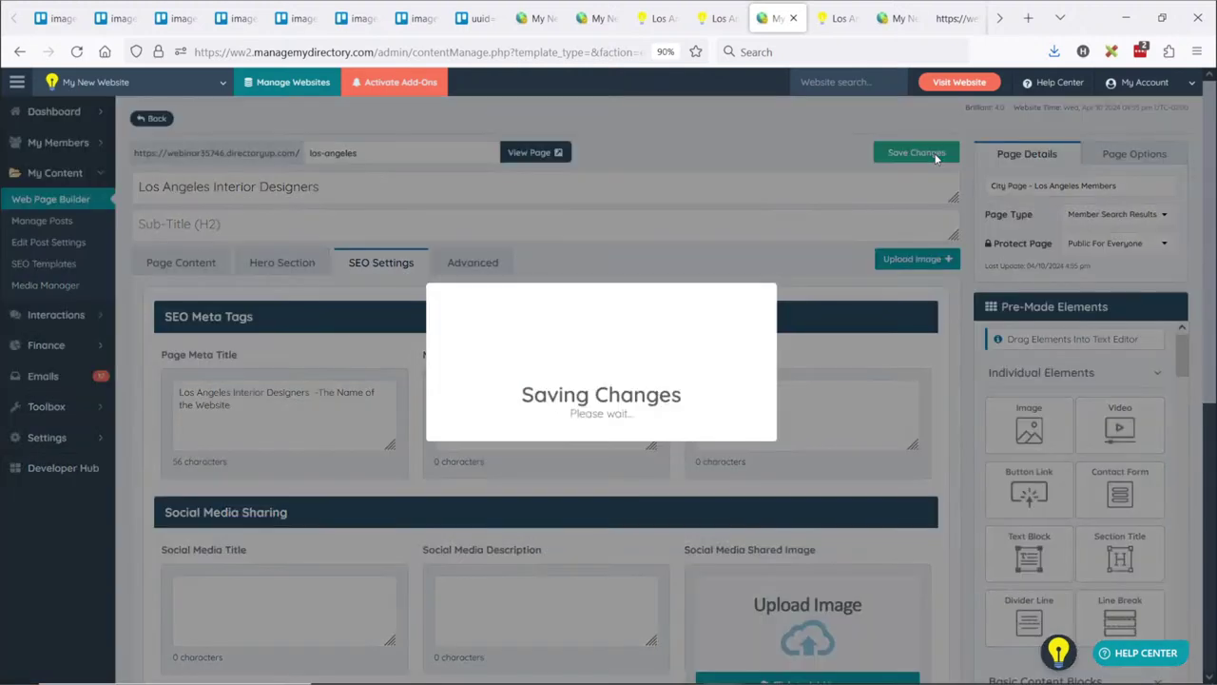
View the live los-angeles page and check its hero title, sidebar and member results
click(718, 18)
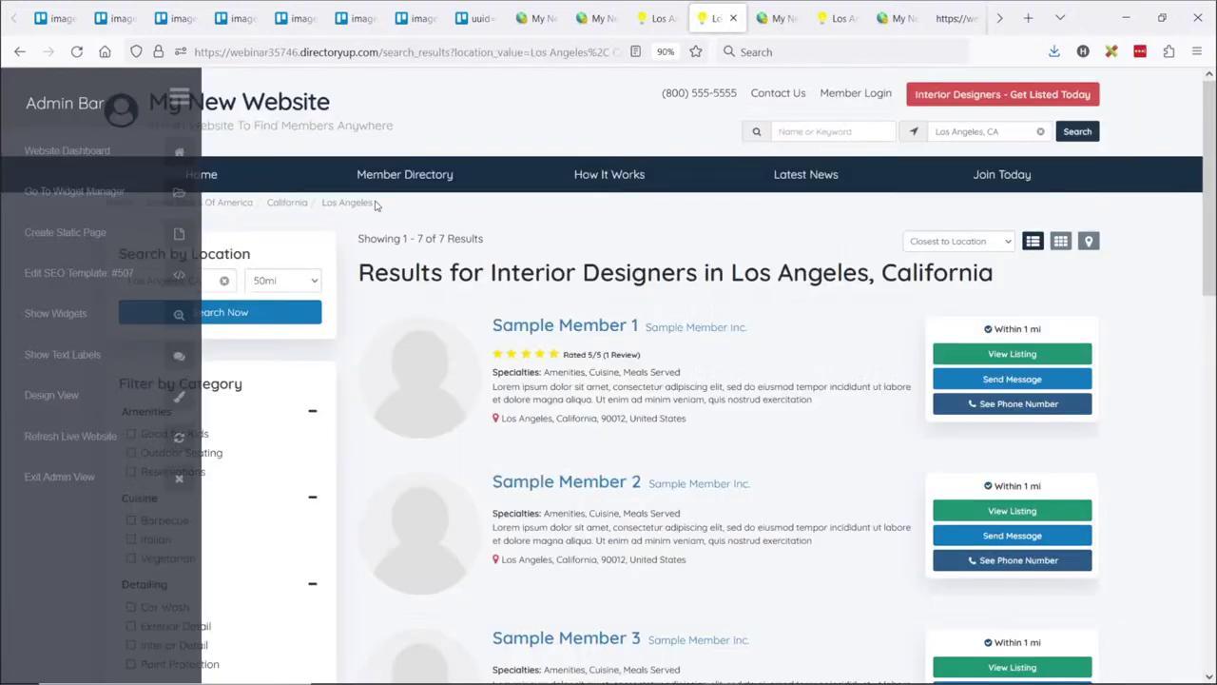
click(73, 53)
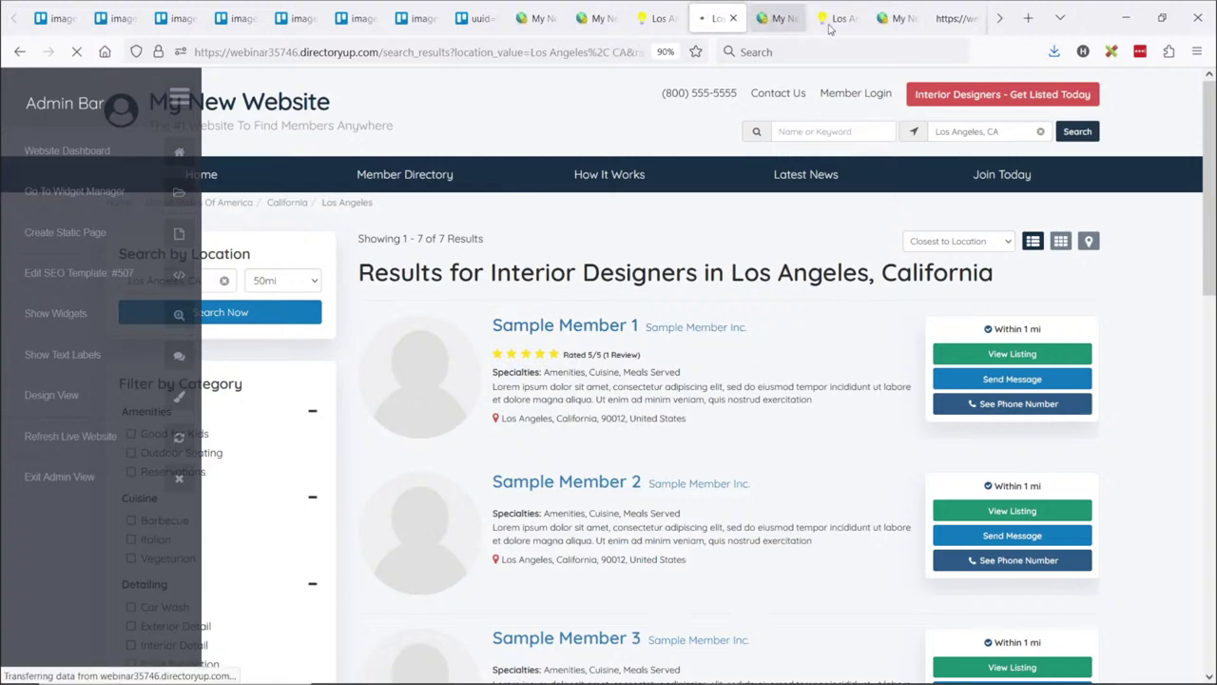
click(829, 21)
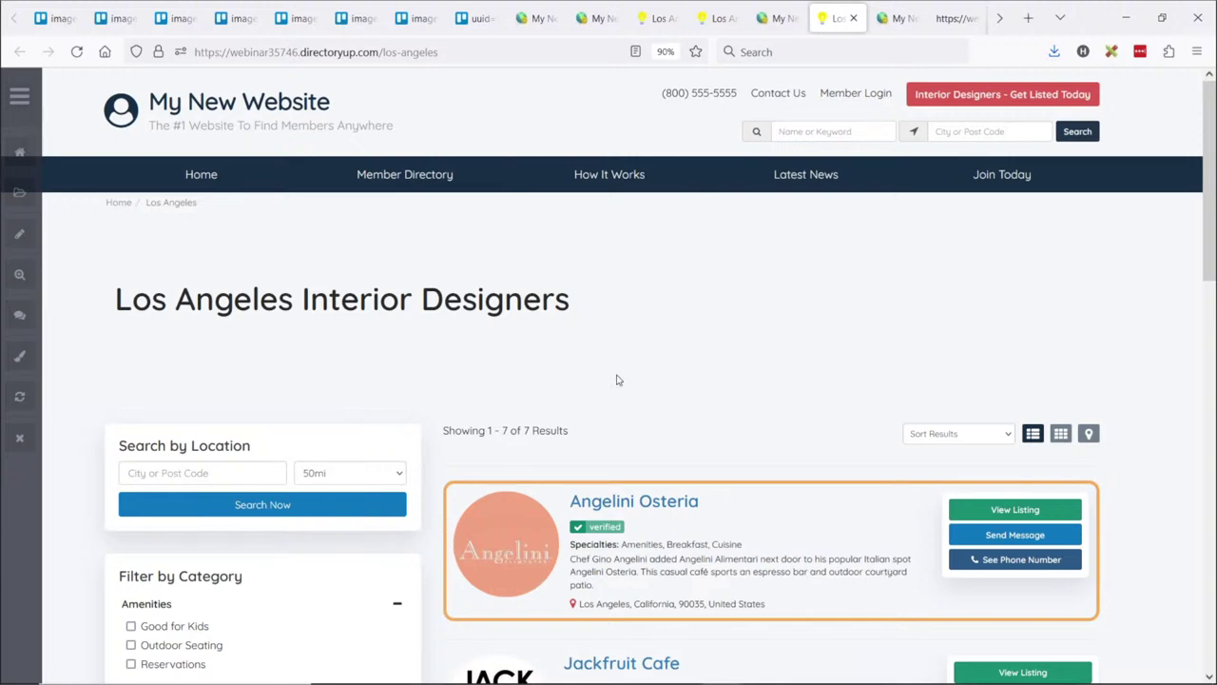
scroll(616, 379, down, 3)
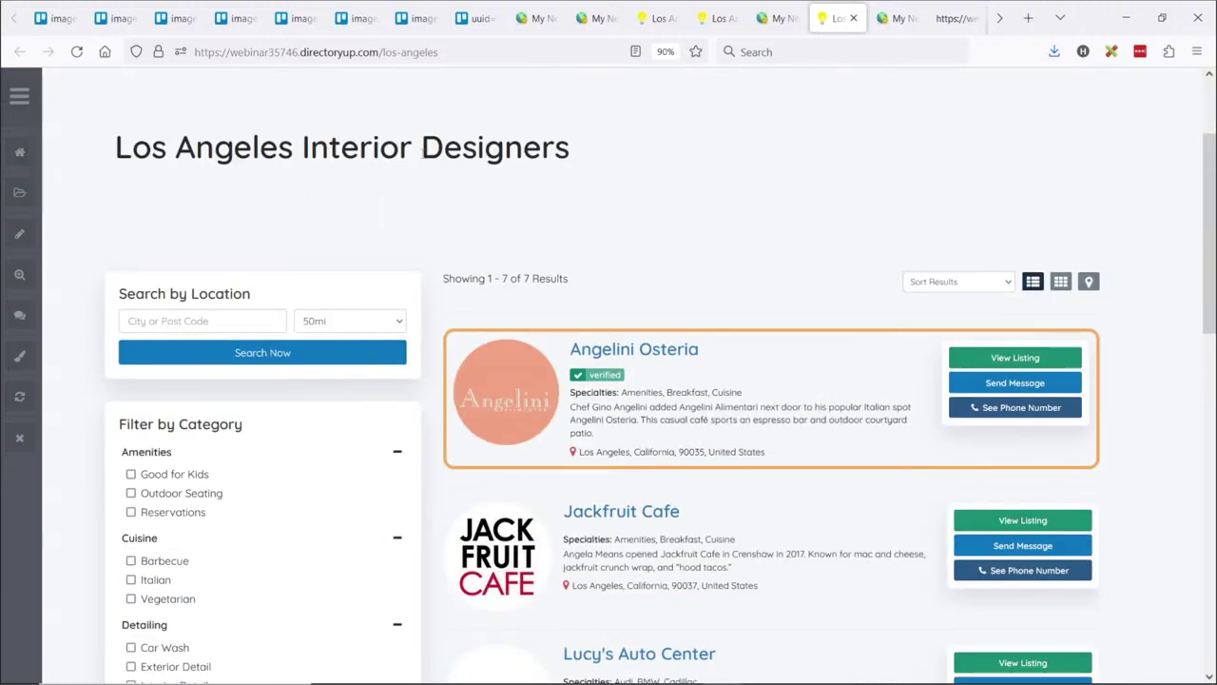
Disable the los-angeles page's hero section by setting it to No, and save the page
click(775, 18)
click(285, 263)
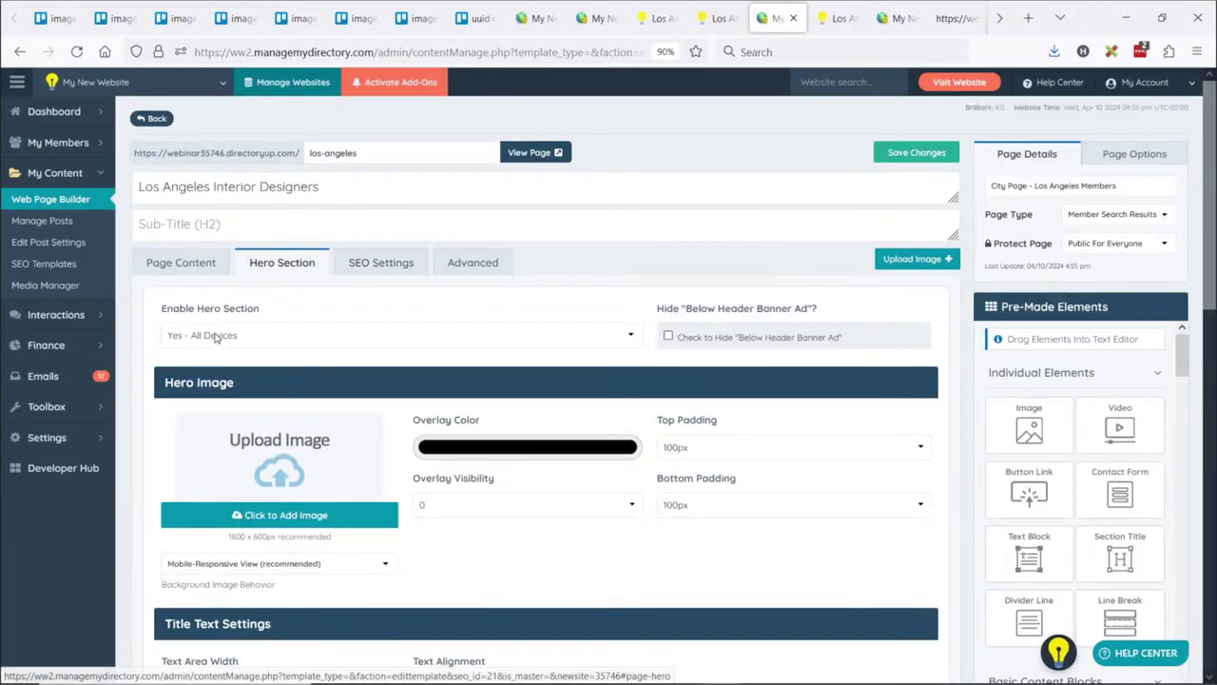
click(217, 339)
click(191, 350)
click(917, 152)
Reload the live los-angeles page and check the heading above the member results
key(ctrl+Tab)
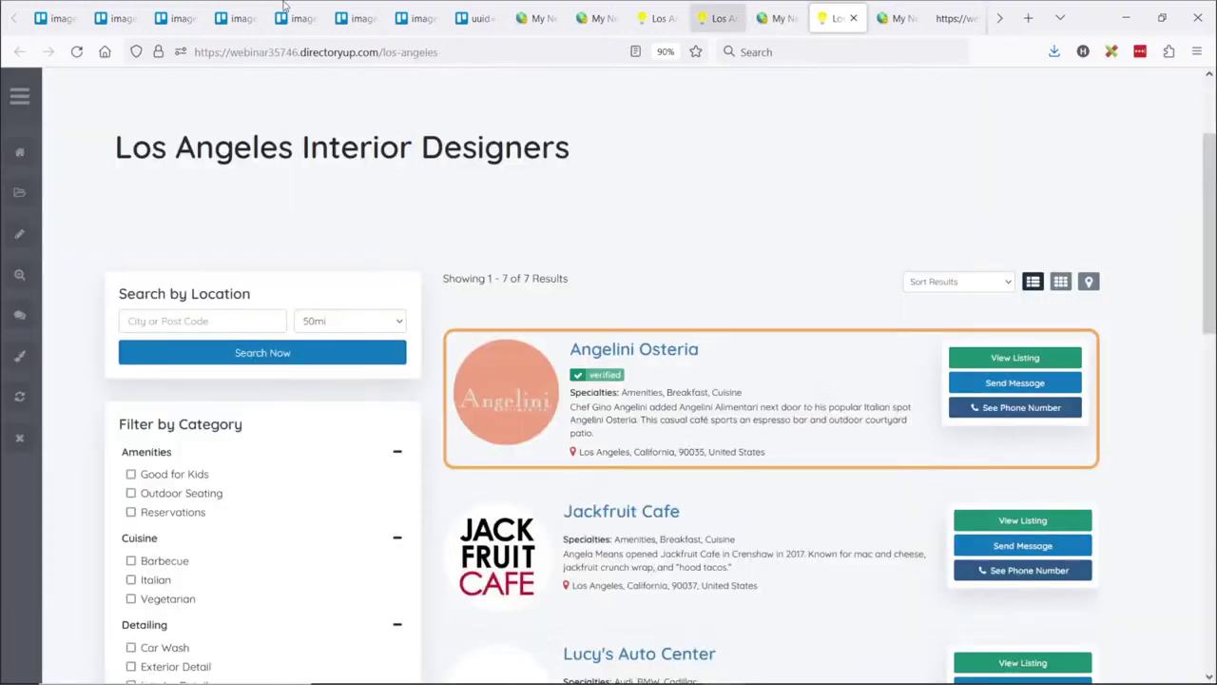
click(76, 52)
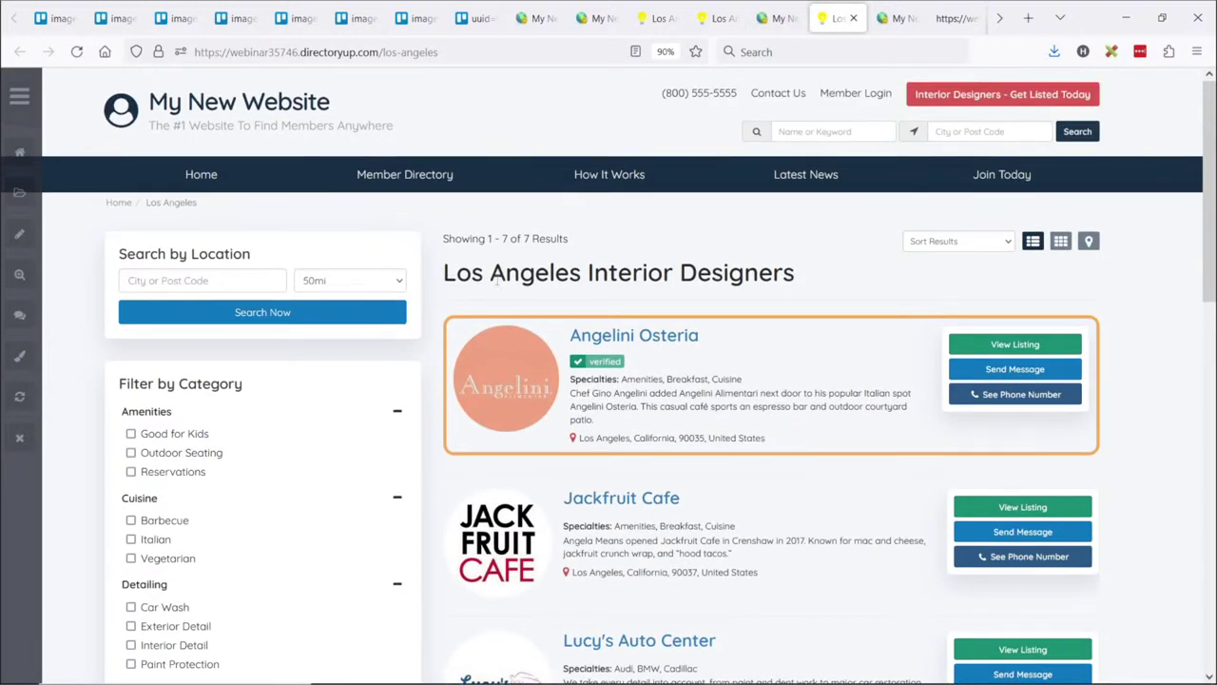
drag(472, 273, 789, 271)
click(755, 269)
View the live los-angeles page's source and examine its title, meta description and meta keywords
key(ctrl+u)
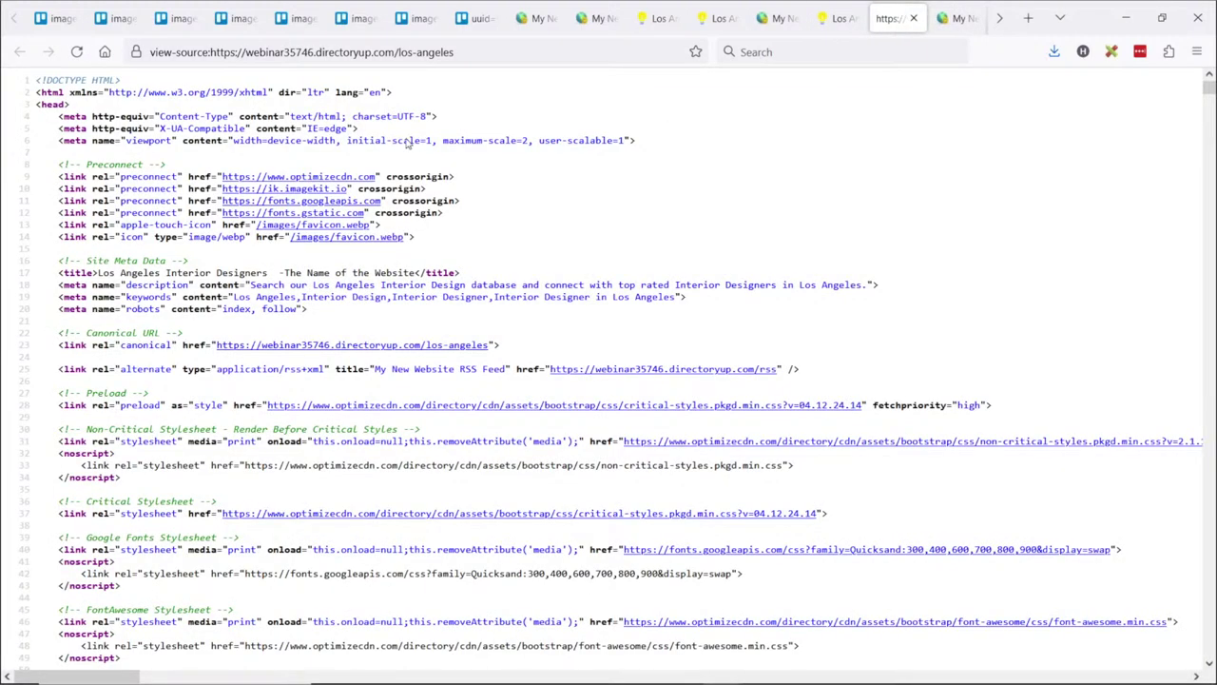
drag(96, 273, 419, 273)
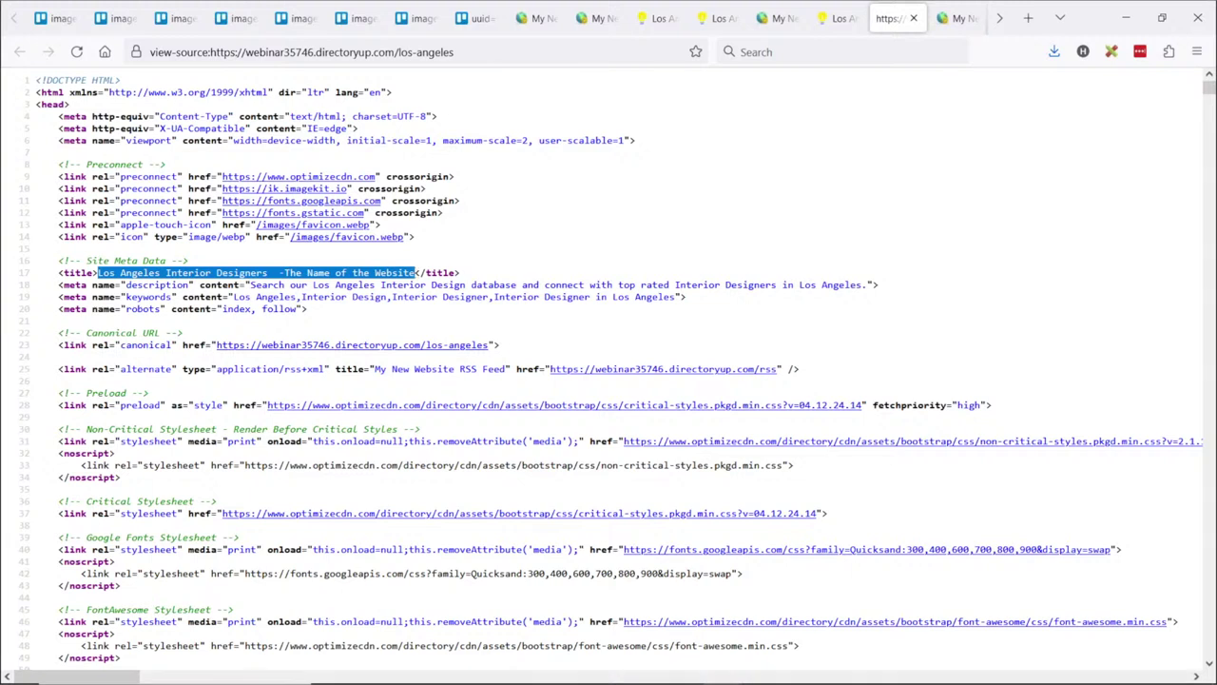
click(236, 297)
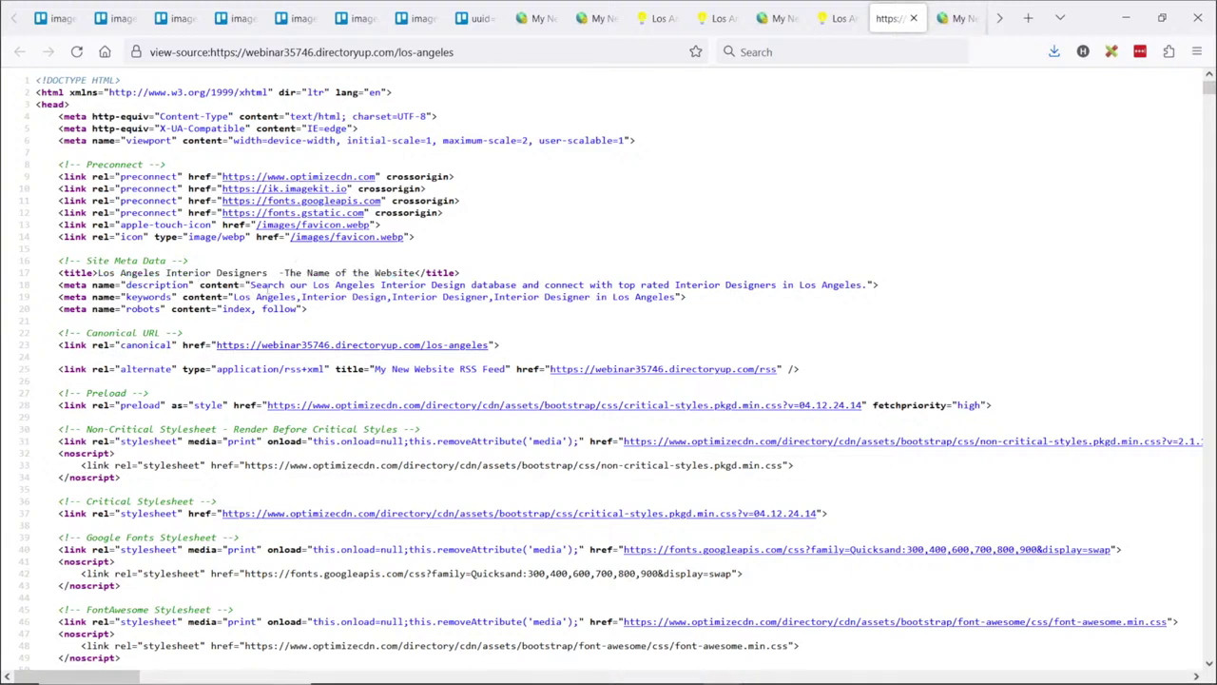
drag(252, 285, 869, 285)
drag(96, 273, 416, 273)
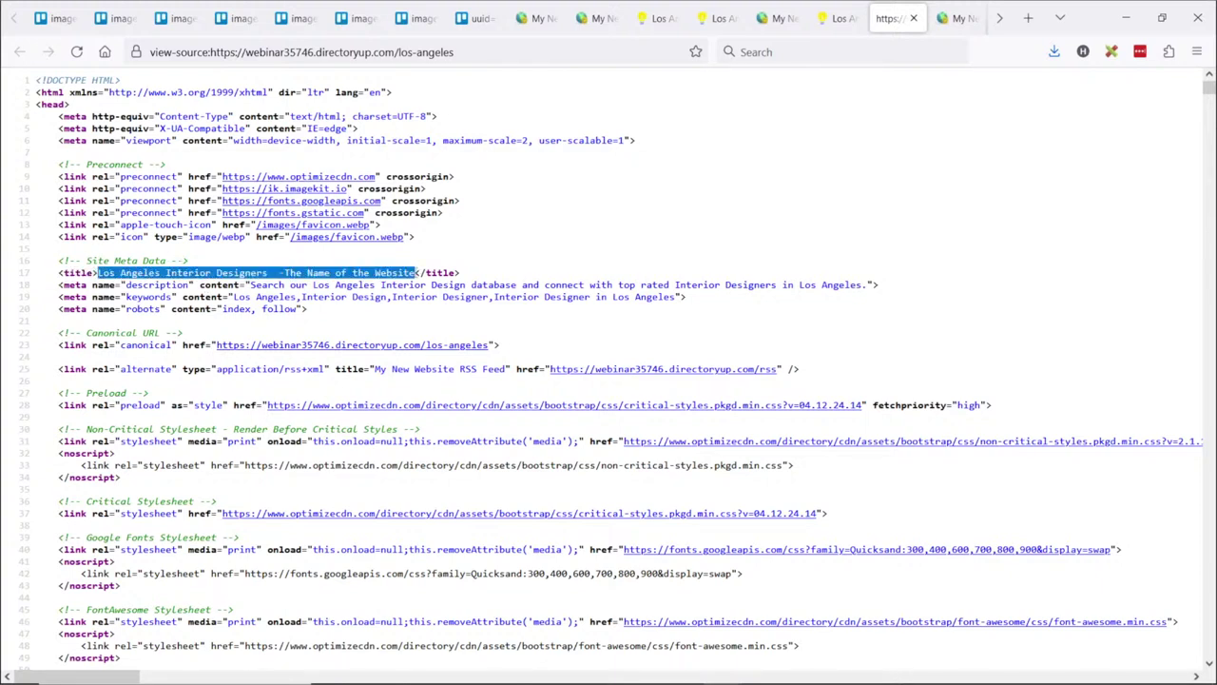
click(415, 273)
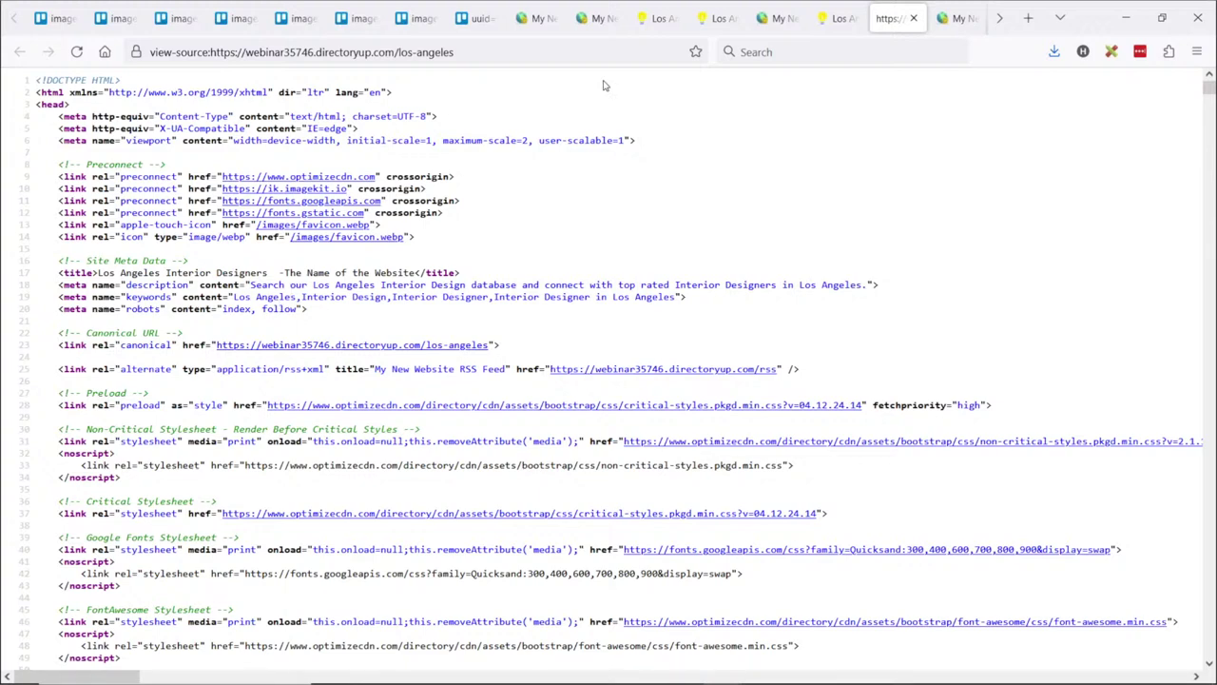
Return to the los-angeles page editor and check the meta title, description and keywords in its SEO settings
click(776, 18)
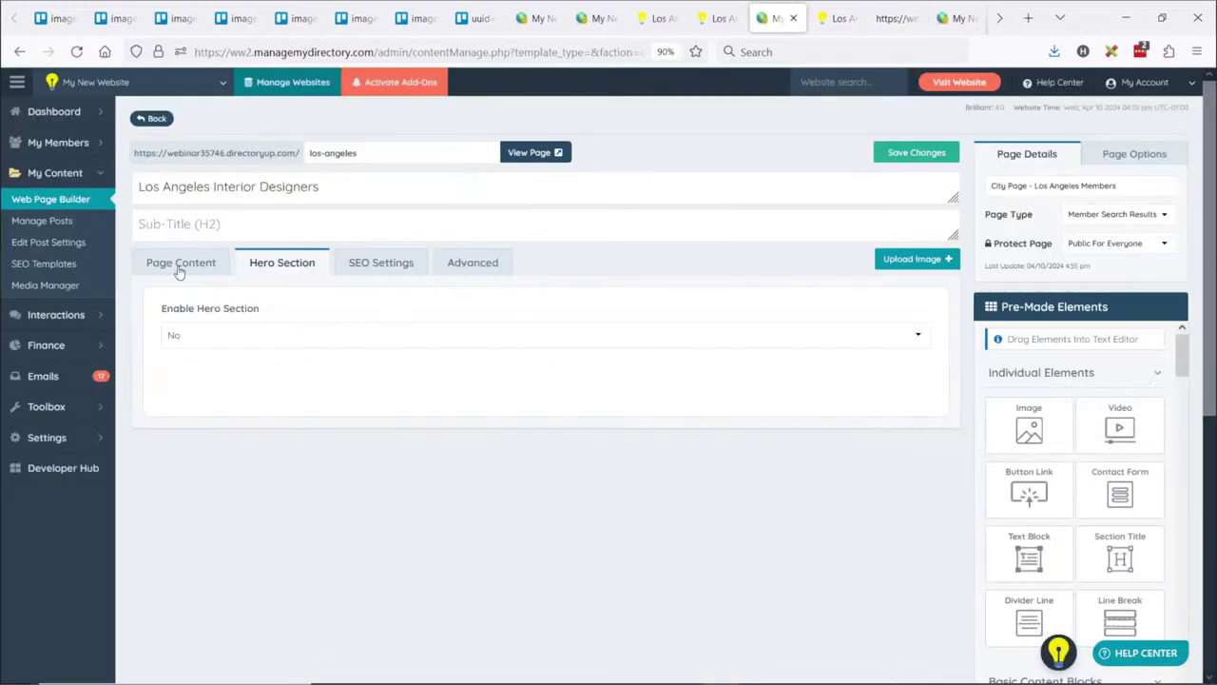
click(384, 267)
click(515, 420)
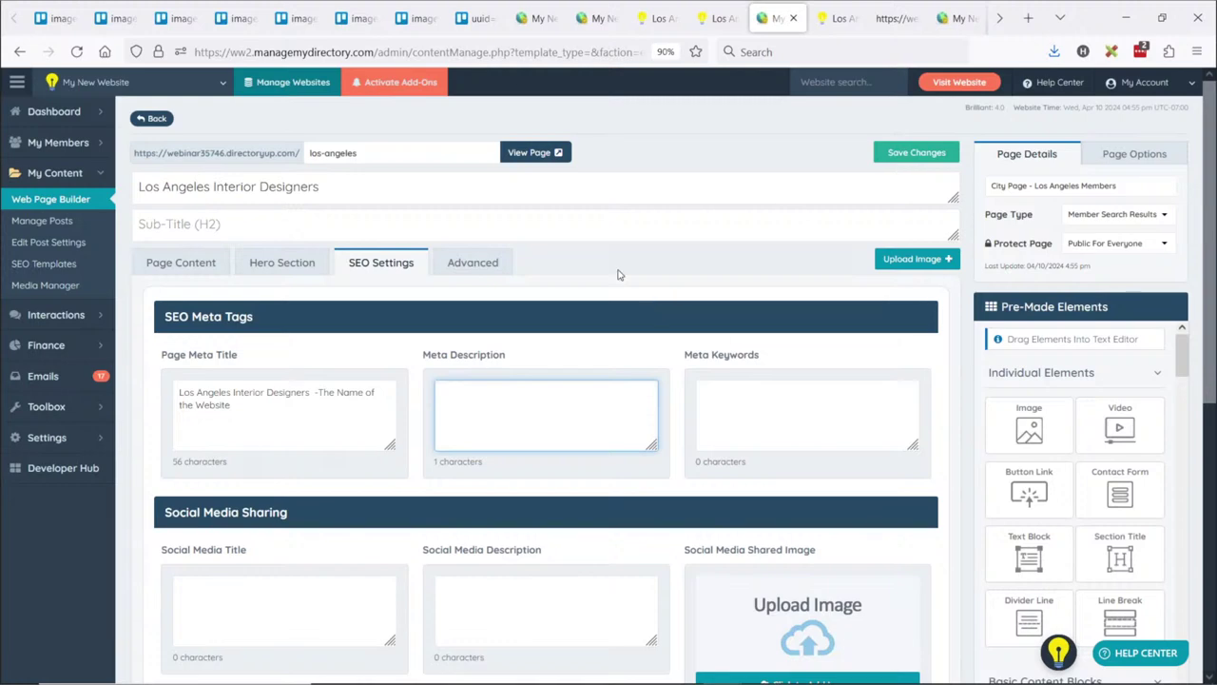
Open Sample Member 1's profile from the Los Angeles search results, follow its Los Angeles breadcrumb link and examine the resulting URL
click(656, 18)
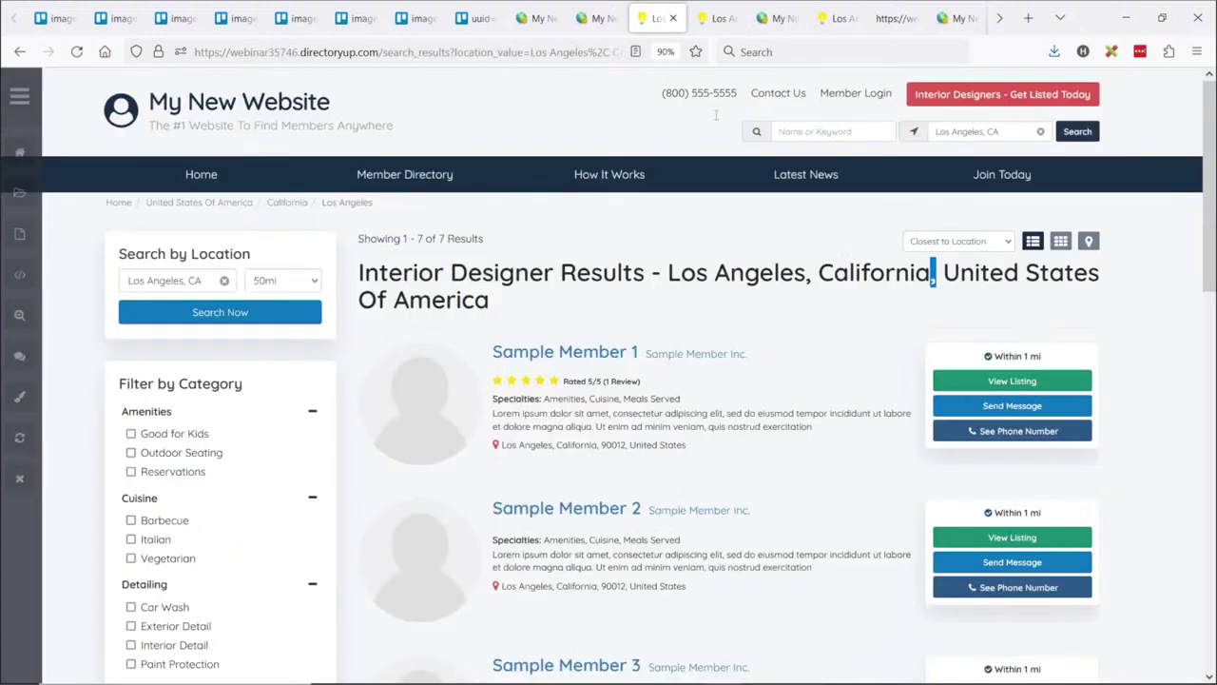
mouse_move(17, 112)
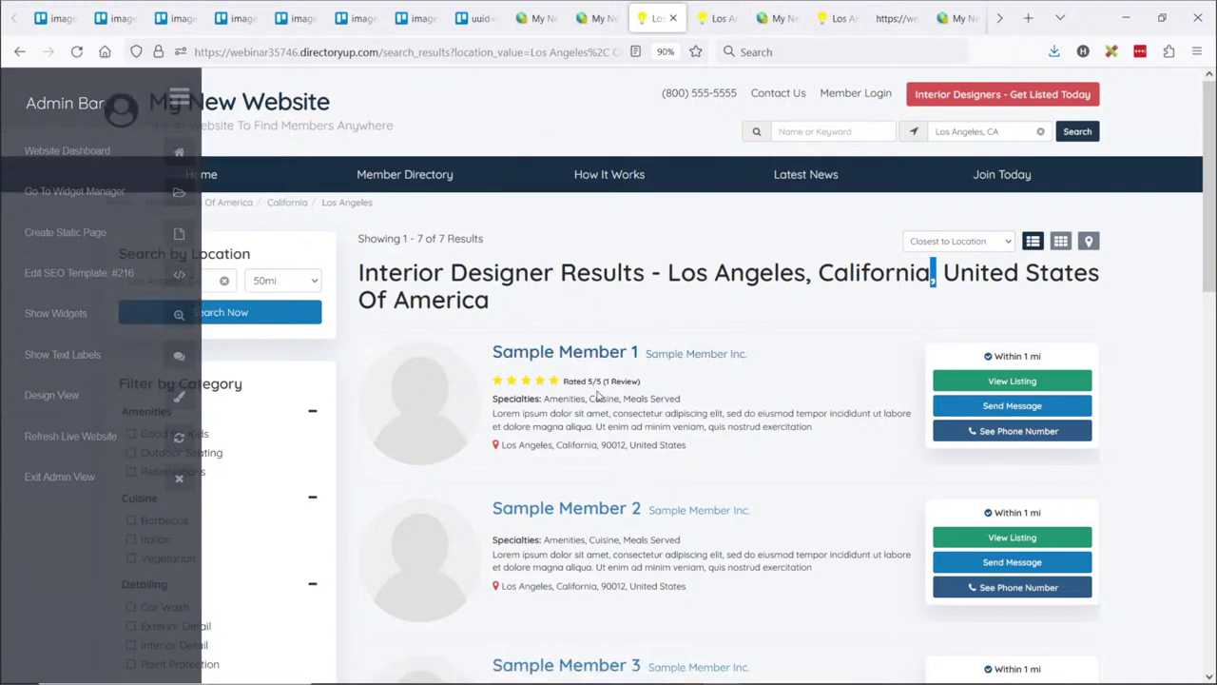
click(563, 352)
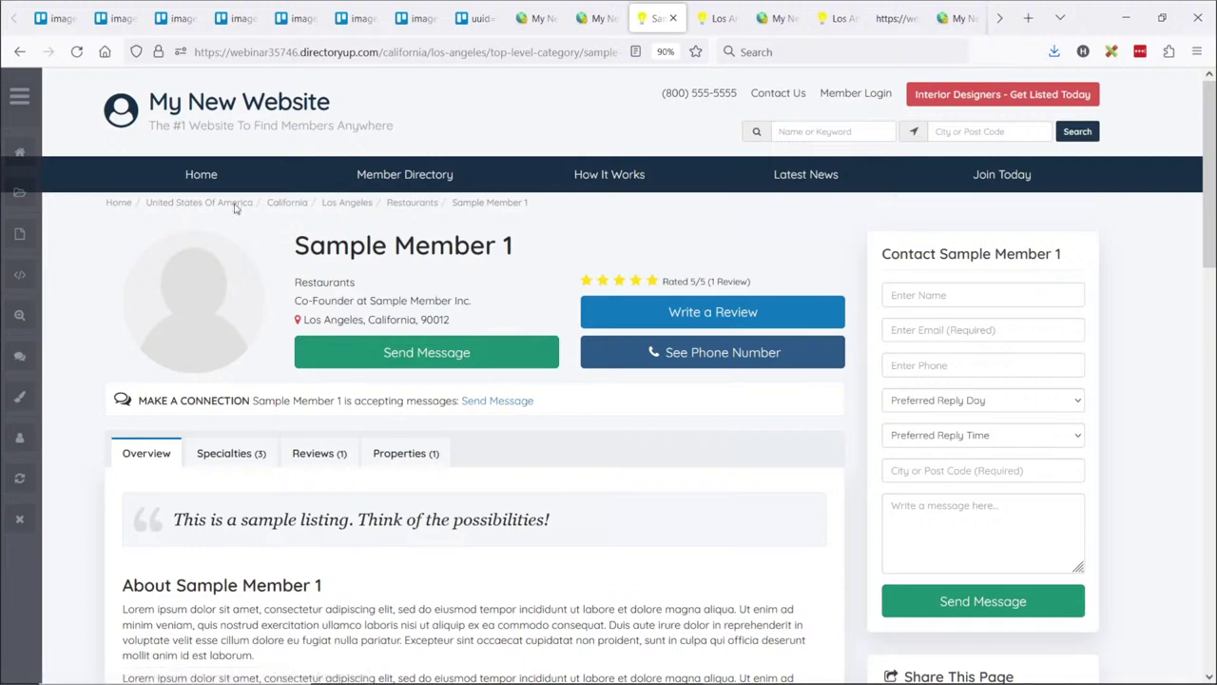
click(361, 211)
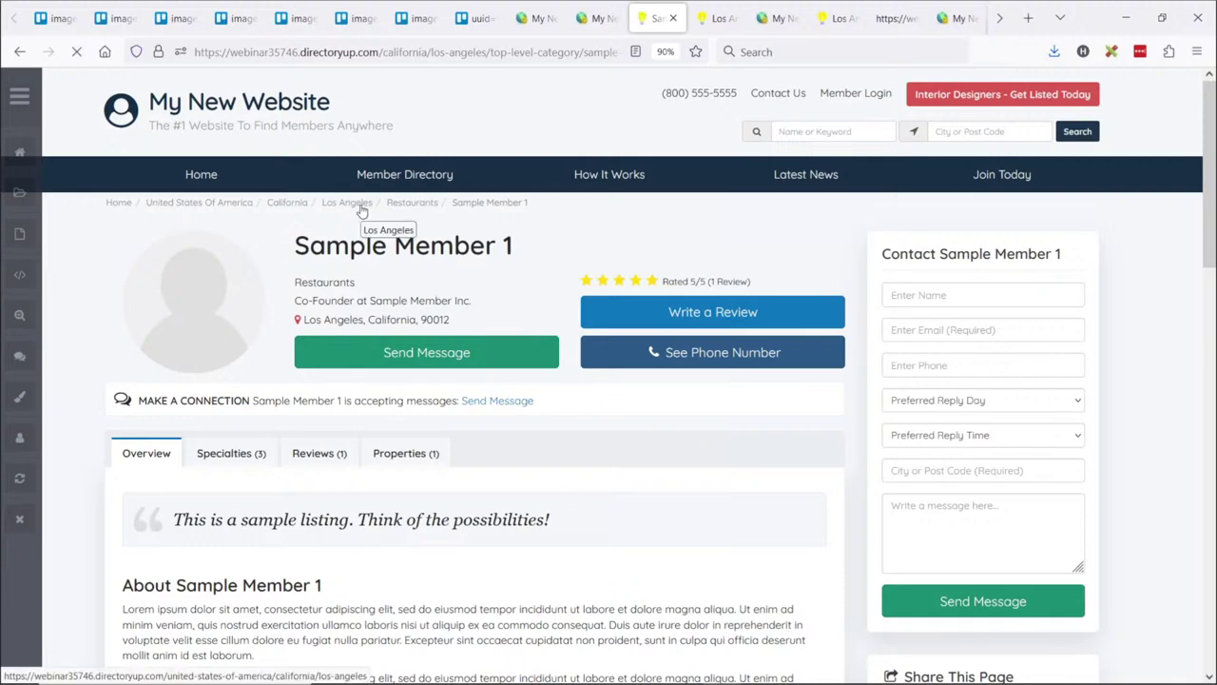
drag(373, 51, 610, 51)
click(380, 51)
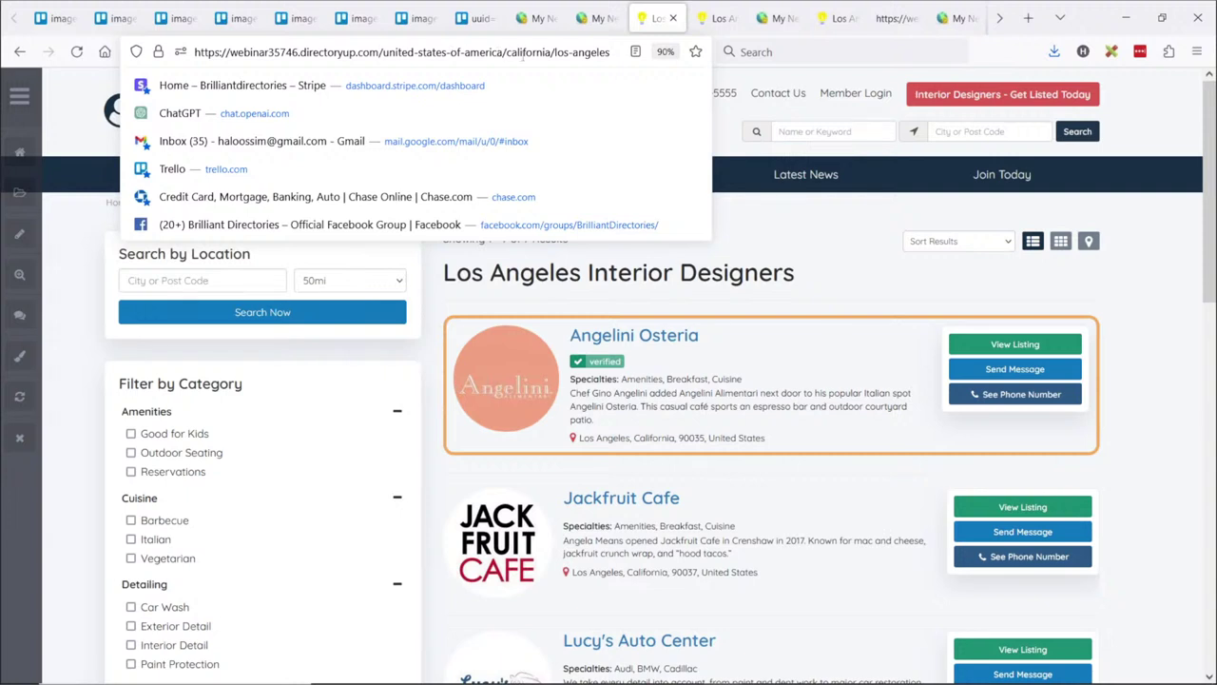
Shorten the page URL to /united-states-of-america/california and load the statewide member results
drag(522, 51, 775, 72)
click(581, 51)
key(BackSpace)
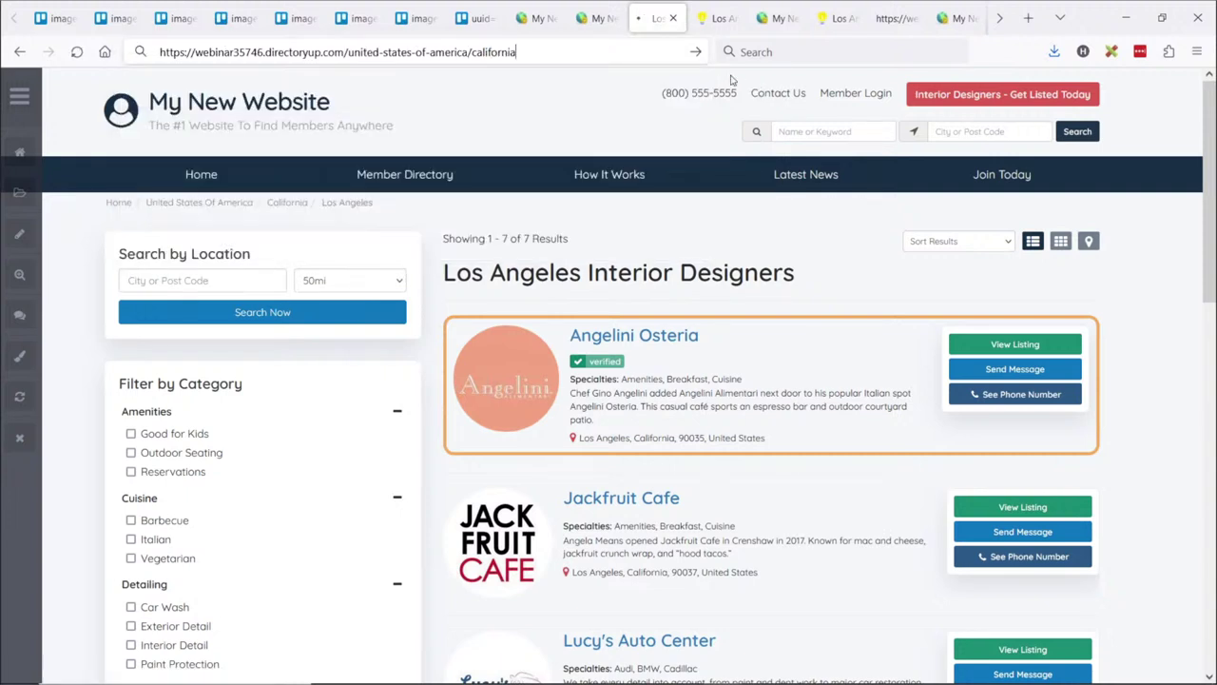
key(Return)
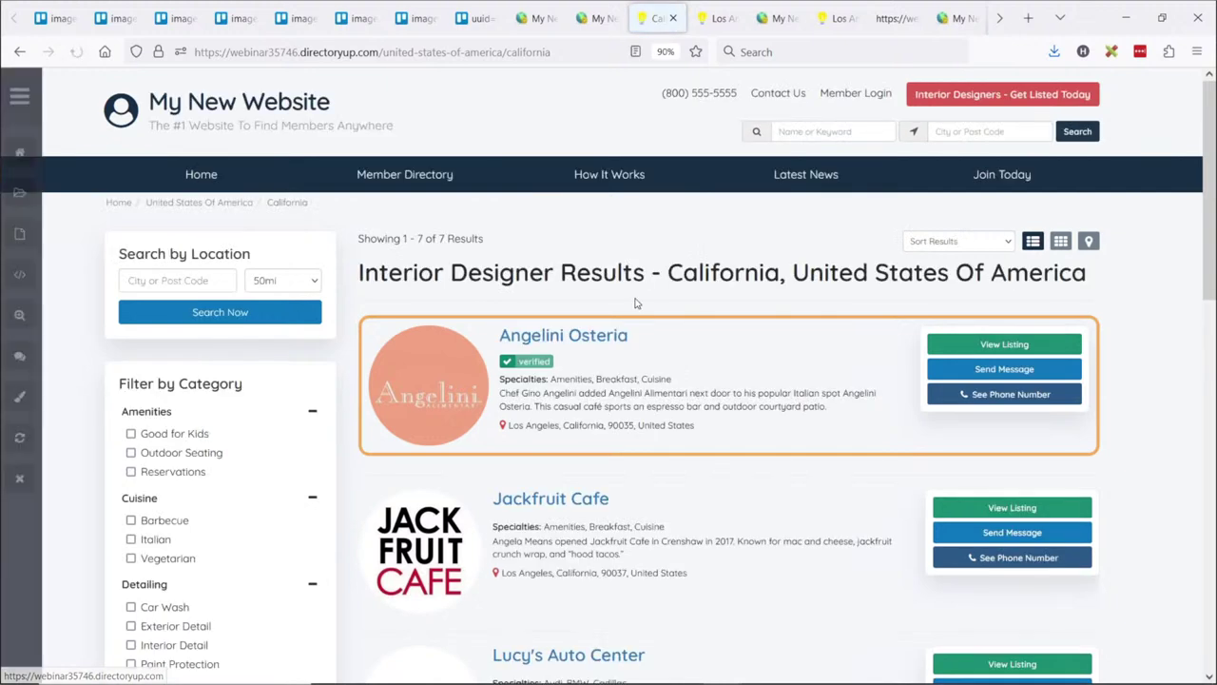
Load the member results at the shorter /california URL, and go back to the Los Angeles results page
drag(506, 51, 383, 54)
key(BackSpace)
key(Return)
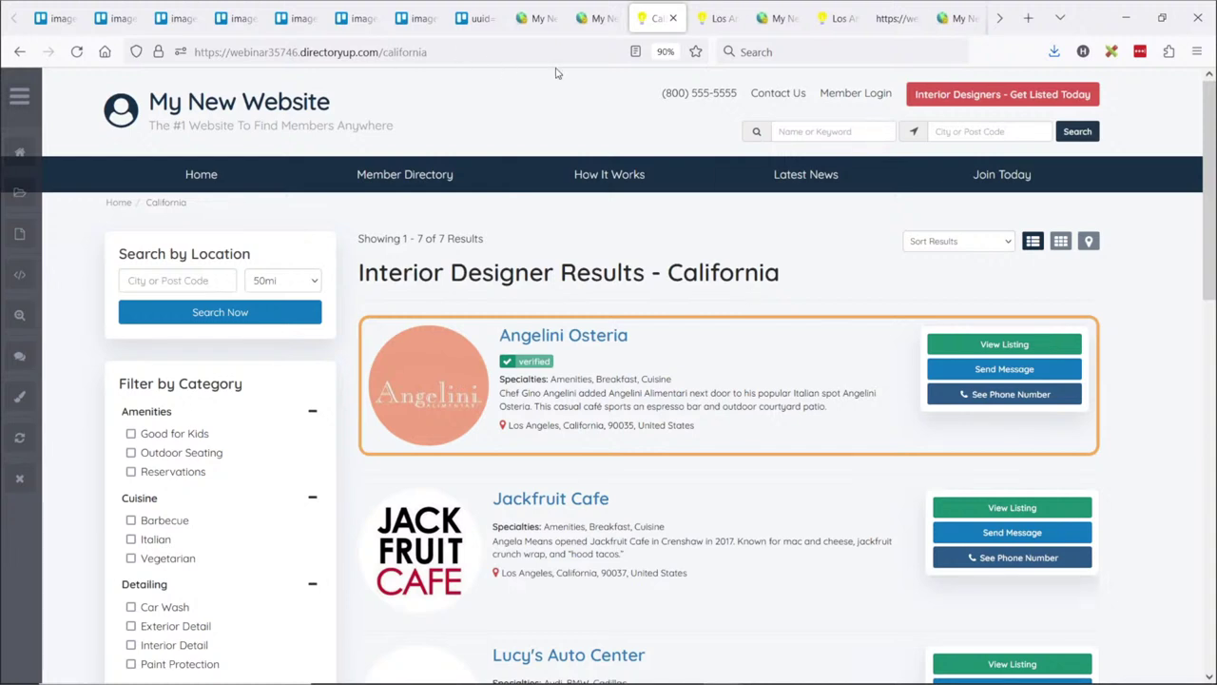
click(18, 52)
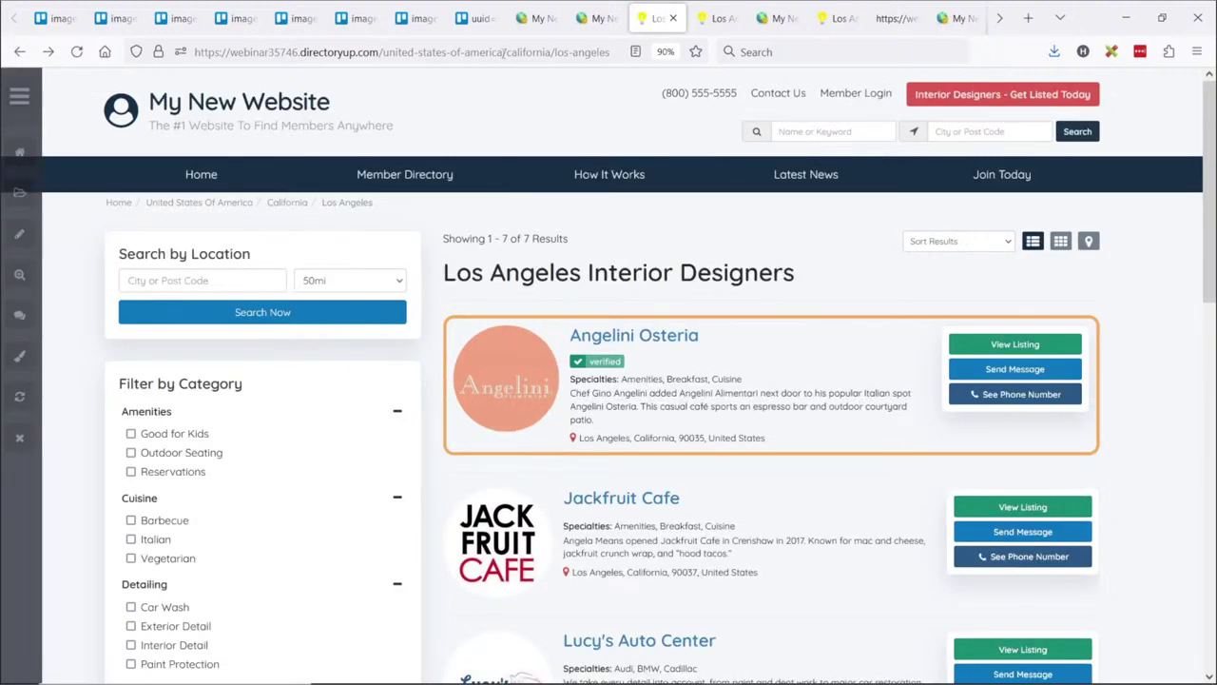
key(alt+Tab)
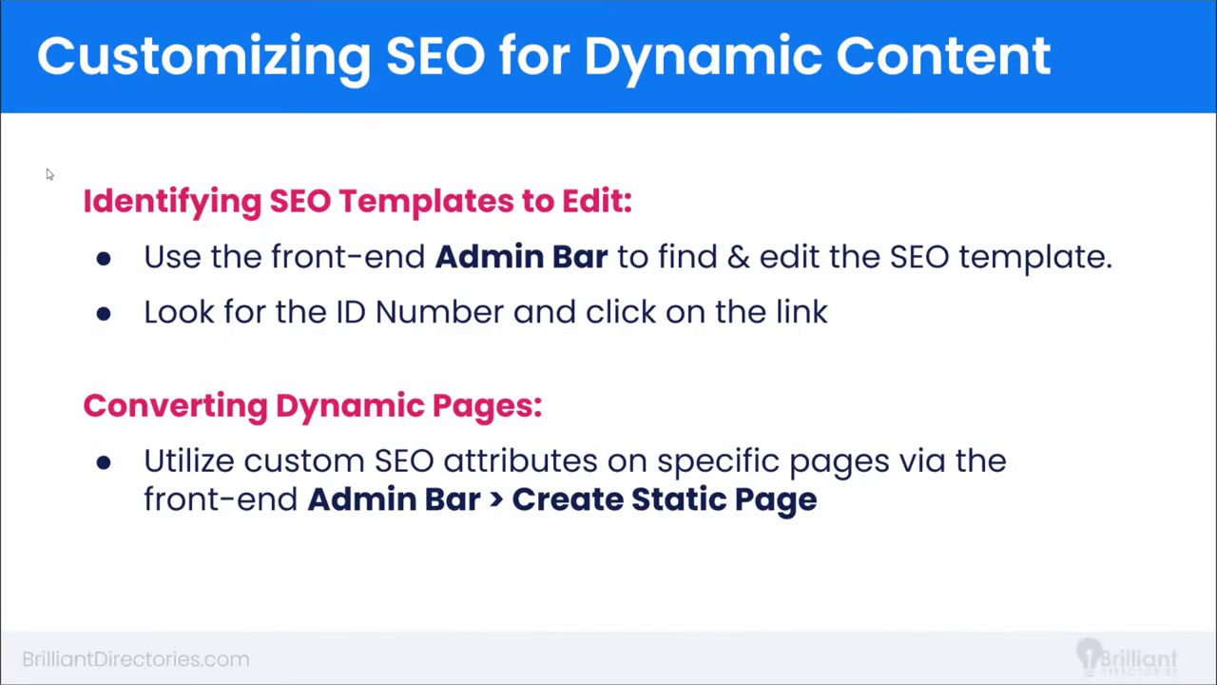
key(Right)
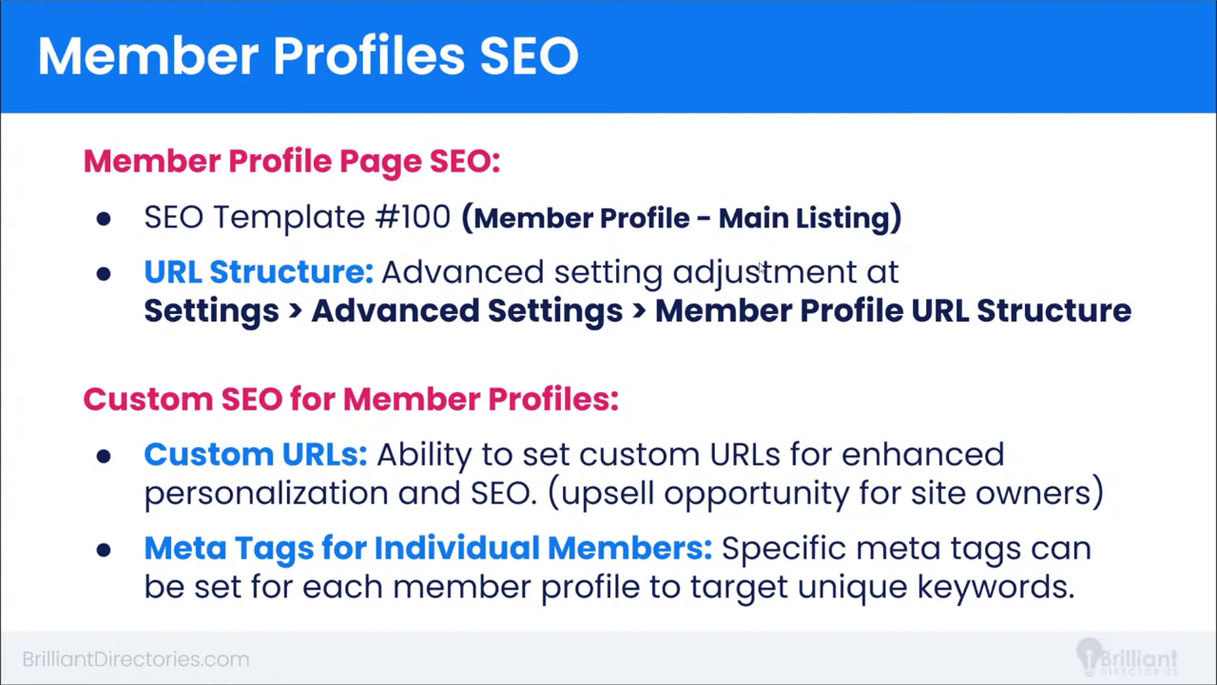
key(alt+Tab)
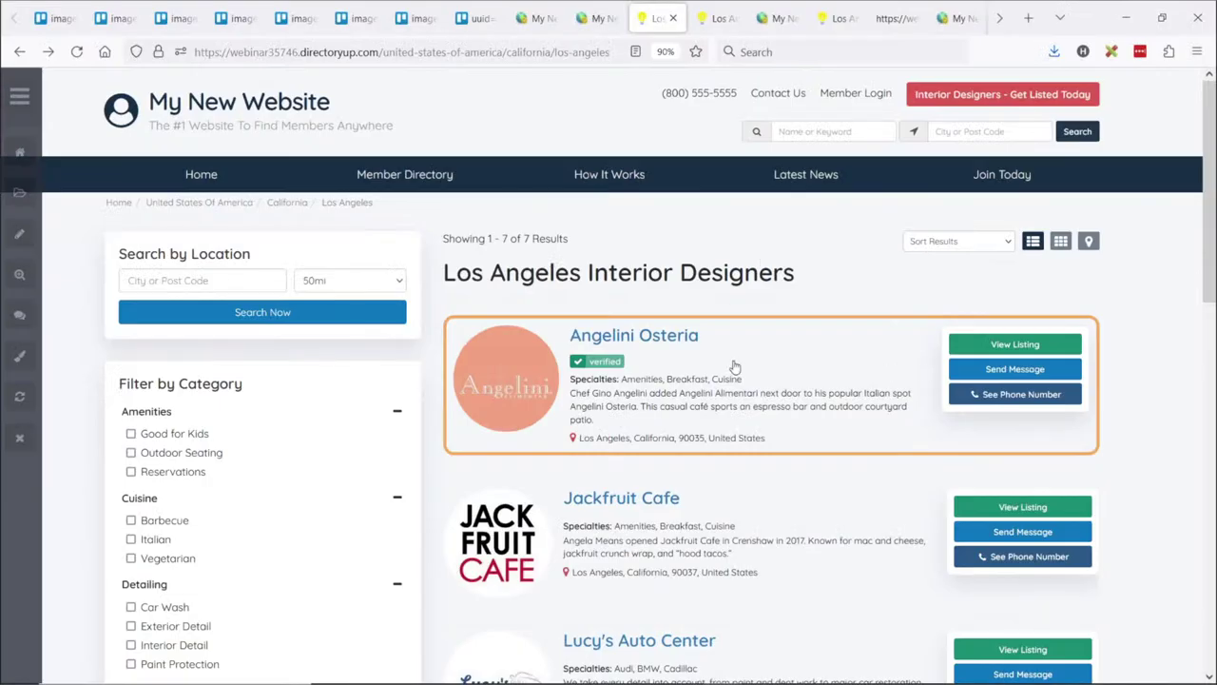
Open the Angelini Osteria member profile from the Los Angeles results and view its page source
click(647, 341)
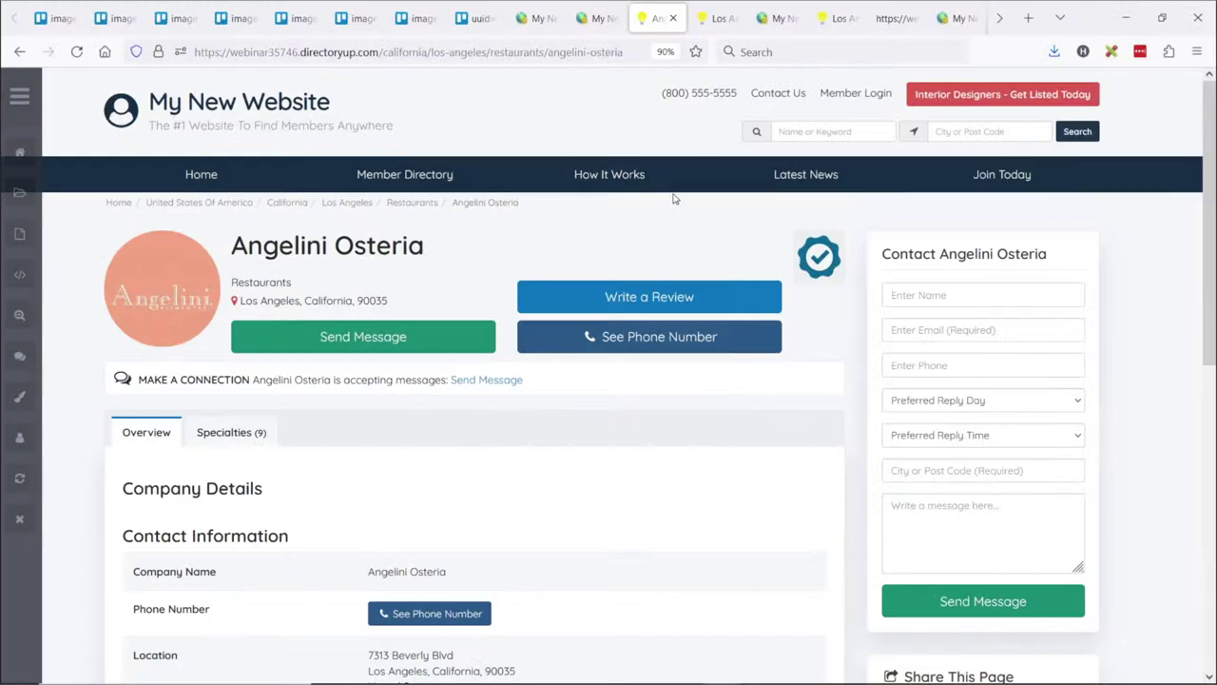
middle_click(718, 18)
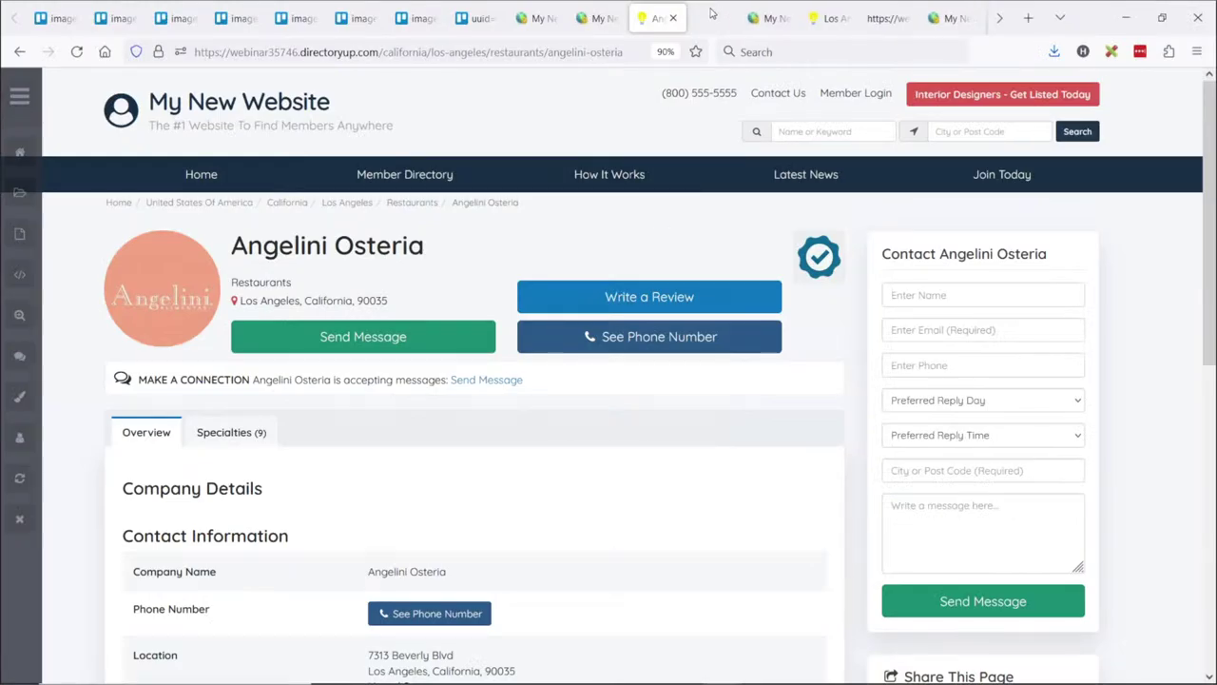
key(ctrl+u)
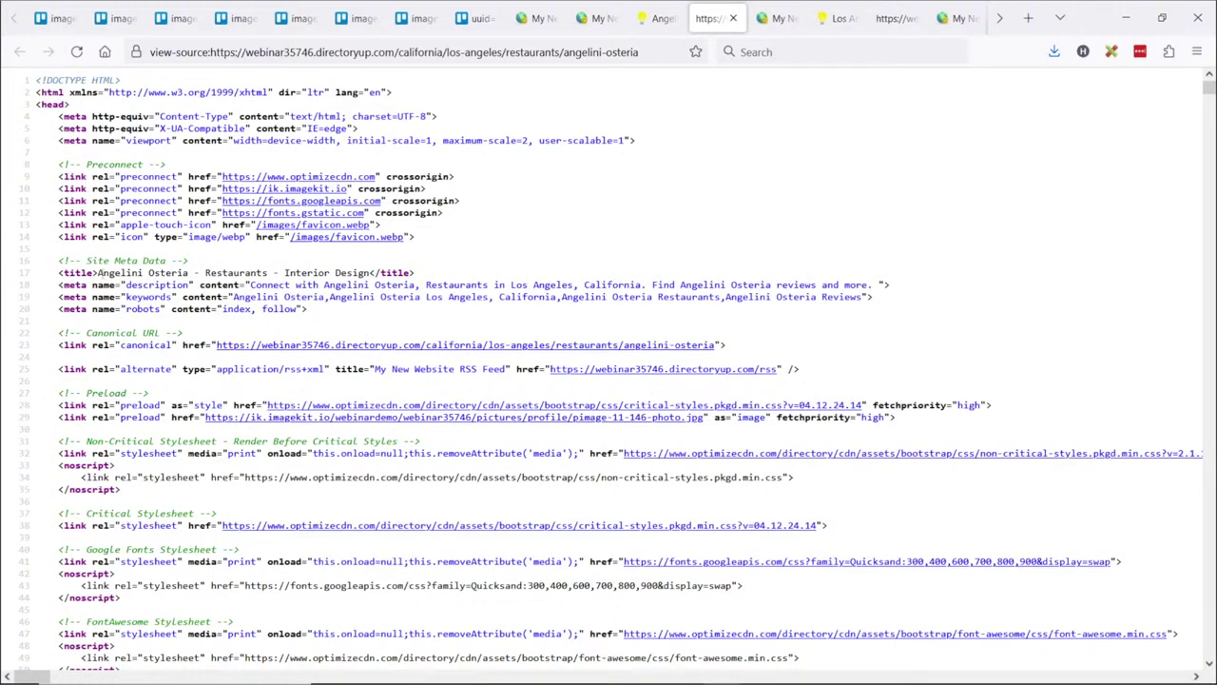
Examine how the member name, category and industry make up the meta title in the Angelini Osteria page source
double_click(123, 272)
click(147, 274)
drag(209, 273, 370, 274)
click(287, 275)
click(370, 274)
Examine the wording, category and location parts of the meta description in the Angelini Osteria page source
drag(249, 285, 876, 286)
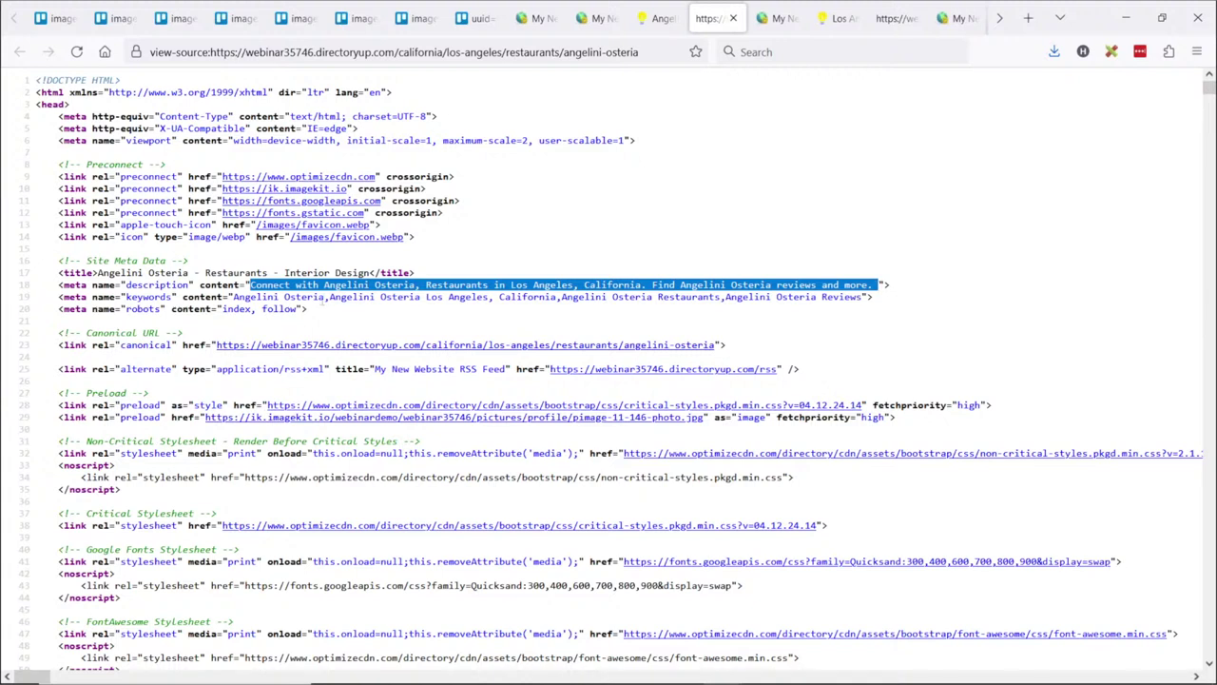
click(419, 284)
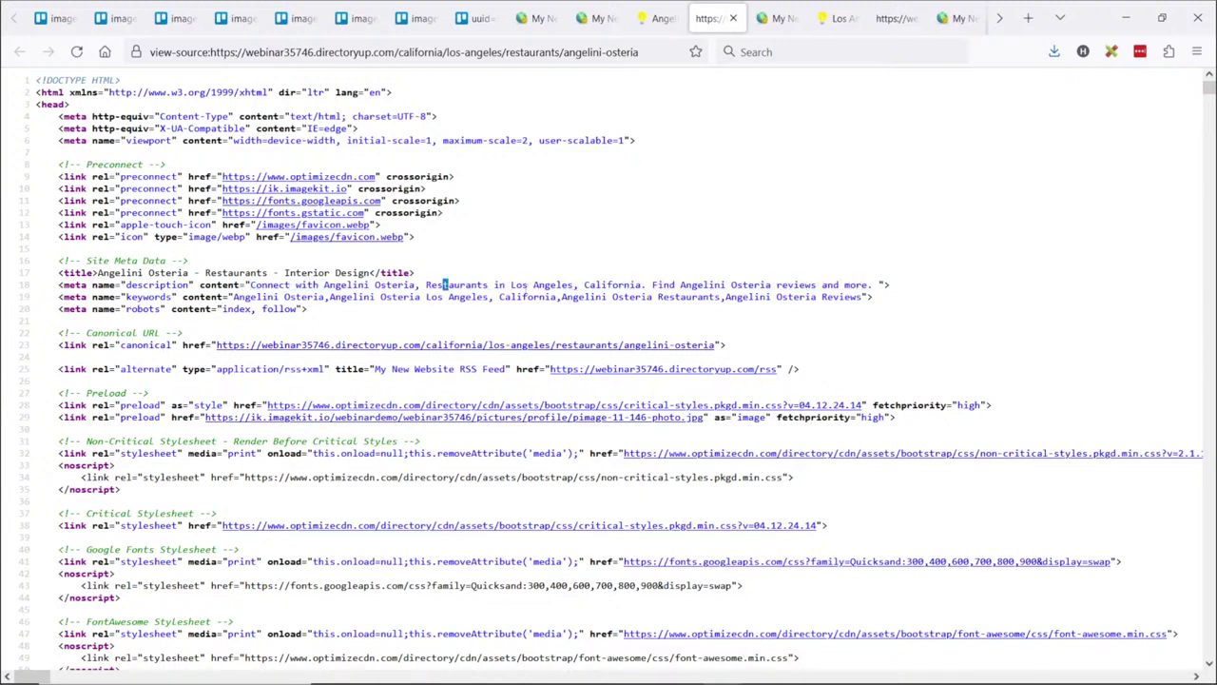
drag(494, 284, 865, 286)
click(780, 283)
double_click(806, 285)
click(526, 285)
drag(601, 286, 614, 285)
double_click(797, 284)
double_click(271, 286)
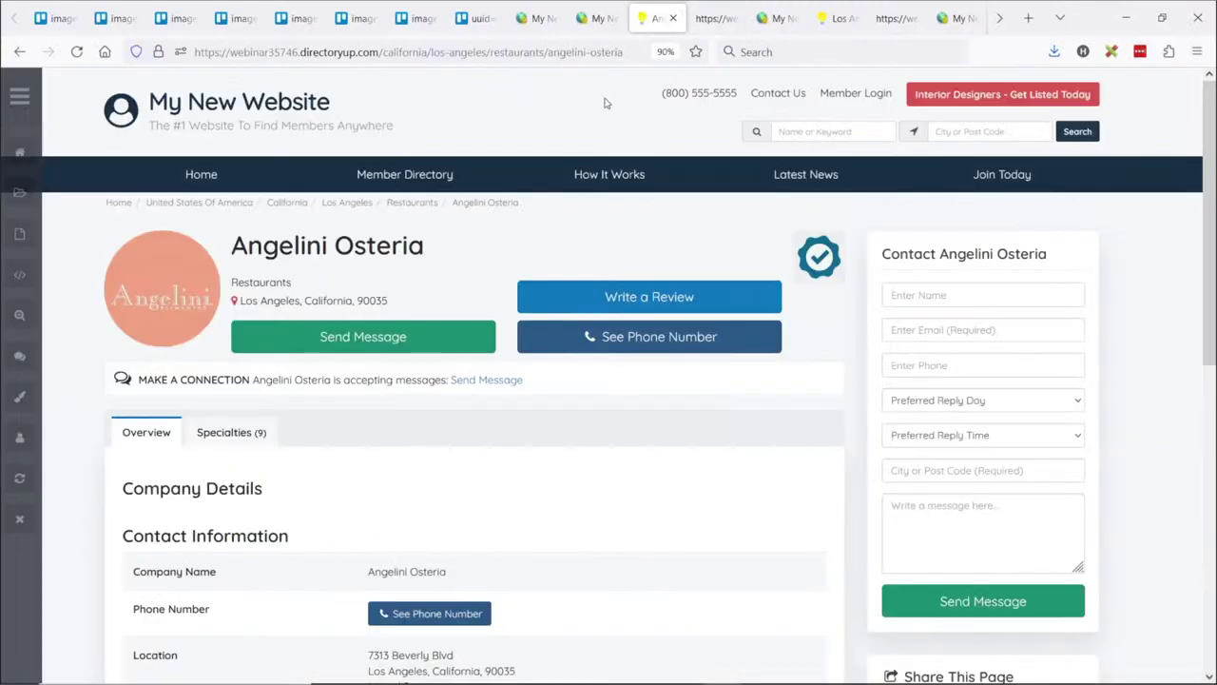
Customize SEO template #100, Member Profile - Main Listing, from the live profile and copy the %%%Location%%% variable from its meta description
mouse_move(19, 90)
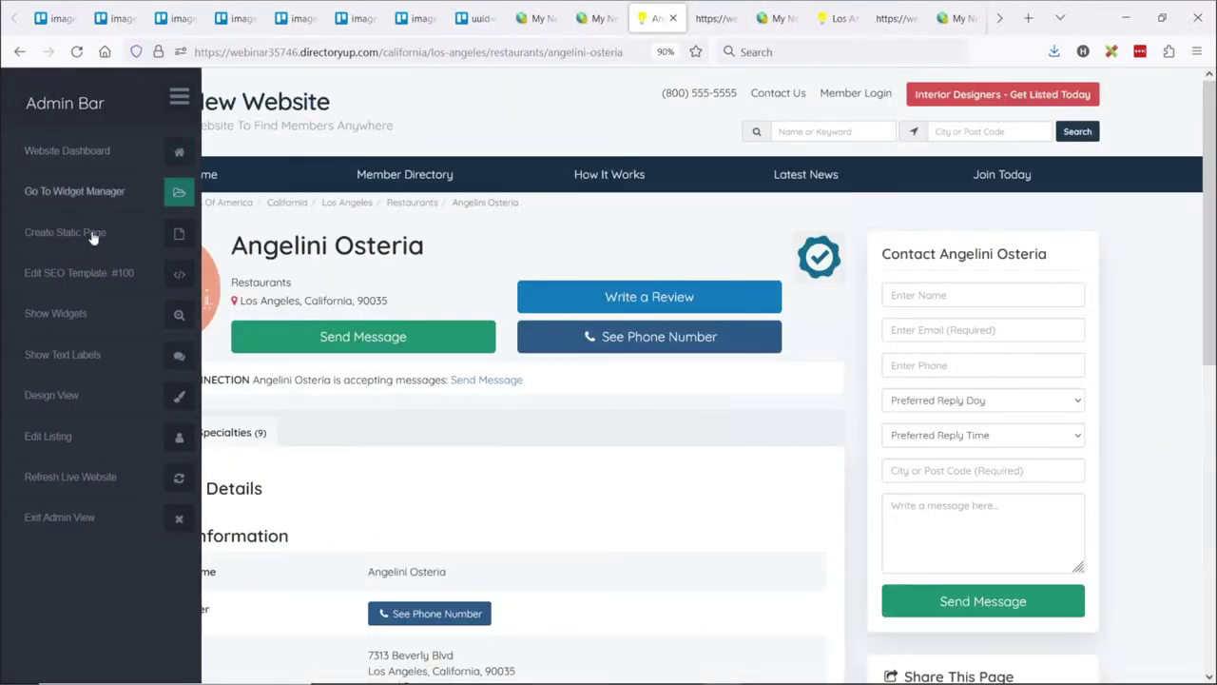
click(180, 276)
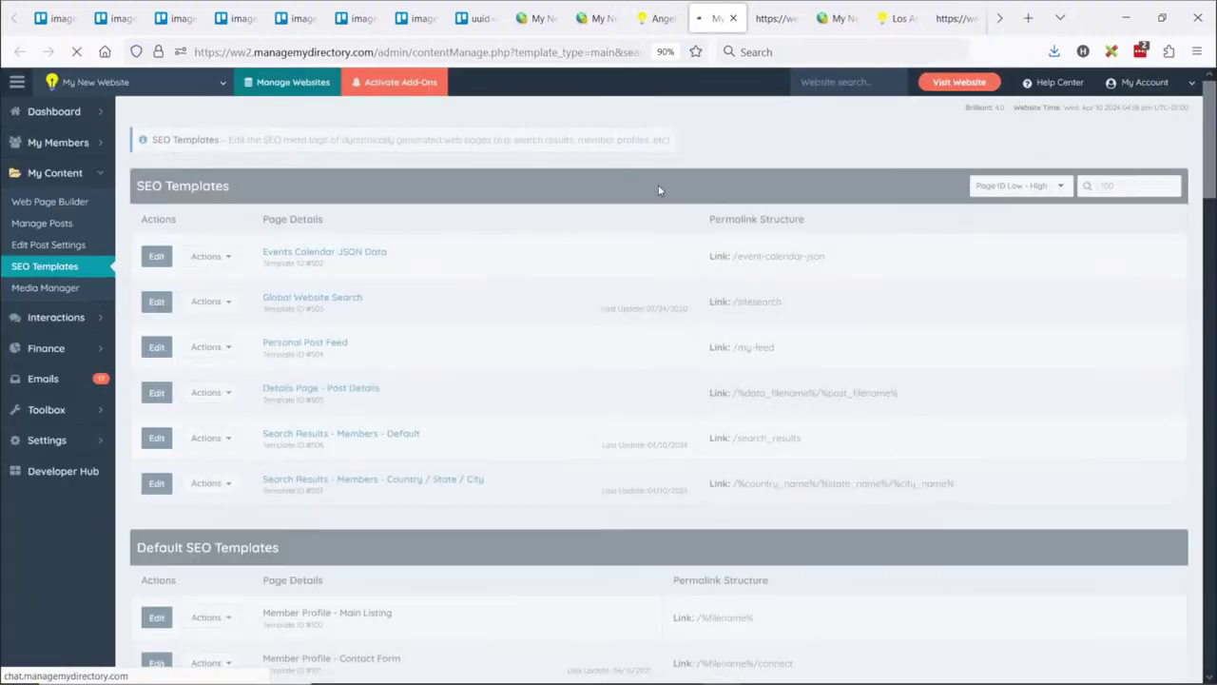
click(238, 490)
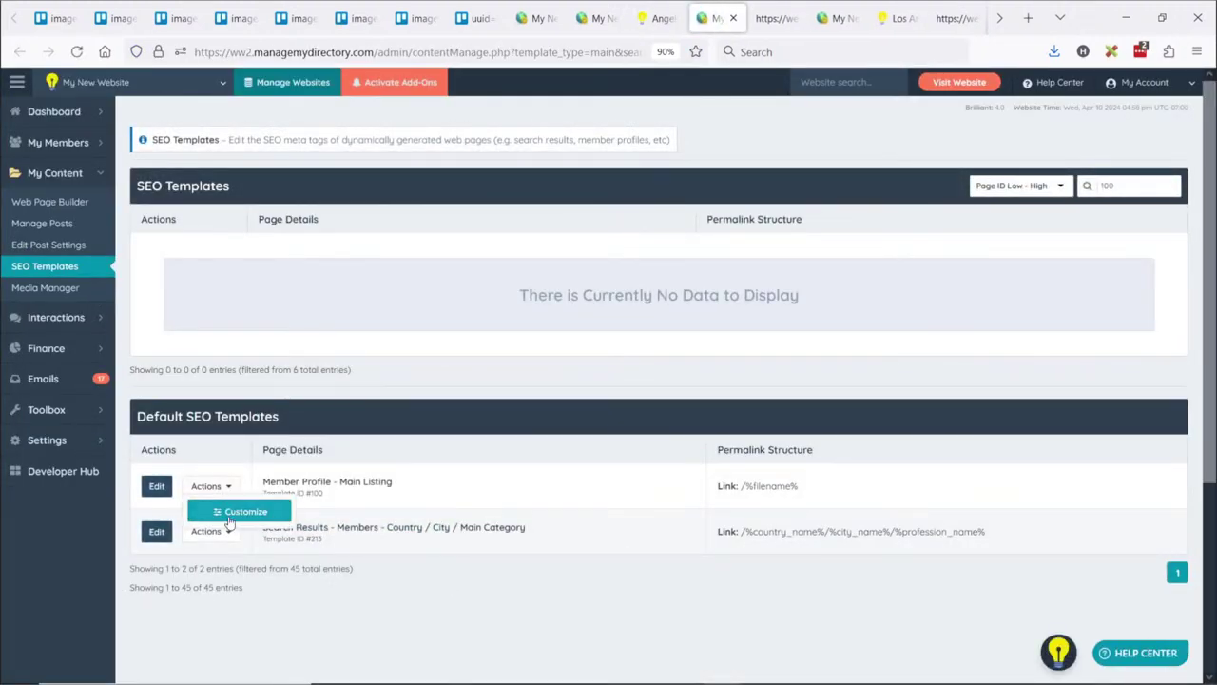
click(244, 512)
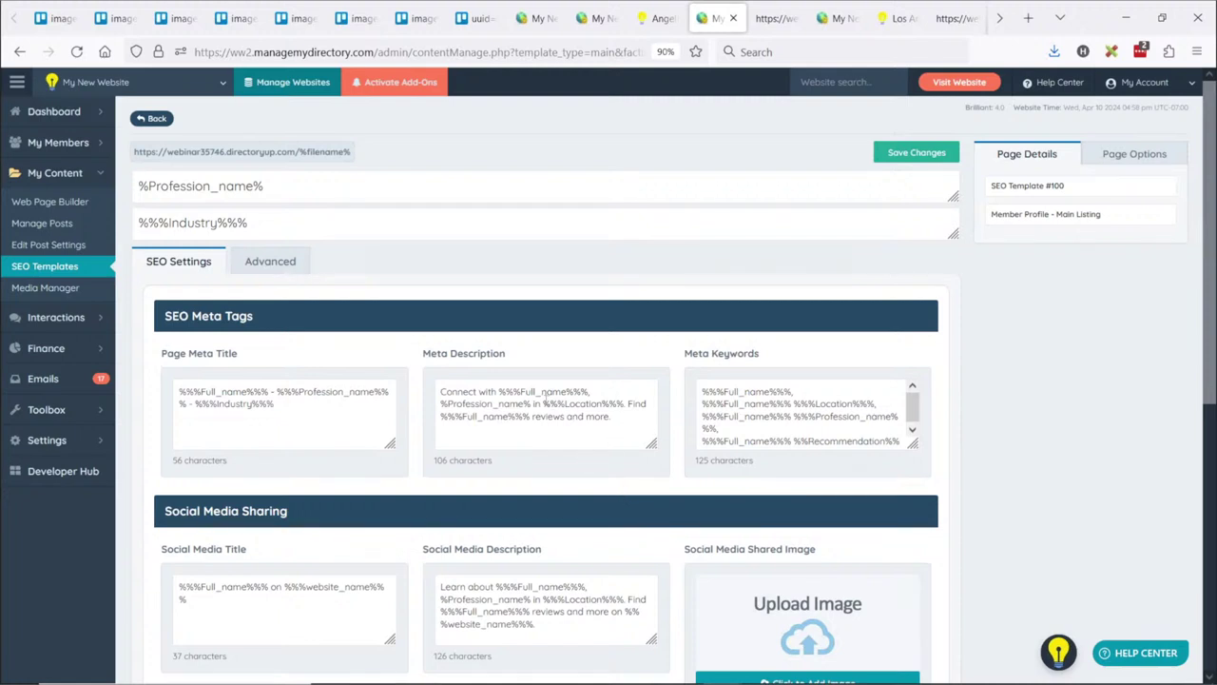
drag(543, 403, 624, 404)
key(ctrl+c)
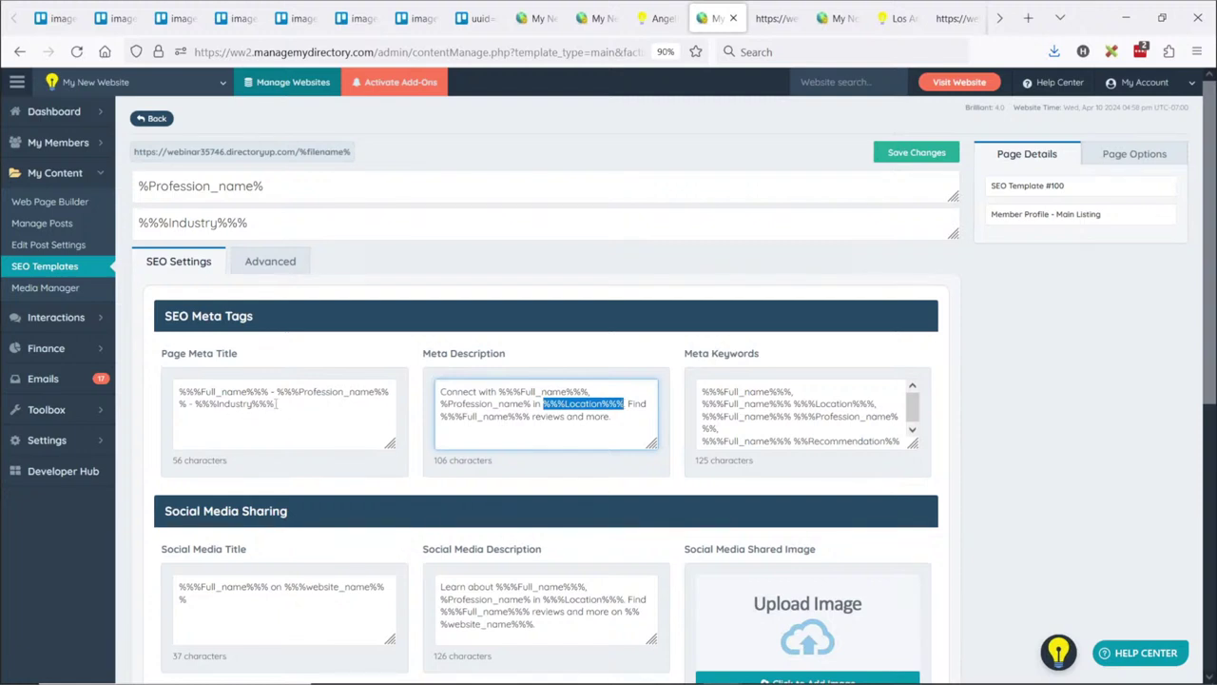
click(276, 392)
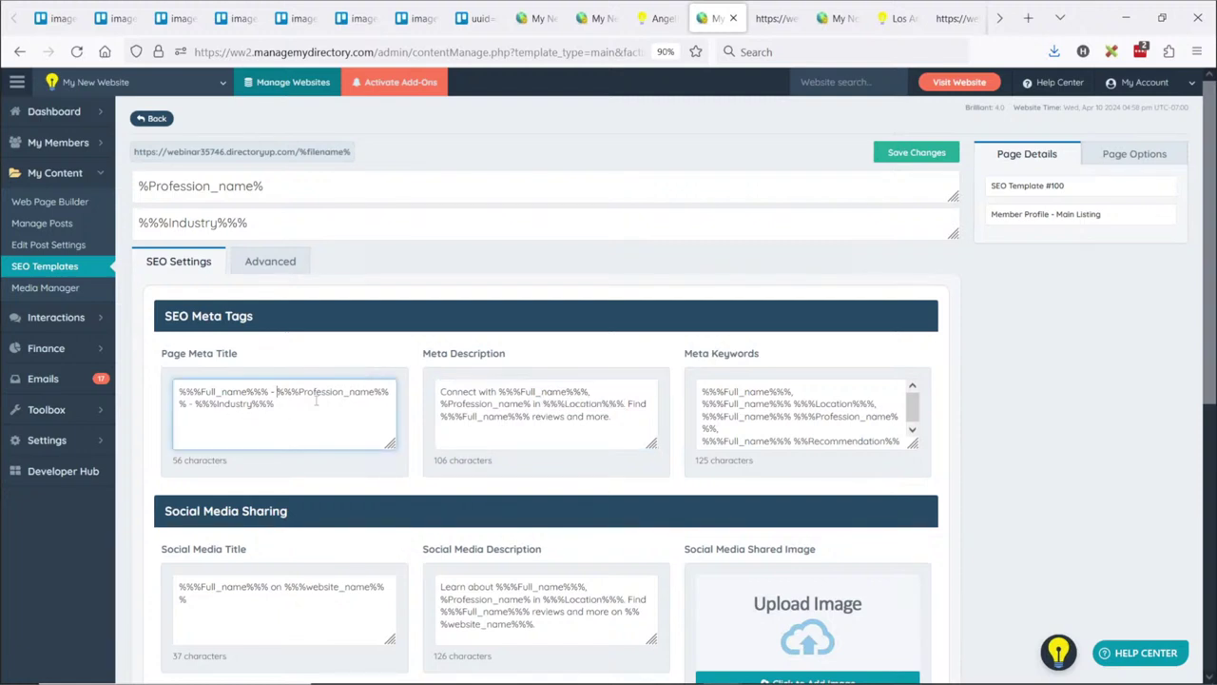
click(388, 392)
text(-)
key(ctrl+v)
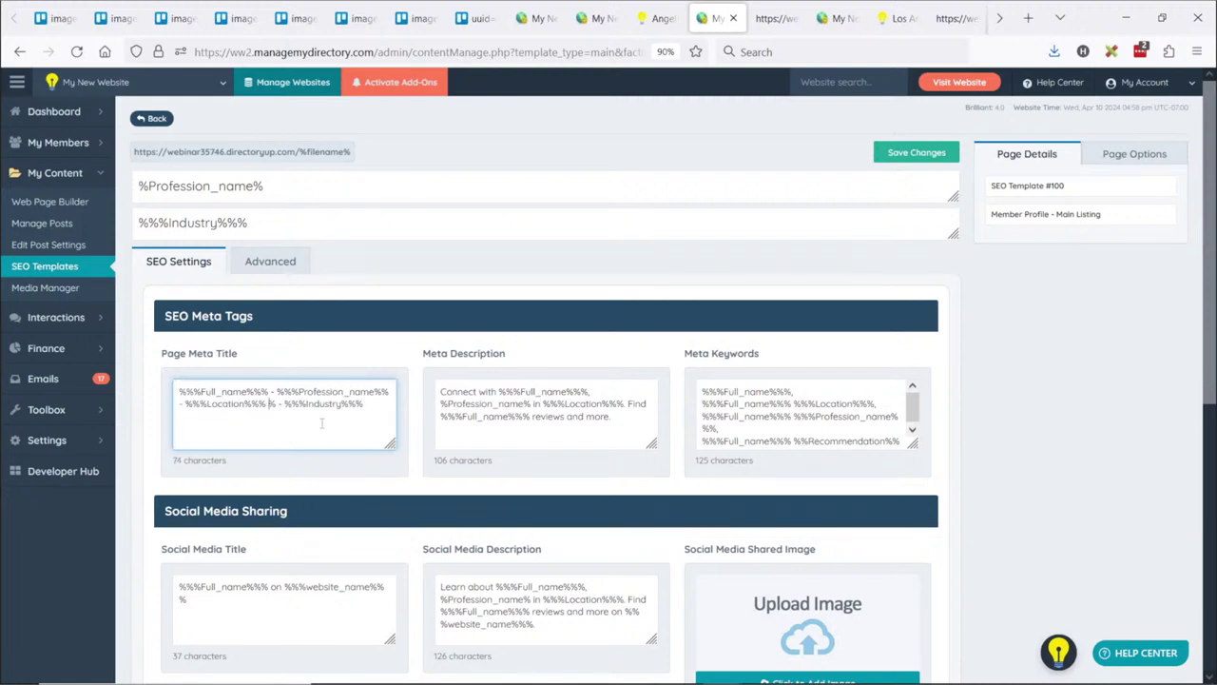
key(BackSpace)
key(BackSpace)
key(BackSpace)
key(BackSpace)
key(BackSpace)
key(BackSpace)
key(BackSpace)
key(BackSpace)
key(BackSpace)
key(BackSpace)
key(BackSpace)
key(BackSpace)
key(BackSpace)
key(BackSpace)
key(BackSpace)
key(BackSpace)
key(BackSpace)
key(BackSpace)
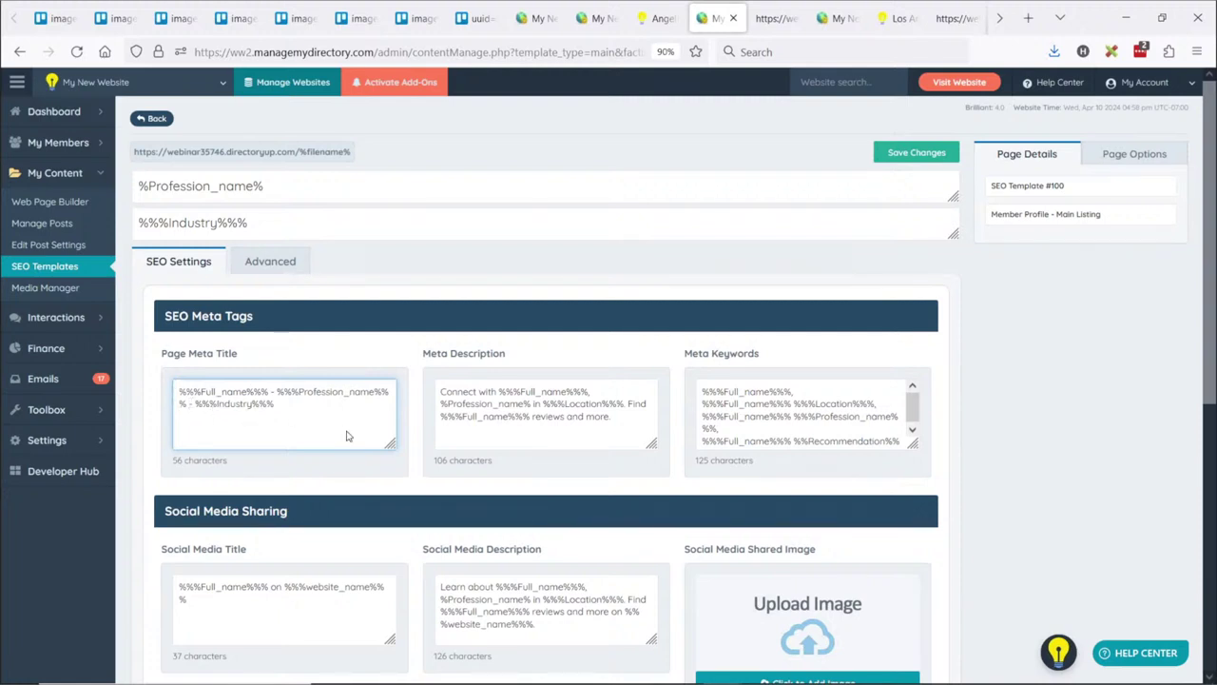
Enlarge the page meta title box, insert "%%%Location%%% -" before %%%Industry%%%, and save the member profile SEO template
drag(390, 444, 390, 534)
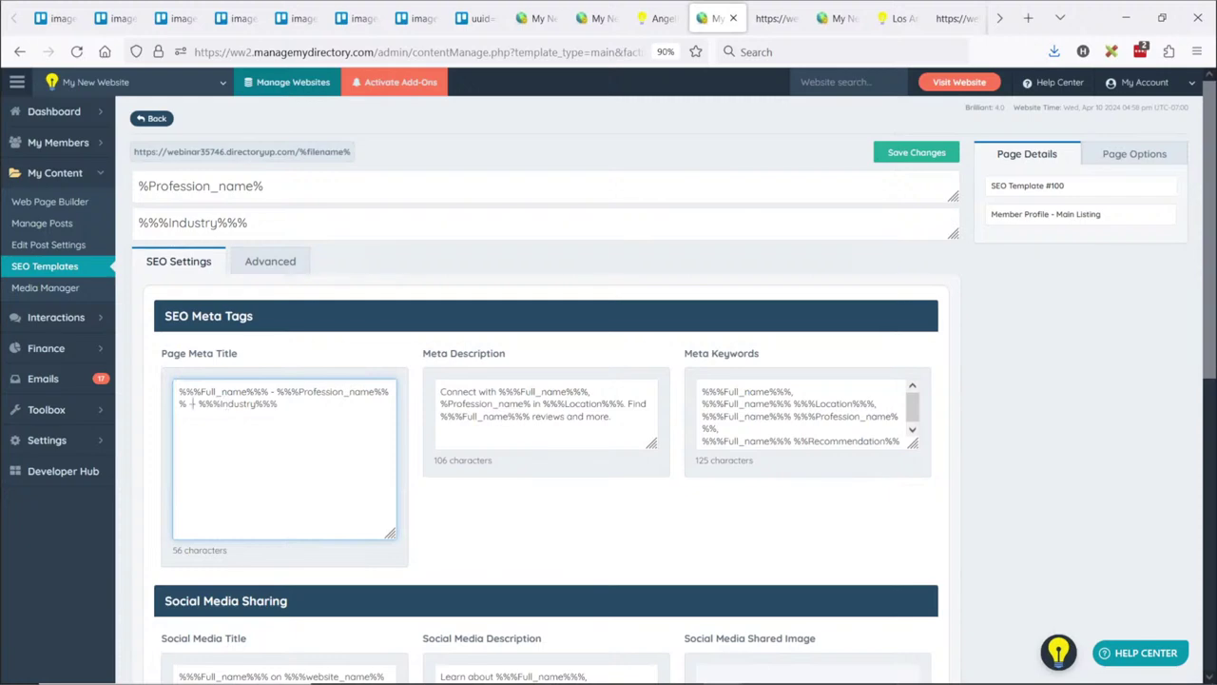
text(%%%Location%%% -)
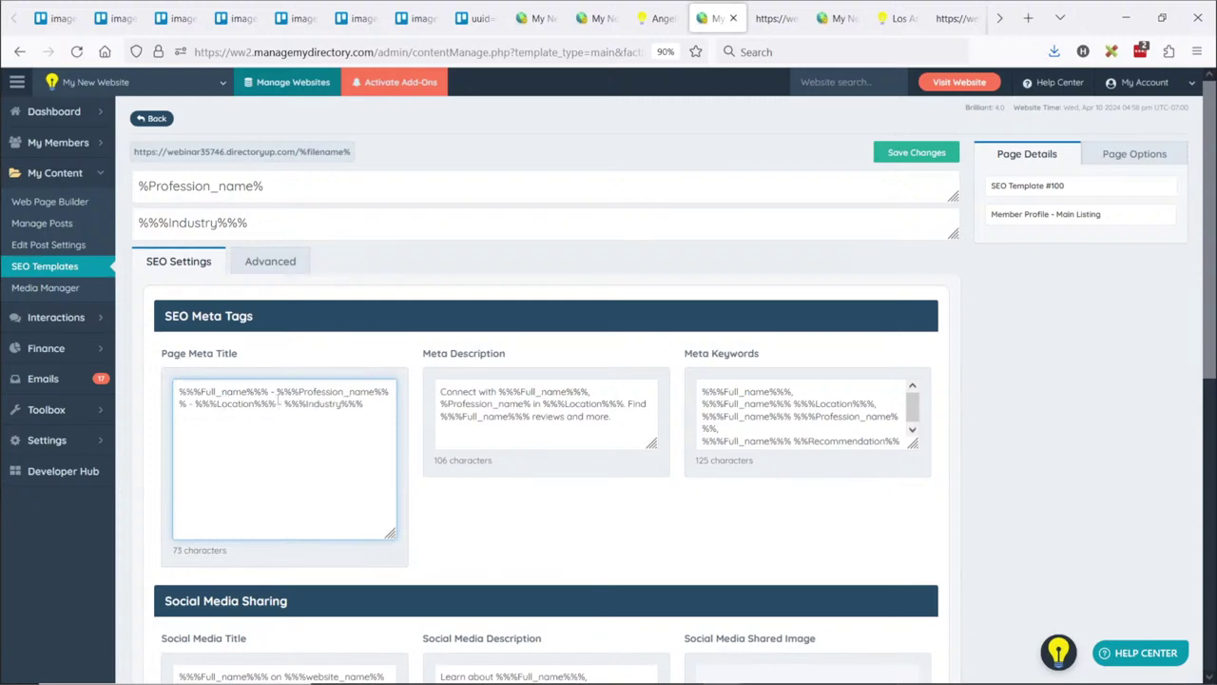
click(911, 154)
Reload the Angelini Osteria page source and check the meta title for the member's location
click(772, 18)
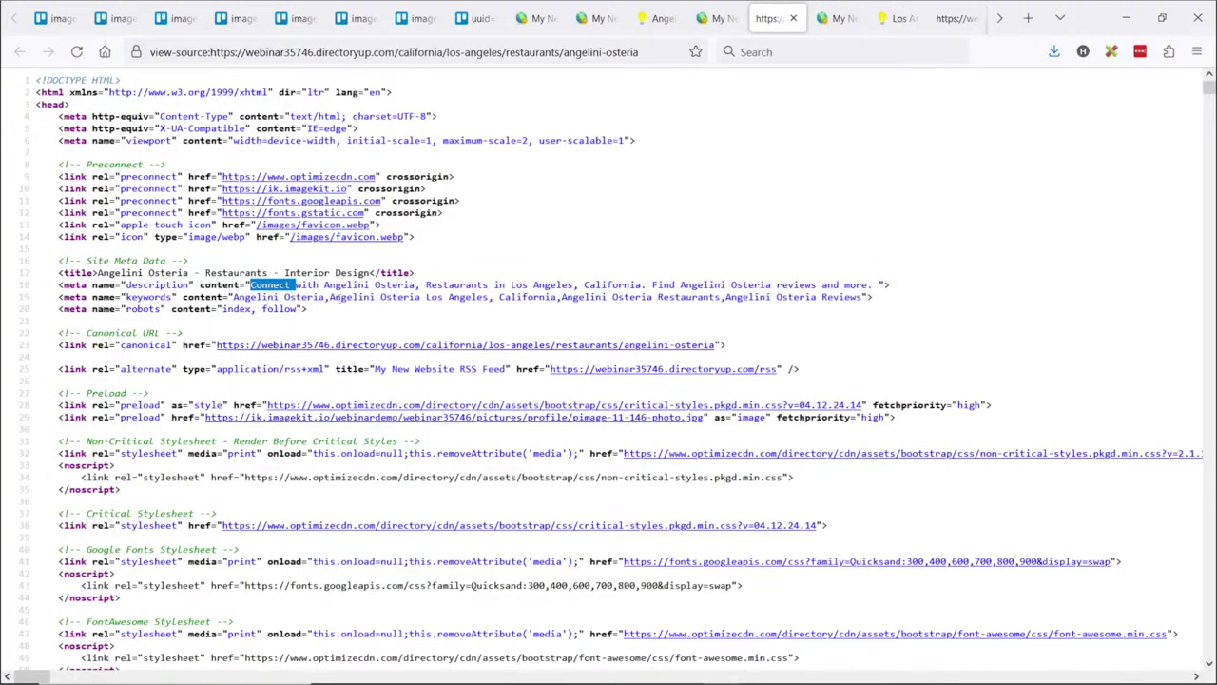
drag(98, 273, 376, 272)
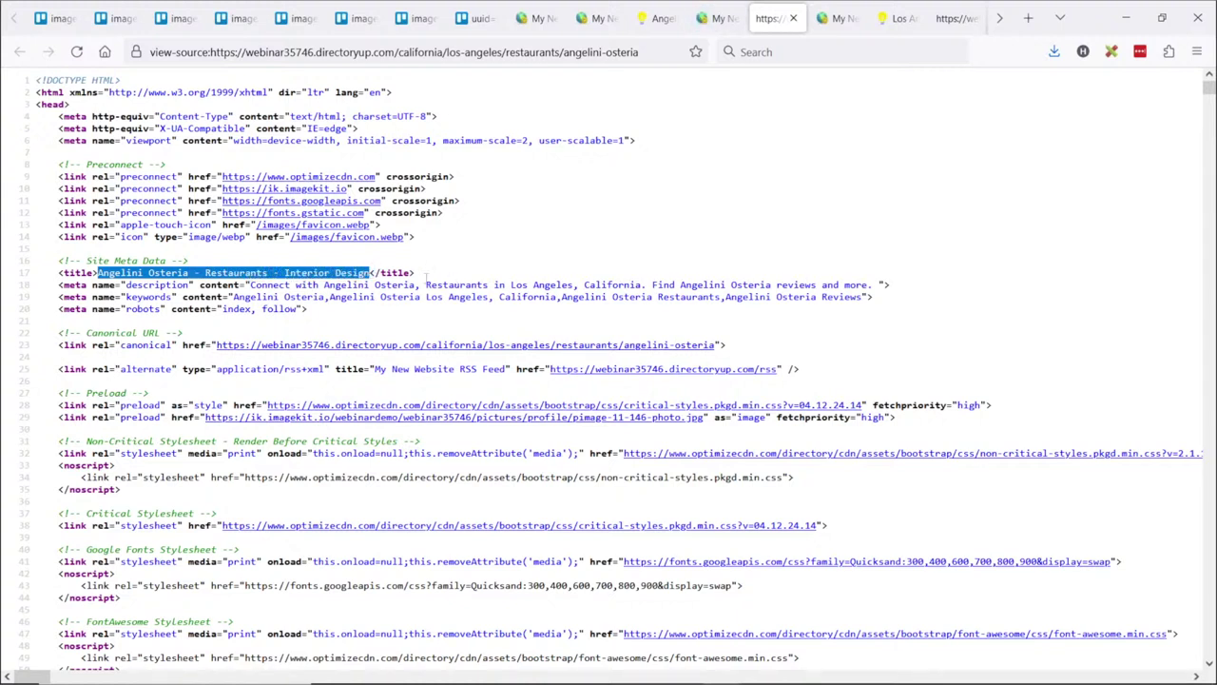
click(77, 52)
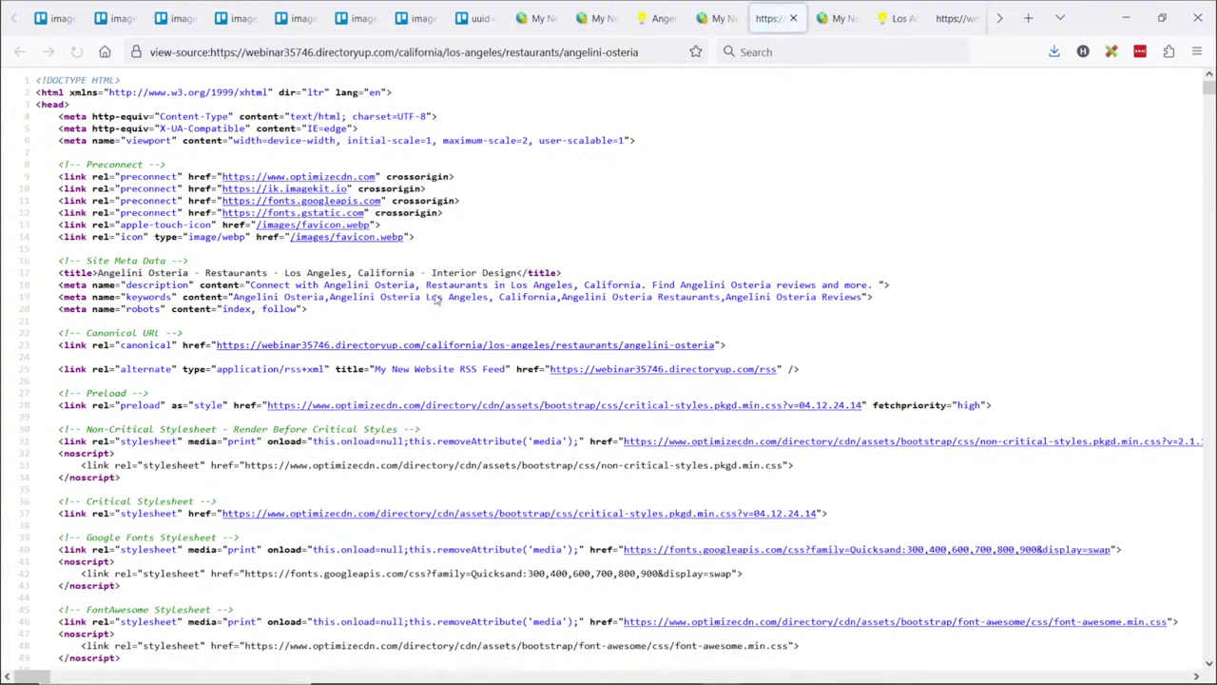
drag(290, 273, 416, 273)
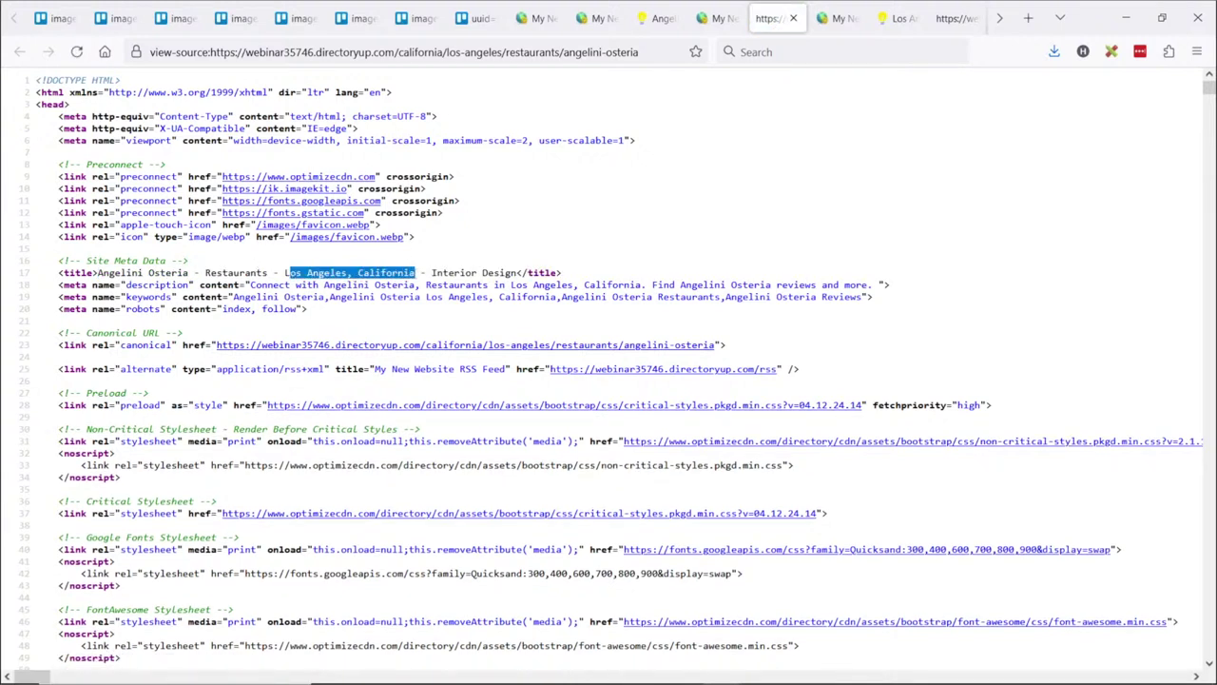
click(288, 273)
drag(286, 273, 415, 273)
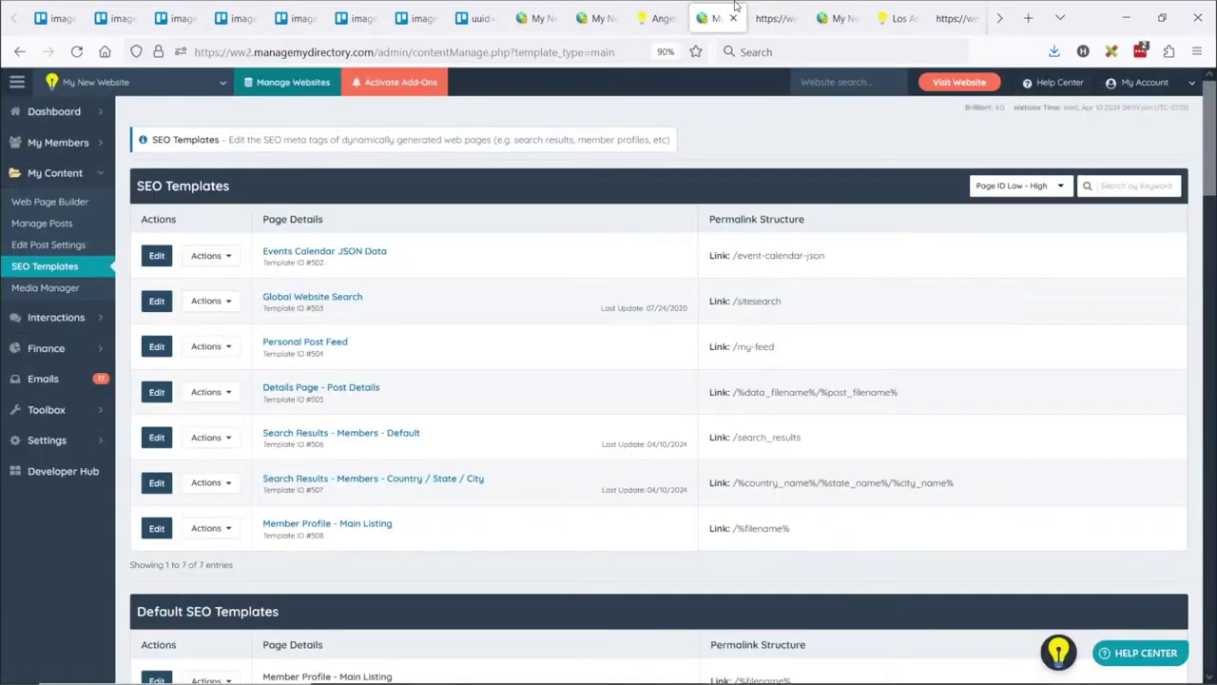
Open SEO template #508, Member Profile - Main Listing, from the list of SEO templates for editing
click(733, 11)
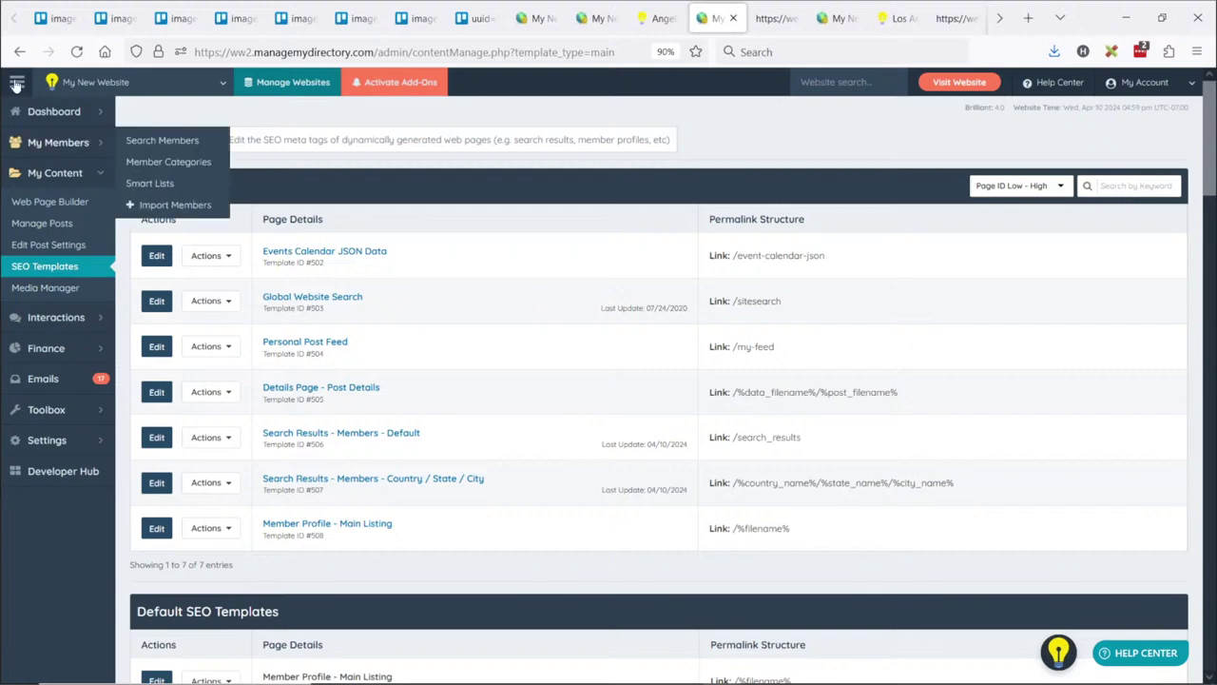
click(47, 201)
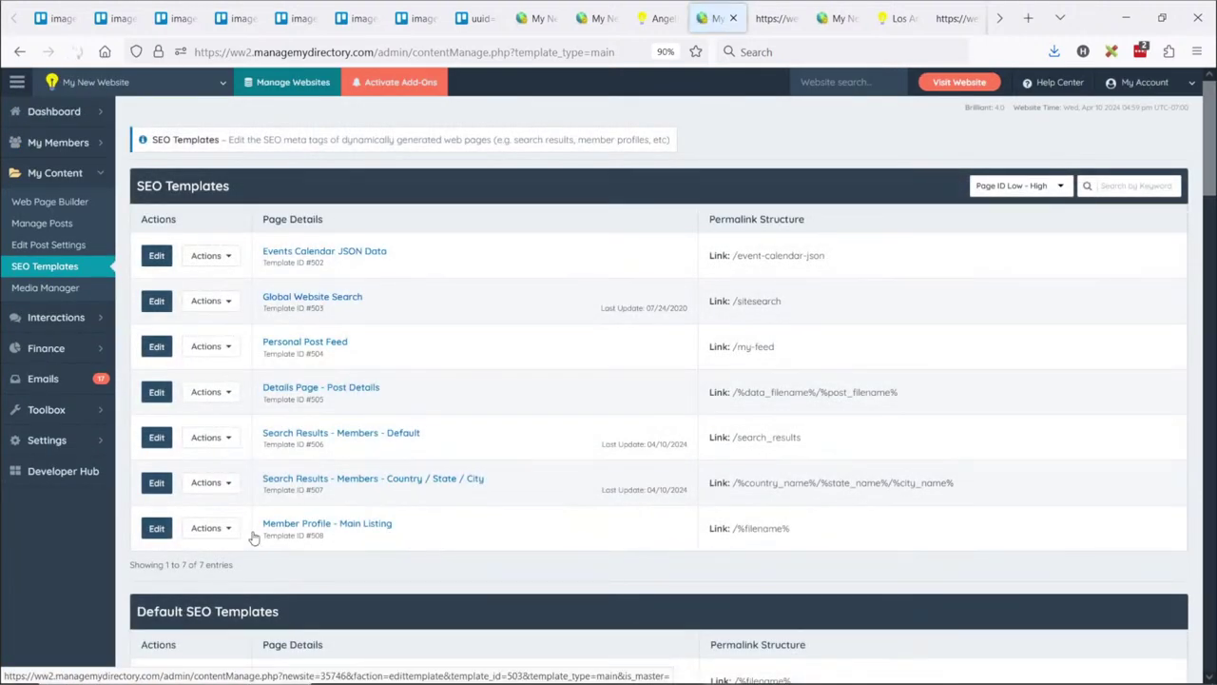
click(158, 529)
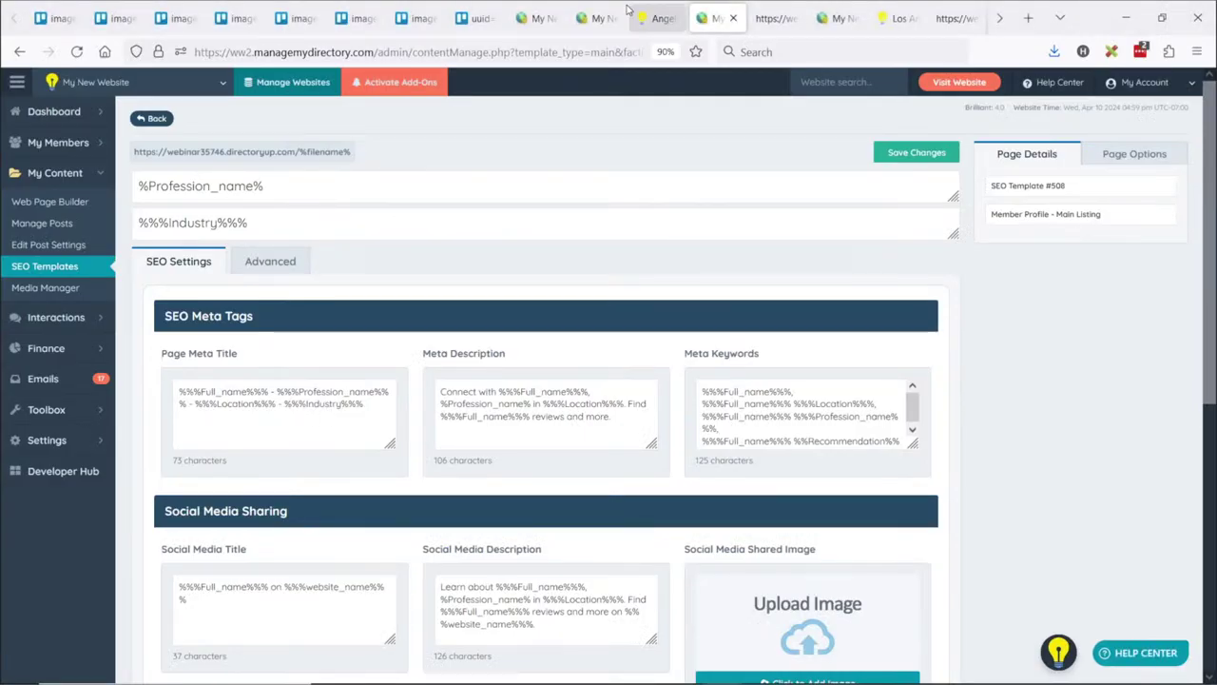
Examine the state, city, category and member name parts of the Angelini Osteria profile URL, and look over the listing's specialties
click(656, 18)
click(361, 55)
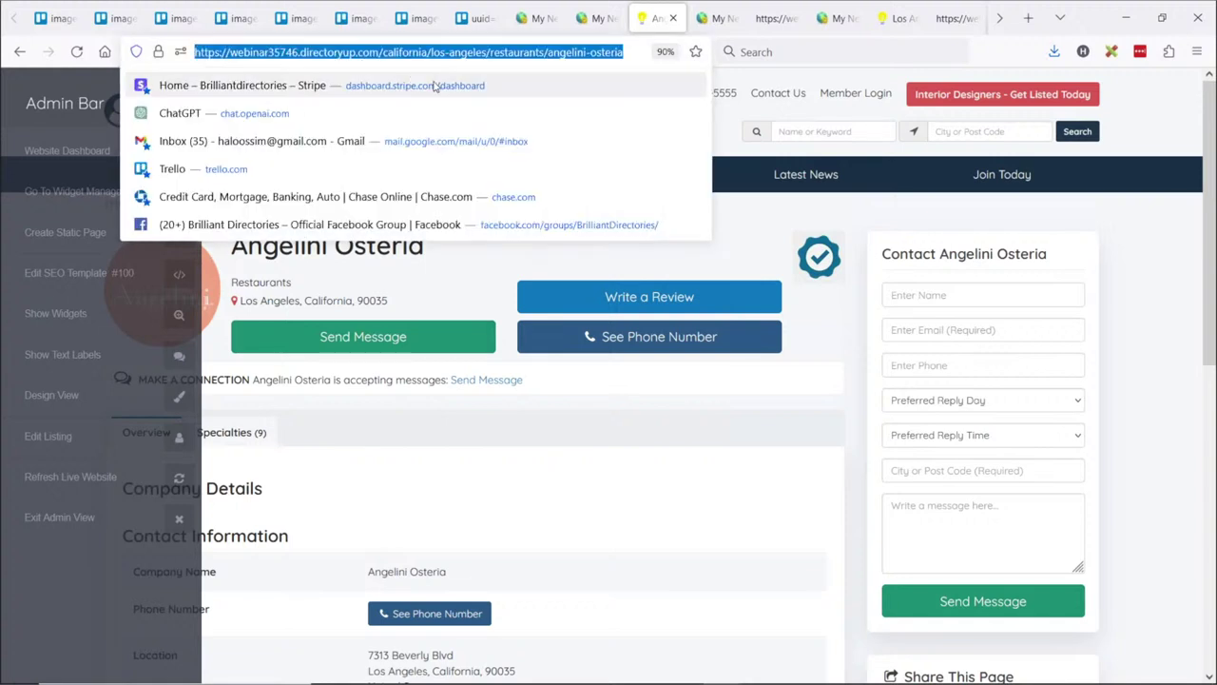
click(521, 63)
click(760, 238)
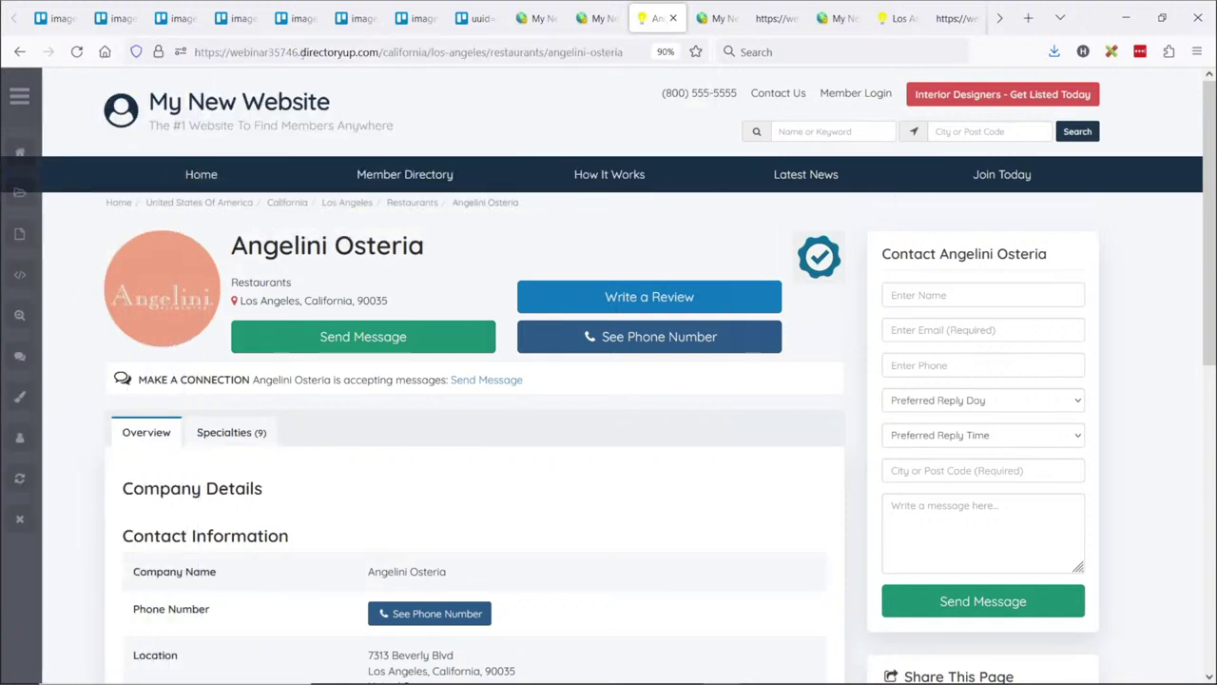
double_click(257, 53)
click(323, 53)
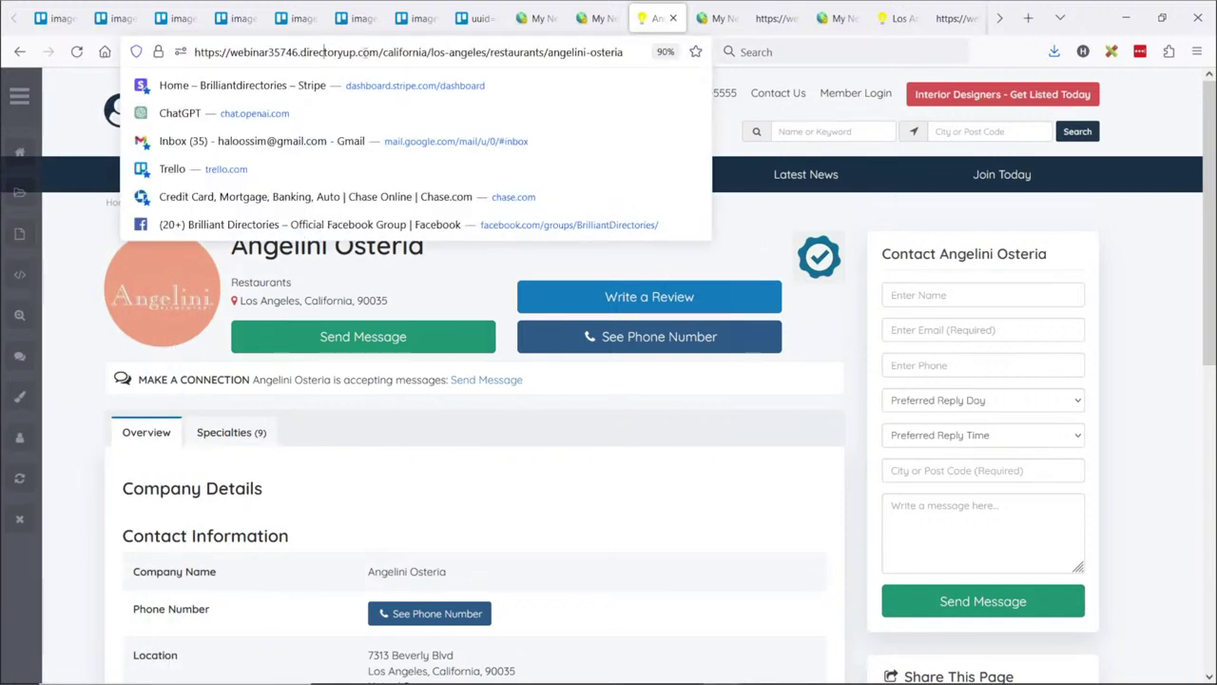
drag(379, 52, 545, 52)
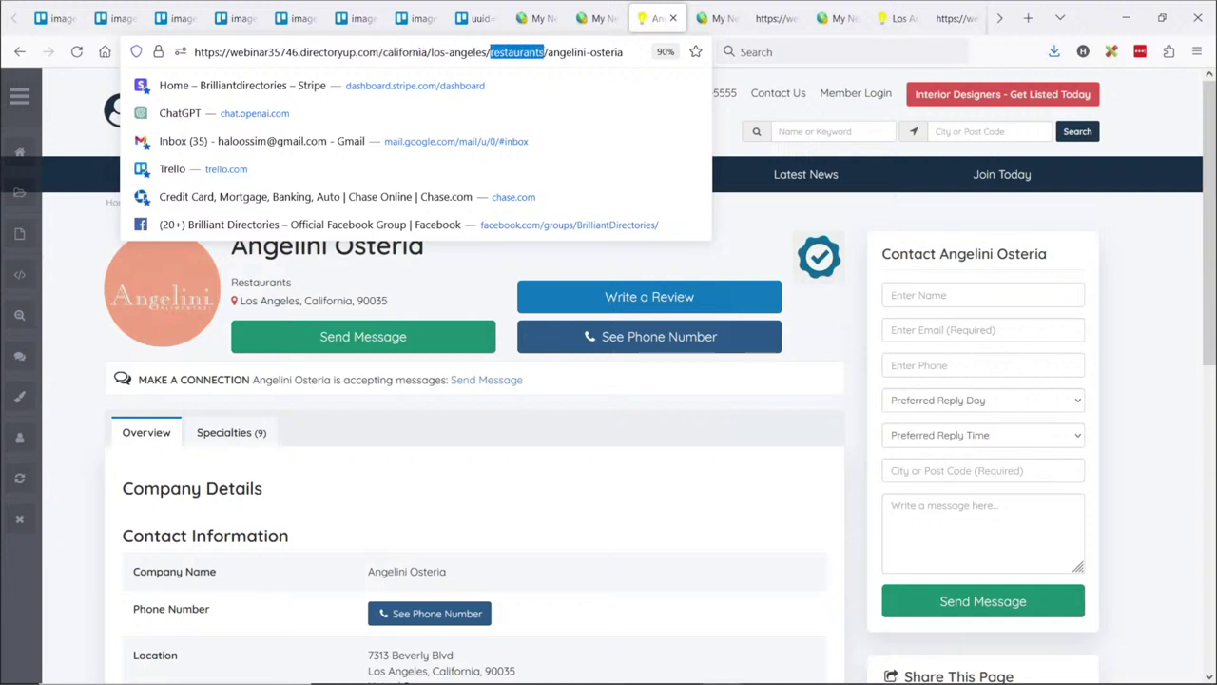
click(252, 445)
scroll(143, 409, down, 3)
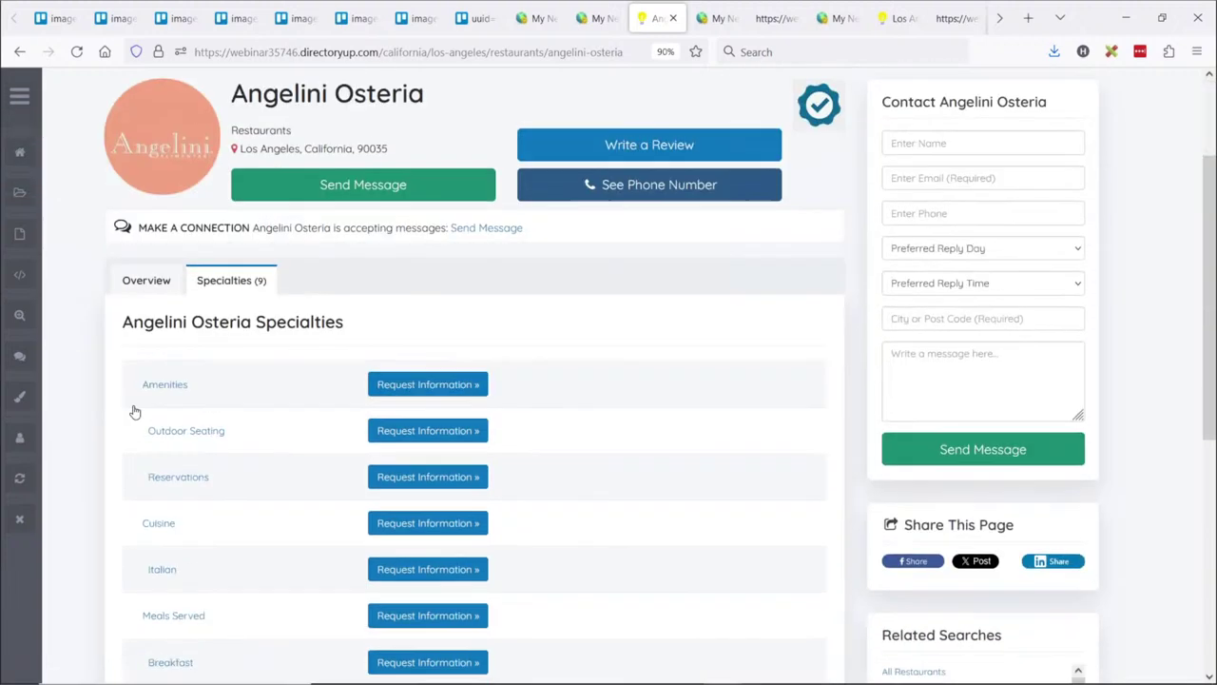
scroll(357, 569, up, 3)
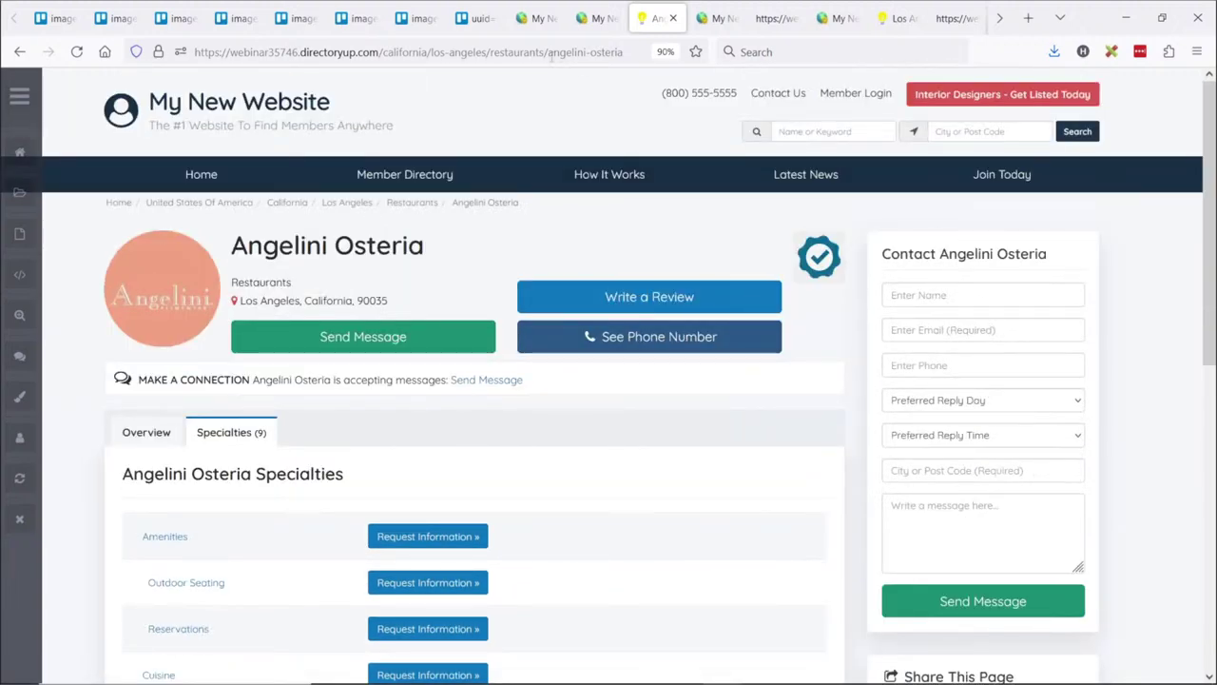
drag(548, 52, 625, 53)
key(alt+Tab)
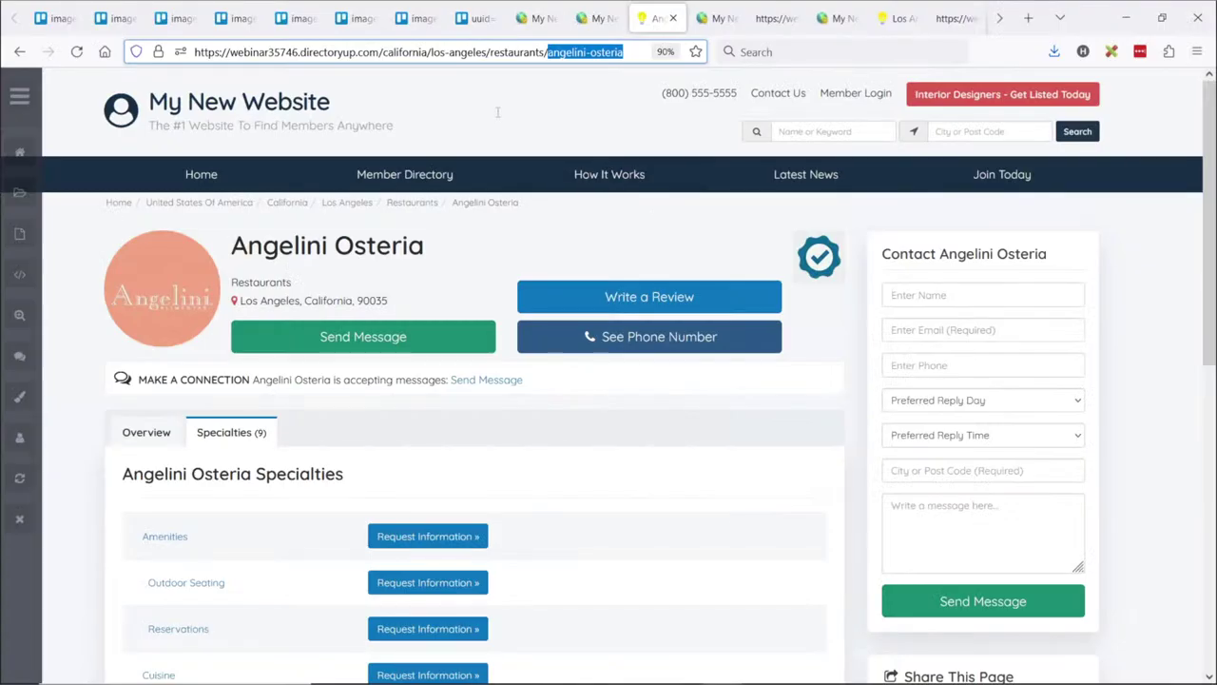
Search the website's advanced settings for "url stru" and locate the Member Profile URL Structure setting
click(590, 18)
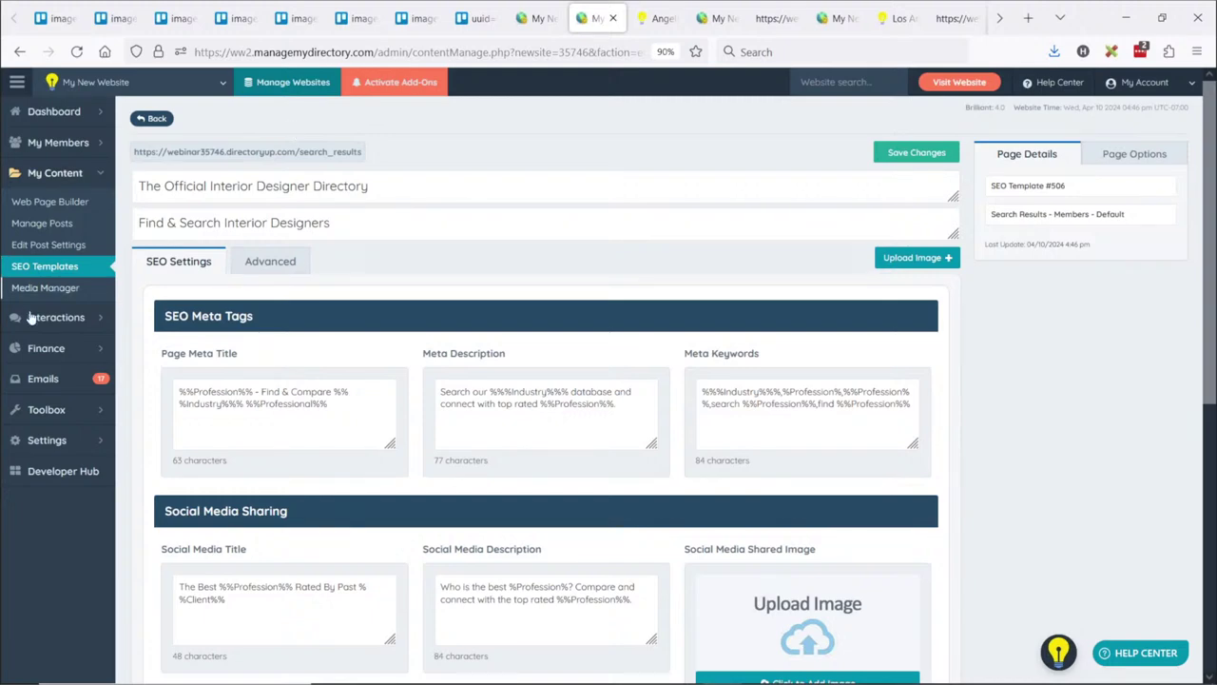
click(99, 443)
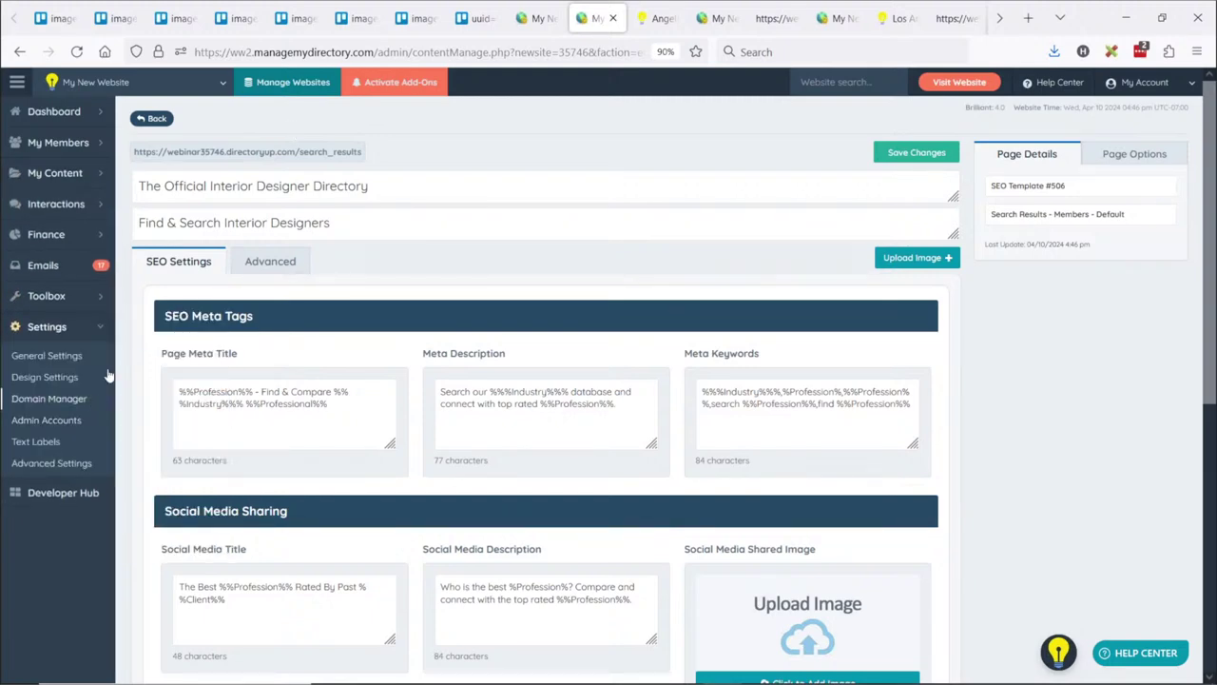
click(57, 463)
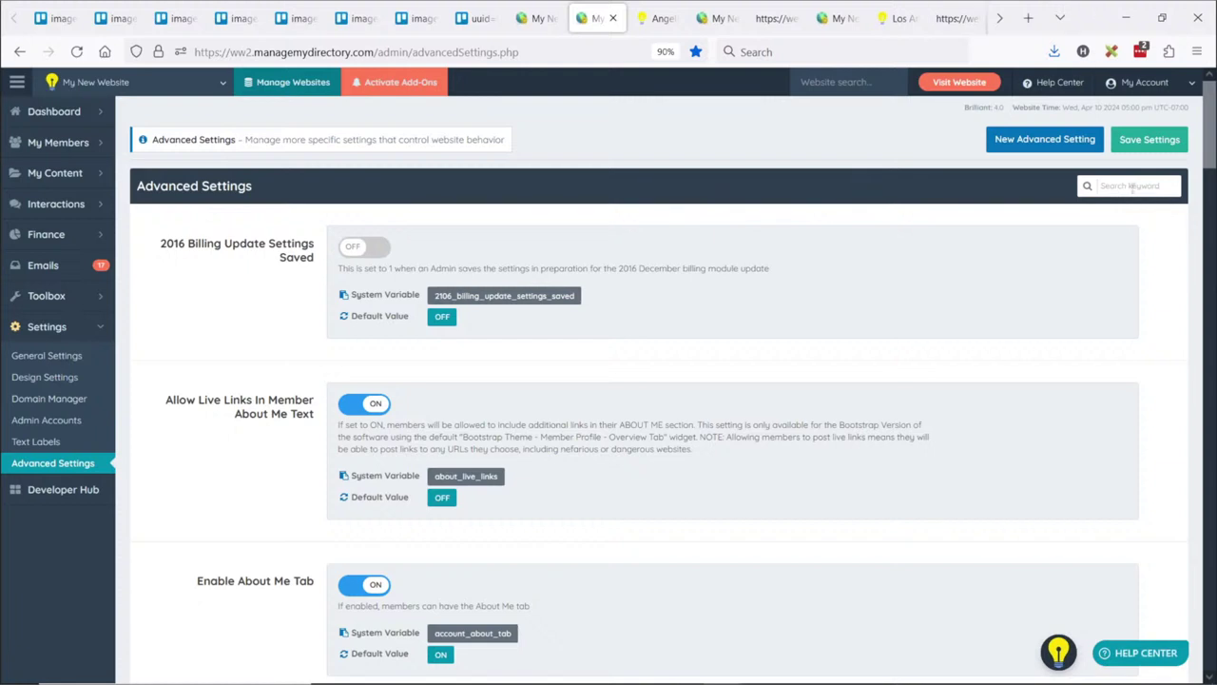
click(1130, 186)
text(v)
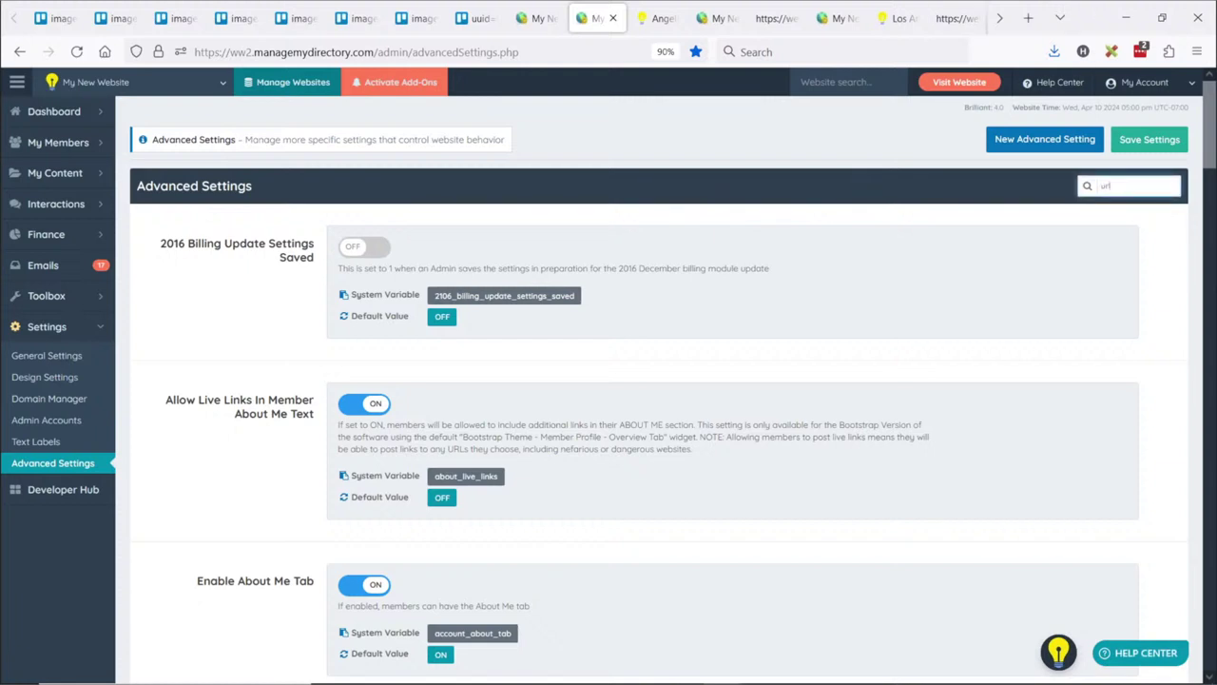
text(rl str)
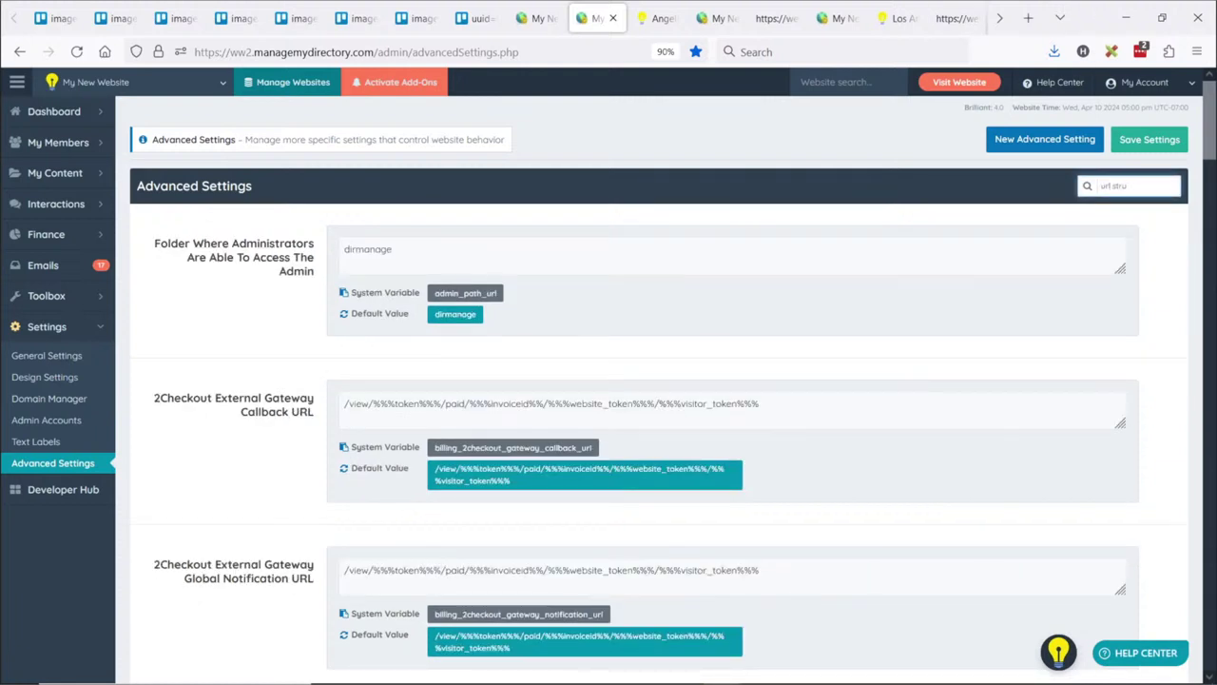
text(u)
scroll(245, 326, down, 2)
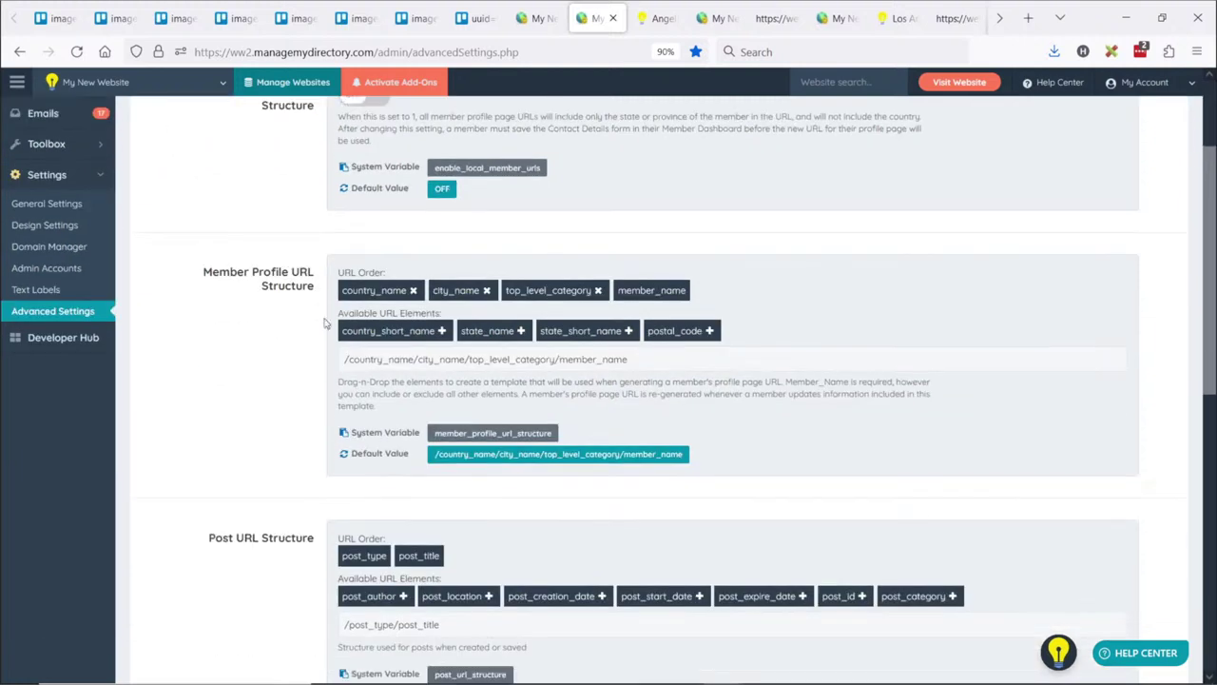
drag(203, 271, 283, 273)
click(300, 272)
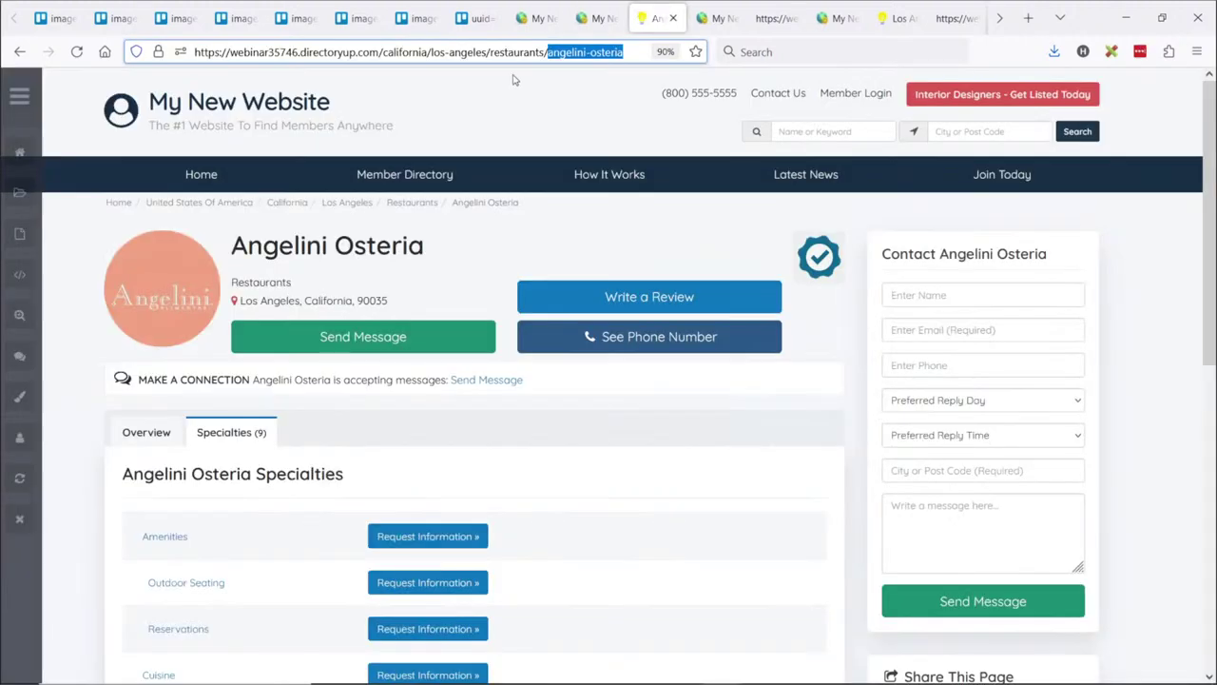
Compare the live Angelini Osteria profile URL with the Member Profile URL Structure setting
click(657, 18)
click(524, 51)
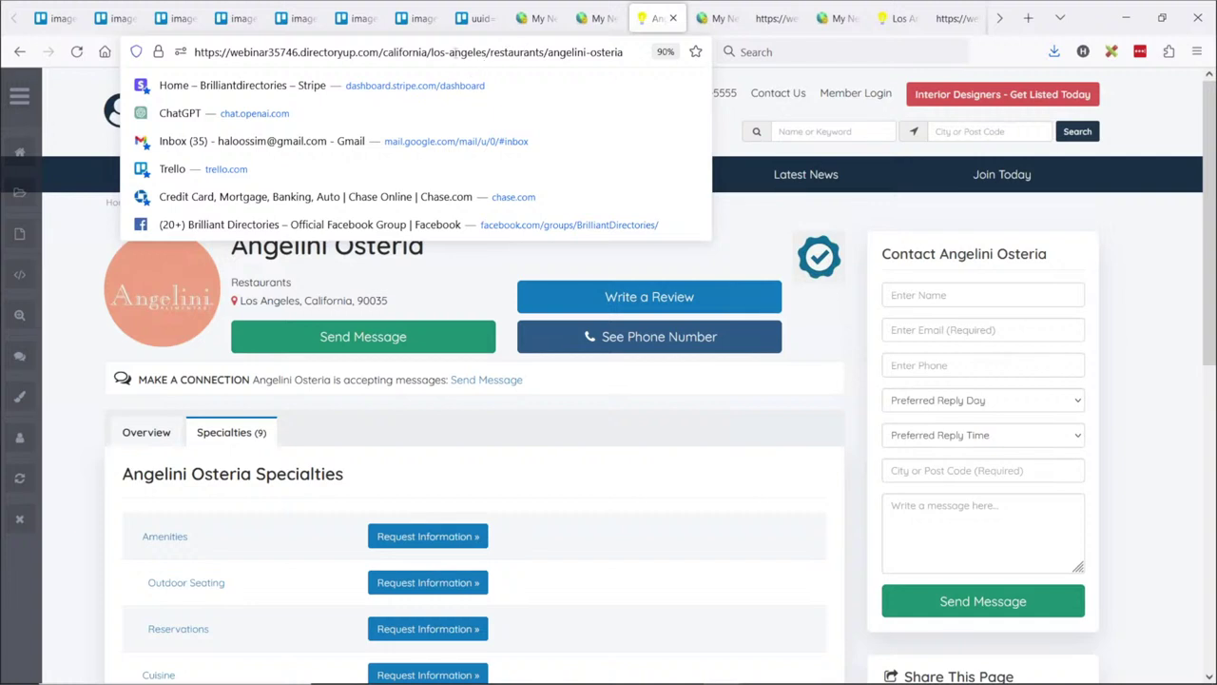
click(597, 18)
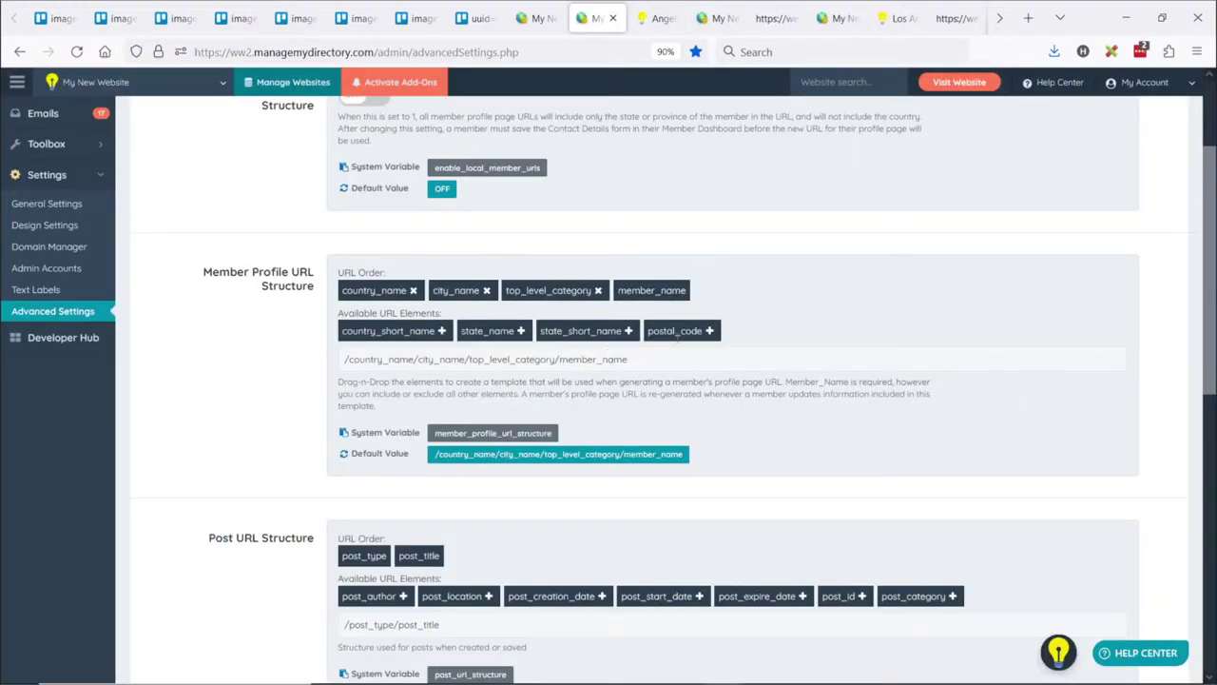
Add postal_code and state_name to the member profile URL order, placing state_name after country_name and postal_code after city_name
drag(677, 338, 723, 292)
click(709, 331)
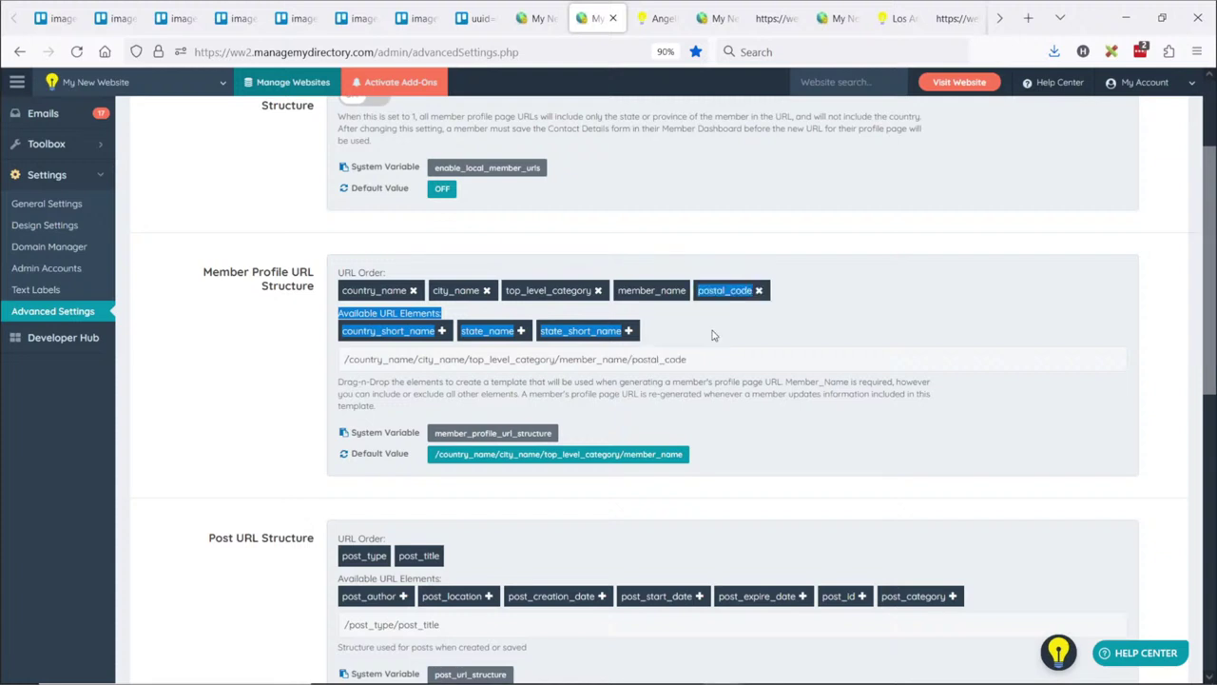
click(781, 313)
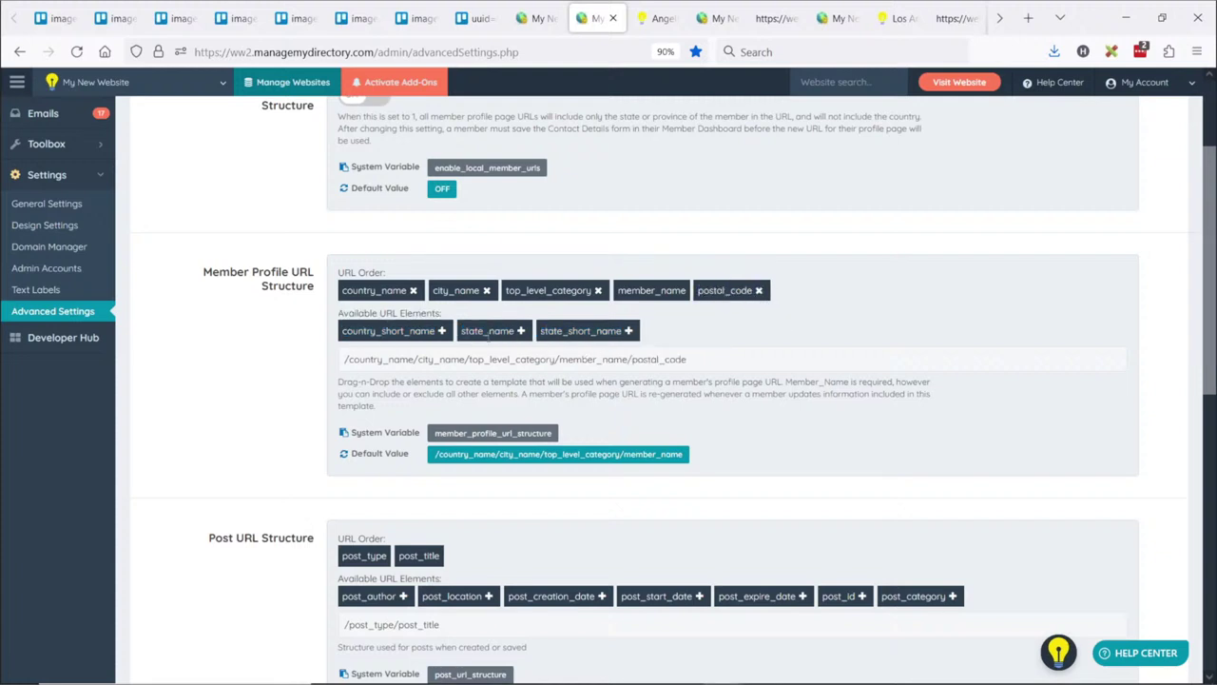
click(521, 331)
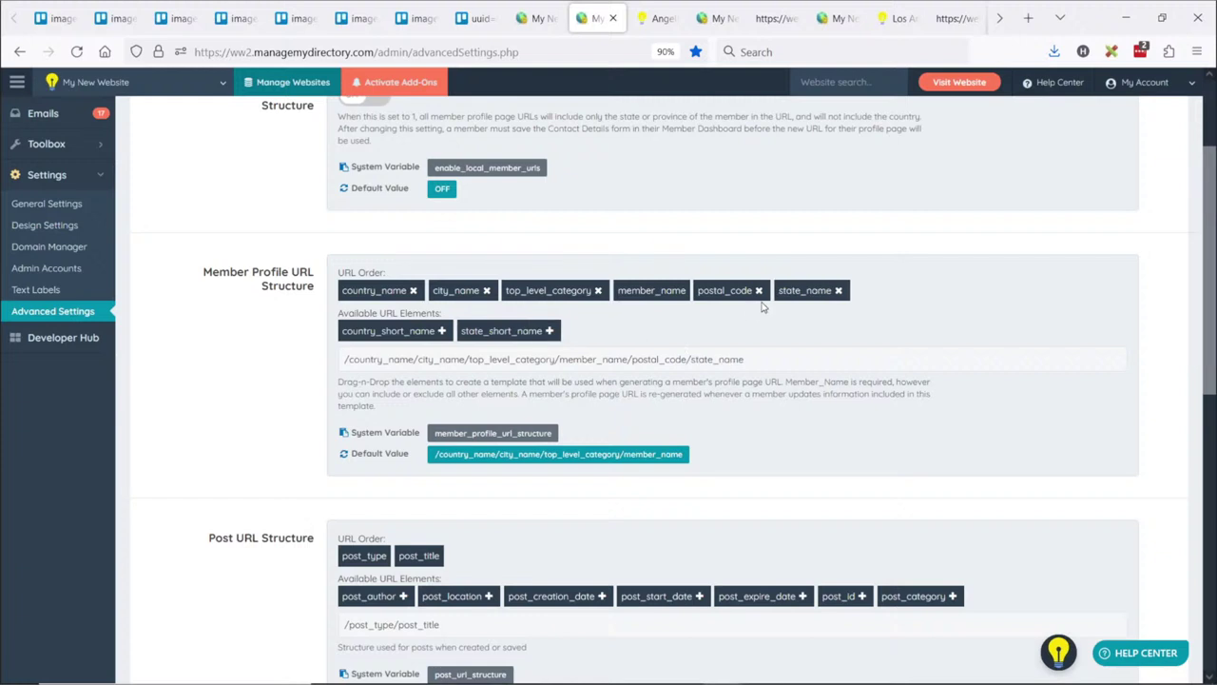
drag(805, 293, 455, 306)
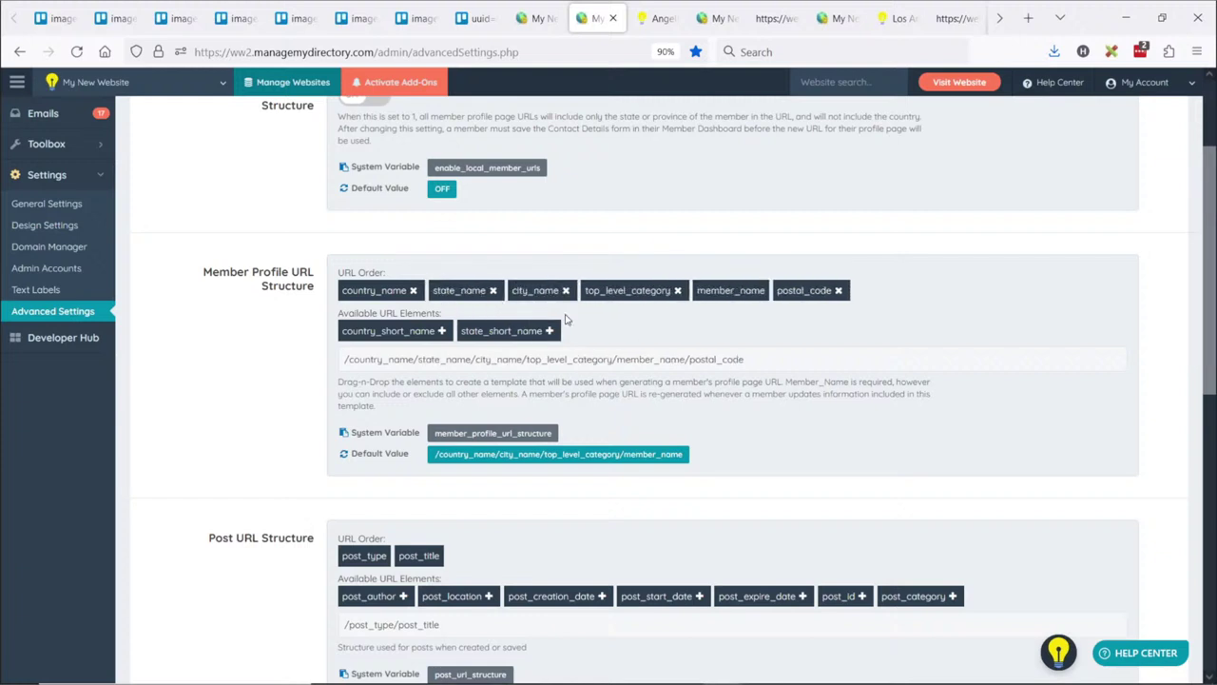
drag(797, 295, 599, 301)
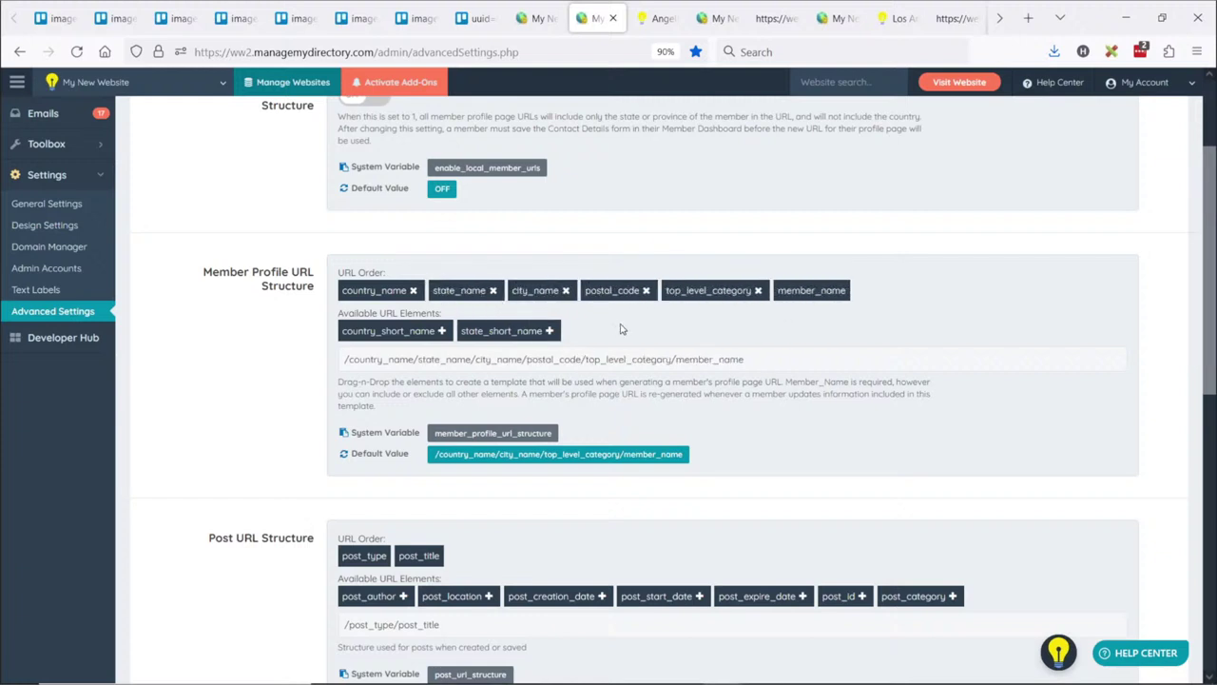
Replace state_name with state_short_name in the member profile URL order, keeping it between country_name and city_name
click(550, 333)
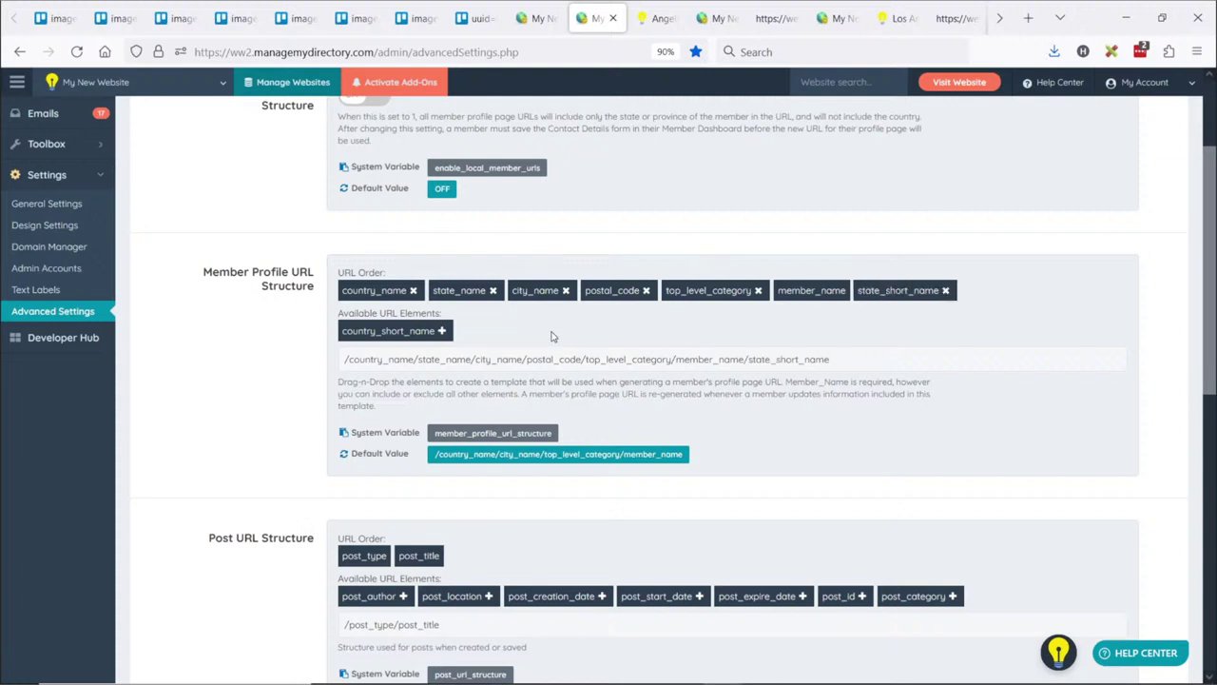
drag(875, 290, 509, 295)
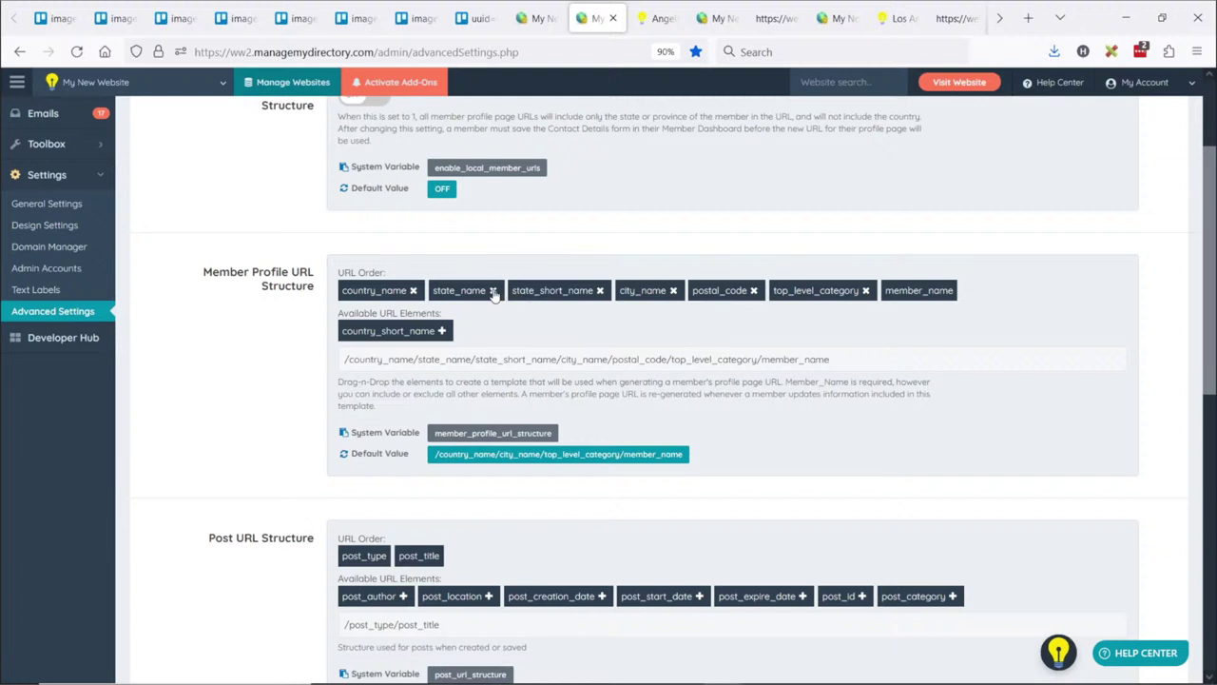
click(493, 291)
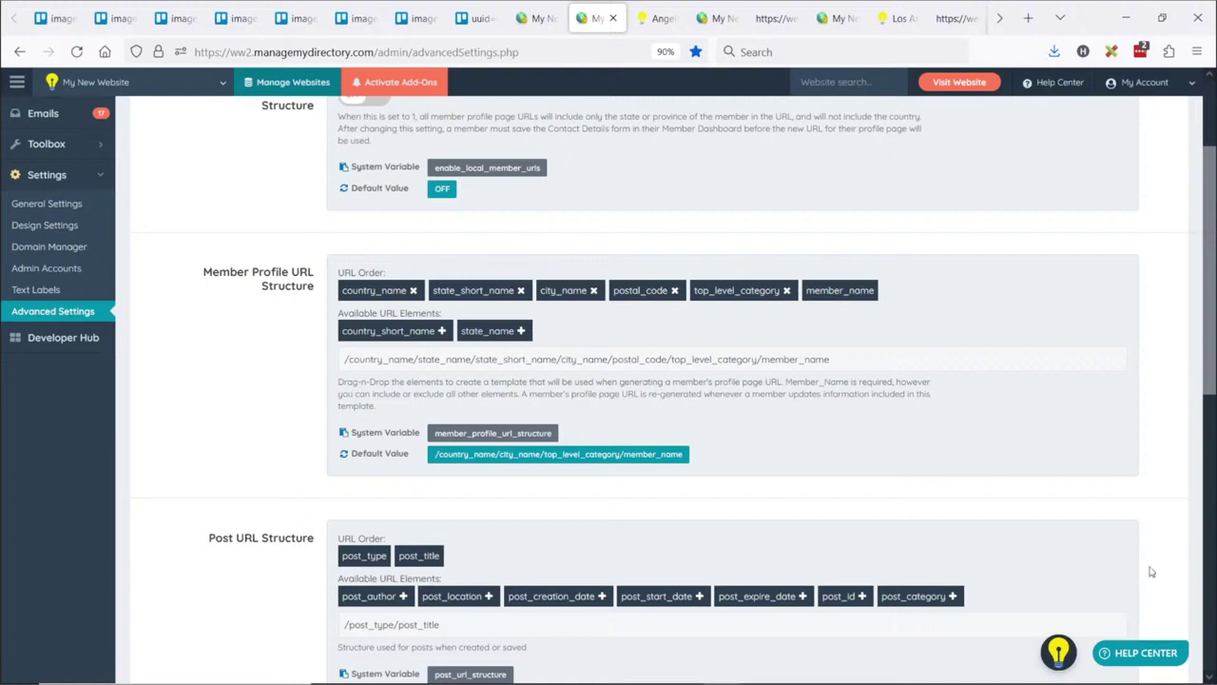
Review the Post URL Structure setting and the neighbouring member URL structure settings
scroll(244, 422, down, 3)
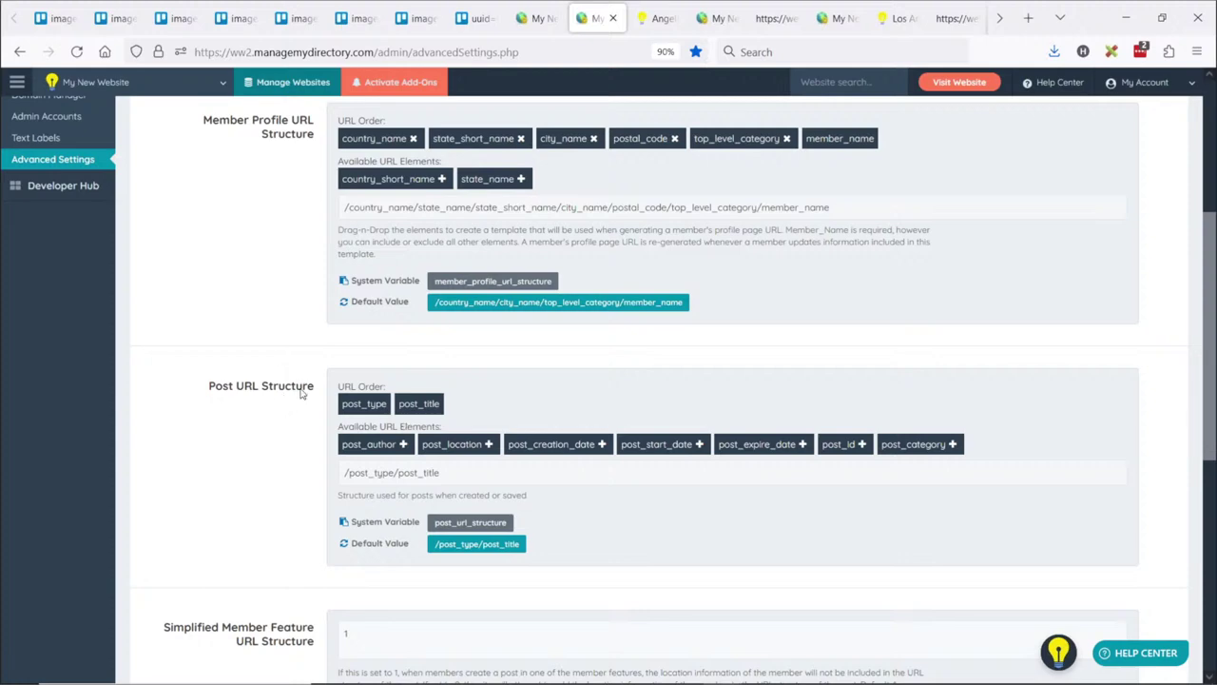
scroll(425, 328, up, 3)
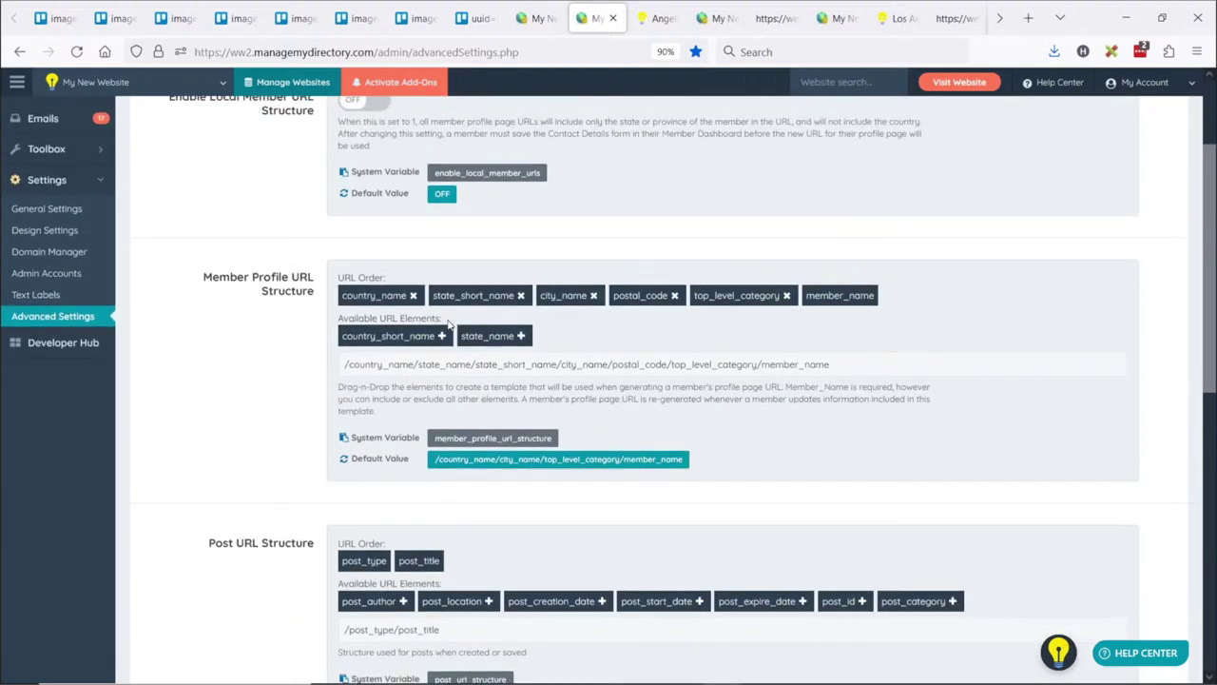
scroll(448, 324, up, 3)
scroll(454, 321, down, 3)
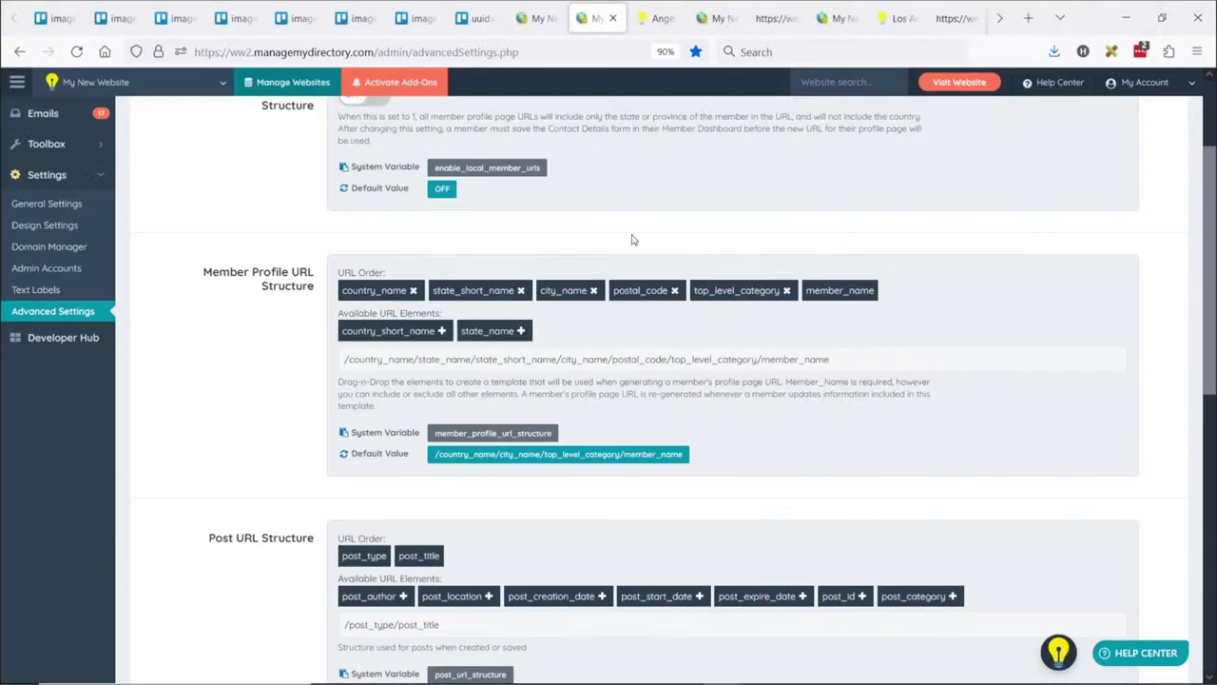
Check the location segments and the member name segment in the live Angelini Osteria profile URL, copying the member name part
click(657, 19)
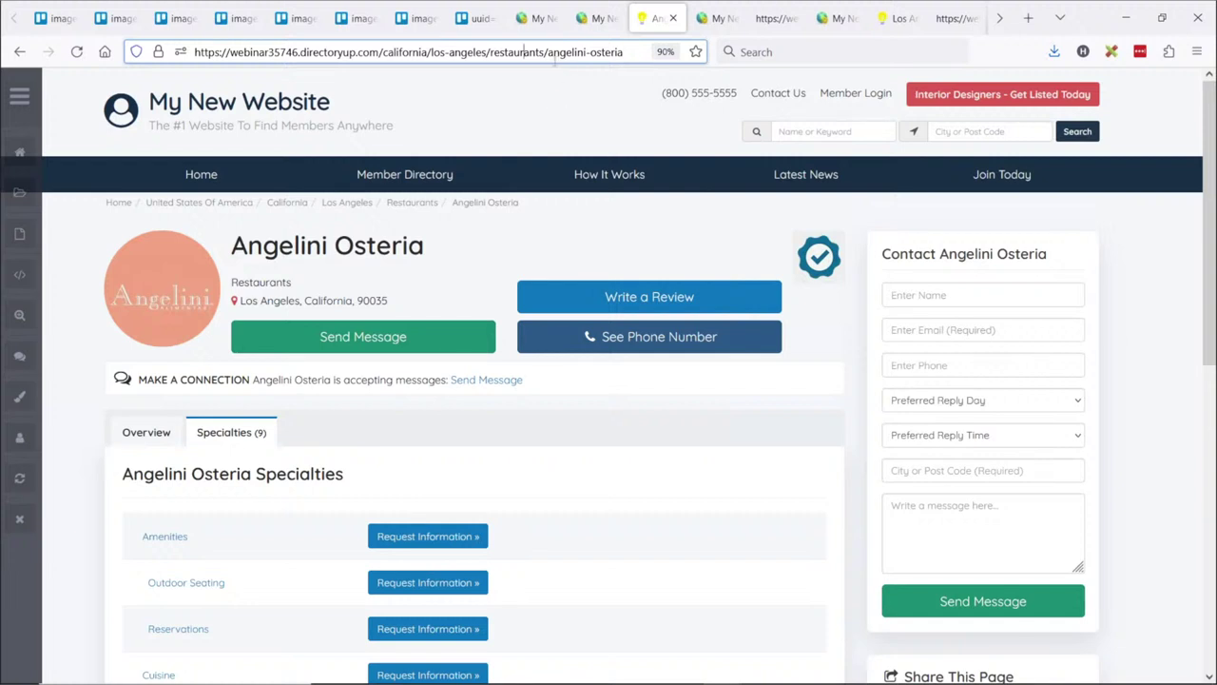
drag(382, 51, 474, 52)
click(473, 52)
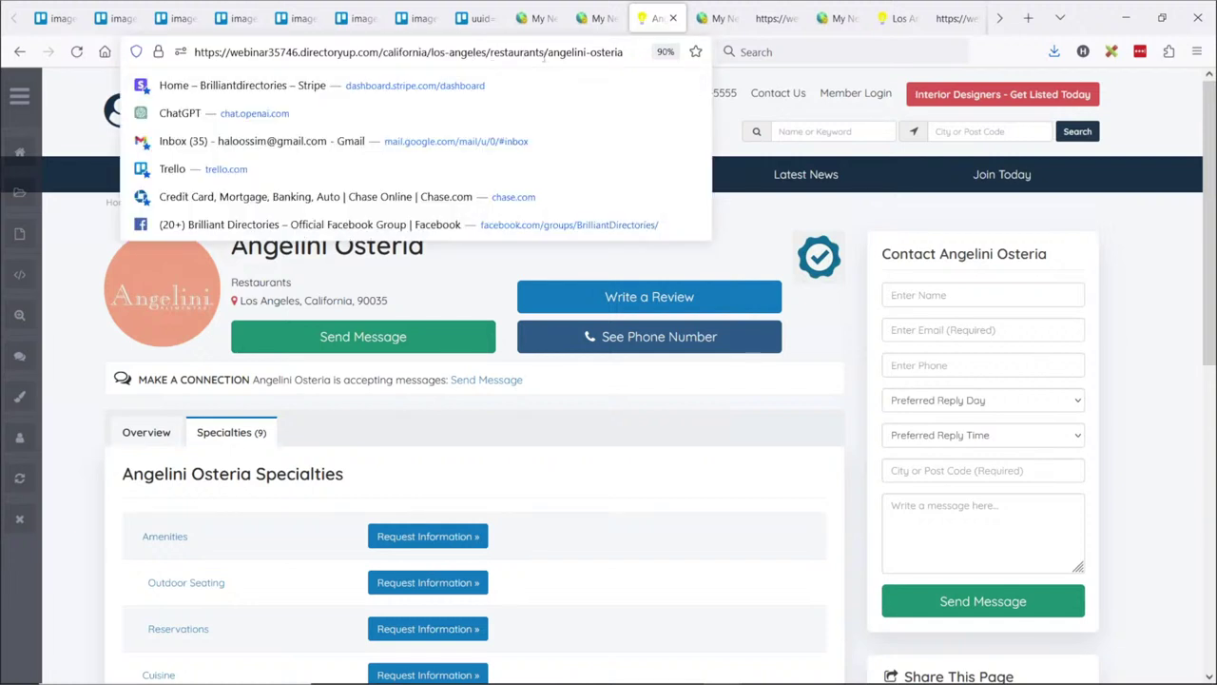
drag(549, 53, 623, 53)
key(ctrl+c)
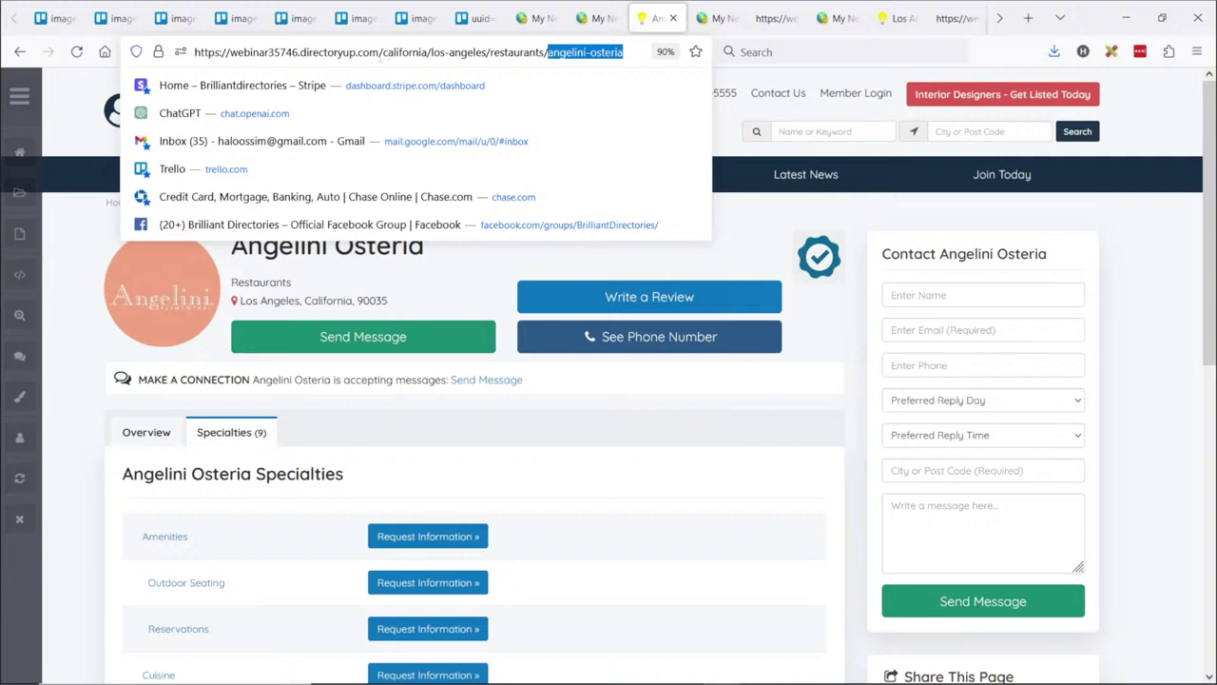
click(511, 48)
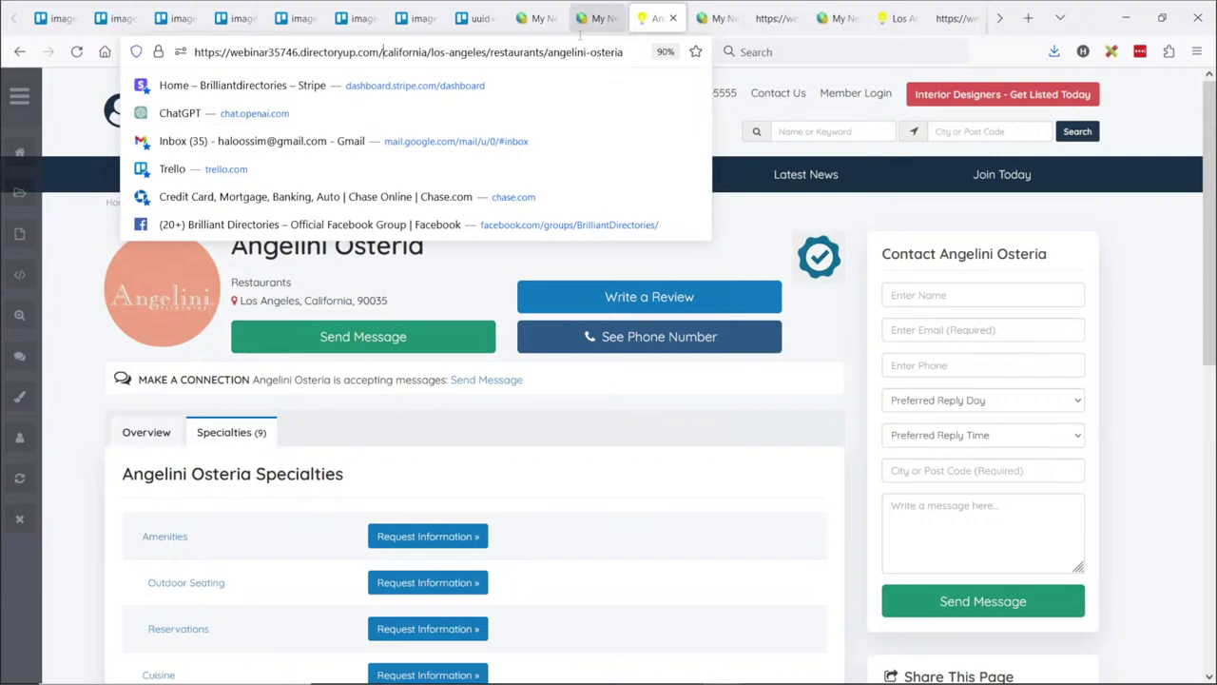
Search the site's members for angelini-osteria
click(544, 21)
mouse_move(57, 142)
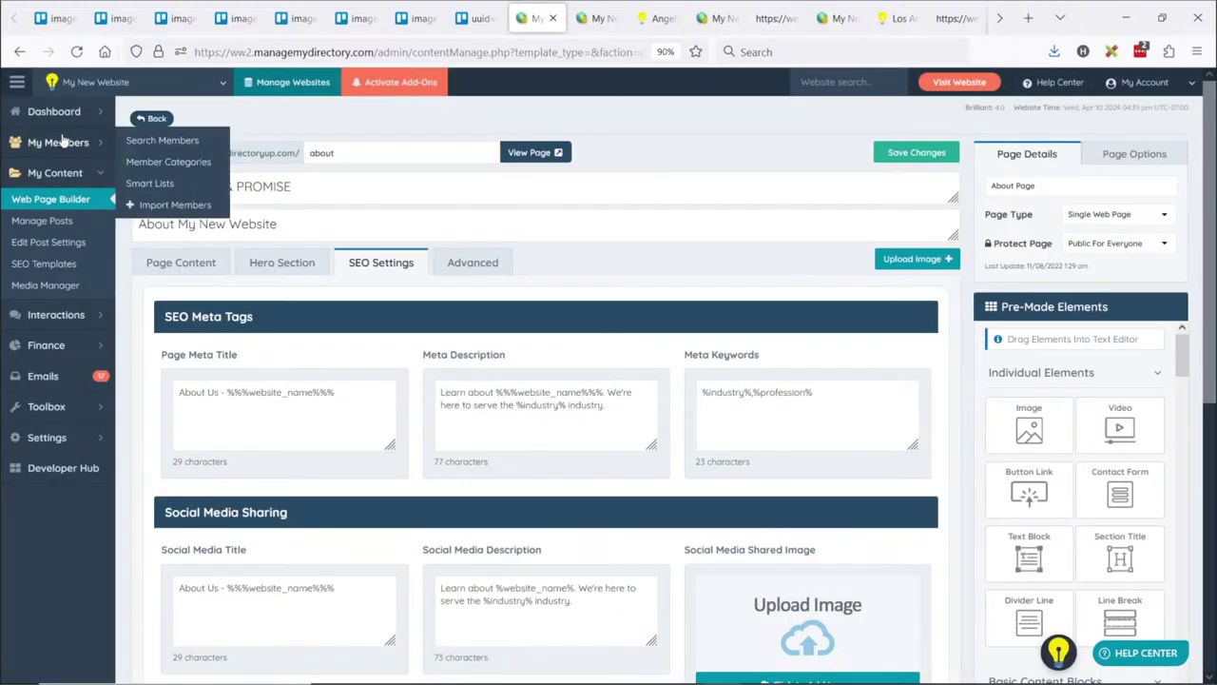
click(162, 140)
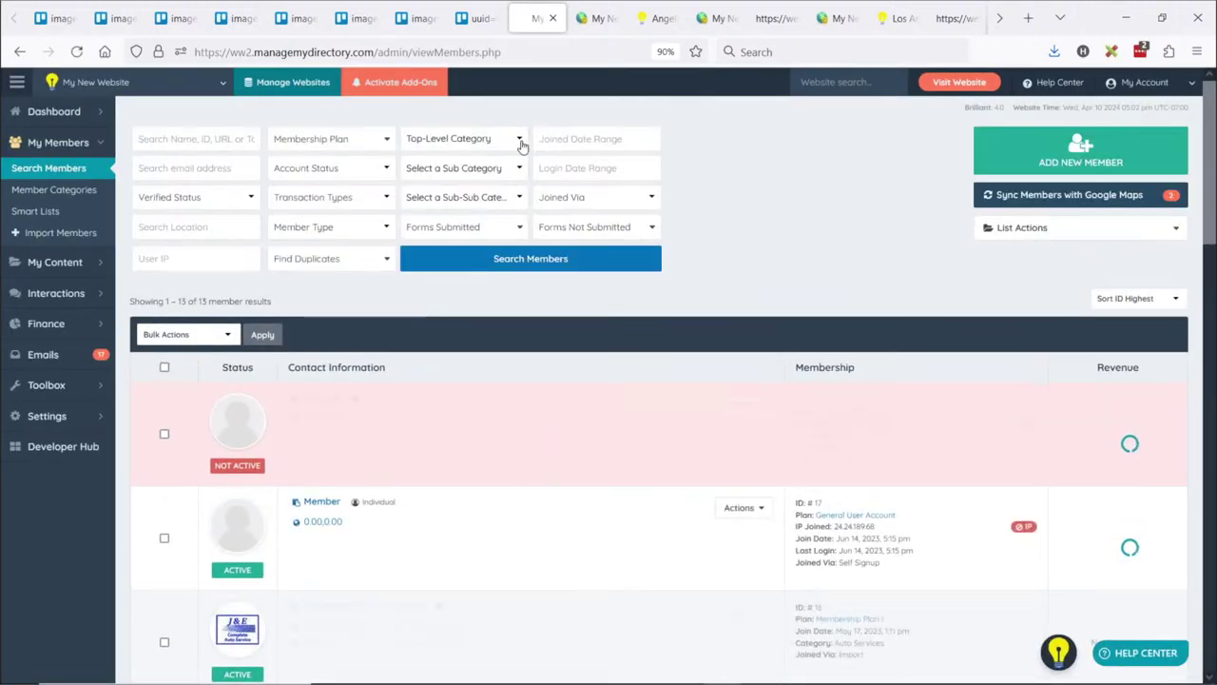
click(197, 141)
text(angeles catering)
key(Return)
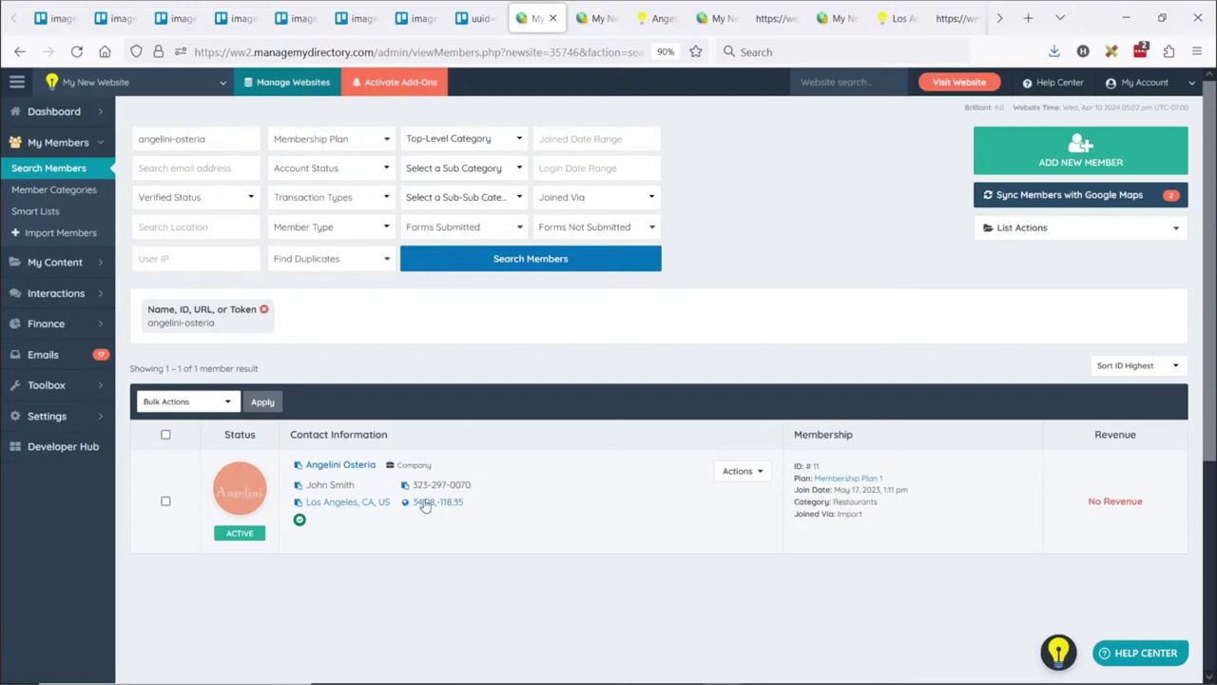
Open the Angelini Osteria member for quick editing and bring up its Customize Listing URL setting among the advanced options
click(740, 471)
click(620, 514)
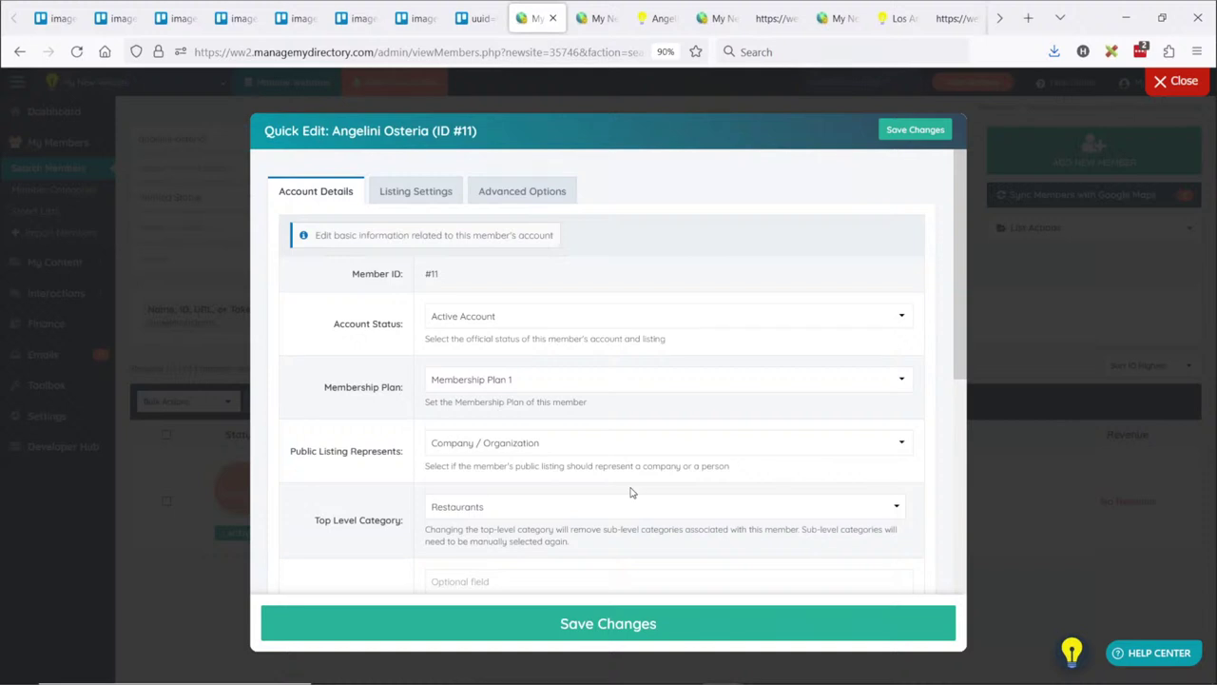
click(555, 196)
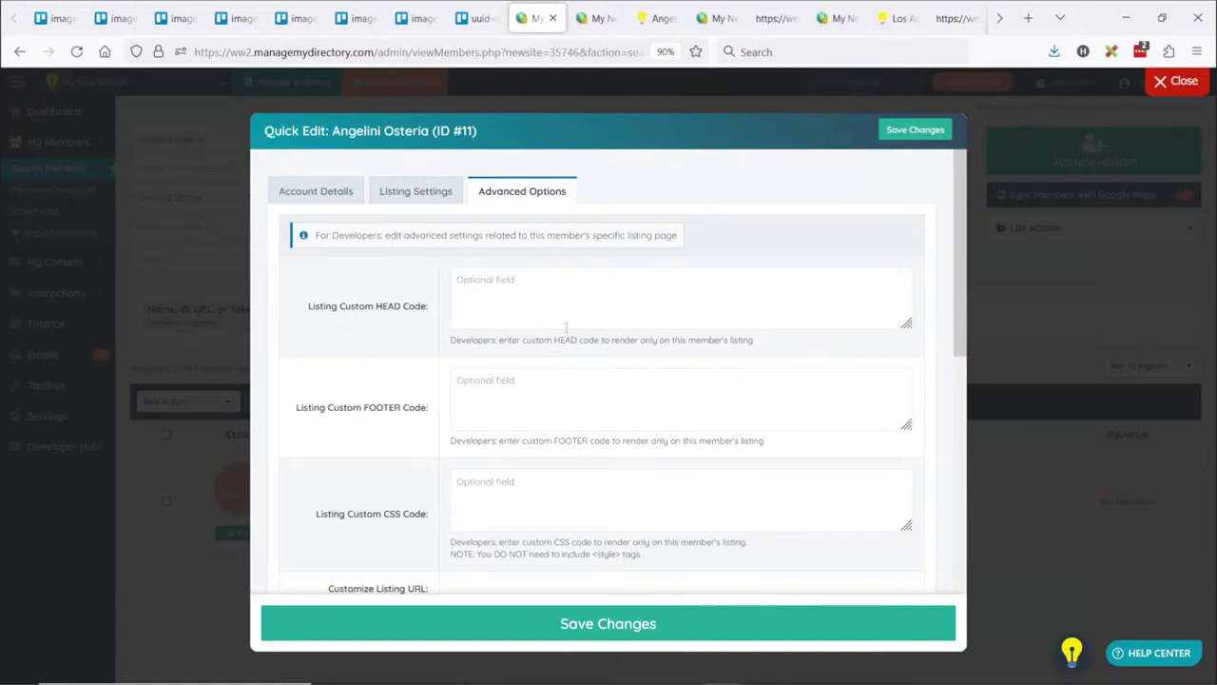
scroll(563, 323, down, 2)
scroll(562, 321, down, 2)
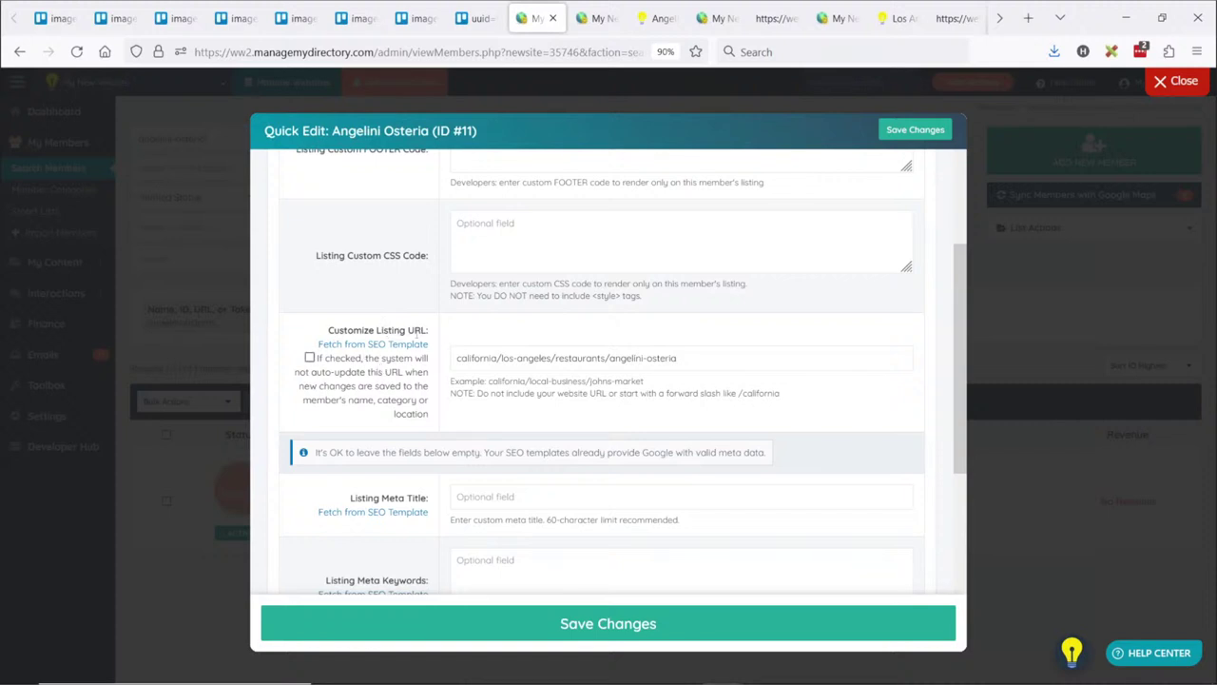
Set the member's custom listing URL to angelini-osteria, stop the system from auto-updating it, save the changes and reopen the advanced options
drag(460, 359, 677, 357)
click(602, 359)
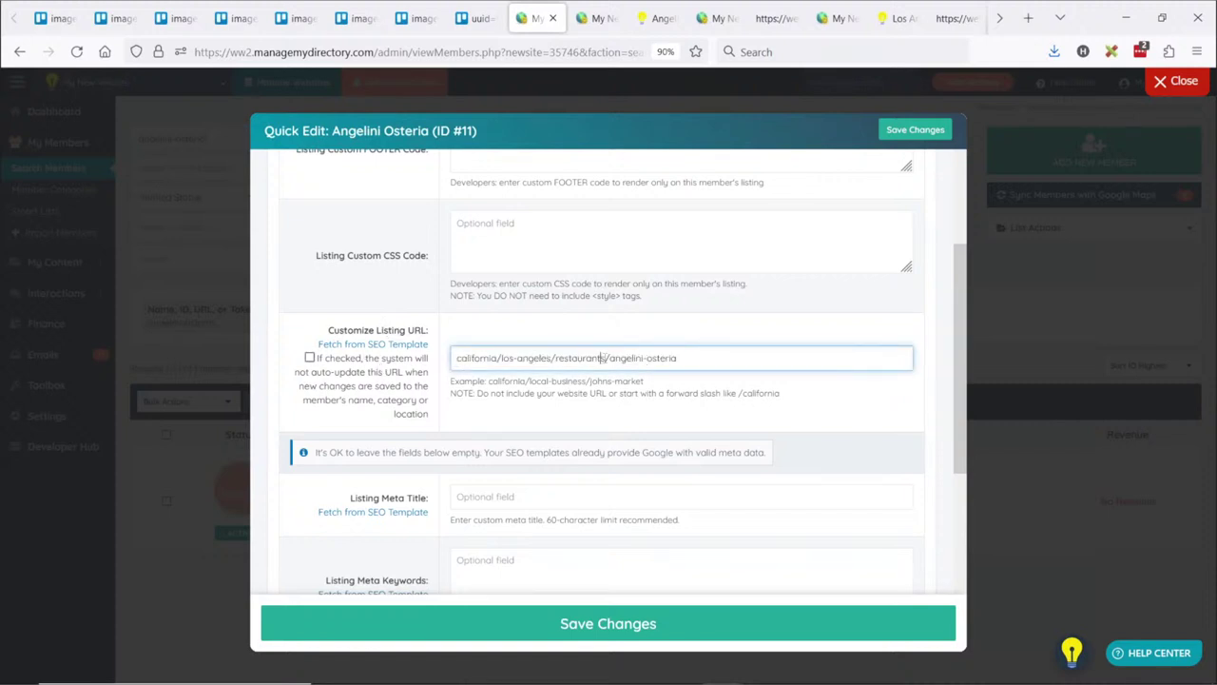
key(ctrl+a)
text(v)
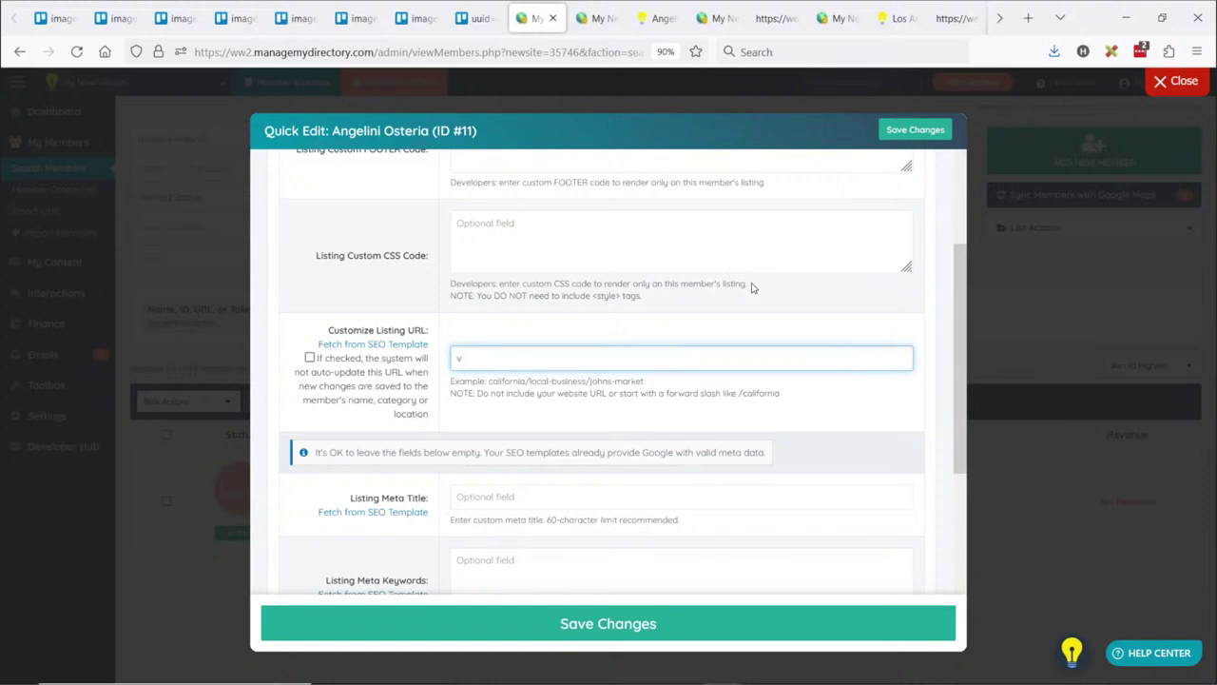
key(BackSpace)
key(ctrl+v)
key(shift+Tab)
key(space)
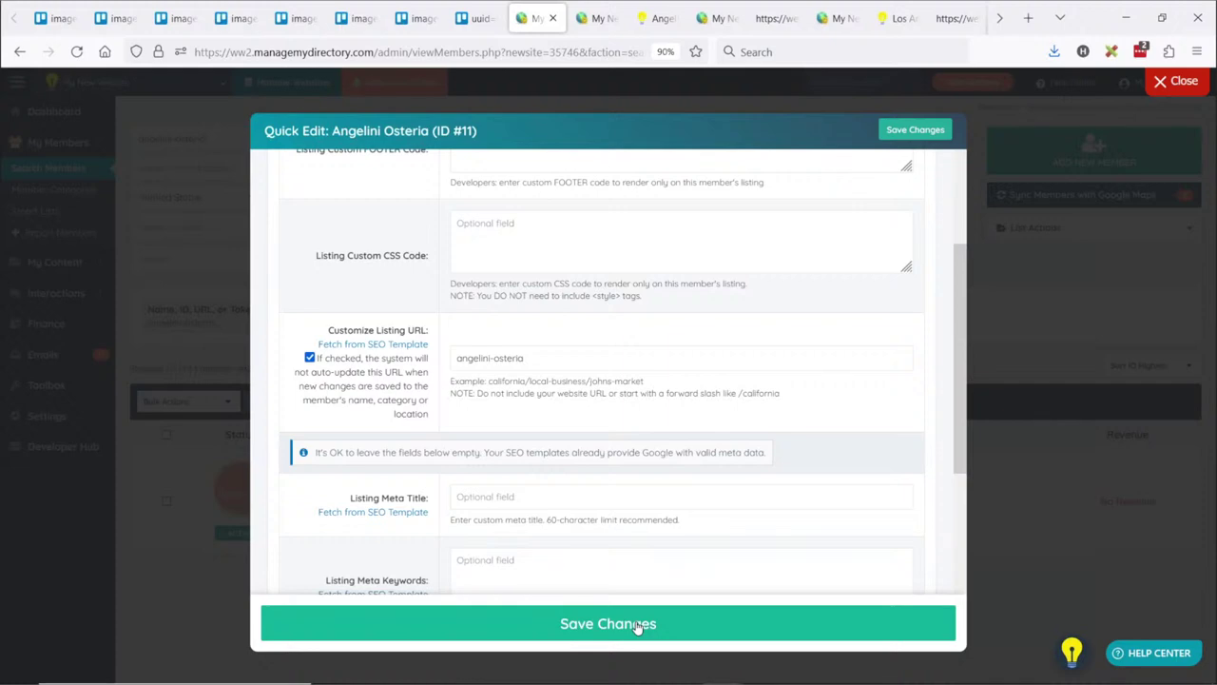
click(638, 626)
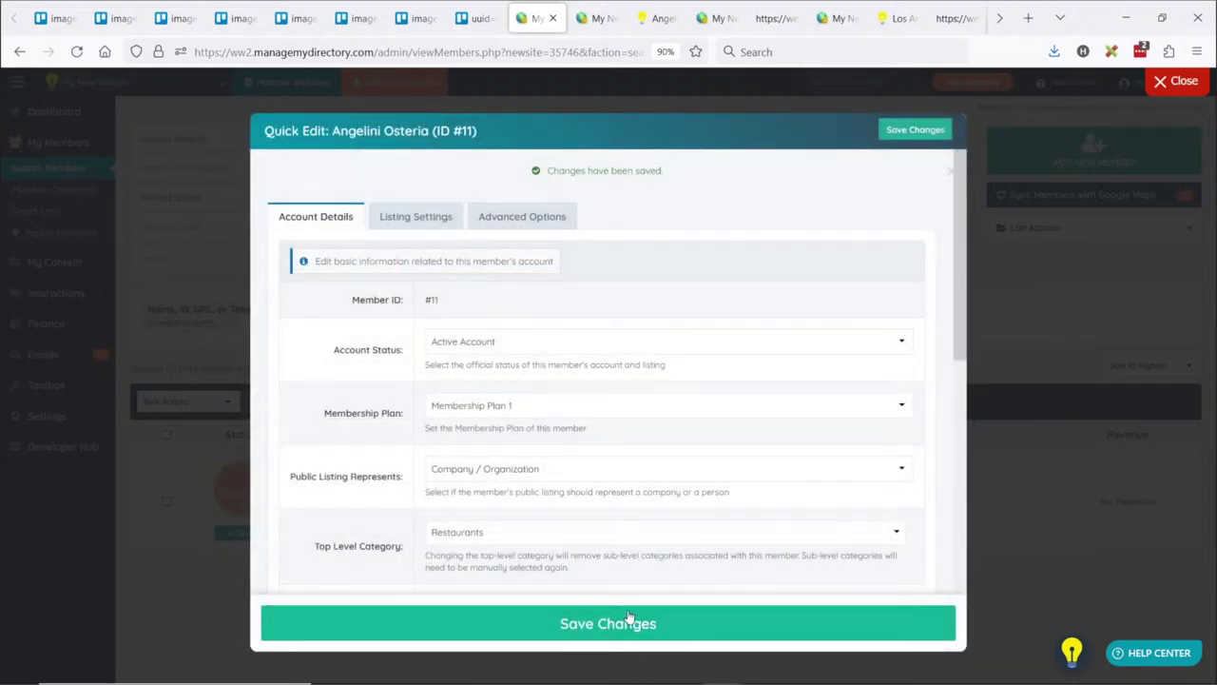
click(519, 218)
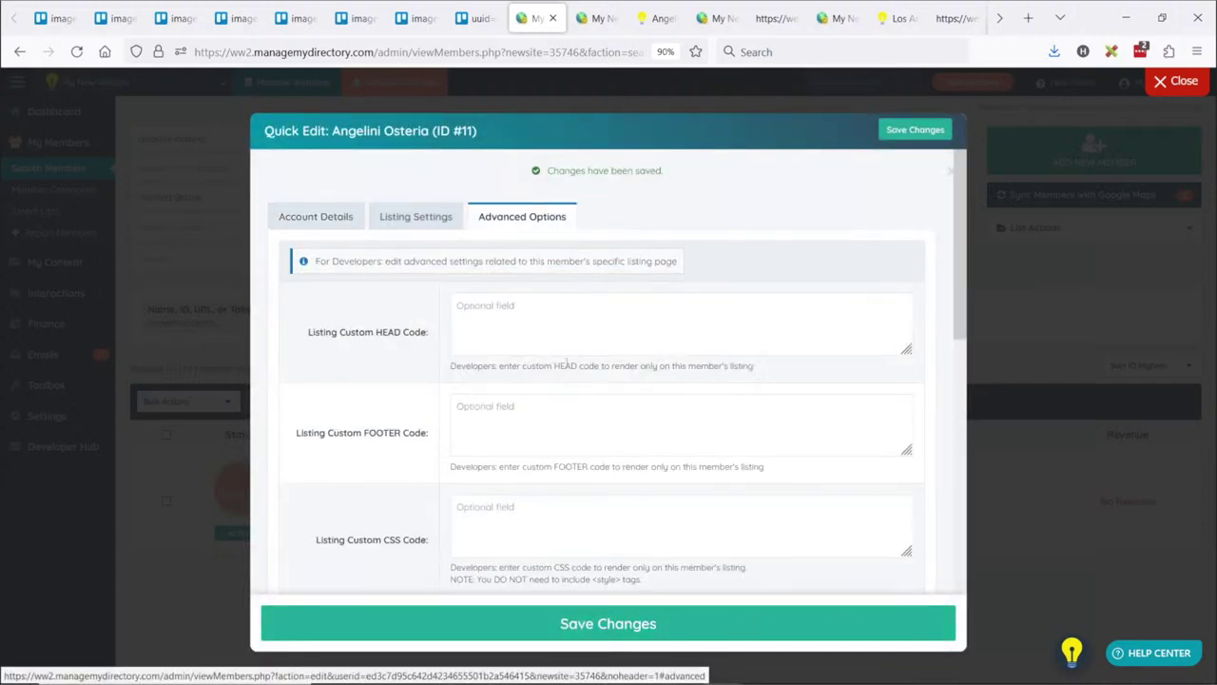
Load the live Angelini Osteria profile at the path /angelini-osteria and examine the shortened URL
click(658, 18)
click(548, 52)
drag(549, 52, 382, 51)
key(BackSpace)
key(Return)
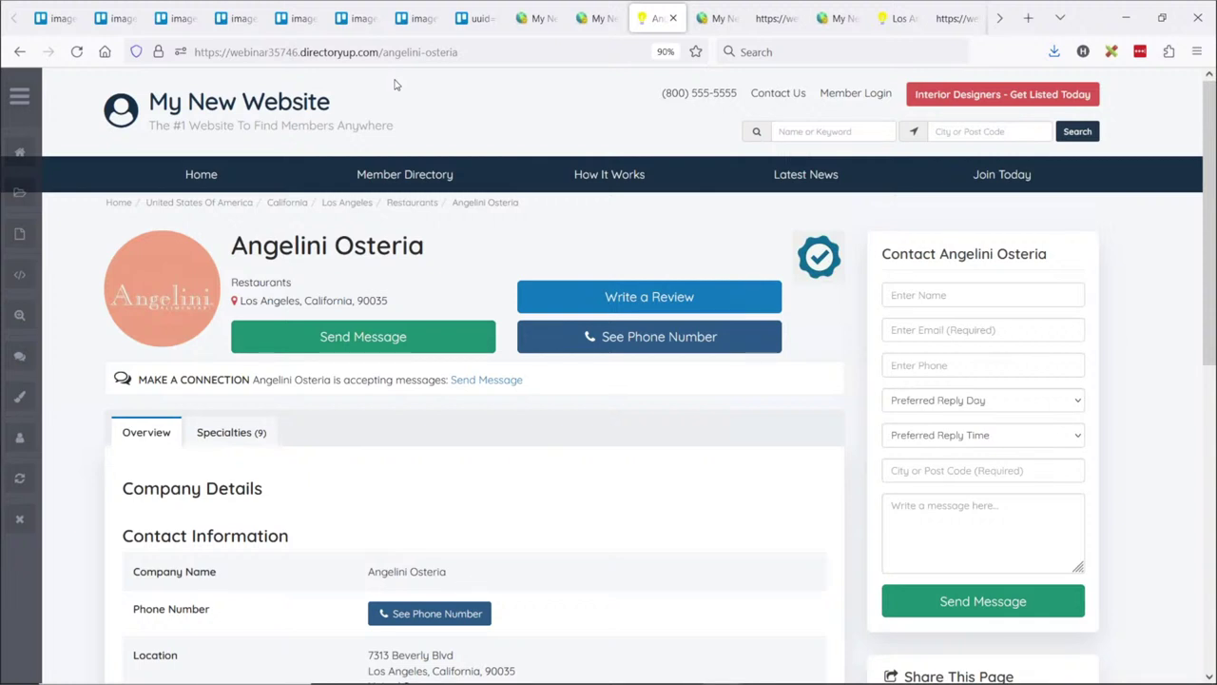
drag(503, 53, 382, 51)
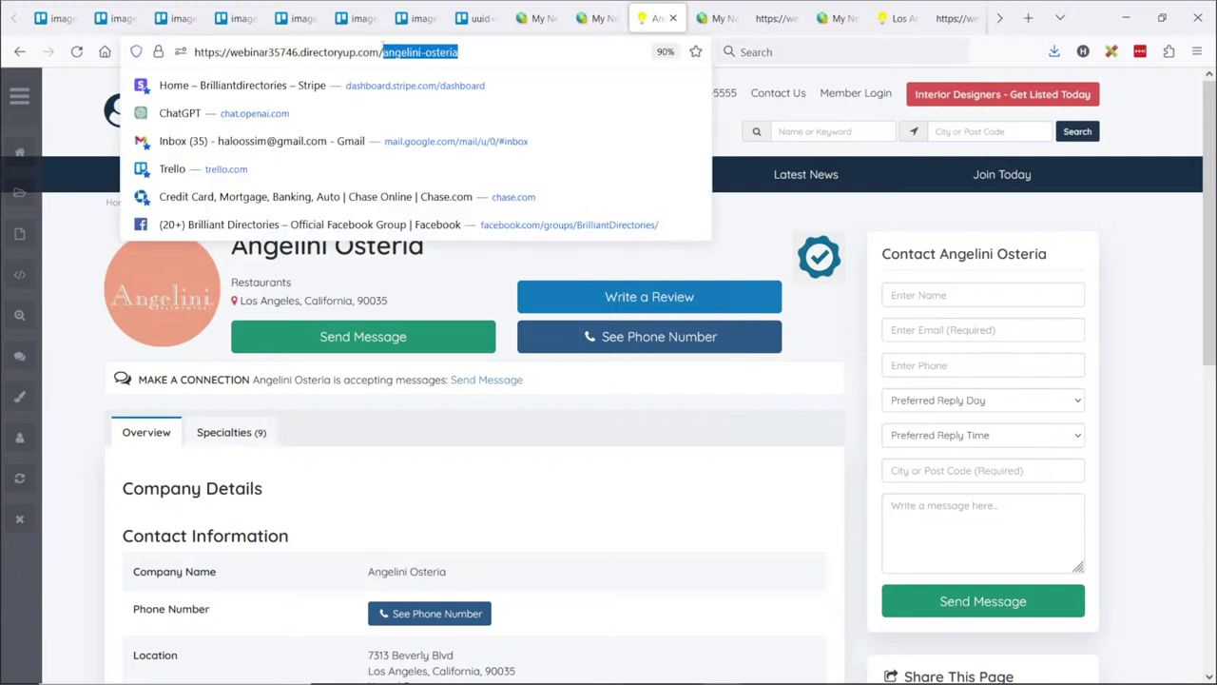
click(383, 49)
double_click(400, 52)
click(472, 54)
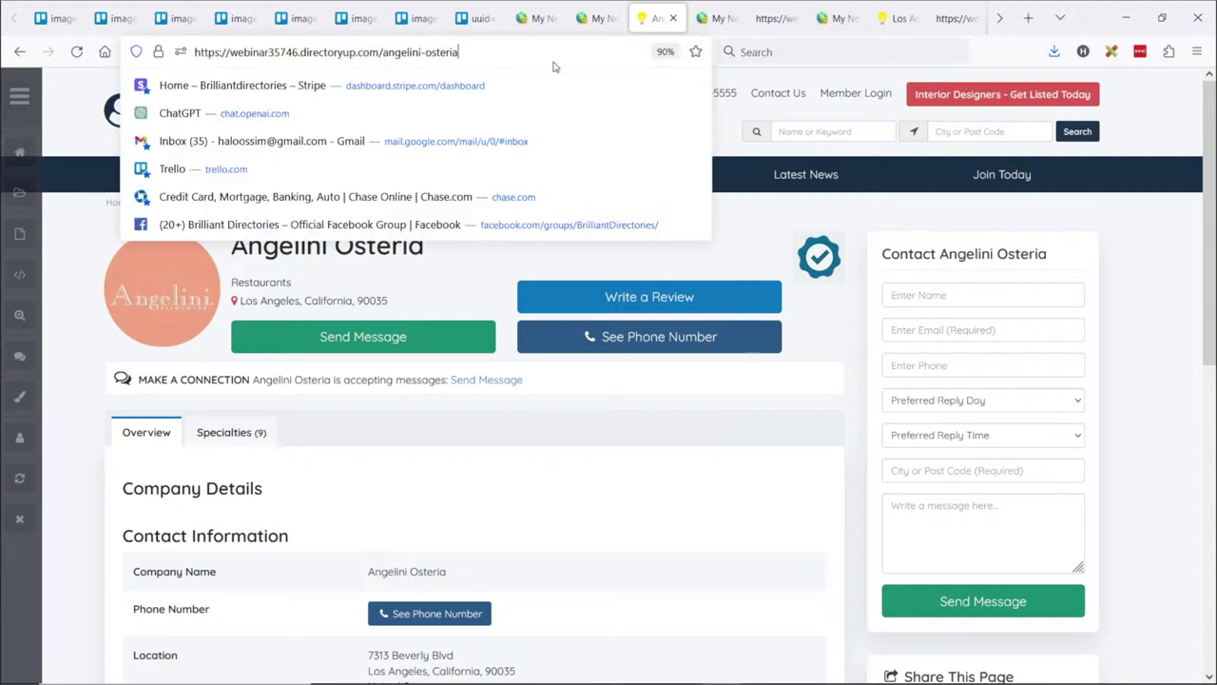
click(749, 228)
drag(457, 52, 379, 51)
click(513, 54)
key(alt+Tab)
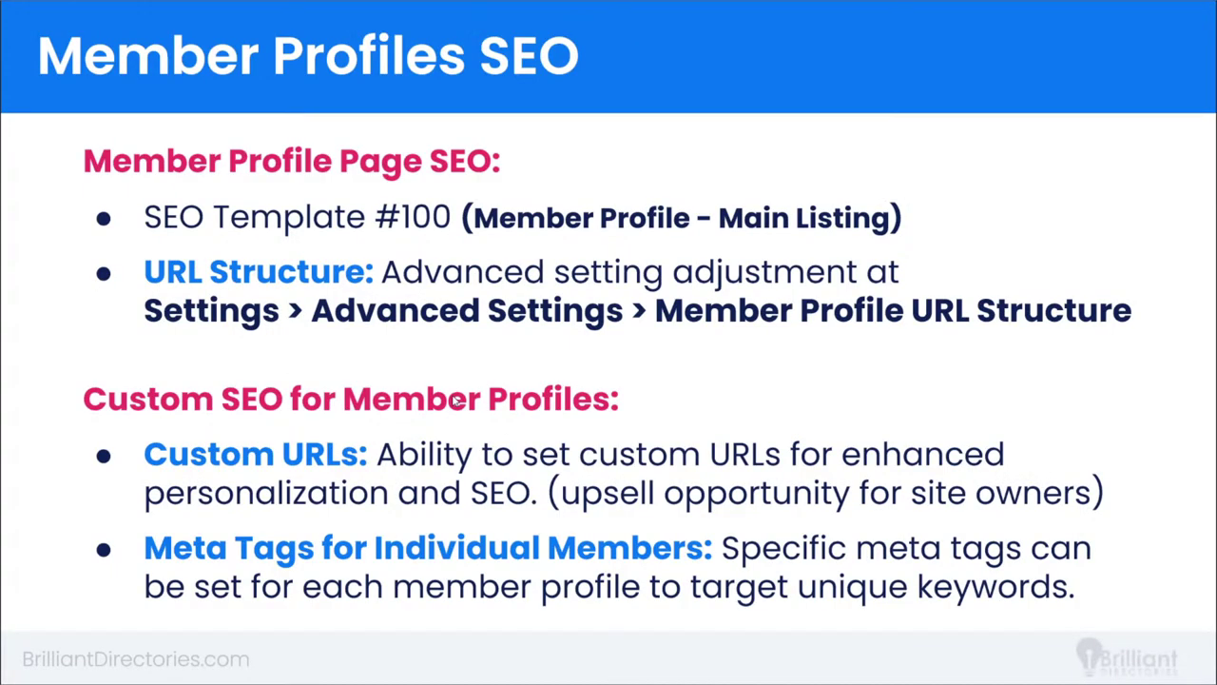
key(alt+Tab)
click(613, 18)
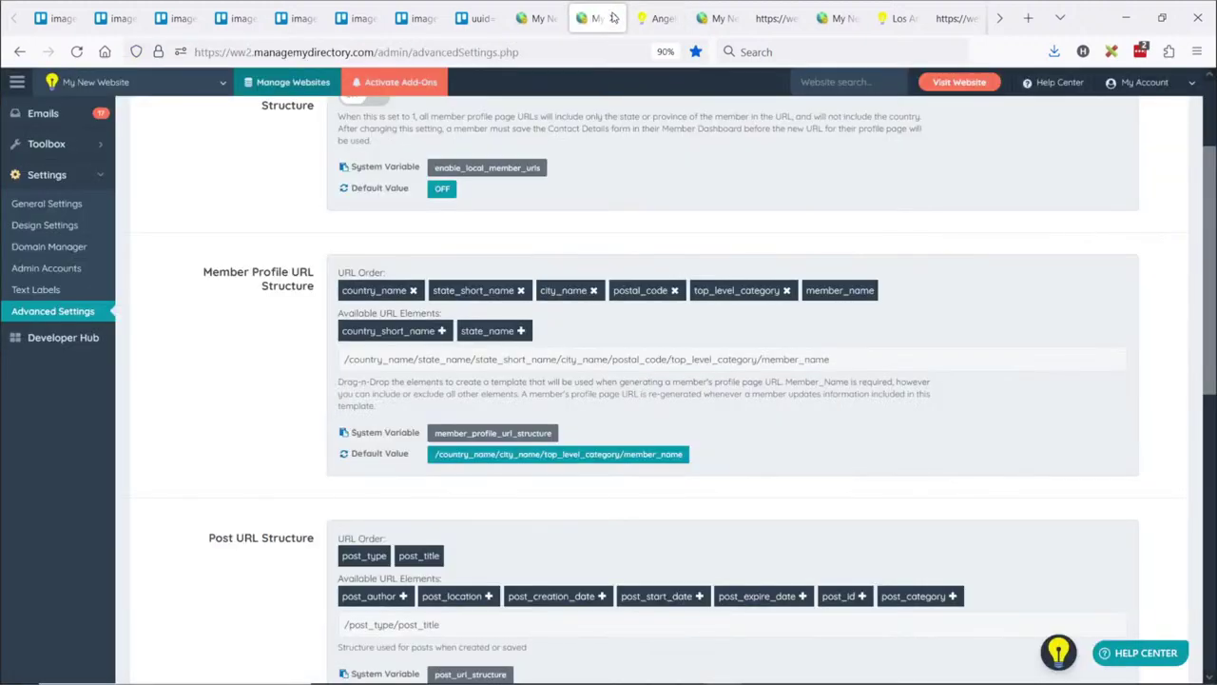
click(715, 18)
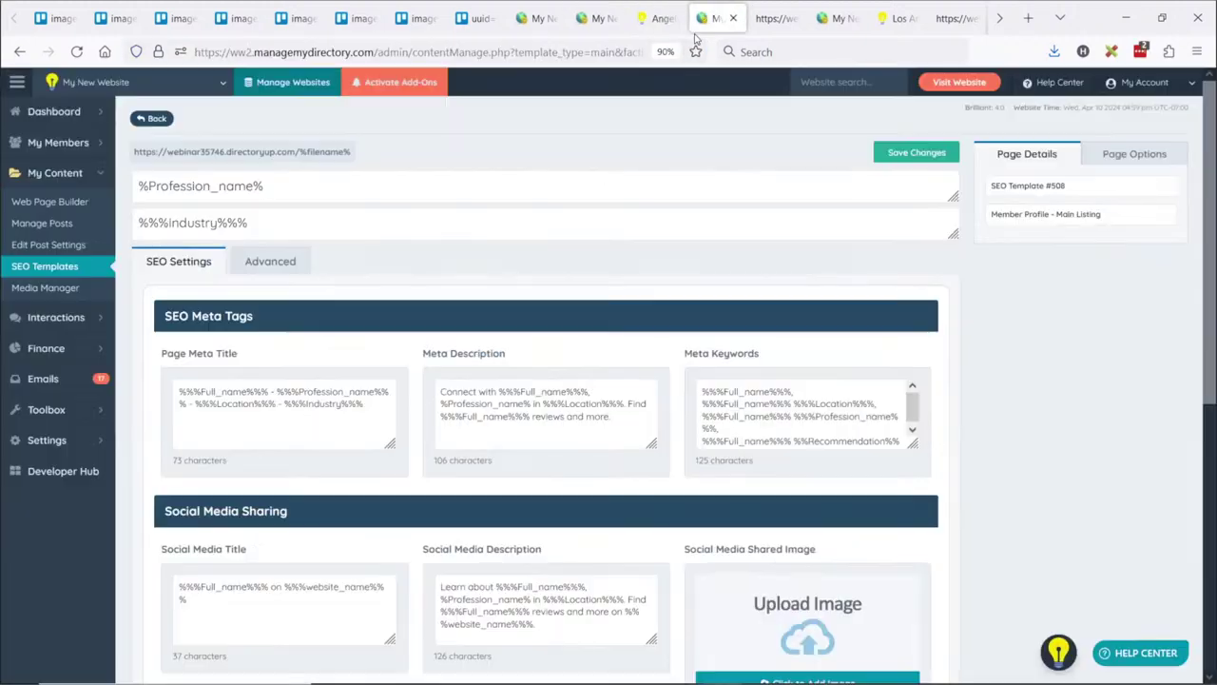
Fill Angelini Osteria's listing meta title, meta keywords and meta description with the content fetched from the SEO template
click(530, 20)
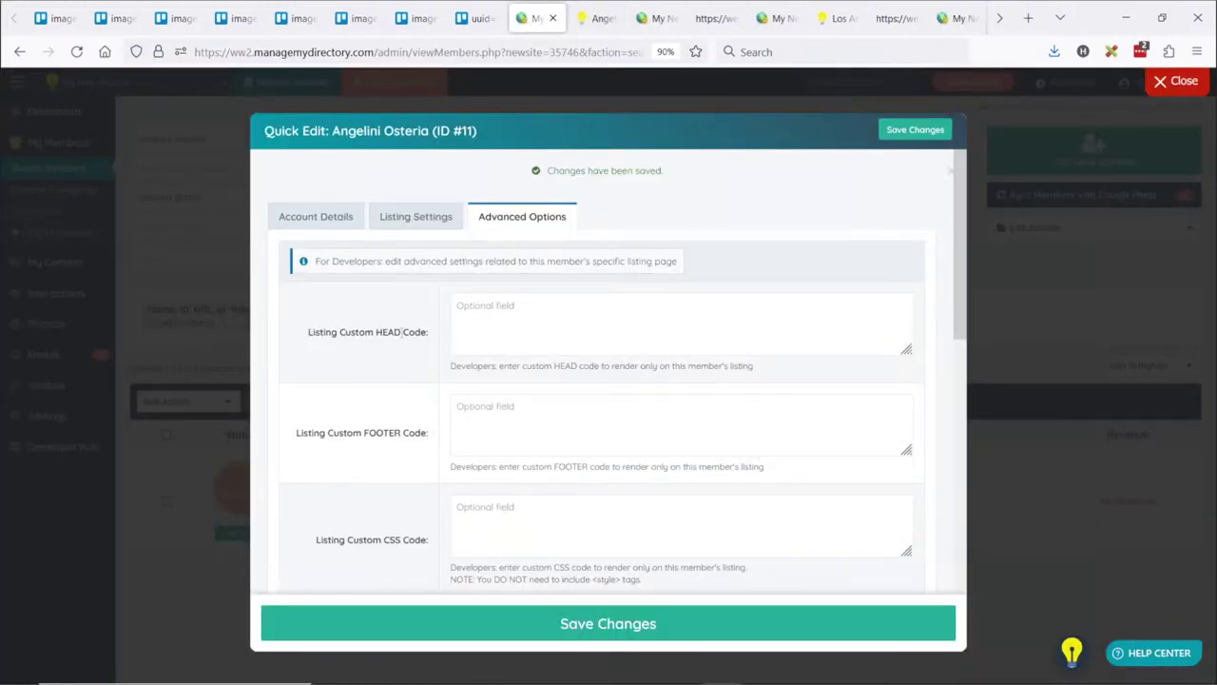
scroll(462, 361, down, 5)
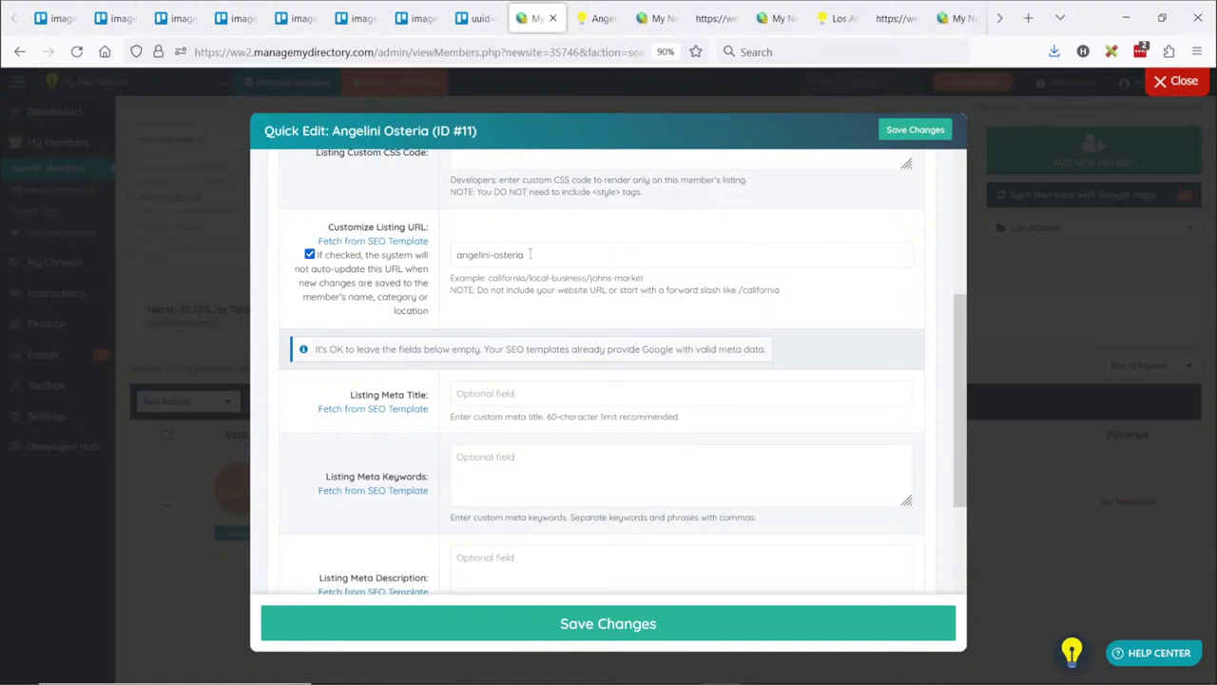
scroll(530, 254, down, 2)
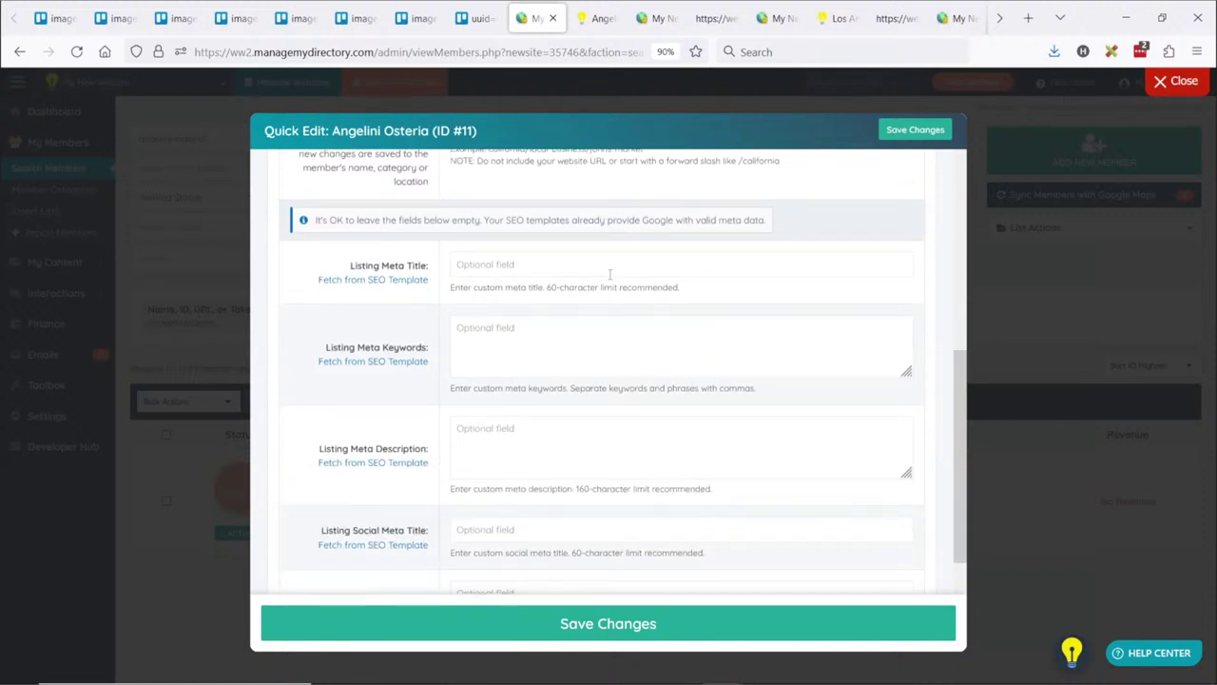
click(369, 281)
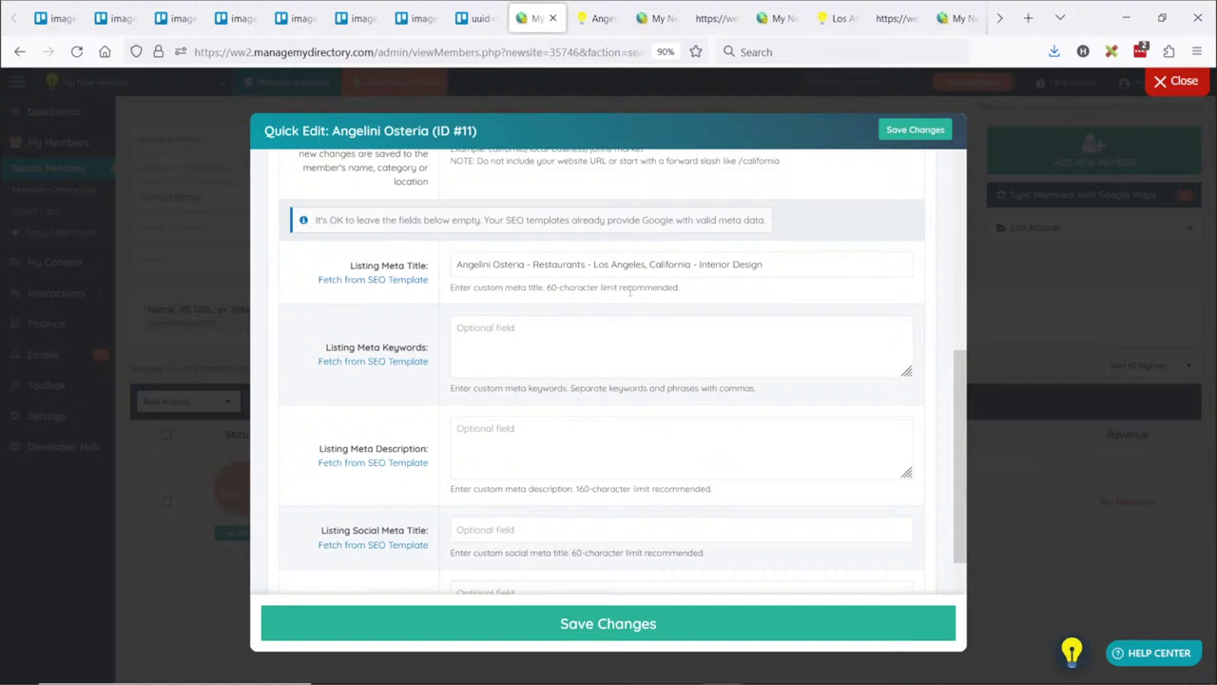
drag(616, 265, 774, 265)
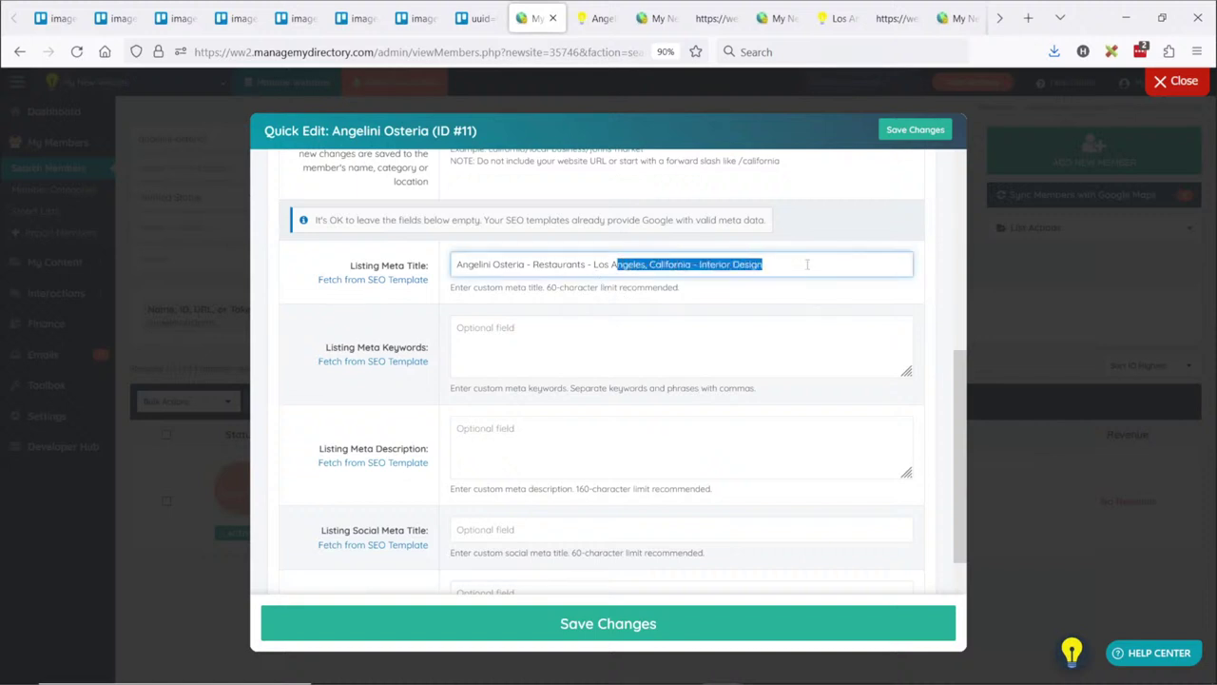
click(353, 362)
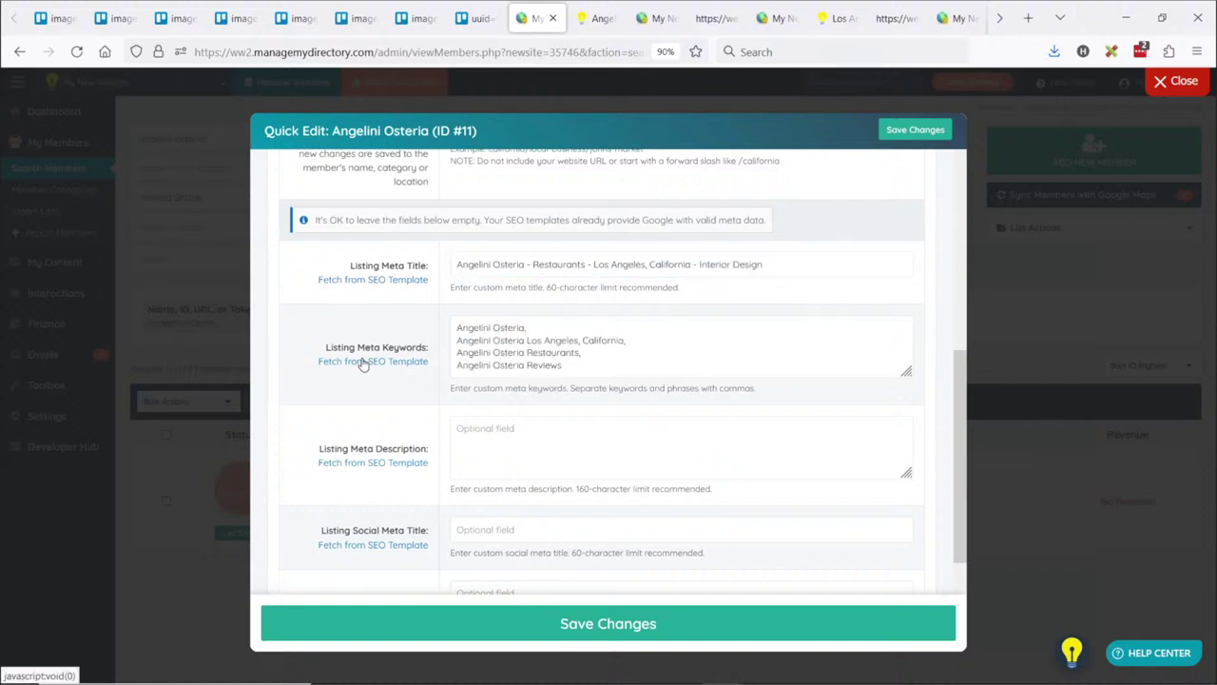
click(386, 464)
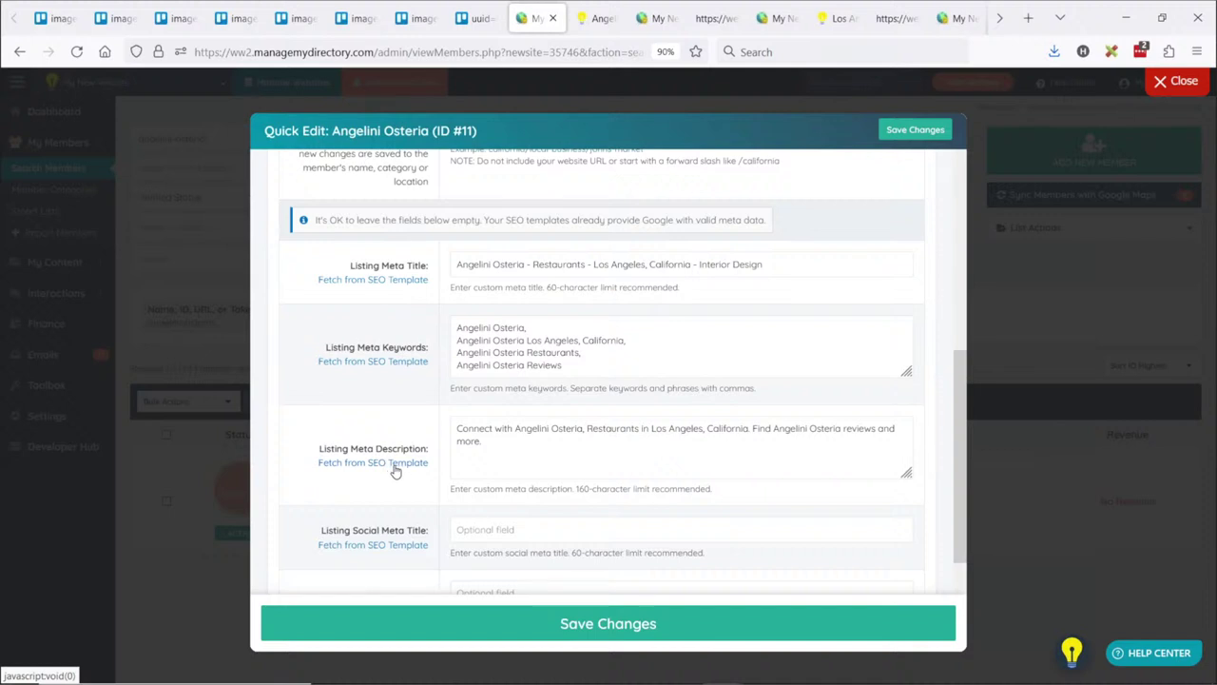
Fill the Listing Social Meta Title and Listing Social Meta Description of the Angelini Osteria listing from the SEO template
click(384, 551)
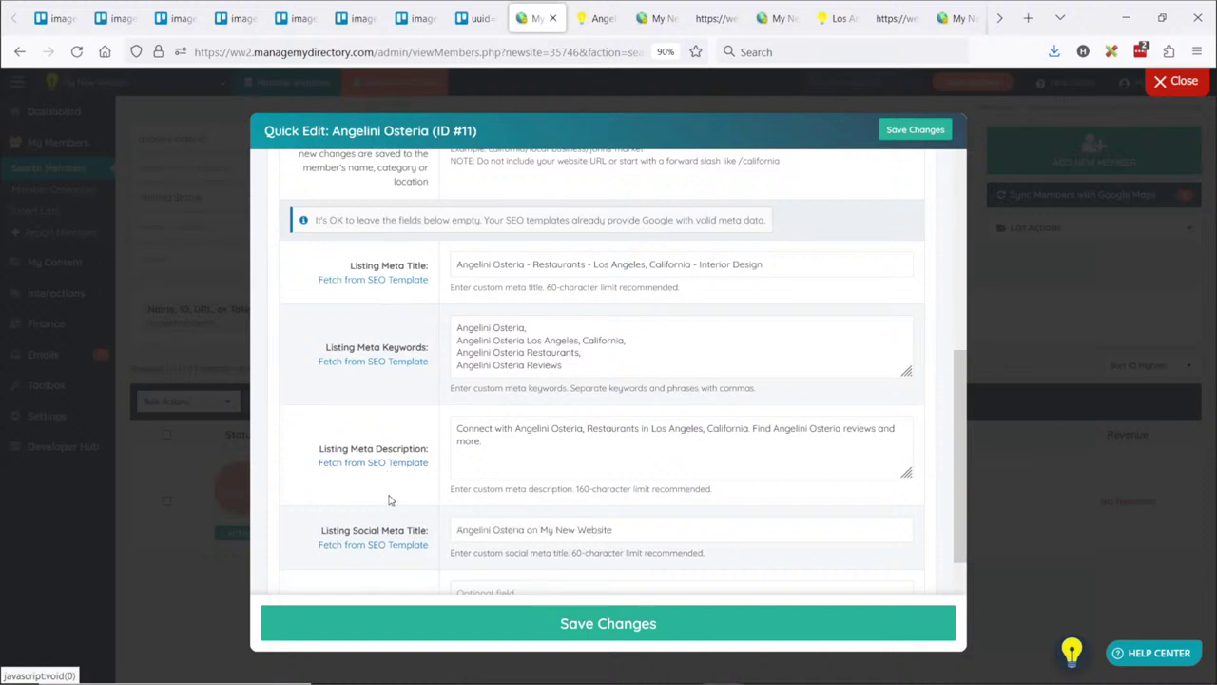
scroll(388, 502, down, 3)
click(379, 500)
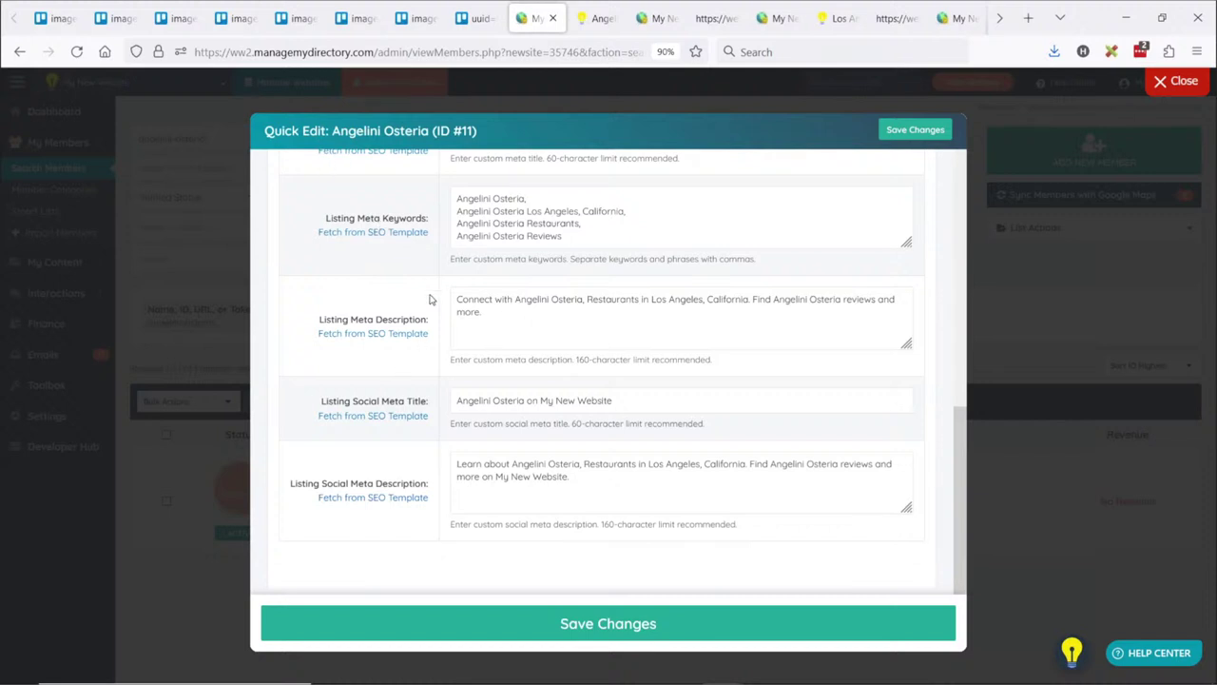
scroll(407, 318, up, 3)
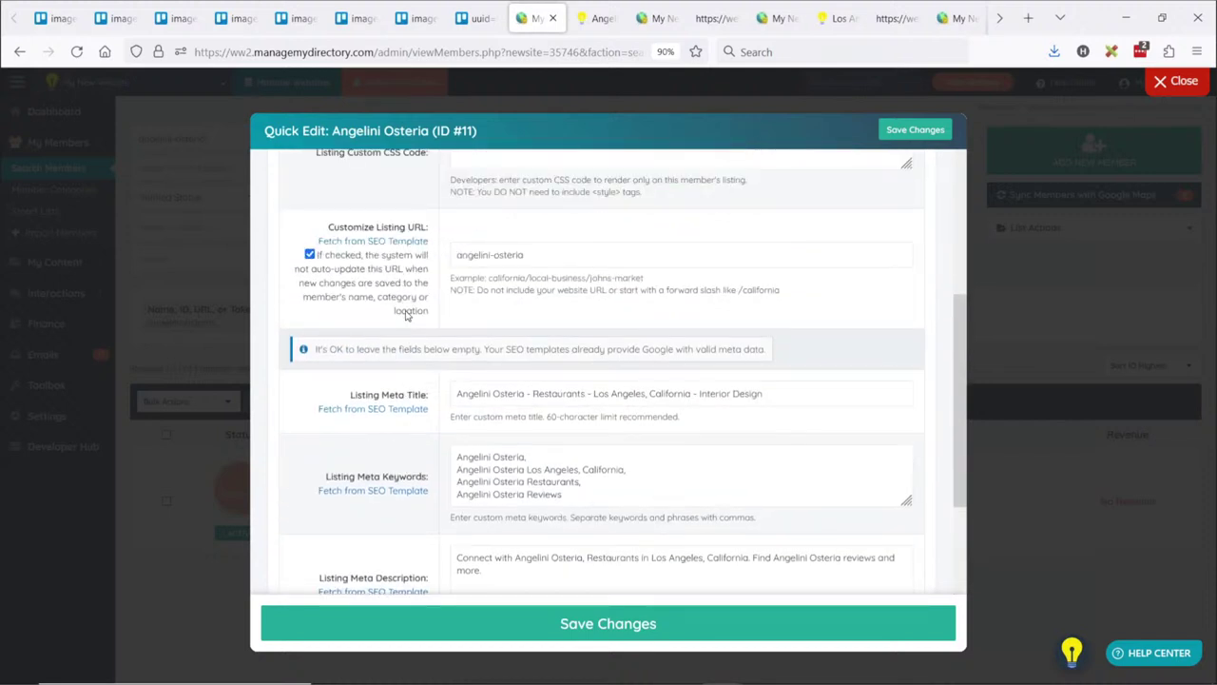
scroll(426, 346, down, 2)
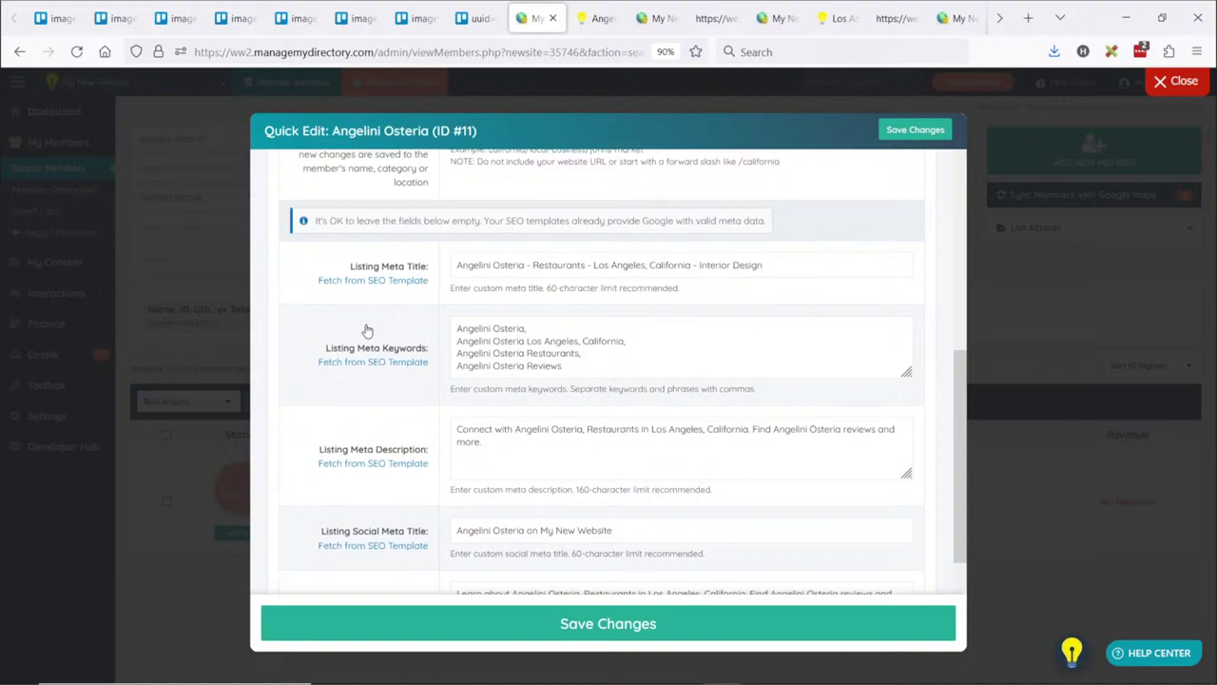
scroll(371, 333, up, 5)
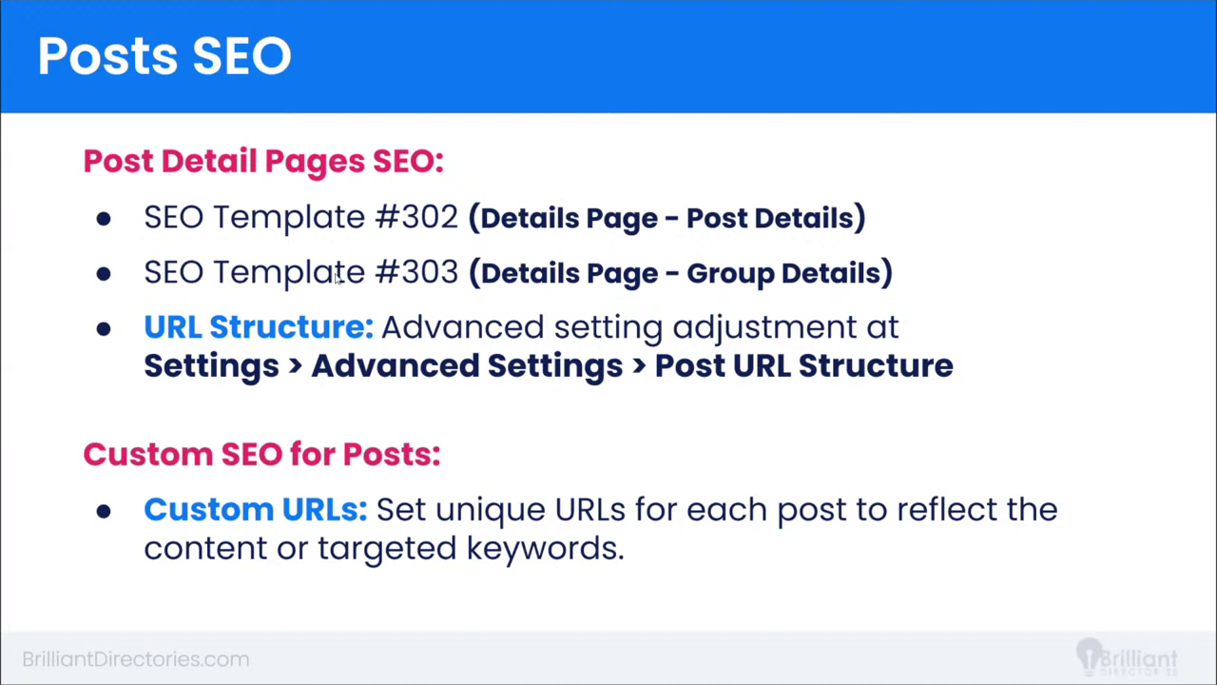
Switch to the live website and open Sample Blog Article 3 from the Latest News page
key(alt+Tab)
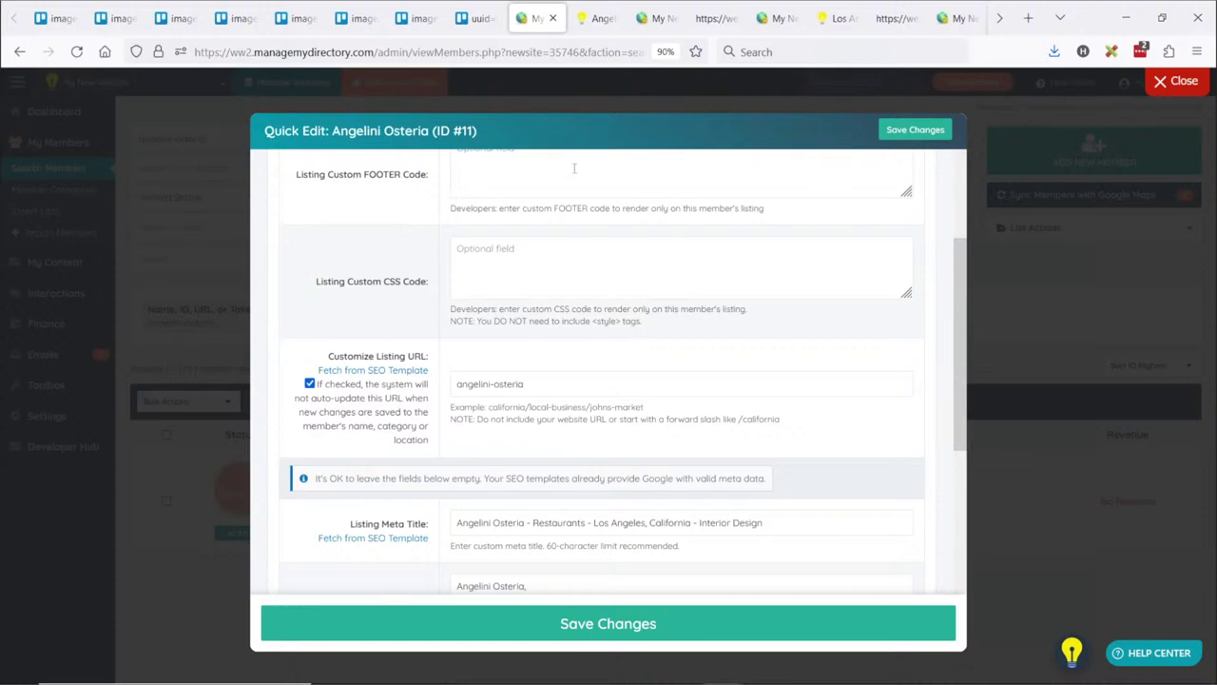
click(594, 17)
click(786, 185)
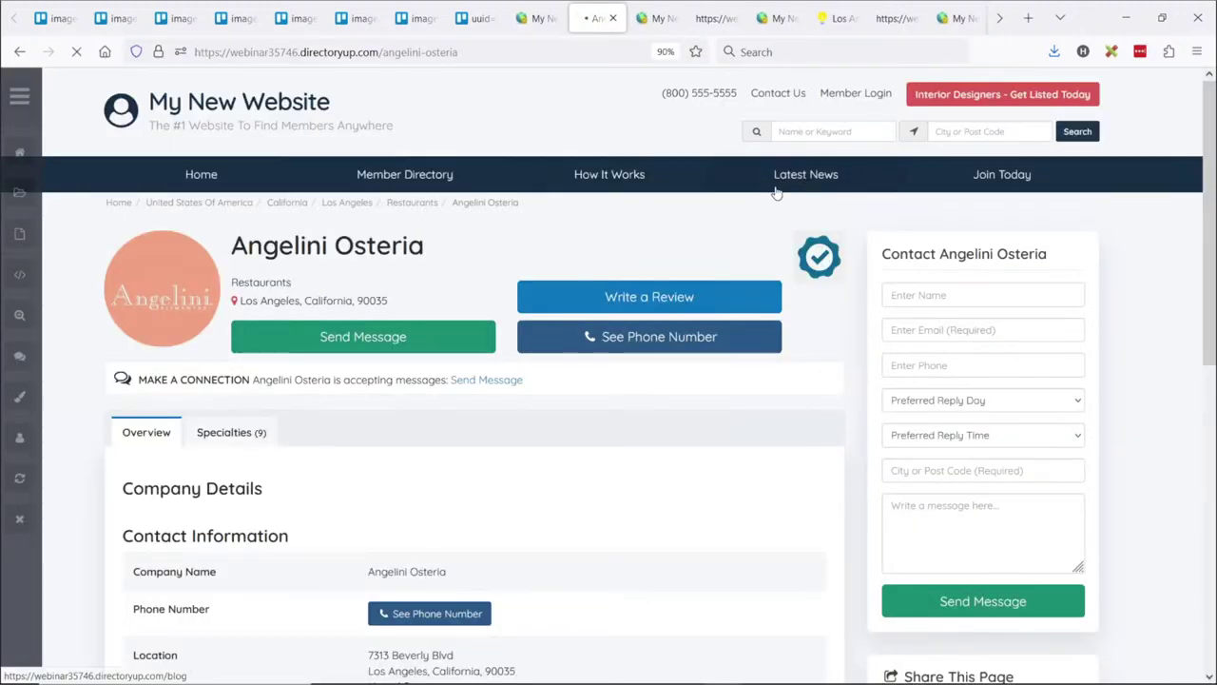
click(25, 105)
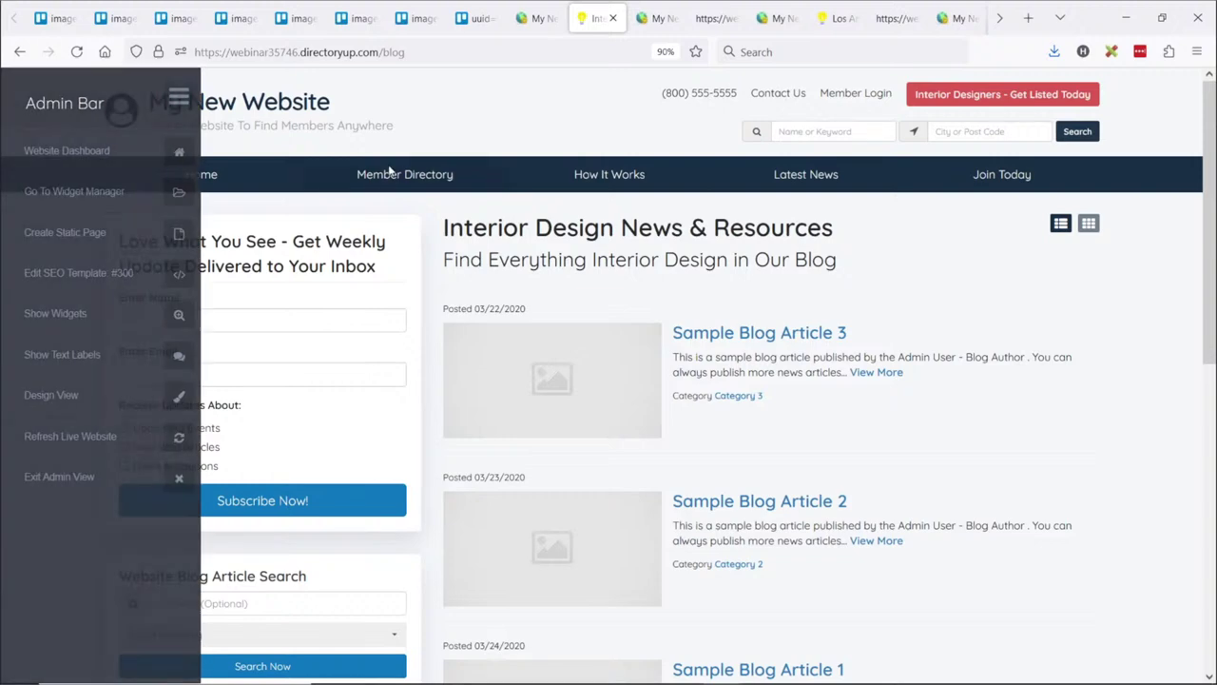
click(720, 338)
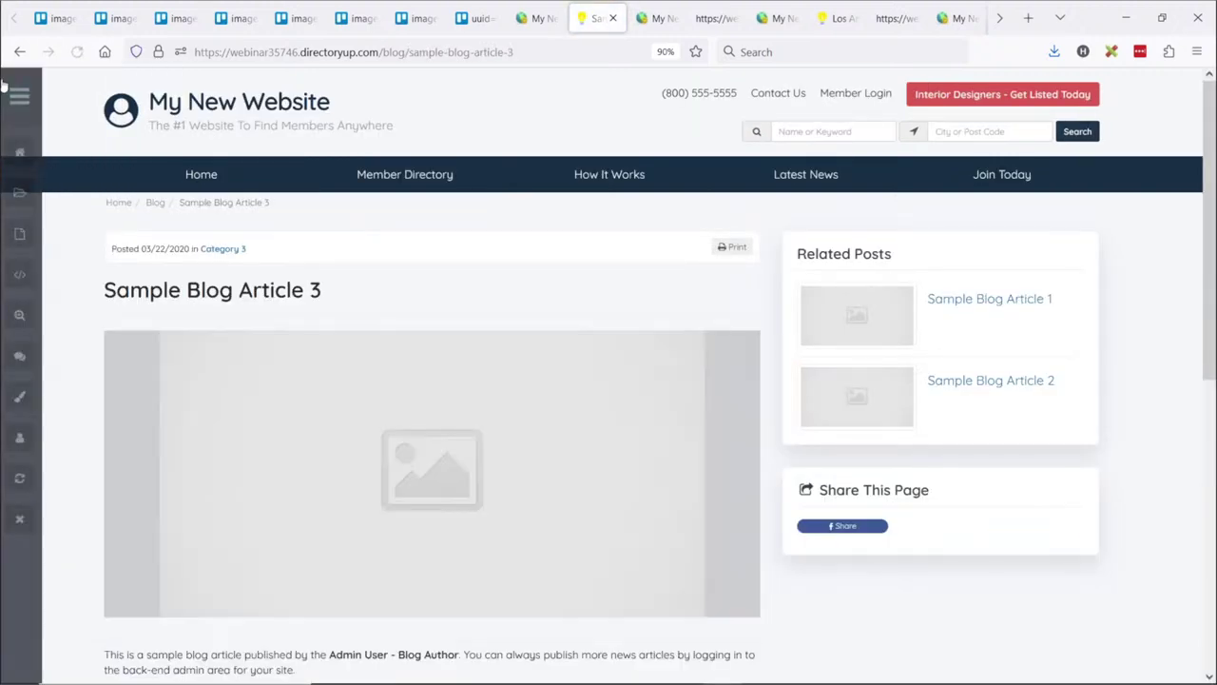
Open SEO Template #505 (Details Page - Post Details) for editing from the blog article and review its meta tag fields
click(19, 96)
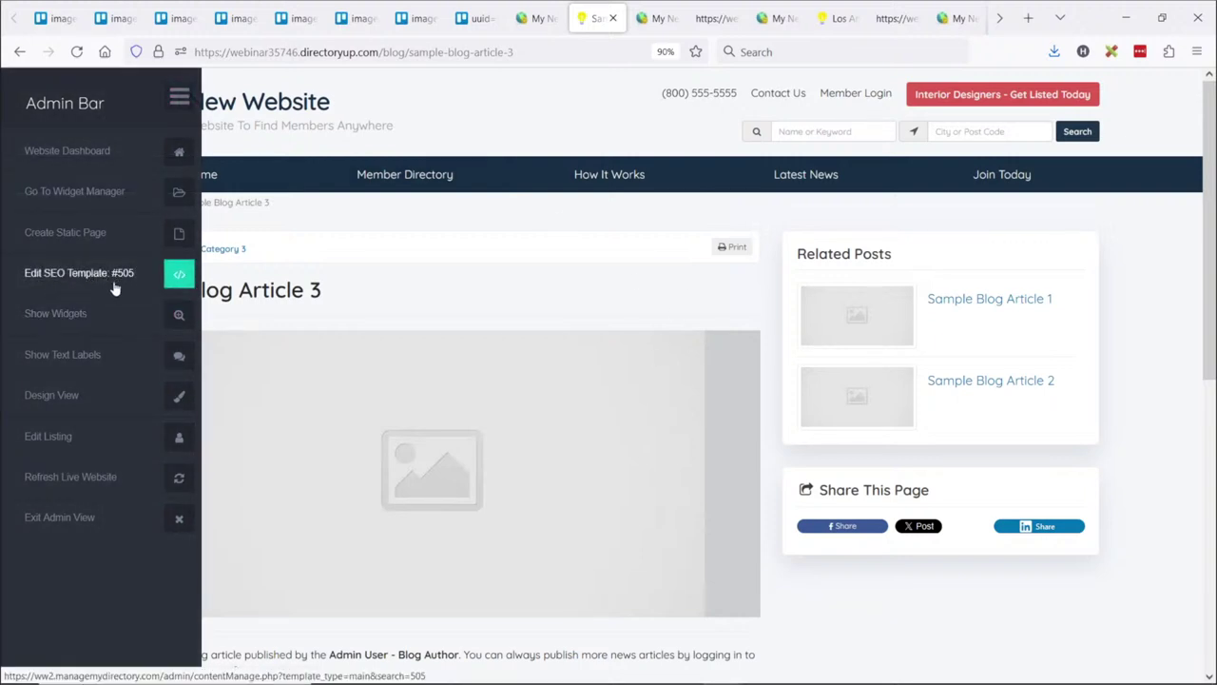
click(180, 276)
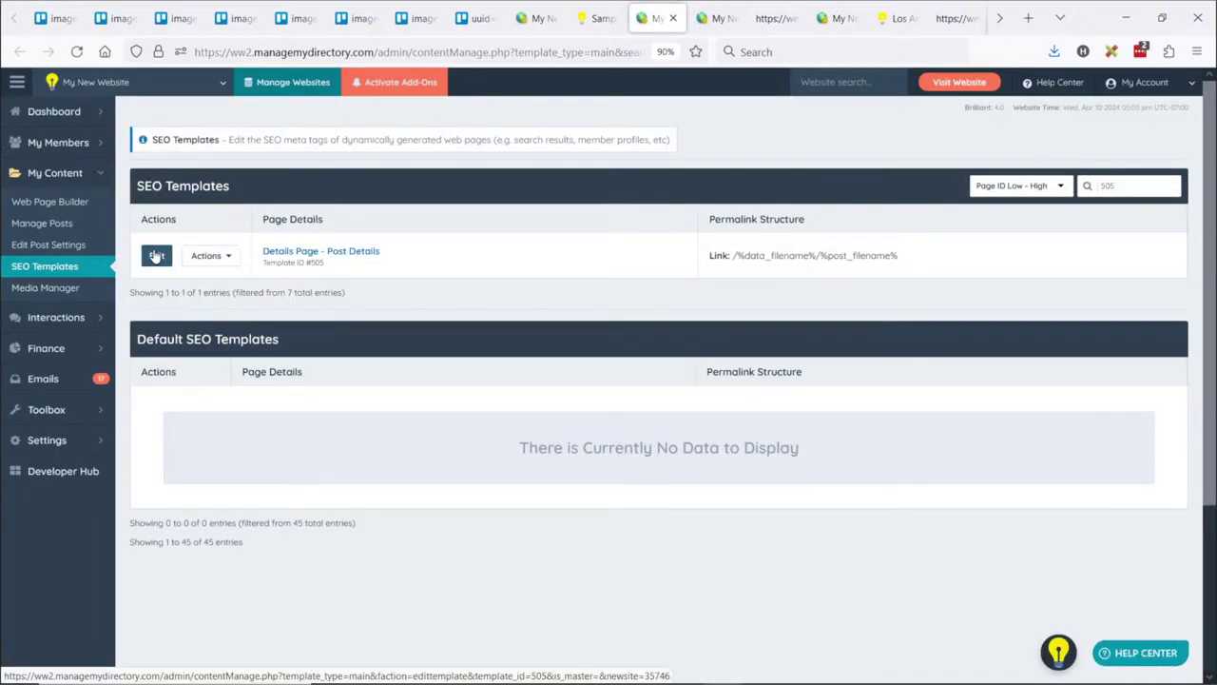
click(156, 255)
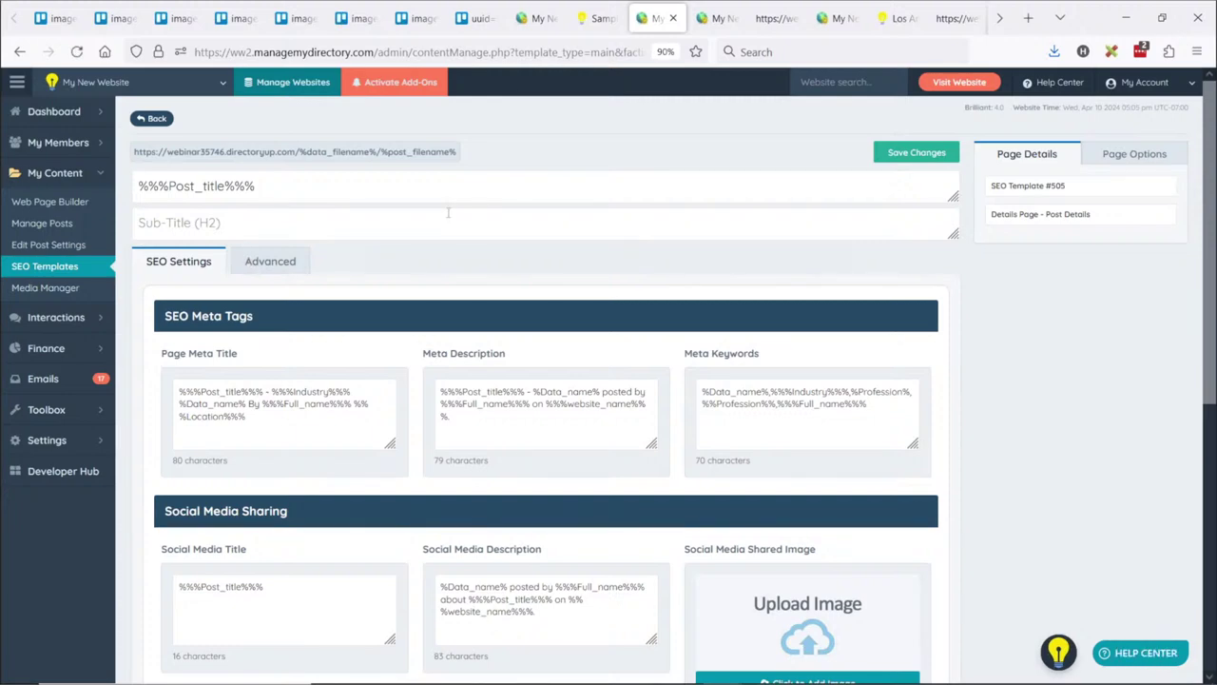
scroll(349, 265, down, 3)
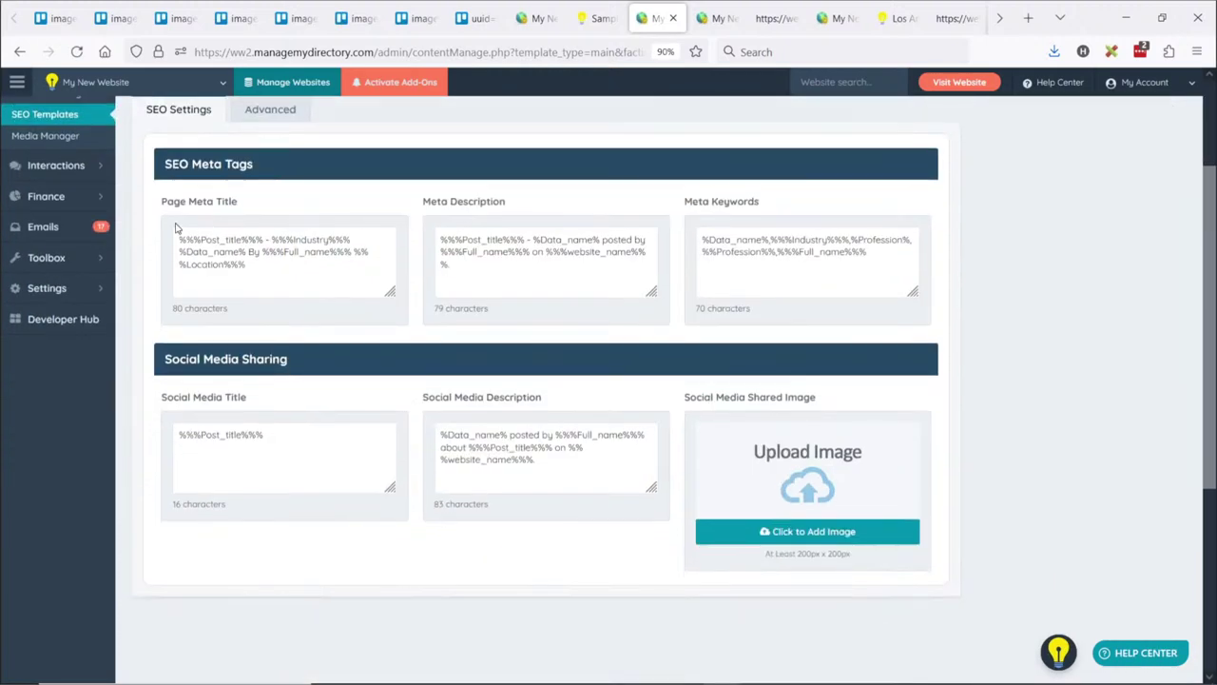
scroll(275, 294, up, 3)
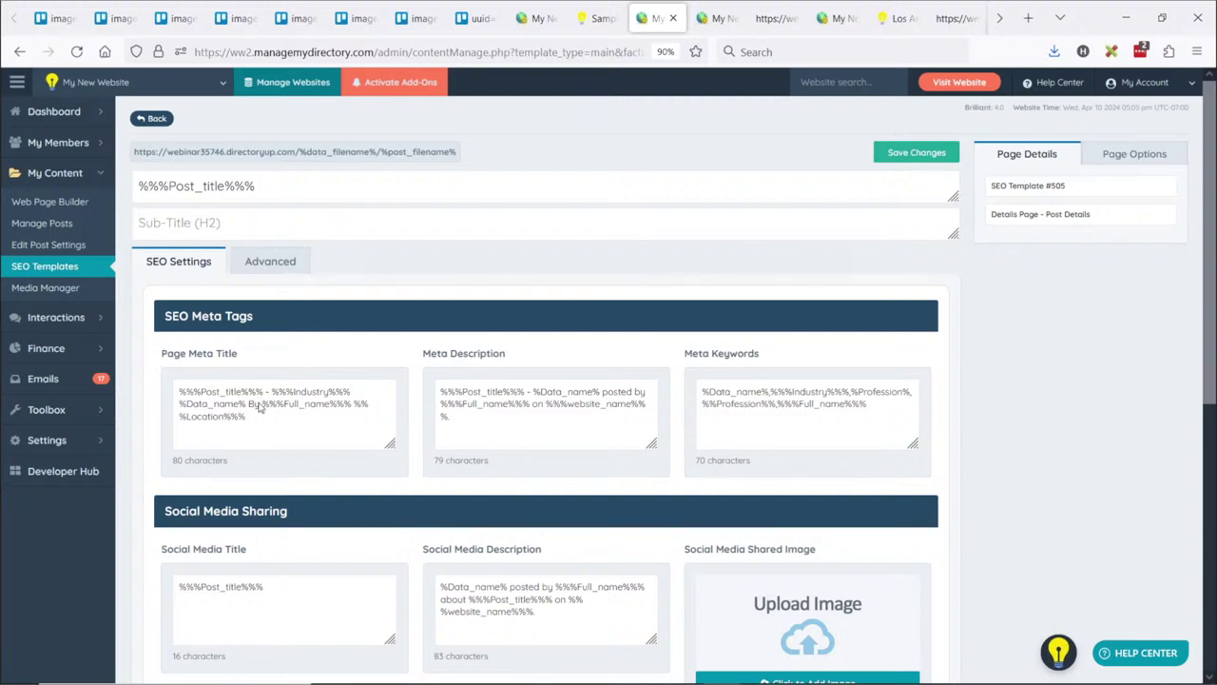
Remove the trailing %%%Location%%% variable from the Page Meta Title of SEO Template #505
drag(248, 403, 262, 403)
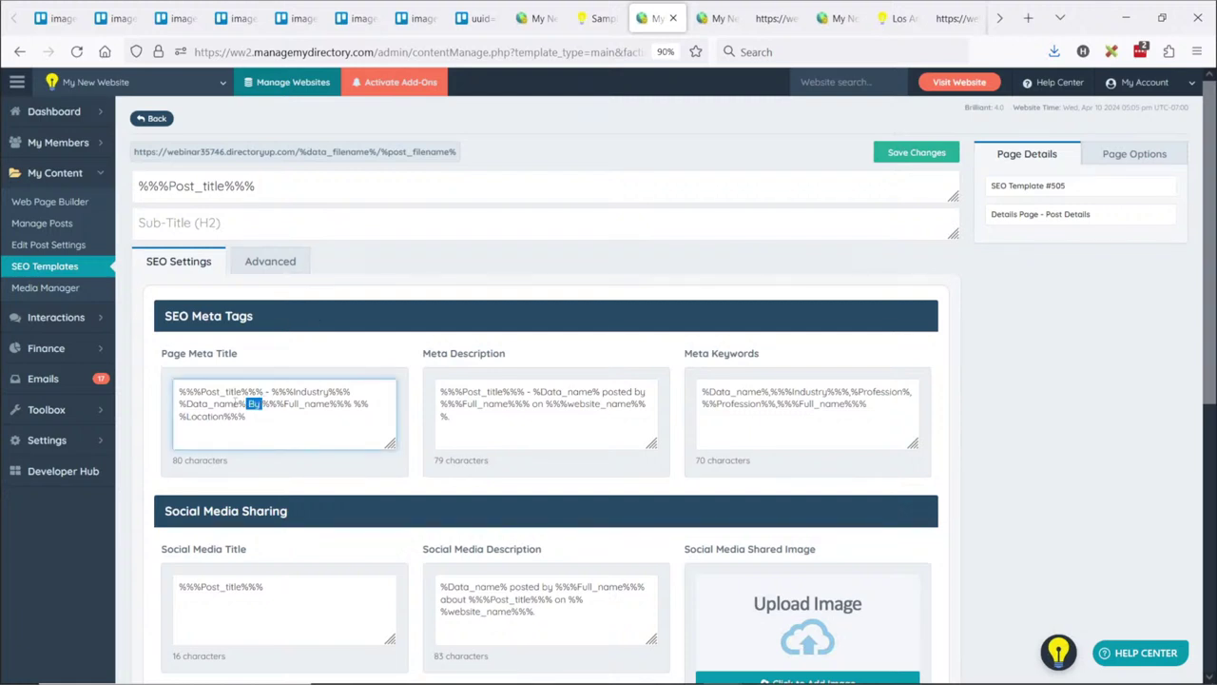
click(248, 403)
drag(282, 403, 330, 403)
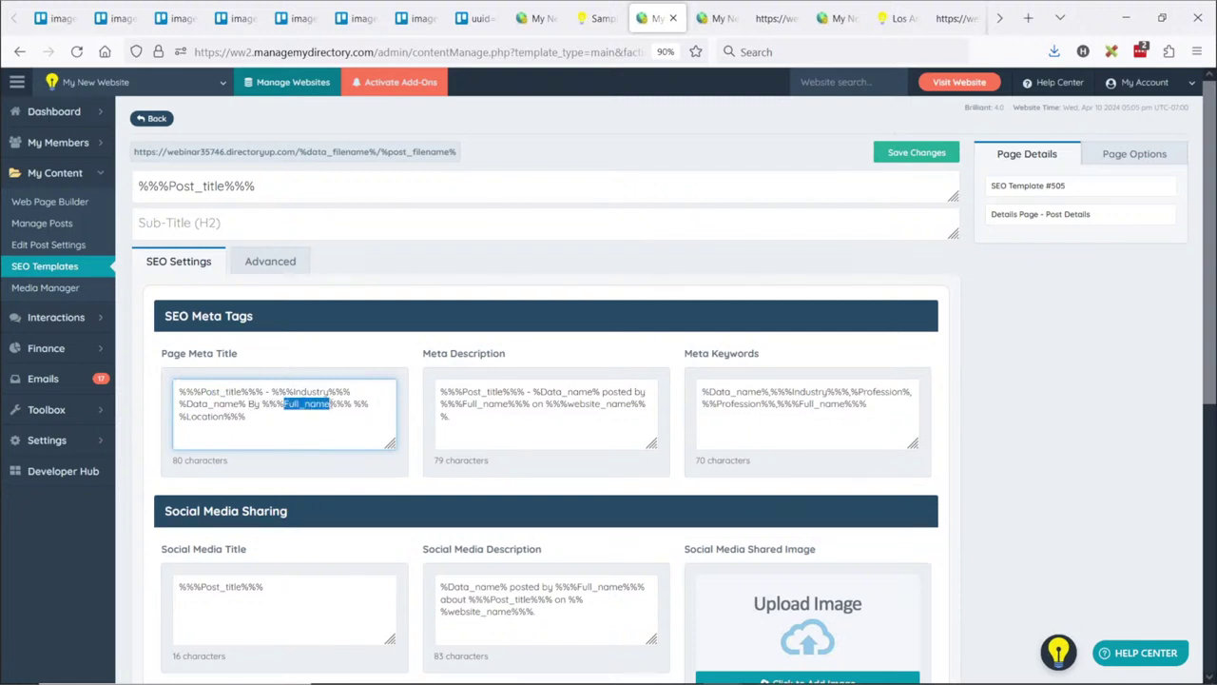
click(202, 417)
drag(250, 419, 358, 409)
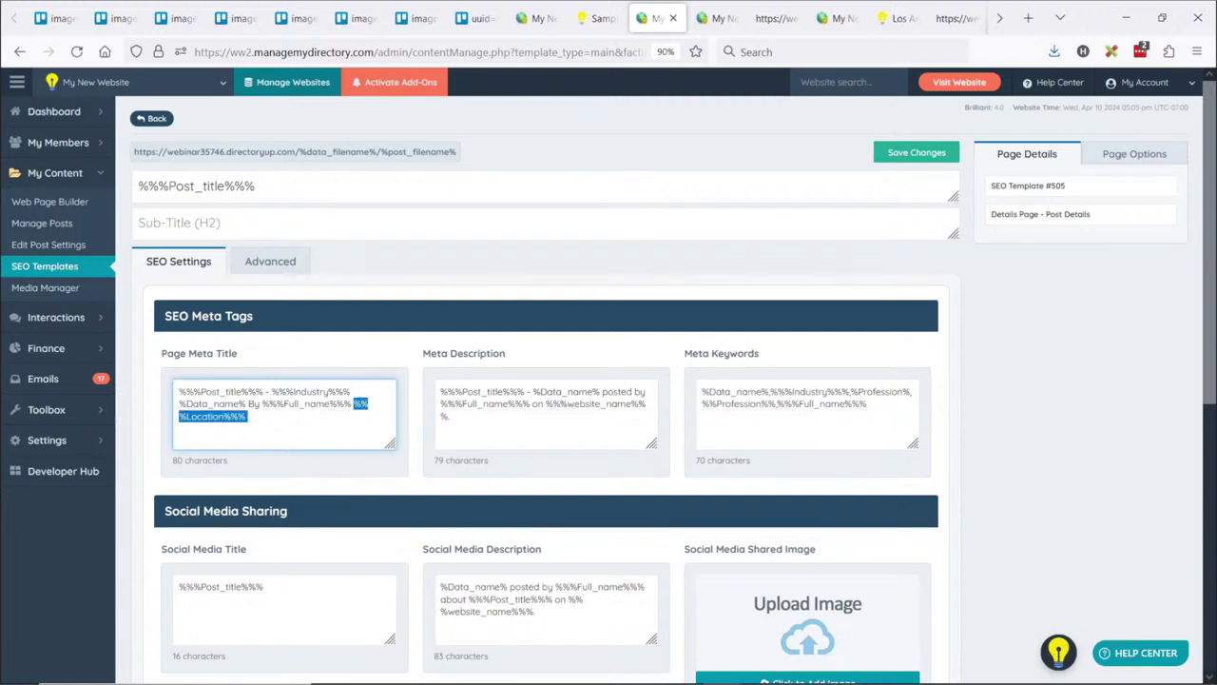
key(BackSpace)
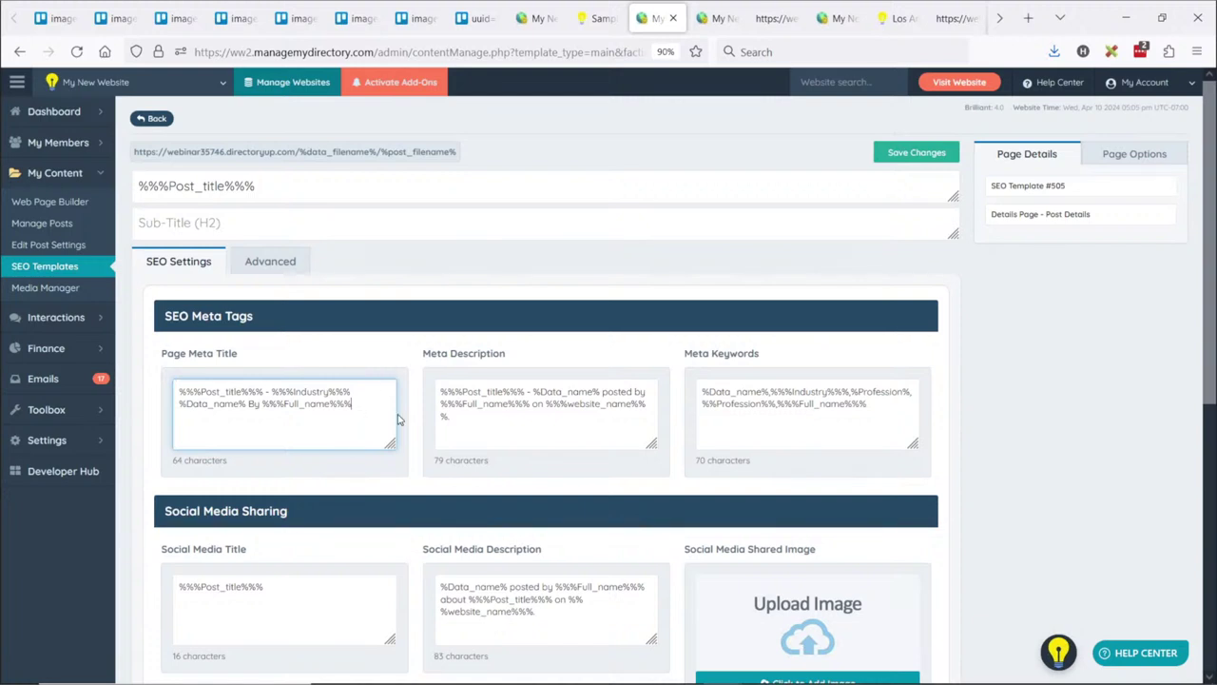
View the page source of Sample Blog Article 3 and highlight the text of its title tag
click(599, 21)
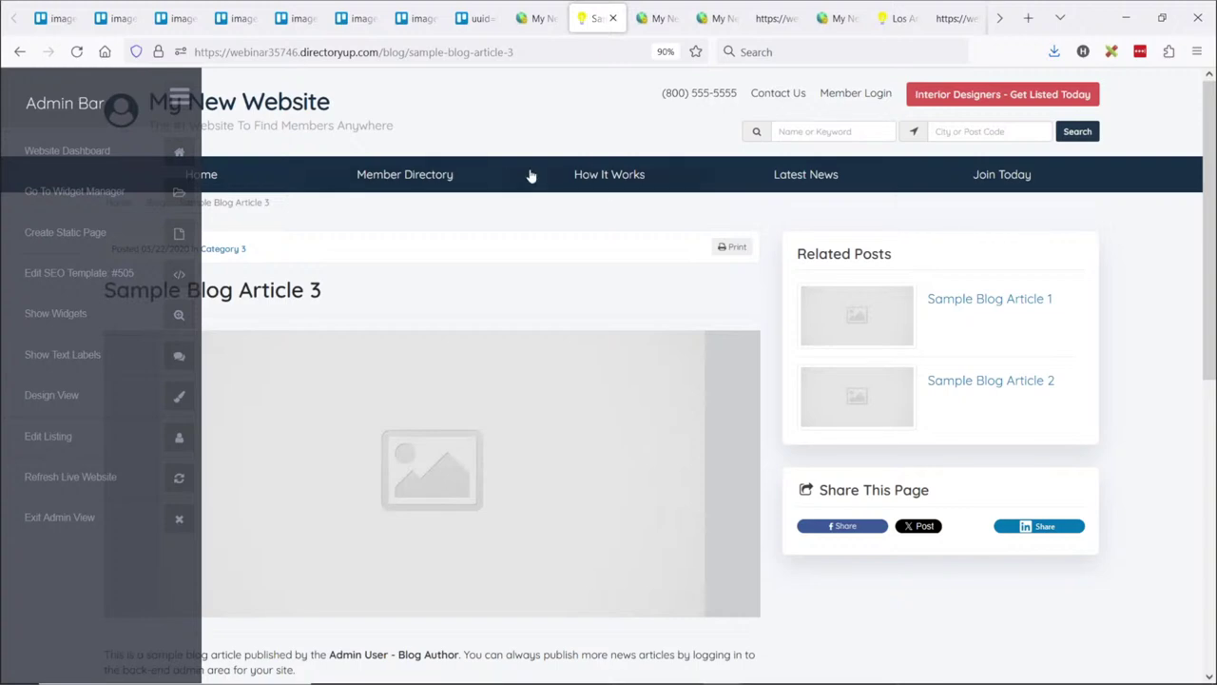
key(ctrl+u)
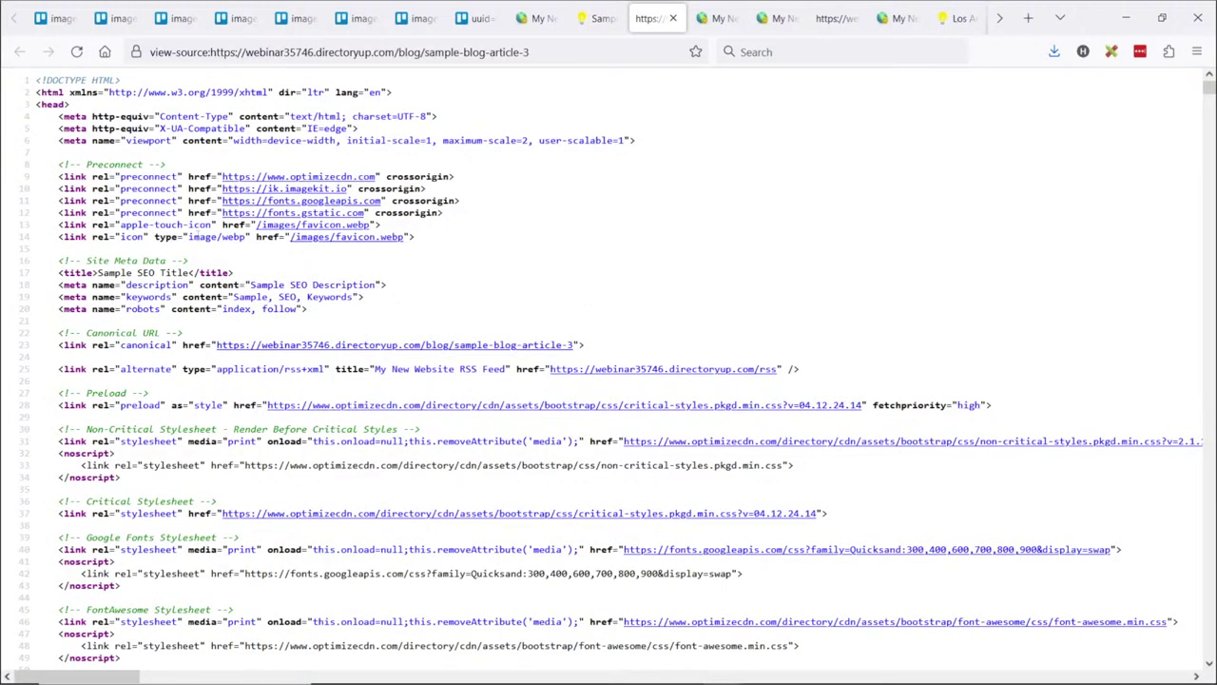
drag(102, 273, 195, 273)
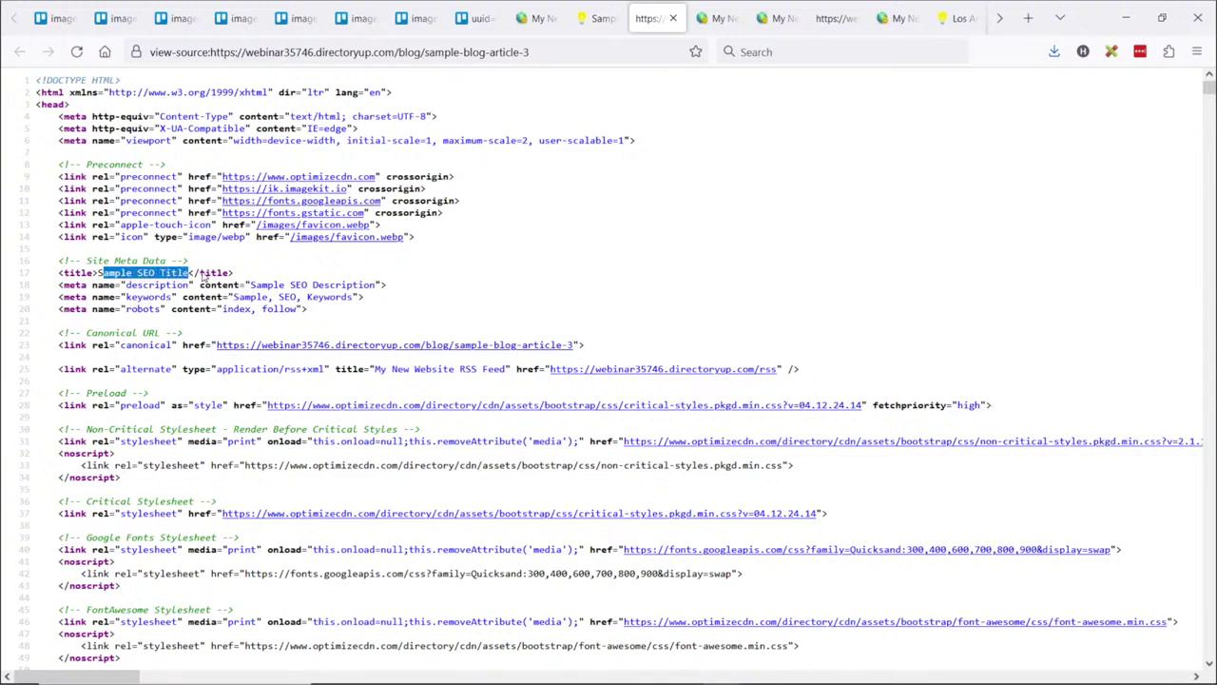
Return to the SEO Template #505 editor and highlight the %%%Full_name%%% variable in the Page Meta Title
click(598, 21)
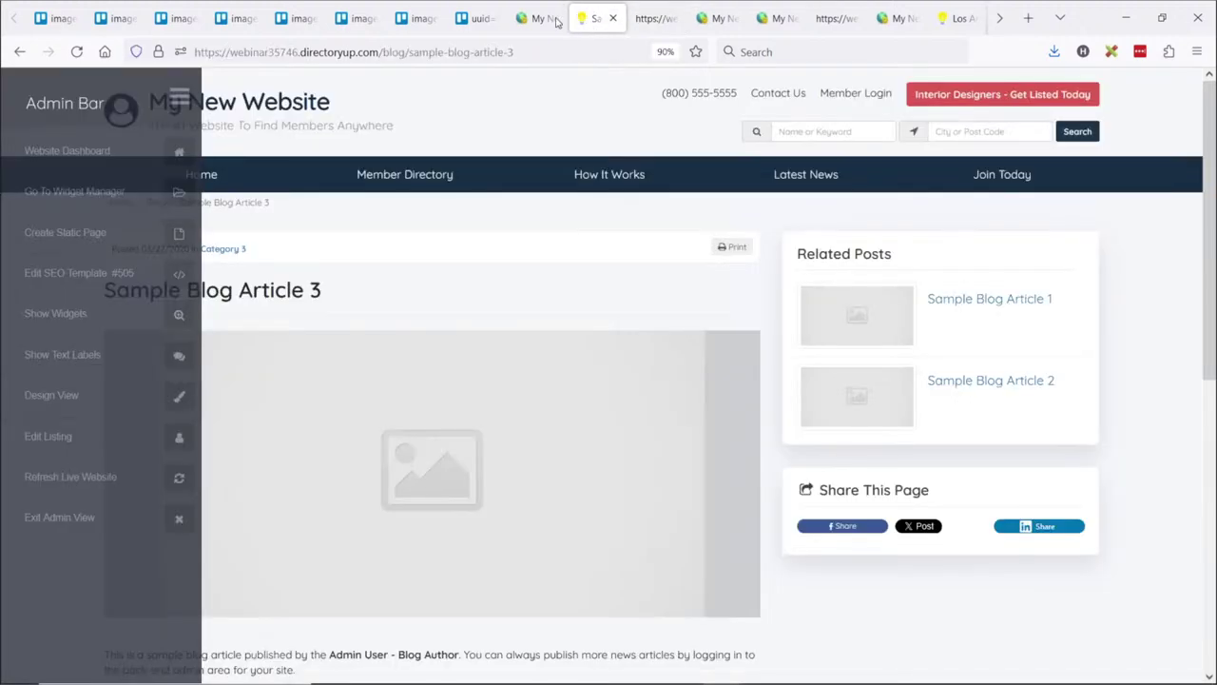
click(536, 18)
click(719, 17)
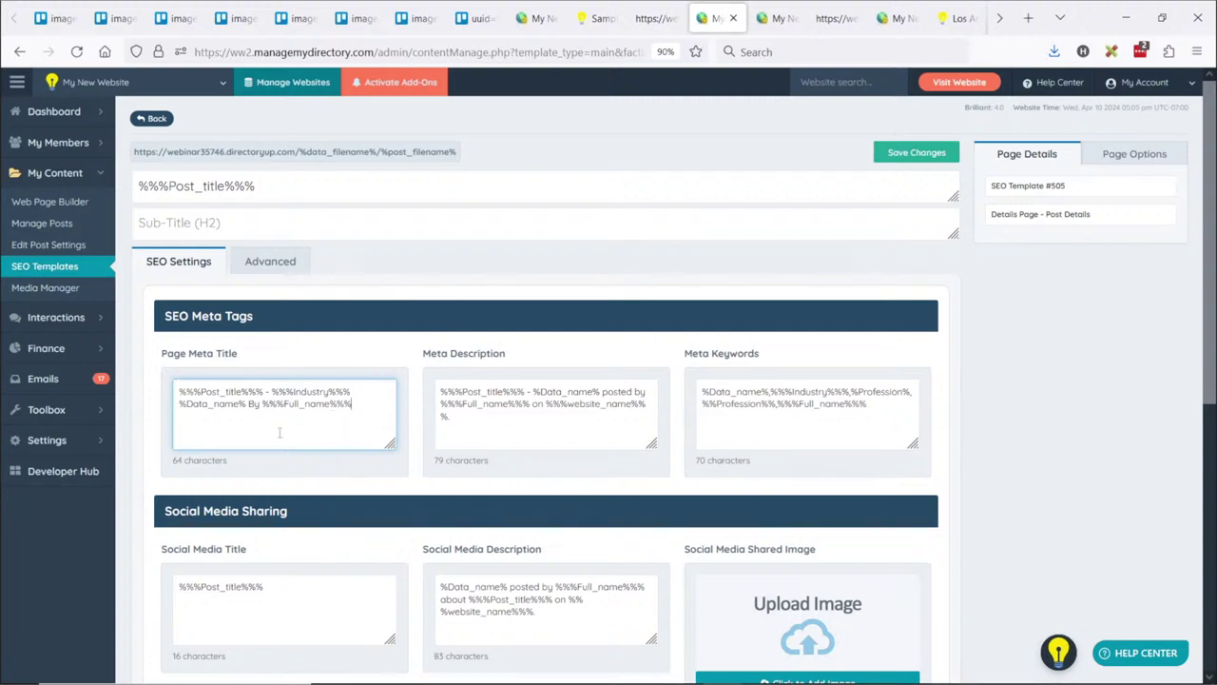
drag(352, 404, 263, 405)
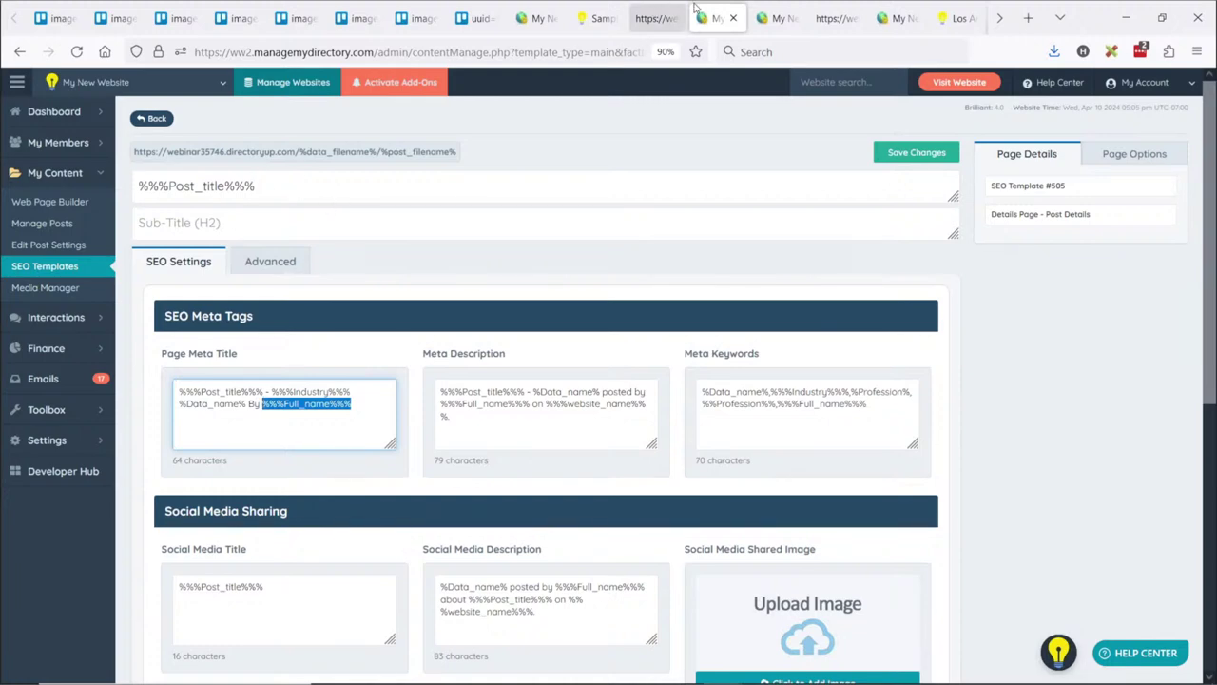
Go back to Sample Blog Article 3 and check which SEO template its Admin Bar offers for editing
click(594, 18)
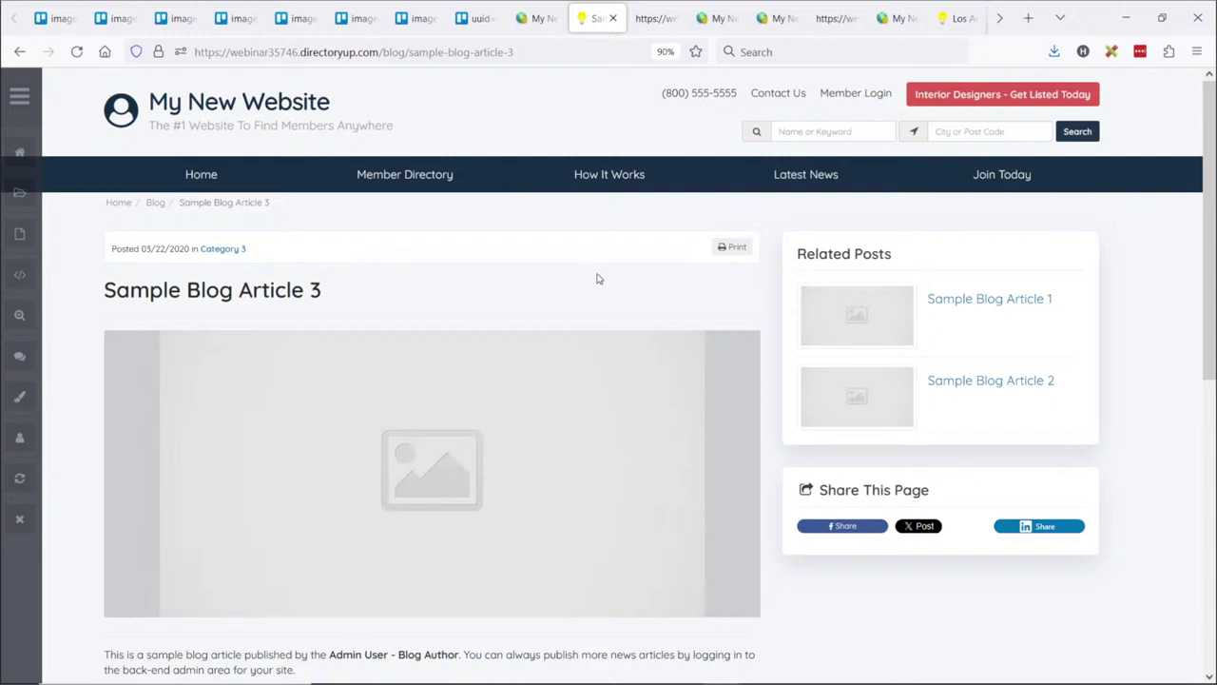
click(736, 18)
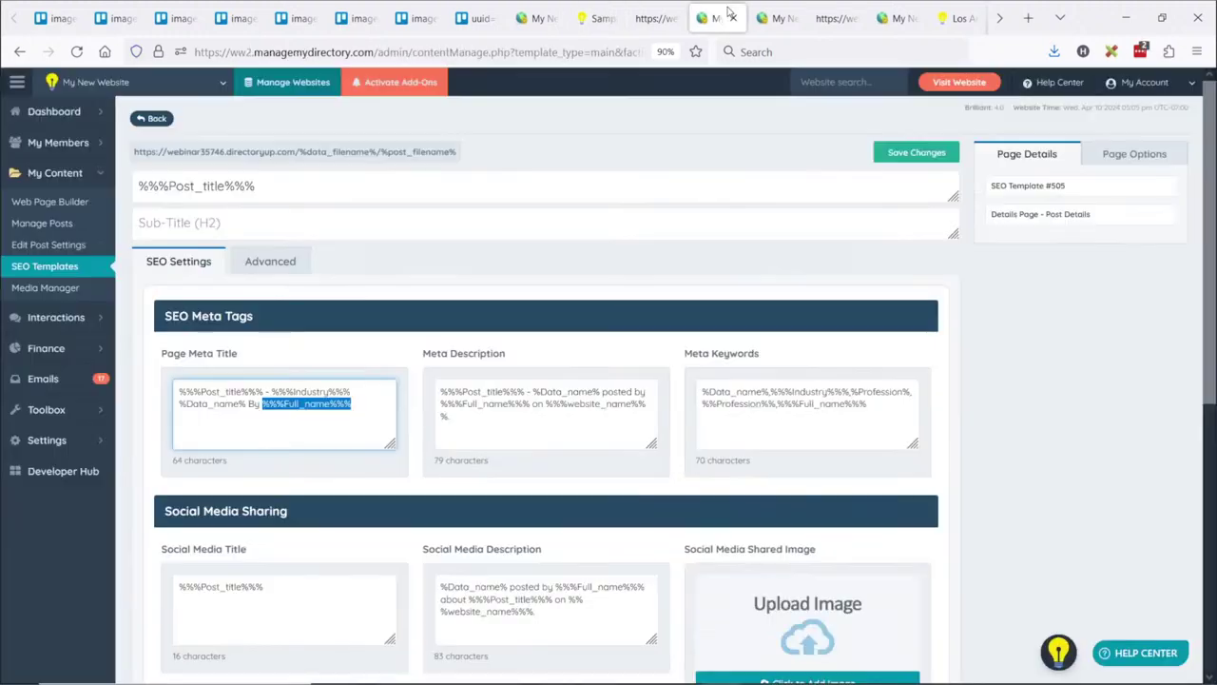
click(592, 18)
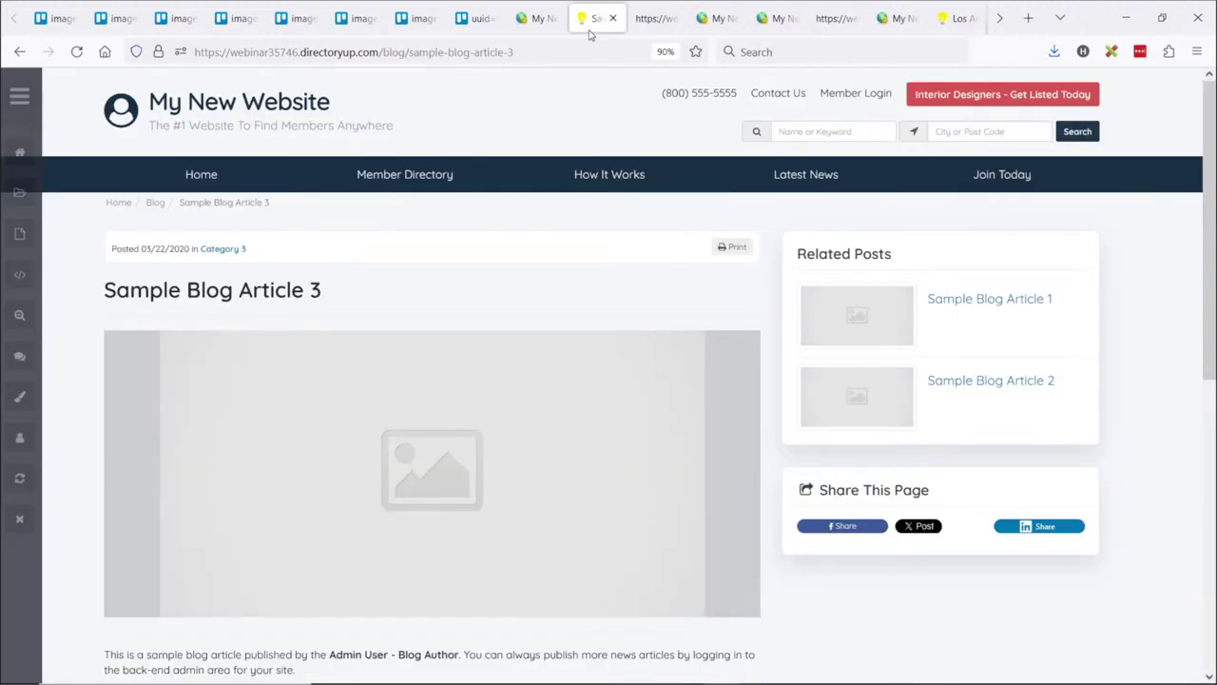
click(17, 95)
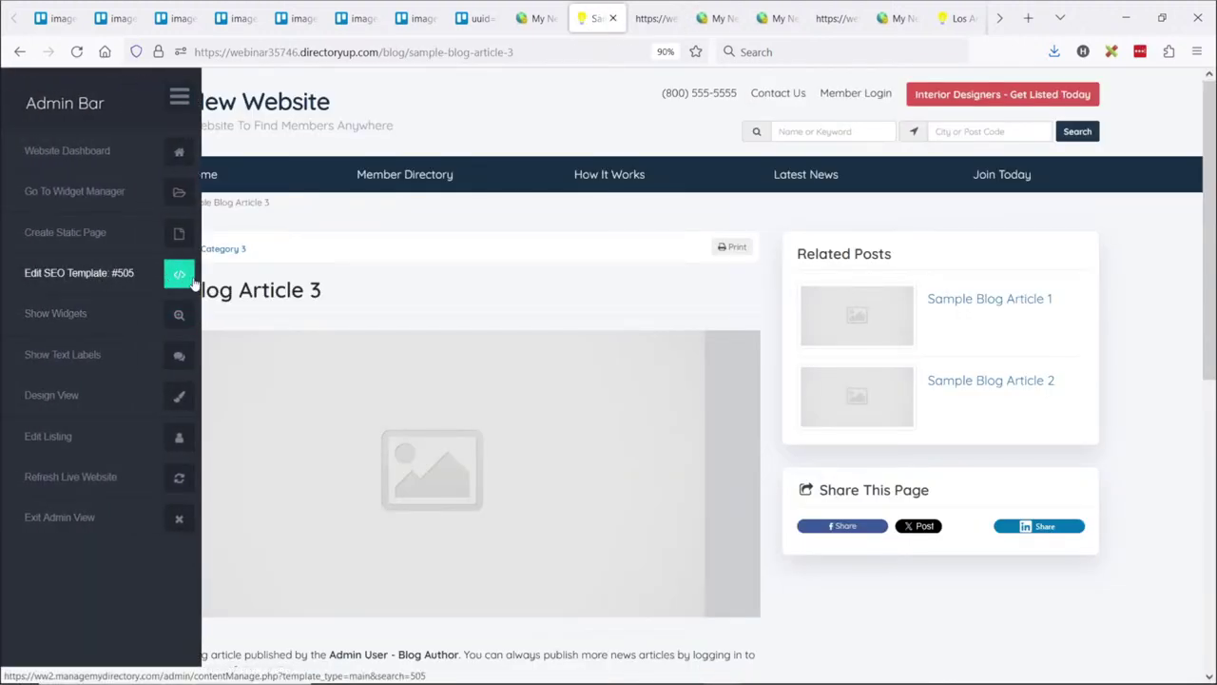
key(alt+Tab)
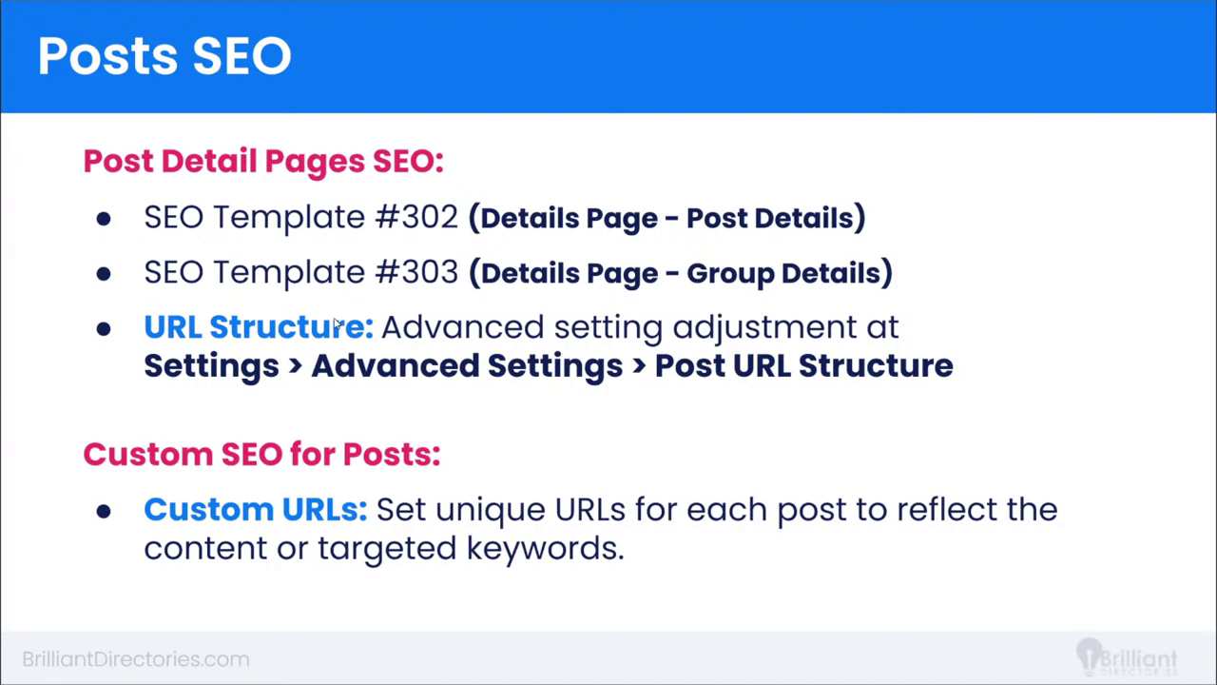
key(alt+Tab)
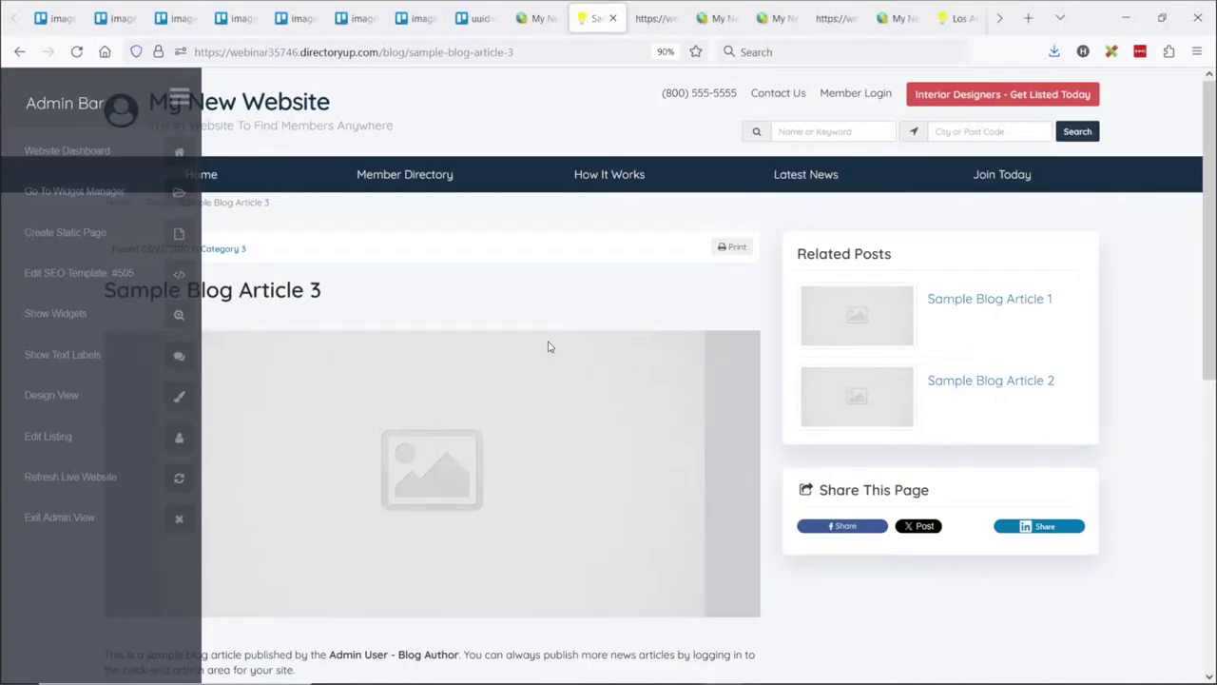
Leave the Angelini Osteria quick edit in the admin area and open the website's Advanced Settings
click(520, 14)
click(160, 321)
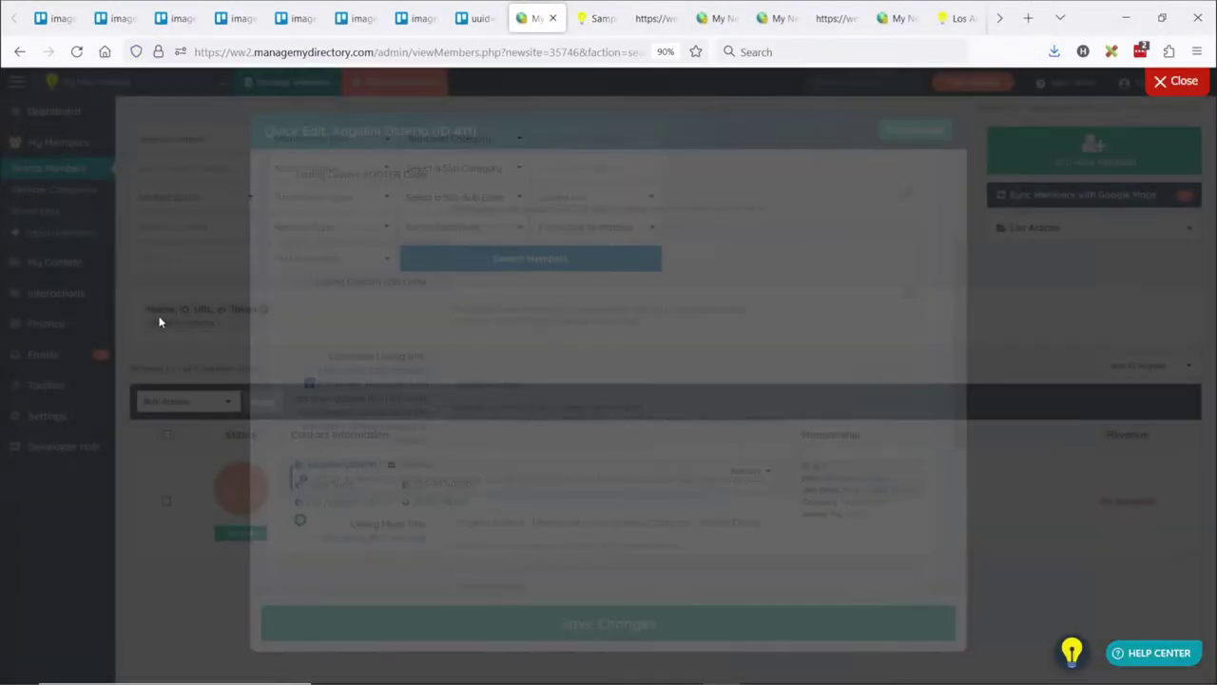
mouse_move(133, 424)
click(158, 525)
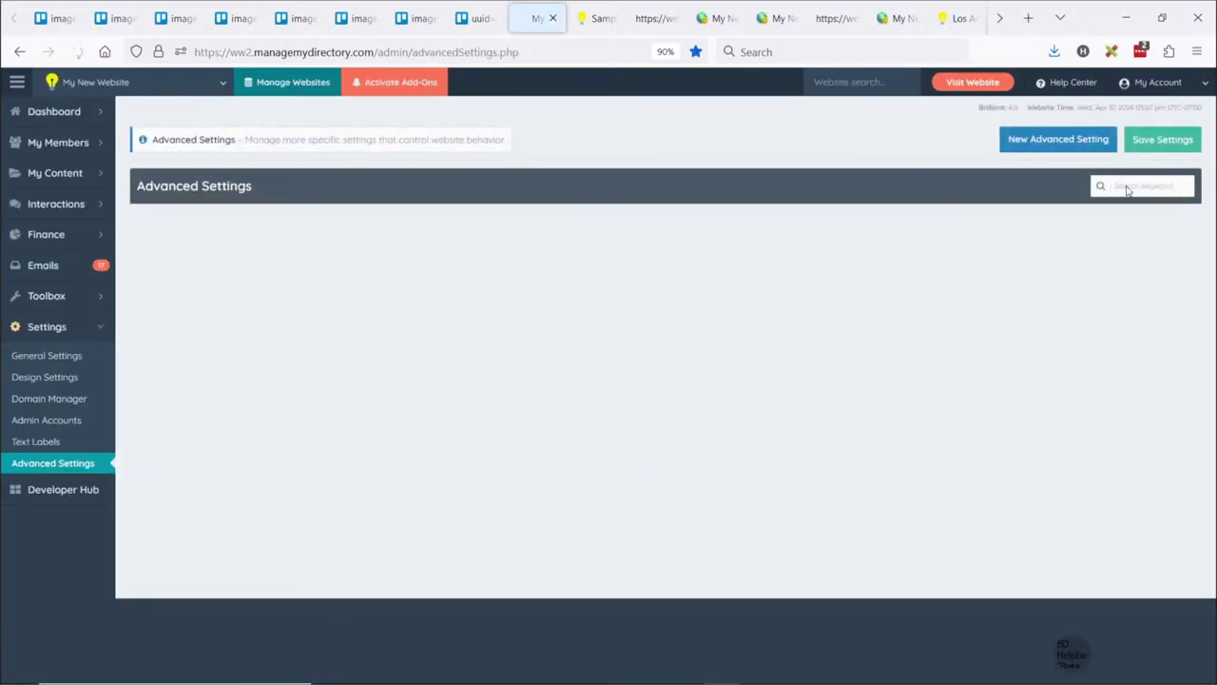
Filter the advanced settings by "URL stru" and locate the Post URL Structure setting
click(1129, 187)
text(URL)
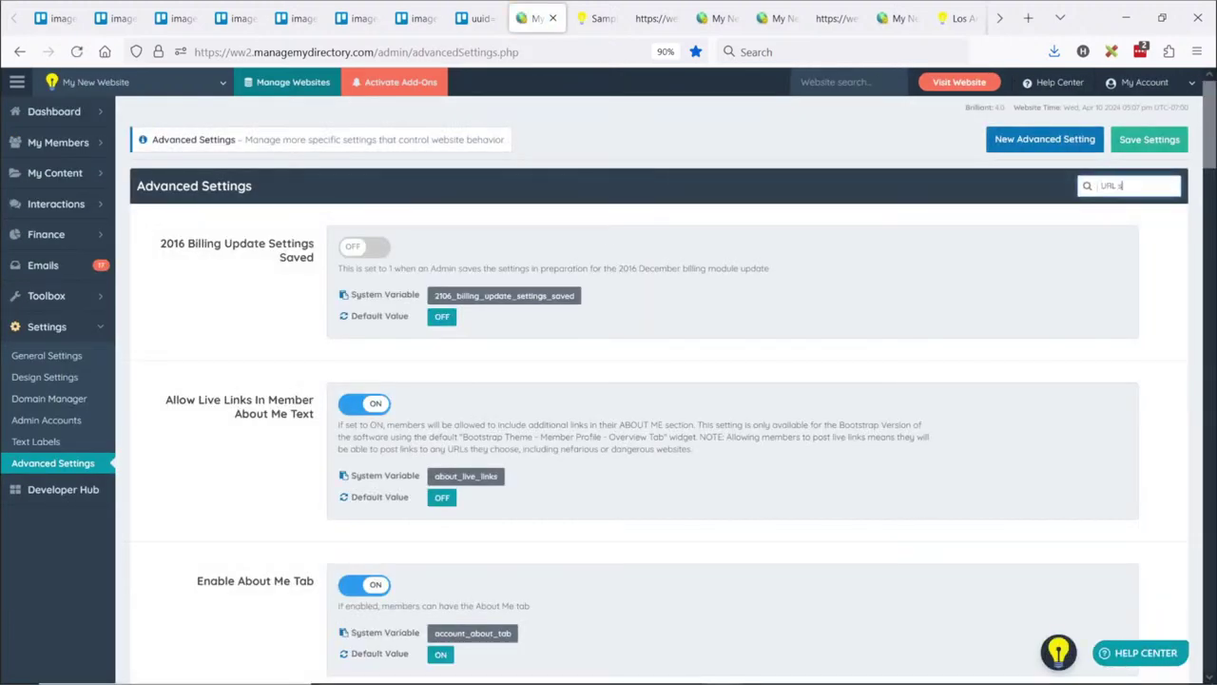
text( struc)
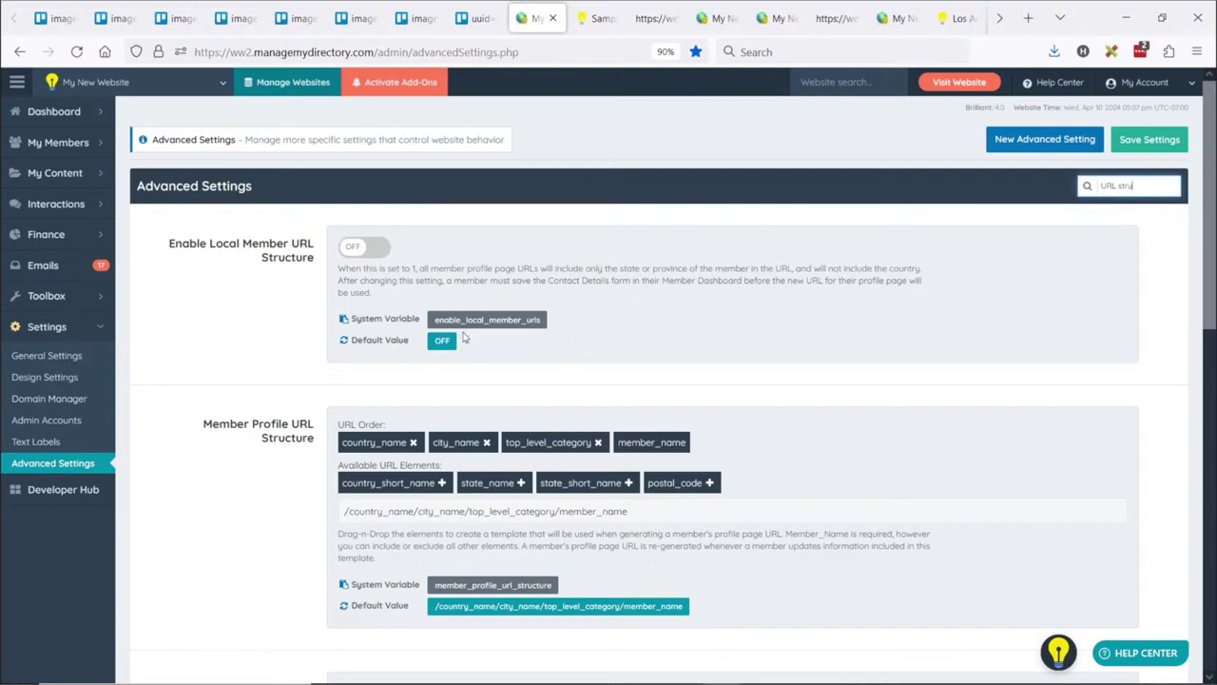
scroll(279, 399, down, 3)
scroll(250, 285, down, 4)
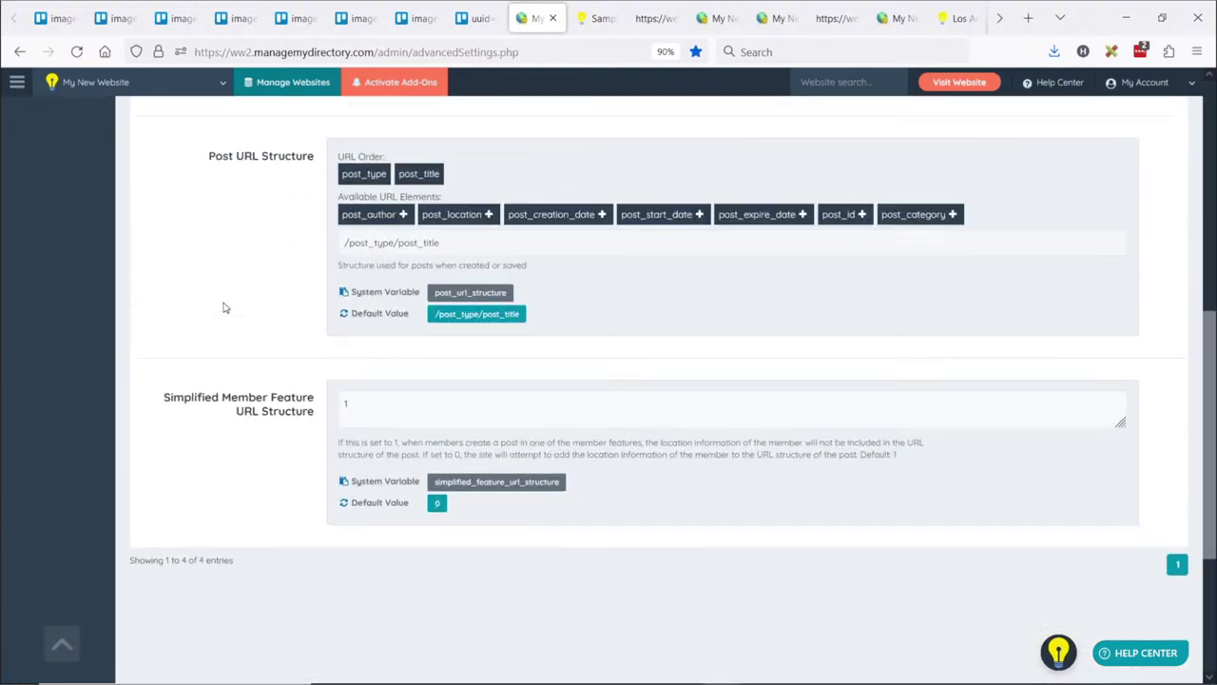
Add post_author, post_location, post_id and post_category to the URL order of the Post URL Structure setting
scroll(226, 305, up, 1)
drag(215, 234, 292, 238)
click(283, 365)
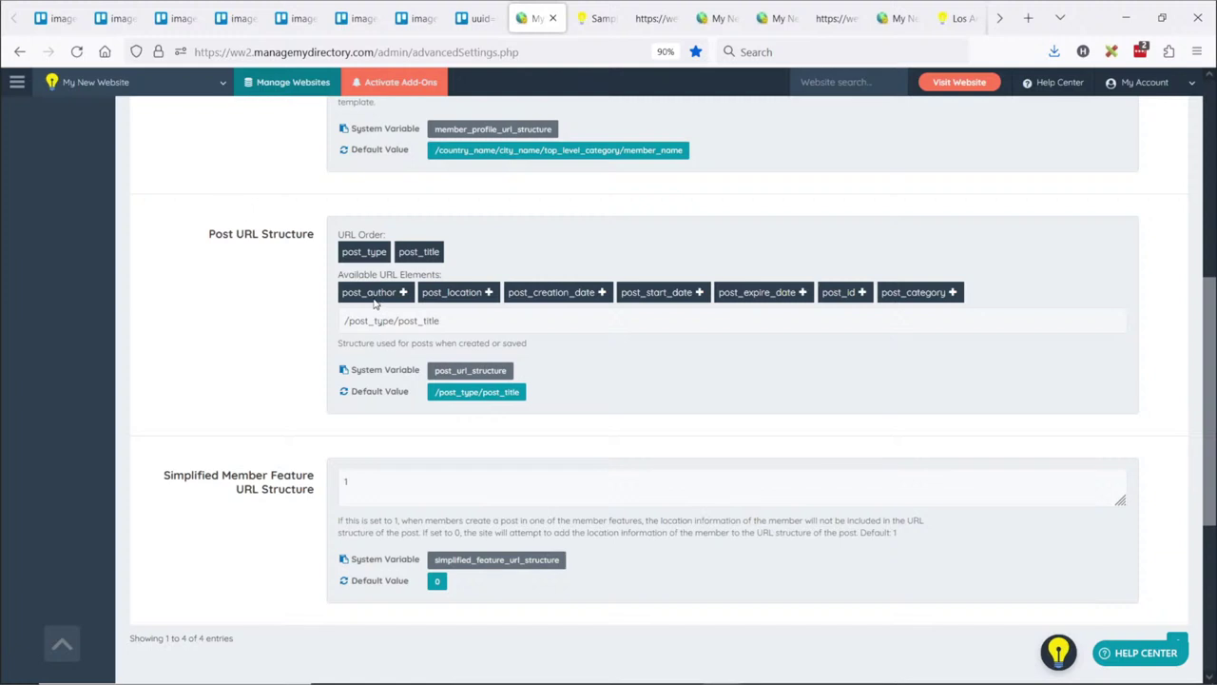
click(403, 293)
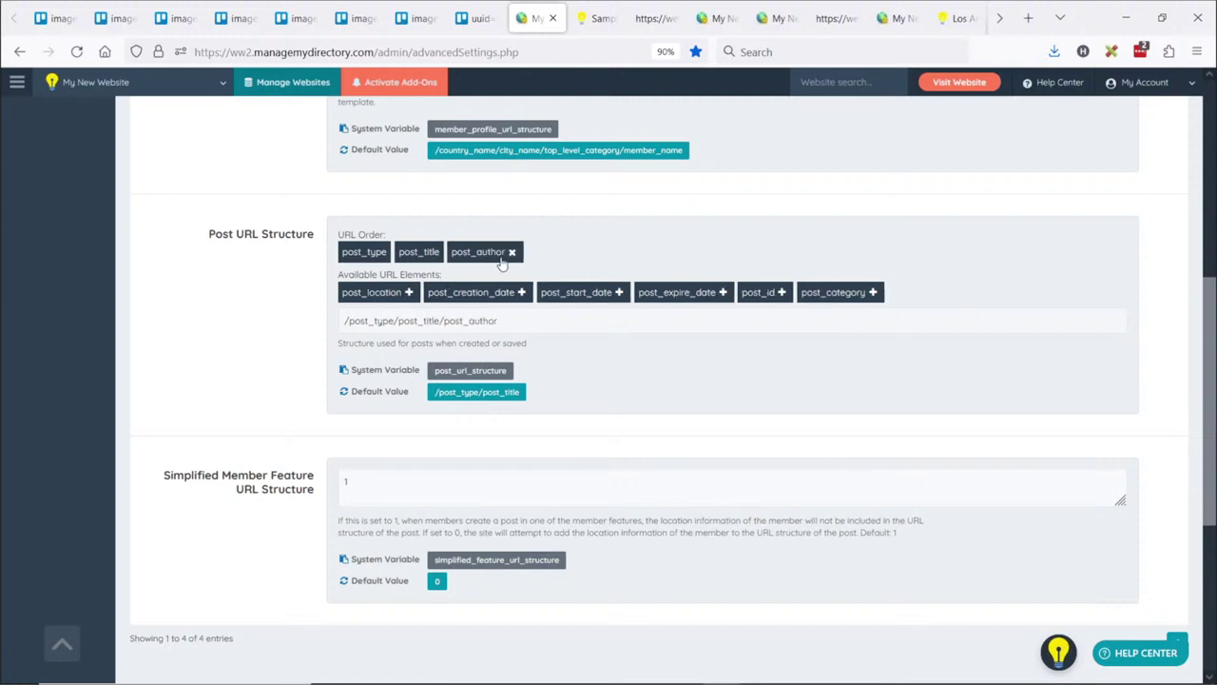
click(411, 296)
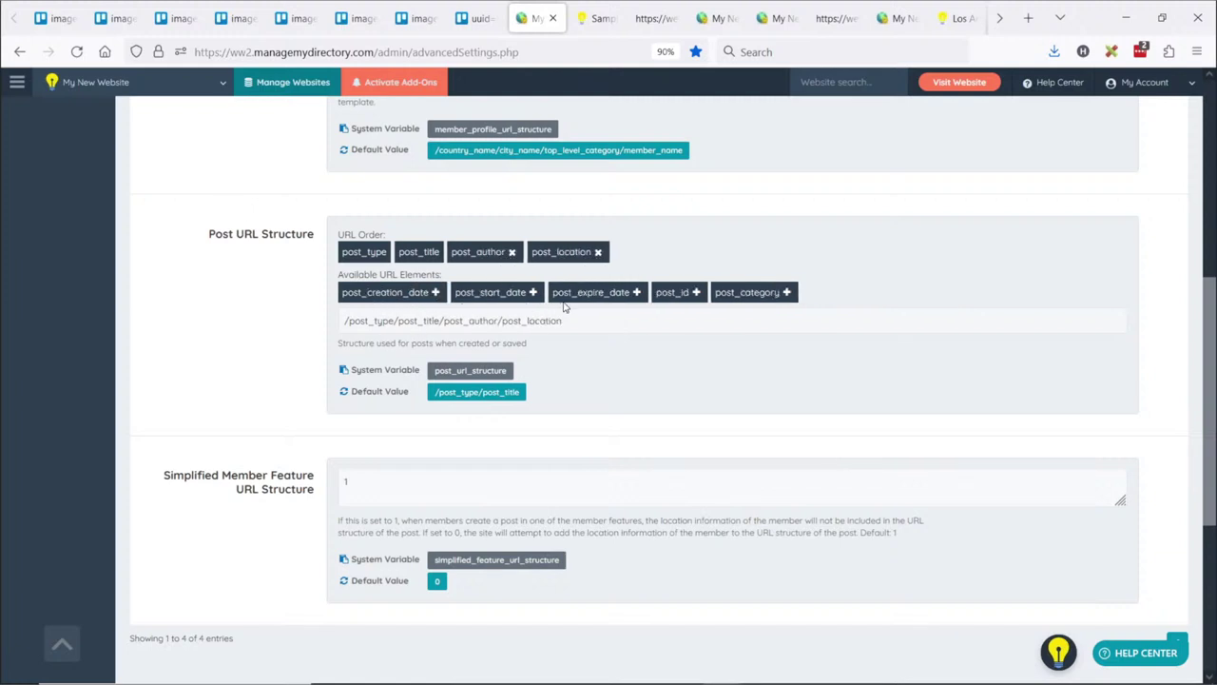
click(695, 295)
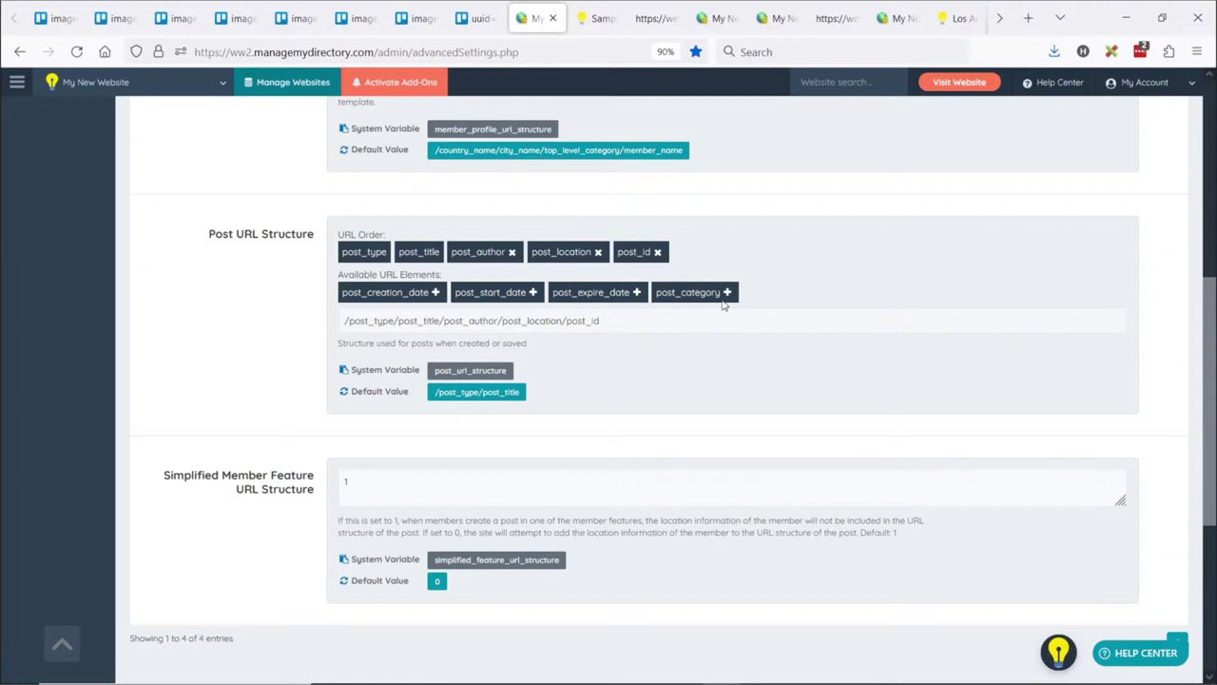
click(727, 295)
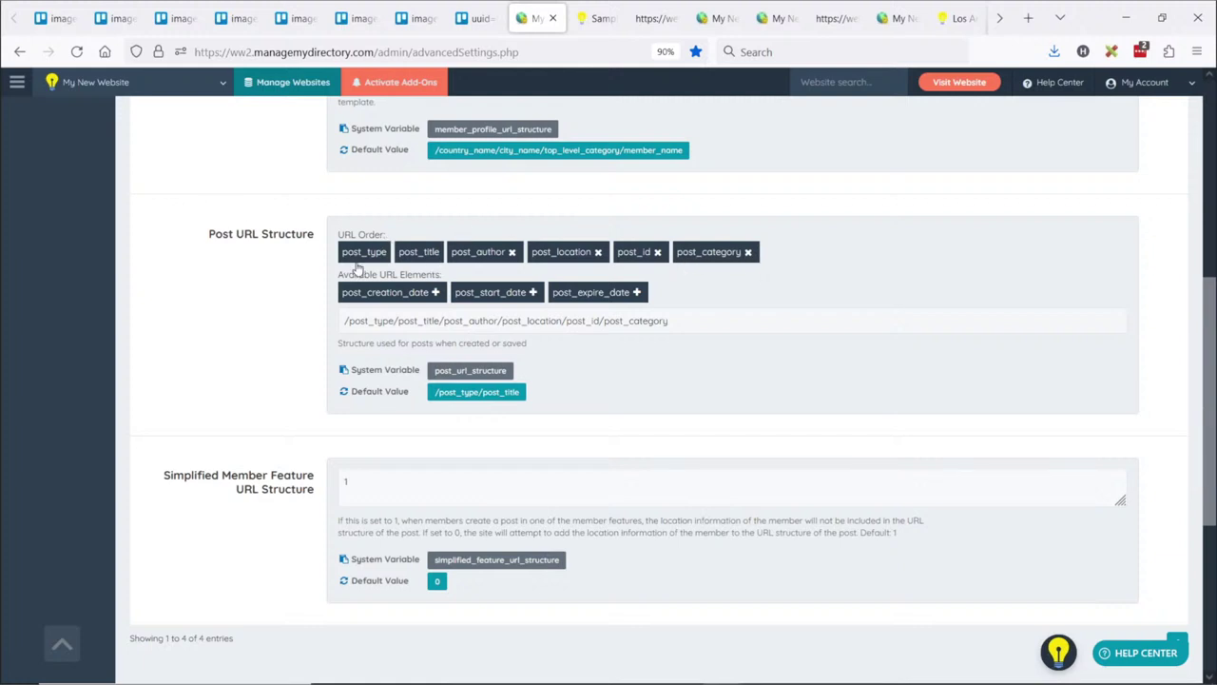
Go to the live Sample Blog Article 3 page and examine the slug portion of its web address
click(598, 18)
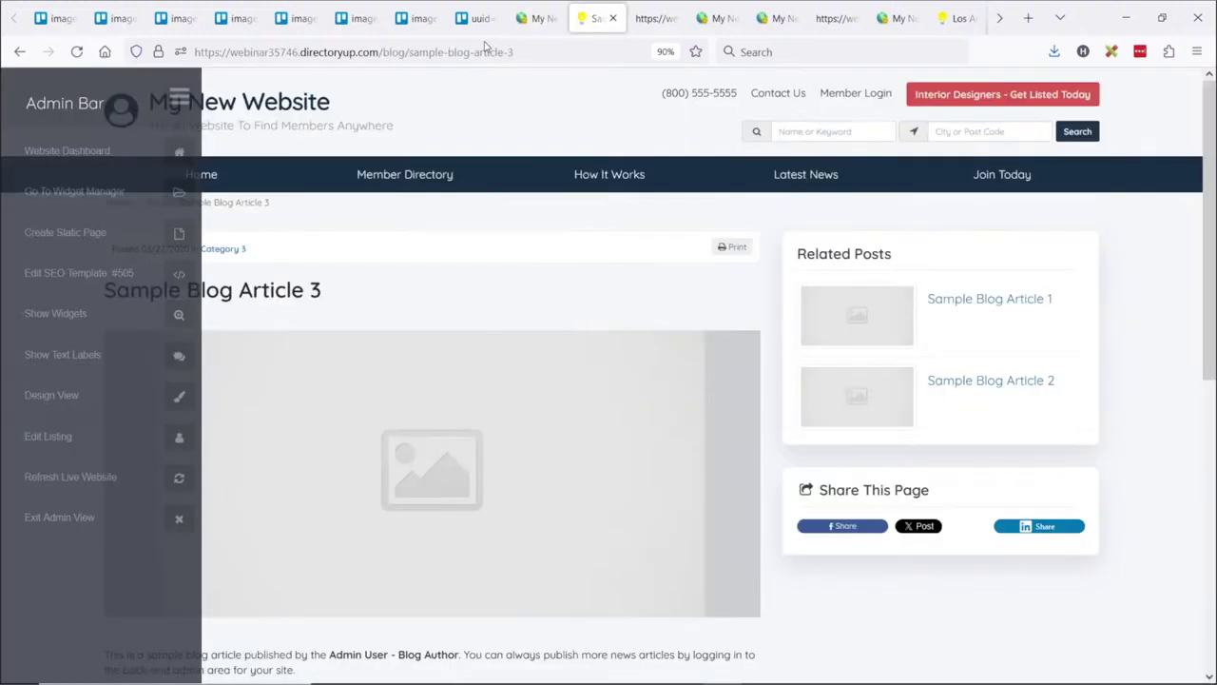
click(488, 51)
click(488, 51)
drag(413, 51, 548, 64)
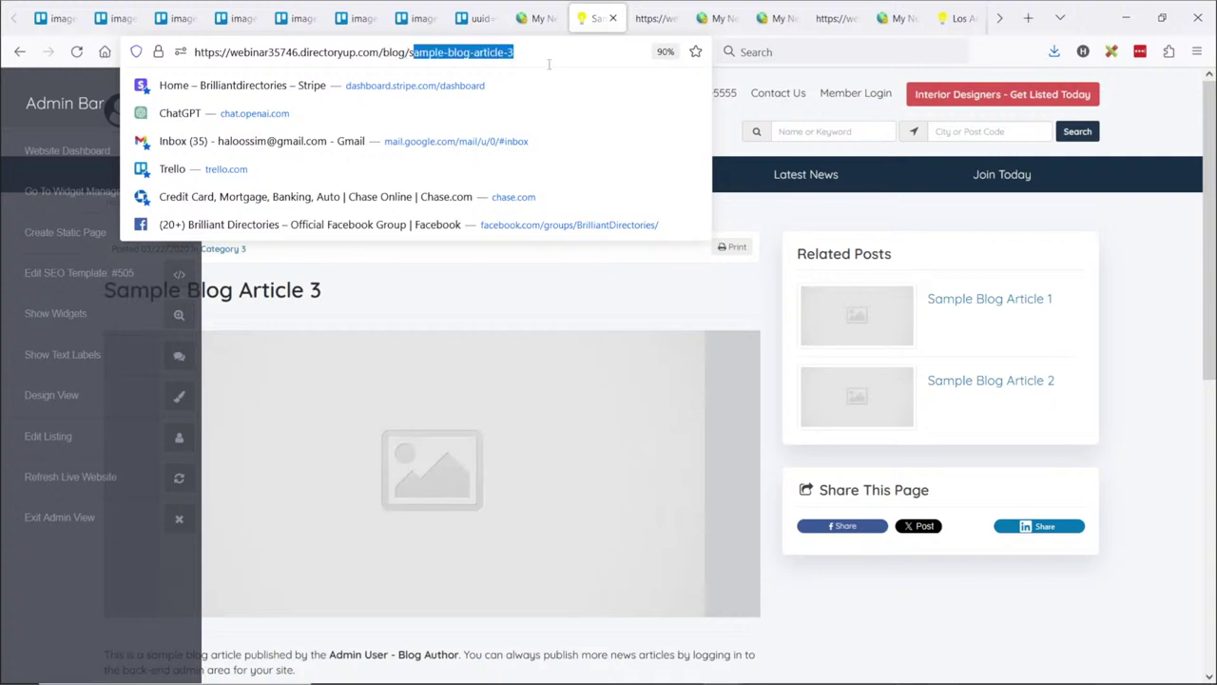
click(538, 54)
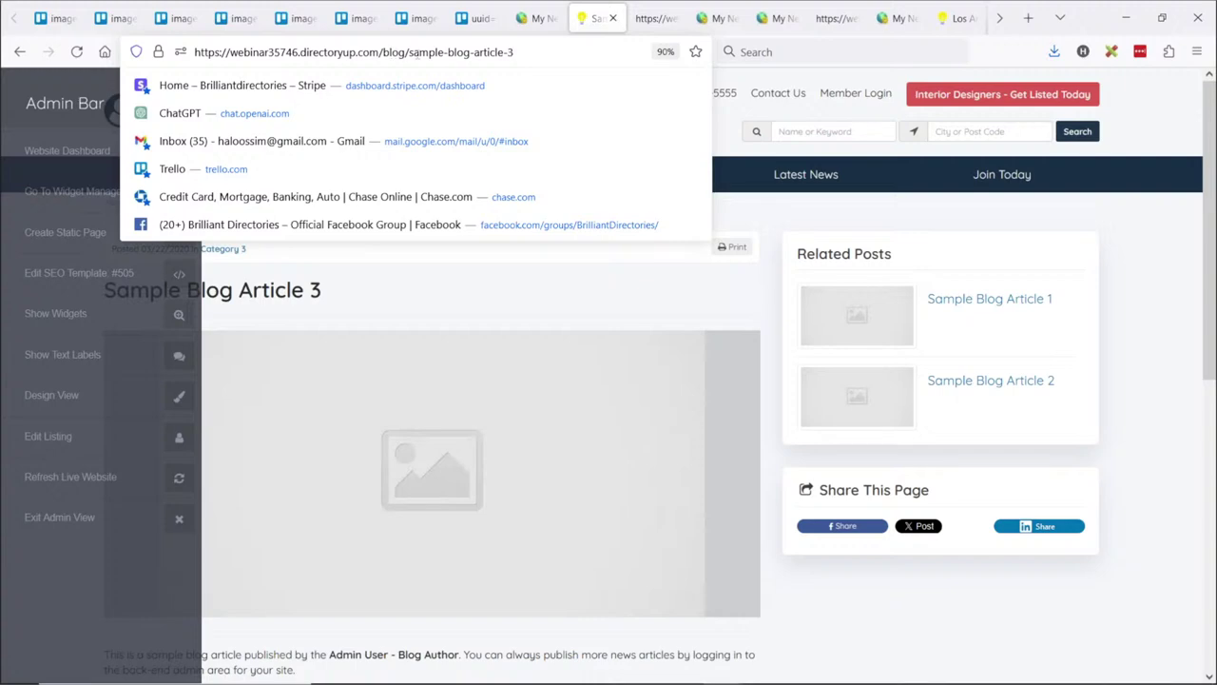
Return to the Advanced Settings page and leave it for the Manage Posts list
click(537, 18)
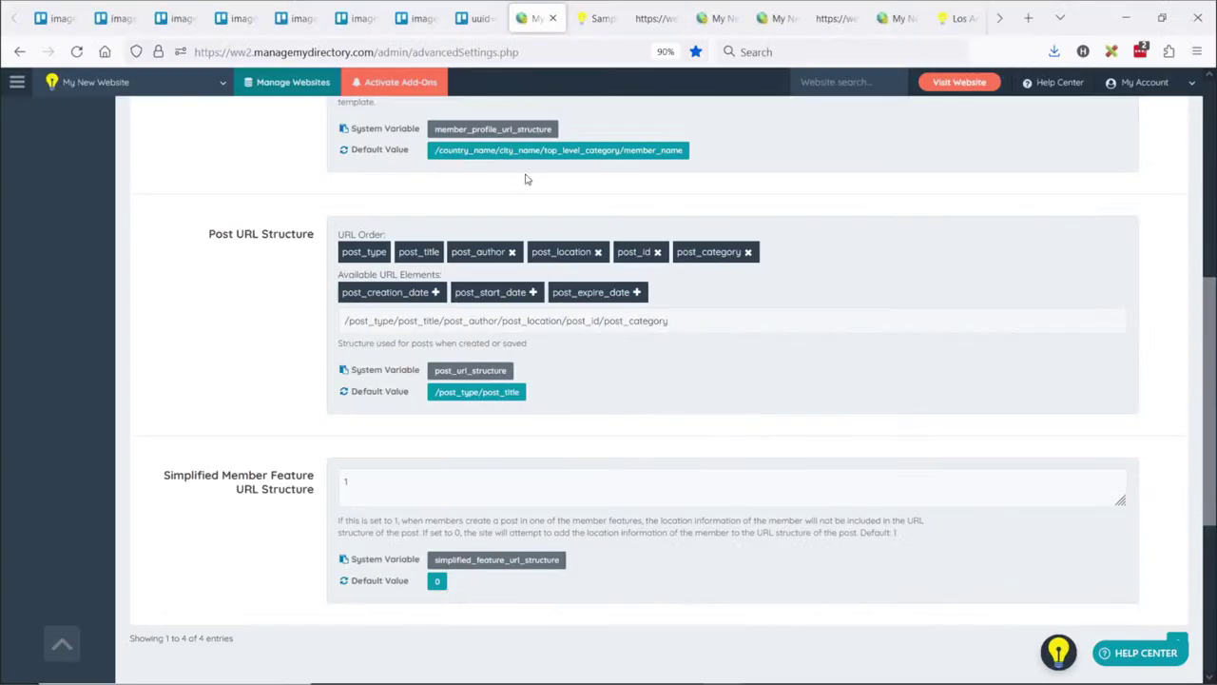
scroll(190, 283, up, 5)
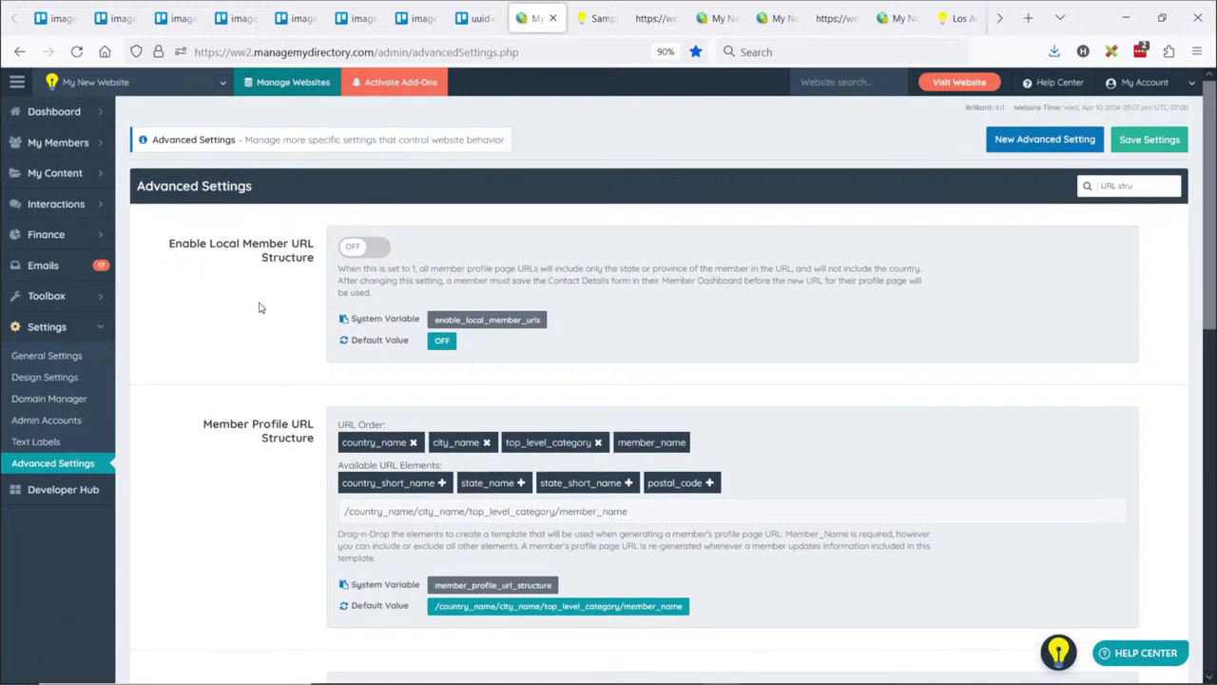
click(101, 184)
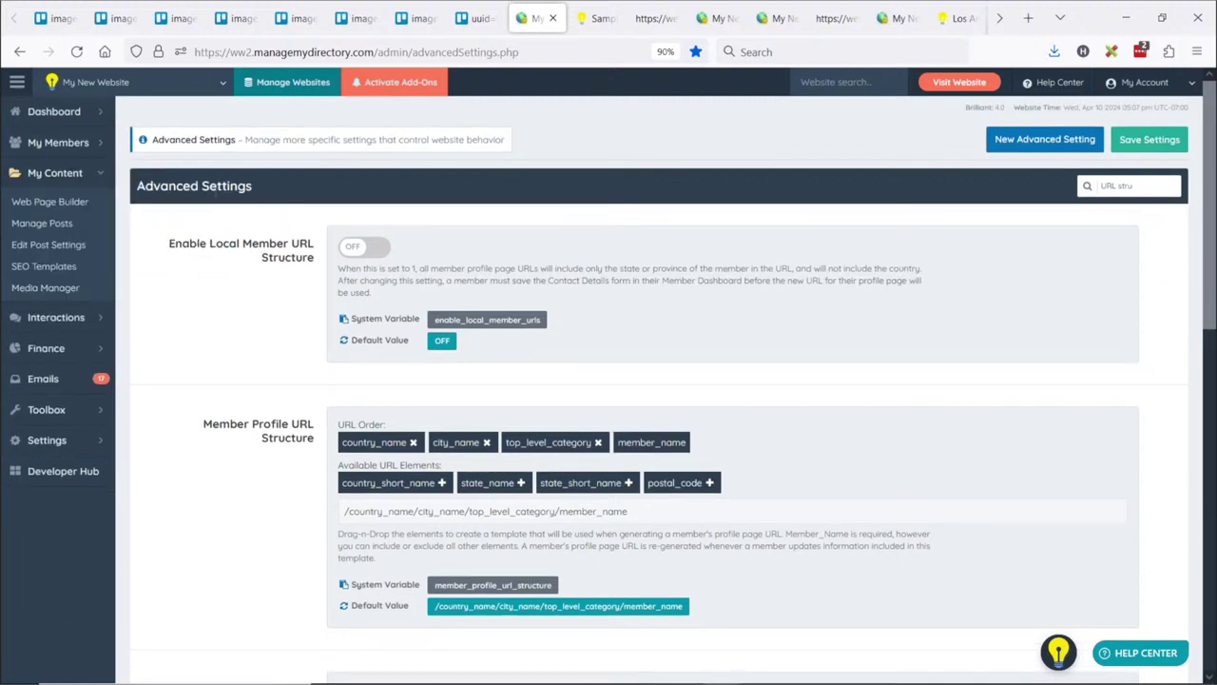
click(42, 223)
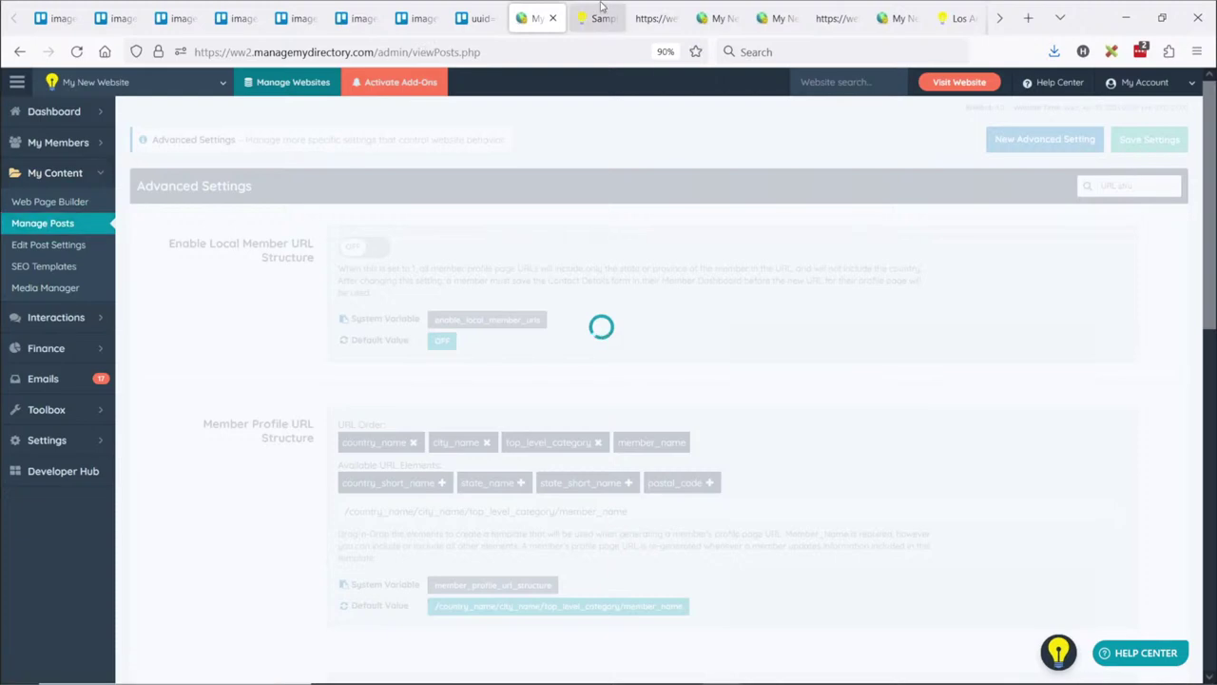
Copy the slug sample-blog-article-3 from the live article's address and search the Manage Posts list for it
click(596, 18)
click(408, 52)
drag(407, 53, 518, 52)
key(ctrl+c)
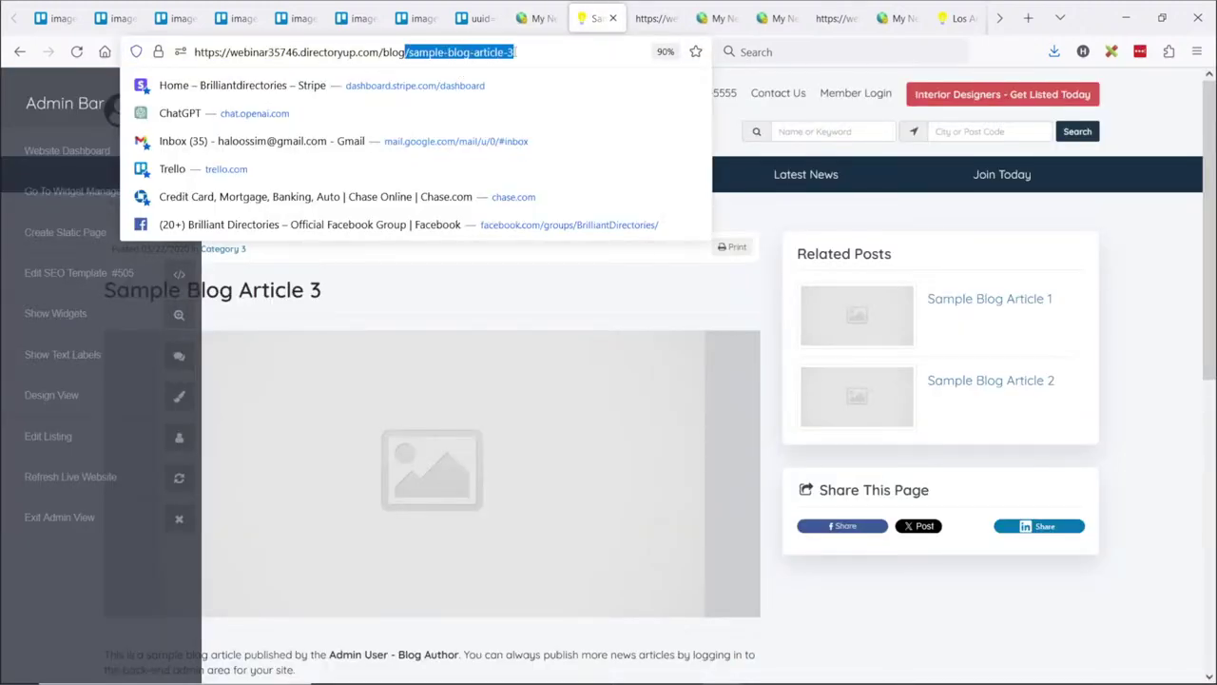
click(555, 52)
click(538, 18)
click(597, 18)
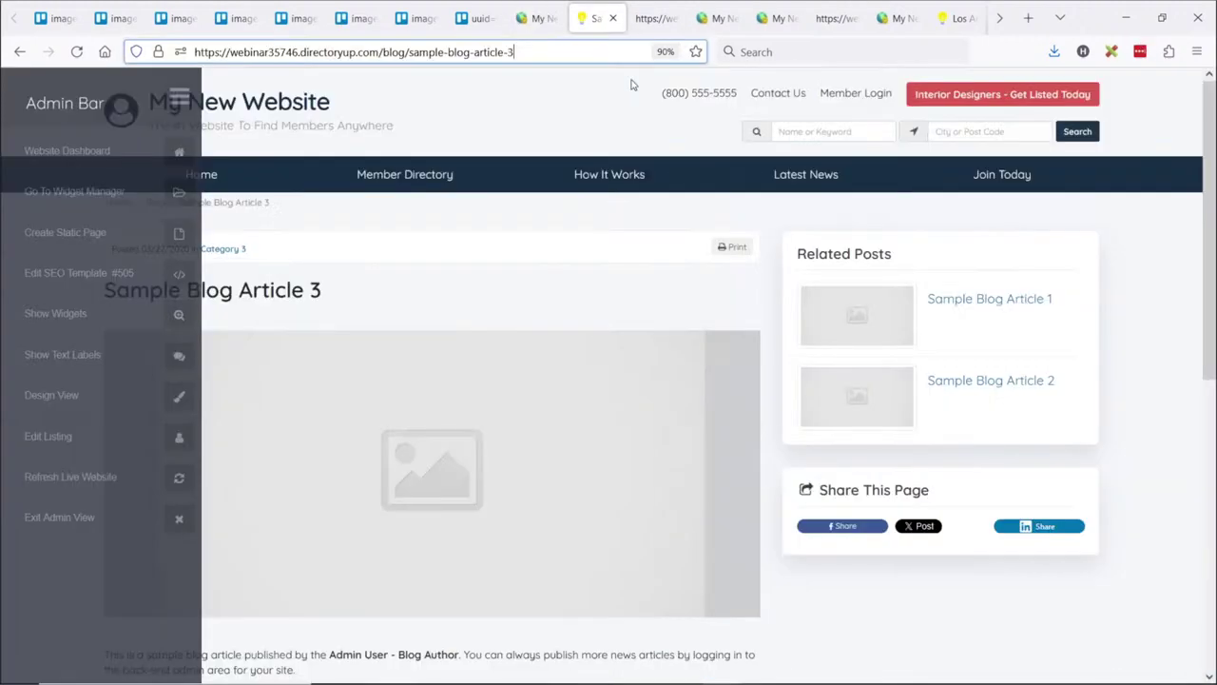
drag(518, 53, 412, 53)
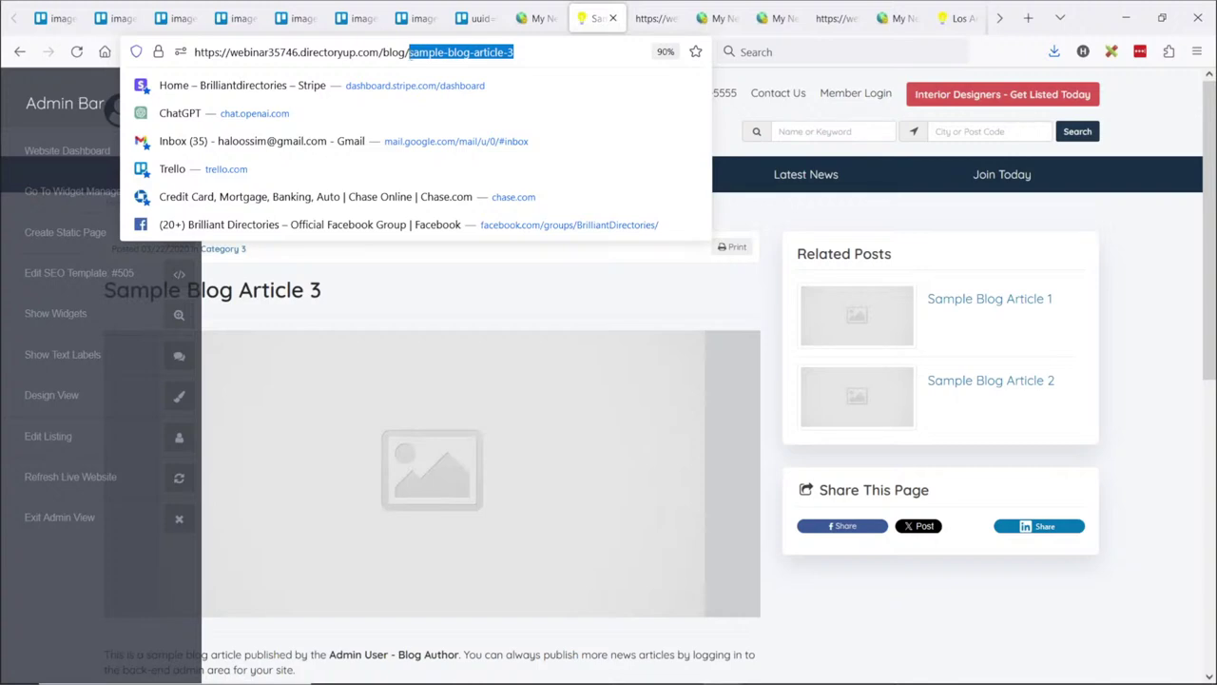
click(537, 18)
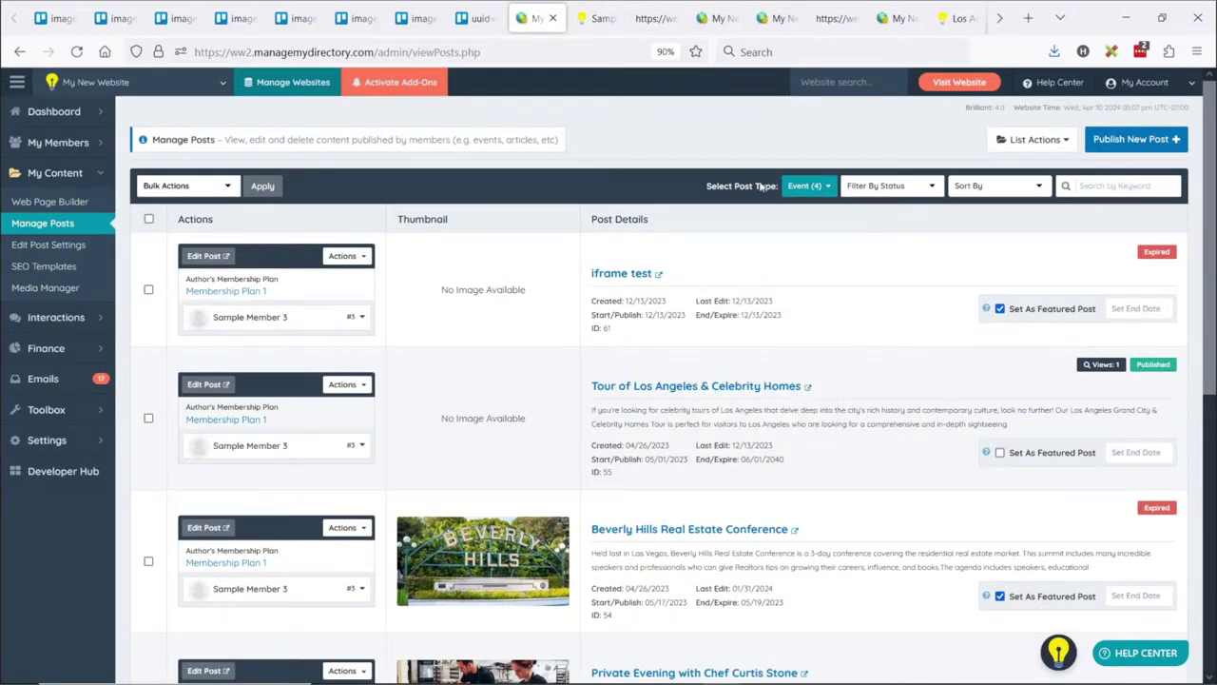
click(804, 187)
click(1122, 186)
key(ctrl+v)
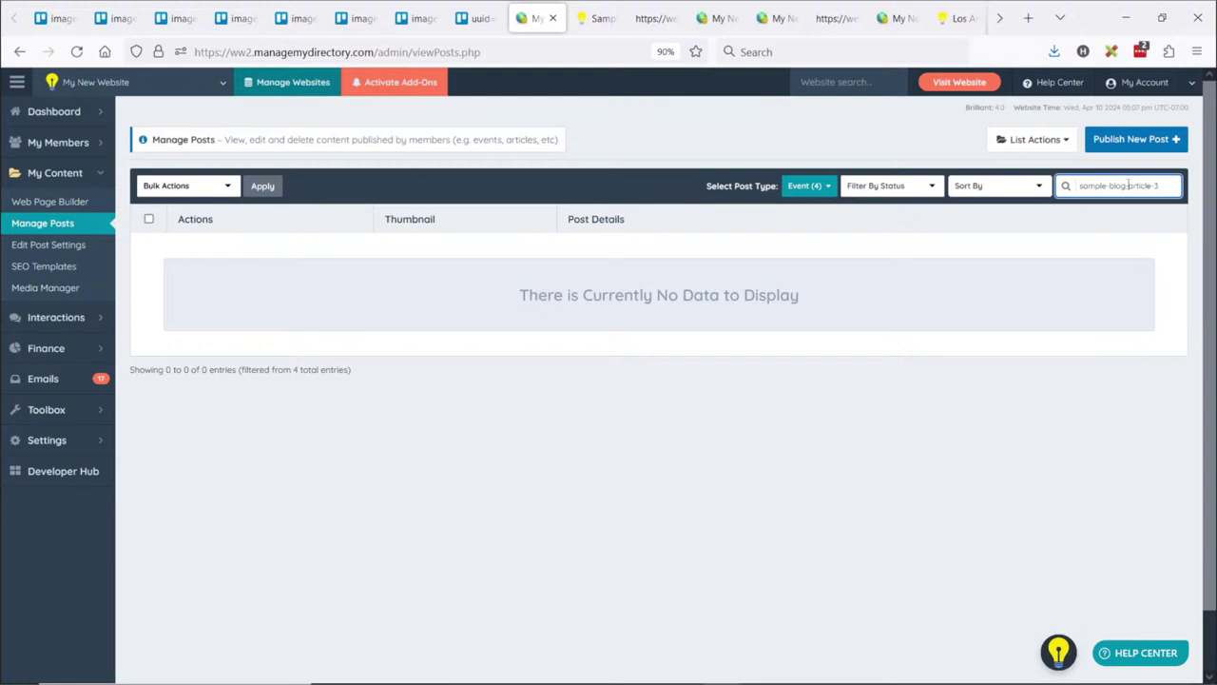
Replace the post search with "sample blog" and set the post type to Website Blog Article
key(ctrl+a)
key(ctrl+c)
key(BackSpace)
text(sample )
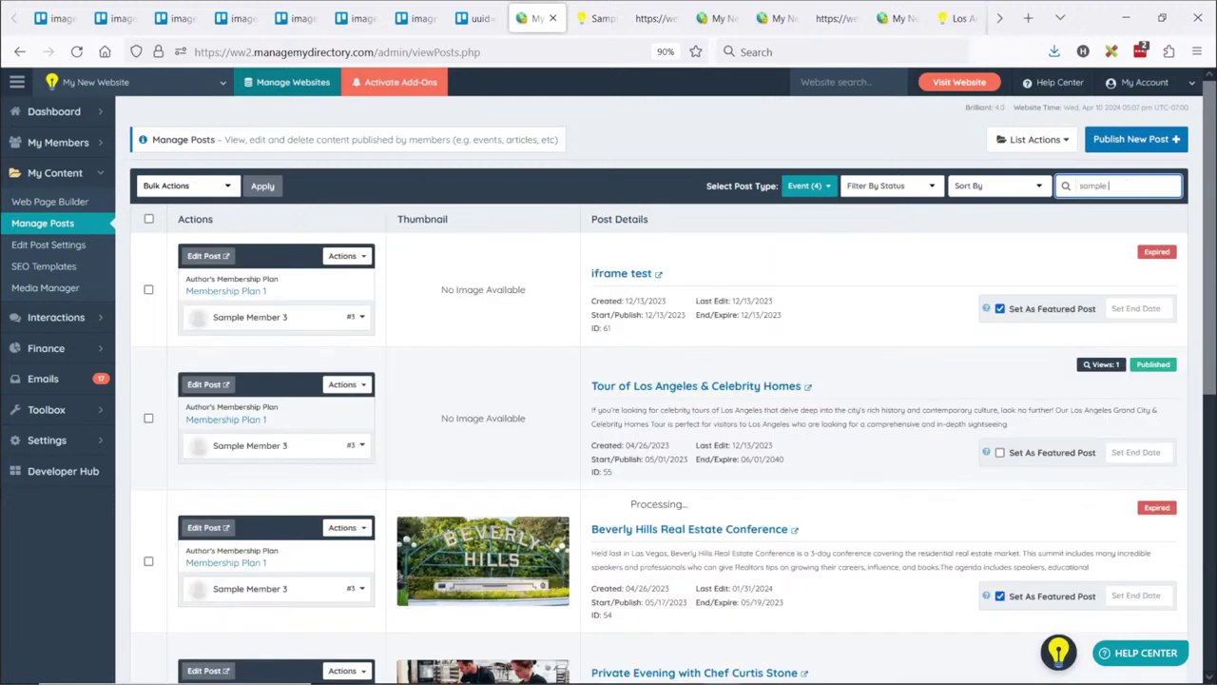
text(blog)
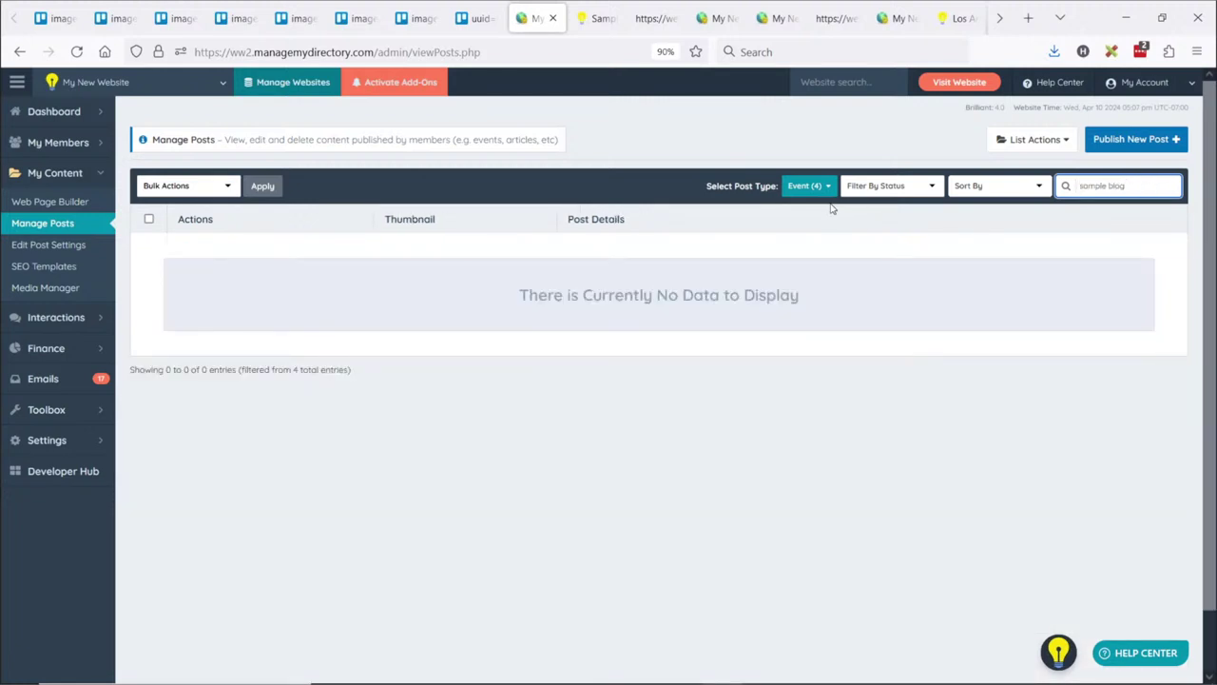
click(824, 186)
click(804, 186)
click(807, 185)
click(756, 425)
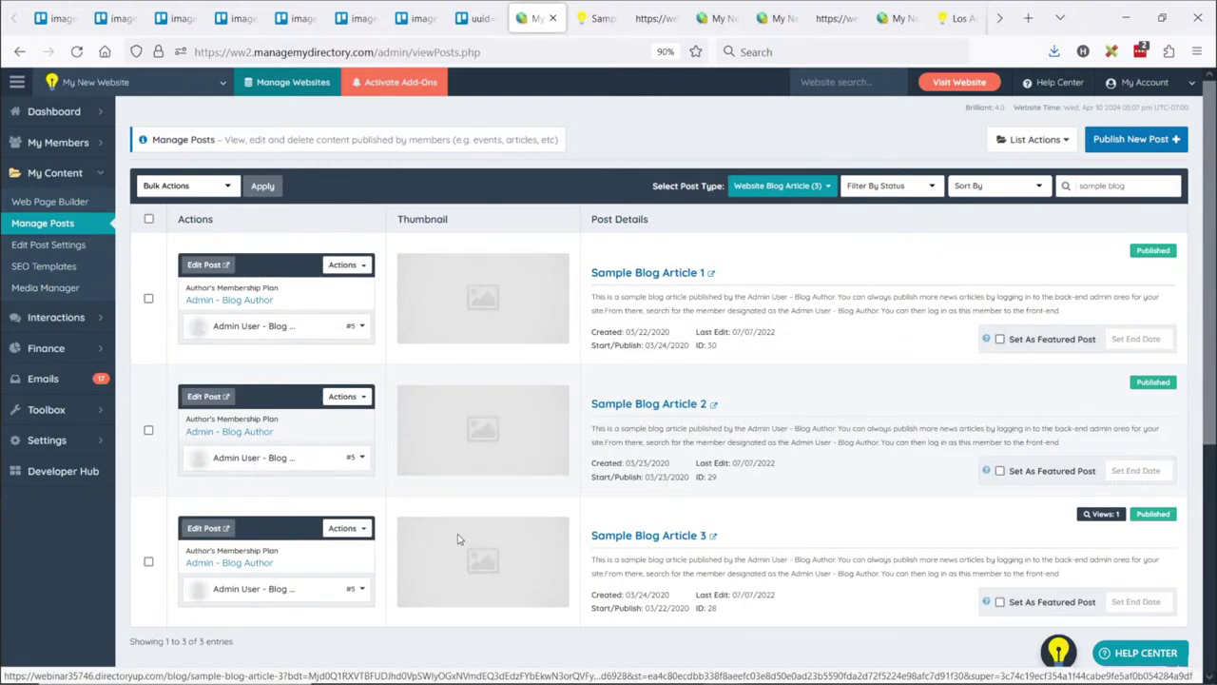
Open the URL customization settings for Sample Blog Article 1
click(357, 265)
click(357, 266)
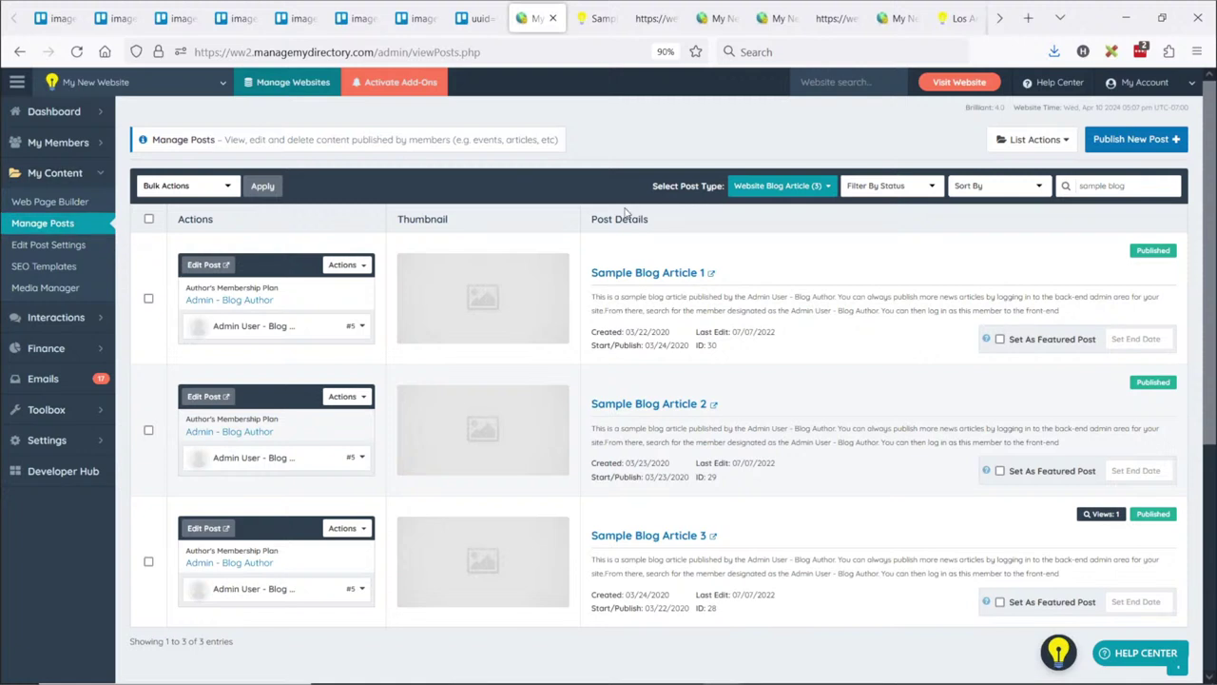
click(344, 264)
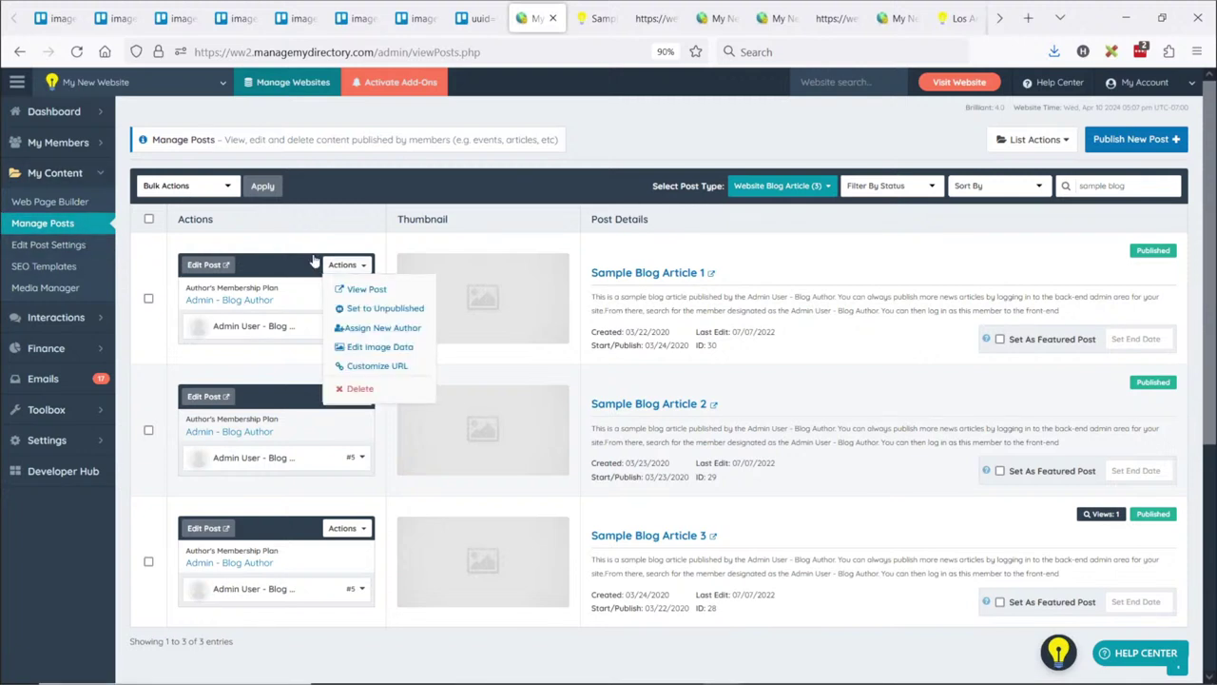
click(406, 367)
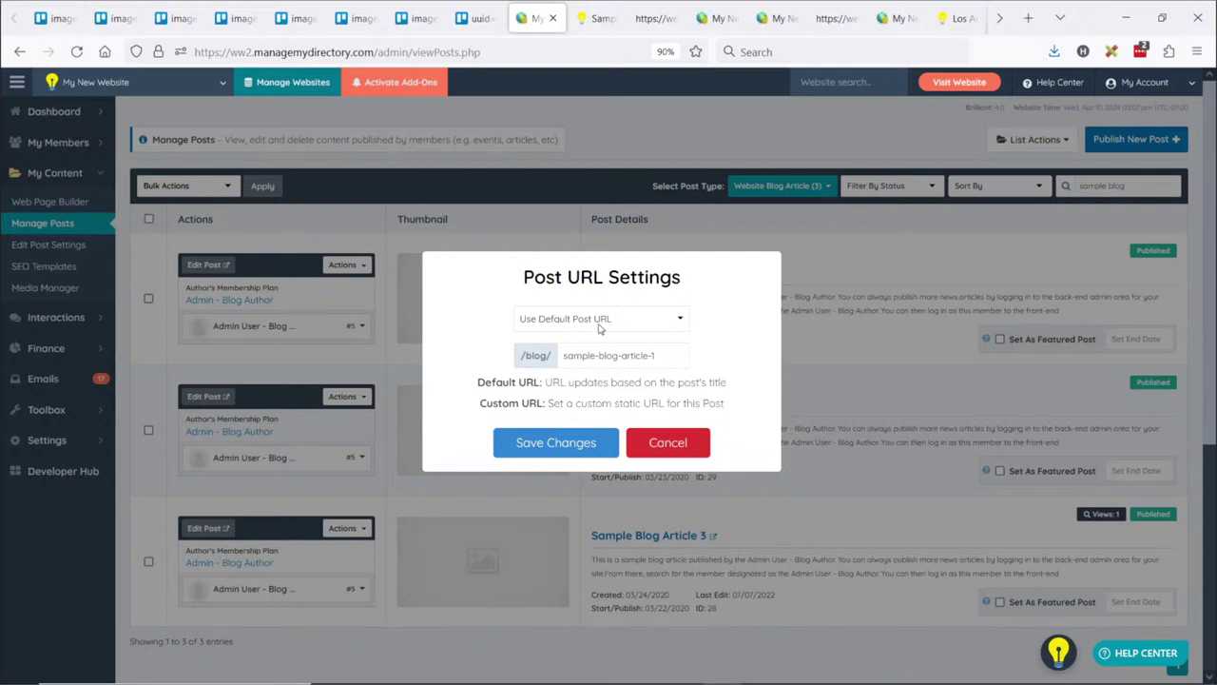
Choose Use Custom Post URL and extend the slug to sample-blog-article-1-los-angeles
click(634, 323)
click(633, 358)
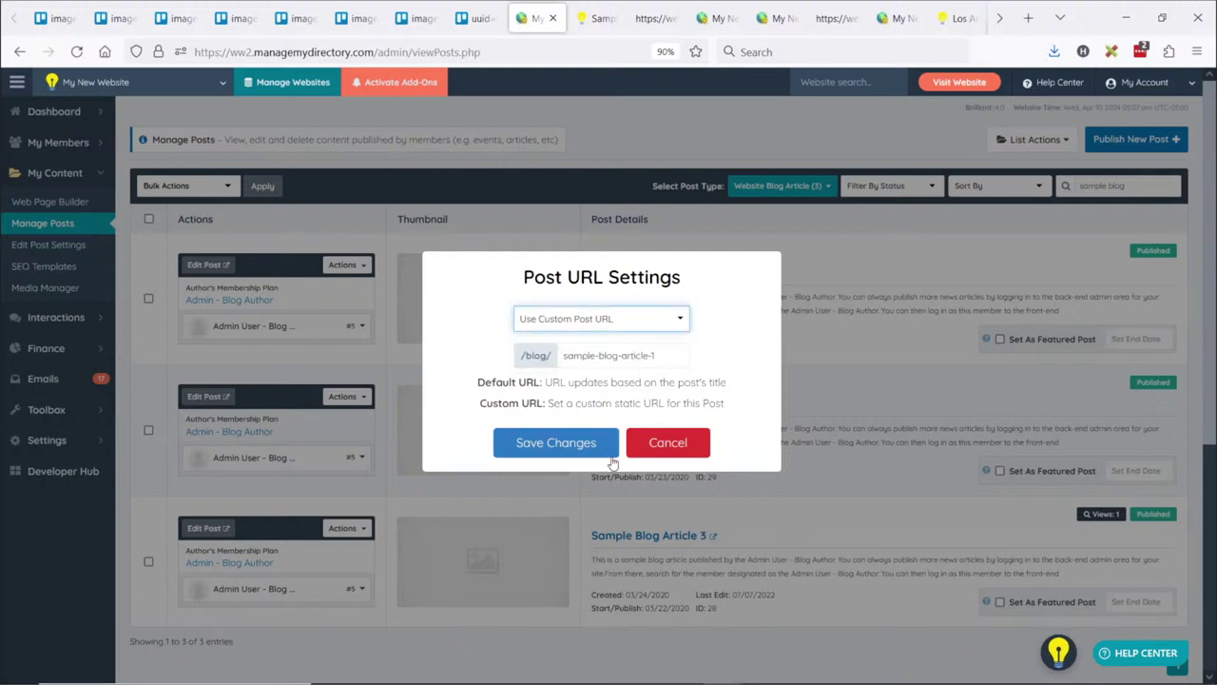
click(669, 355)
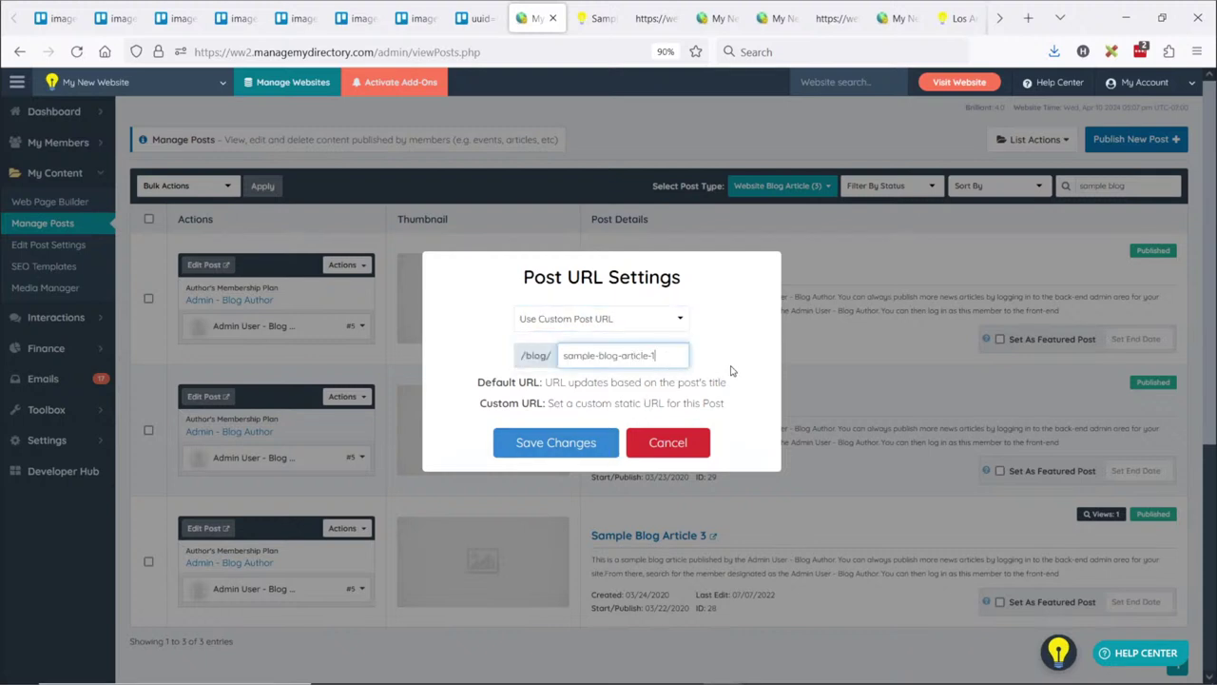
text(-los-)
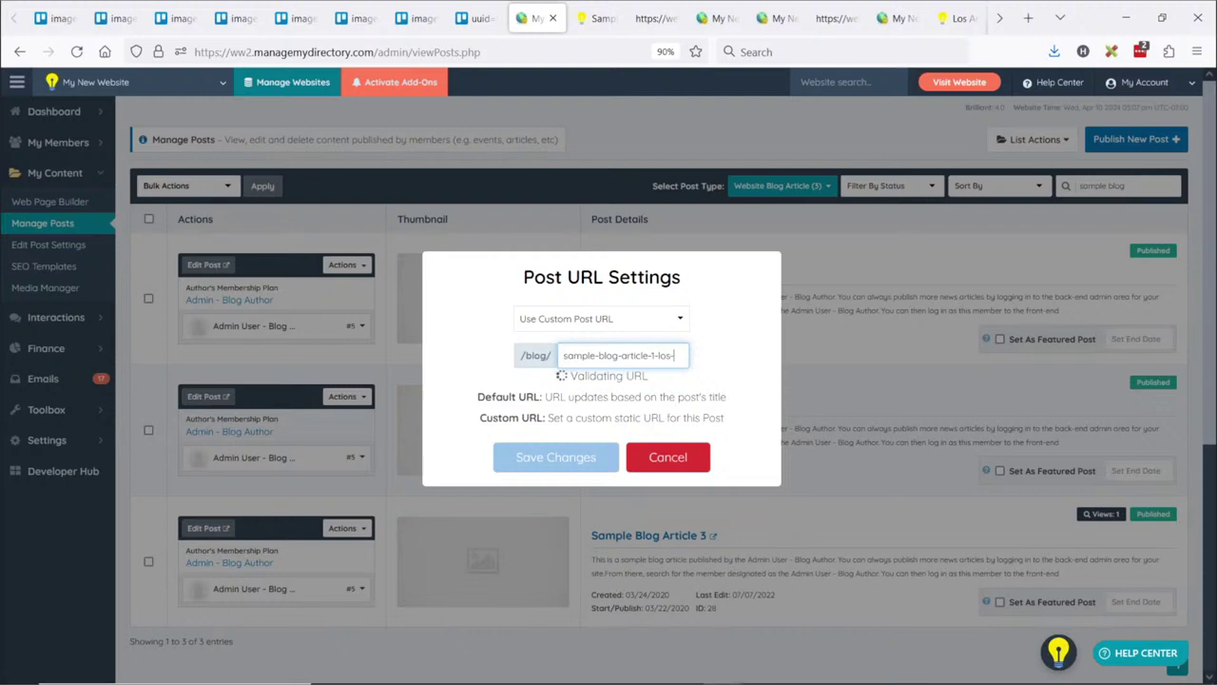
text(angeles)
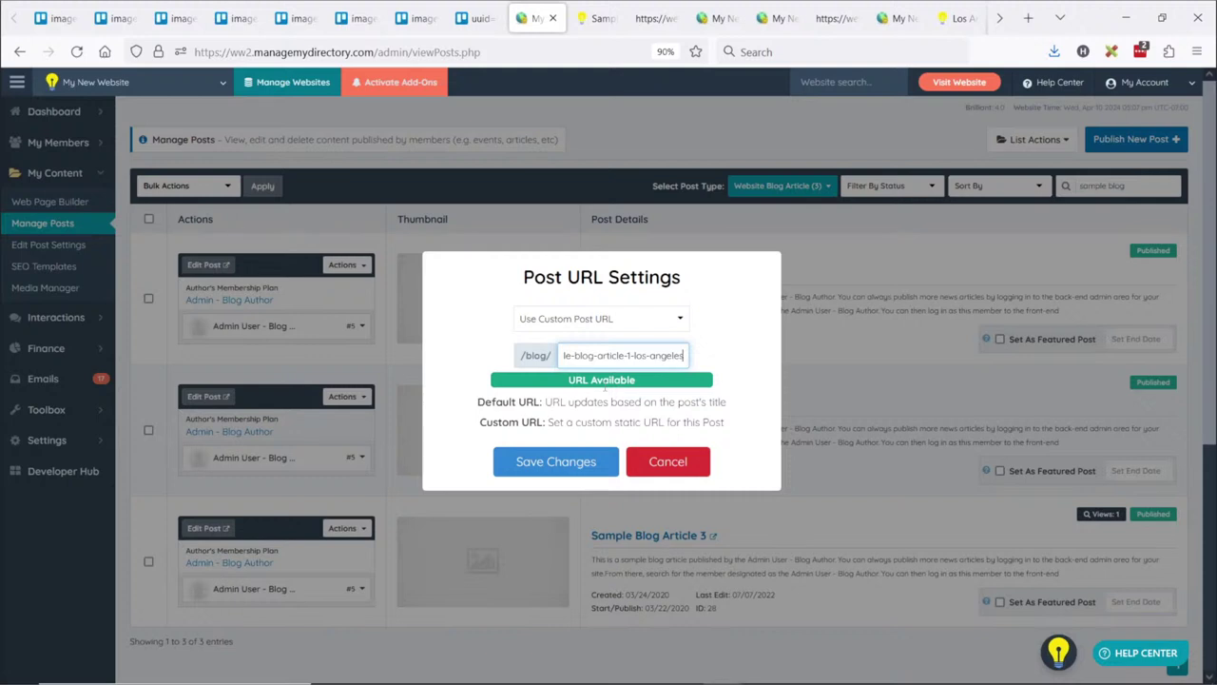
Review the custom slug in the Post URL Settings and cancel the dialog without saving
triple_click(604, 357)
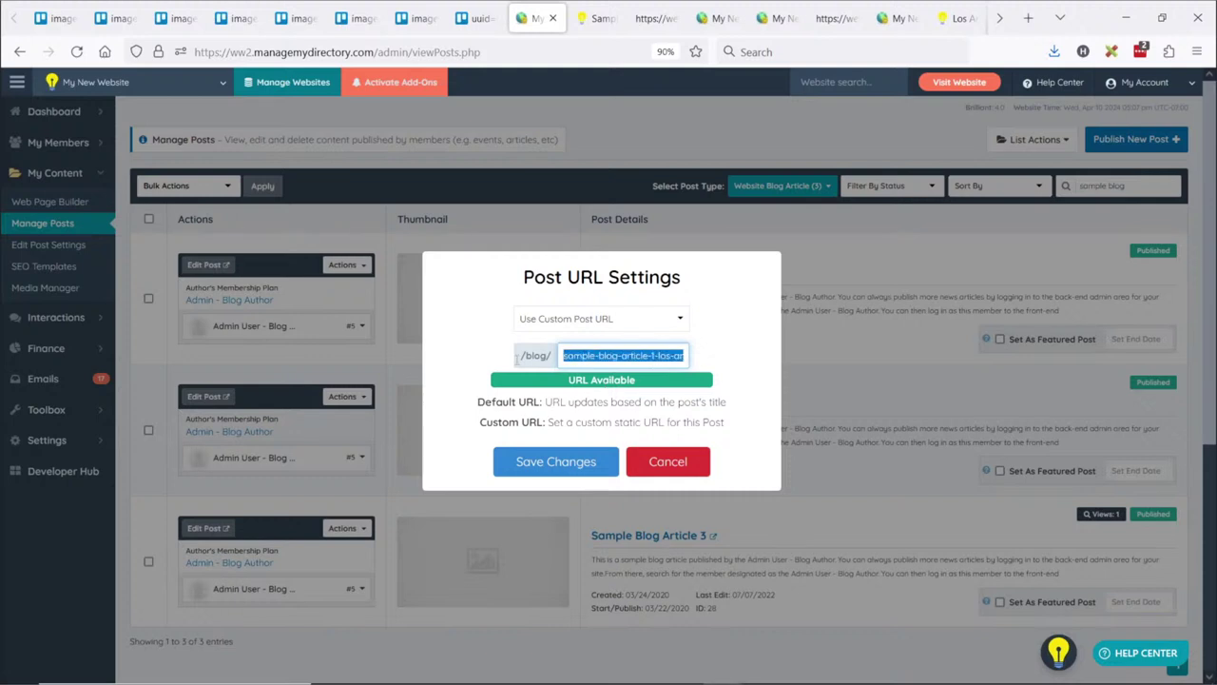
click(515, 356)
double_click(607, 355)
click(629, 355)
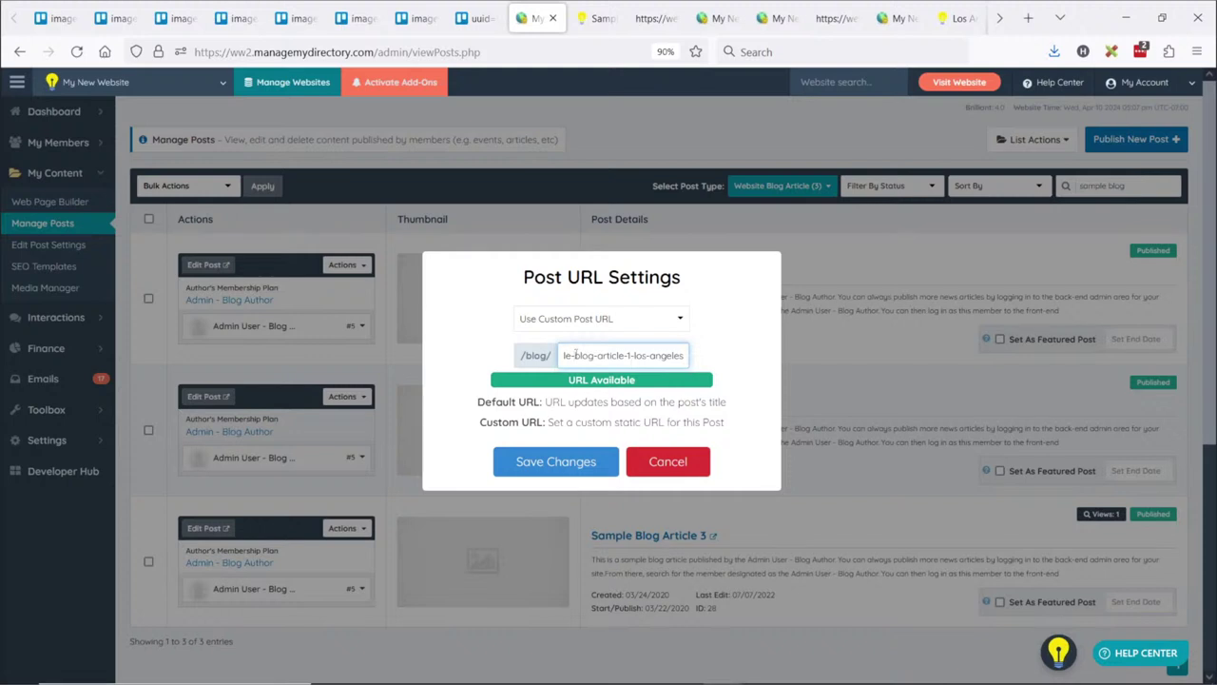
triple_click(669, 356)
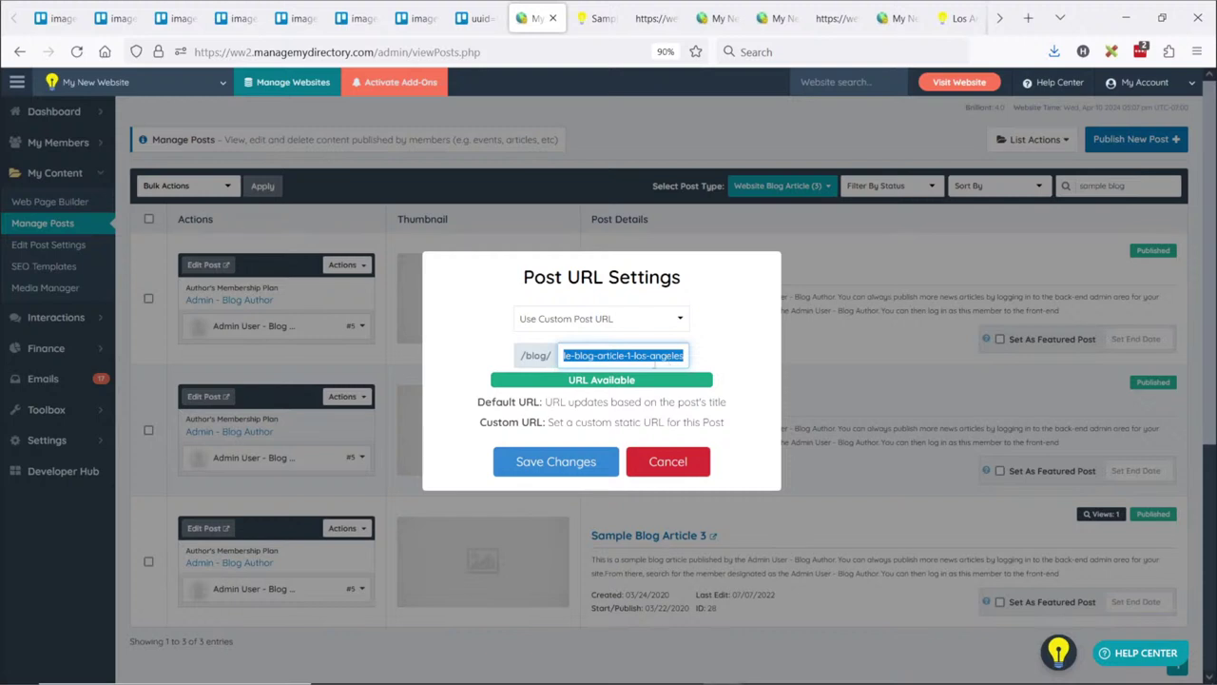
click(667, 463)
Open the 301 Redirects manager from the Developer Hub and look through the existing redirect rules for angelini-osteria
mouse_move(76, 446)
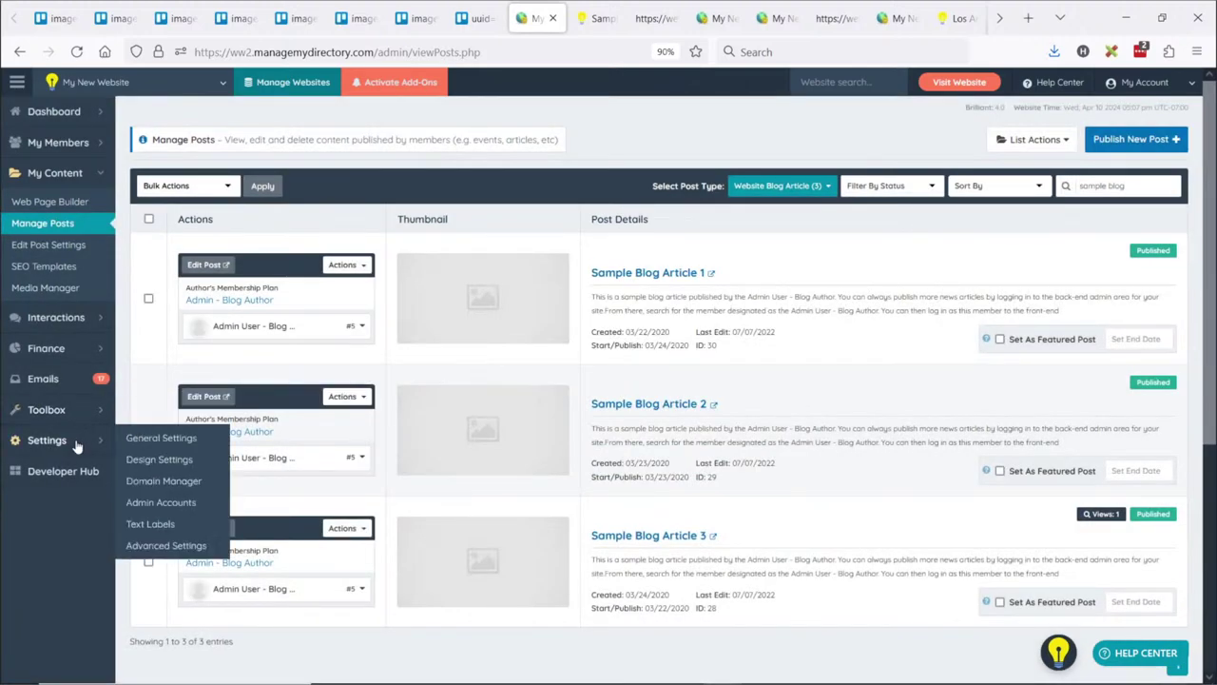
click(64, 474)
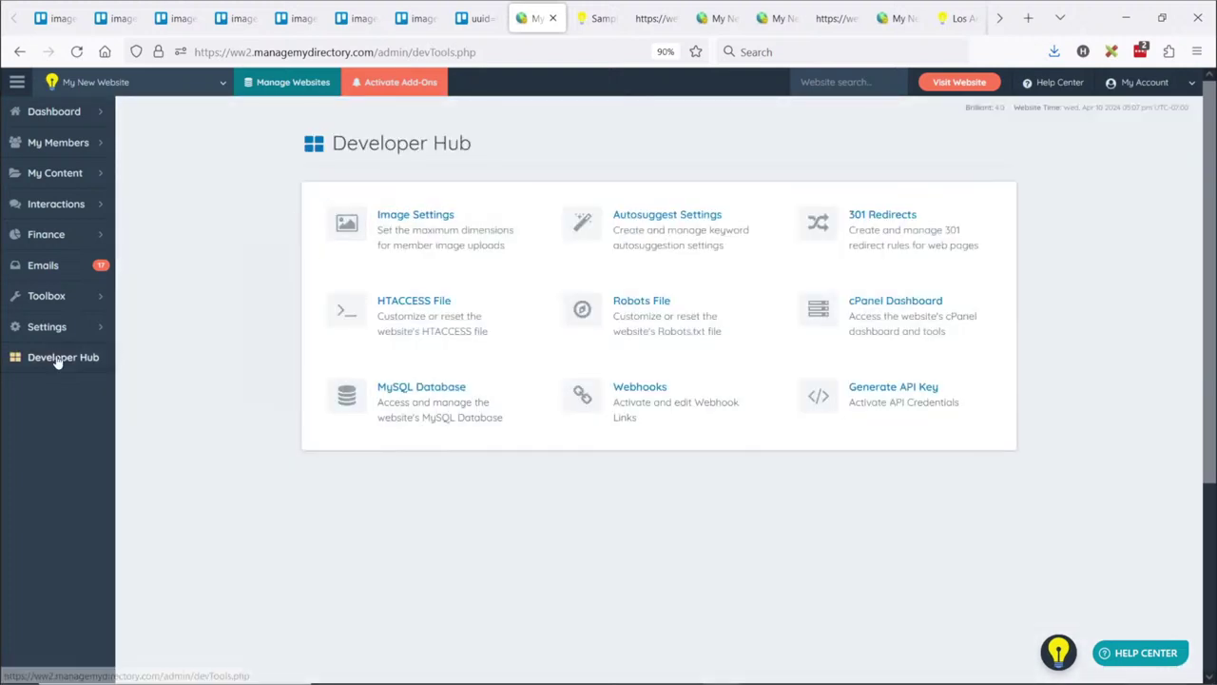
click(904, 230)
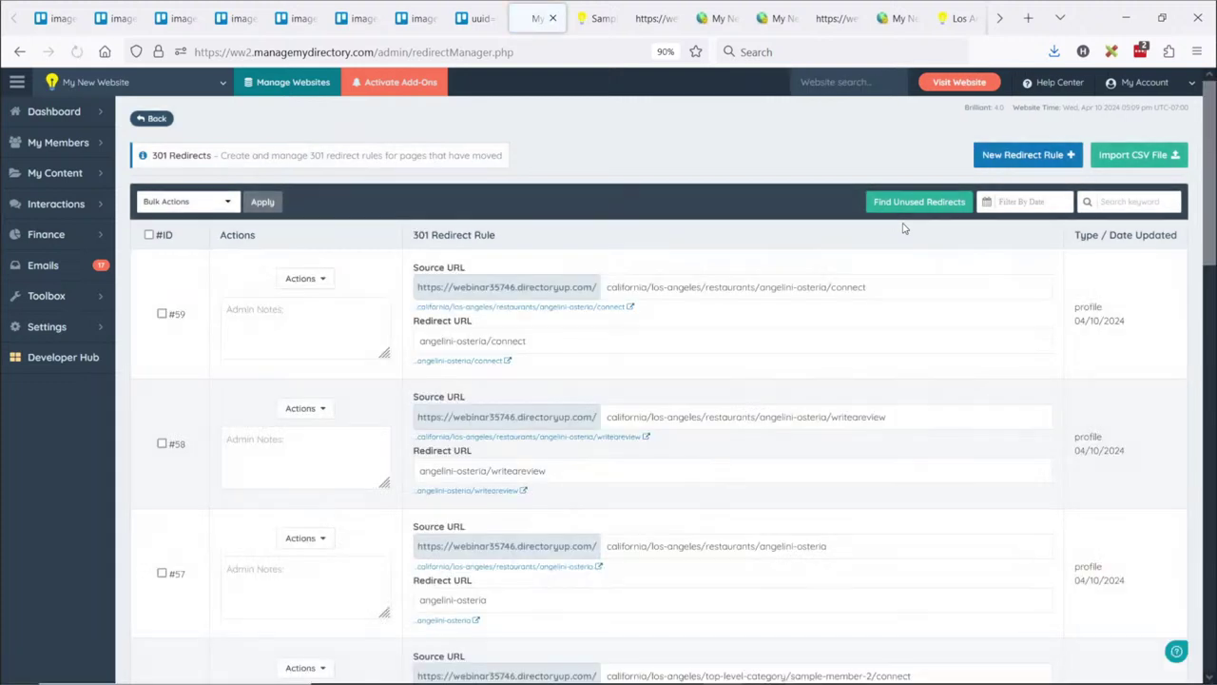
click(1021, 157)
click(1120, 240)
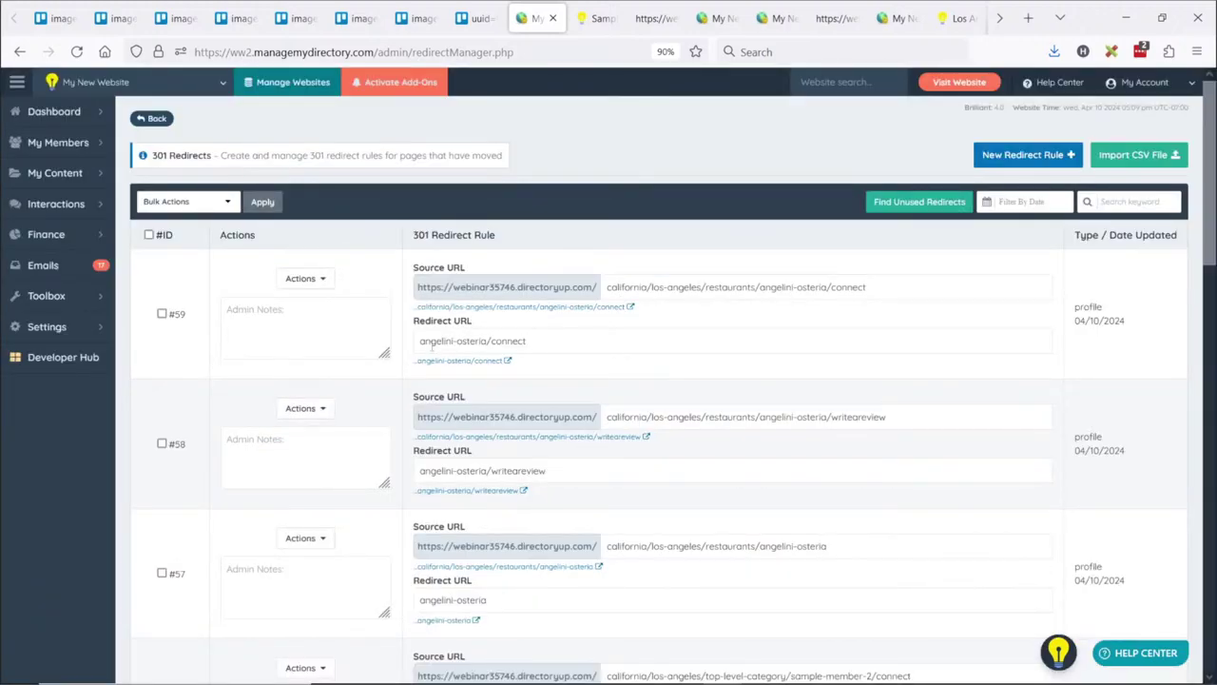
scroll(561, 350, down, 2)
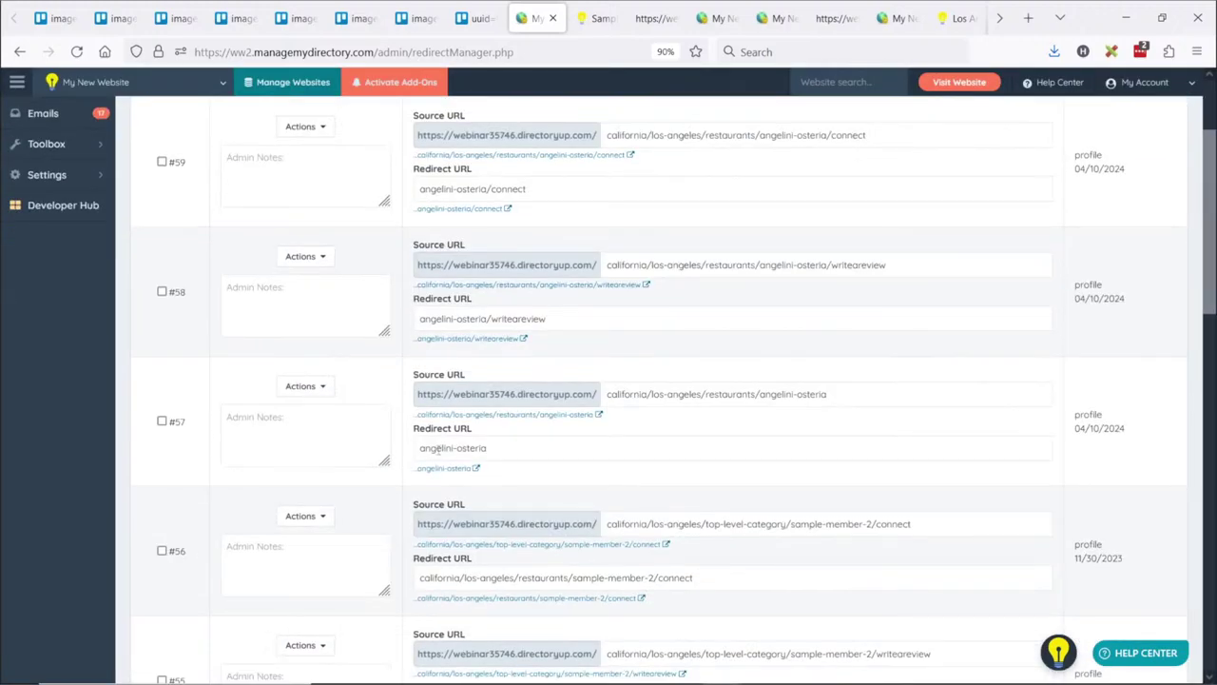
Examine the source and redirect URLs of the 301 rule for the main angelini-osteria profile page
drag(868, 392, 521, 386)
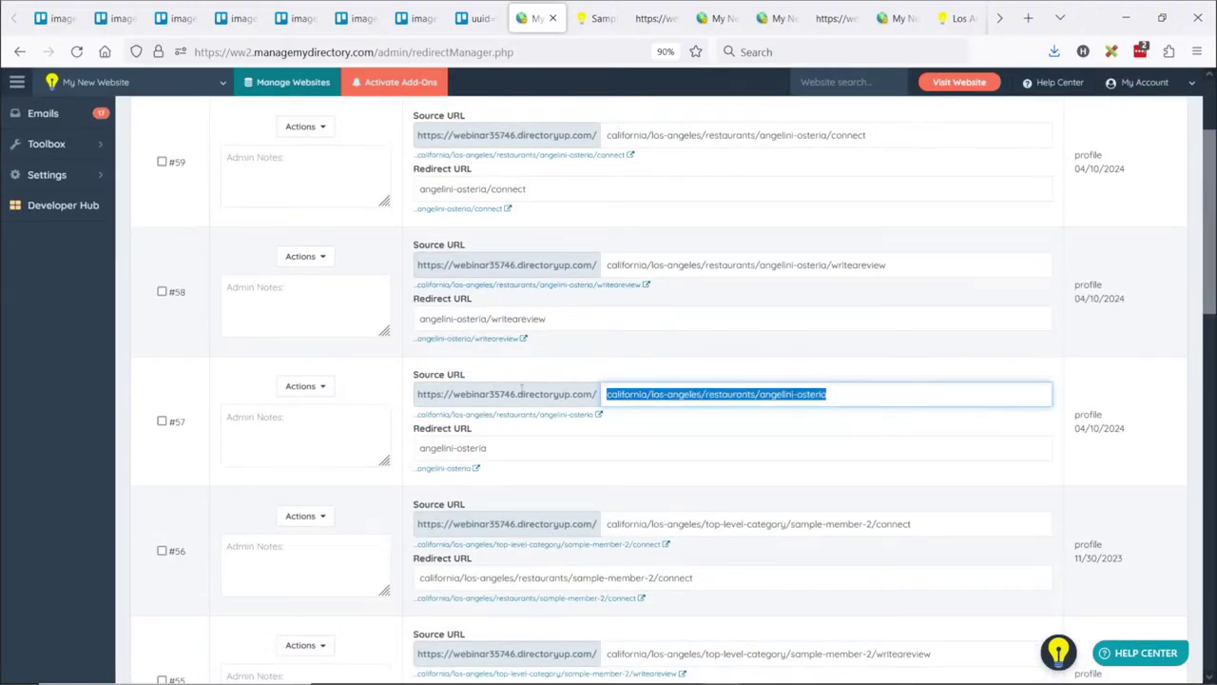
click(630, 403)
drag(611, 394, 892, 394)
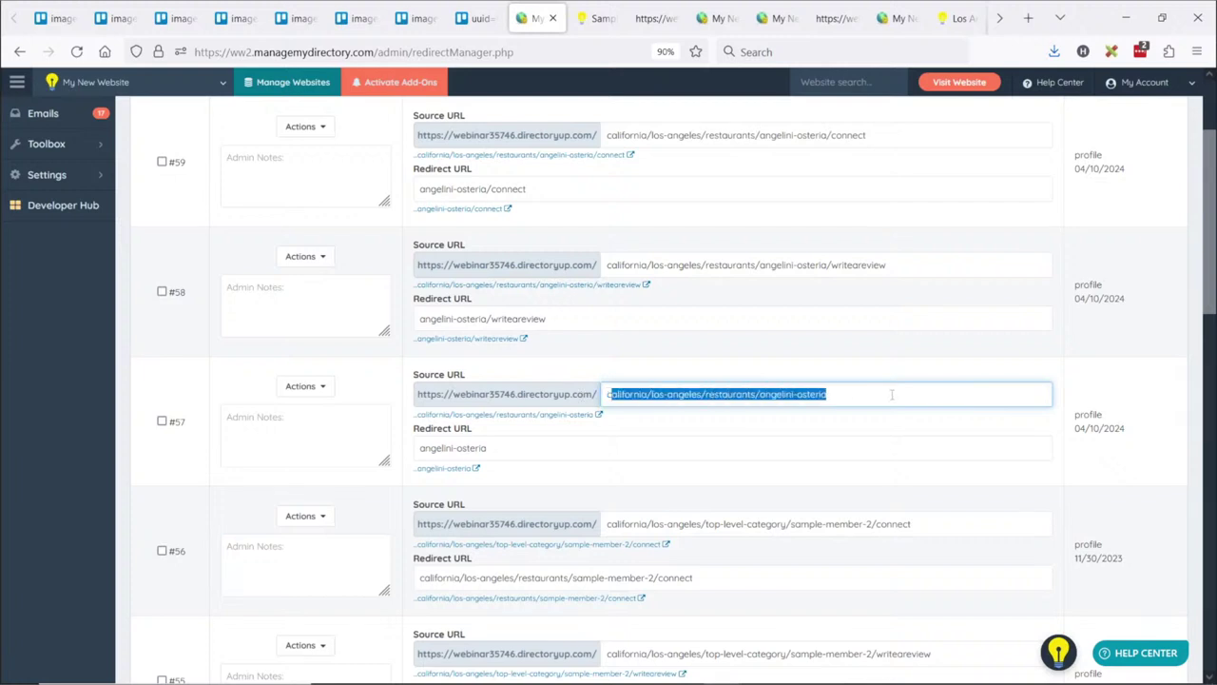
double_click(457, 374)
triple_click(455, 428)
drag(535, 448, 364, 447)
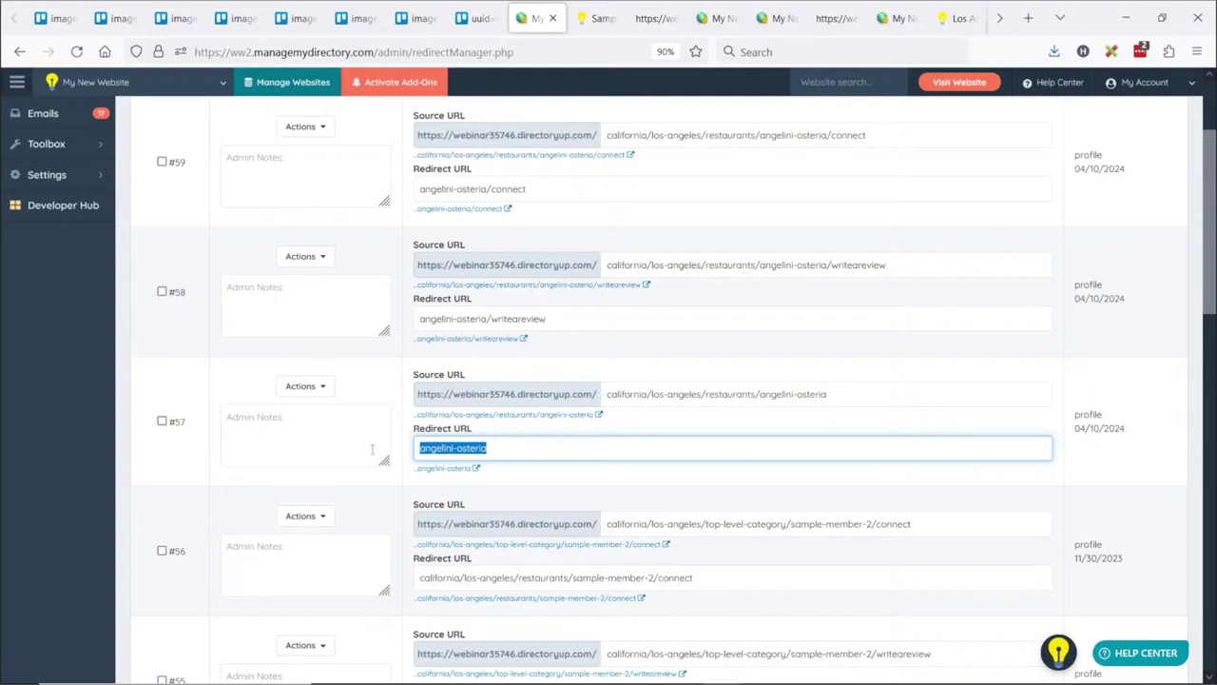
scroll(641, 361, up, 3)
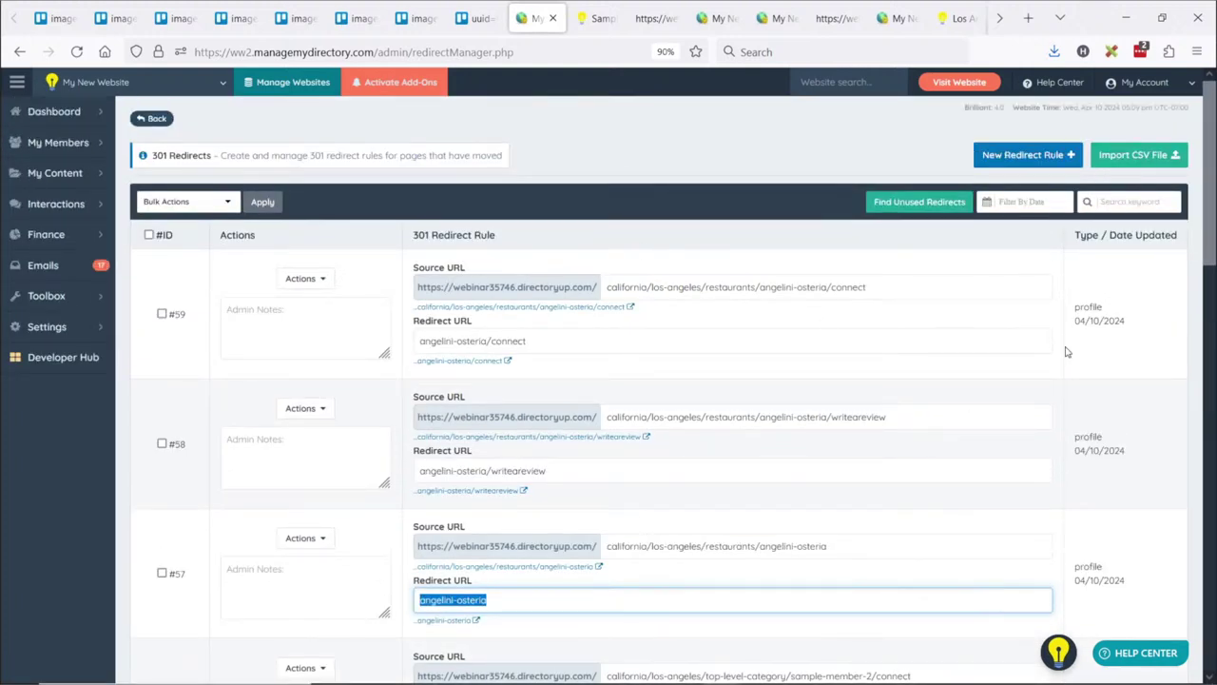
Fill in a new redirect rule from sample-blog-article-3 to sample-blog-article-3-los-angeles and switch to the Posts SEO slide
click(1038, 158)
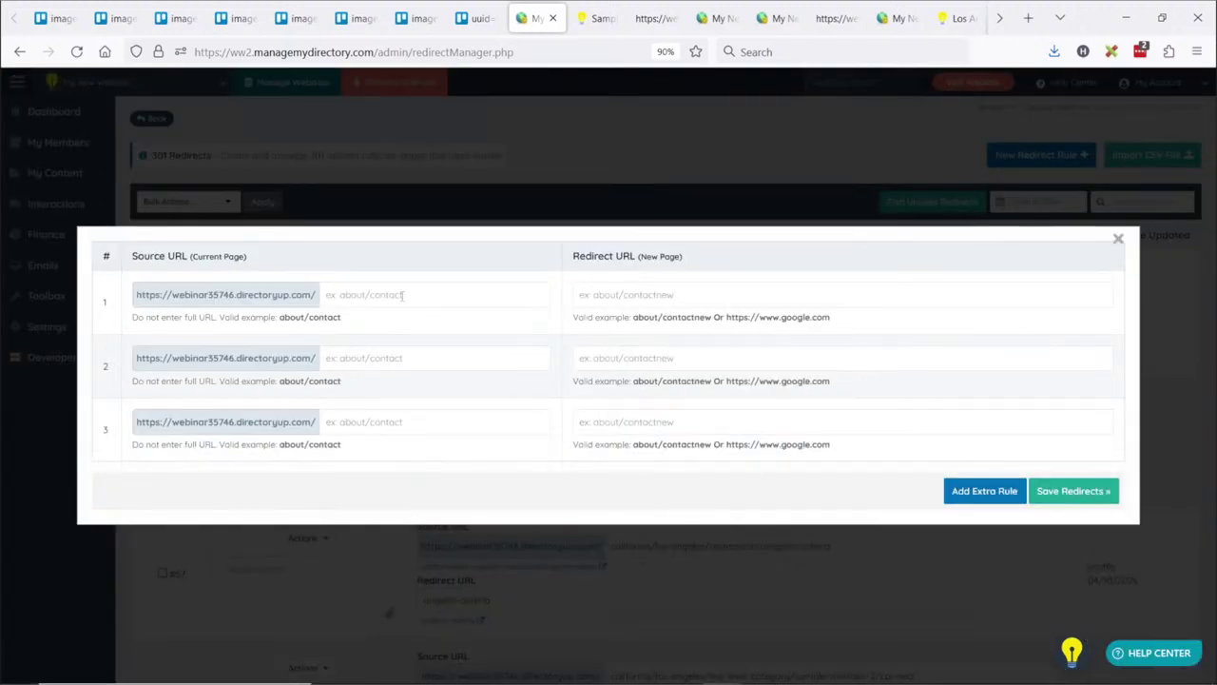
click(392, 299)
key(ctrl+v)
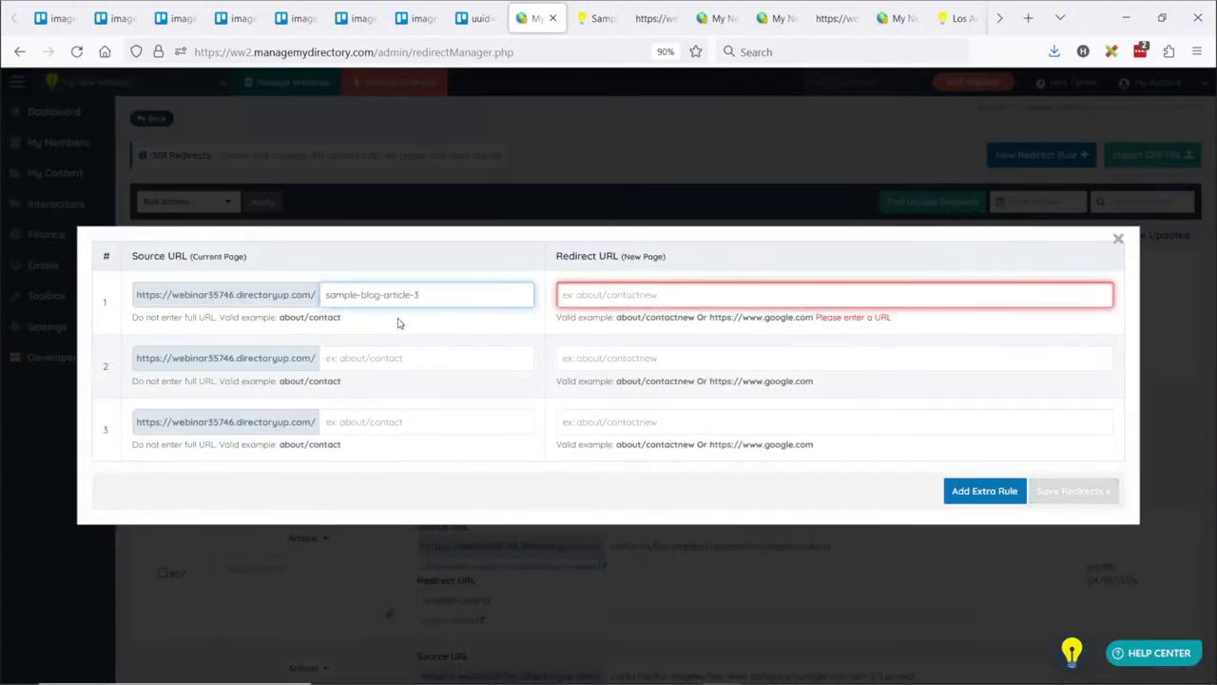
click(606, 297)
key(ctrl+v)
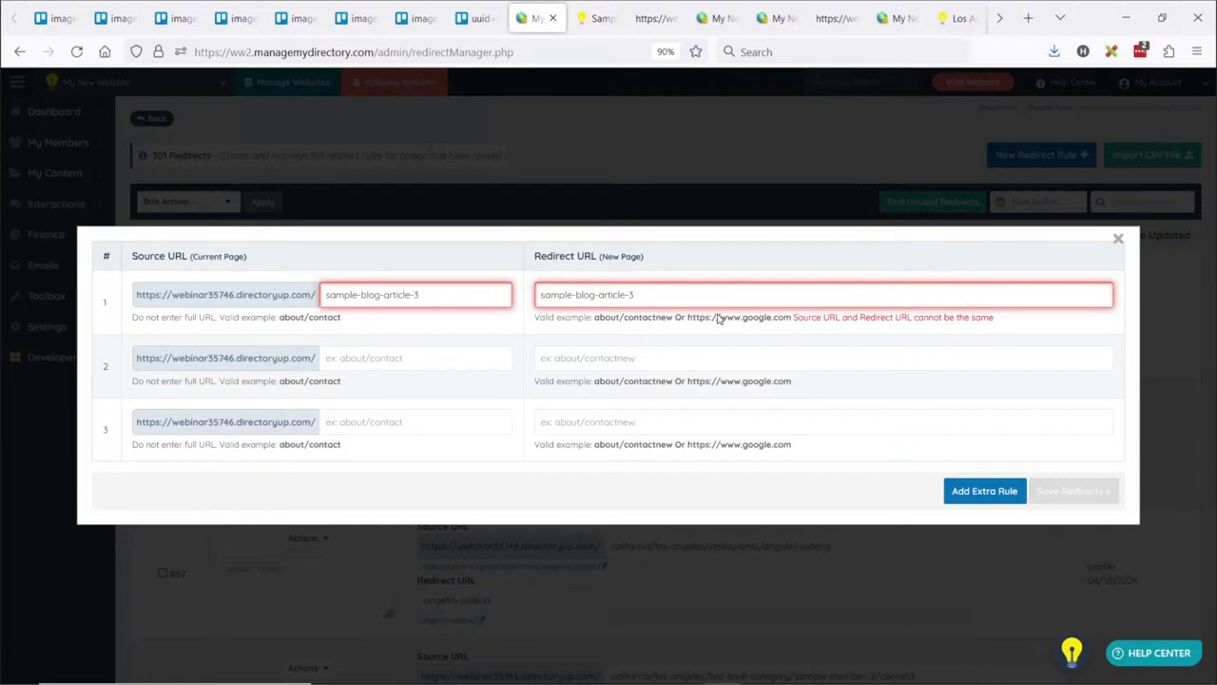
text(-los-angeles)
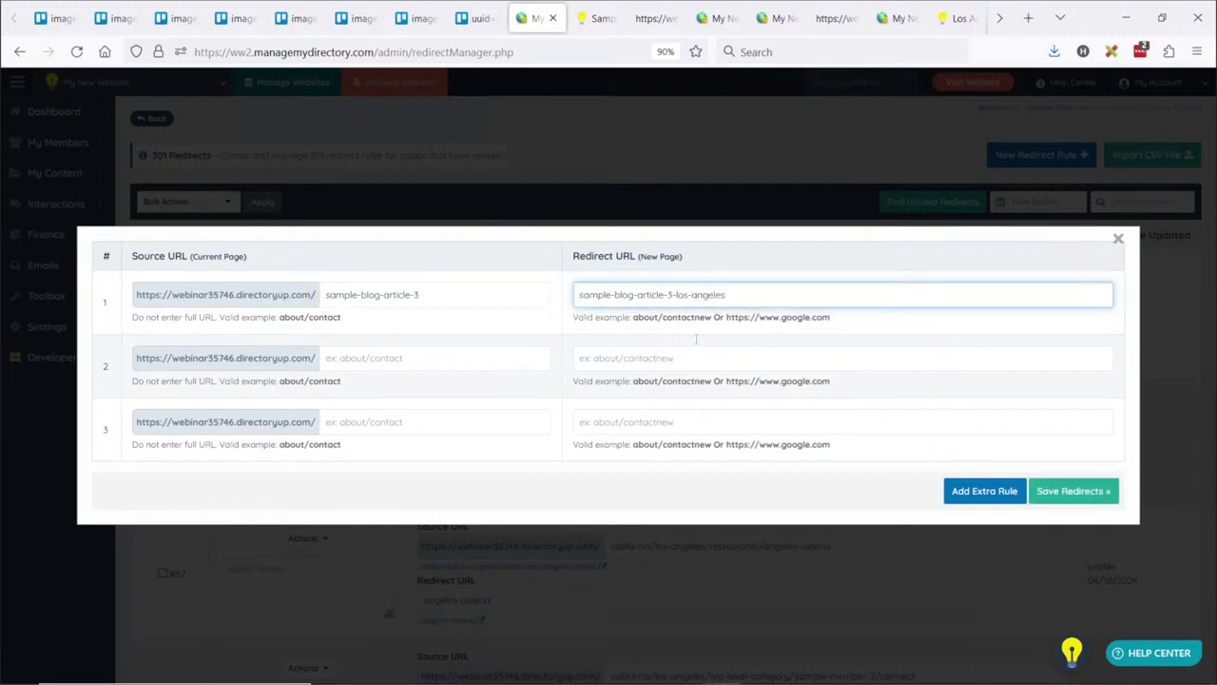
key(alt+Tab)
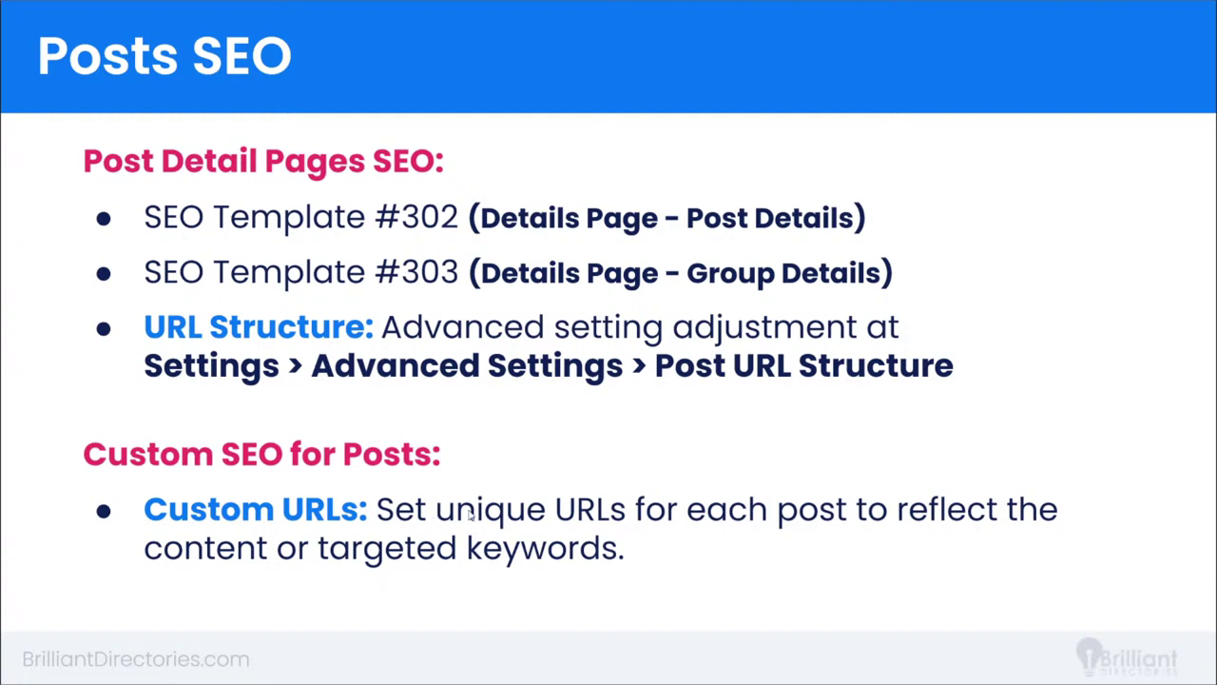
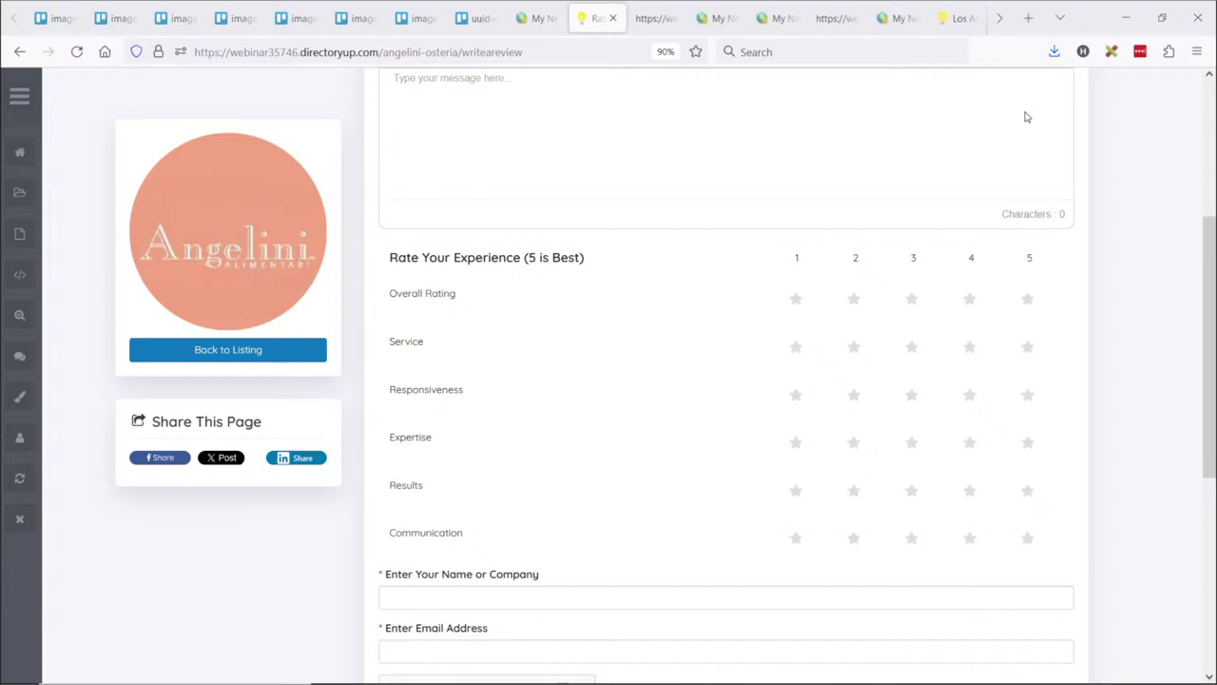
Open the live Review Local Biz website from its admin dashboard and block its location request, remembering the decision
key(ctrl+shift+Tab)
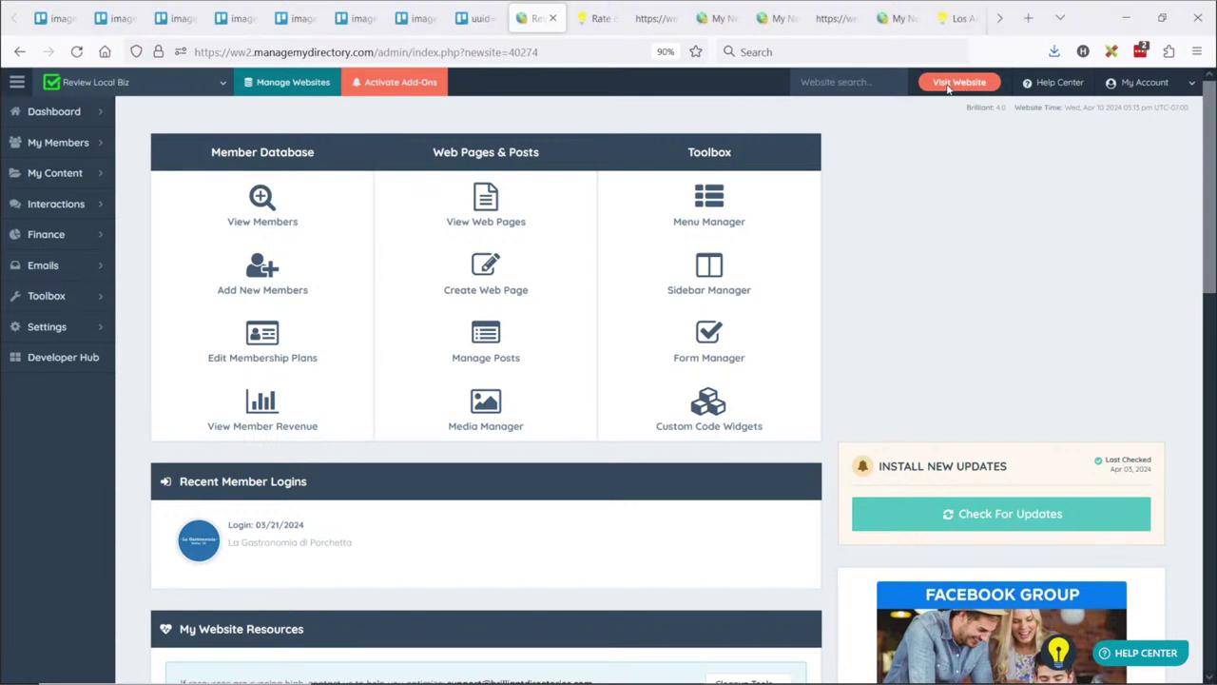
click(947, 85)
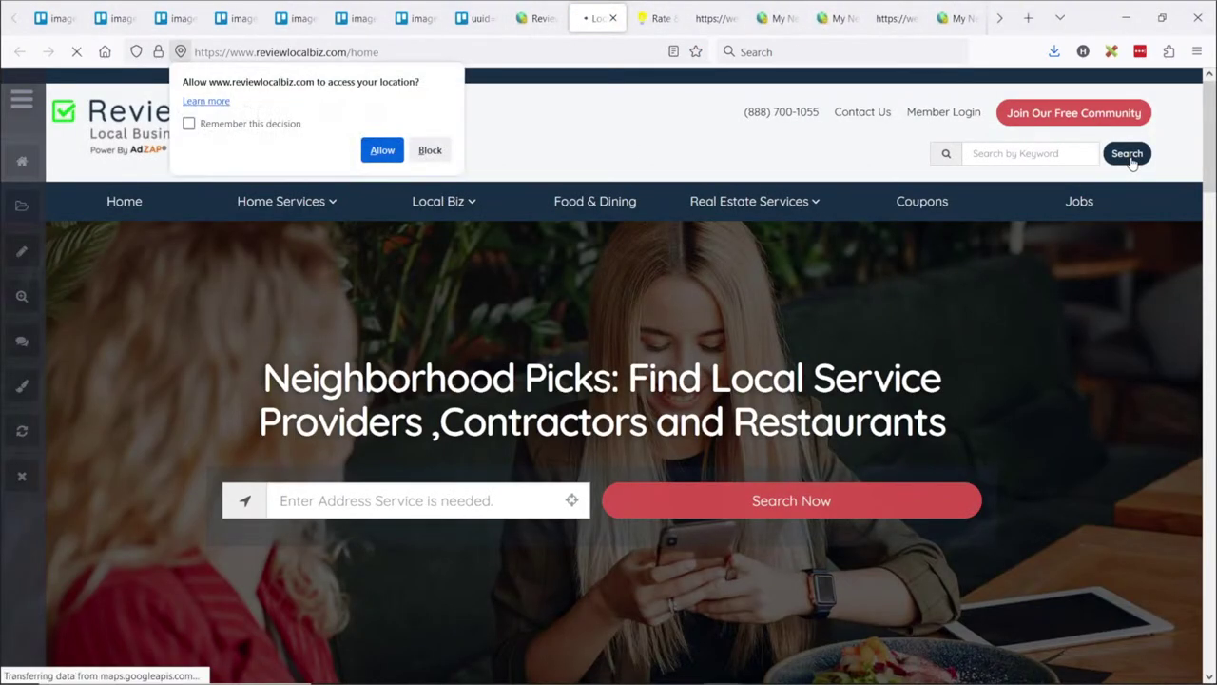
click(1128, 160)
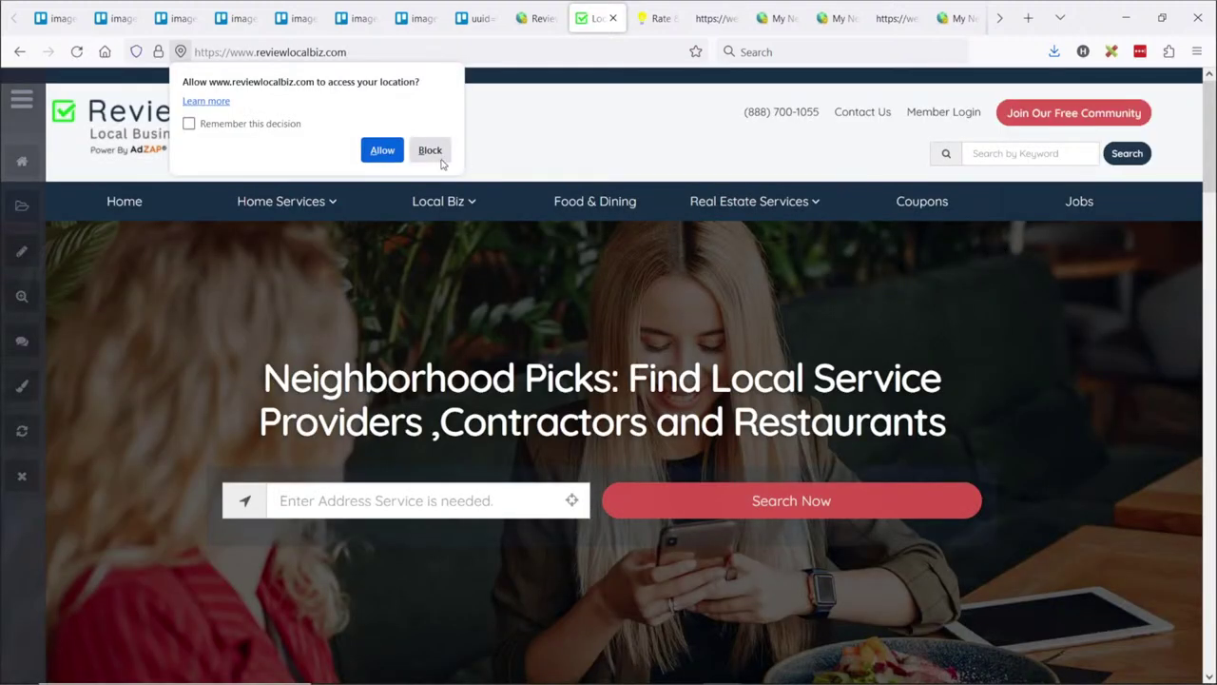
click(188, 124)
click(430, 151)
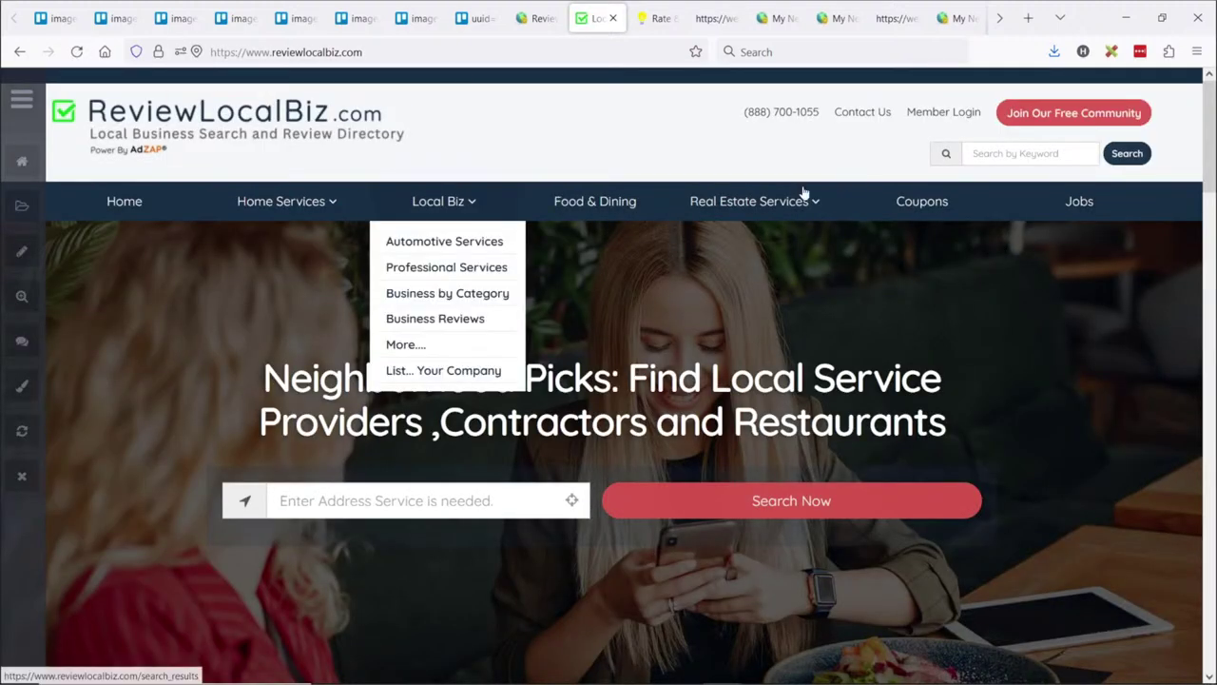
Run a blank site-wide search and view the review submission form for Griffin's Auto Repair
click(1129, 161)
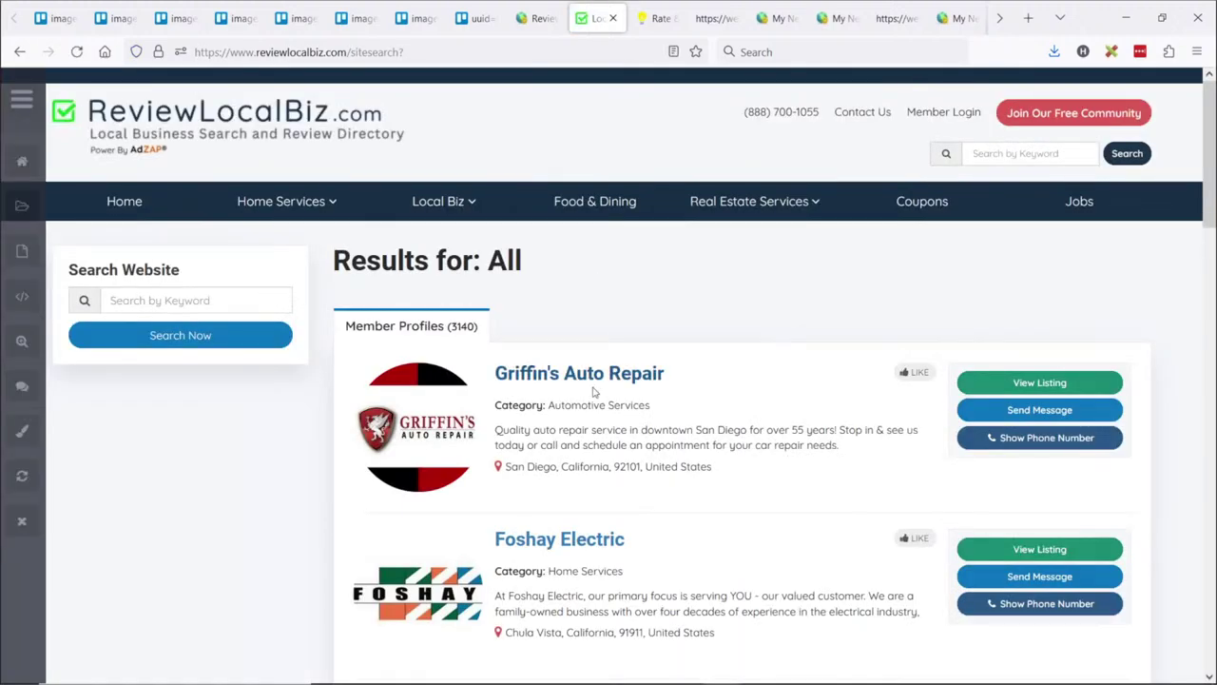
click(568, 382)
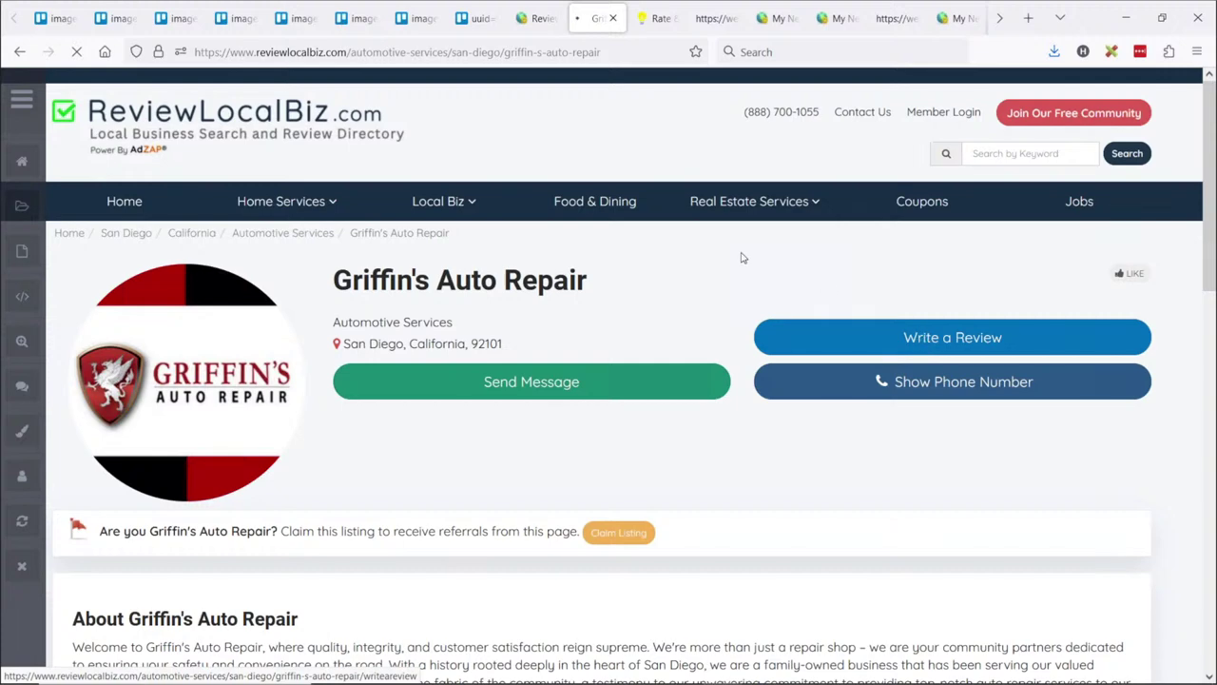
scroll(679, 237, down, 3)
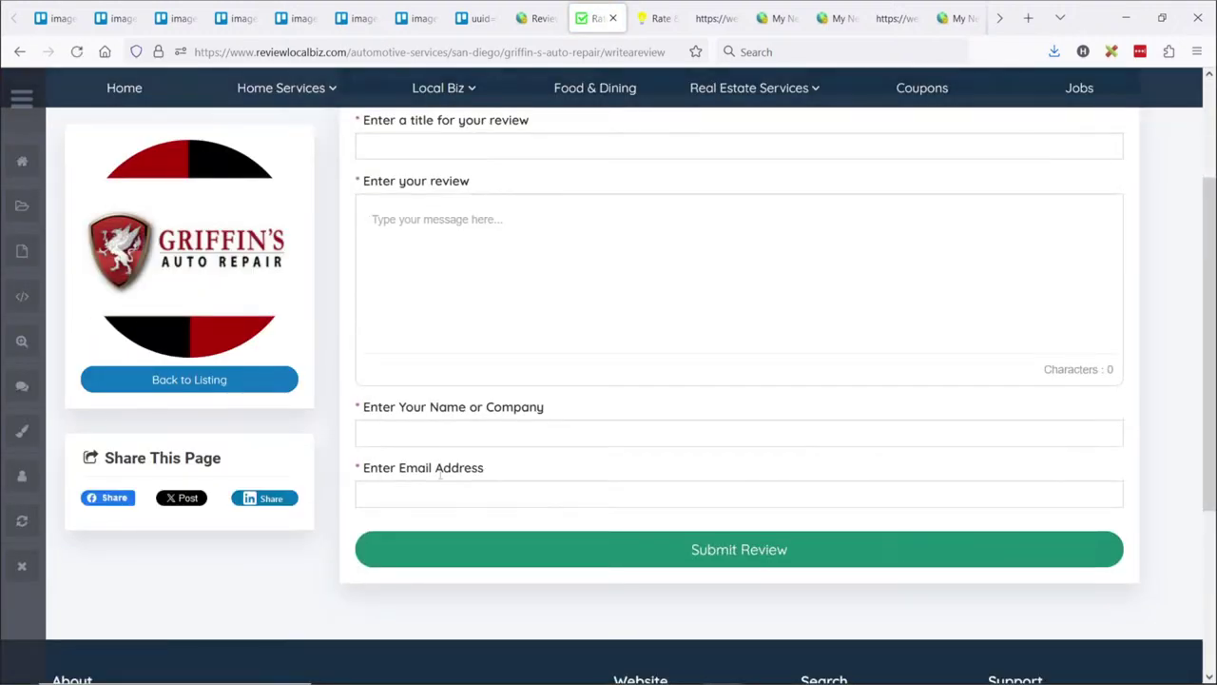
scroll(451, 244, up, 2)
scroll(572, 390, down, 2)
Check the Responsiveness criterion on the Angelini review form and open the Text Labels settings of Review Local Biz
key(ctrl+Tab)
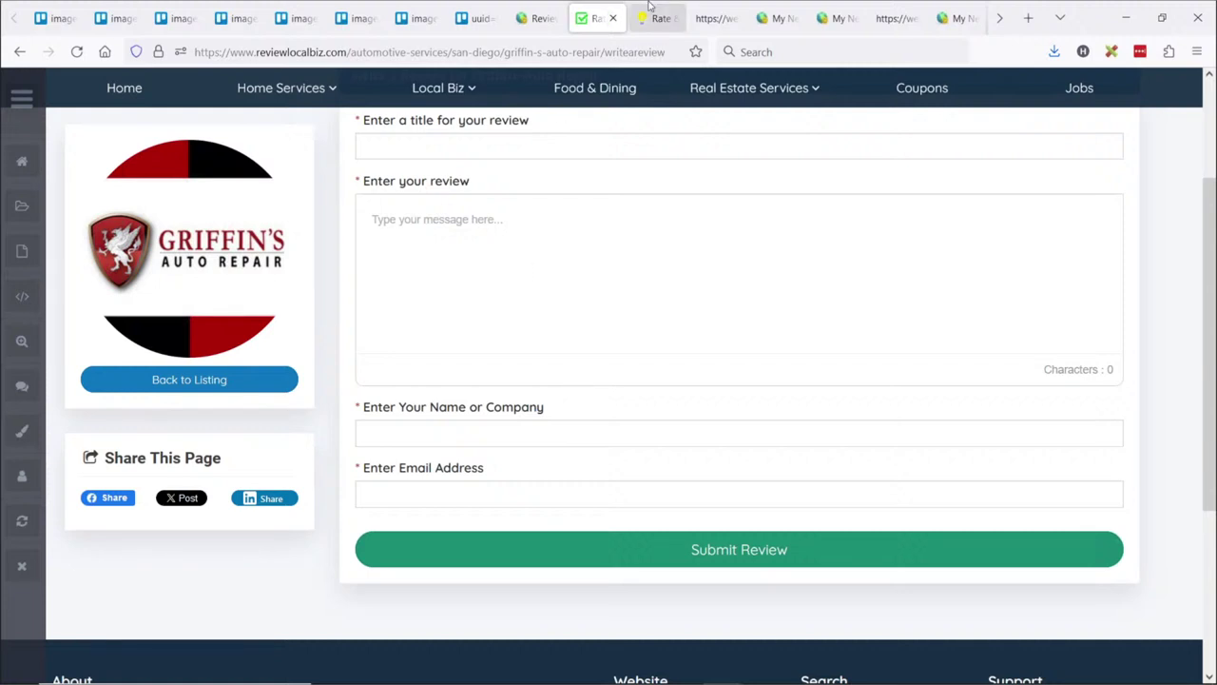
drag(391, 393, 461, 391)
key(ctrl+shift+Tab)
key(ctrl+shift+Tab)
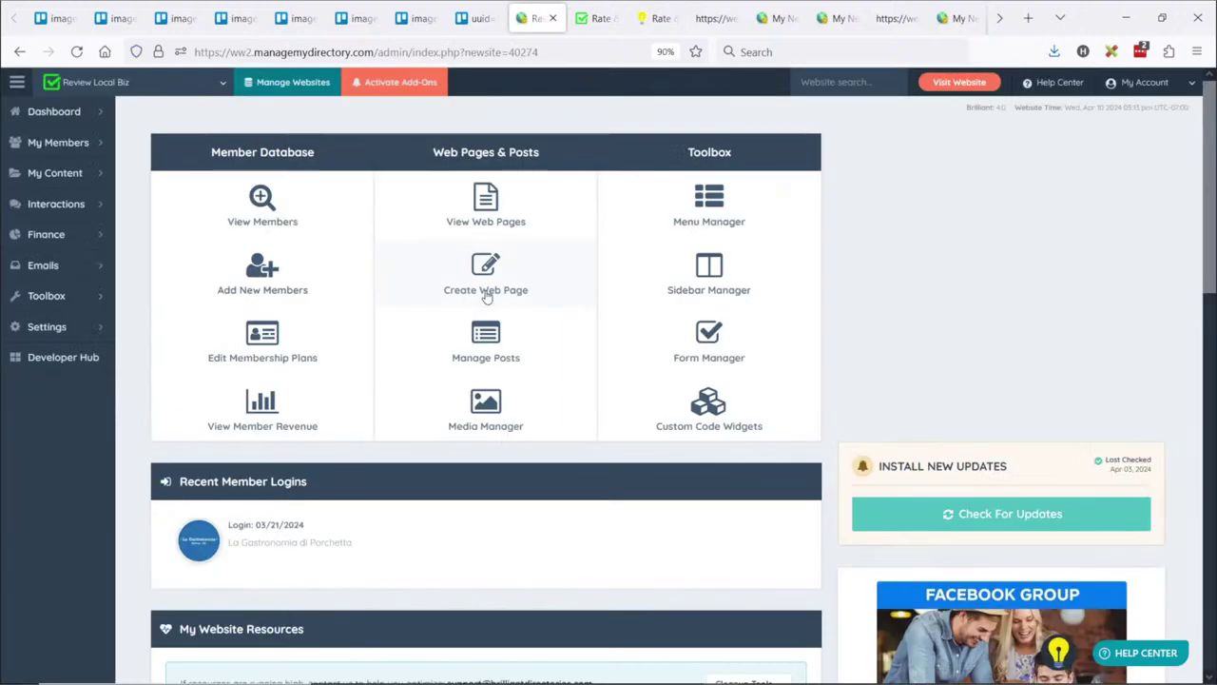
mouse_move(86, 327)
click(169, 415)
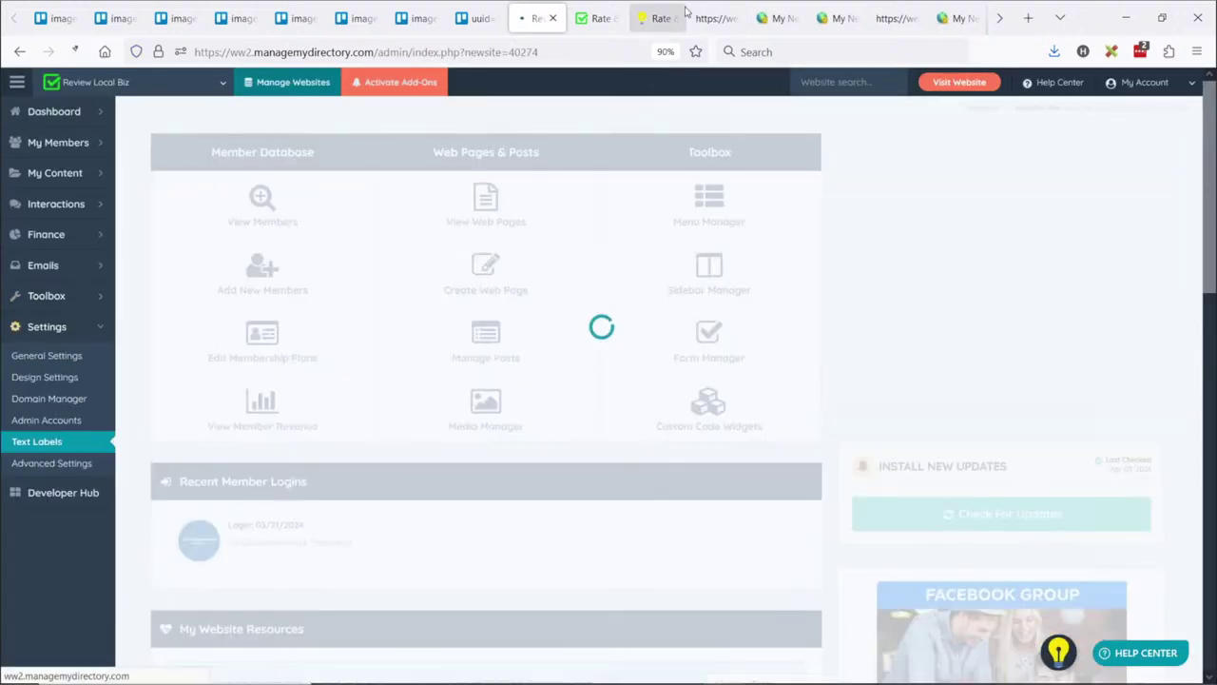
Examine the star rating criteria on the Angelini review form, from Overall Rating through Communication
key(ctrl+Tab)
key(ctrl+Tab)
drag(390, 294, 454, 298)
drag(400, 341, 430, 390)
drag(397, 294, 454, 295)
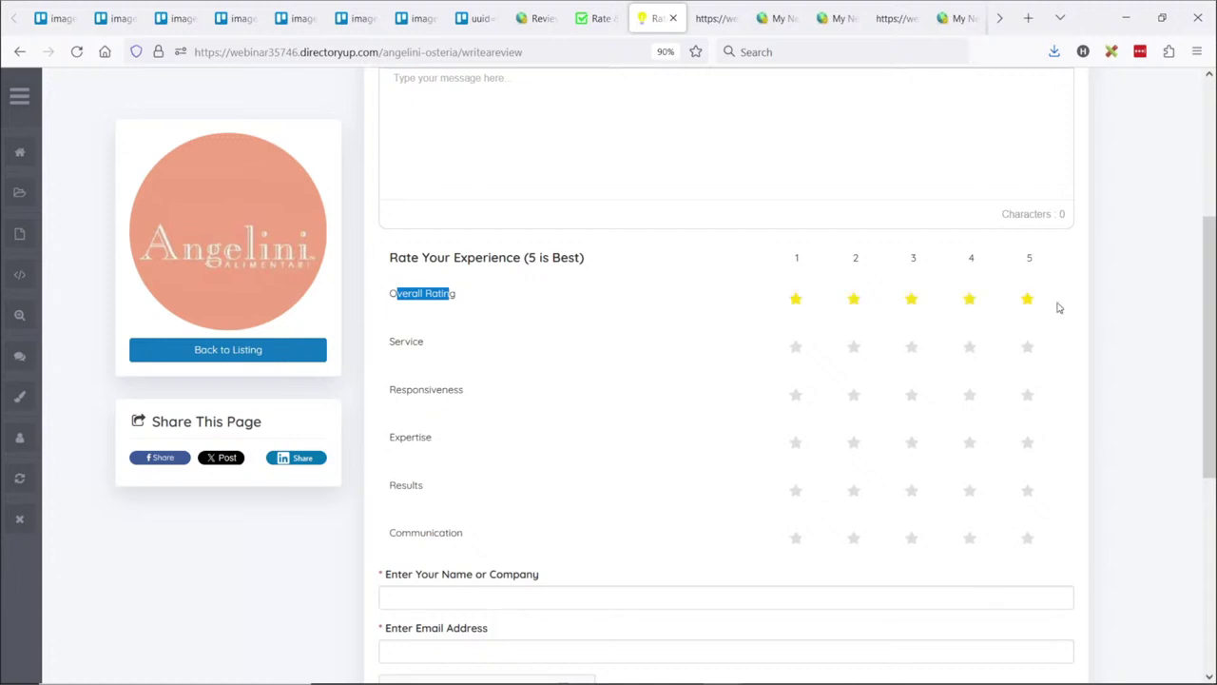
drag(395, 390, 464, 391)
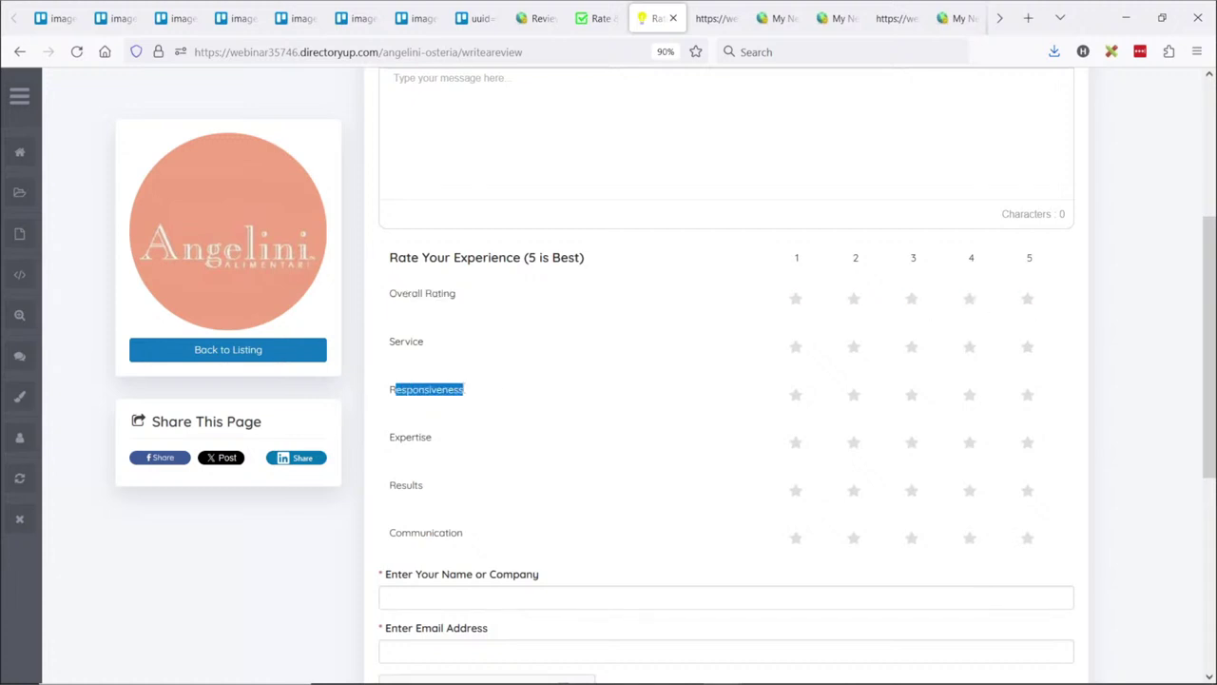
double_click(415, 439)
click(400, 487)
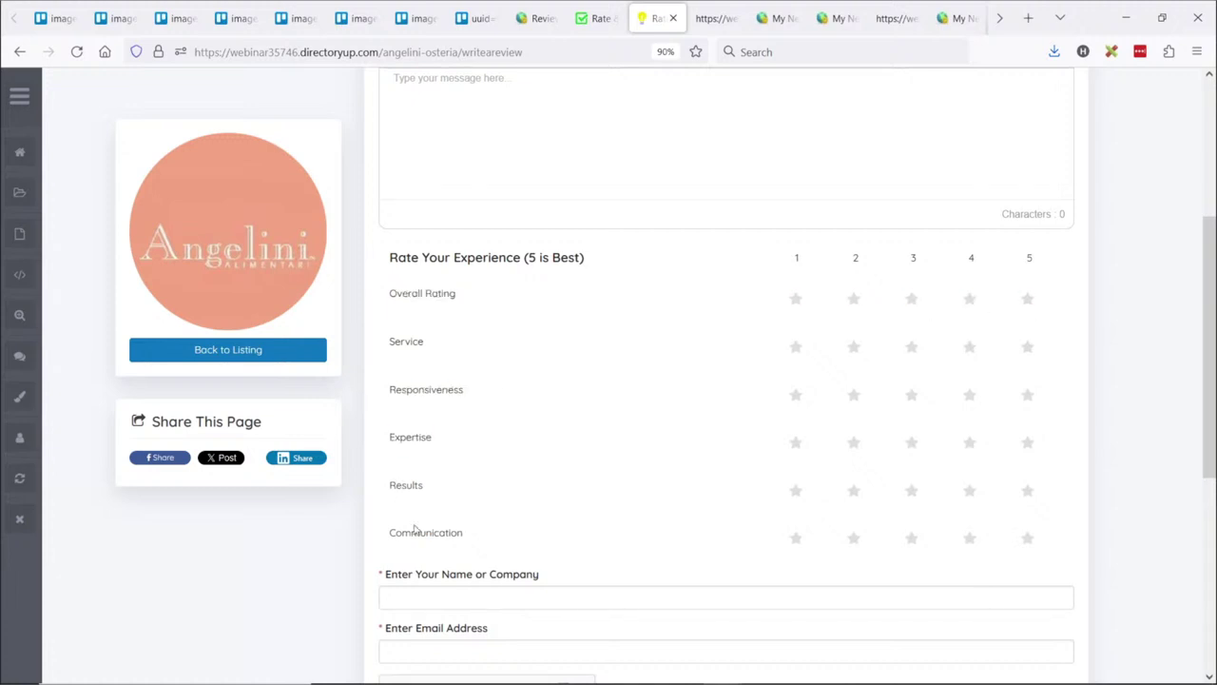
double_click(414, 532)
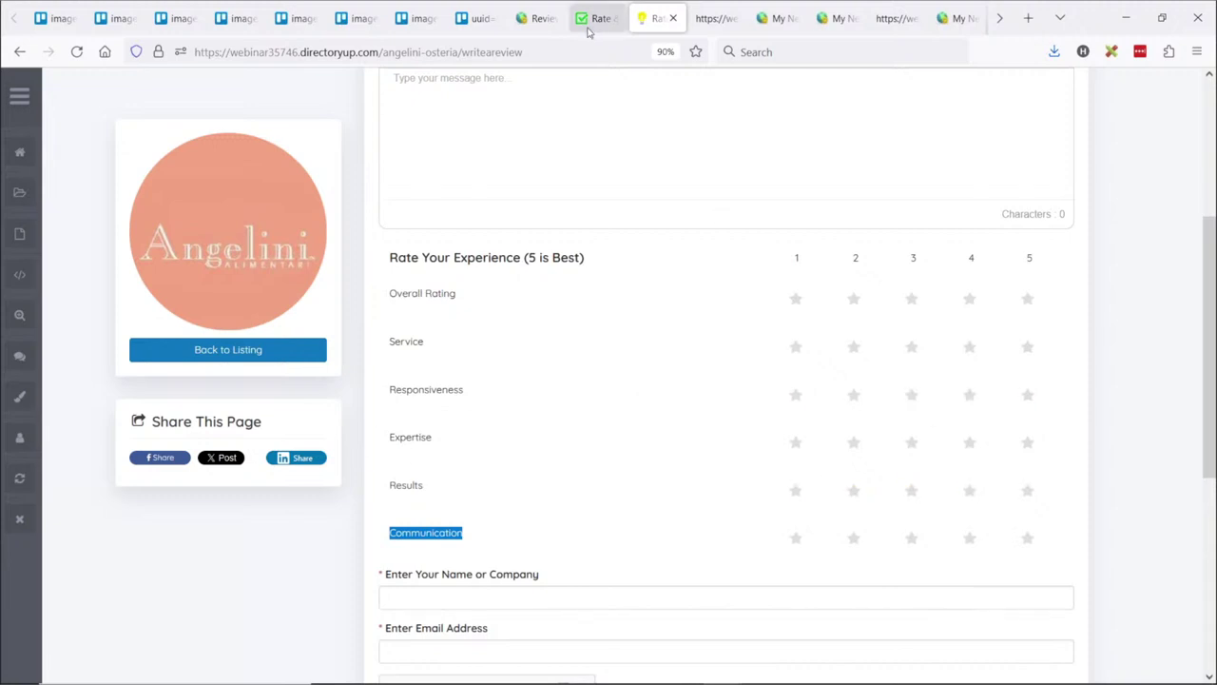
Search the Review Local Biz text labels for Responsiveness
click(532, 18)
click(1129, 185)
text(Responsiveness)
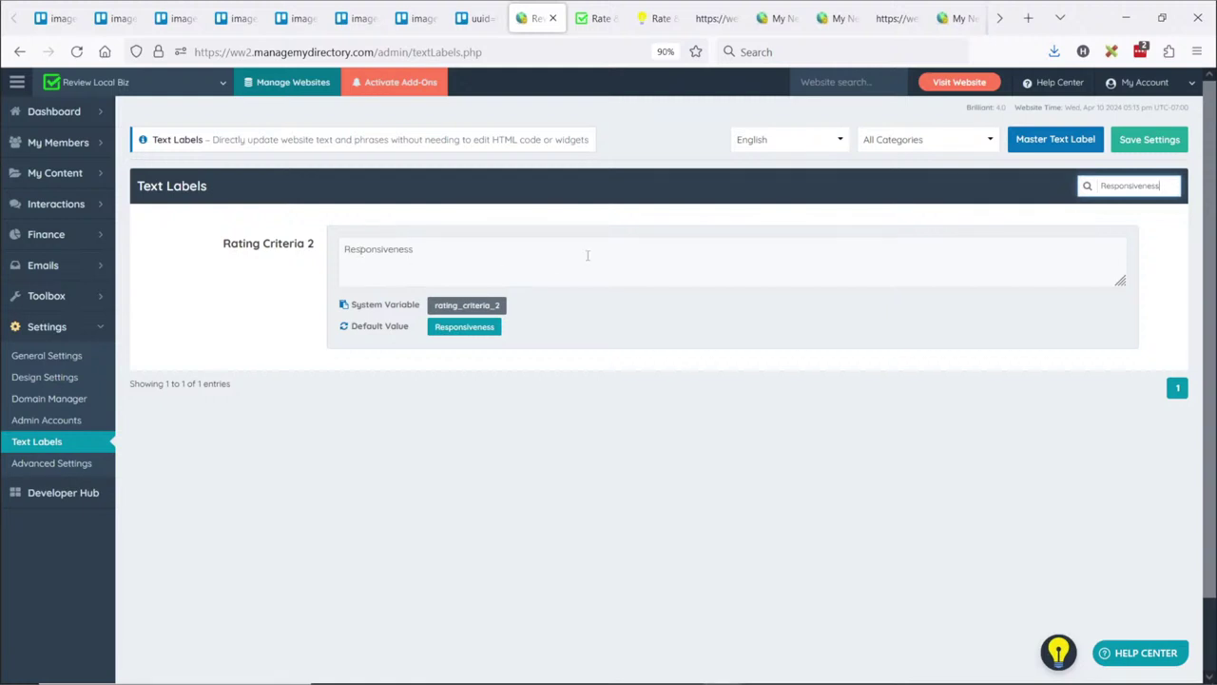
Open the Form Manager for Review Local Biz and look through its custom forms
mouse_move(86, 301)
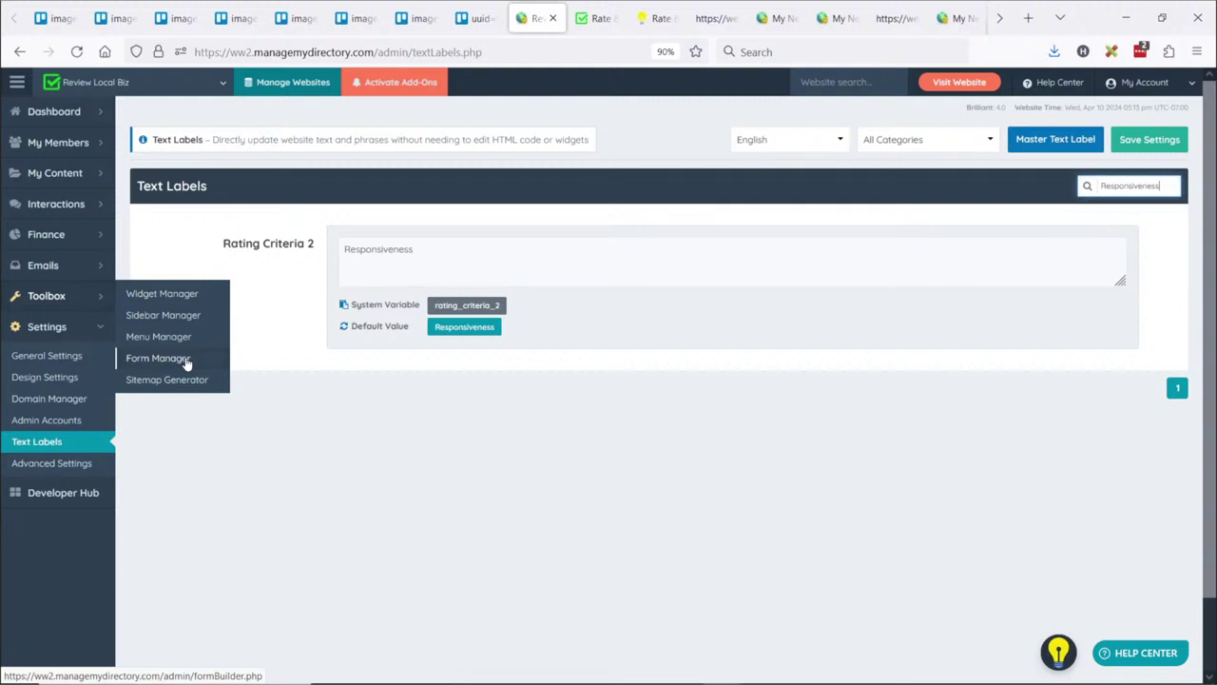
click(158, 358)
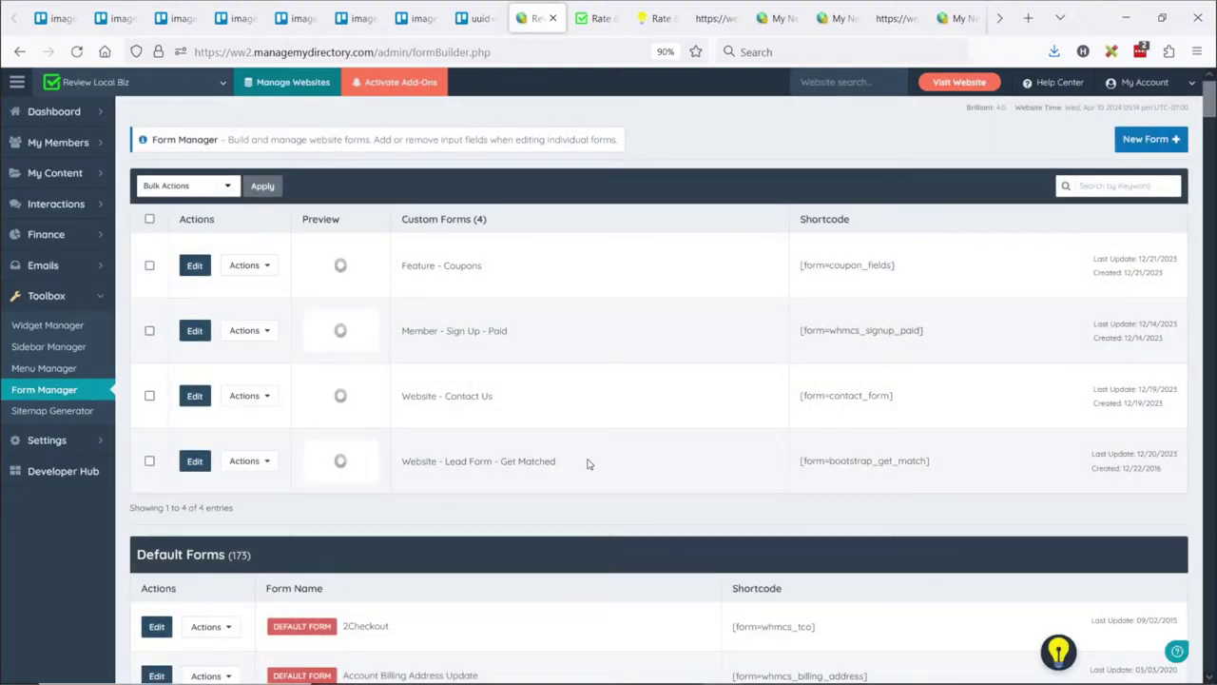
drag(586, 463, 461, 276)
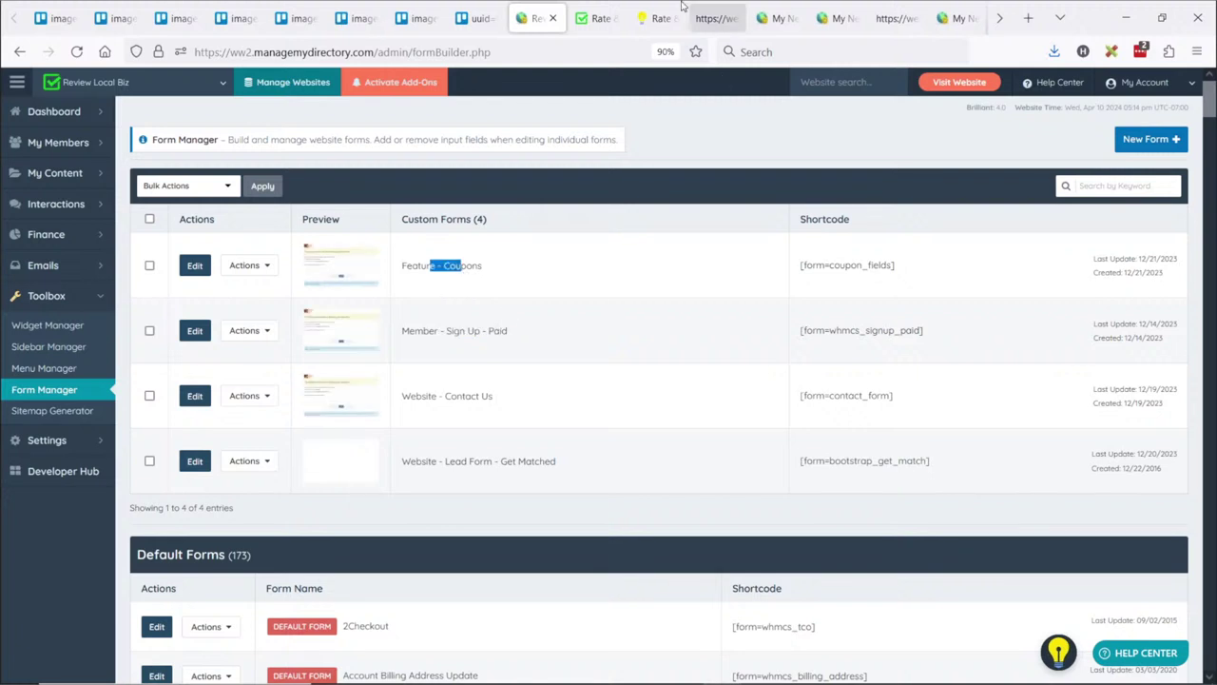
Inspect the HTML around the name field on the Griffin's Auto Repair review form and close the inspector
key(ctrl+Tab)
right_click(393, 409)
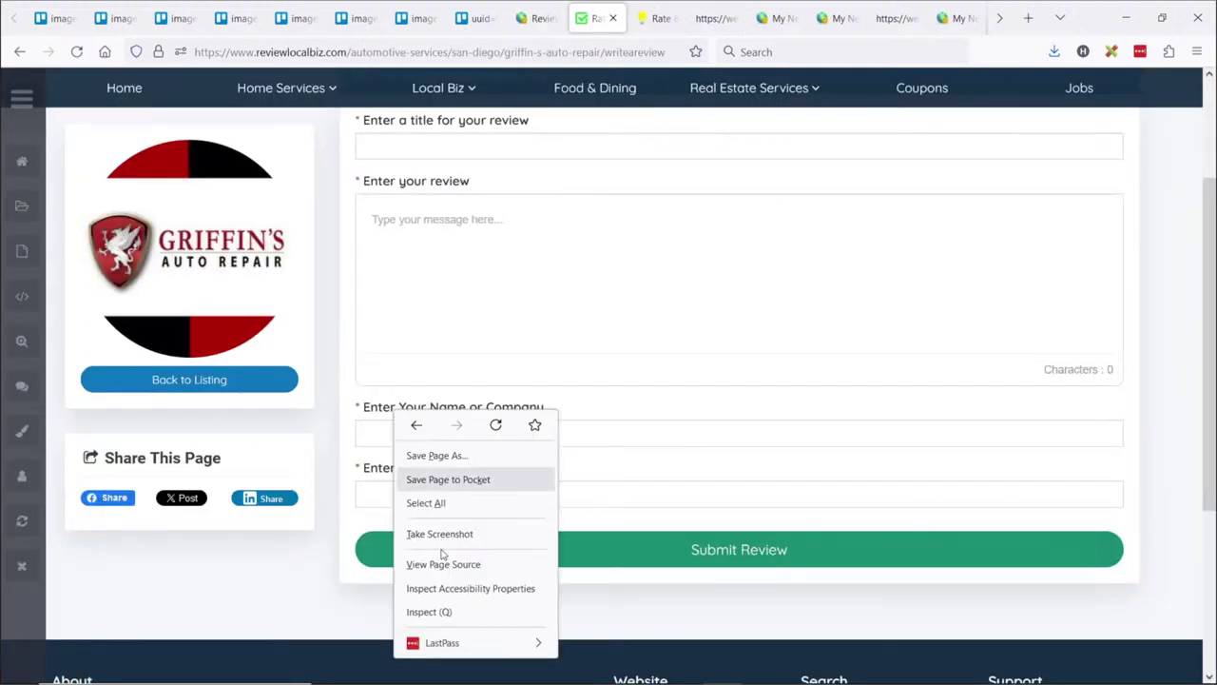
click(457, 607)
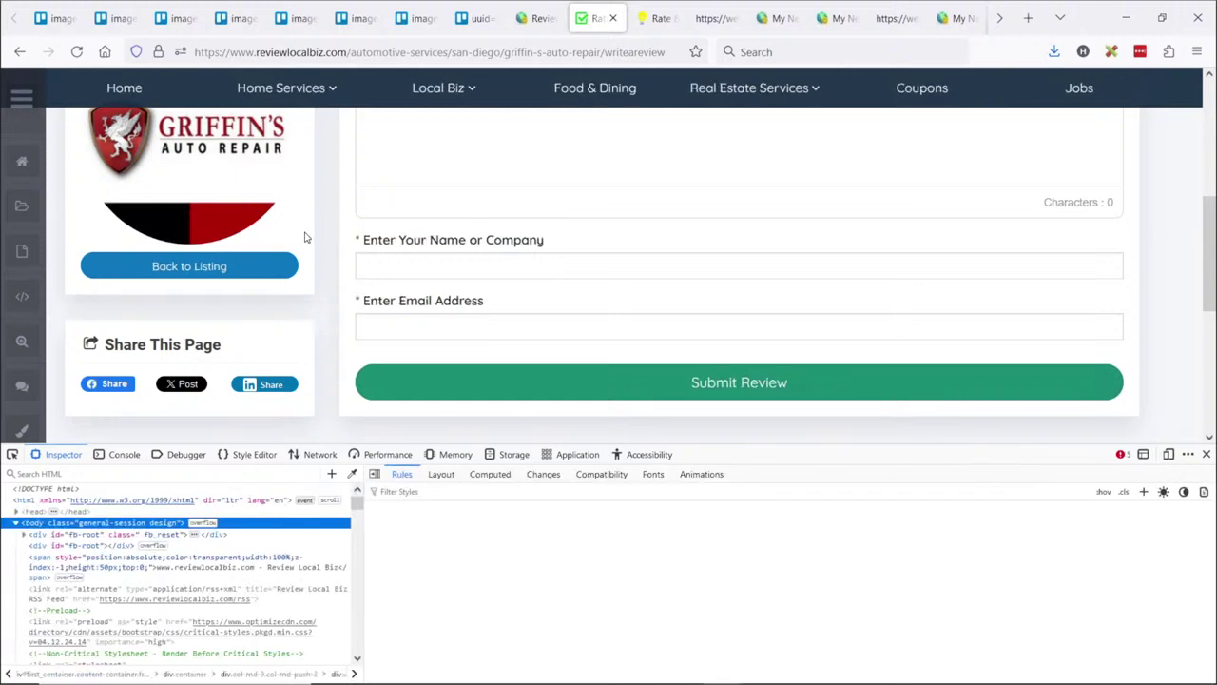
drag(256, 443, 257, 314)
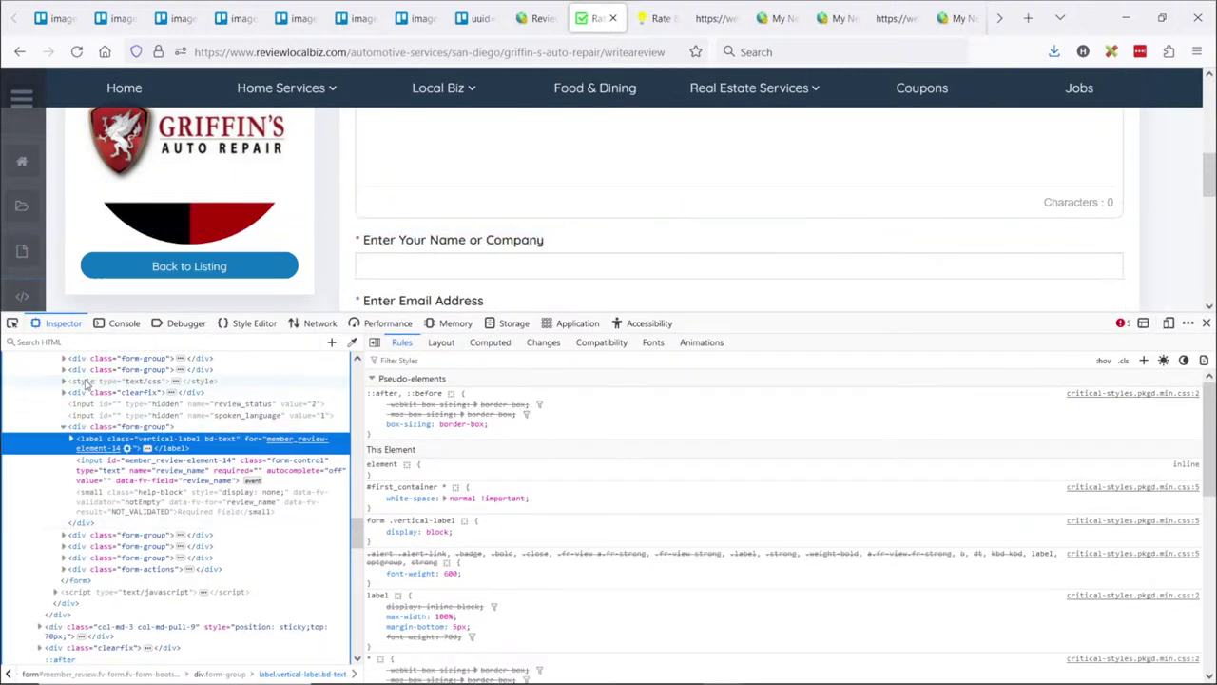
click(80, 427)
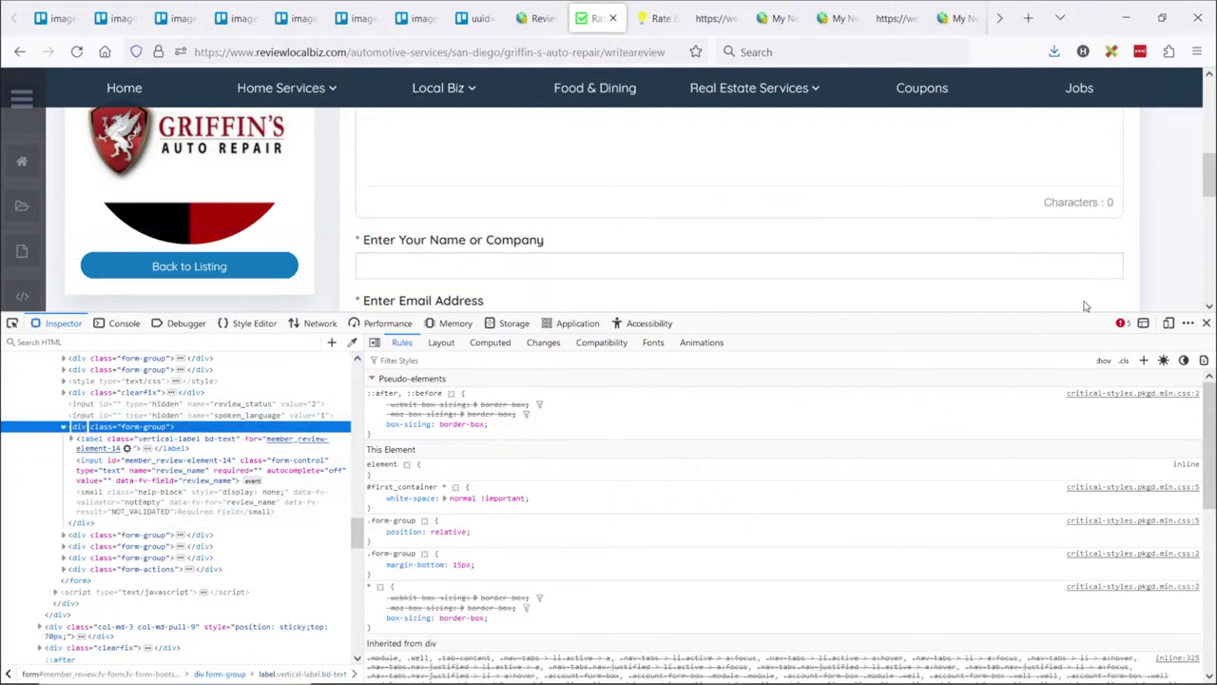
click(1206, 322)
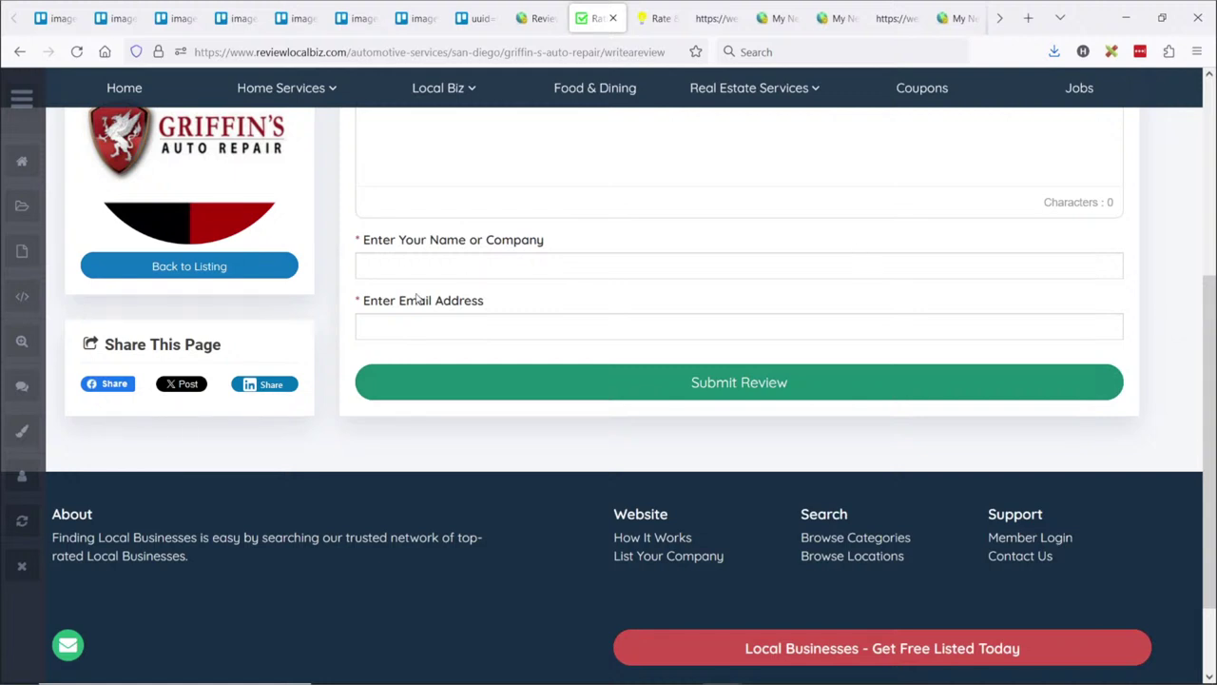
Return to the Review Local Biz admin and open the Widget Manager in a new tab
click(535, 18)
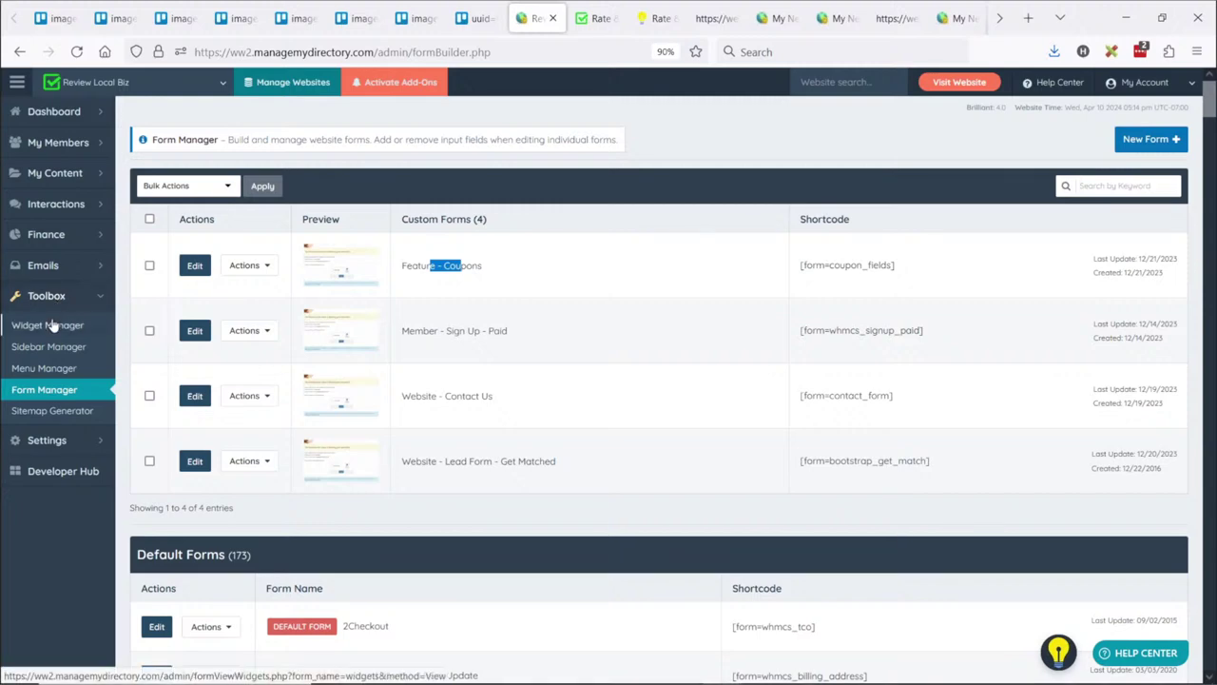
click(646, 327)
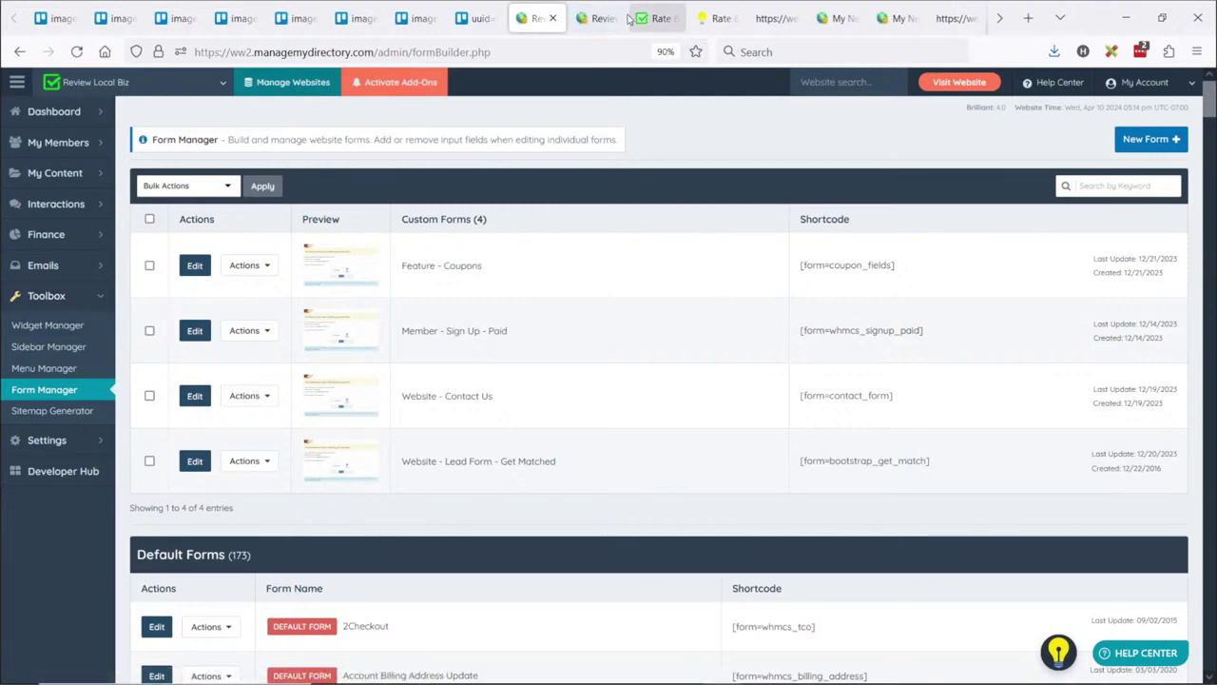
Look through the custom widgets listed in the Review Local Biz Widget Manager
click(599, 18)
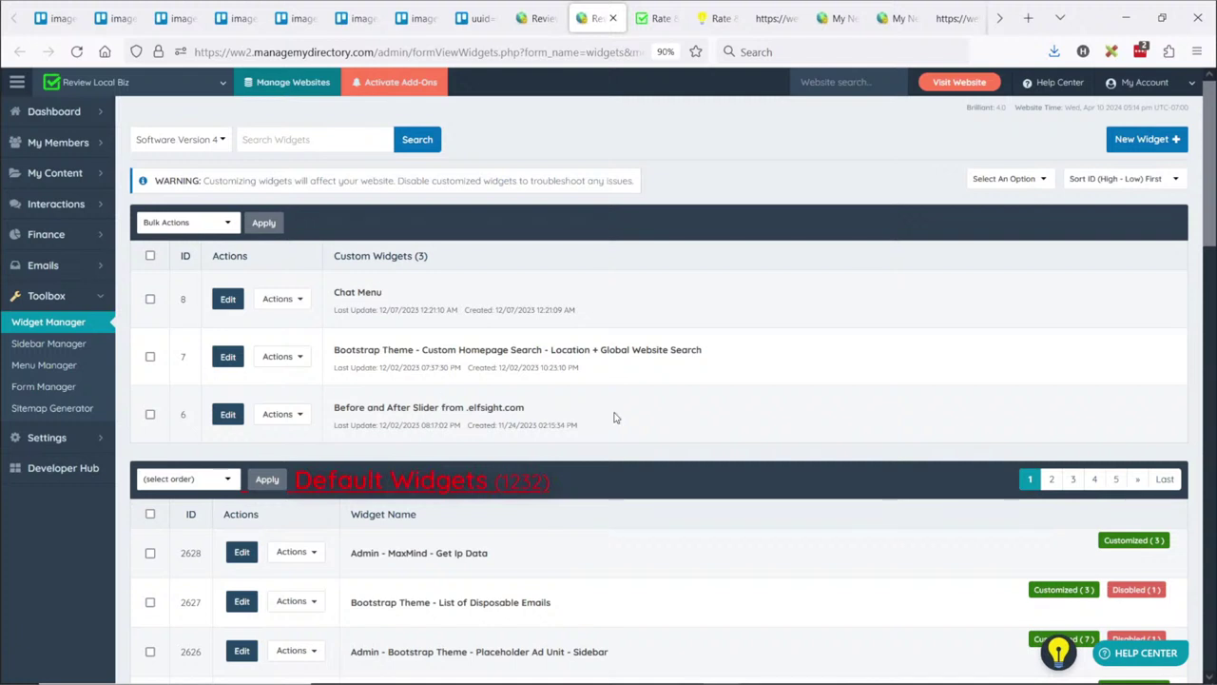
drag(616, 416, 424, 383)
click(436, 396)
drag(637, 441, 409, 303)
click(537, 18)
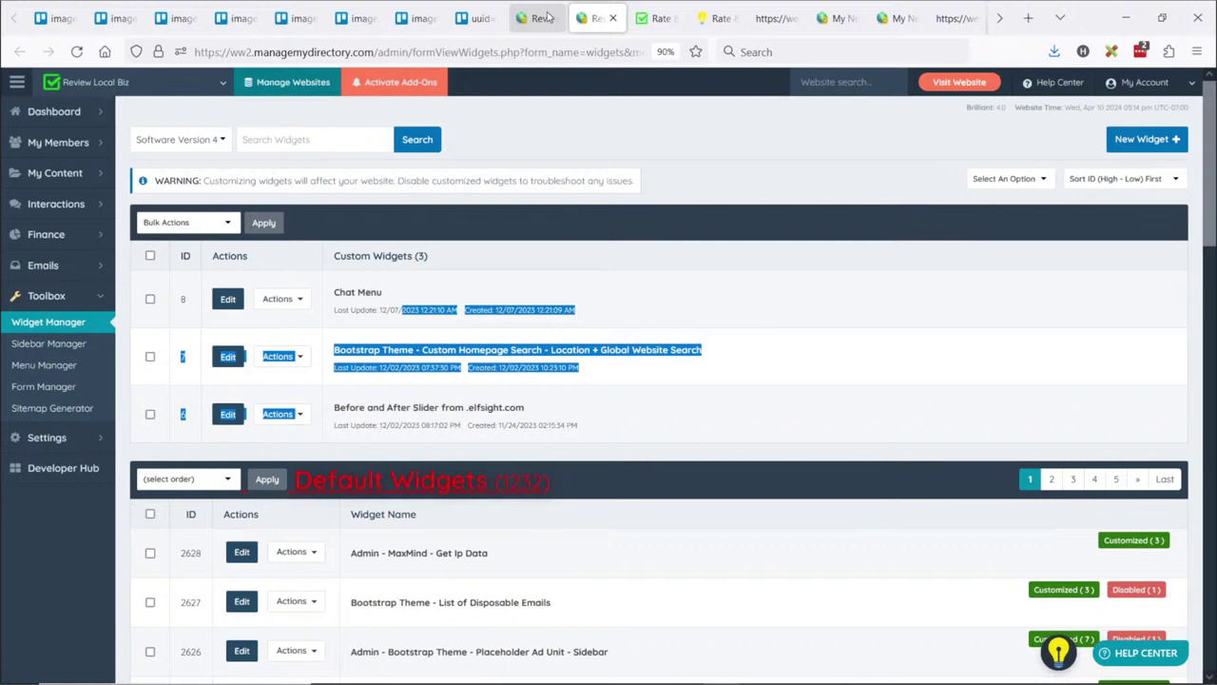
Display the widget labels on the Griffin's Auto Repair review form and examine which widgets surround the review fields
click(650, 18)
click(19, 97)
click(67, 344)
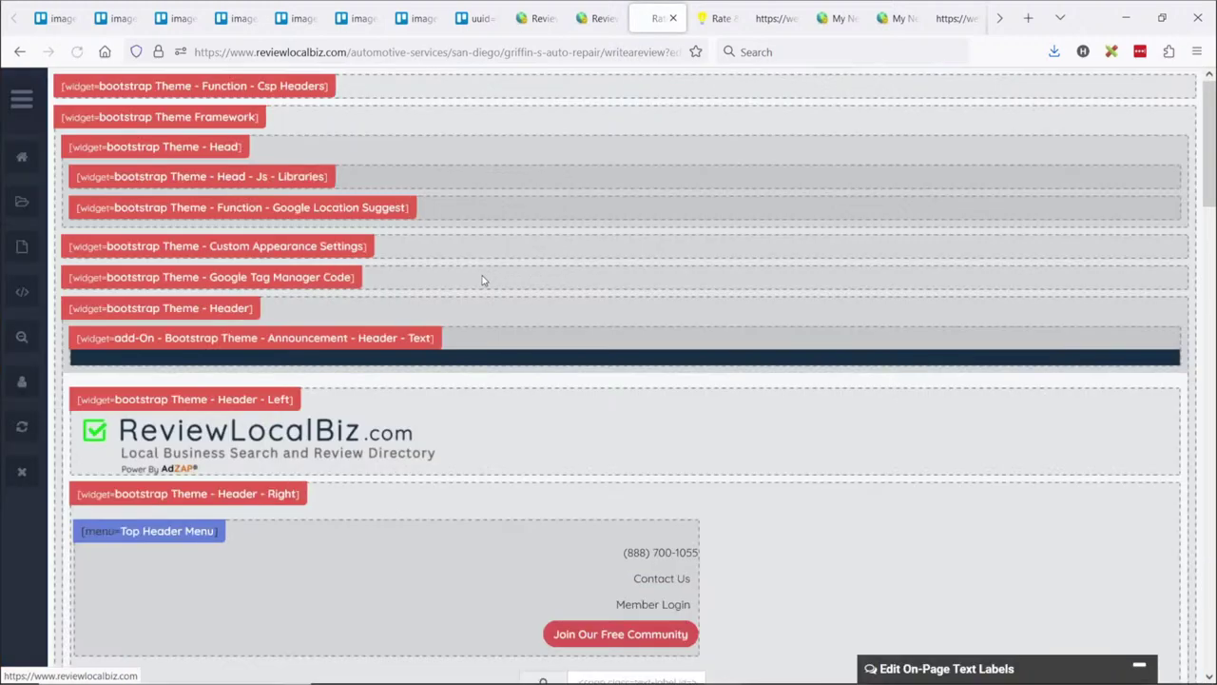
scroll(485, 228, down, 3)
scroll(472, 220, down, 6)
scroll(376, 346, up, 1)
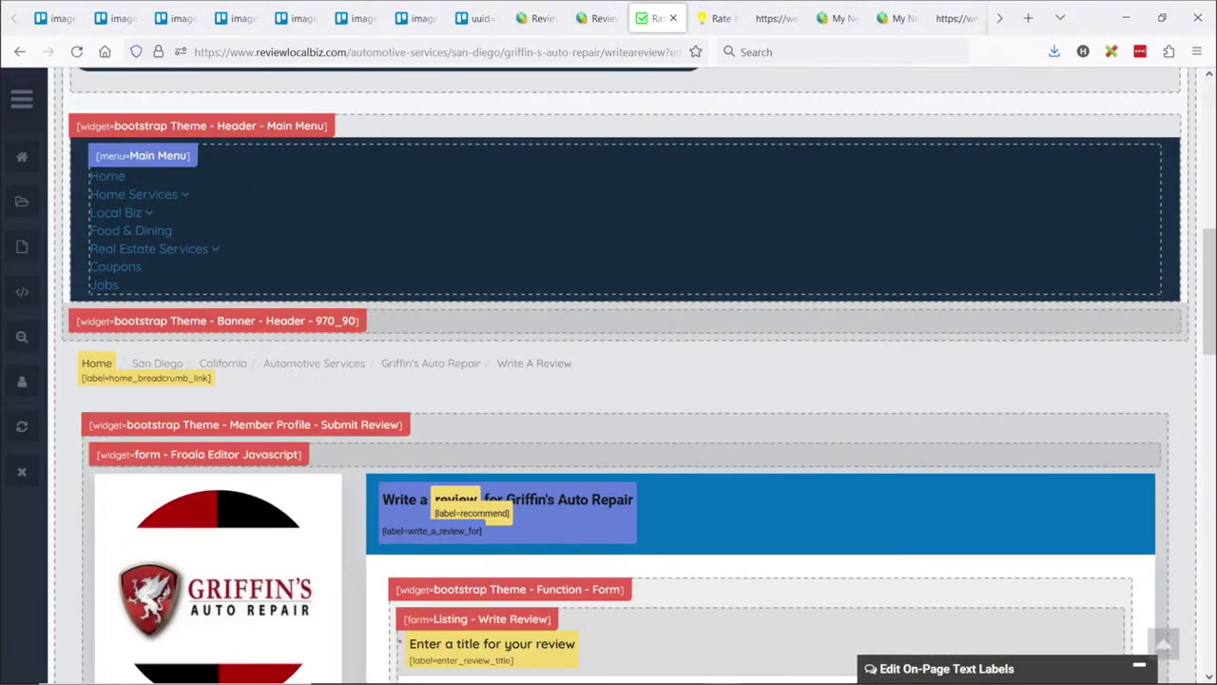
scroll(641, 396, down, 5)
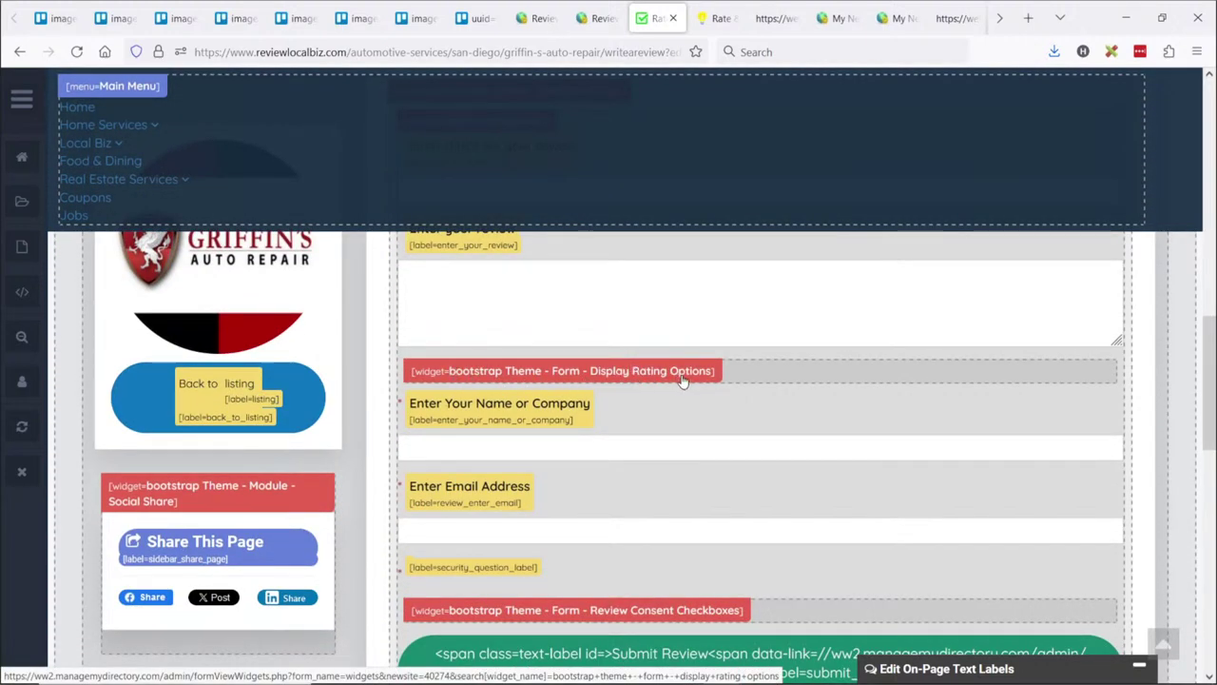
Return to the Review Local Biz admin and open its Membership Plans
click(537, 18)
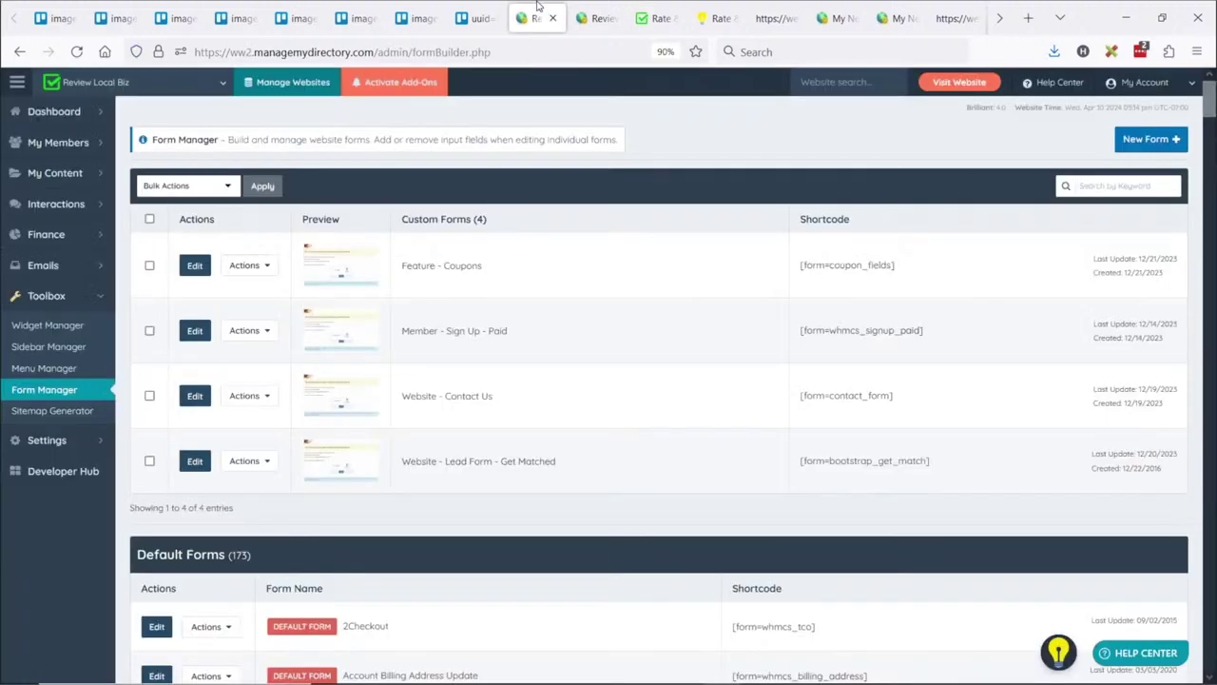
mouse_move(54, 255)
click(159, 236)
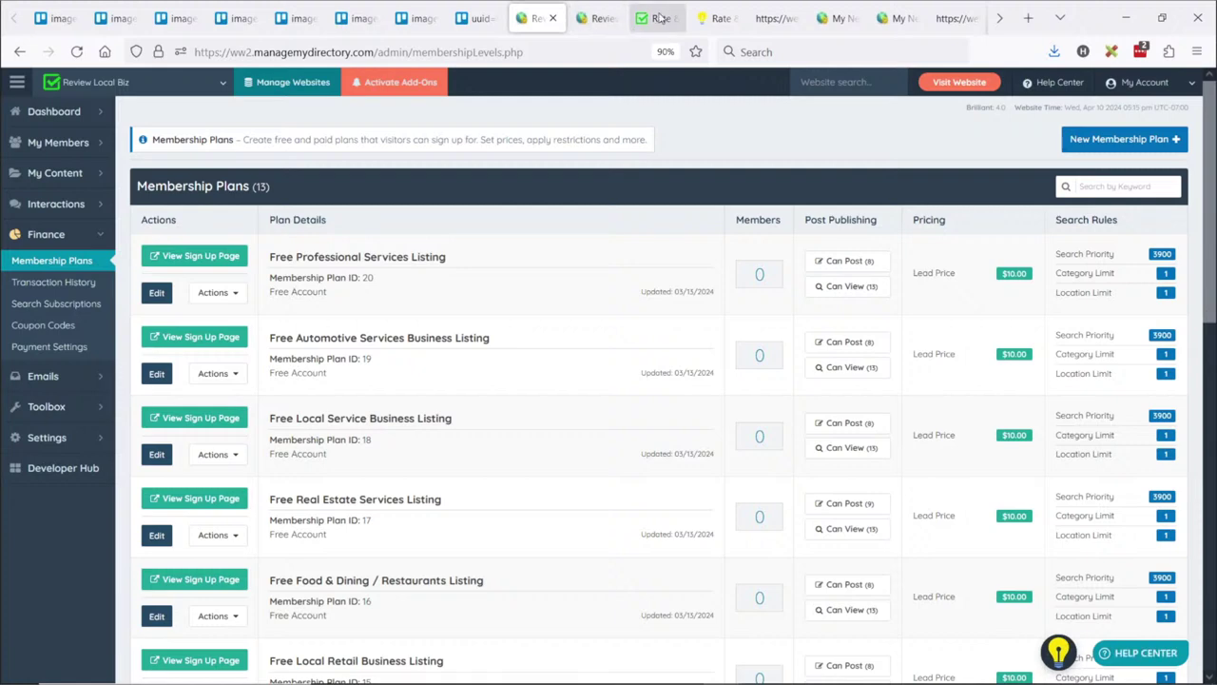
Hide the widget labels on the Griffin's Auto Repair review form and look over its fields again
click(656, 19)
click(22, 337)
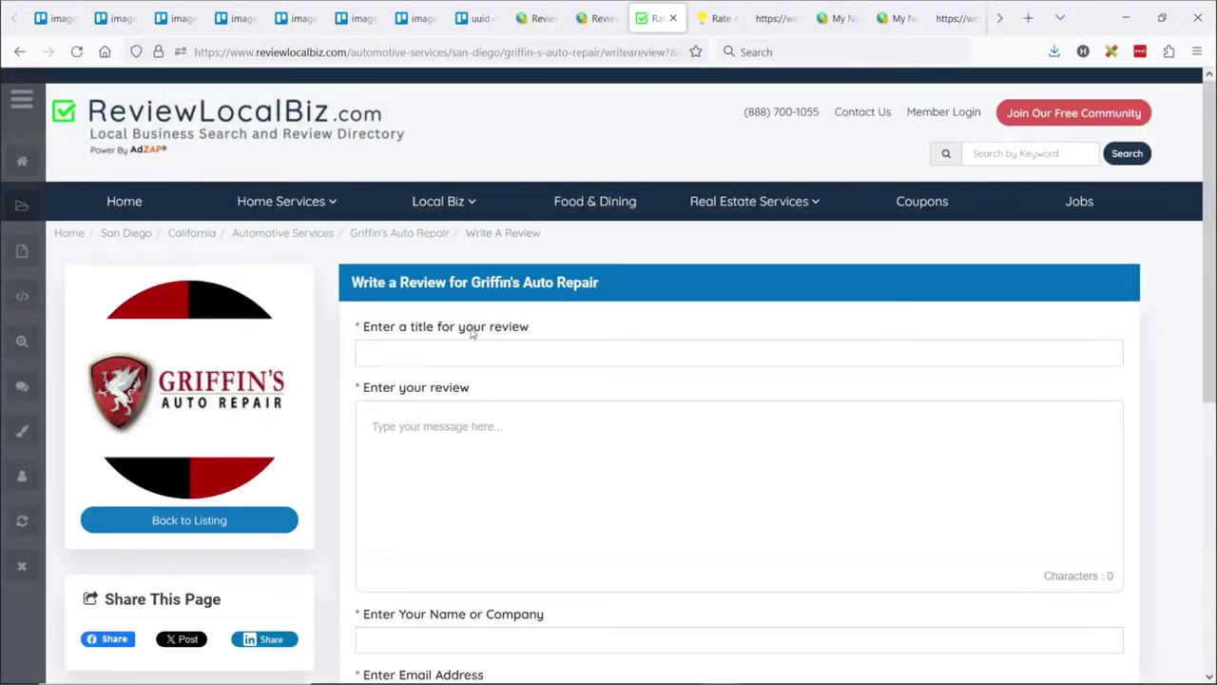
scroll(475, 328, down, 2)
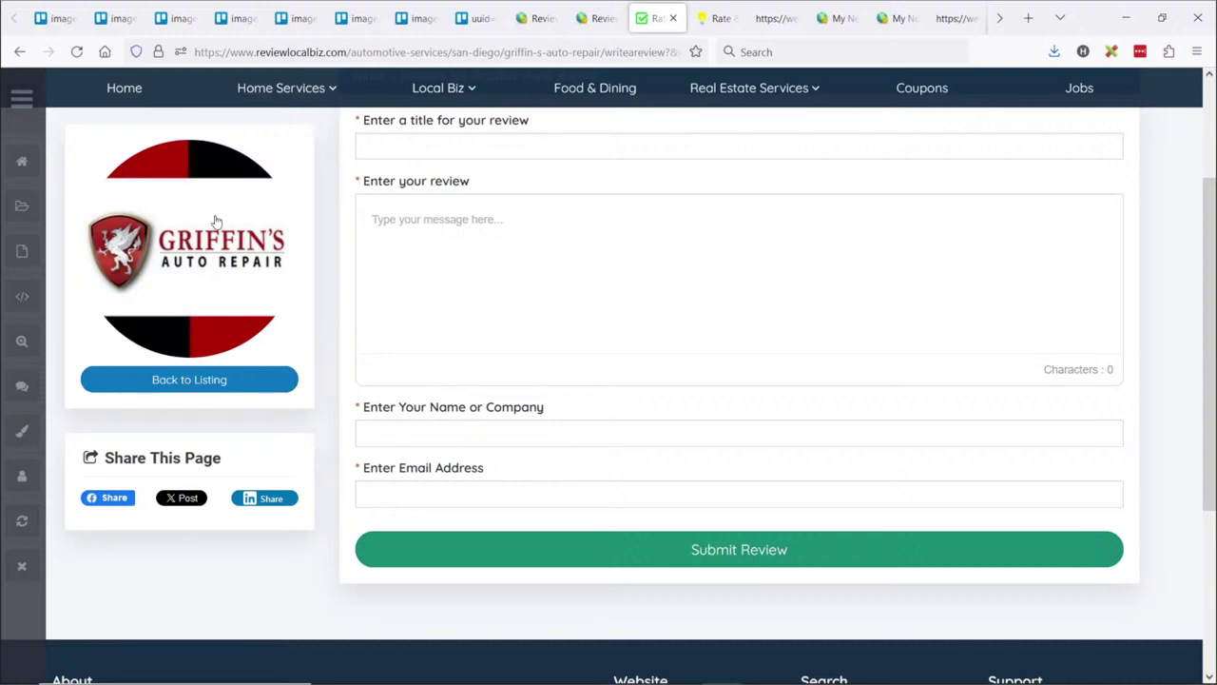
scroll(425, 199, up, 2)
click(599, 18)
click(538, 18)
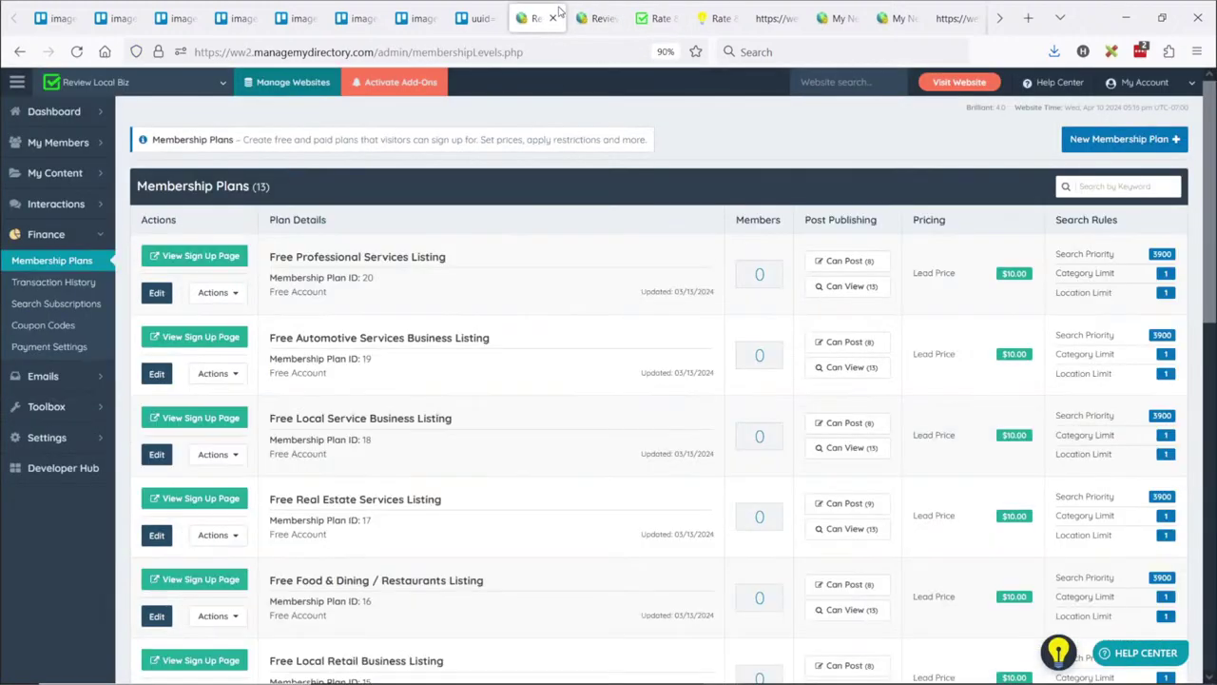
click(656, 19)
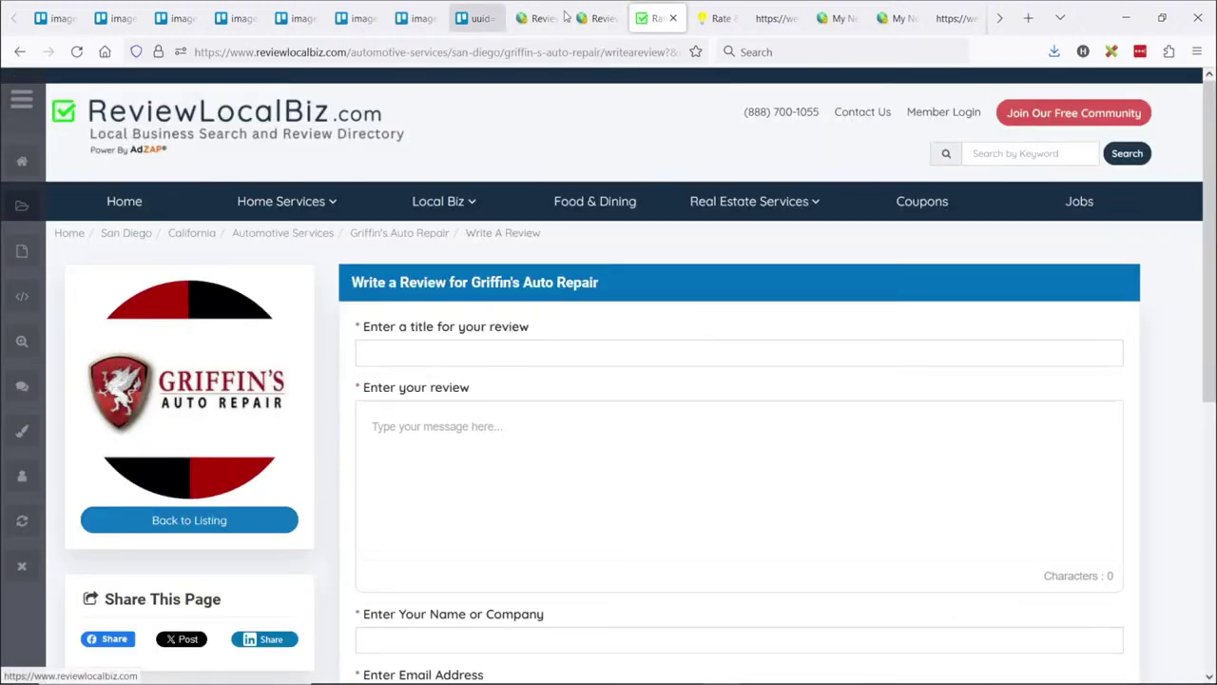
Open the member search in the Review Local Biz admin in place of the Widget Manager
click(570, 16)
mouse_move(58, 142)
click(155, 136)
Copy diego/griffin-s-auto-rep from the review form's URL and search the members for it
click(656, 18)
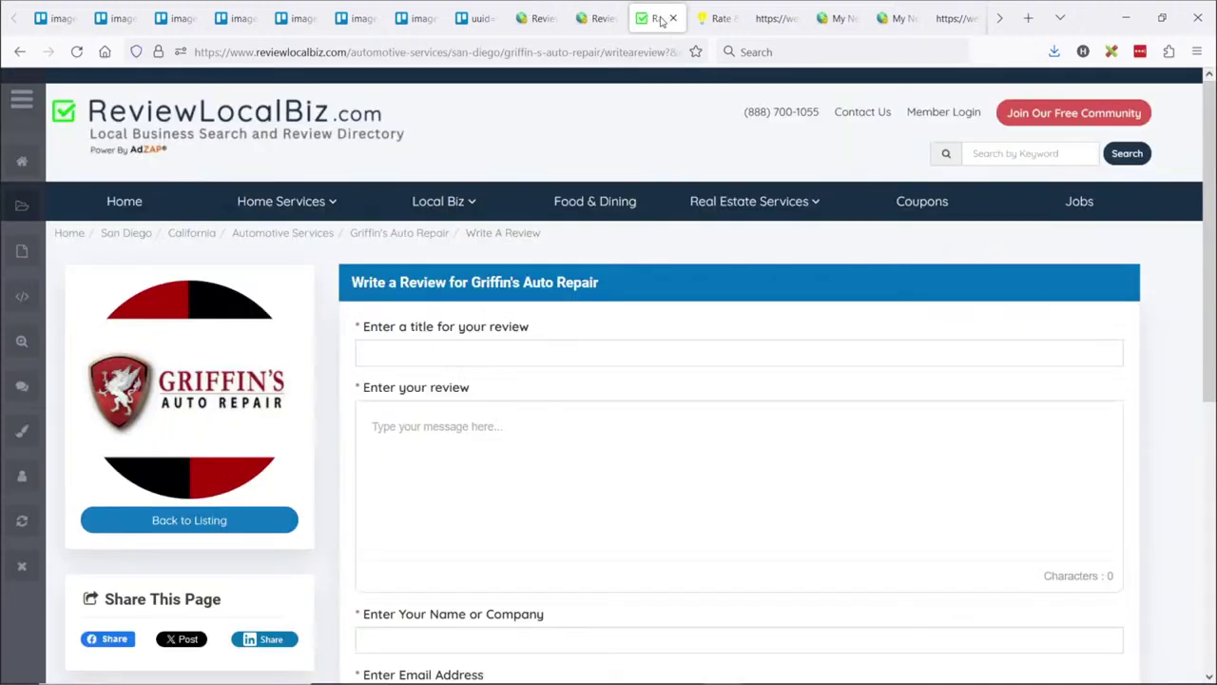
drag(625, 60, 688, 57)
drag(473, 53, 590, 52)
key(ctrl+c)
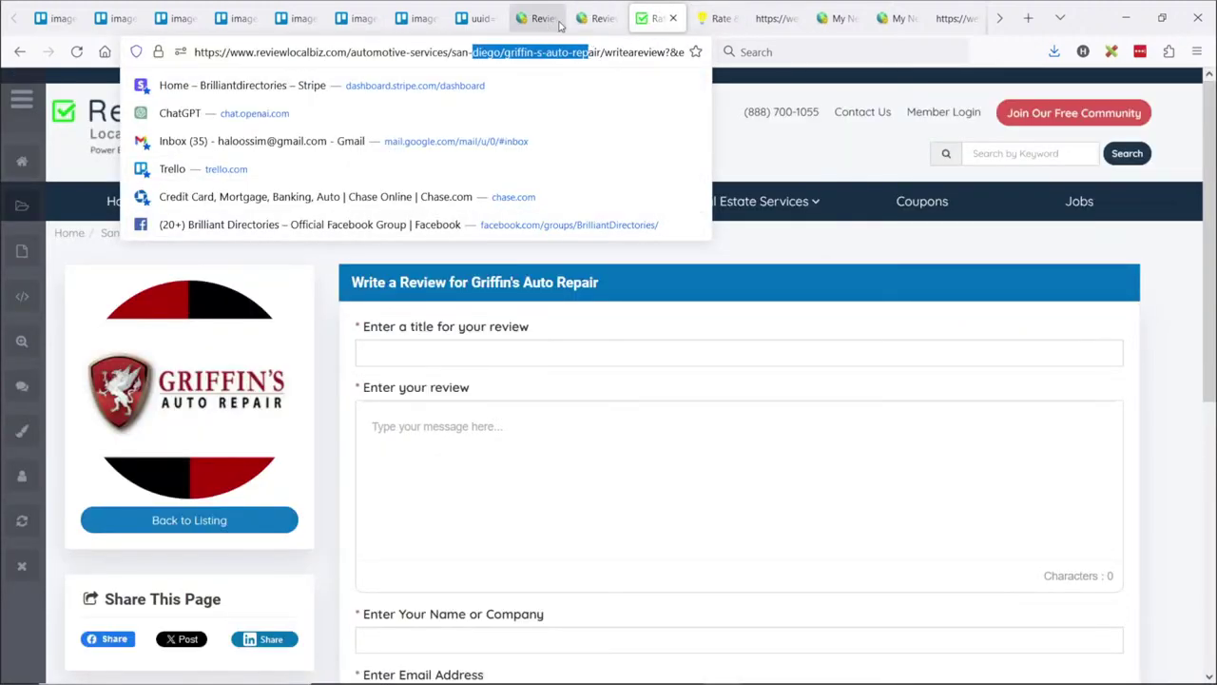
click(597, 18)
click(538, 19)
click(592, 16)
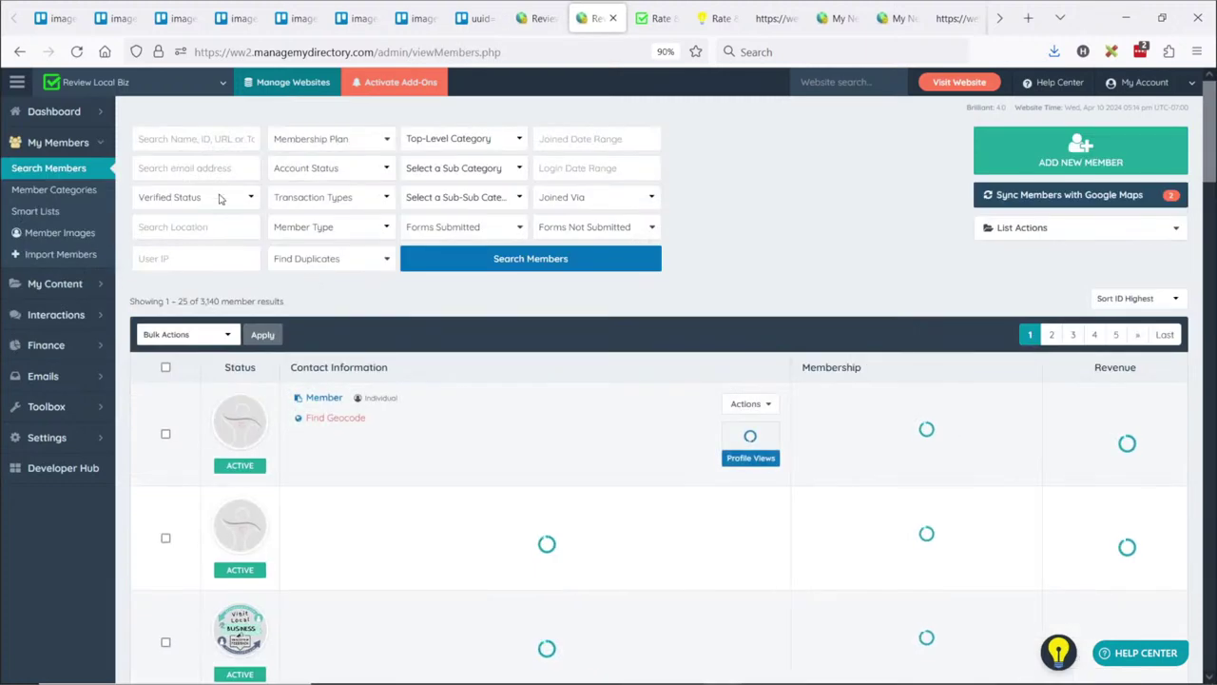
click(195, 139)
key(ctrl+v)
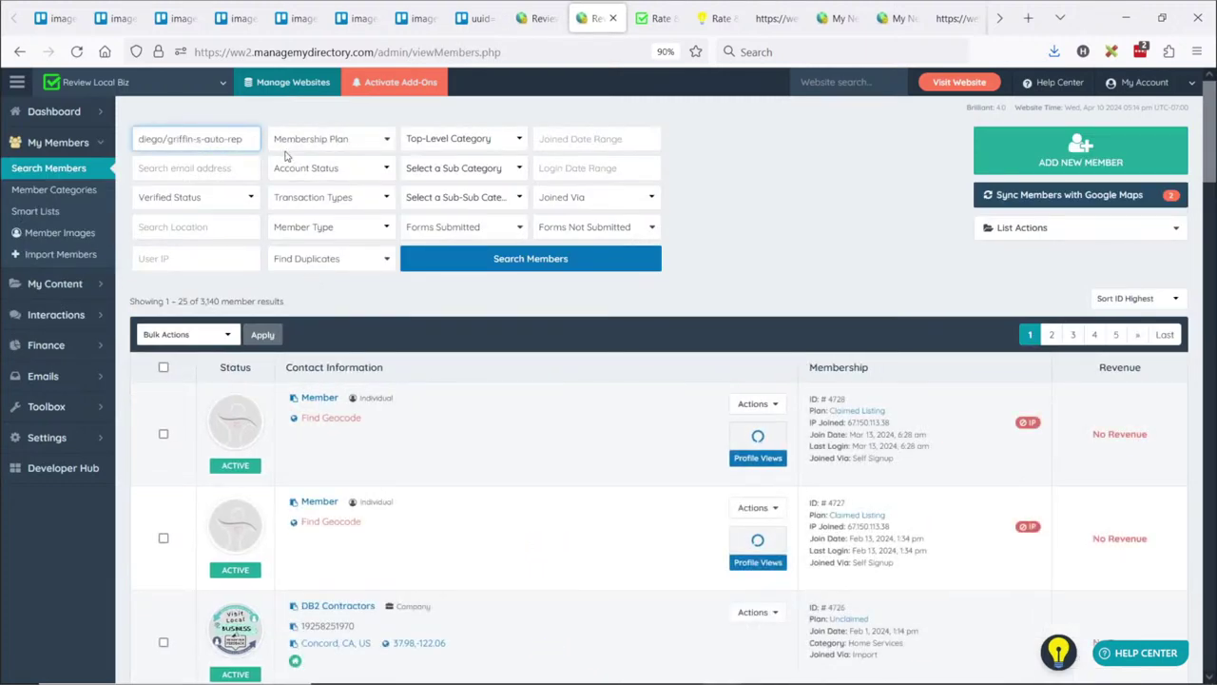
key(Return)
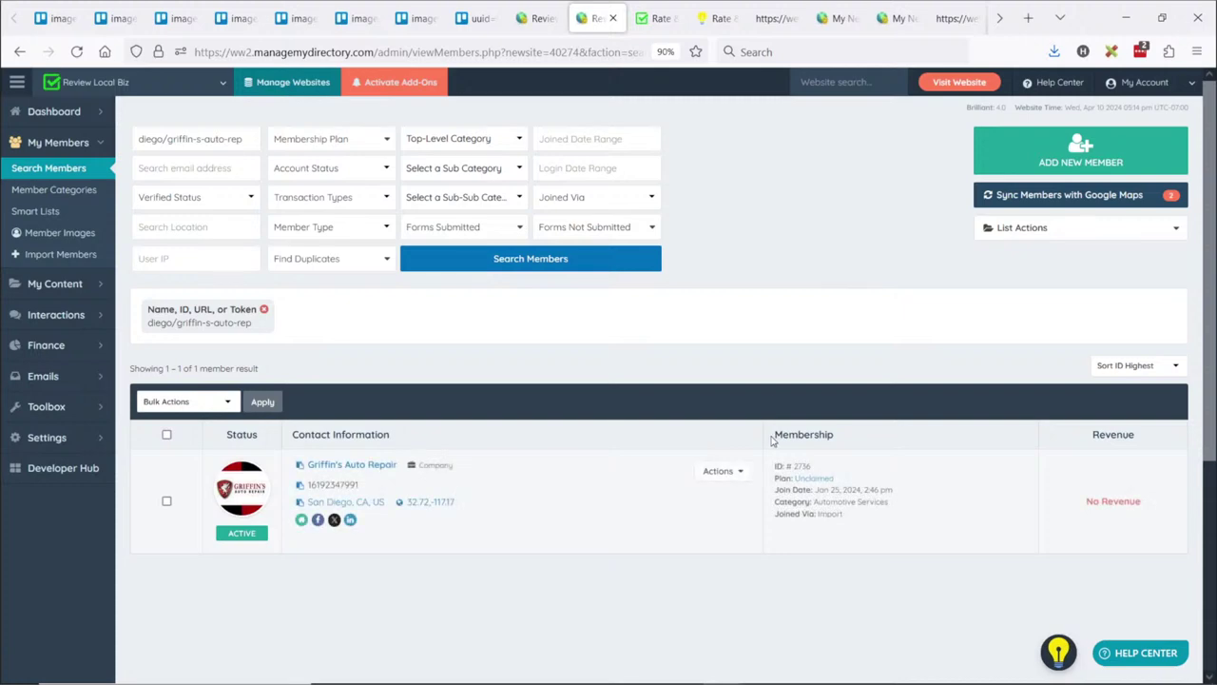
Open the member's Unclaimed membership plan, filter its settings by review, turn off Hide Reviews Star Rating Options and save
click(815, 481)
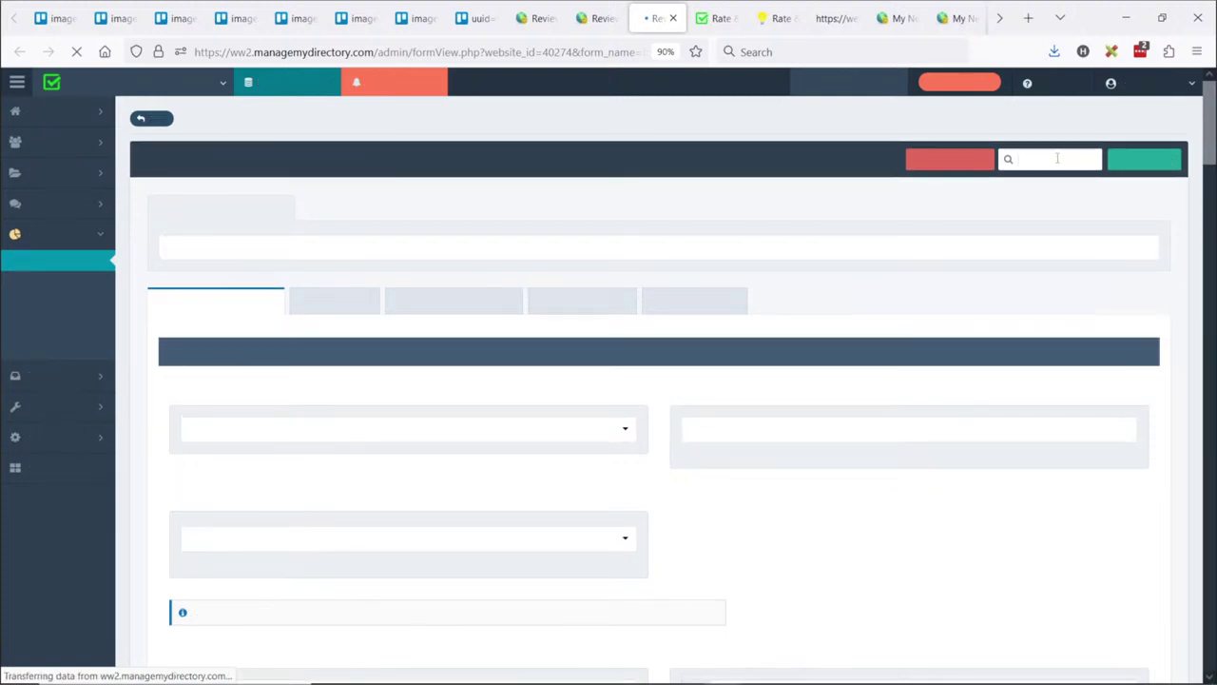
click(1057, 159)
text(review)
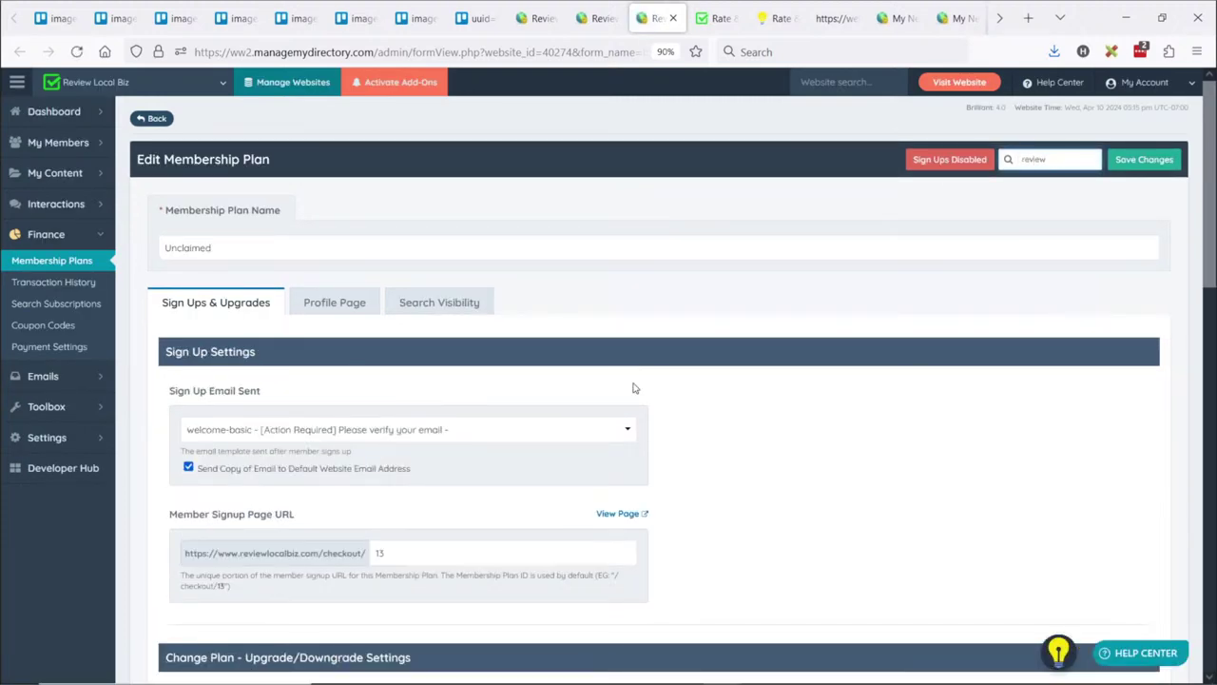
click(343, 306)
scroll(380, 314, down, 3)
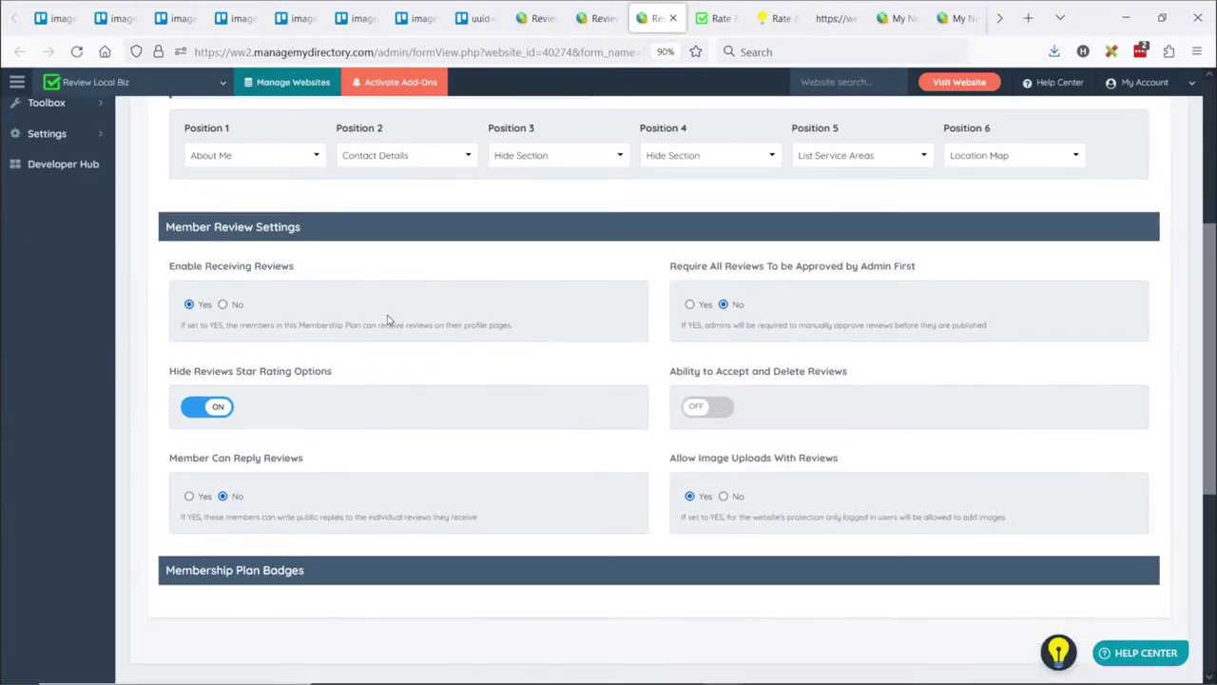
click(216, 409)
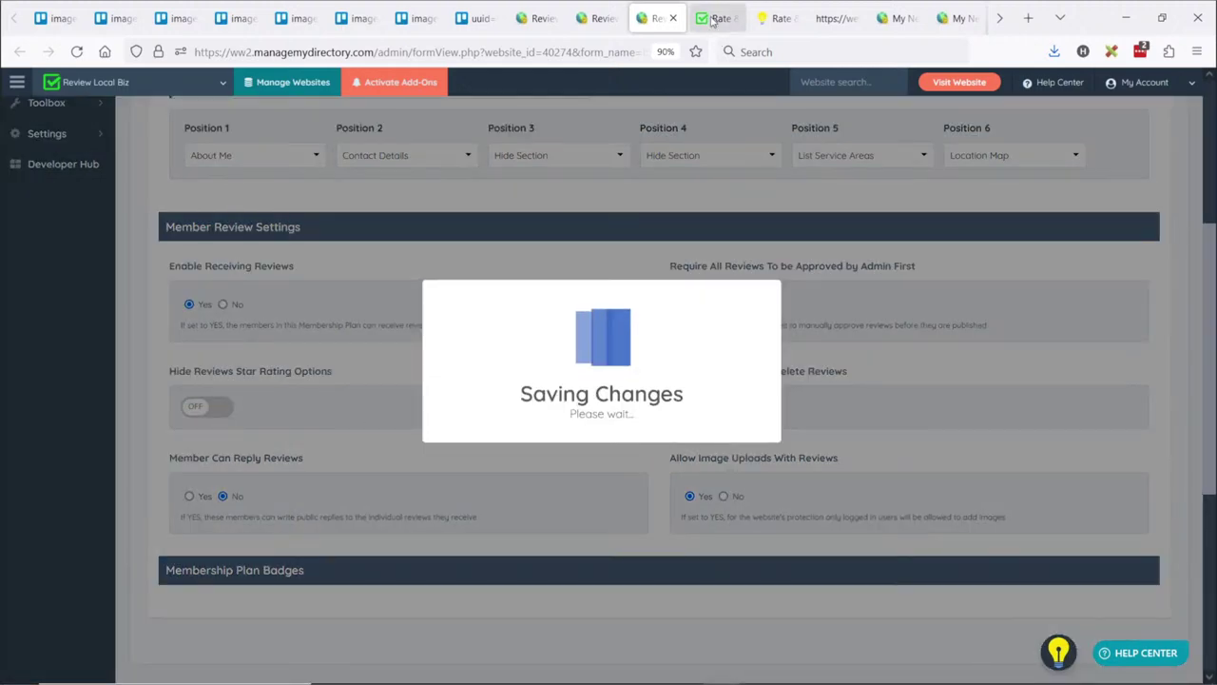
Check the star rating criteria on the Griffin's Auto Repair review form and give a two-star Overall Rating as a test
click(718, 18)
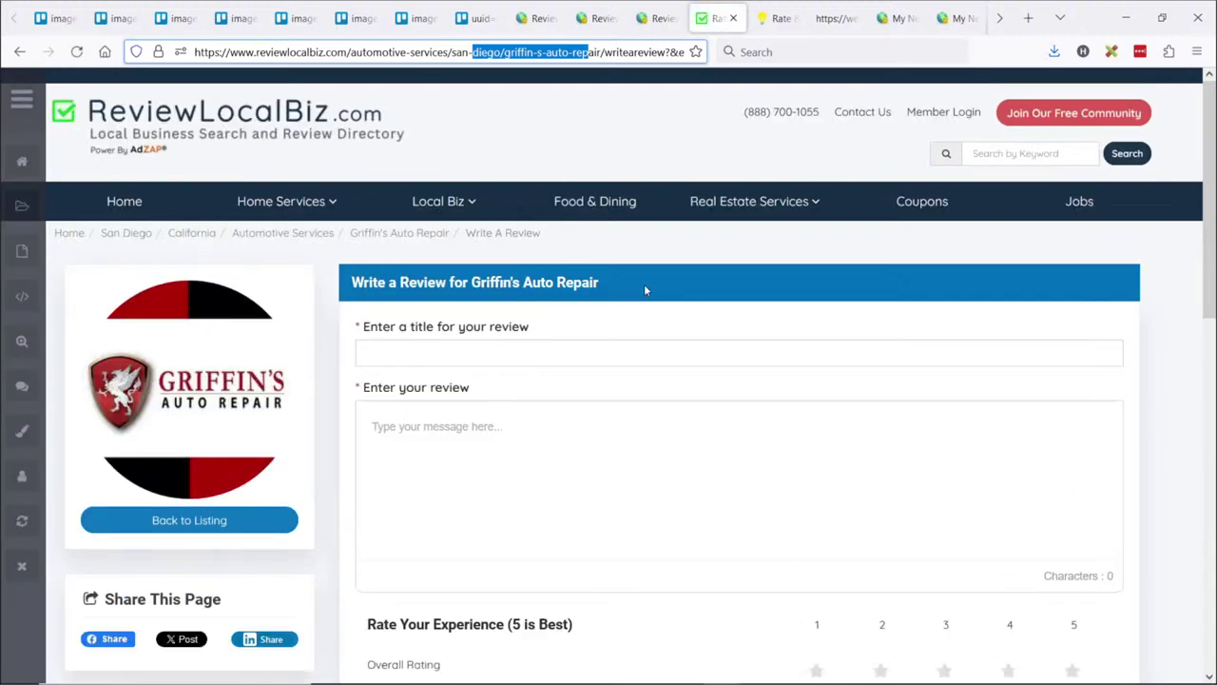
scroll(666, 285, down, 5)
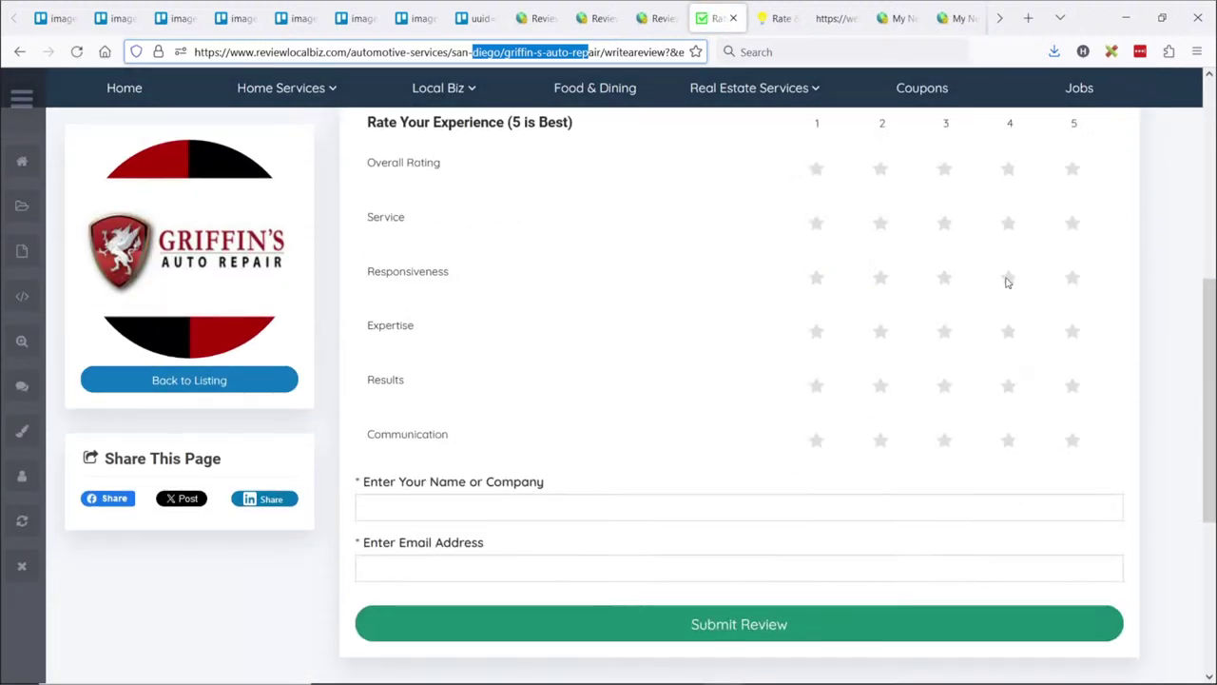
scroll(1020, 371, up, 2)
click(880, 337)
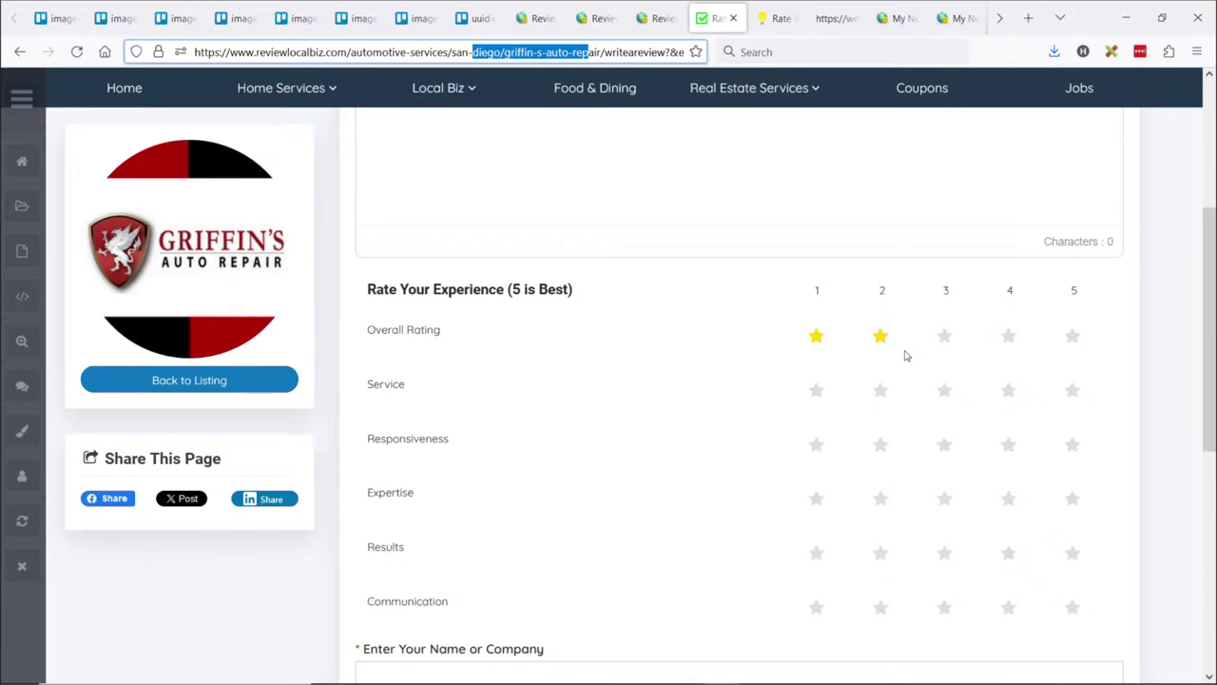
Review the Hide Reviews Star Rating Options setting on the Unclaimed plan's Profile Page settings, and switch to the presentation
click(666, 23)
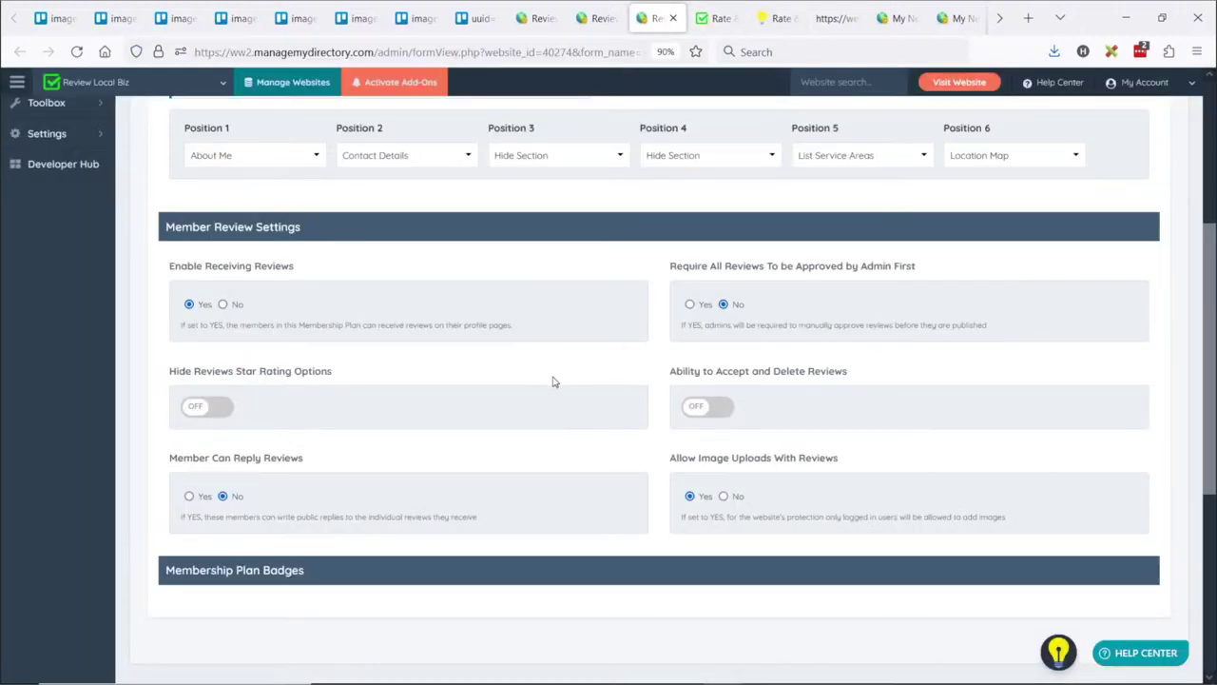
scroll(553, 381, up, 3)
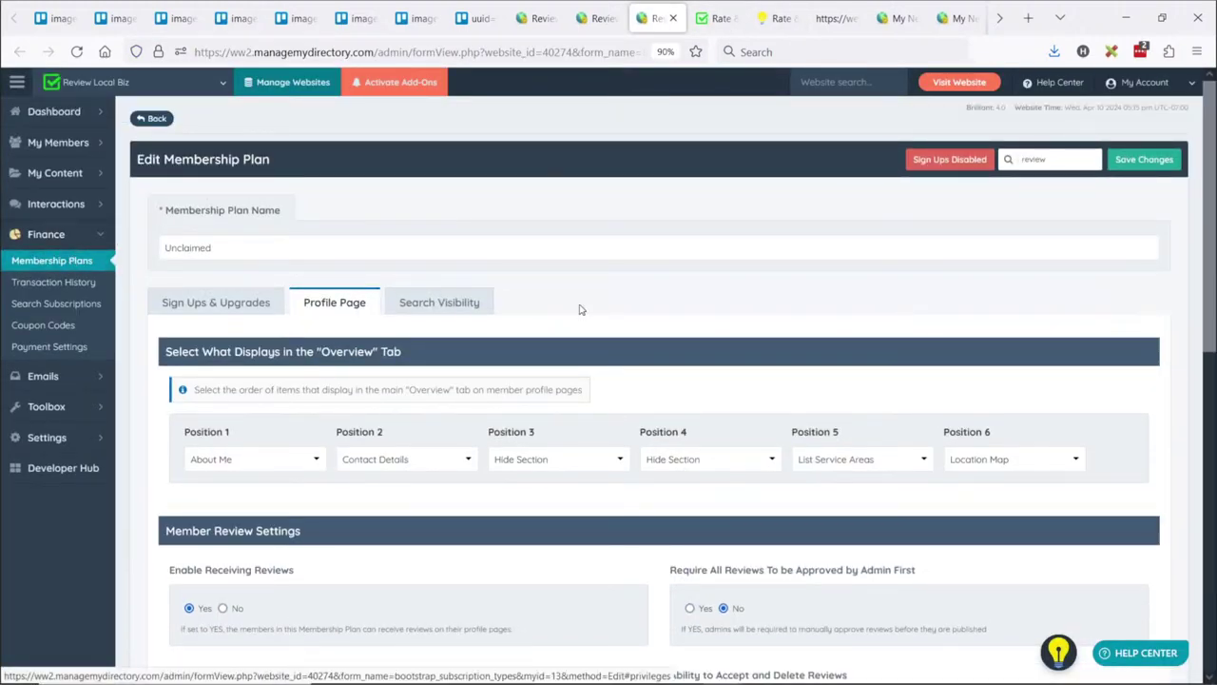
scroll(578, 307, down, 5)
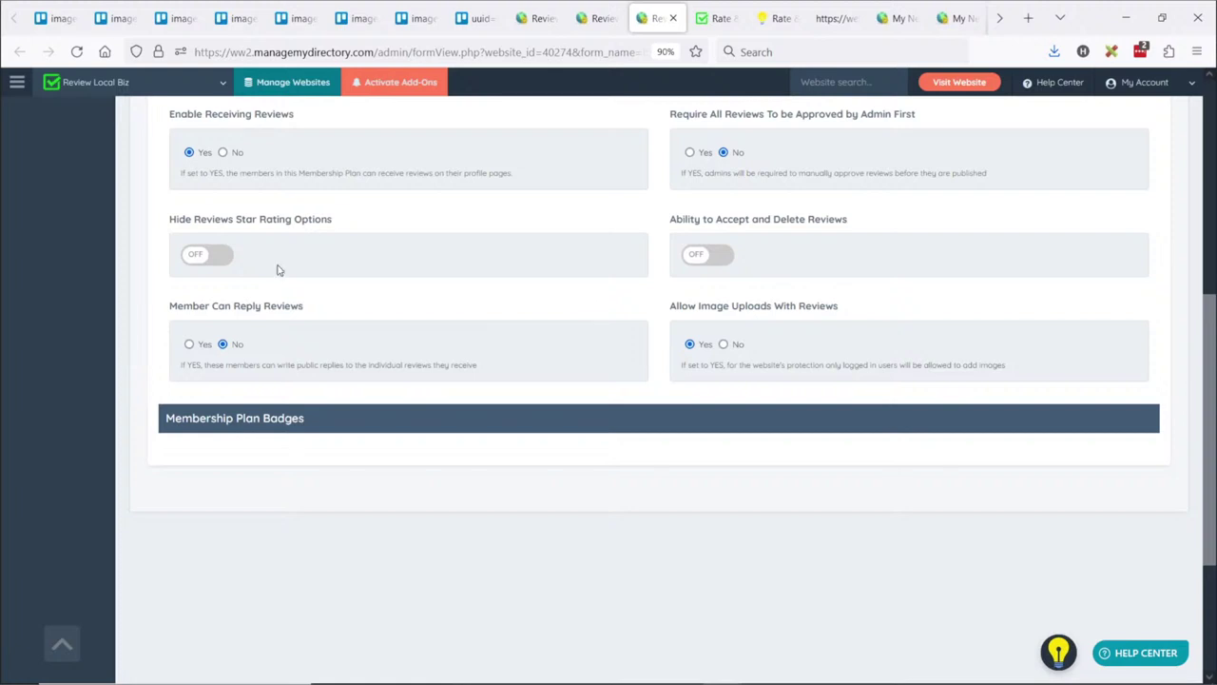
scroll(255, 296, up, 3)
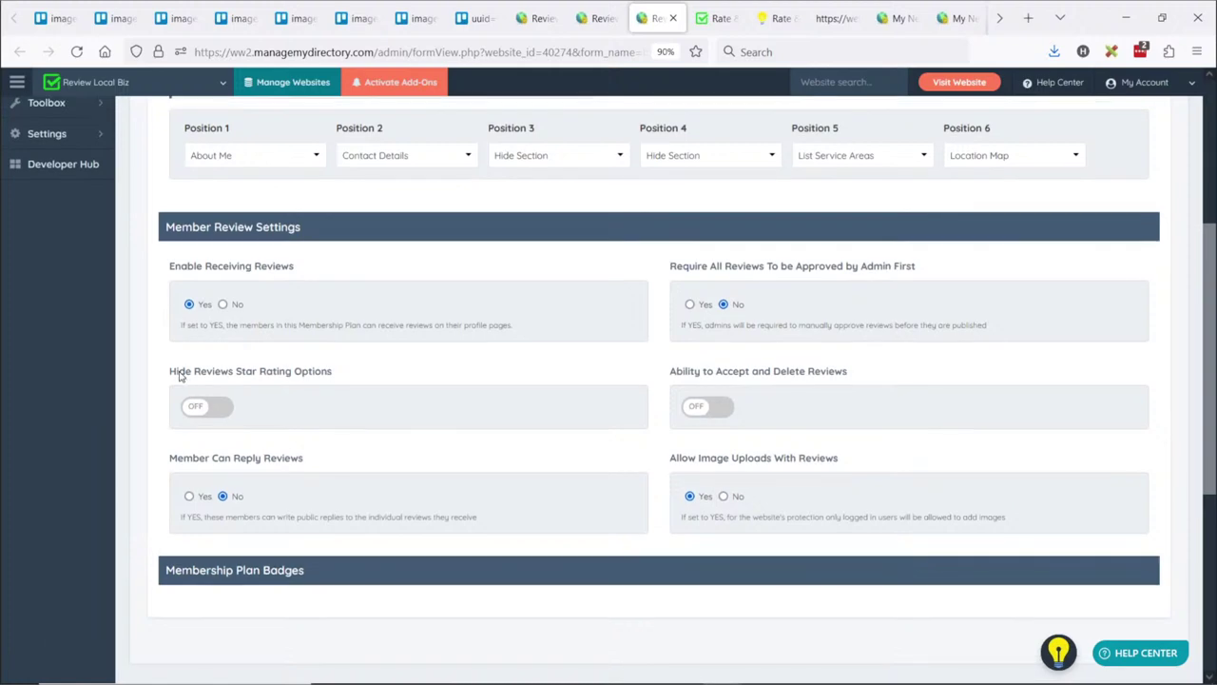
scroll(338, 376, up, 4)
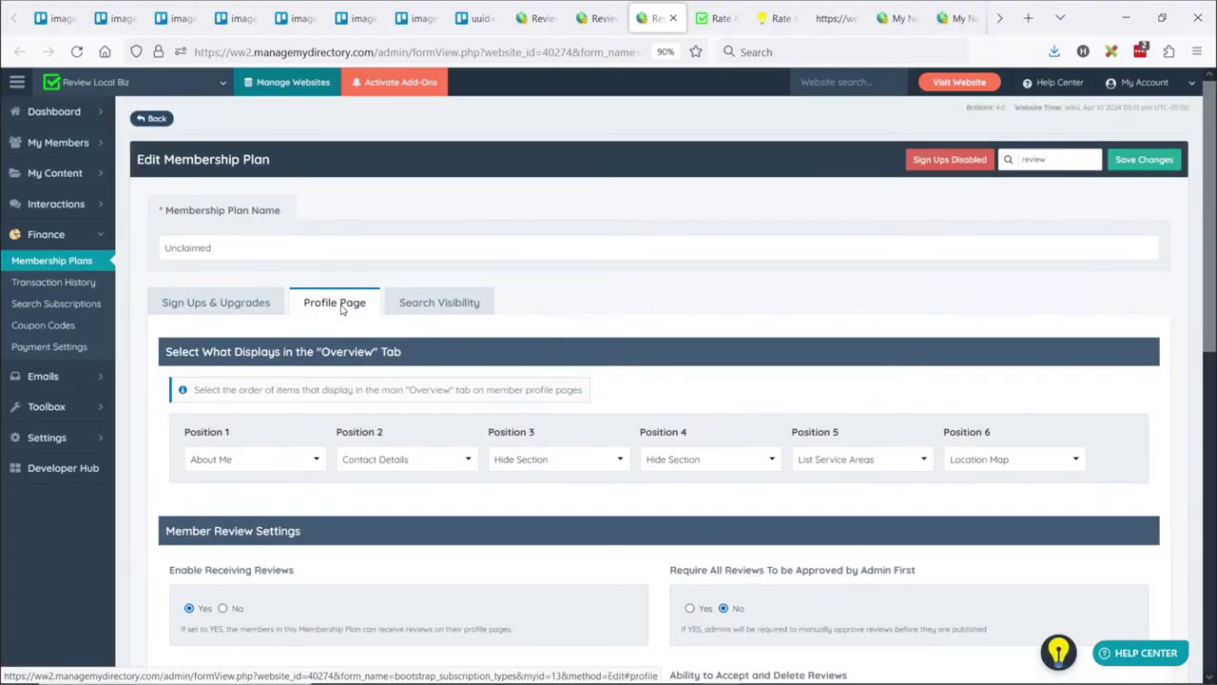
scroll(371, 306, down, 5)
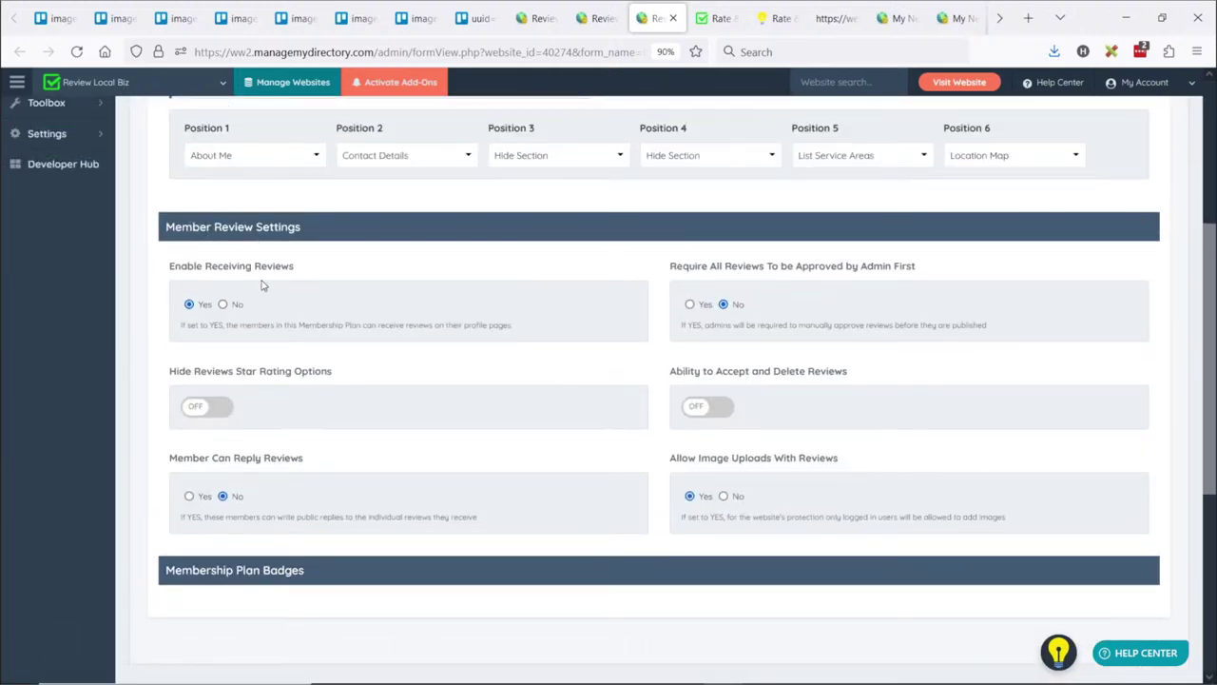
drag(169, 374, 343, 380)
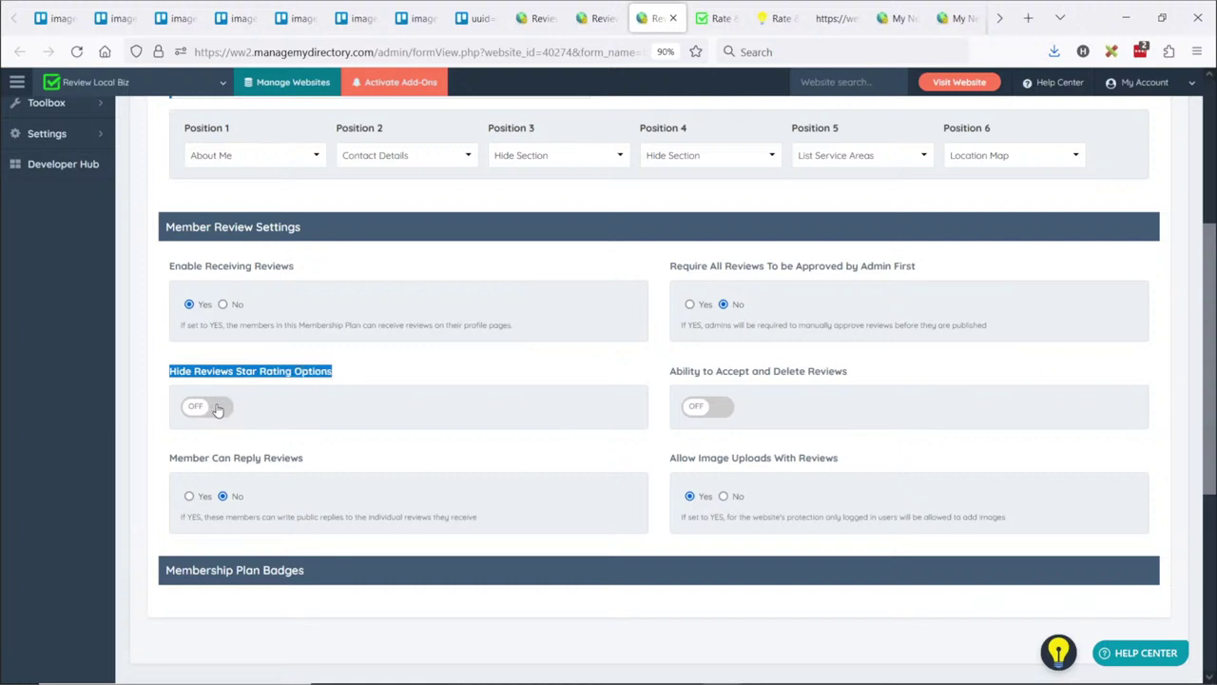
click(374, 391)
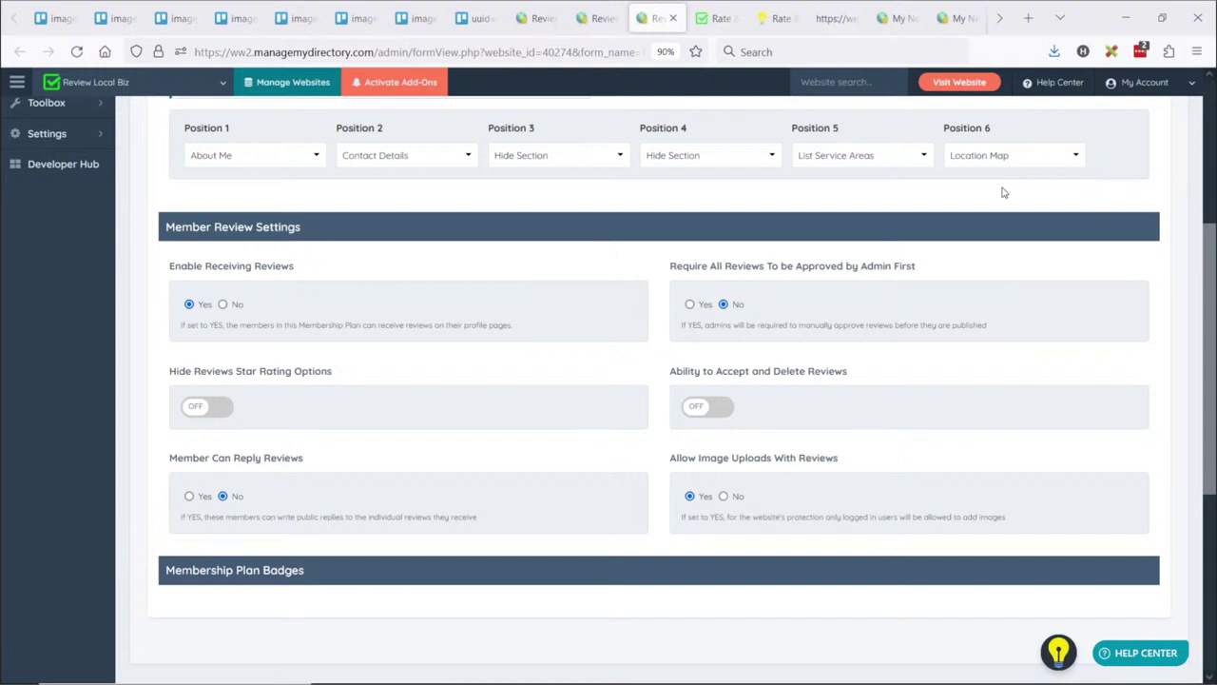
key(alt+Tab)
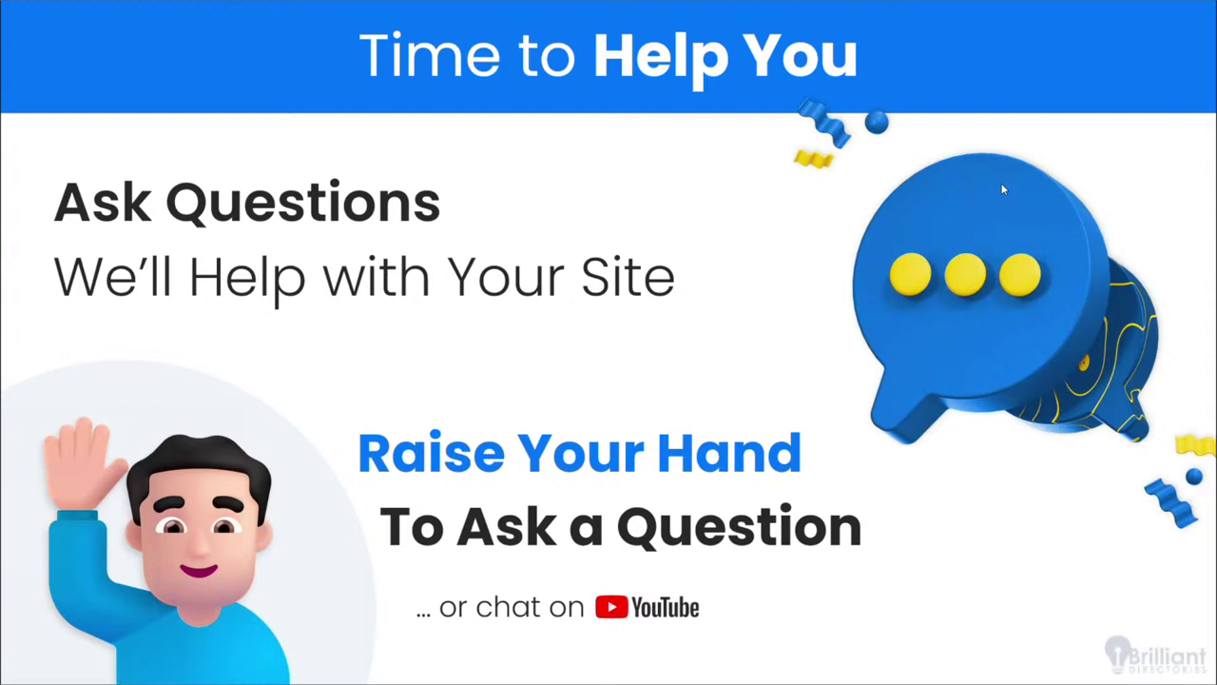
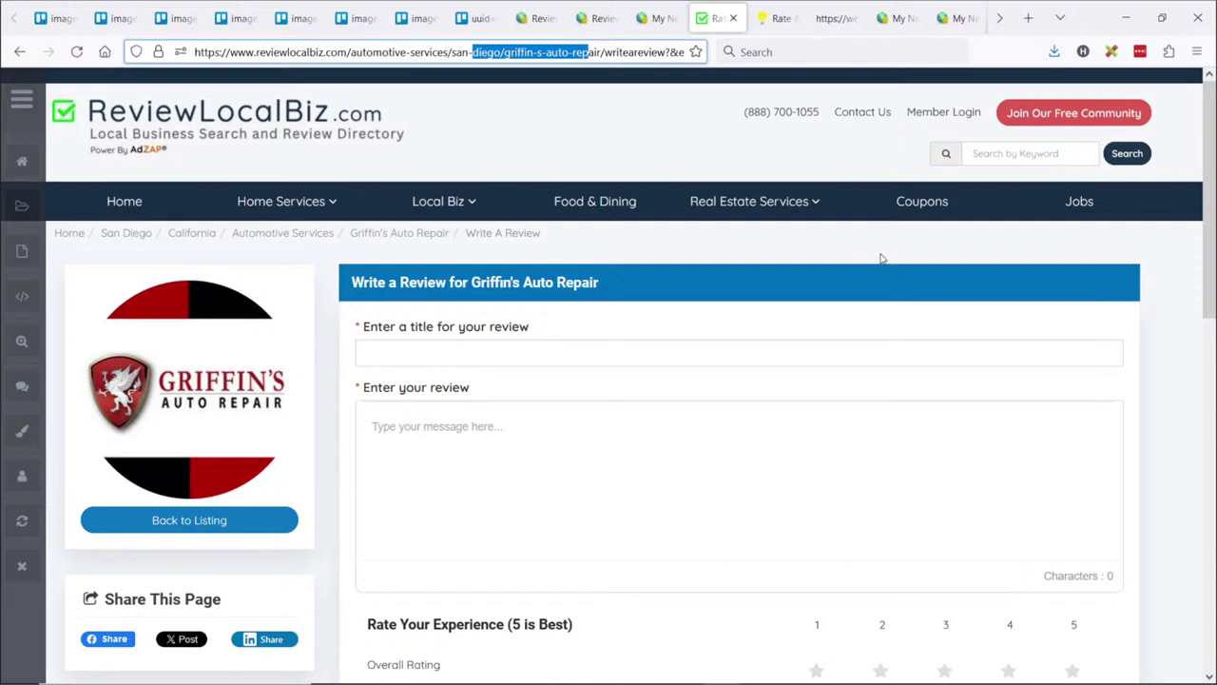
Load brilliantdirectories.com in place of the Griffin's Auto Repair review form
click(428, 51)
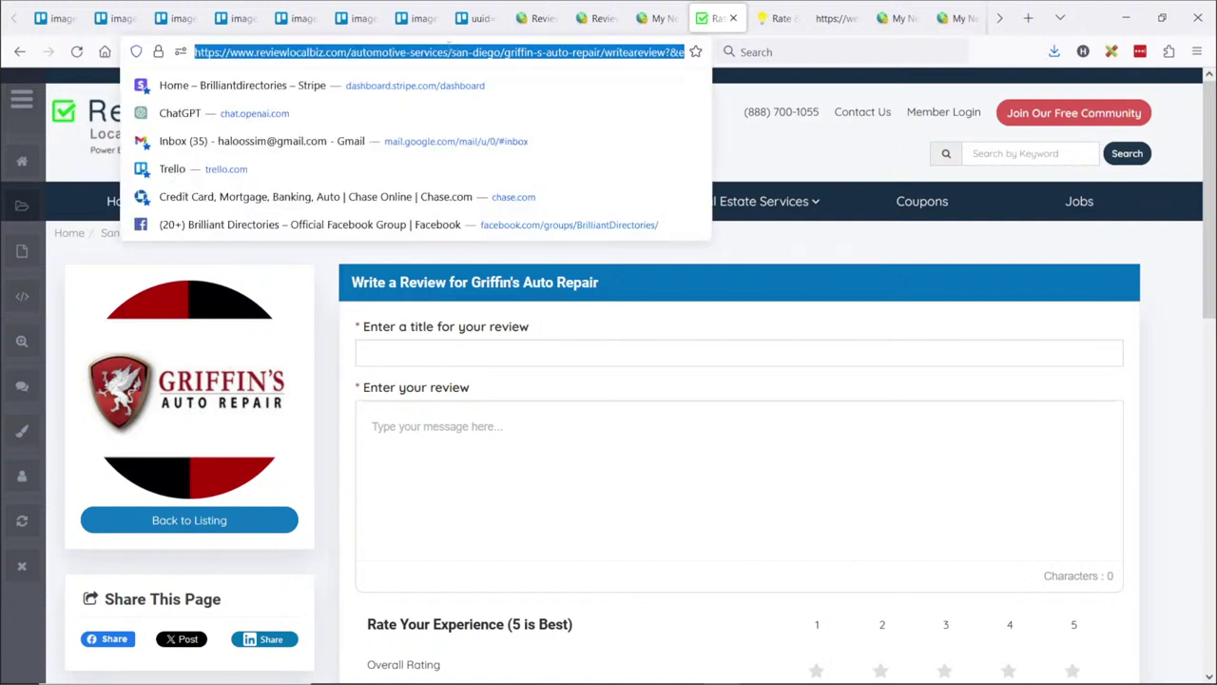
text(brilliantdirectories.com)
key(Return)
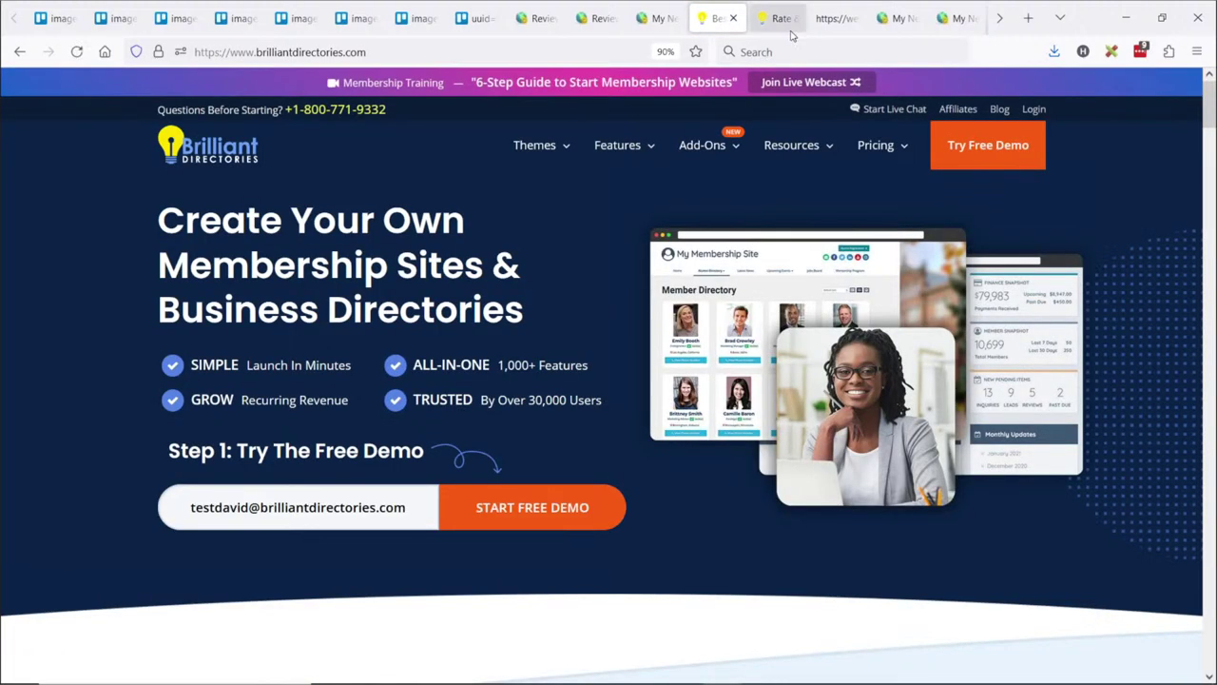
Run a blank member search from the Angelini Osteria review page and open Sample Member 1's profile to check its reviews
click(780, 18)
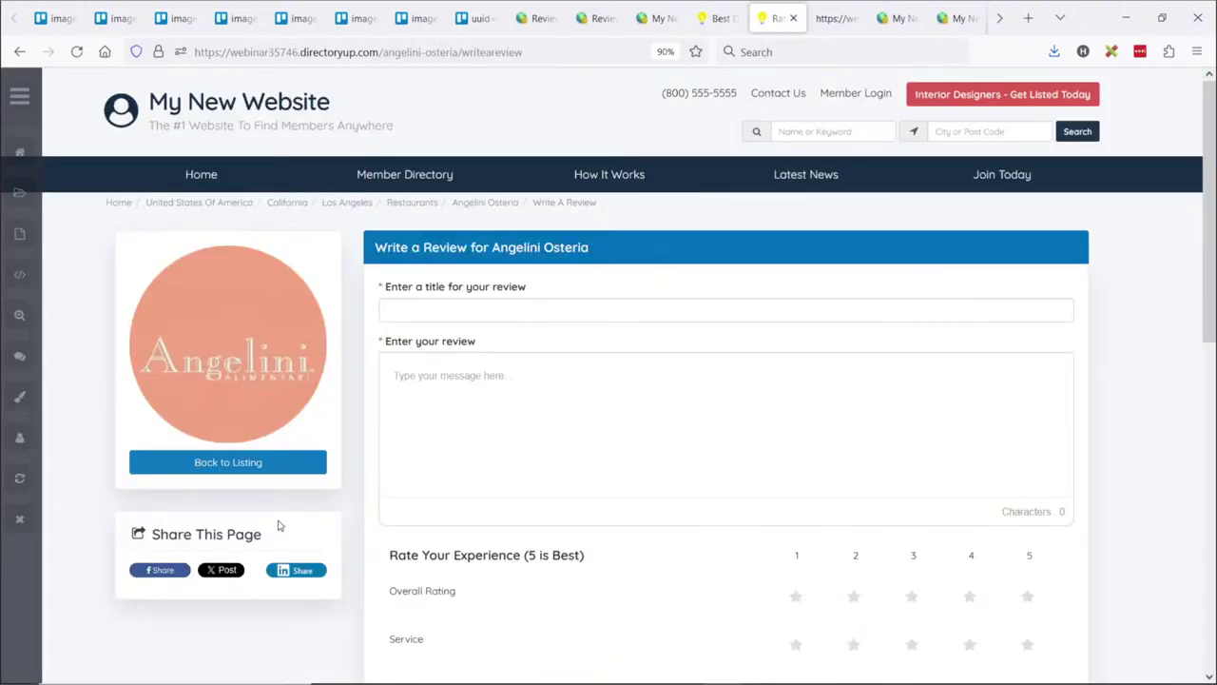
click(262, 468)
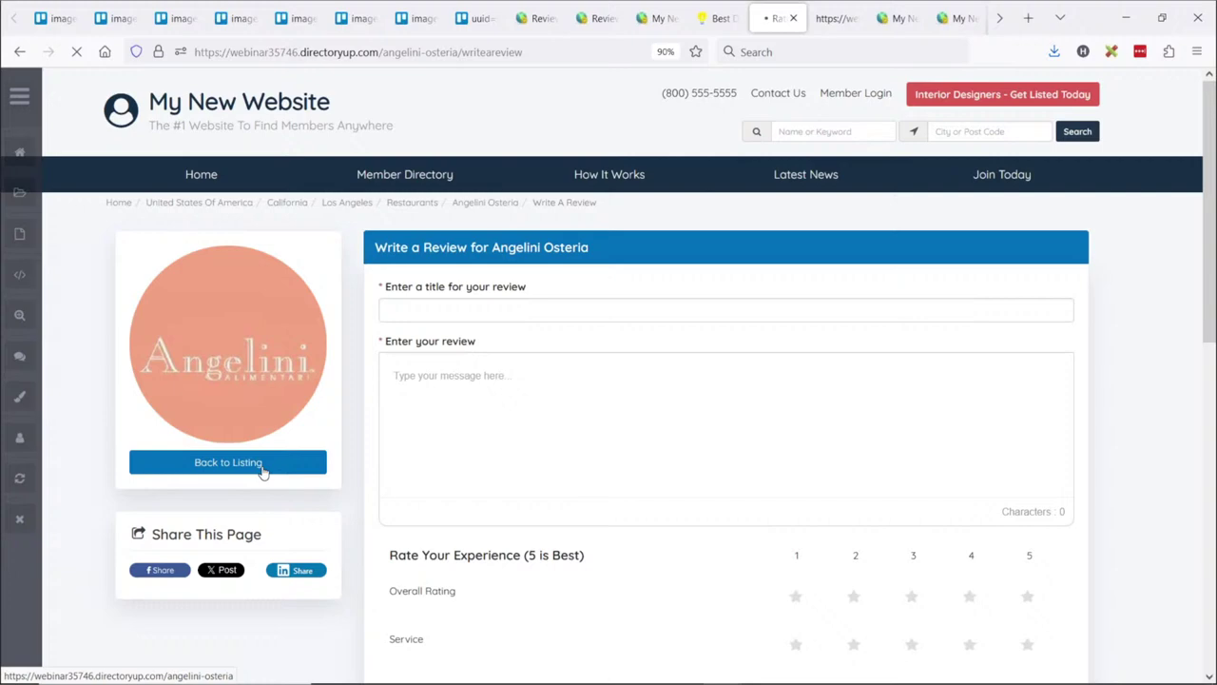
click(1087, 133)
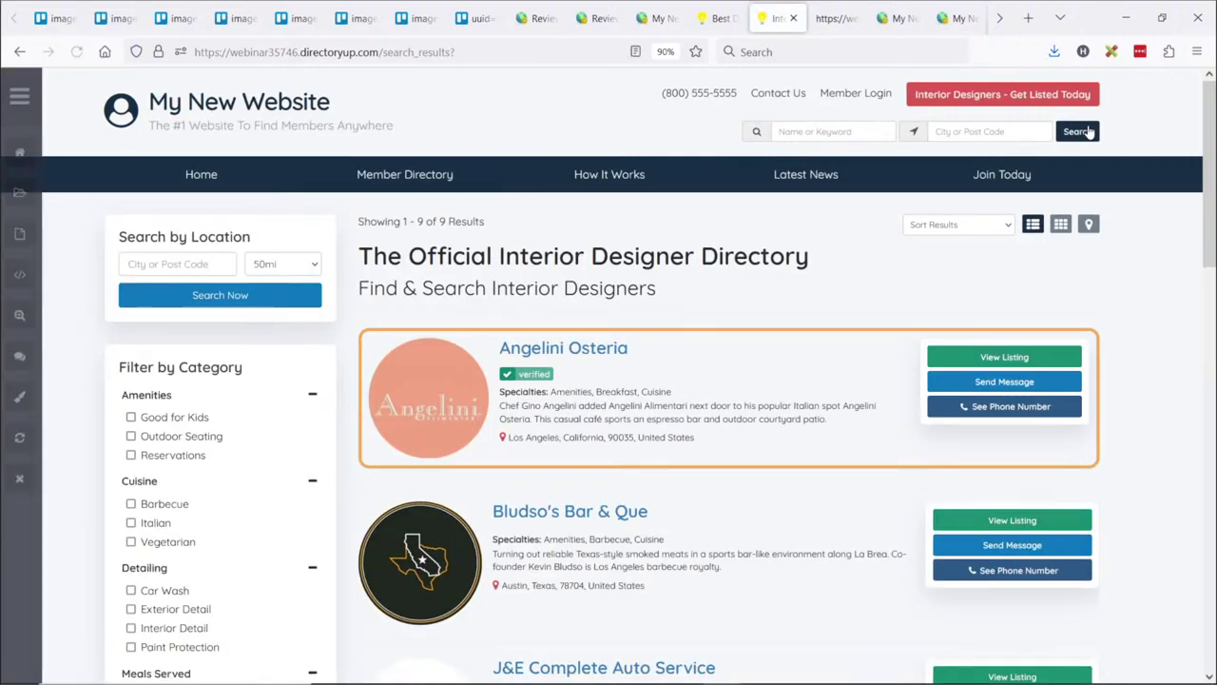
scroll(869, 245, down, 3)
scroll(761, 348, up, 3)
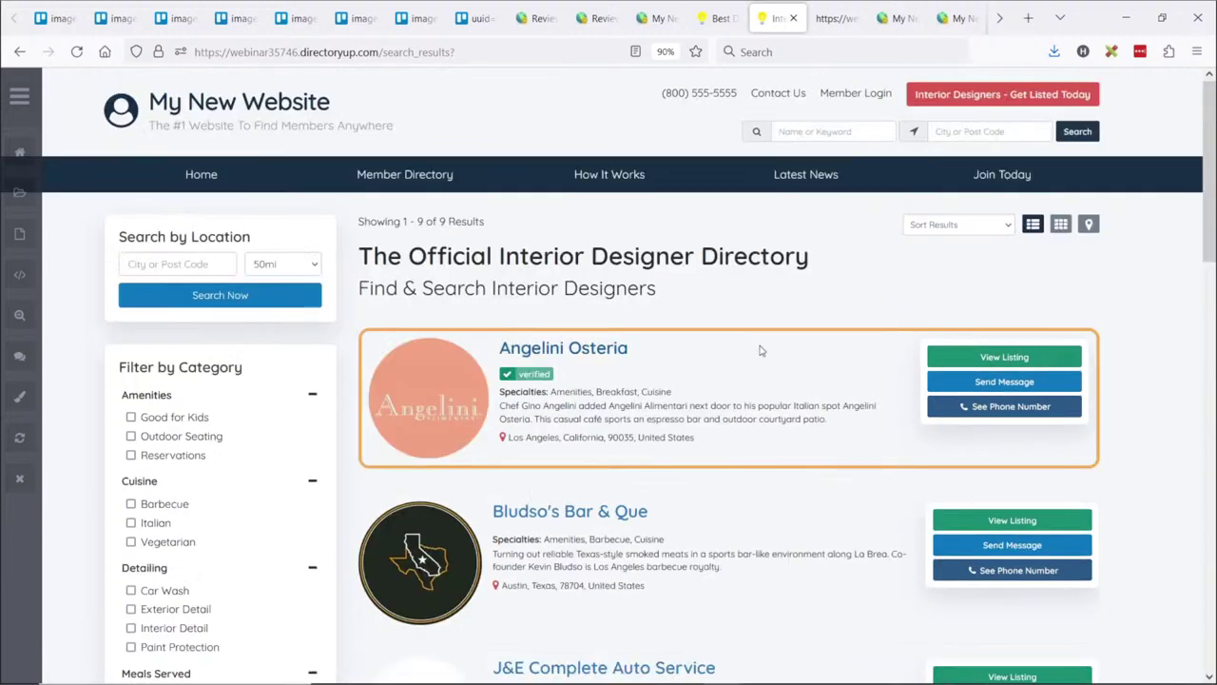
scroll(761, 348, down, 10)
scroll(751, 298, up, 2)
click(591, 234)
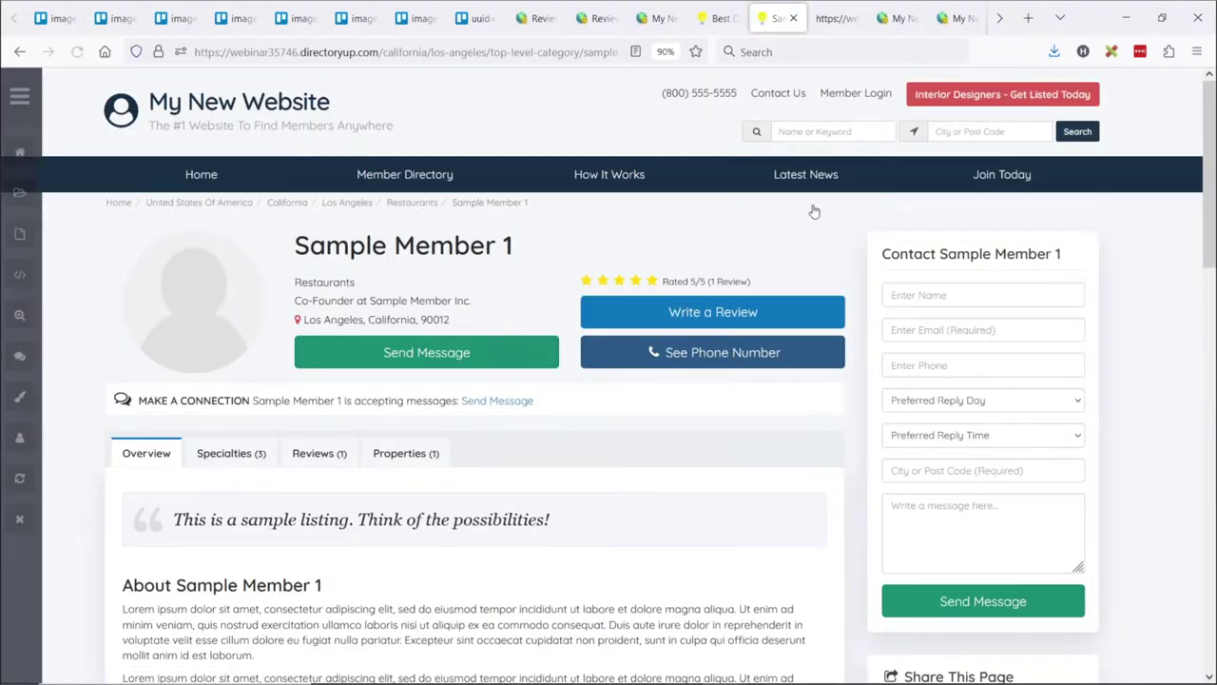
drag(325, 245, 491, 255)
drag(709, 282, 747, 283)
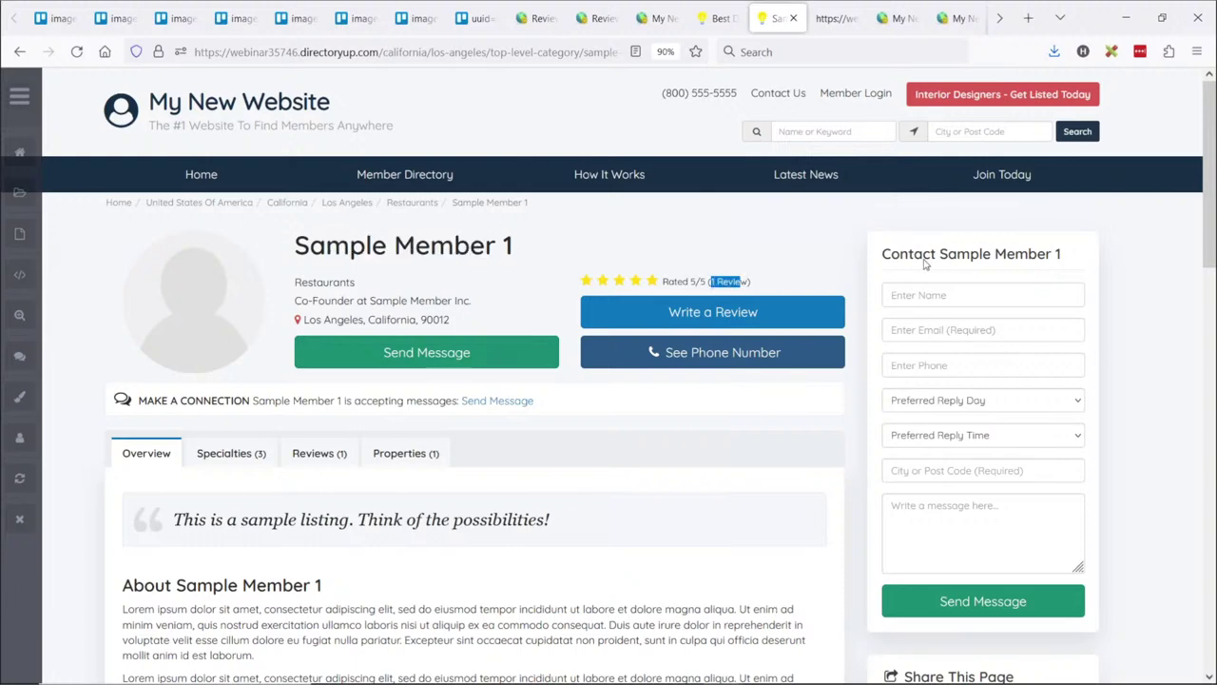
Open the member search in the website admin and close the brilliantdirectories.com page
click(656, 18)
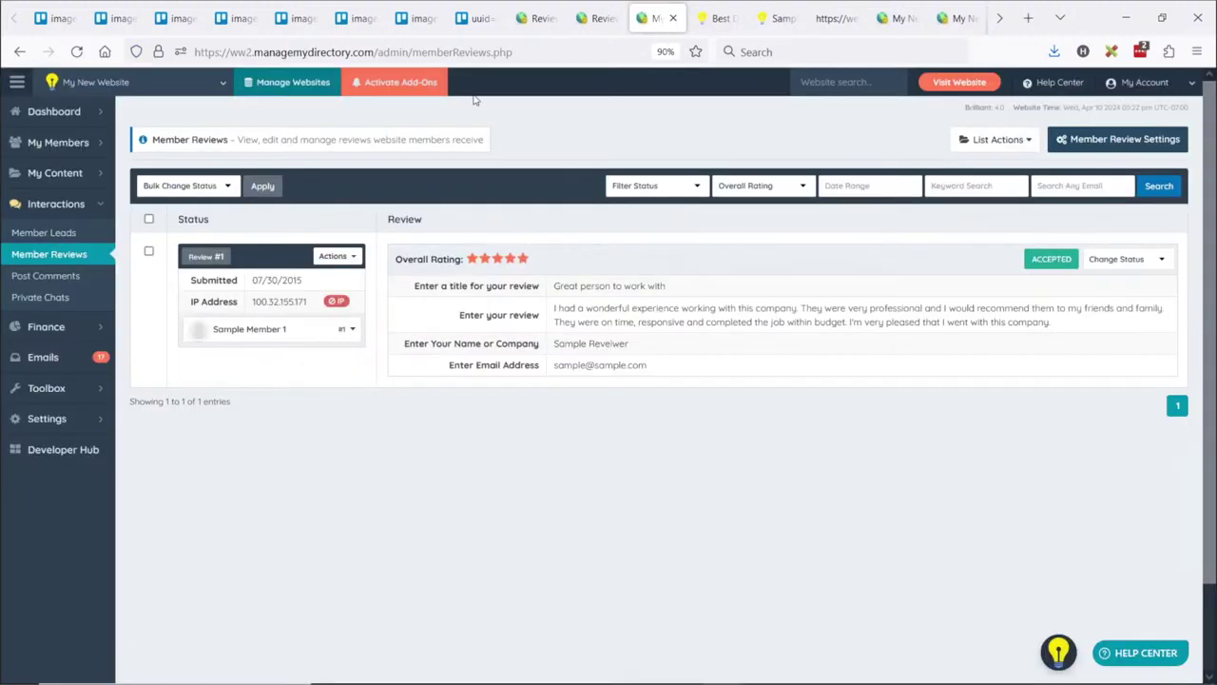
click(99, 143)
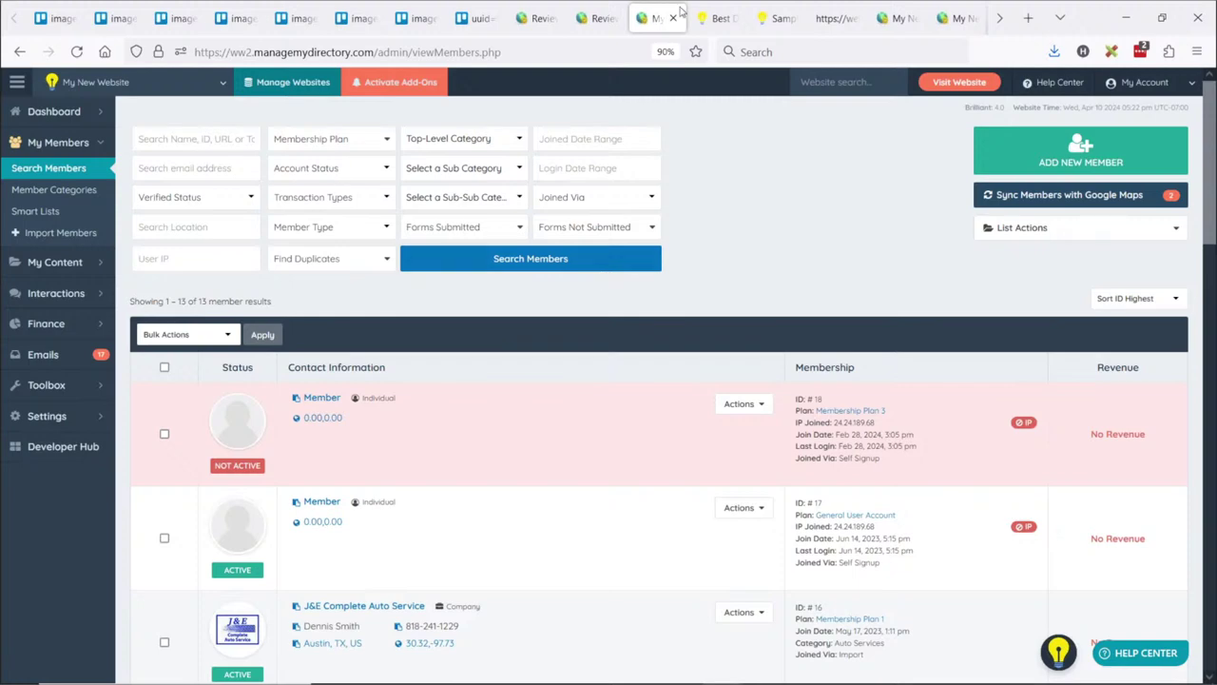
click(722, 7)
middle_click(722, 8)
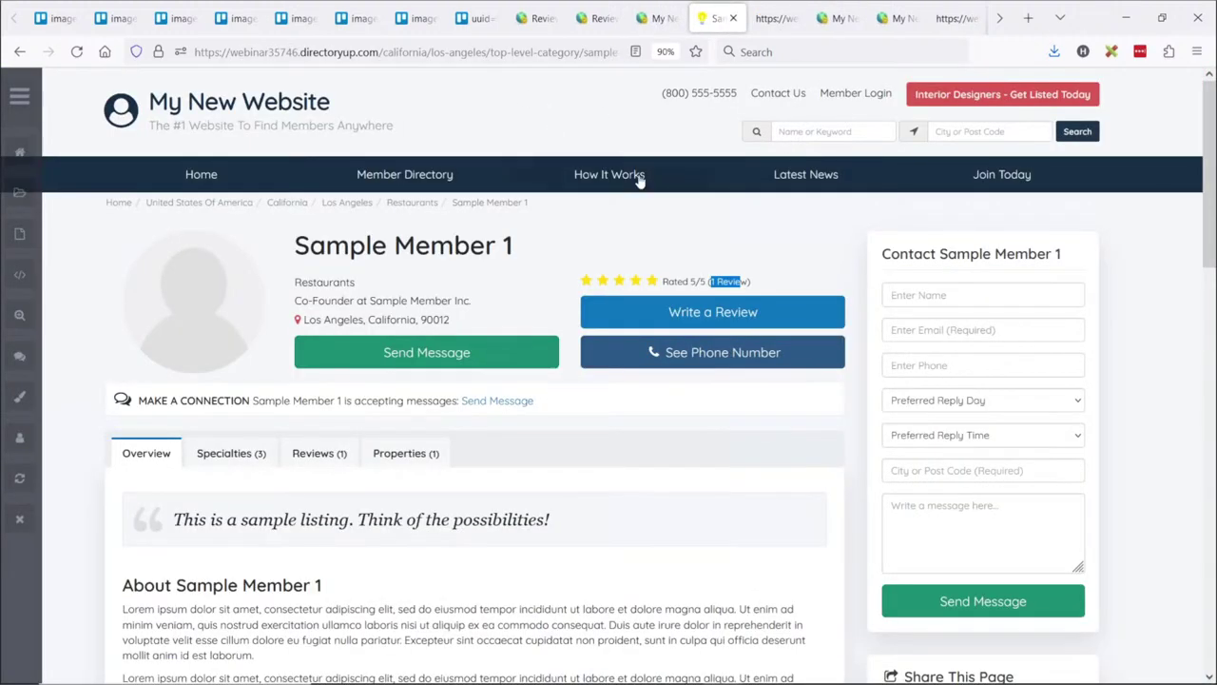
Copy category/sample-member-1 from the profile address and search the admin's members for it
drag(540, 52, 666, 52)
key(ctrl+c)
click(657, 18)
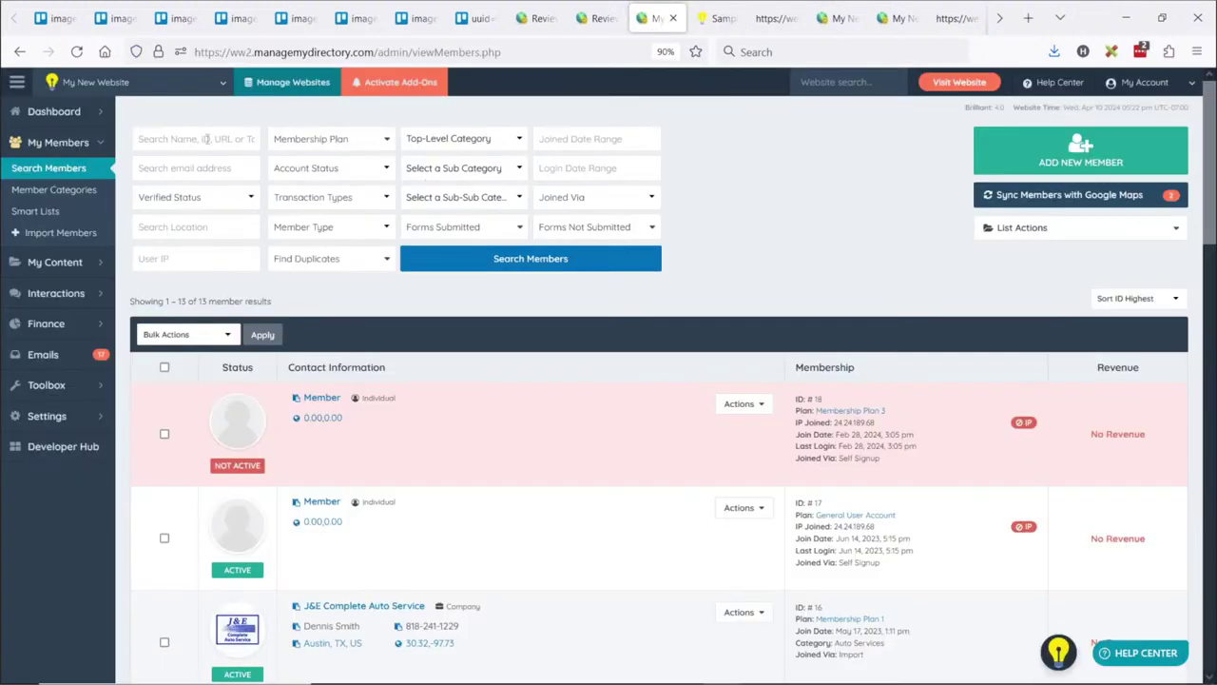
click(207, 139)
key(ctrl+v)
key(Return)
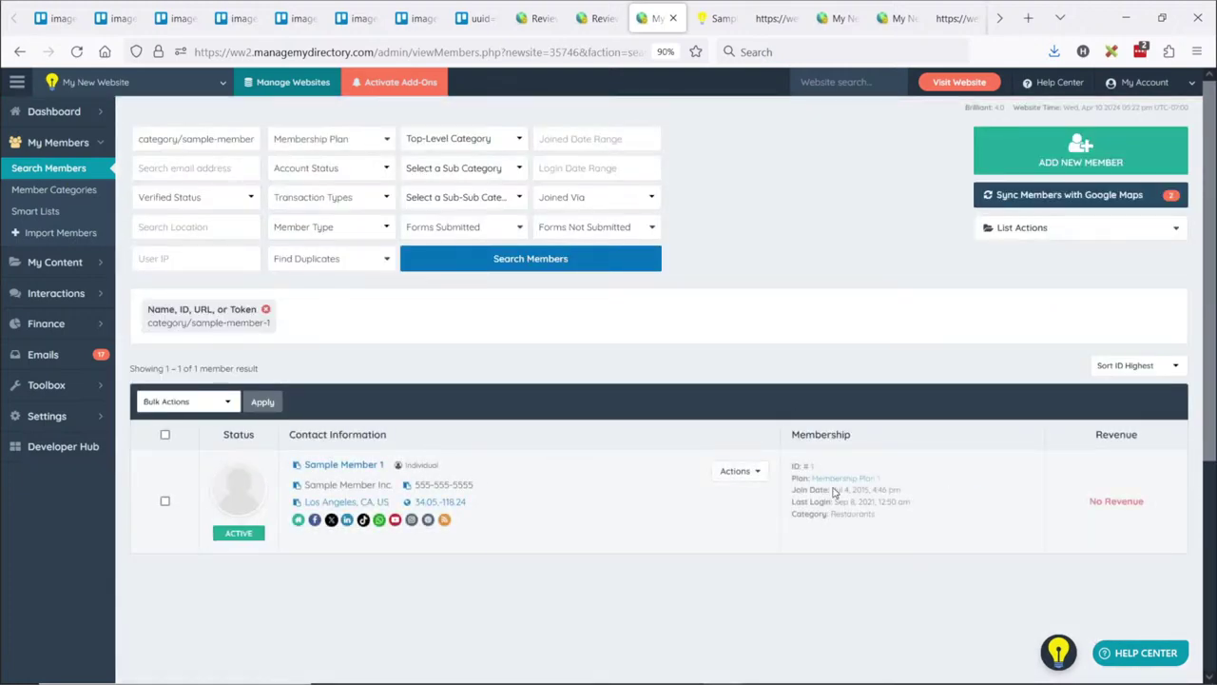
Load the site's member reviews page at webinar35746.directoryup.com/reviews in place of Sample Member 1's profile
click(715, 18)
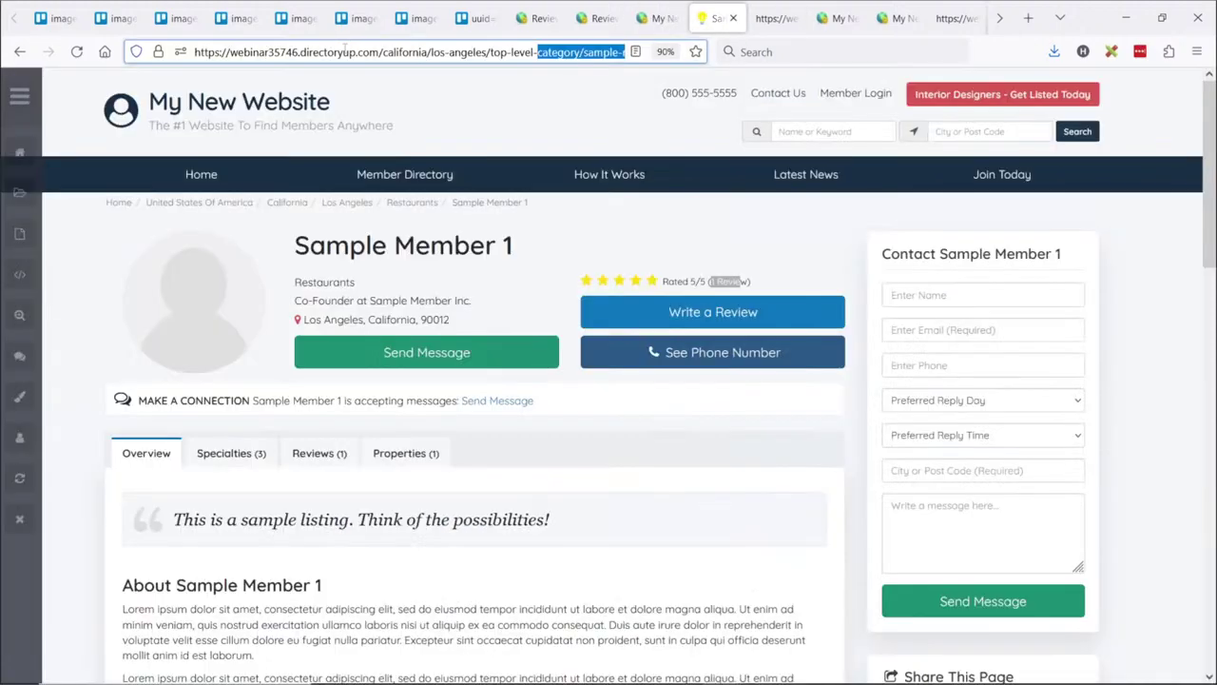
drag(384, 51, 348, 51)
text(reviews)
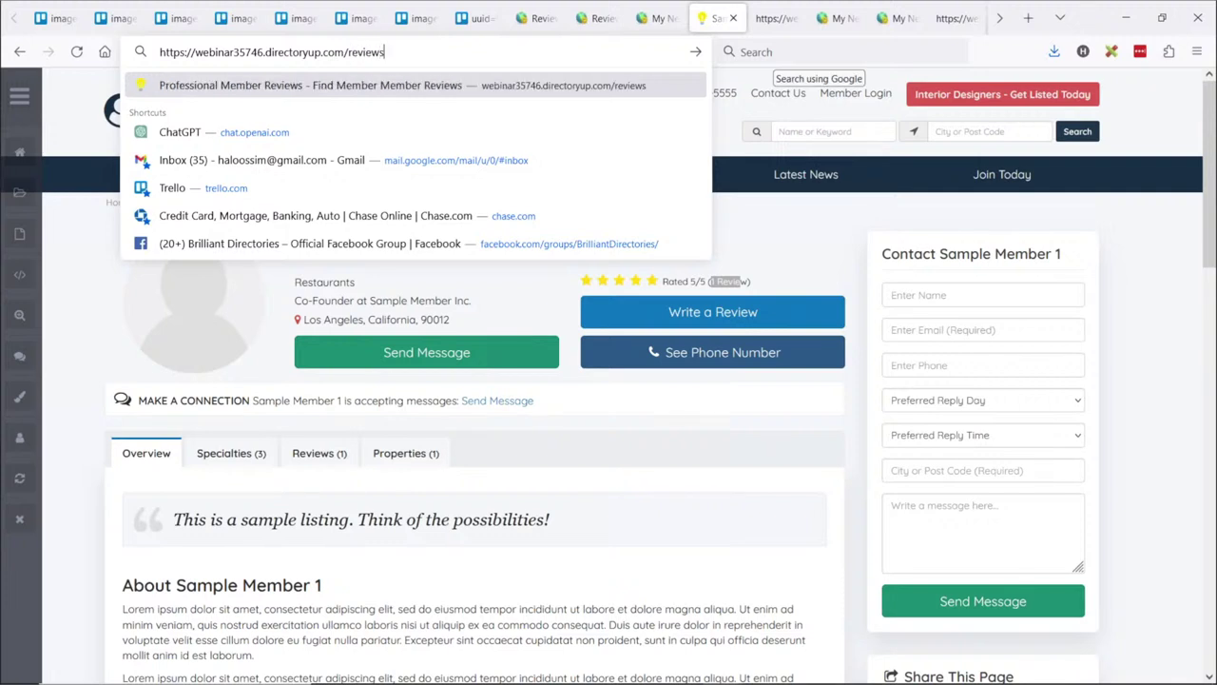
key(Return)
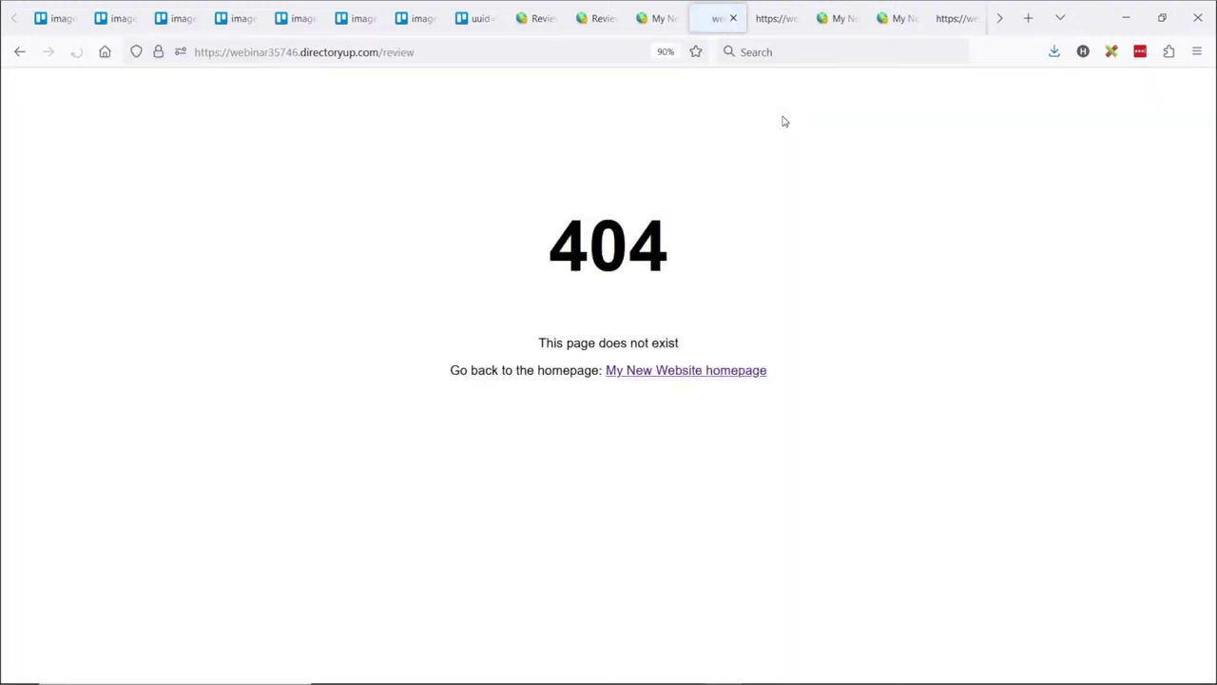
click(489, 52)
key(End)
text(s)
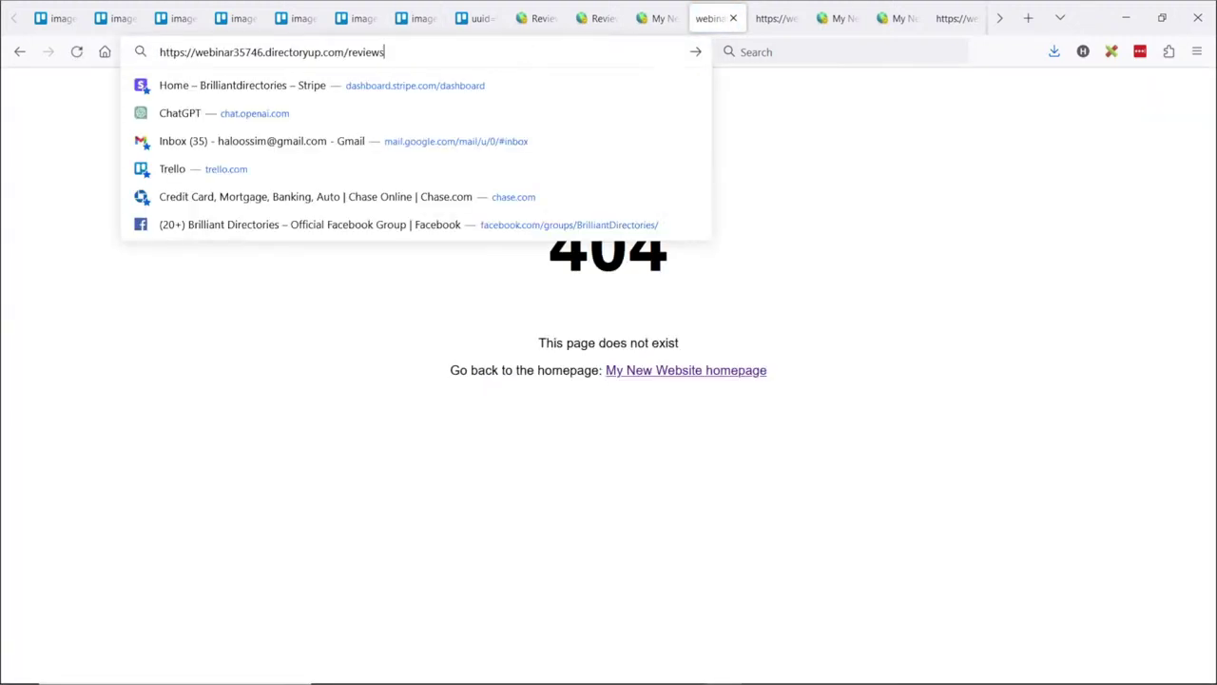
key(Return)
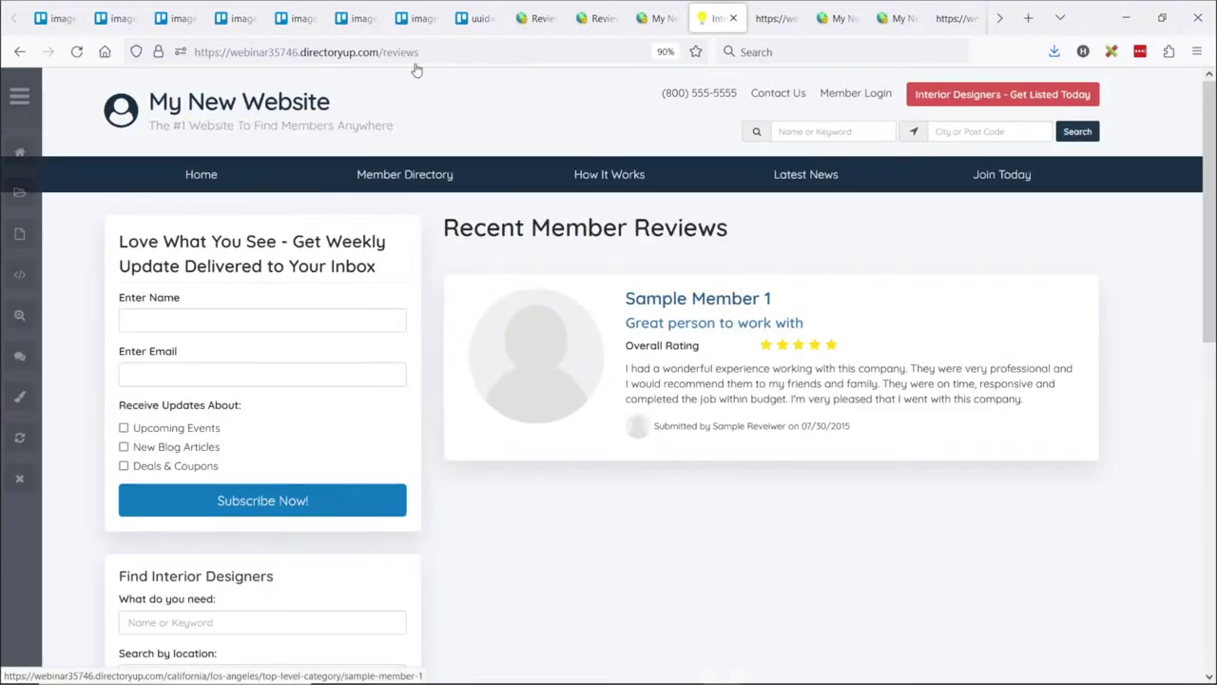
Add ?user_id=1 to the reviews page address and load it
click(548, 54)
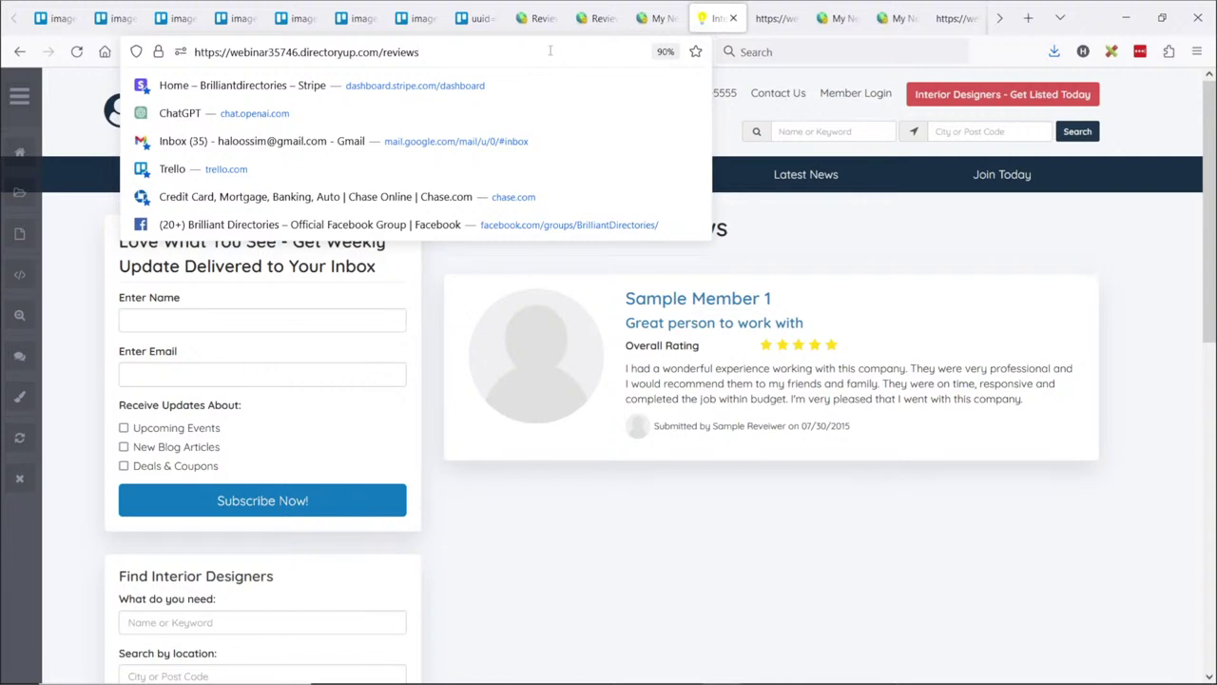
text(?us)
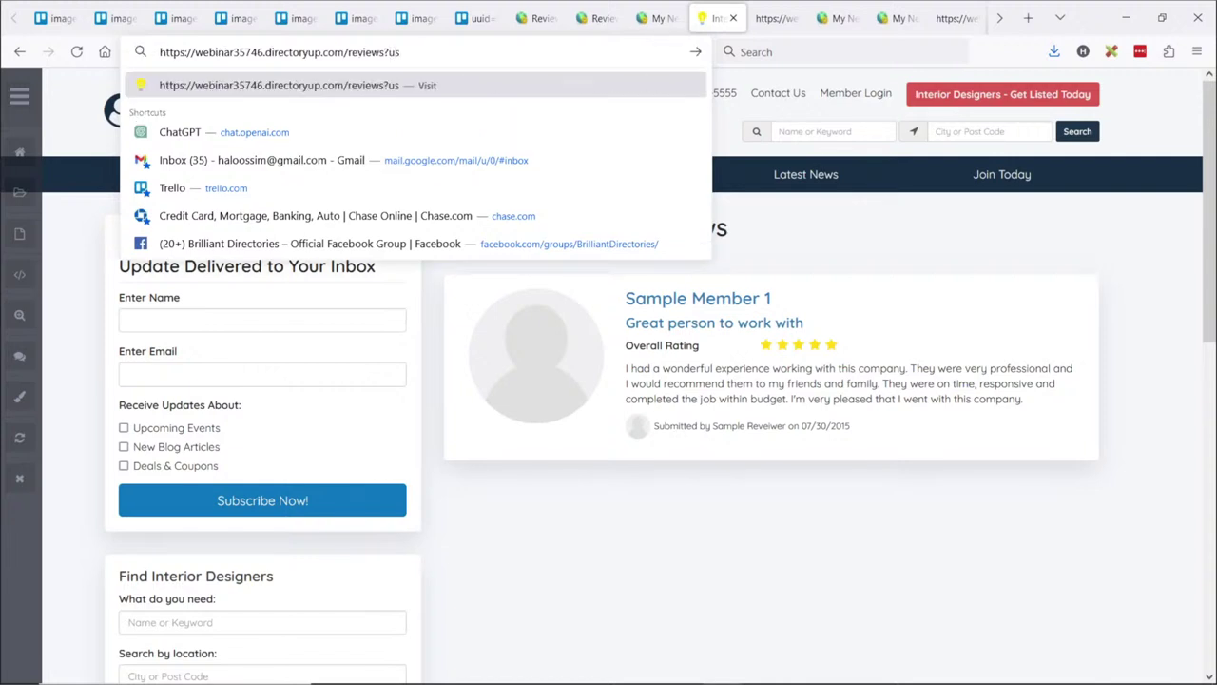
text(er_id=1)
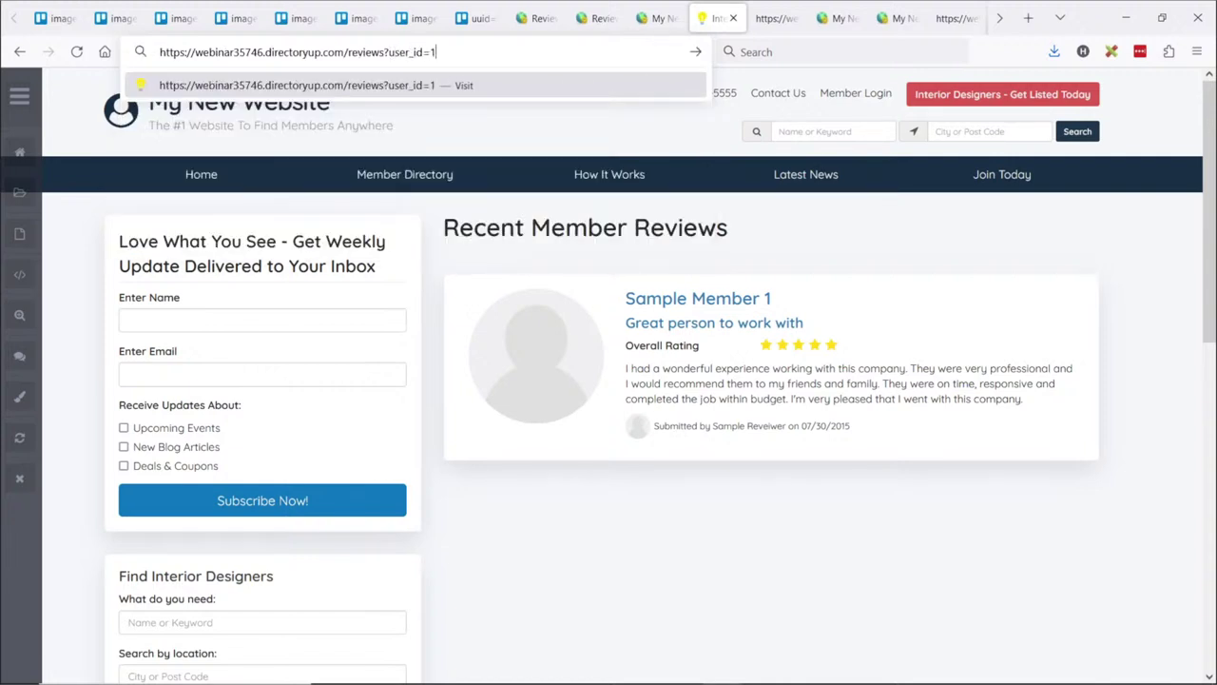
key(Return)
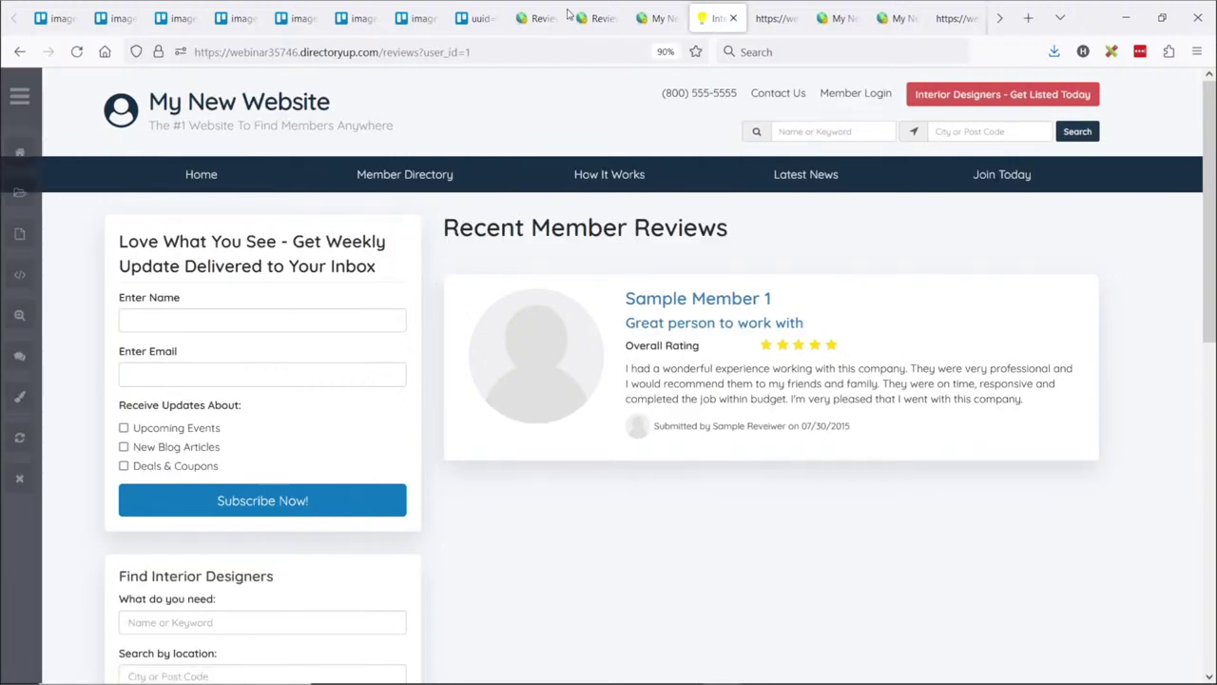
Test the reviews page filter by loading its address with user_id=3, and check the parameter name
double_click(466, 52)
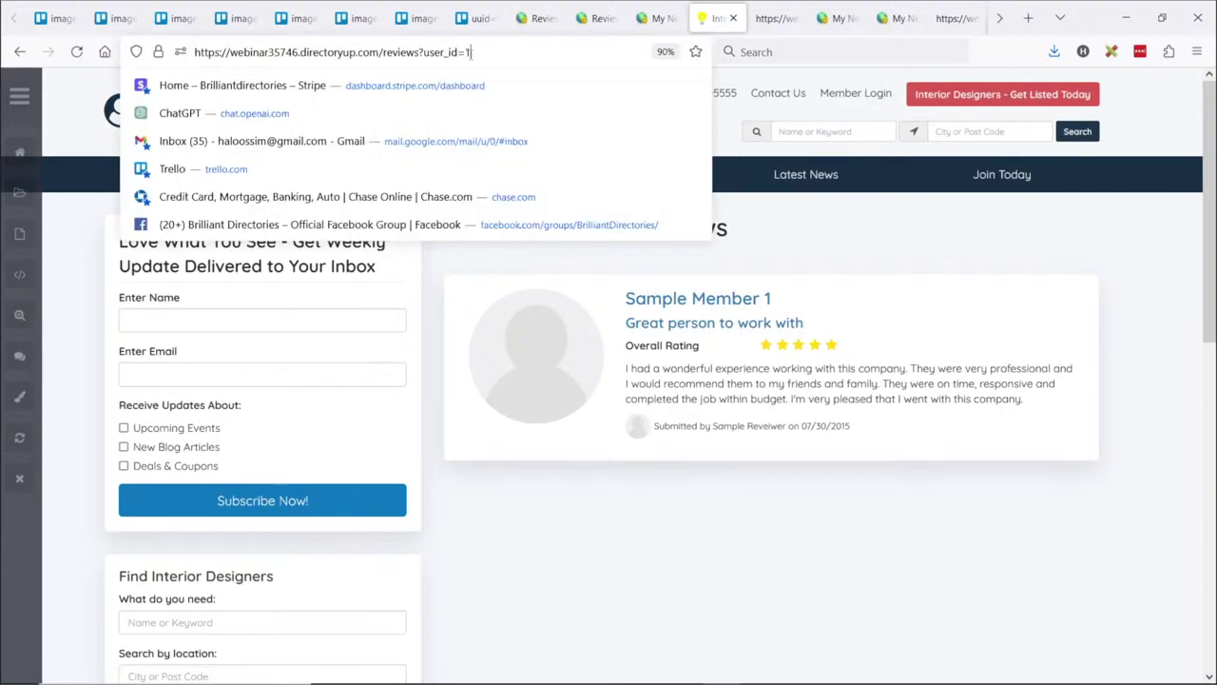
text(3)
key(Return)
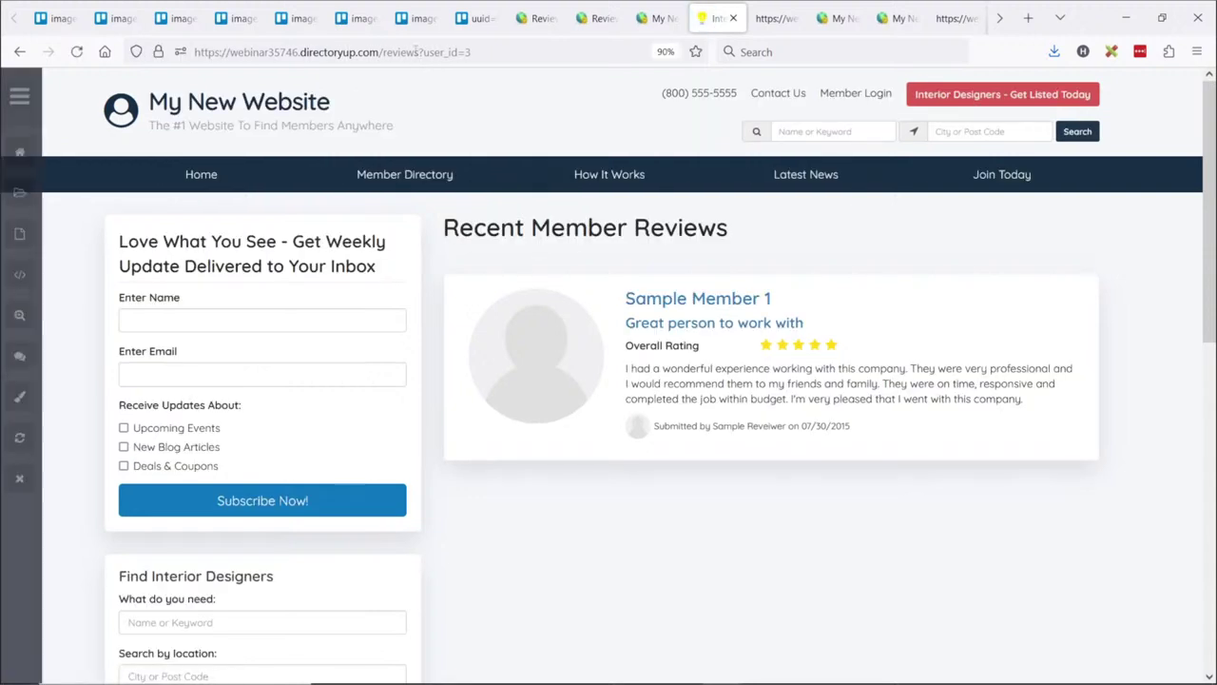
drag(427, 53, 457, 52)
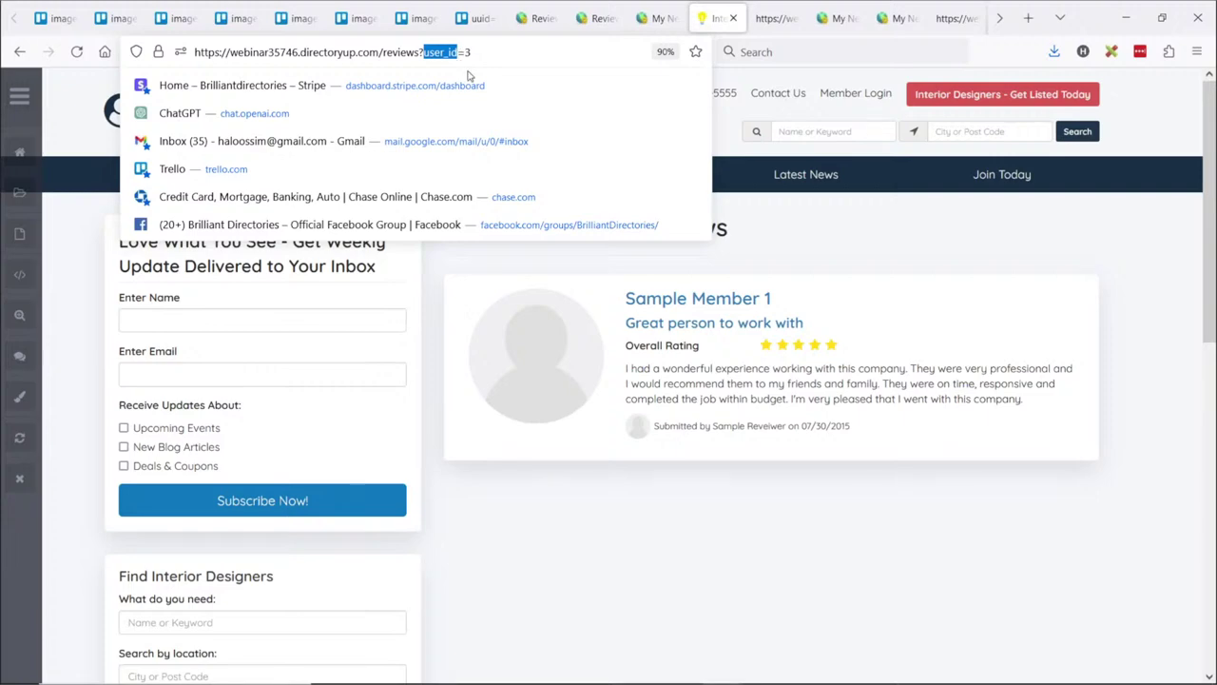
click(440, 52)
Ask the BD Helpbot in the admin how to get the URL for search results for a specific member's reviews
click(657, 18)
click(1058, 654)
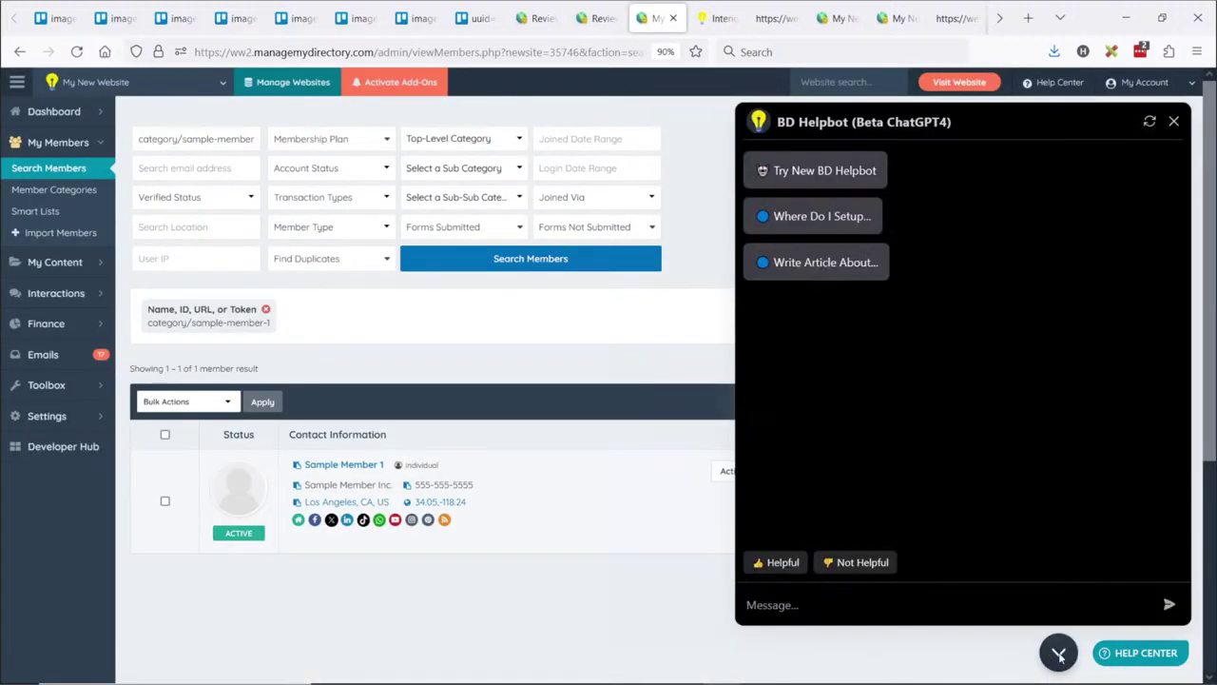
text(how can i)
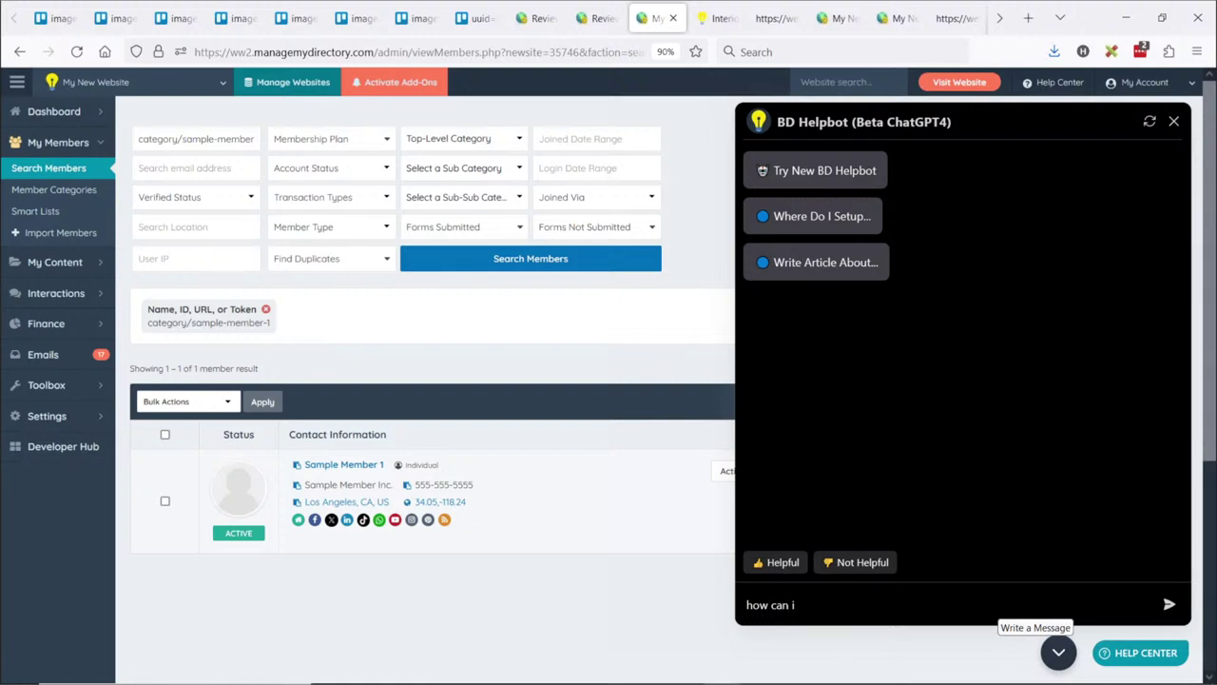
text( get the URL for search results for )
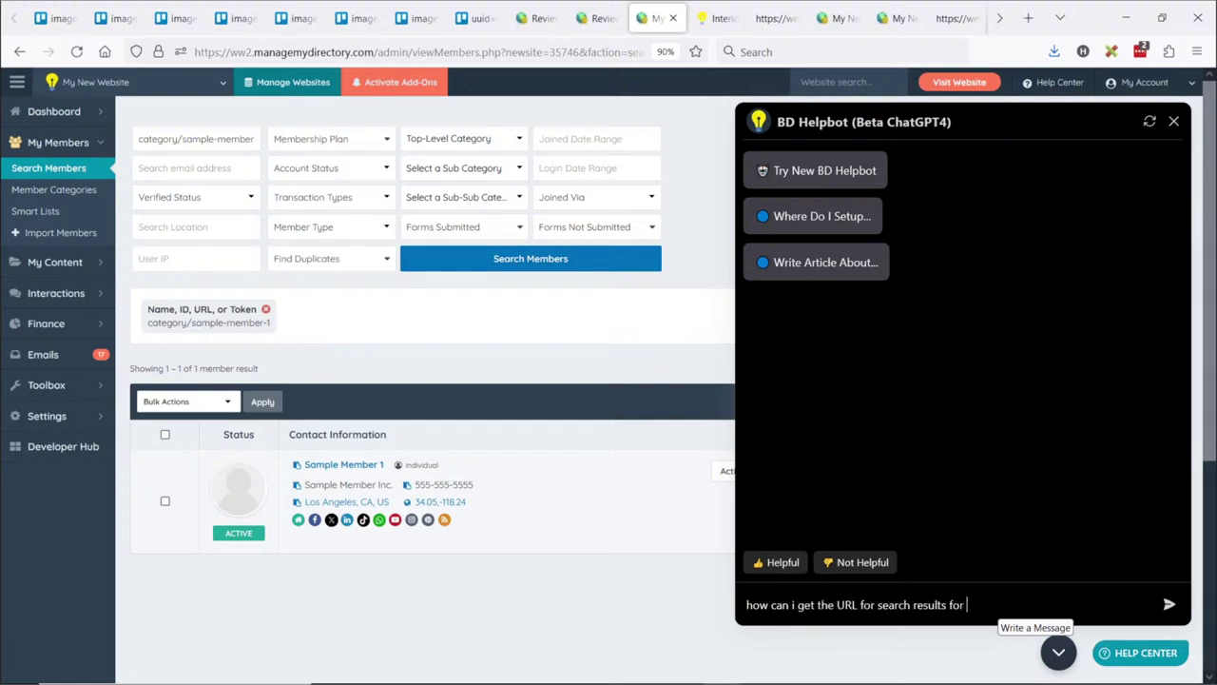
text(a spceific member's reviews)
key(Return)
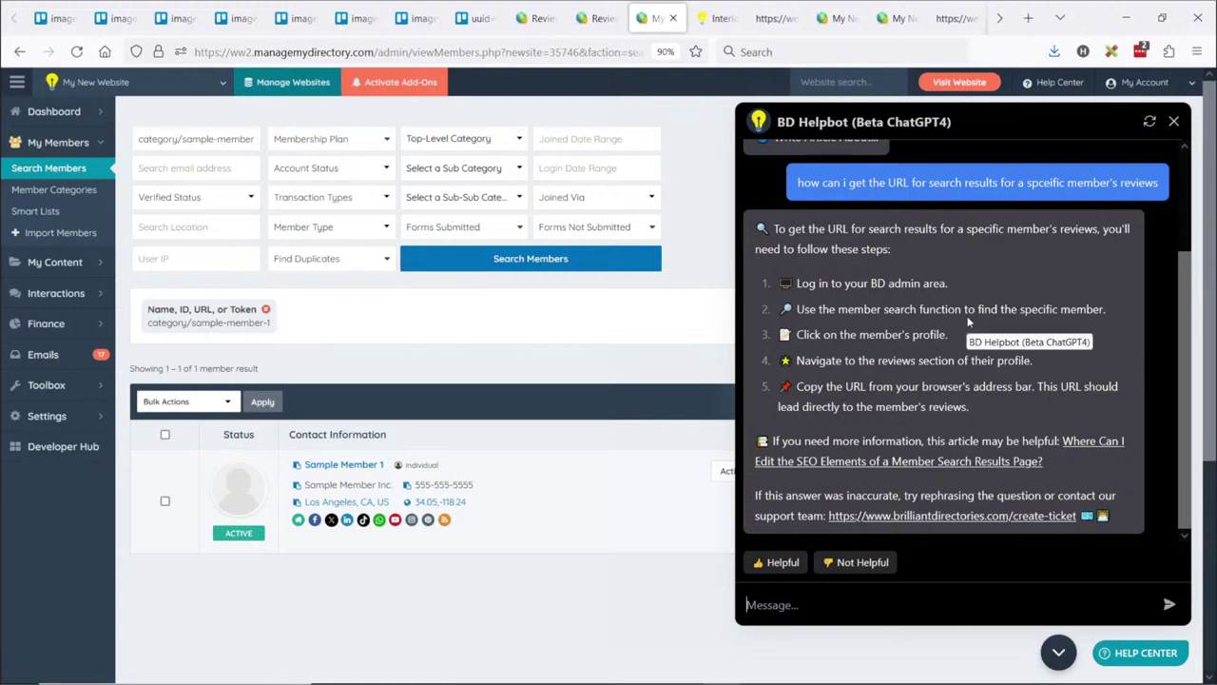
Return to the reviews page, rename the address parameter from user_id to userid and load ?userid=3
click(715, 18)
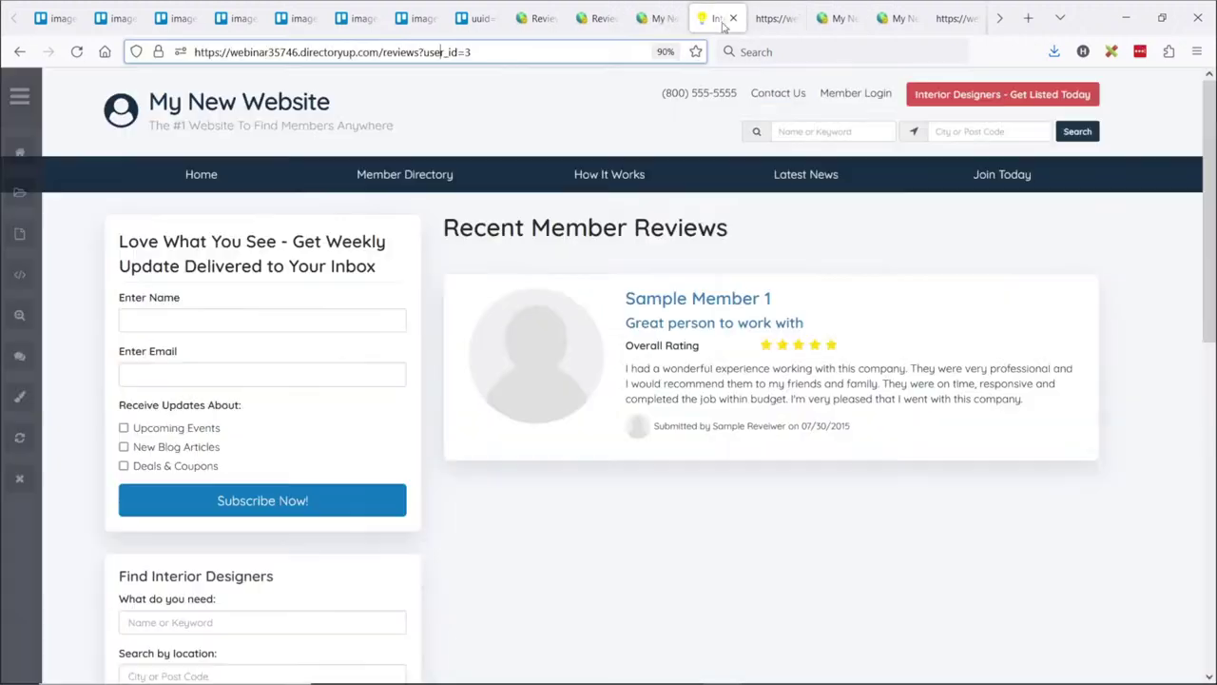
click(440, 52)
double_click(439, 52)
key(Right)
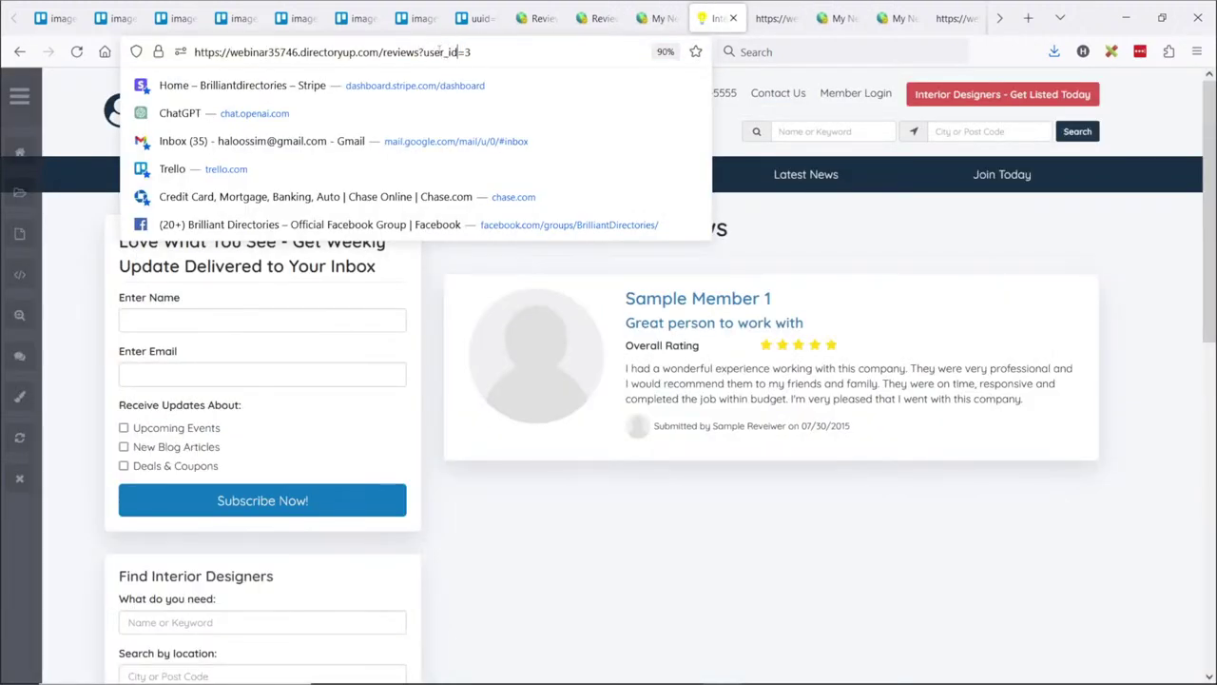
key(BackSpace)
key(Return)
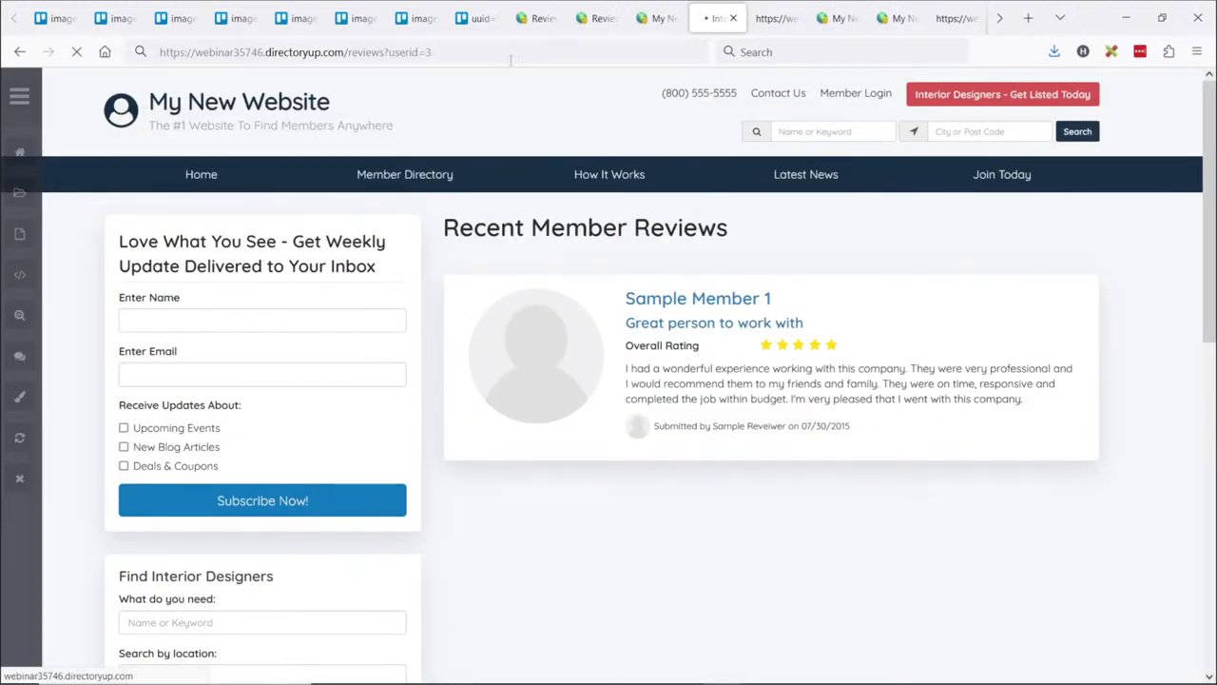
Load the reviews page with userid=1 and examine the parts of the filtered address
click(469, 51)
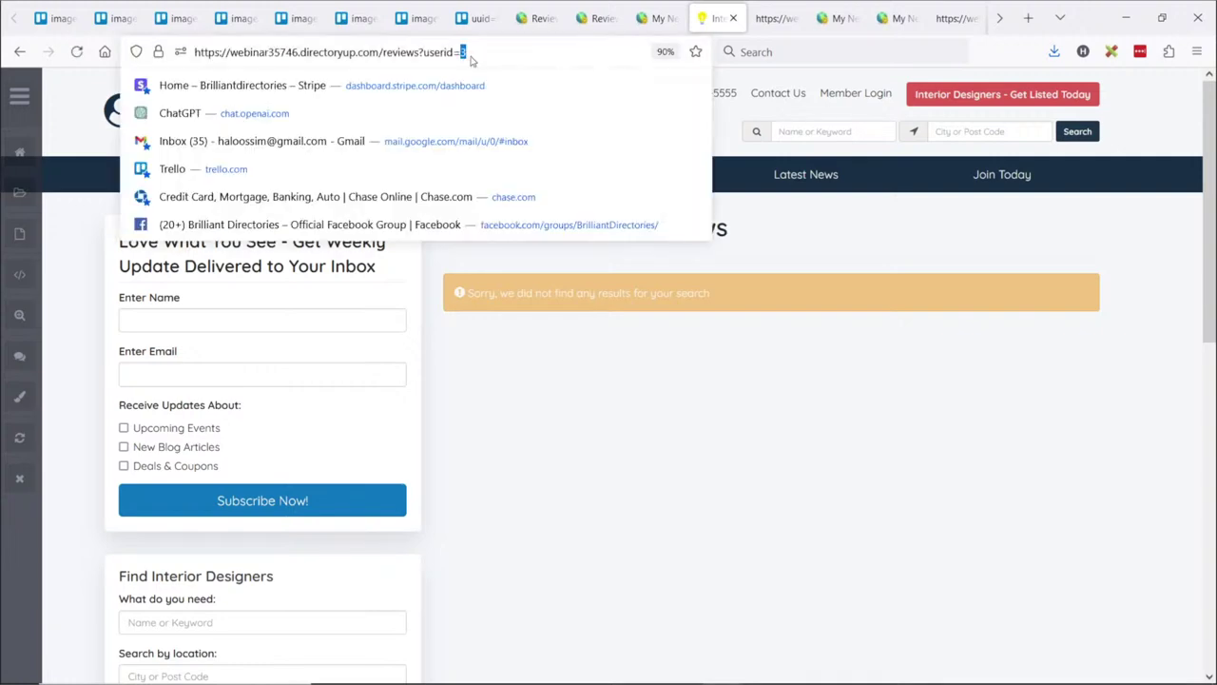
key(BackSpace)
text(1)
key(Return)
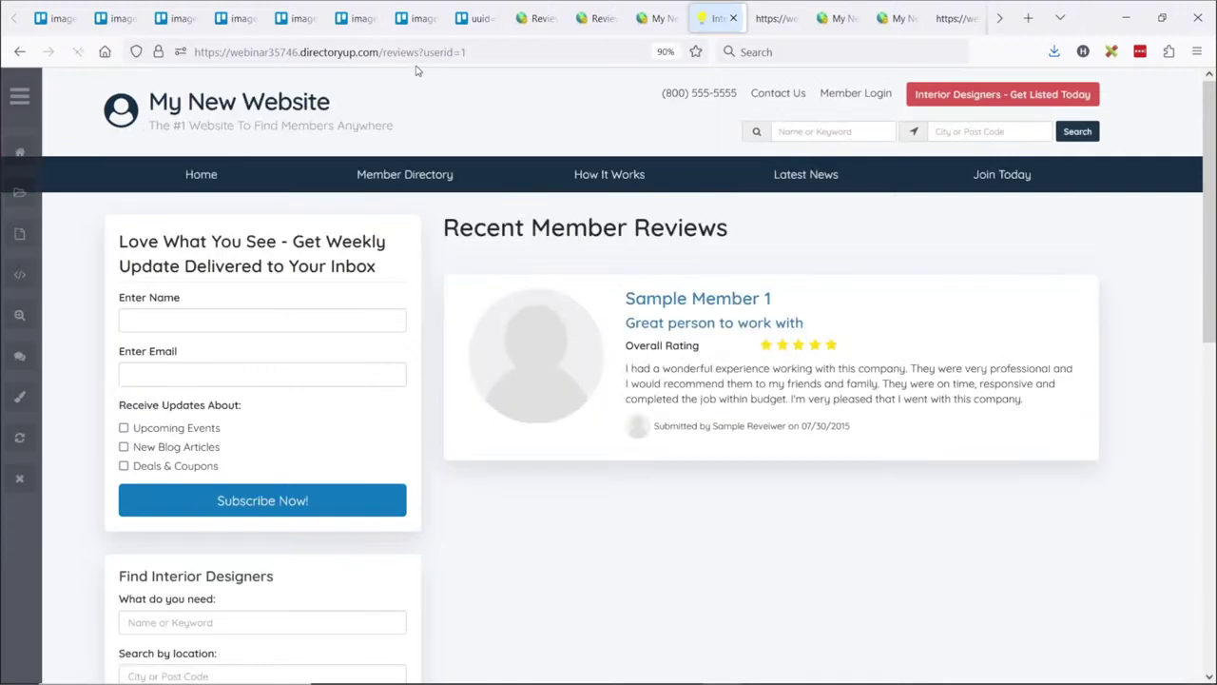
double_click(421, 52)
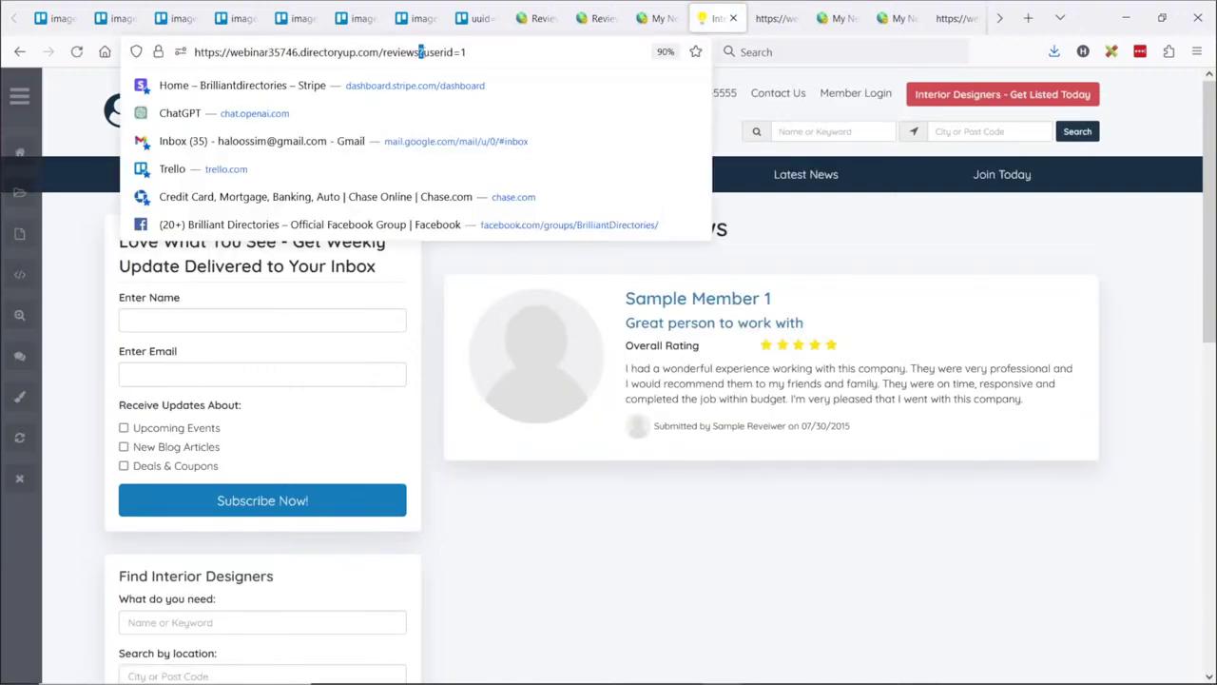
drag(422, 52, 332, 67)
click(492, 55)
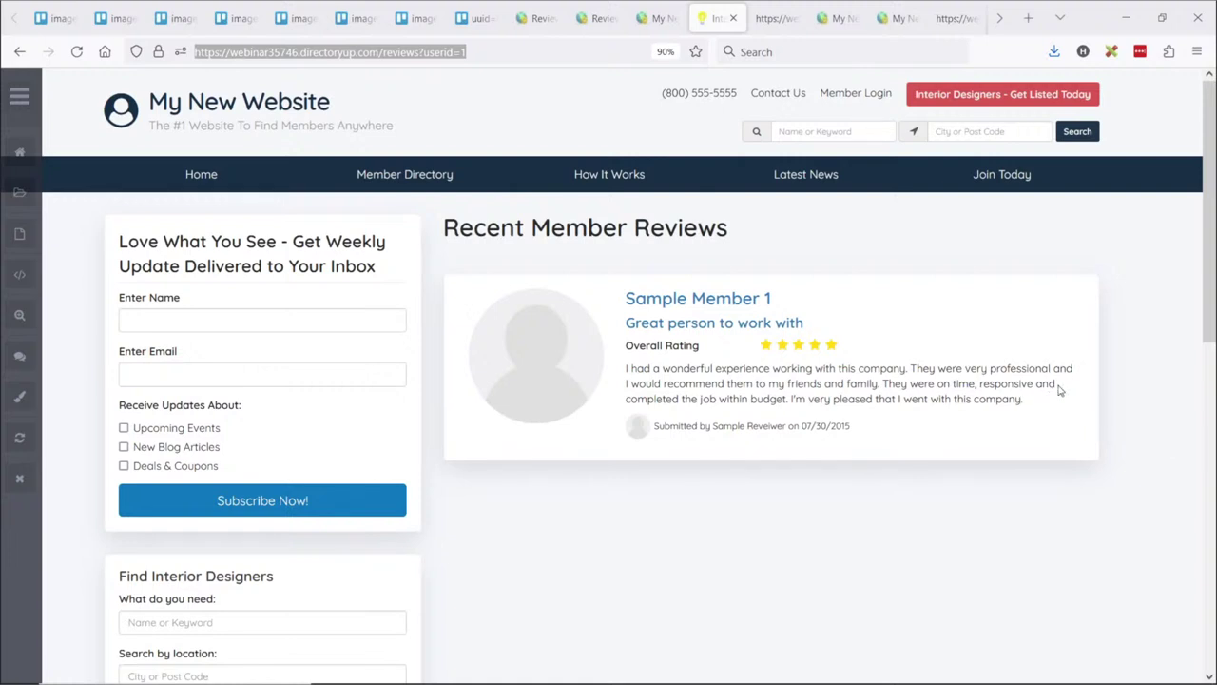
click(697, 249)
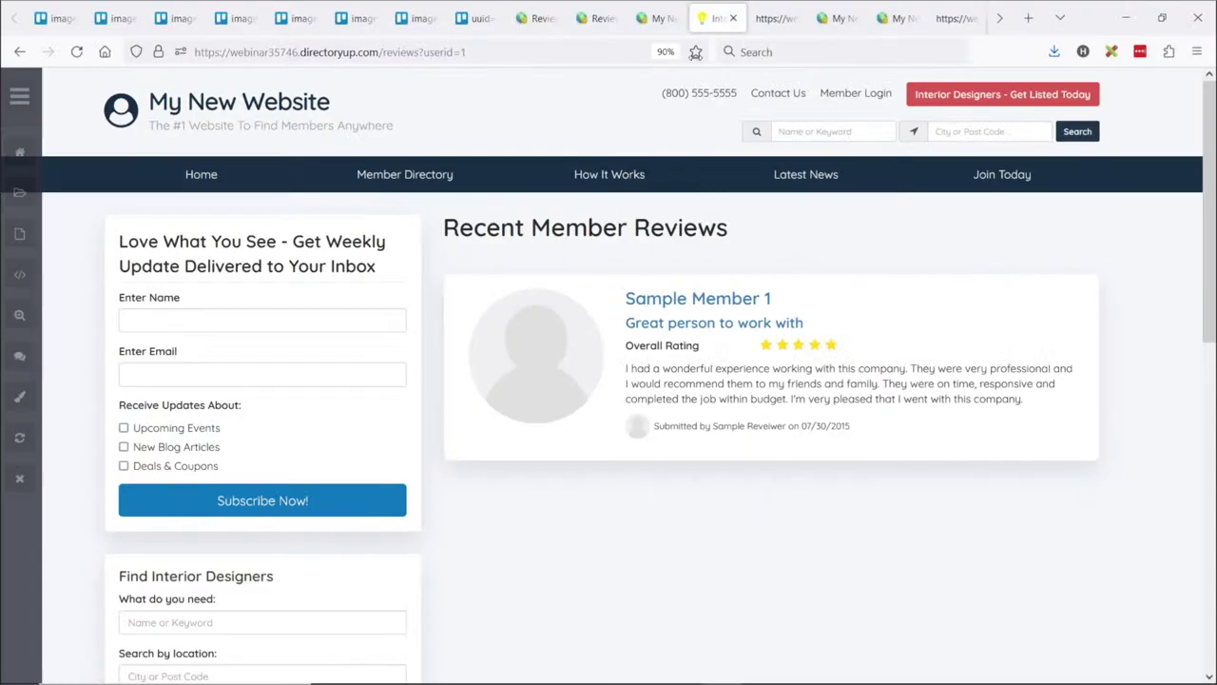
Search the add-ons on brilliantdirectories.com for "anal" and open the Member Profile Analytics add-on page
click(767, 18)
click(498, 52)
text(br)
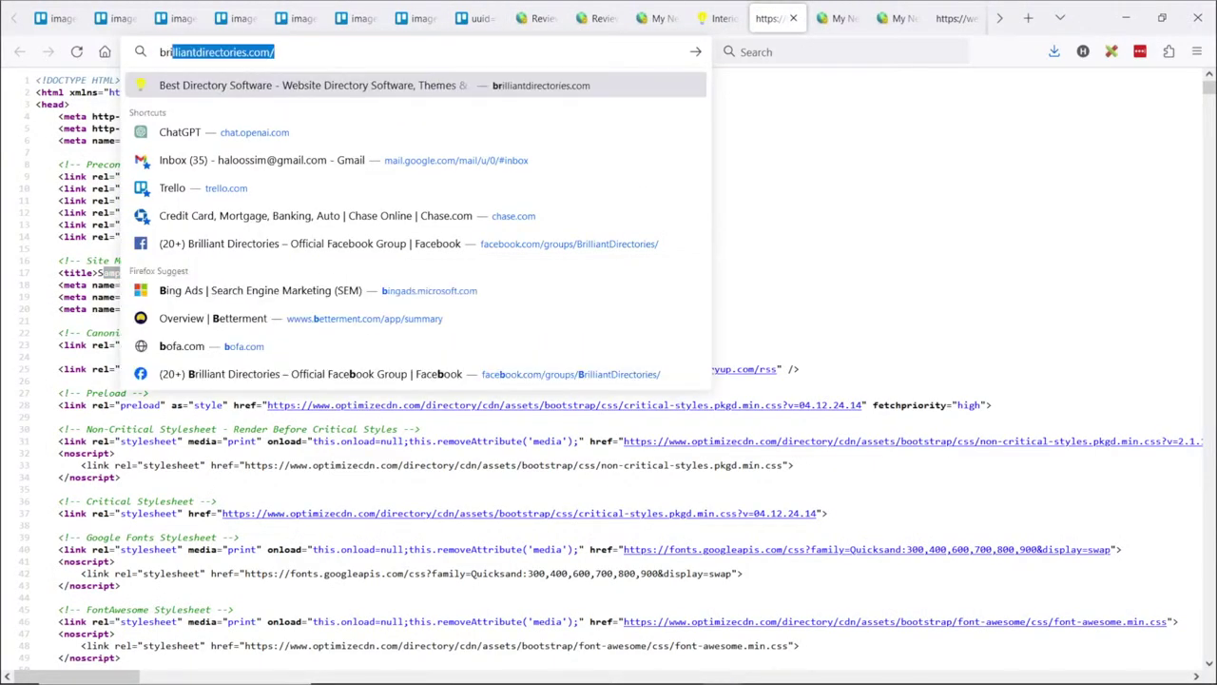
key(Return)
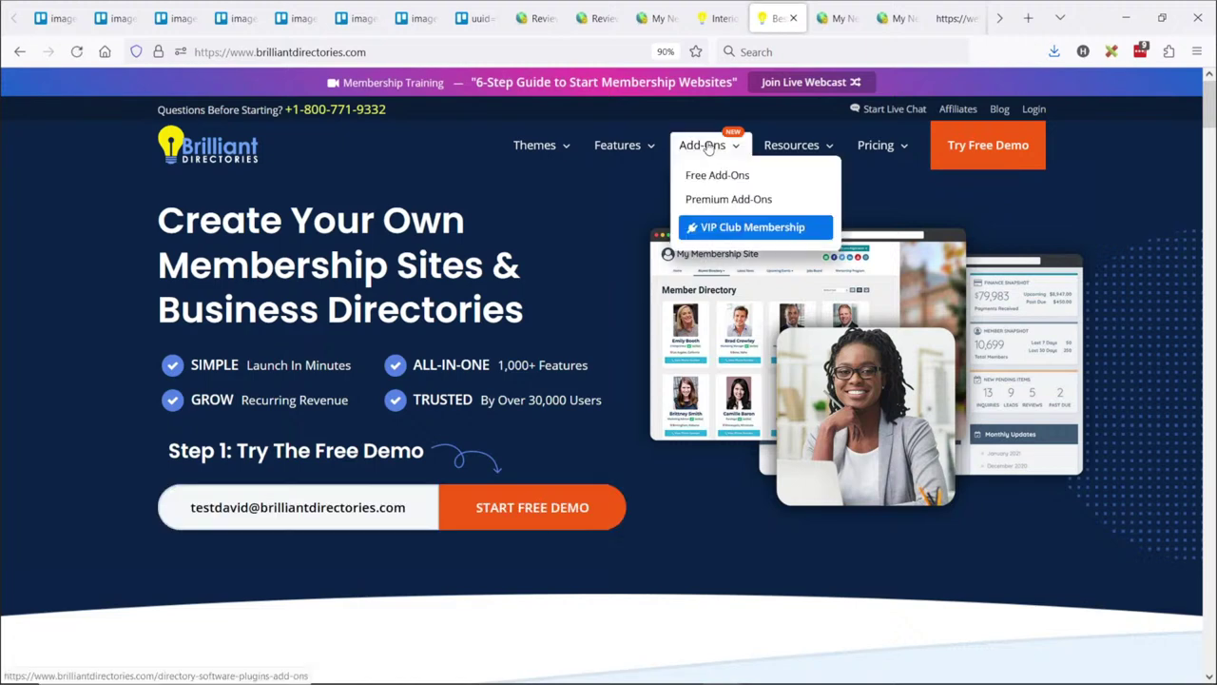
click(702, 144)
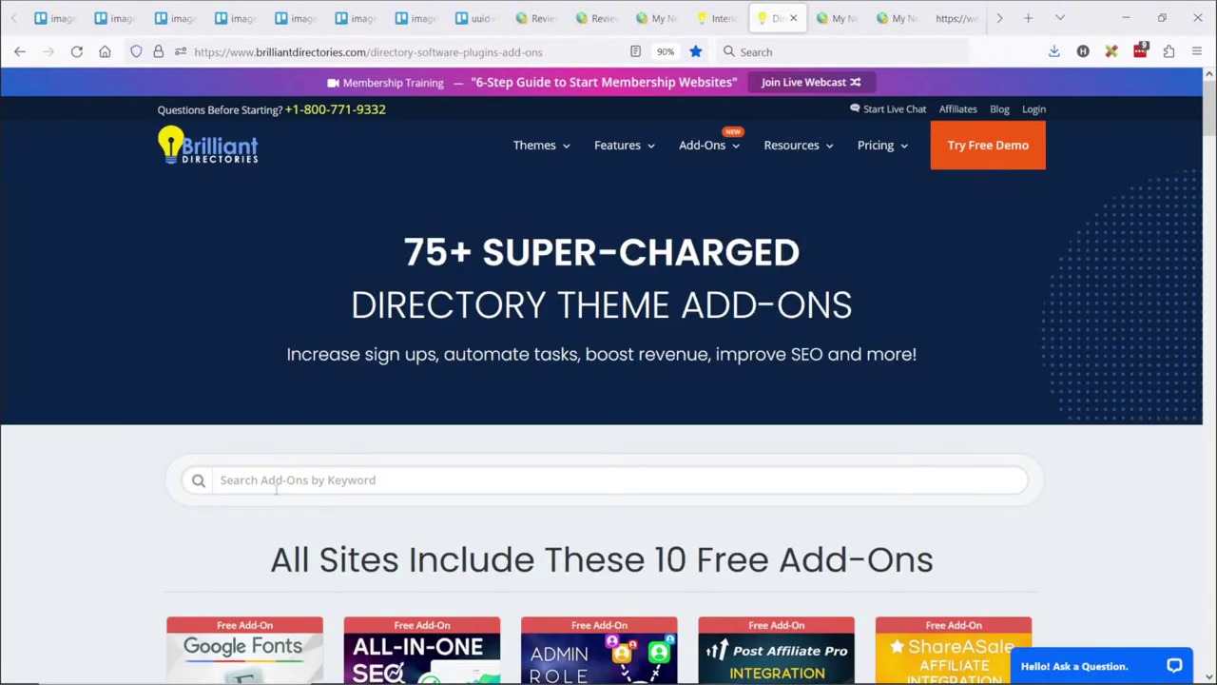
click(381, 480)
text(anal)
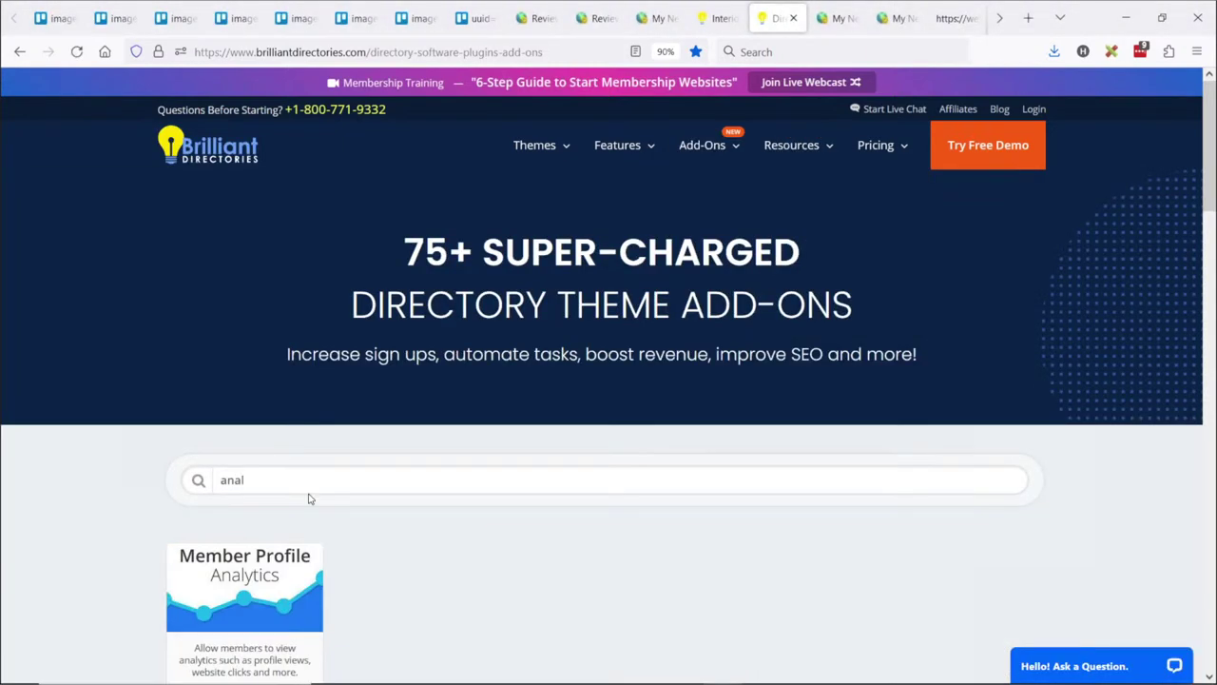
click(277, 583)
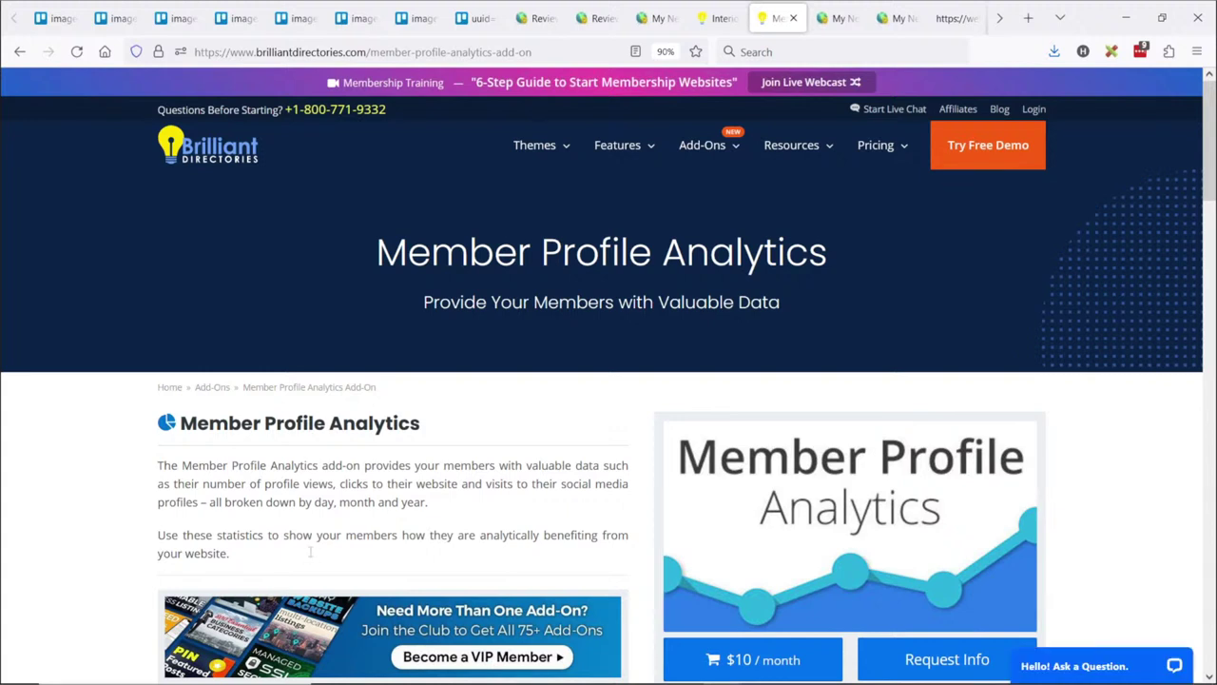
scroll(569, 236, down, 3)
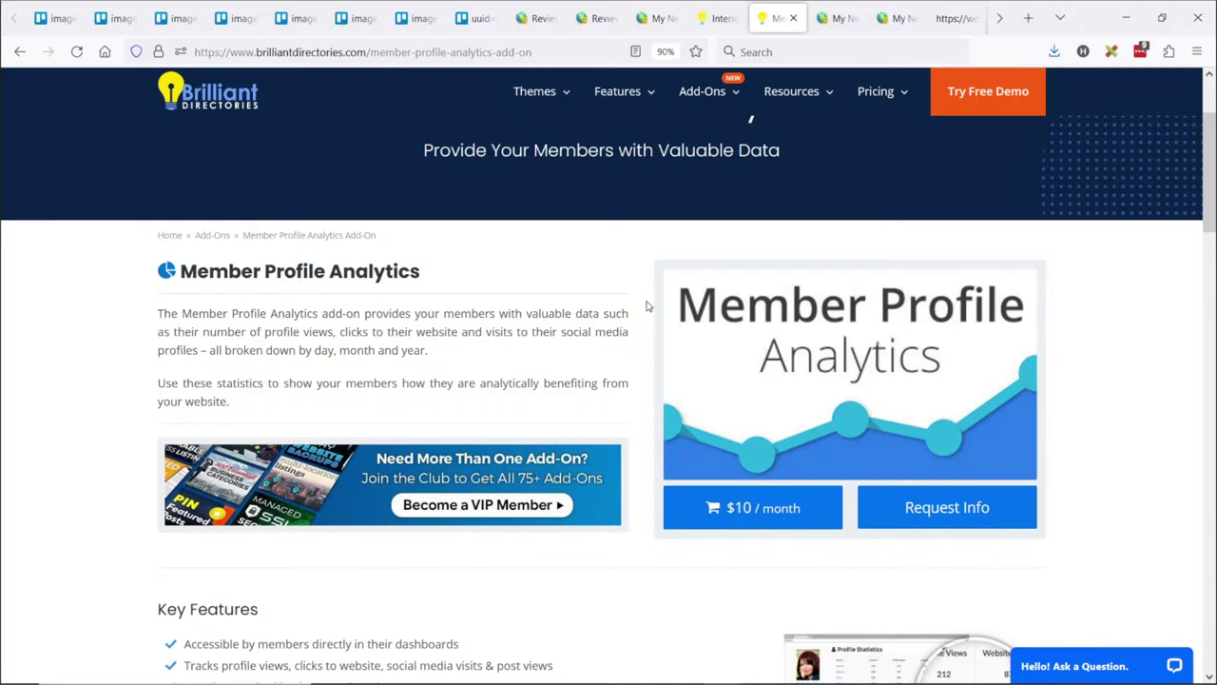
Copy the "Member Profile Analytics" title from the add-on page's banner
key(alt+Tab)
key(alt+Tab)
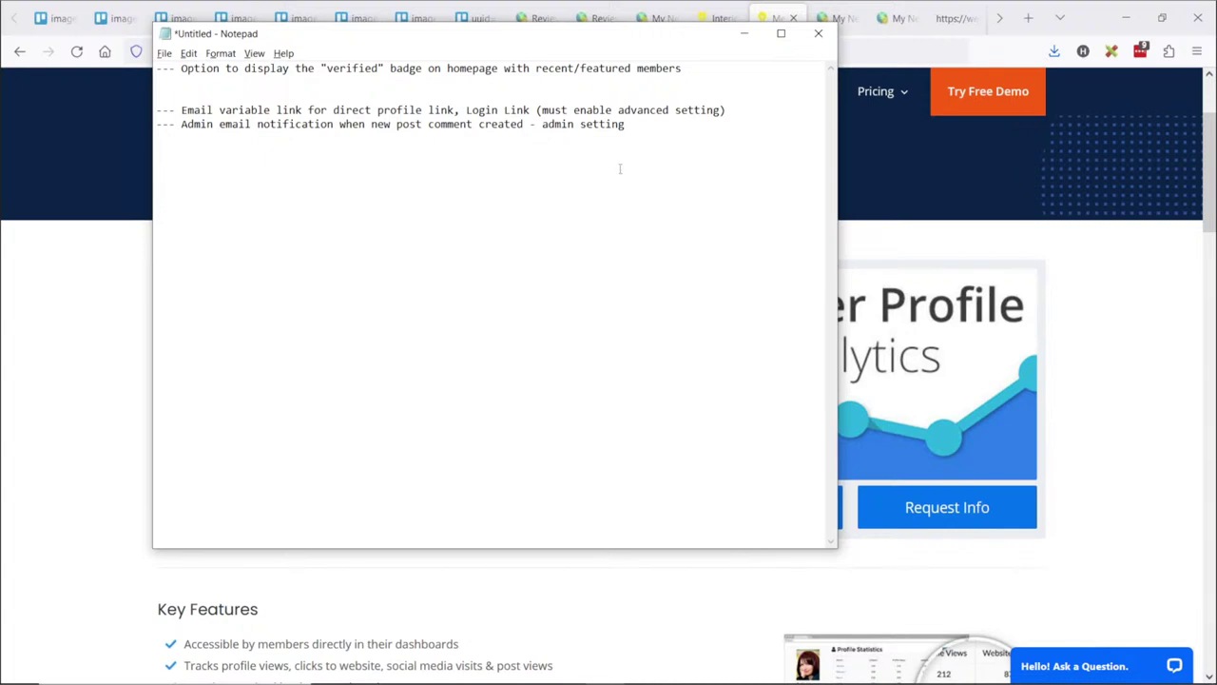
key(alt+Tab)
scroll(608, 380, up, 1)
drag(832, 250, 286, 251)
key(ctrl+c)
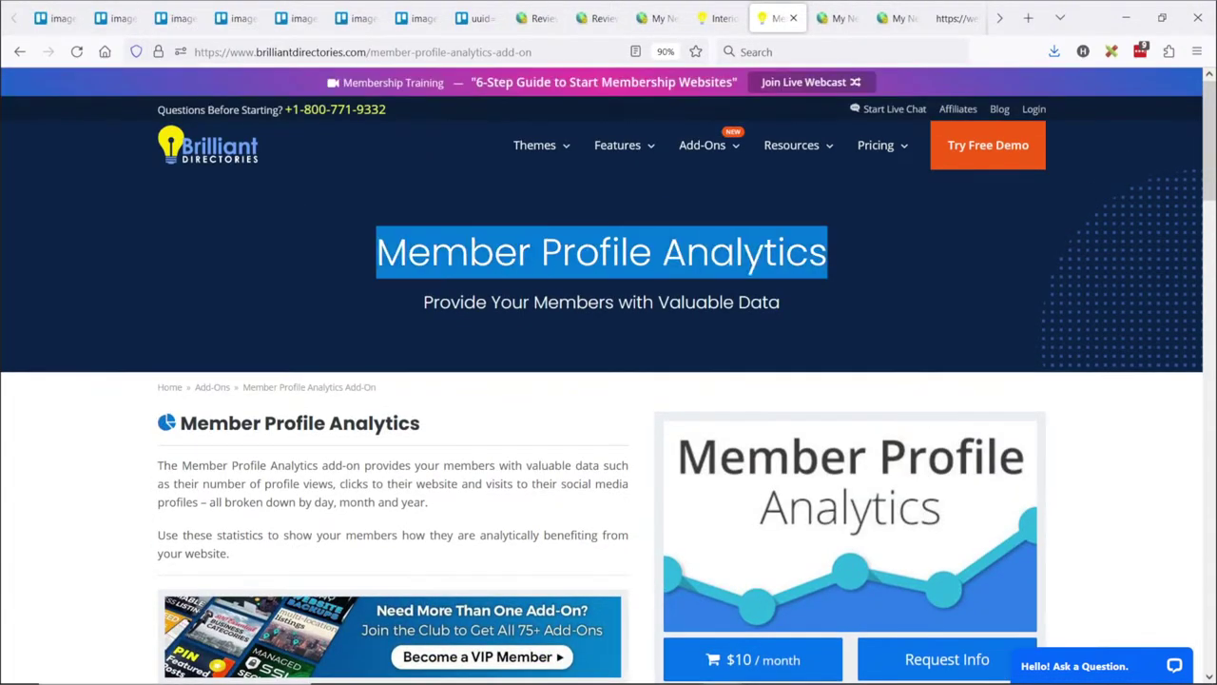
Add the line "--- Member Profile Analytics - Display Reviews Count" below the existing notes in Notepad
key(alt+Tab)
text(-)
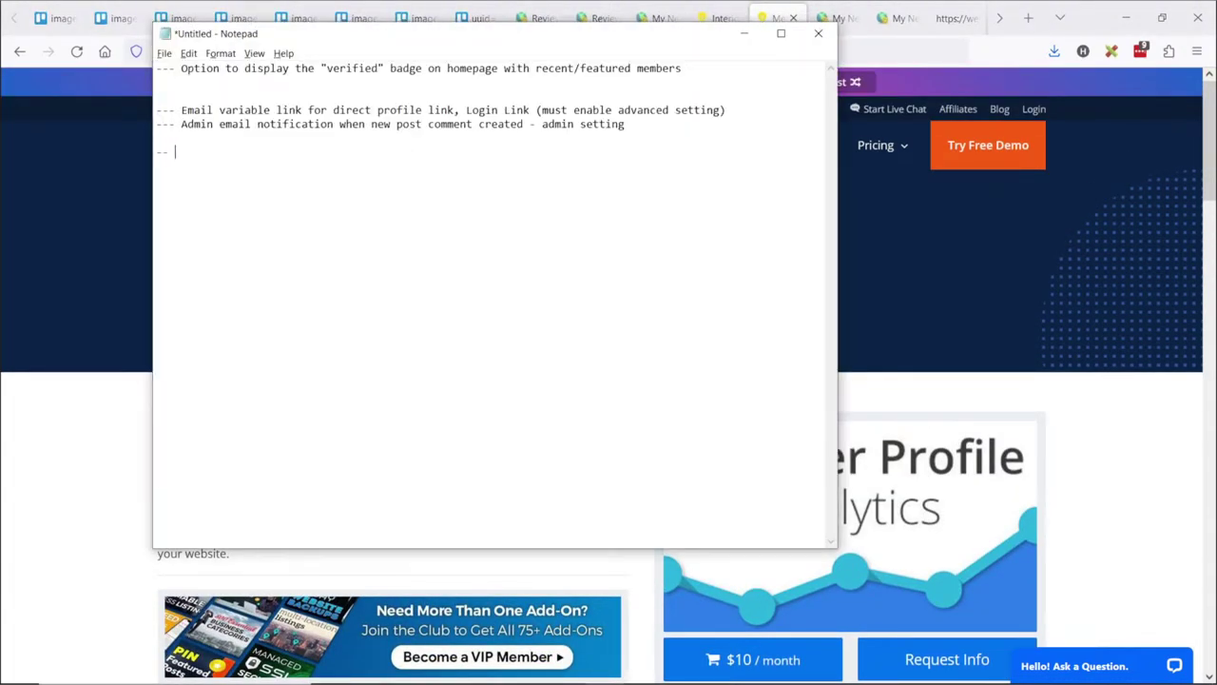
click(1208, 57)
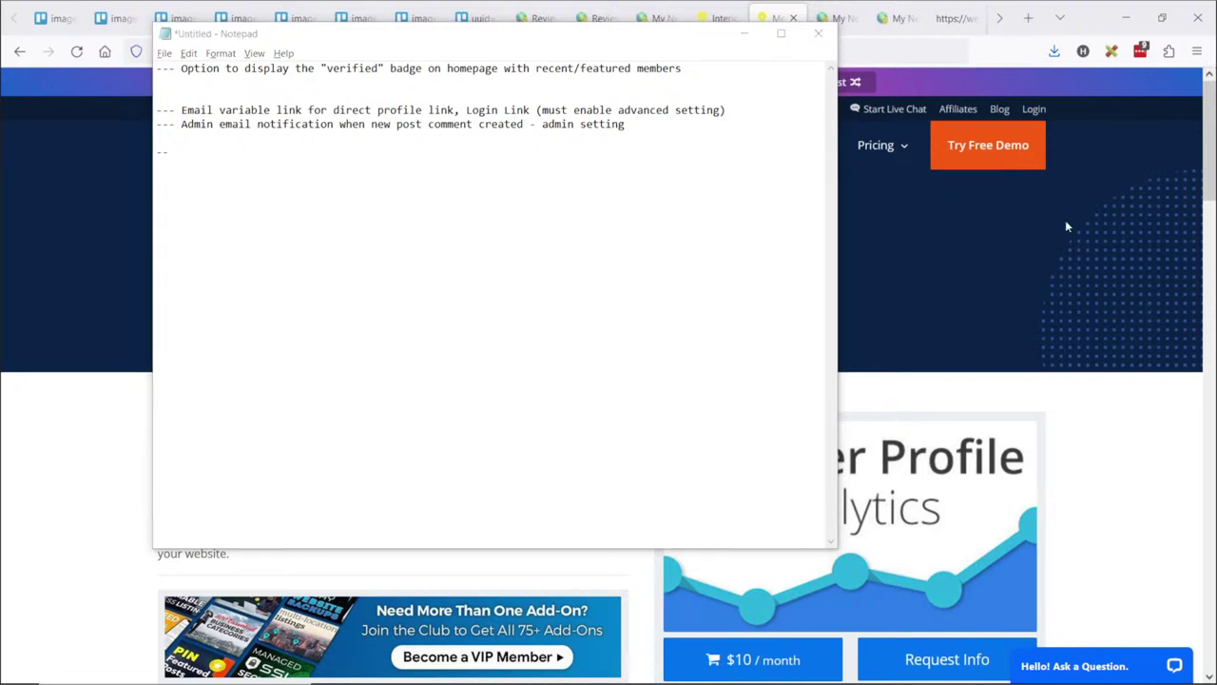
click(211, 158)
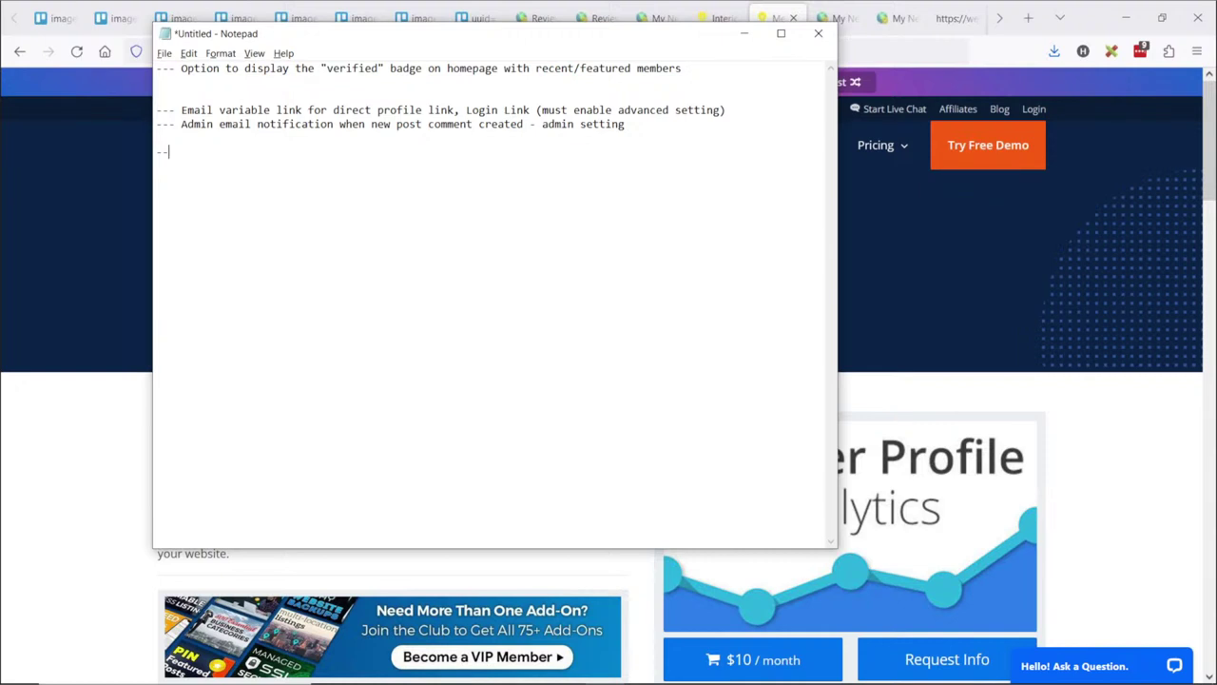
key(ctrl+v)
text(- )
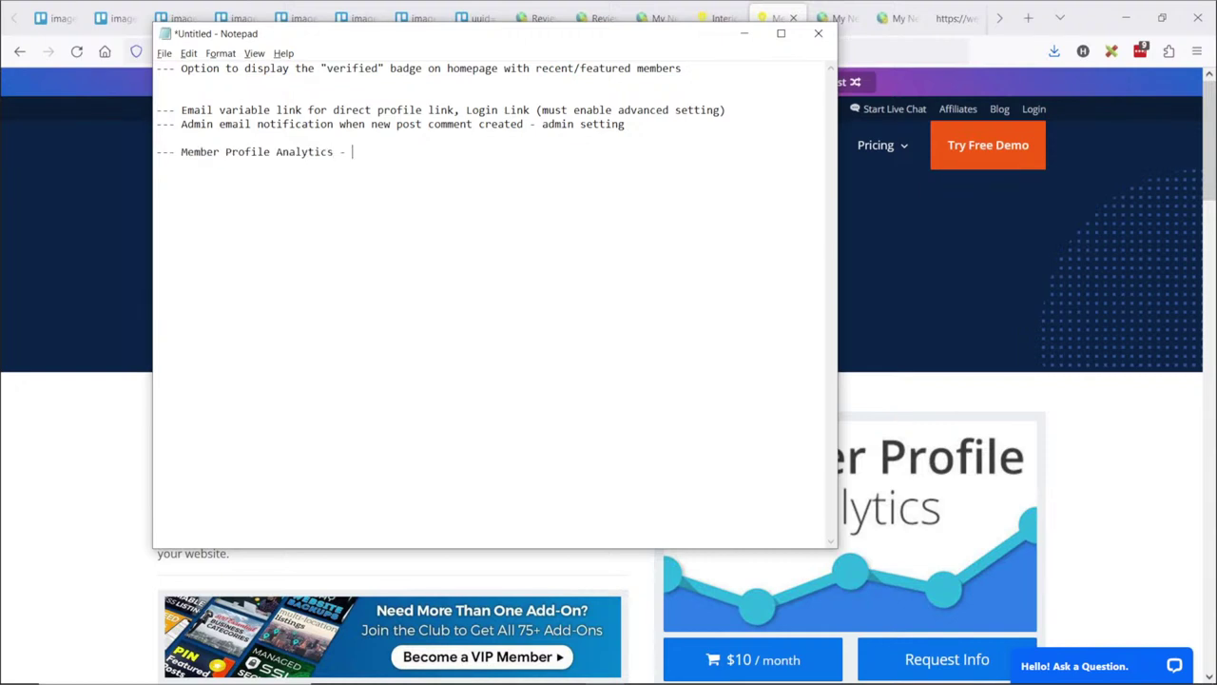
text(Display Reviews Count)
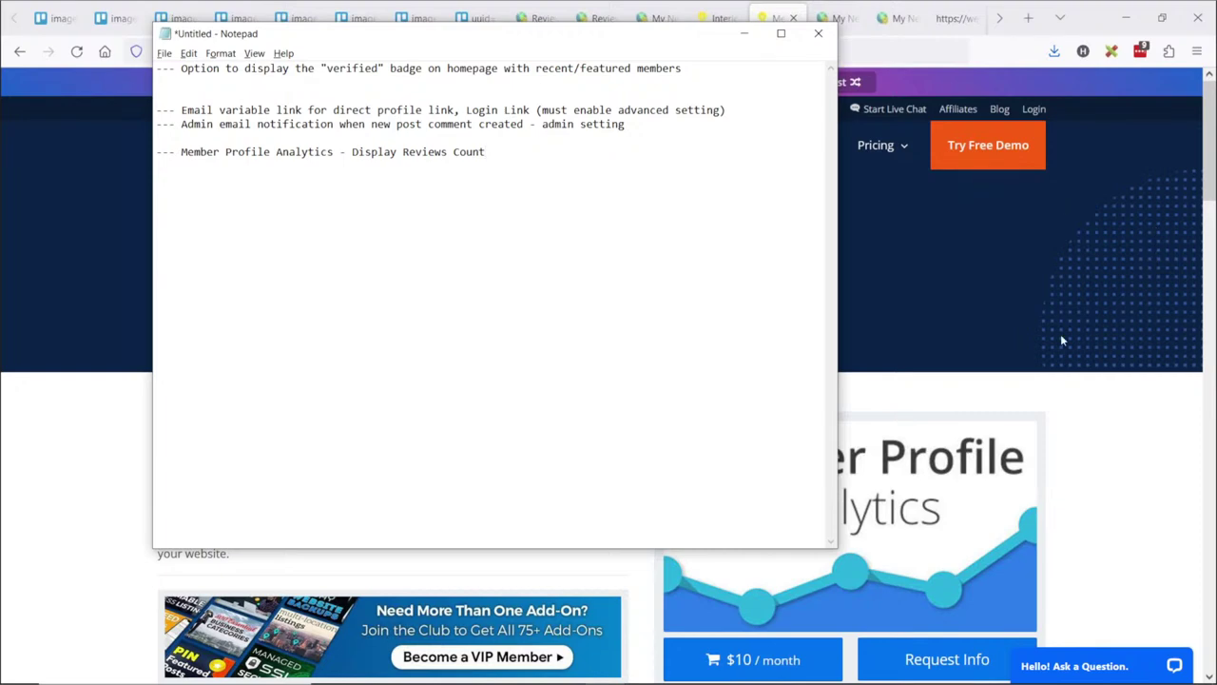
Switch back to the browser, load spaevents.com and open the site's /home page
key(alt+Tab)
key(alt+Tab)
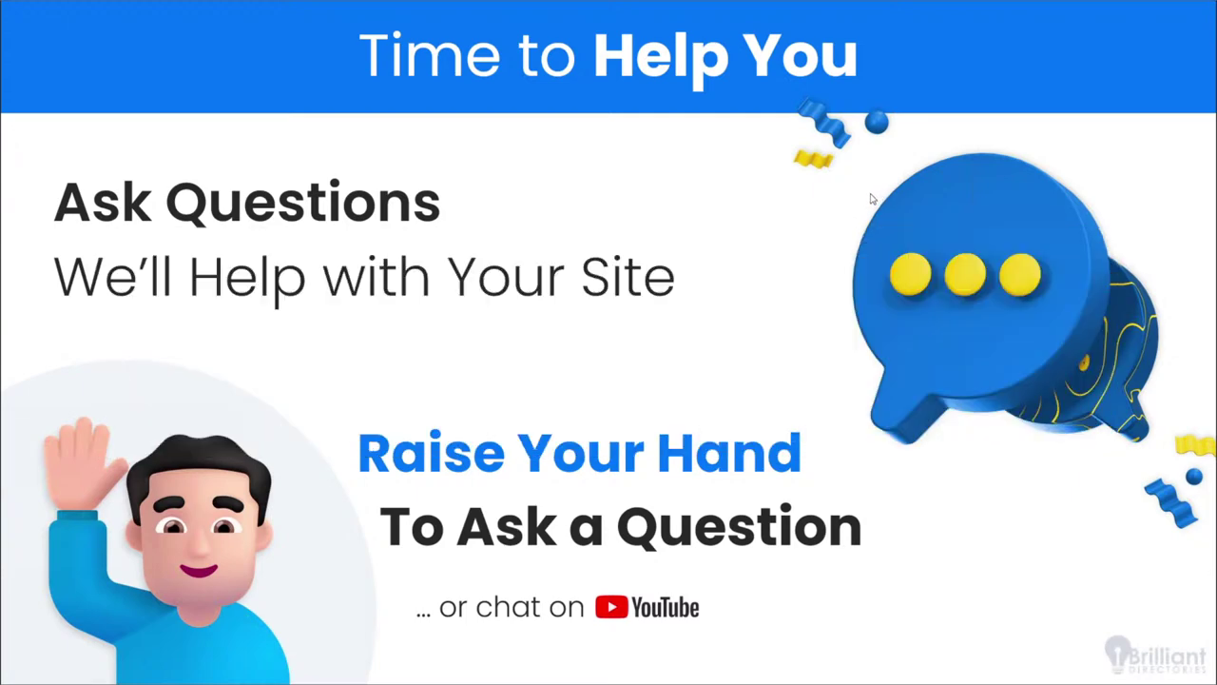
key(alt+Tab)
key(alt+Tab)
click(487, 51)
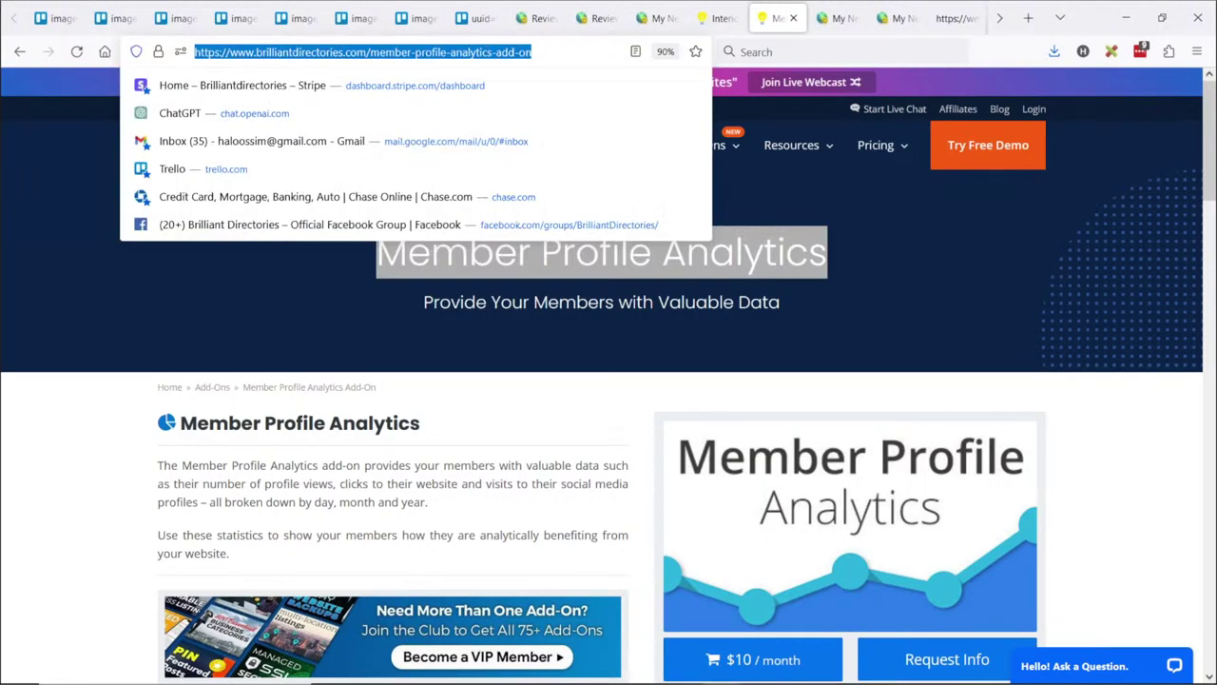
text(spaevents.com)
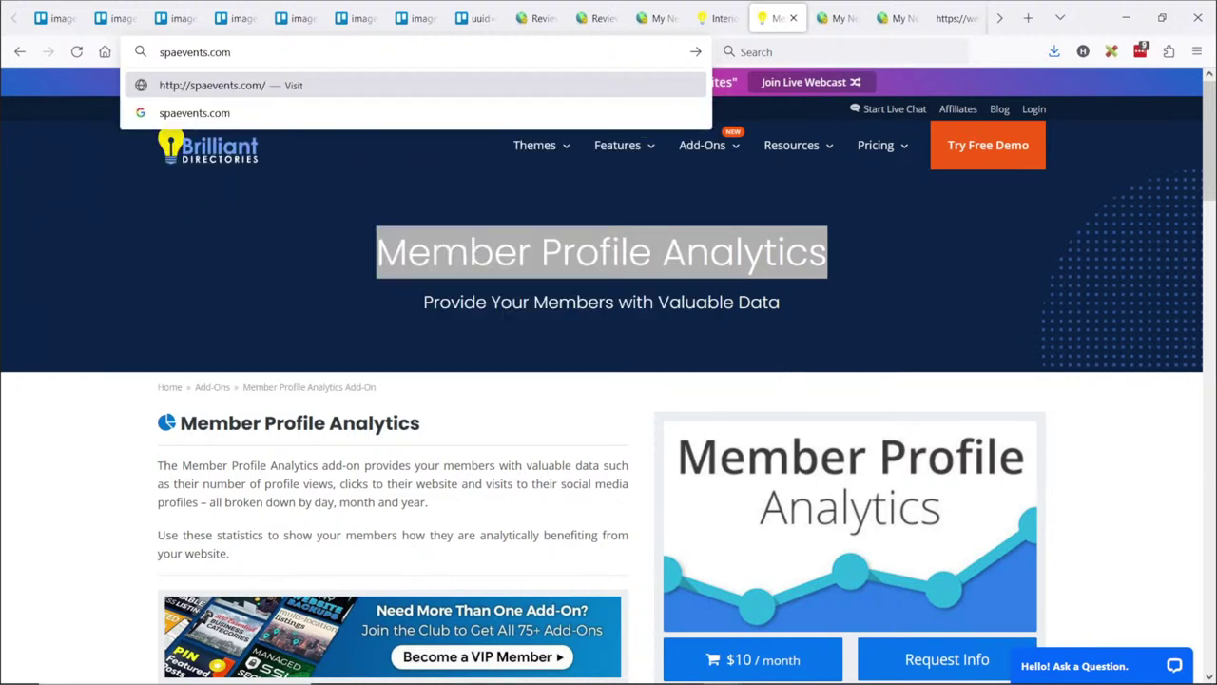
key(Return)
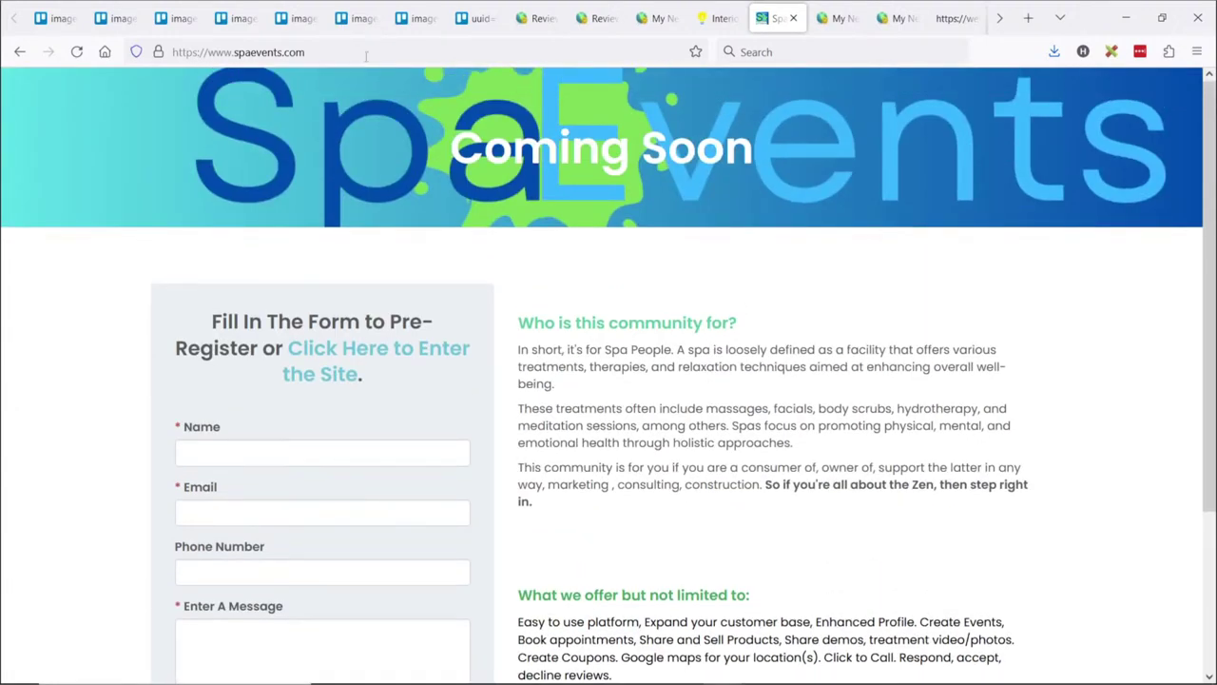
click(381, 52)
text(/home)
key(Return)
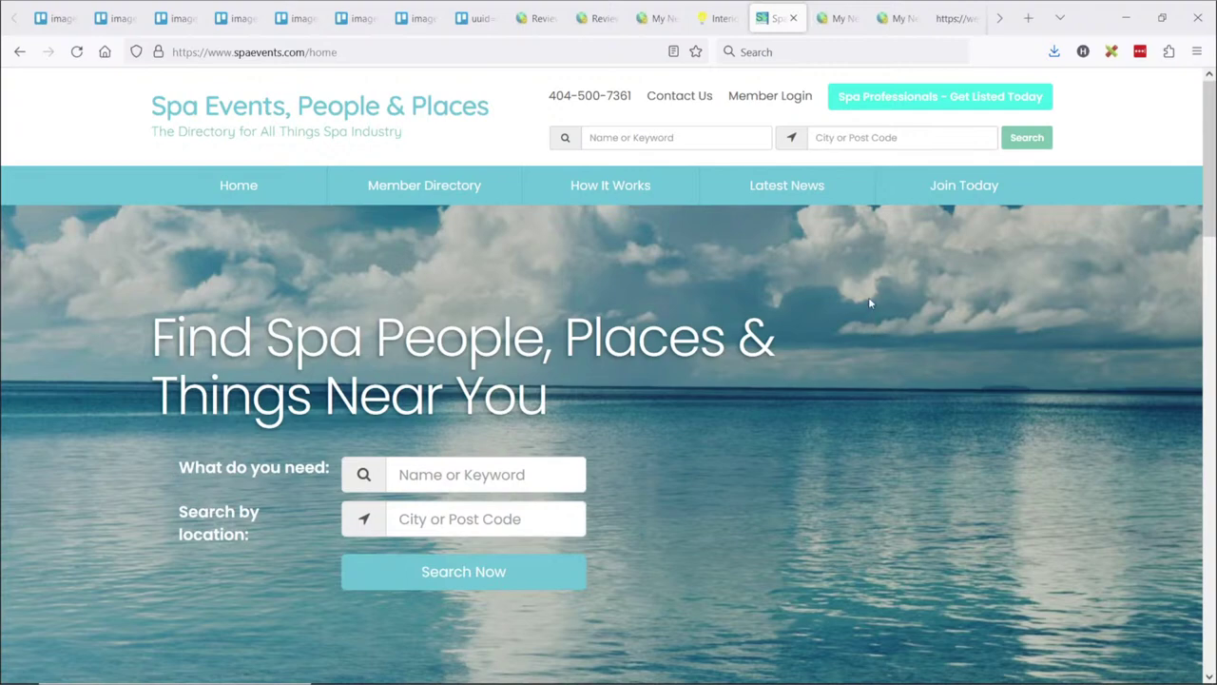
Examine the spa directory's homepage, from the header and search area to the newest members and blog articles
scroll(864, 305, down, 7)
scroll(829, 289, down, 4)
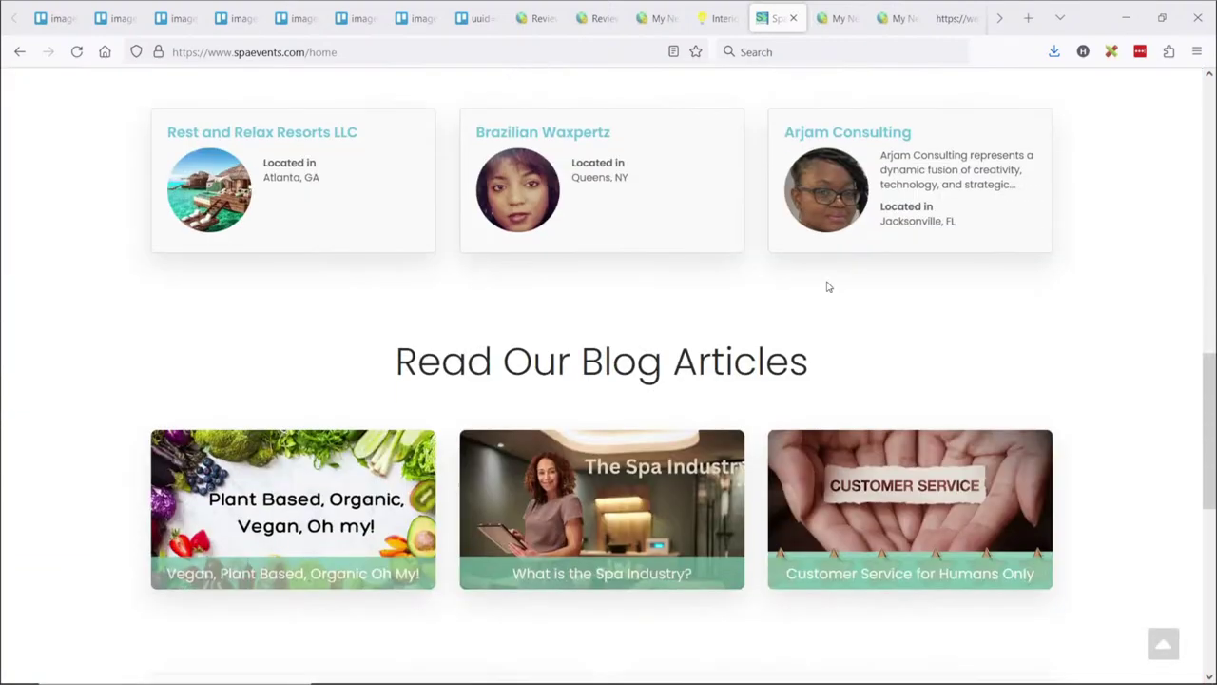
scroll(827, 286, down, 3)
scroll(820, 269, up, 15)
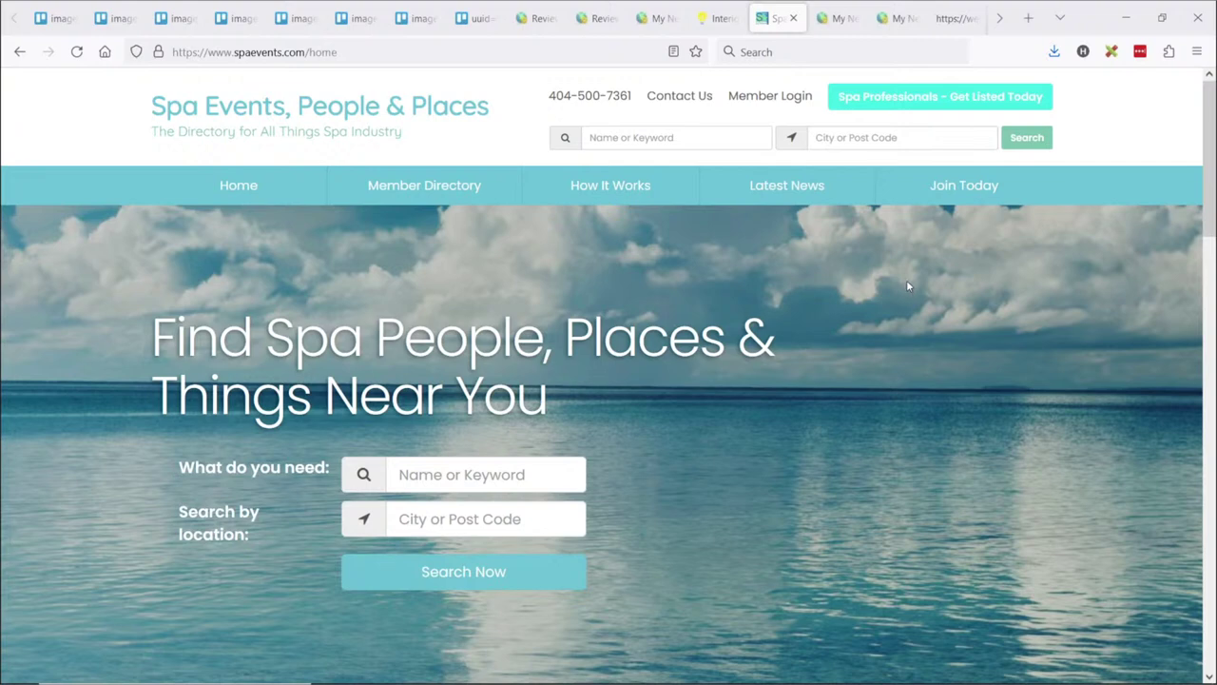
scroll(907, 280, down, 15)
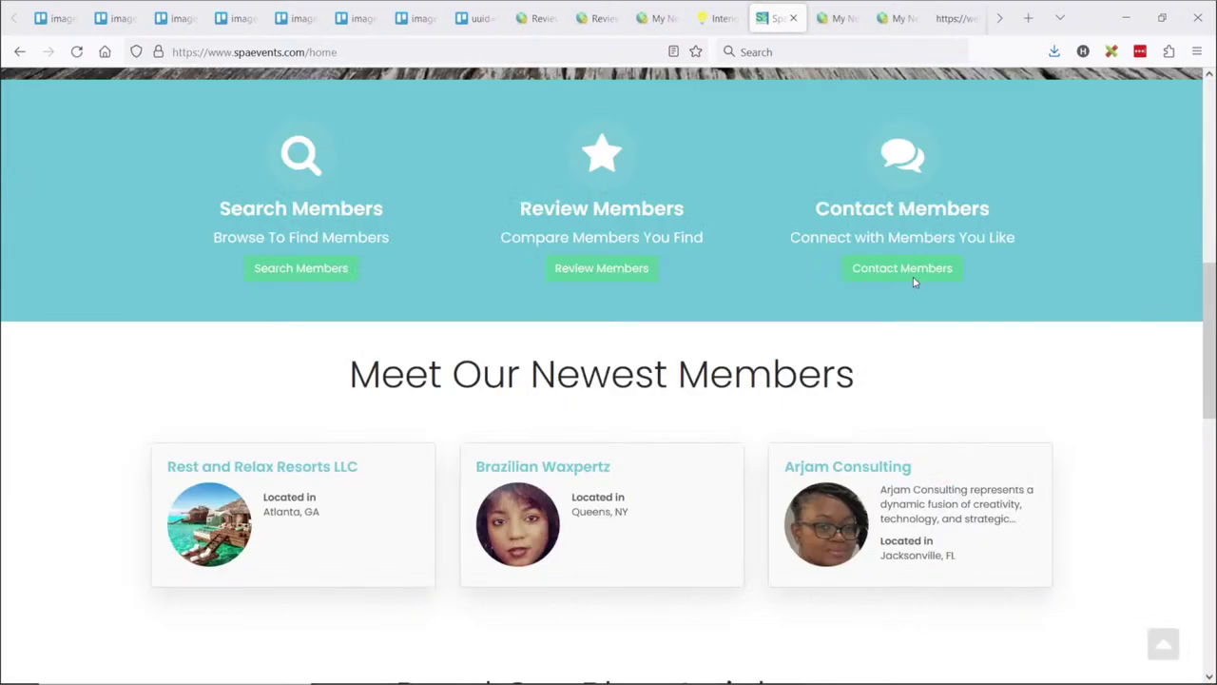
scroll(1032, 307, up, 10)
scroll(1109, 307, up, 5)
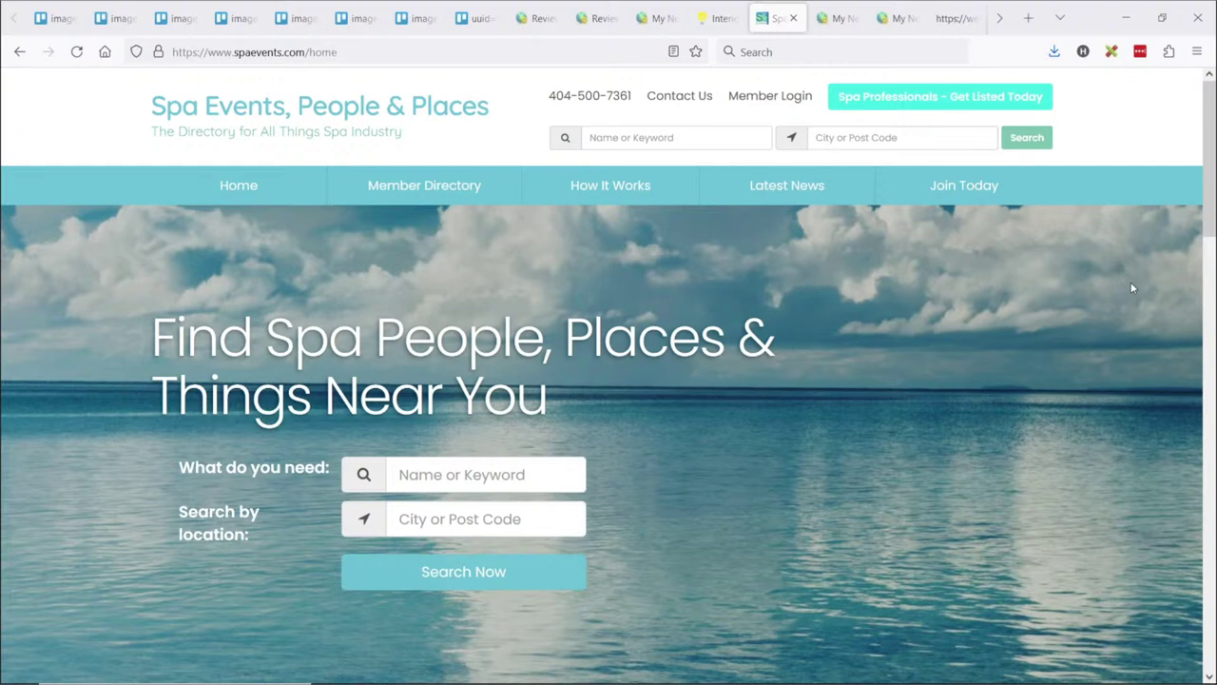
Start a list below the notes in Notepad with the entries "Spa Expo" and "Spa Networking Event" on separate lines
key(alt+Tab)
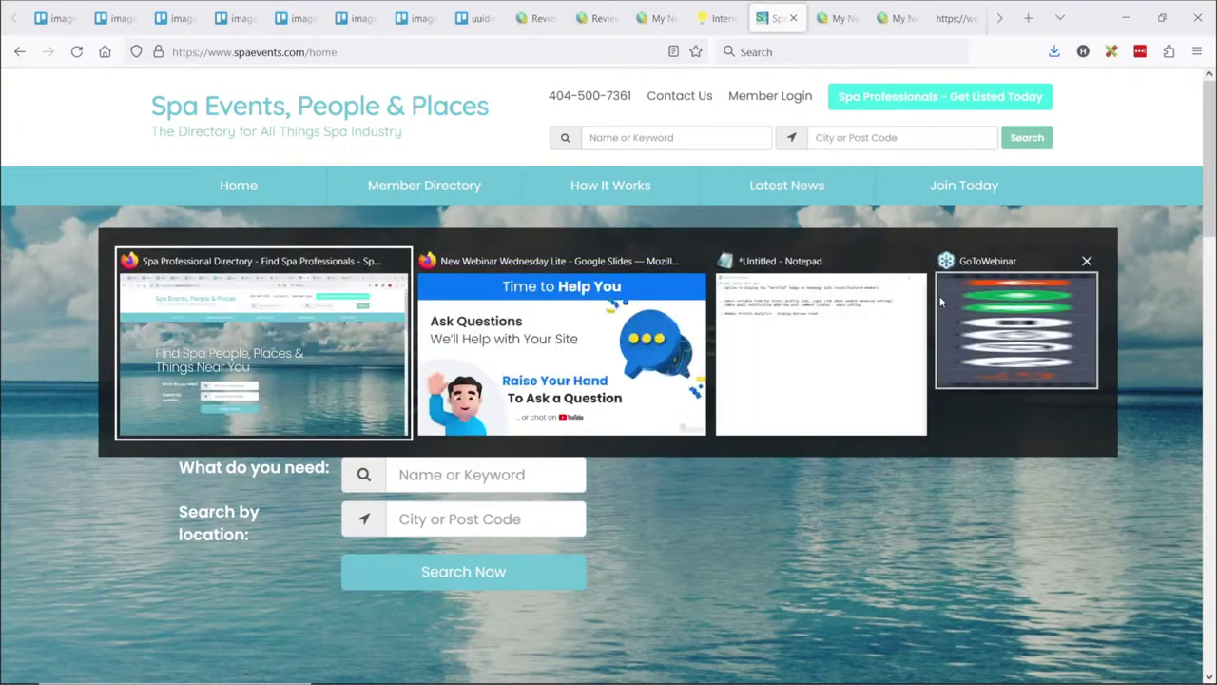
click(884, 348)
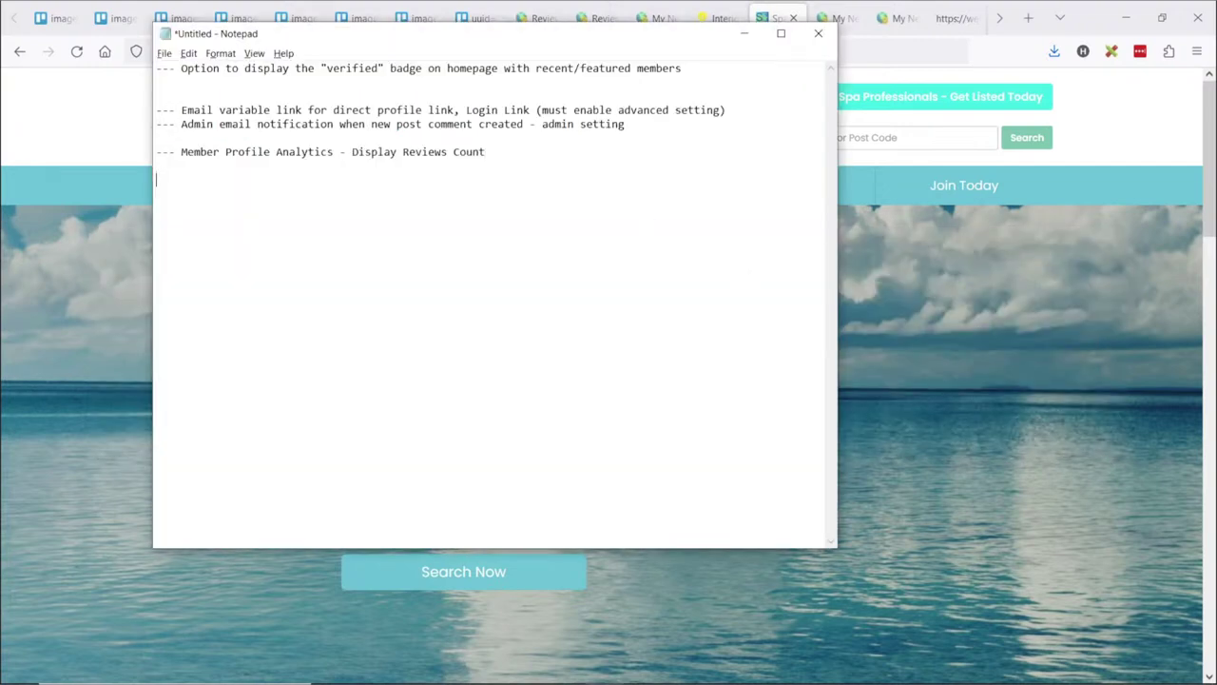
key(Return)
key(Return)
text(Spa Expo)
key(Return)
text(Spa Networking Even)
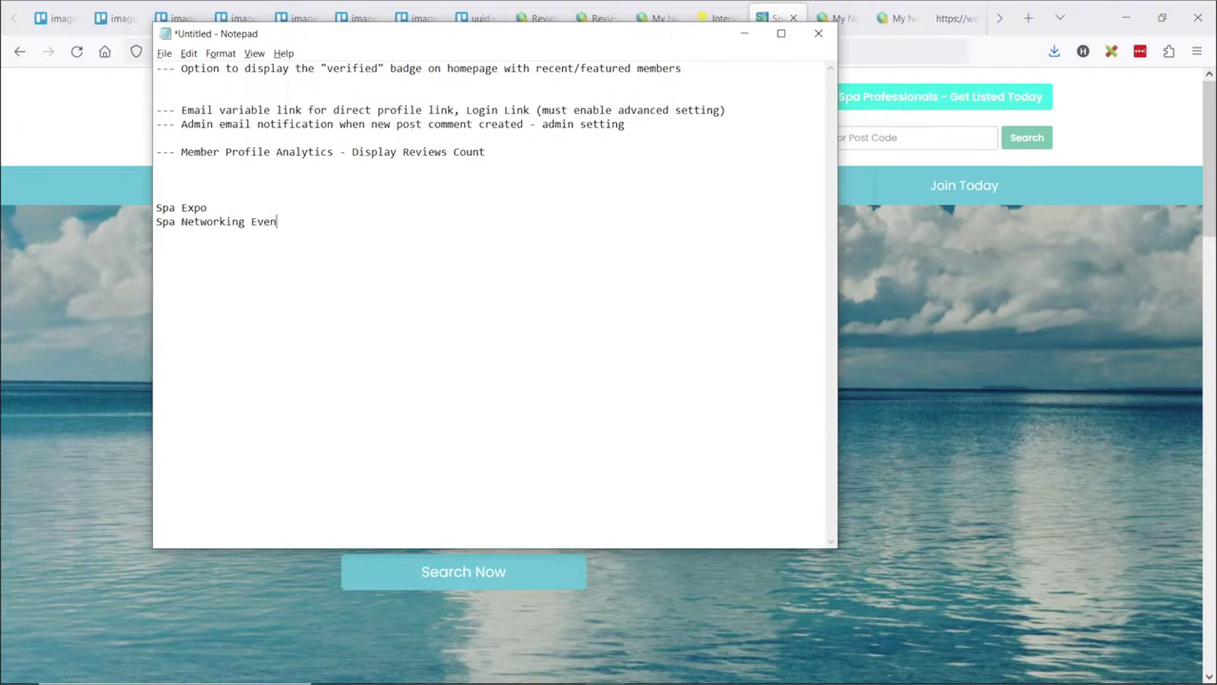
text(t)
Extend the Notepad list with "Spa Supplies", "Spa Manufactures" and "Spa Distributtors", one per line
key(Return)
text(Spa Supplies)
key(Return)
text(Spa Manuf)
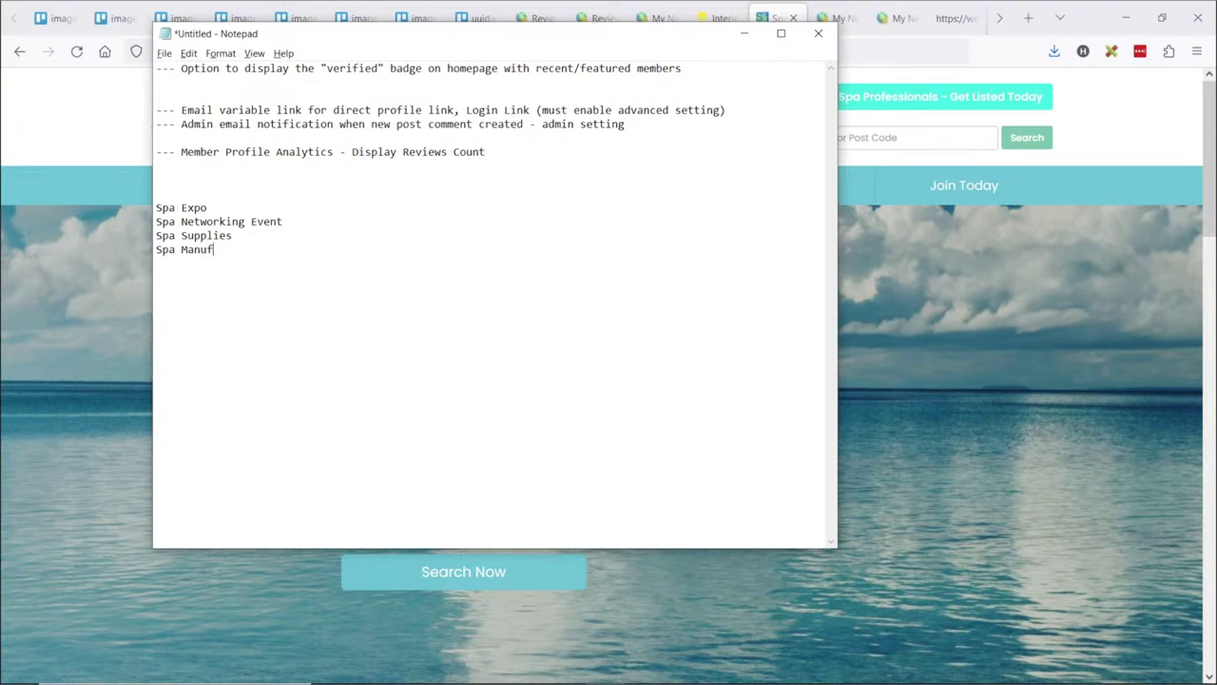
text(acturers)
key(Return)
text(Spa Distribu)
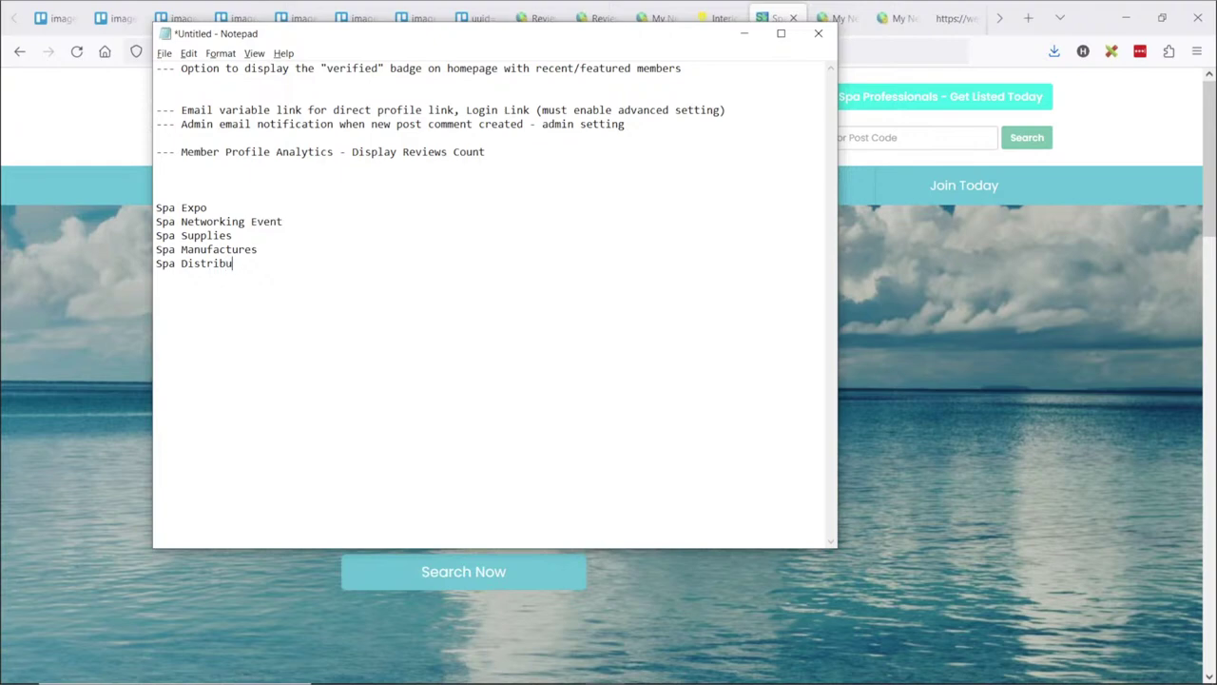
text(ttors)
click(343, 268)
Open the spa site's Browse Categories page in the browser, examine its member categories, and return to the Notepad list
key(alt+Tab)
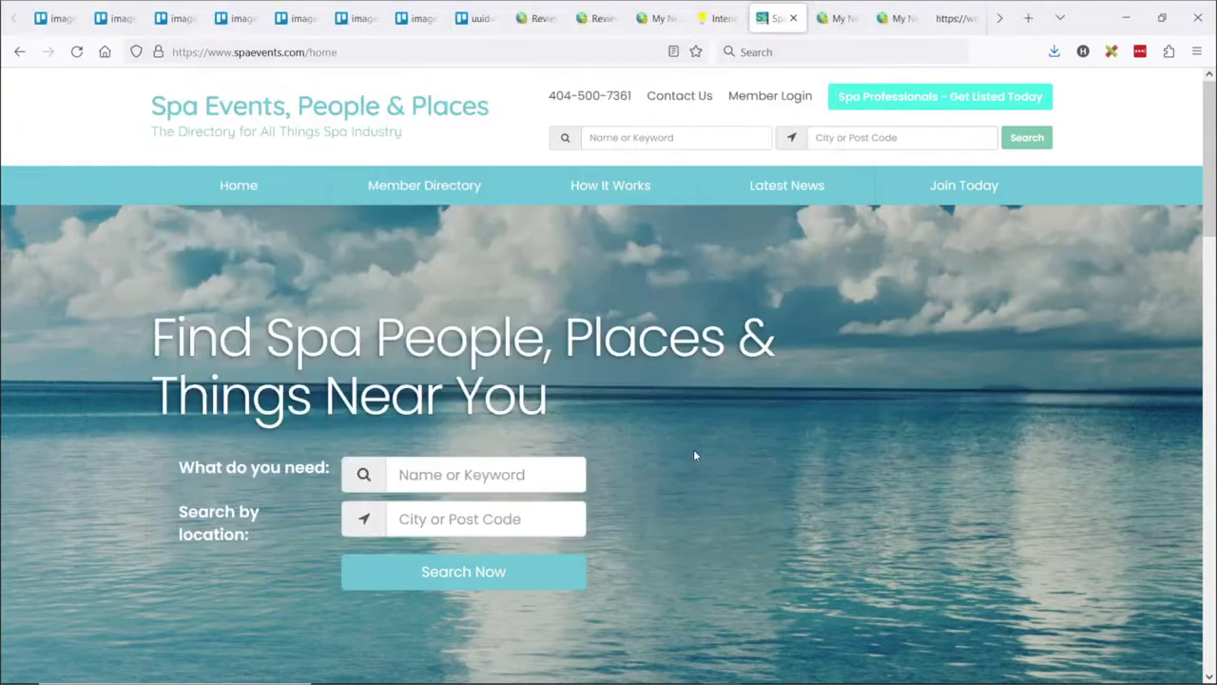
scroll(730, 467, down, 10)
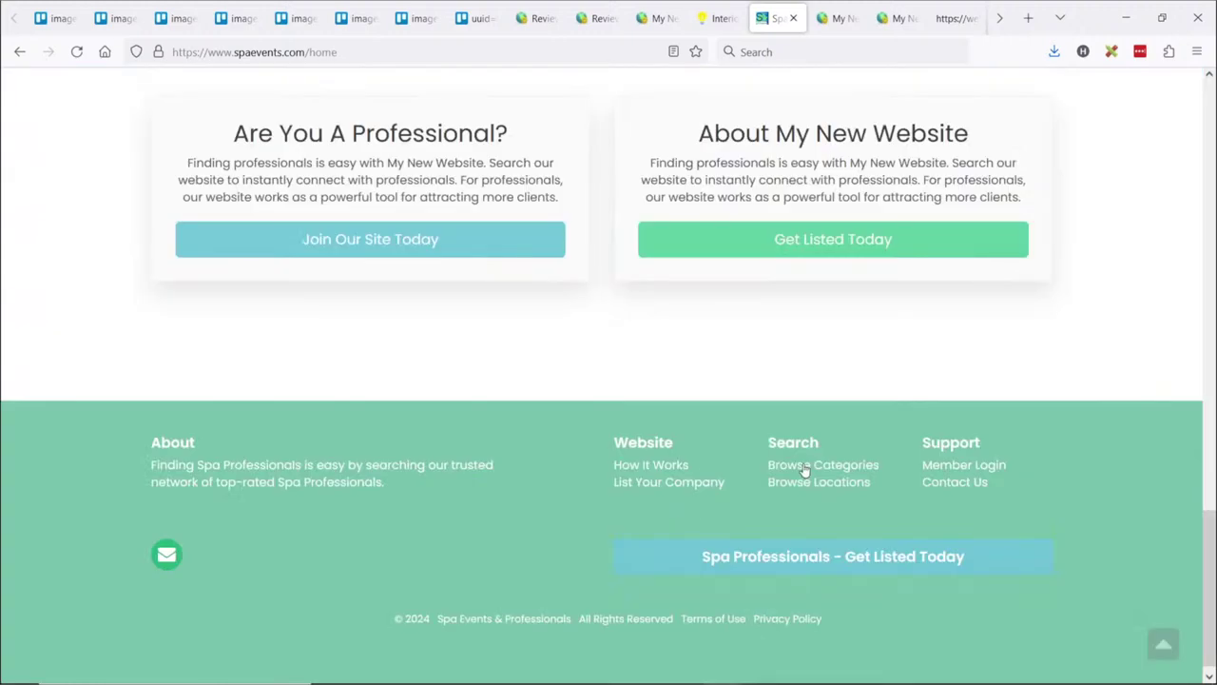
click(806, 467)
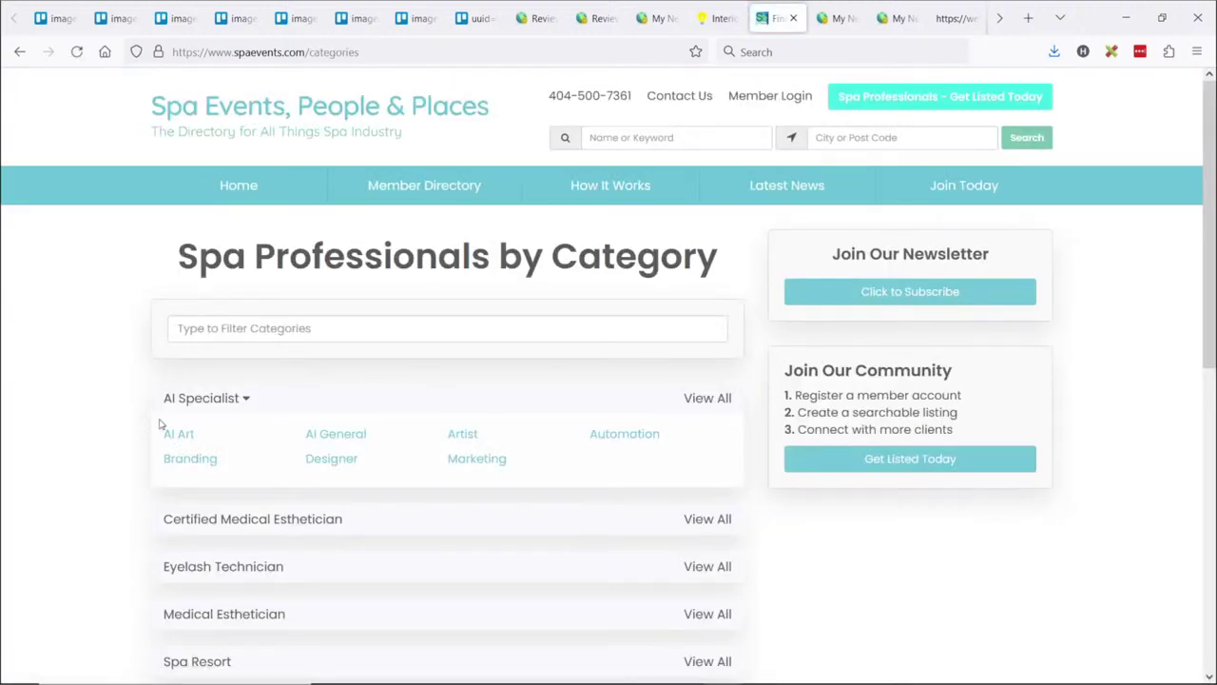
scroll(143, 395, down, 2)
click(227, 361)
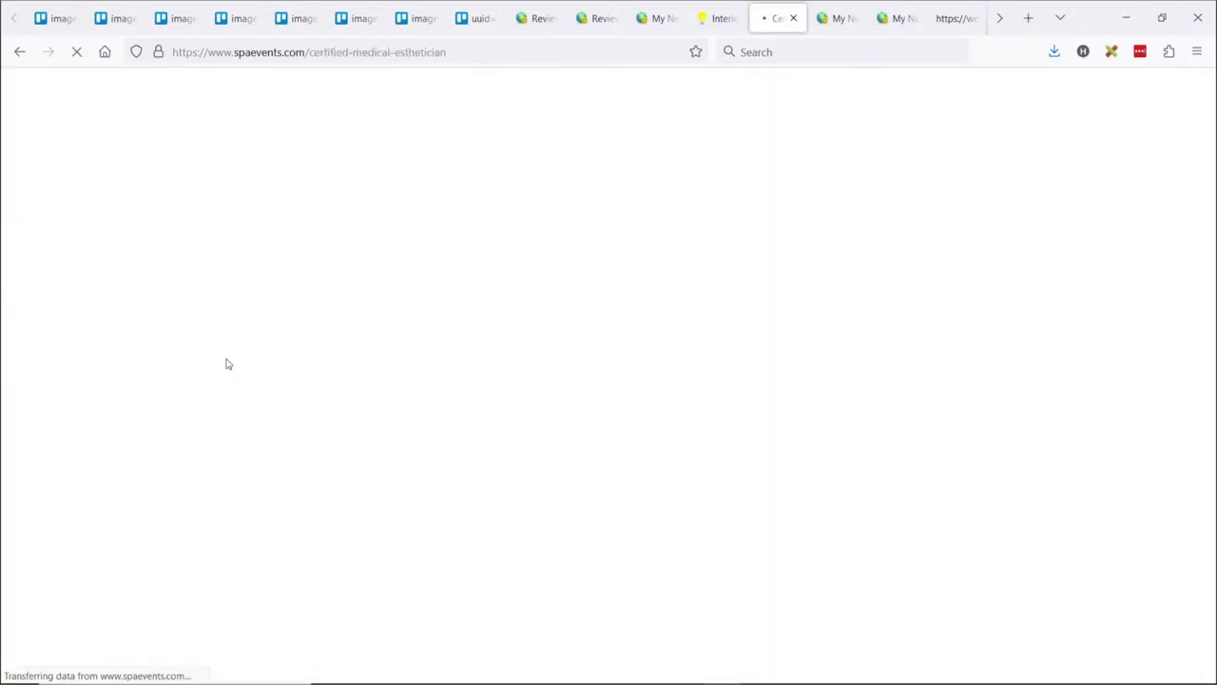
click(17, 53)
scroll(120, 373, down, 2)
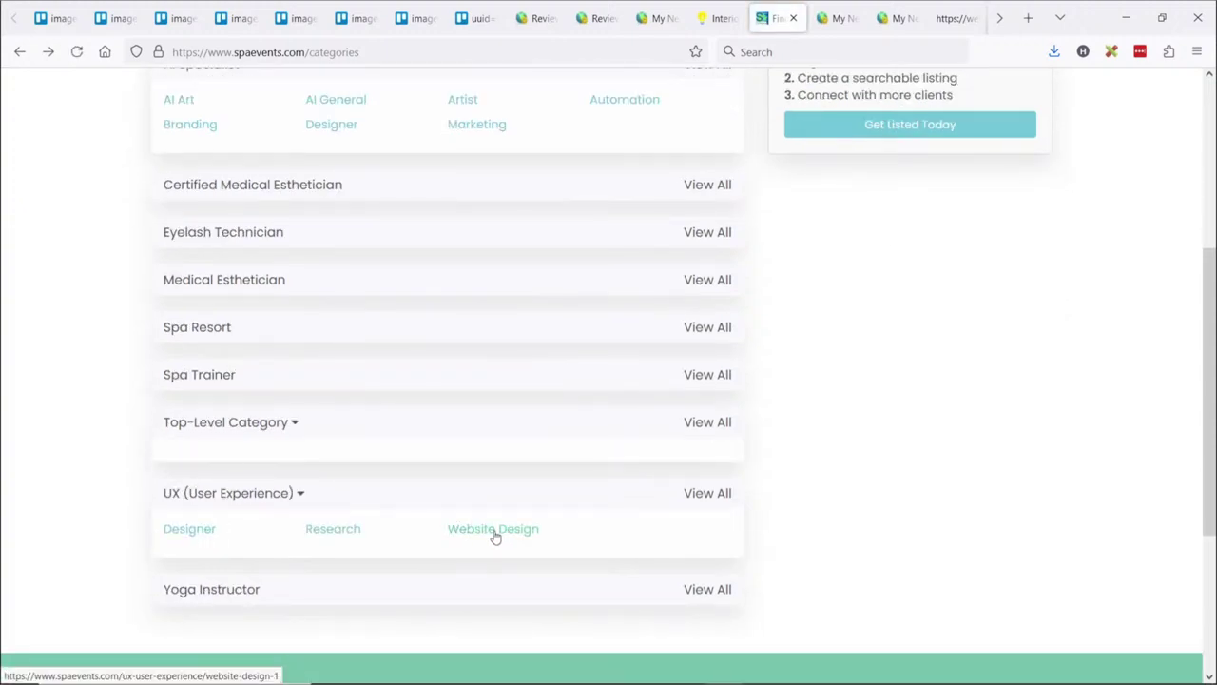
scroll(495, 538, up, 3)
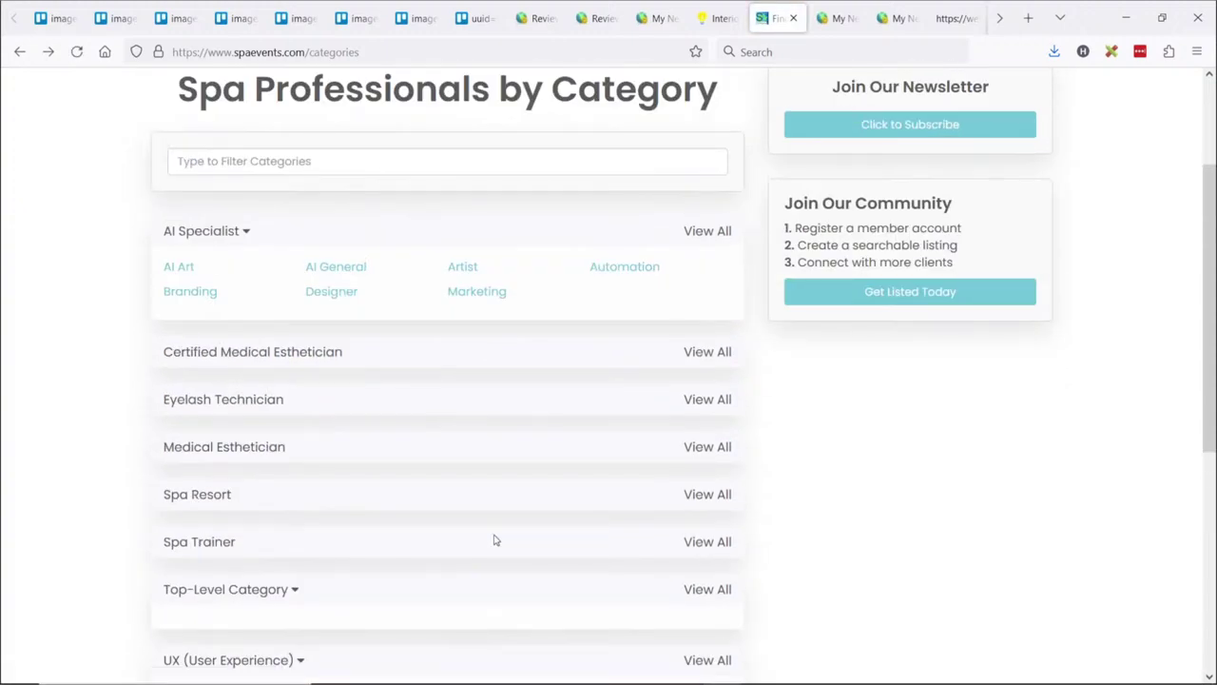
scroll(495, 540, up, 3)
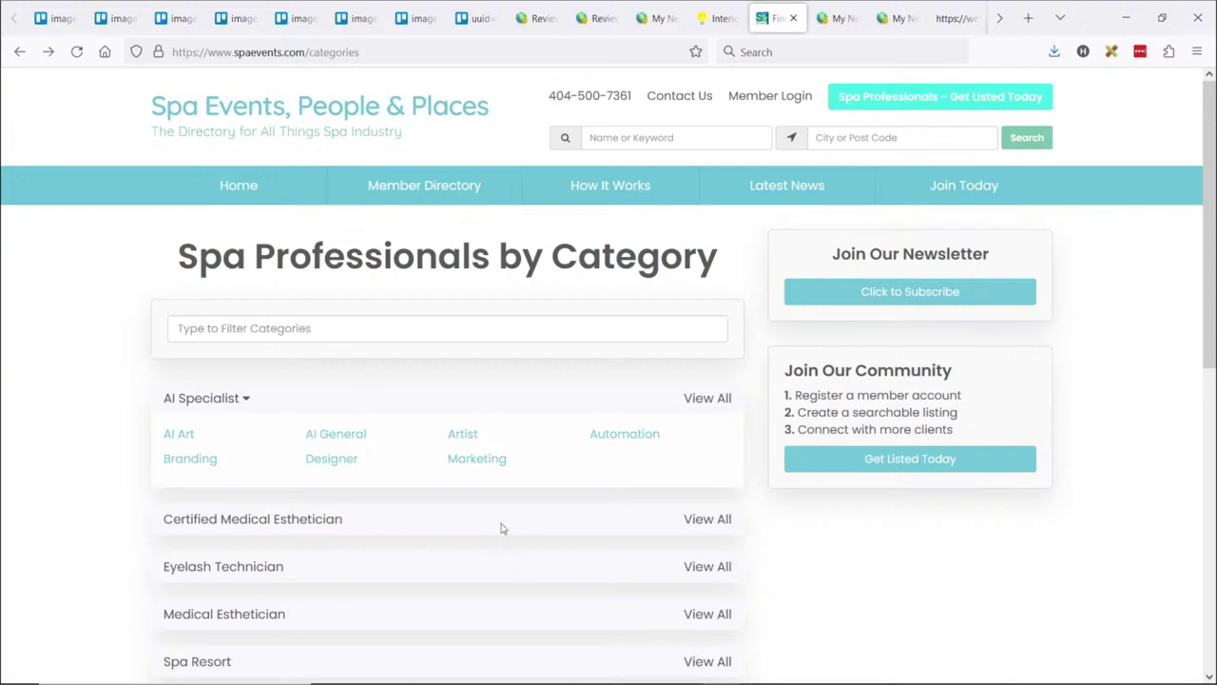
key(alt+Tab)
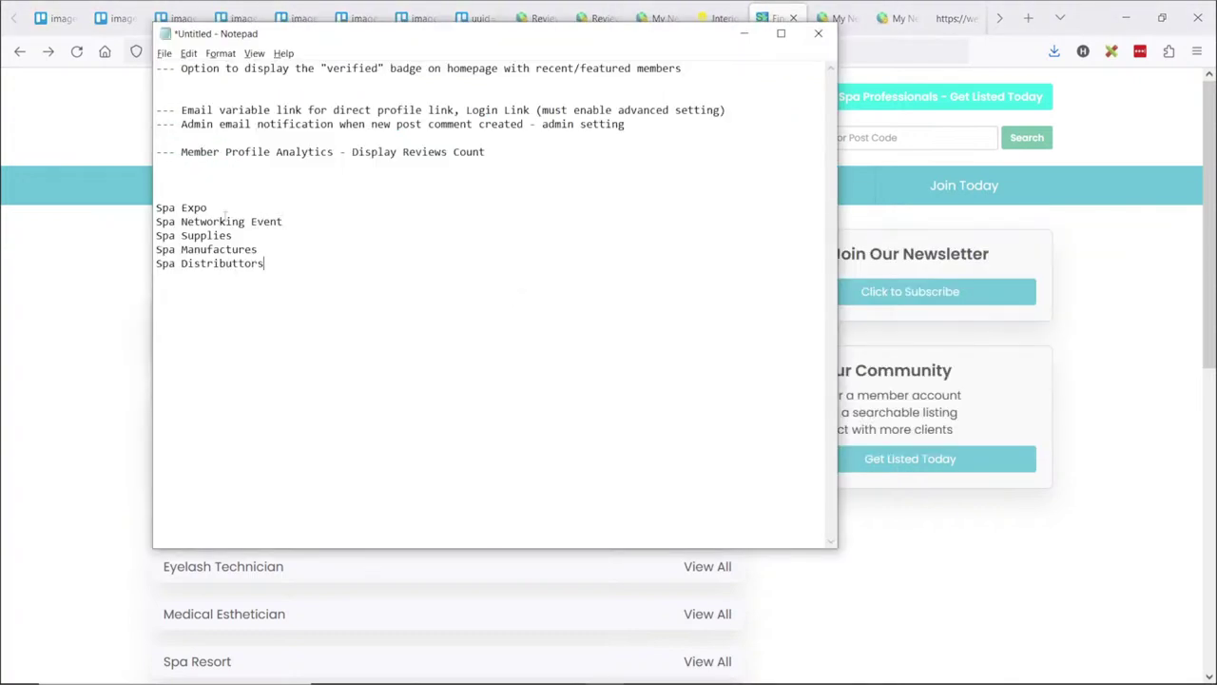
Extend the "Spa Networking Event" entry in the Notepad list to read "Spa Networking Events/ Conferances"
click(294, 224)
key(BackSpace)
text(s/ Conferances)
key(Return)
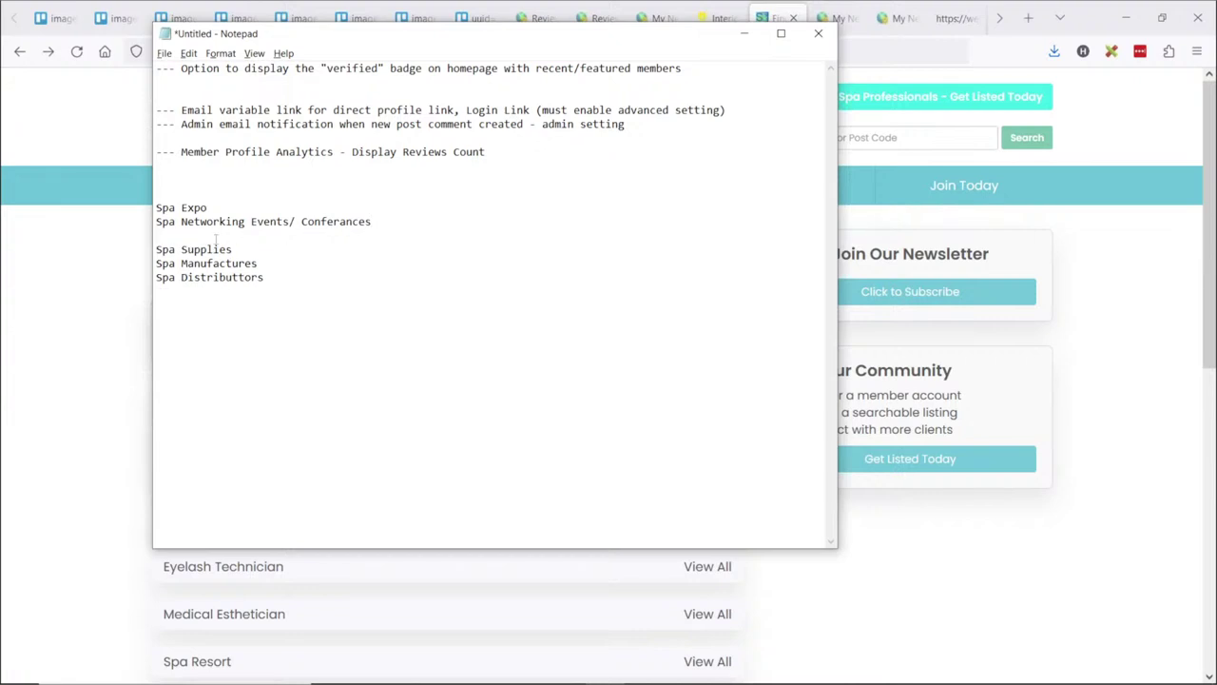
key(Delete)
Below the spa list, add the separate lines "Anything and Everything Spa" and "Spa Professionals" in Notepad
click(314, 263)
key(Return)
key(Return)
key(Return)
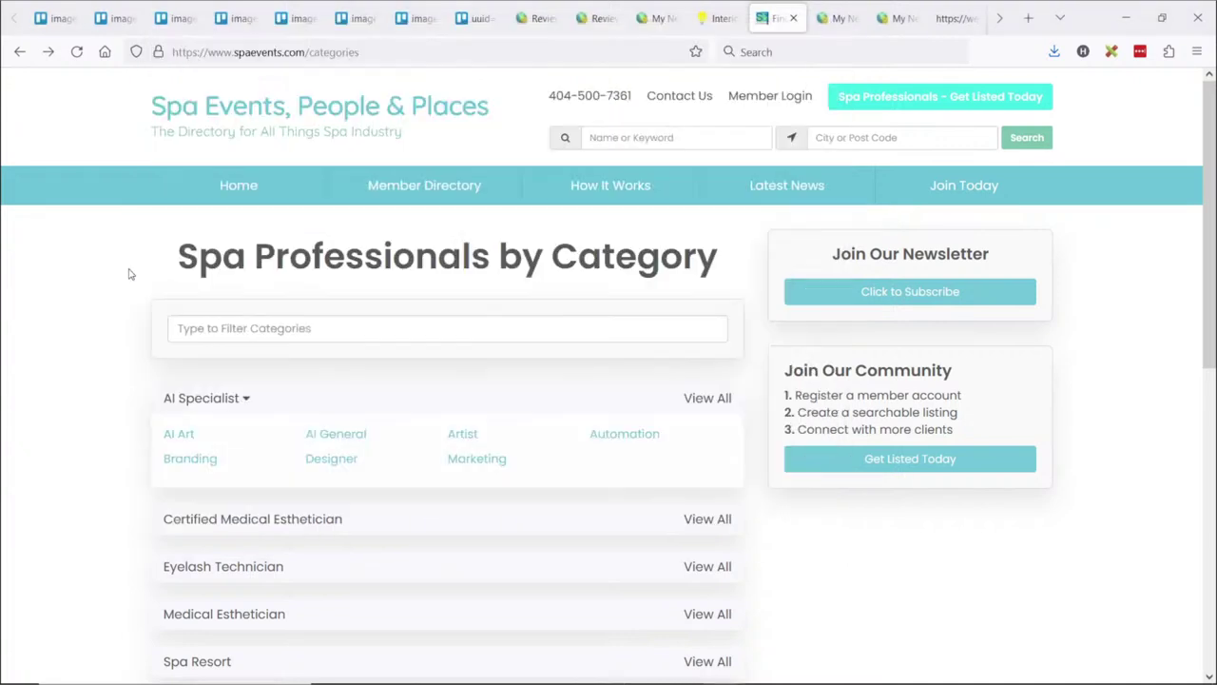
click(133, 273)
key(alt+Tab)
text(Anything and Eve)
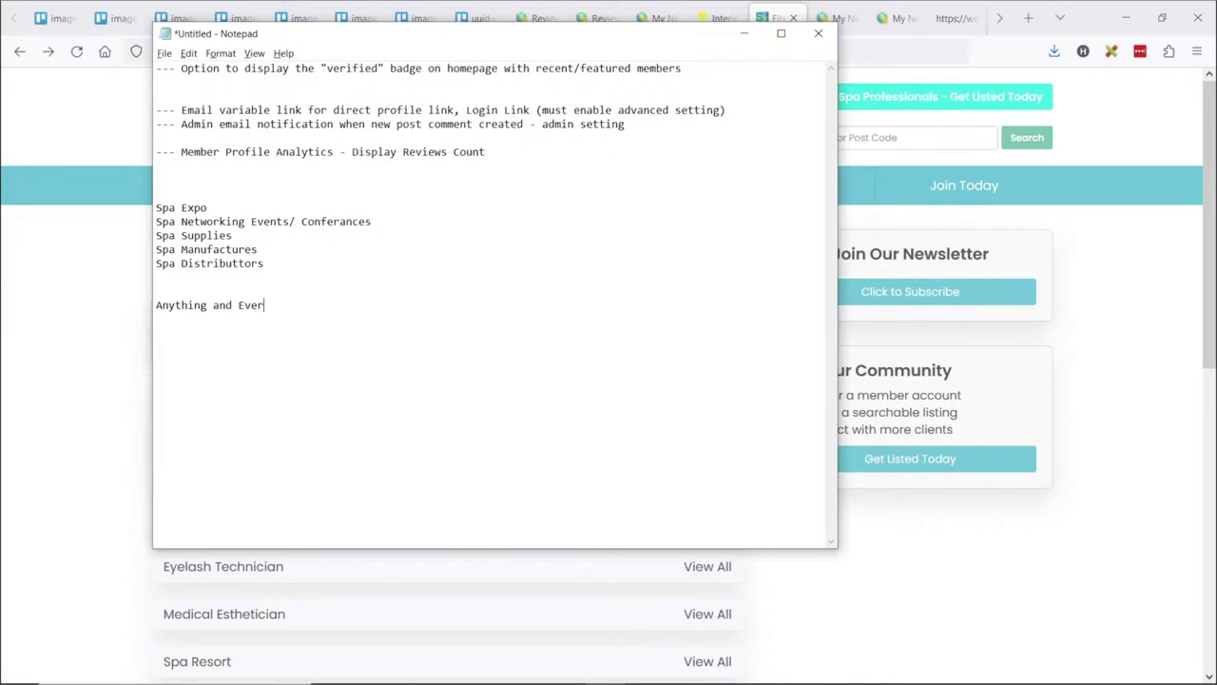
text(rything Spa)
key(Return)
key(Return)
text(Spa Professionals)
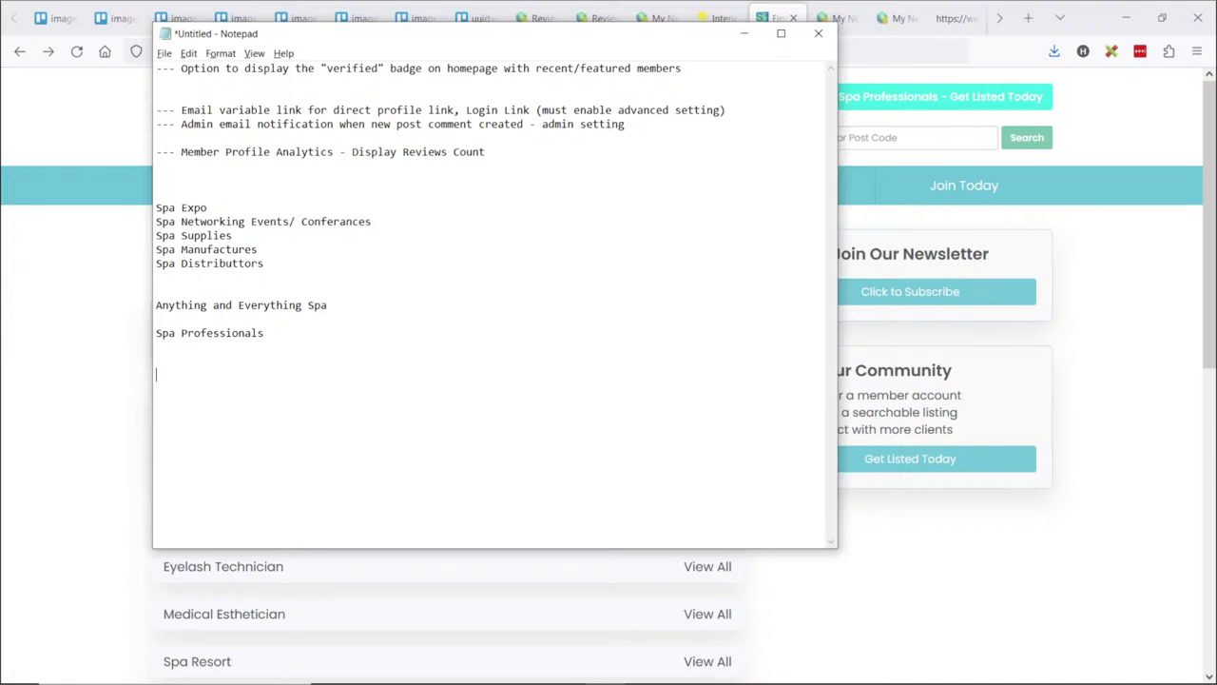
Add the numbered note "1. Who or how many decisions makers are there?" with the sub-line "--- How long is that prcoess going to take"
text(1. Who or how many decisions ma)
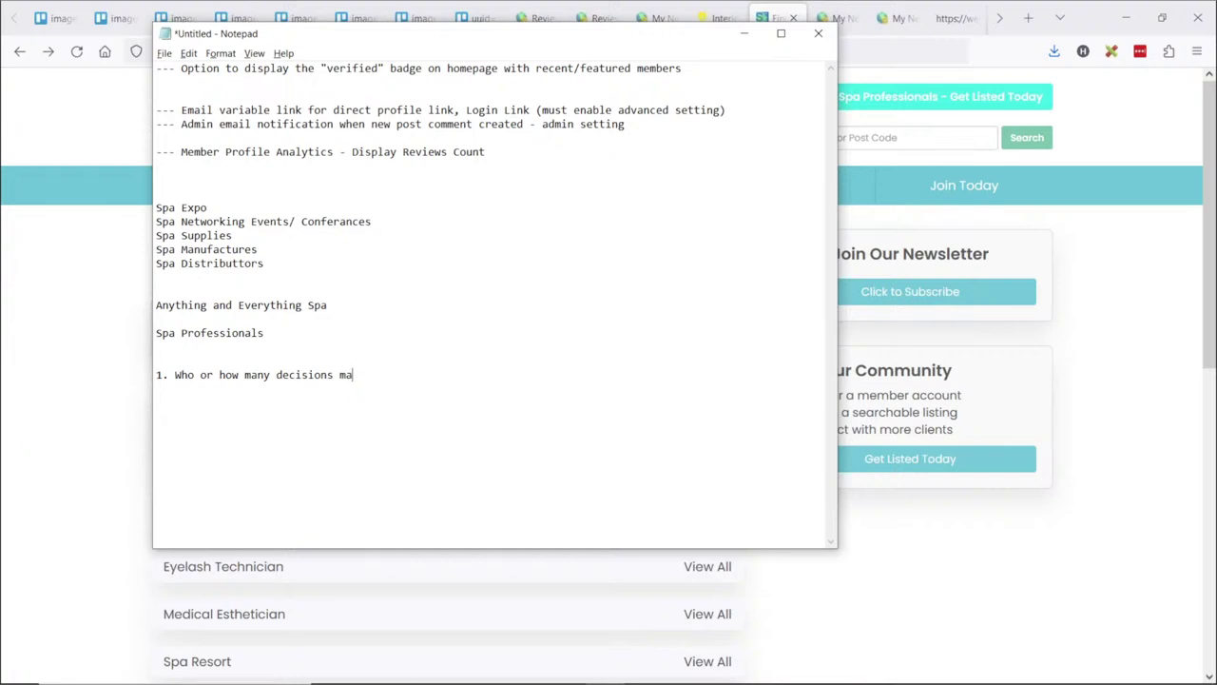
text(kers are there)
key(BackSpace)
text(? )
text(--- How long)
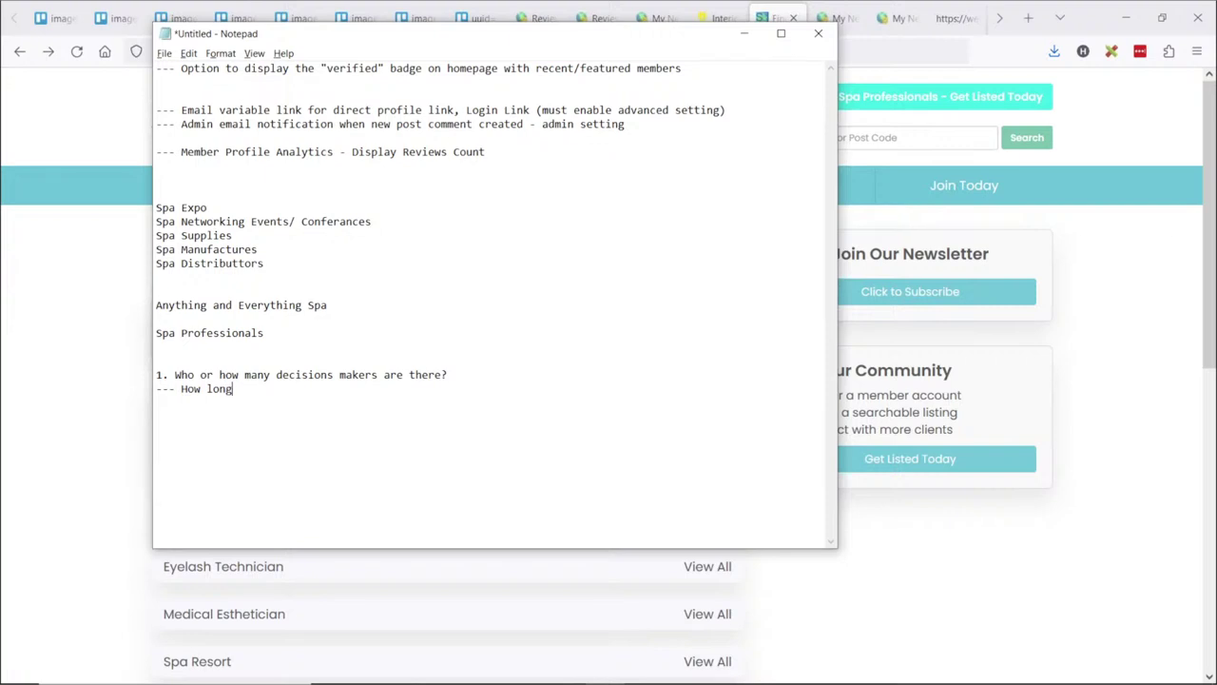
text( is that prcoess going to take)
key(Return)
Add a second sub-line under note 1: "--- Add links for some competitors, leverage those when you're pitching"
text(---)
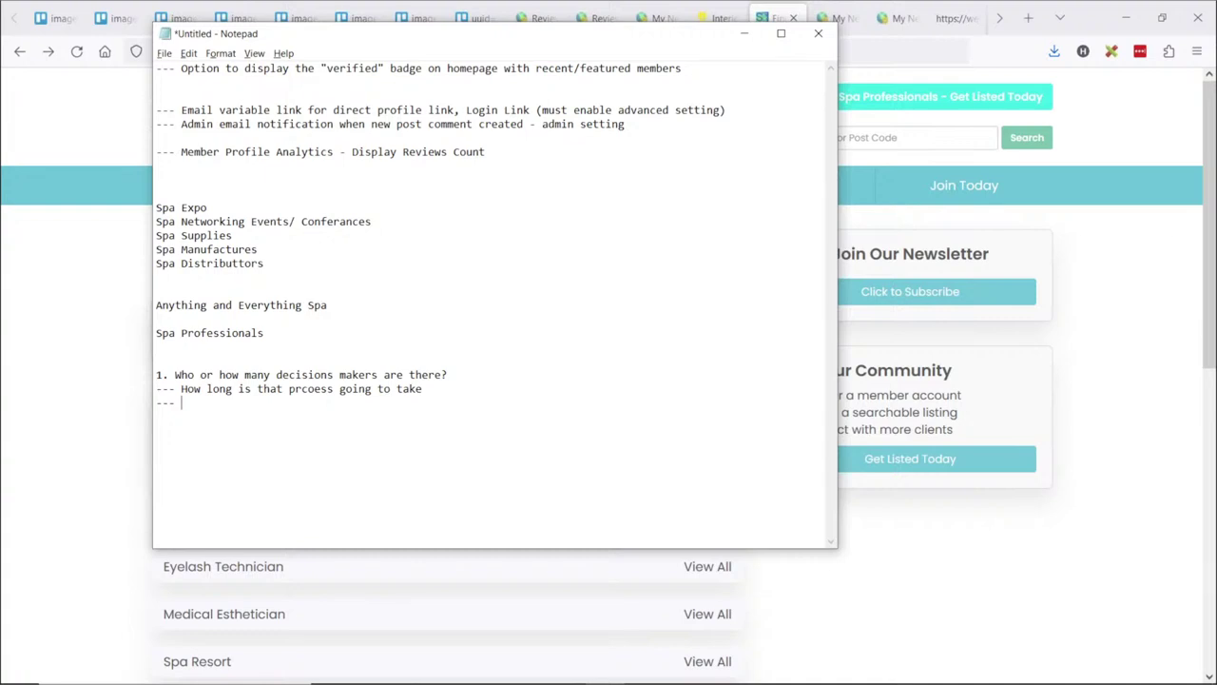
text(Add links for some compe)
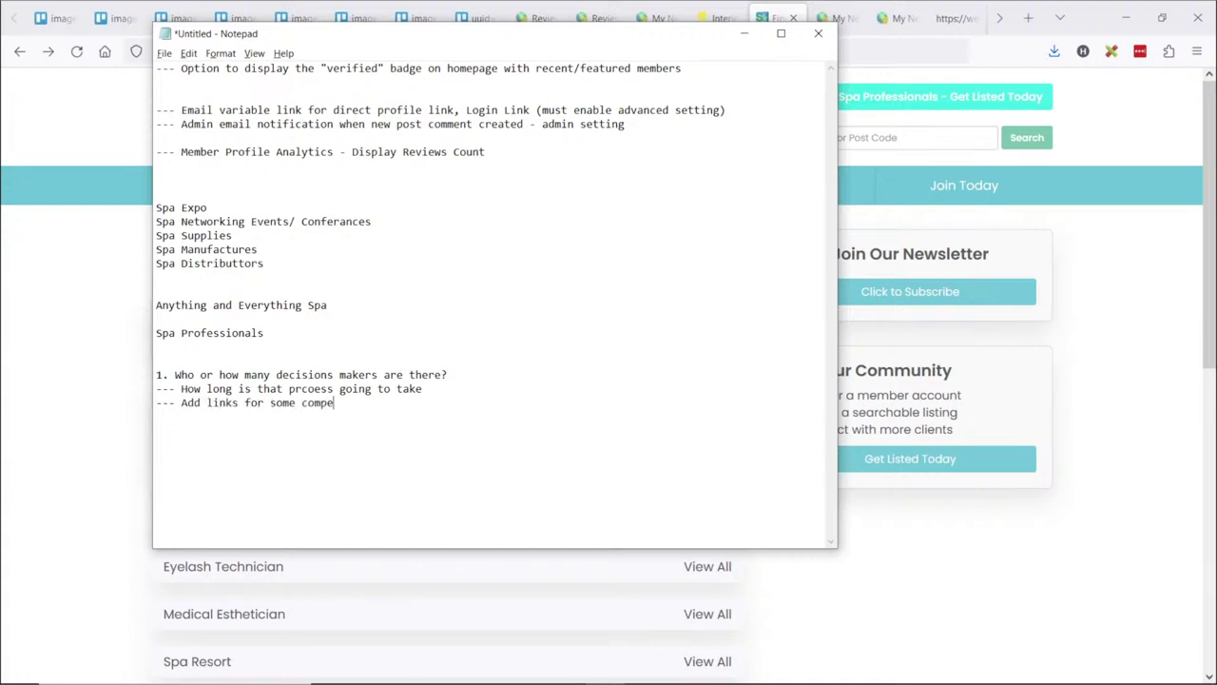
text(titors)
text(, leverage those when )
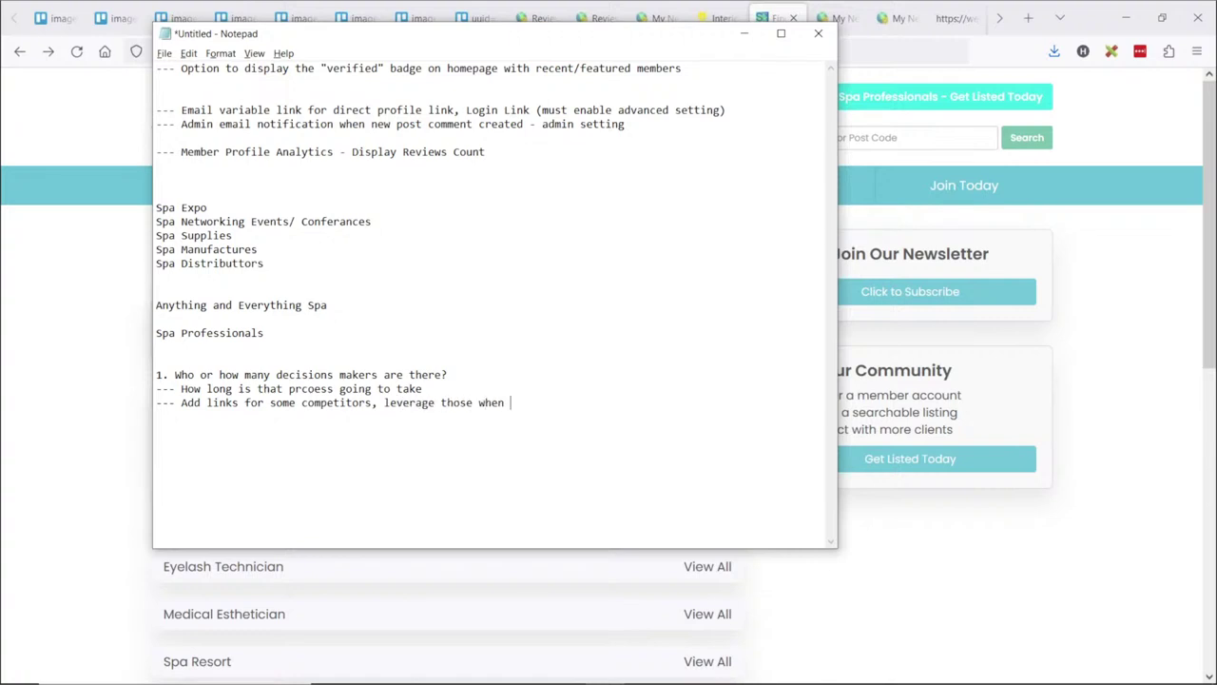
text(you're piu)
key(BackSpace)
text(tching)
Add the second numbered note "2. Shows, Expos, Conferances, Networking Events" on one line below note 1
key(Return)
key(Return)
text(2.)
key(Return)
key(Return)
key(Return)
text(Show)
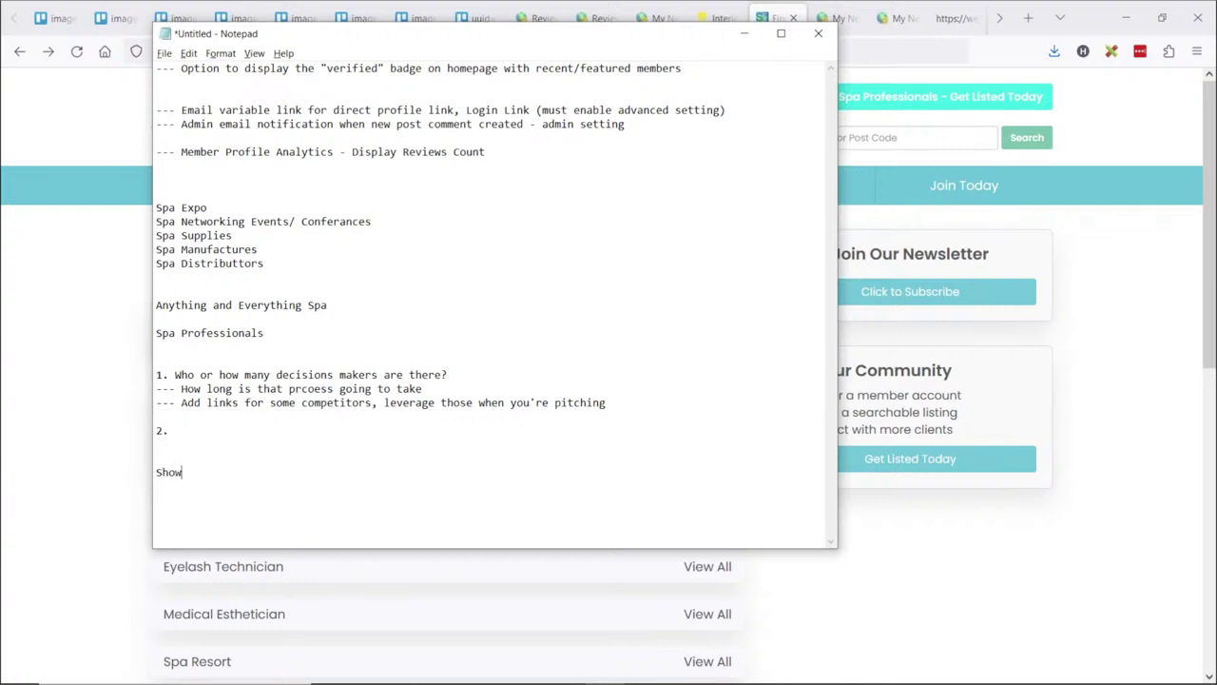
text(s, Expos, Conferances, )
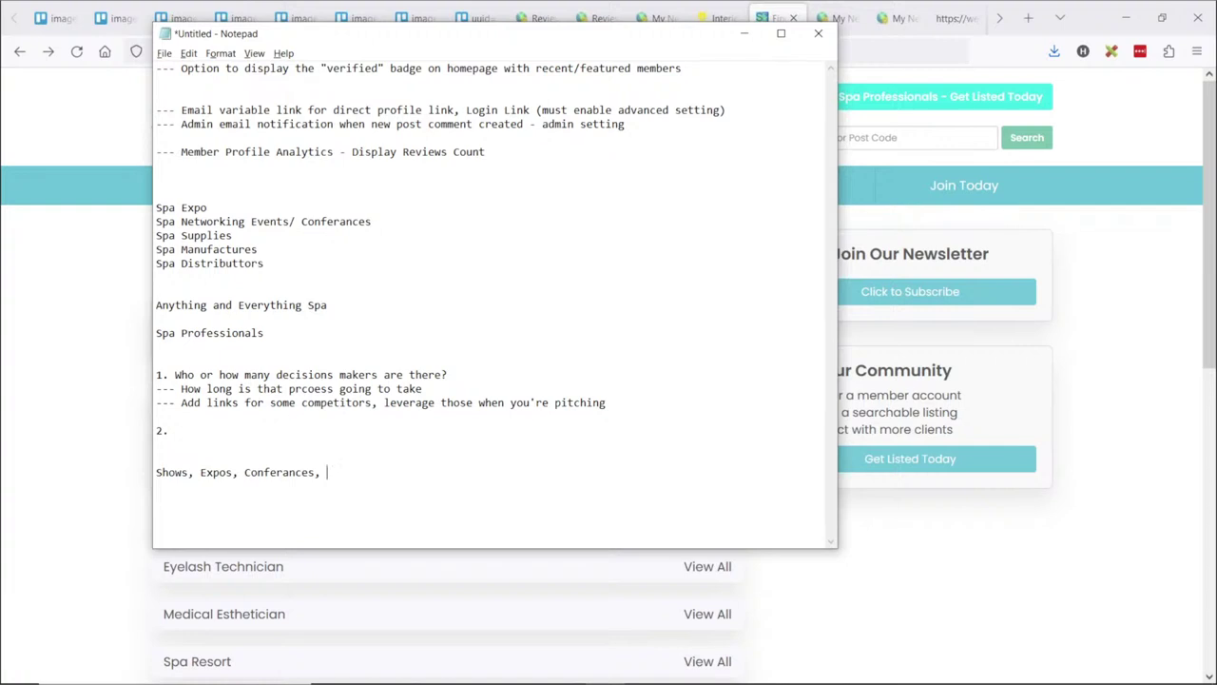
text(Networking Events)
key(Home)
key(BackSpace)
key(BackSpace)
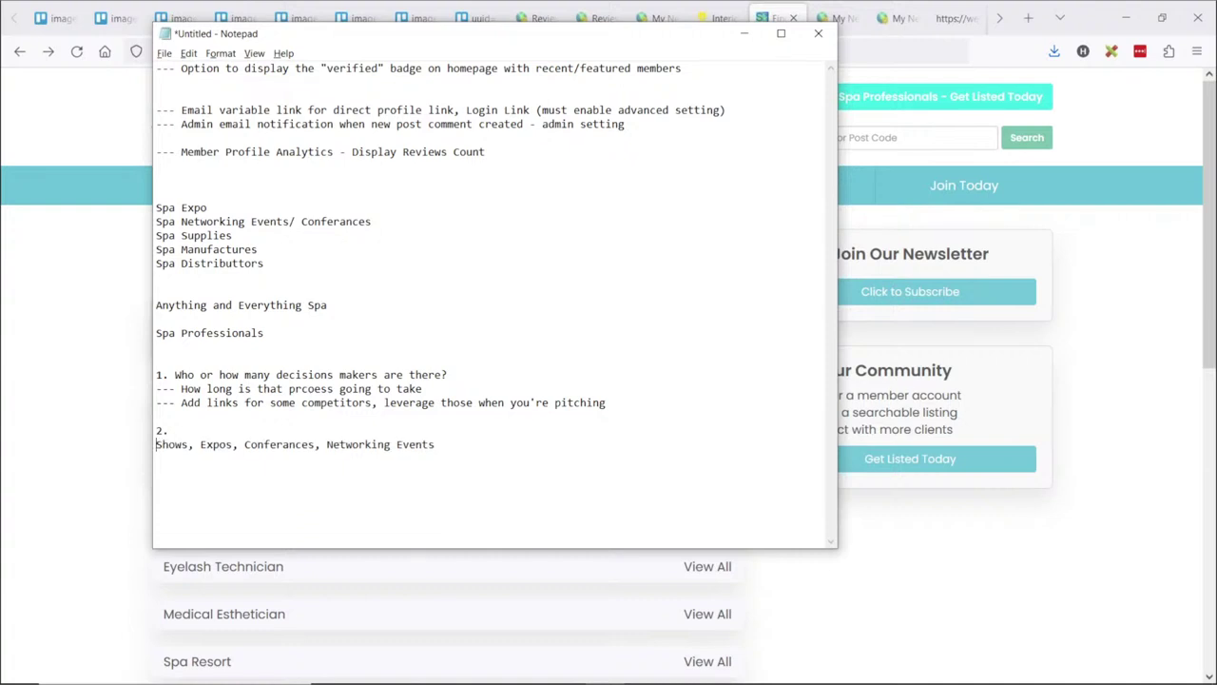
key(Delete)
key(BackSpace)
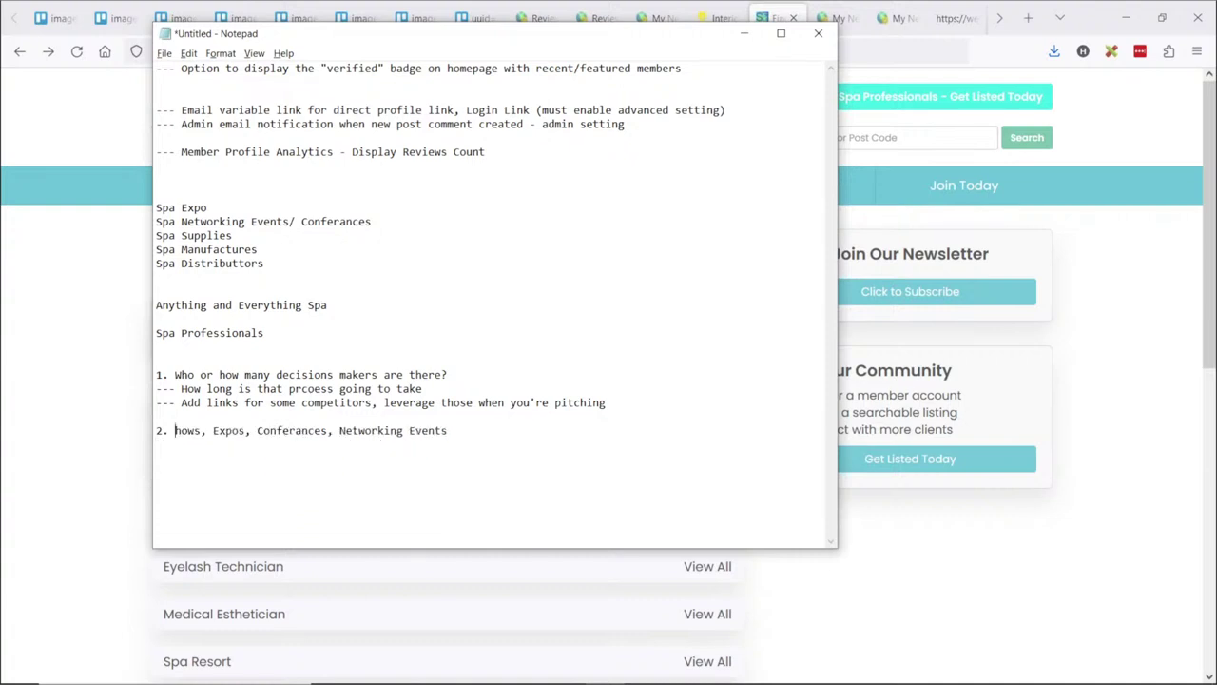
key(BackSpace)
text(S)
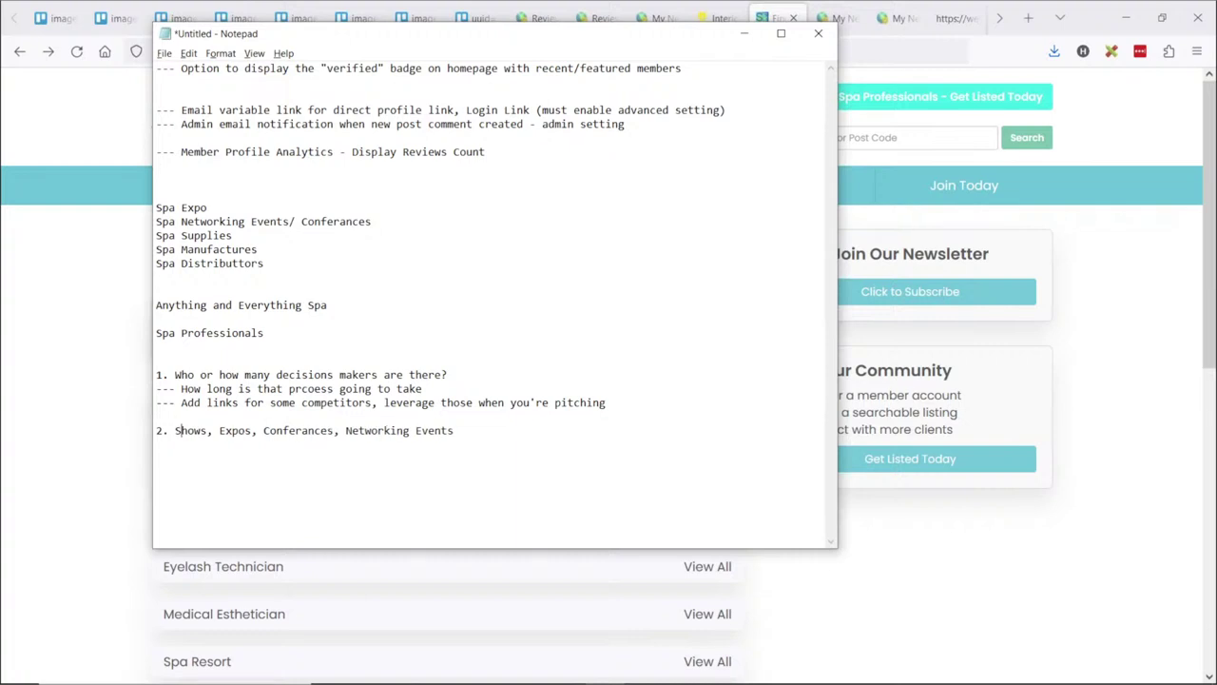
Start a list below note 2 with the entries "massage", "Jaccuzzi" and "Skin Care" on separate lines
key(Return)
key(Return)
text(massage)
key(Return)
text(Jaccuzzi)
key(Return)
text(Skin Care)
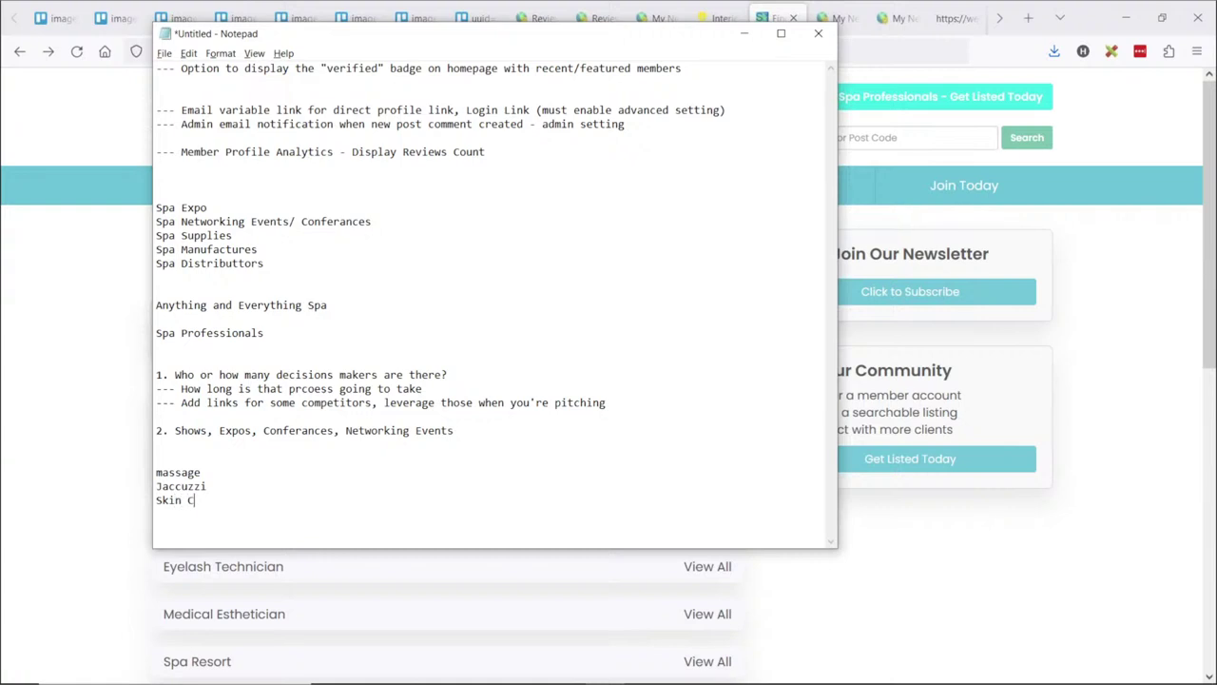
Capitalize "Massage", remove the "Jaccuzzi" entry and the extra blank line, and add a line reading "5" below "Skin Care"
click(157, 473)
key(Delete)
text(M)
drag(245, 478, 137, 484)
key(Delete)
key(BackSpace)
key(Return)
text(5)
click(157, 472)
key(BackSpace)
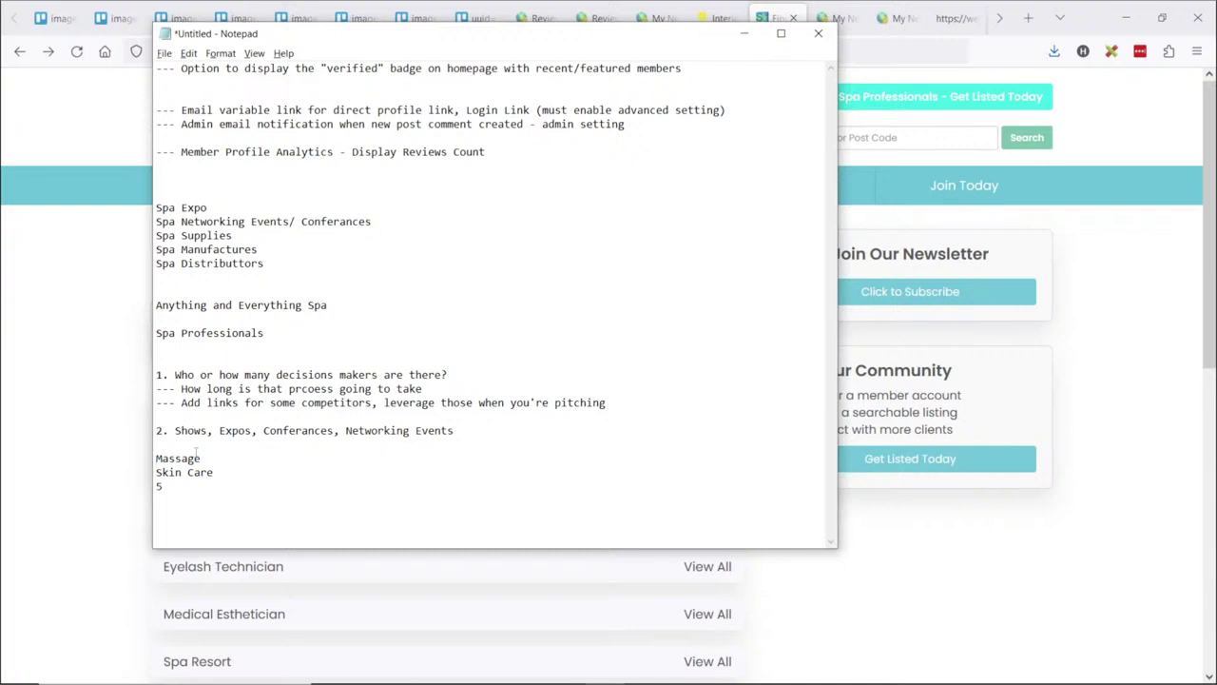
Change the two entries to "5 Massage - Expos" and "5 Skin Care -", and highlight both lines
text(- Expos)
click(157, 458)
text(5)
click(158, 472)
text(5)
key(End)
text(=)
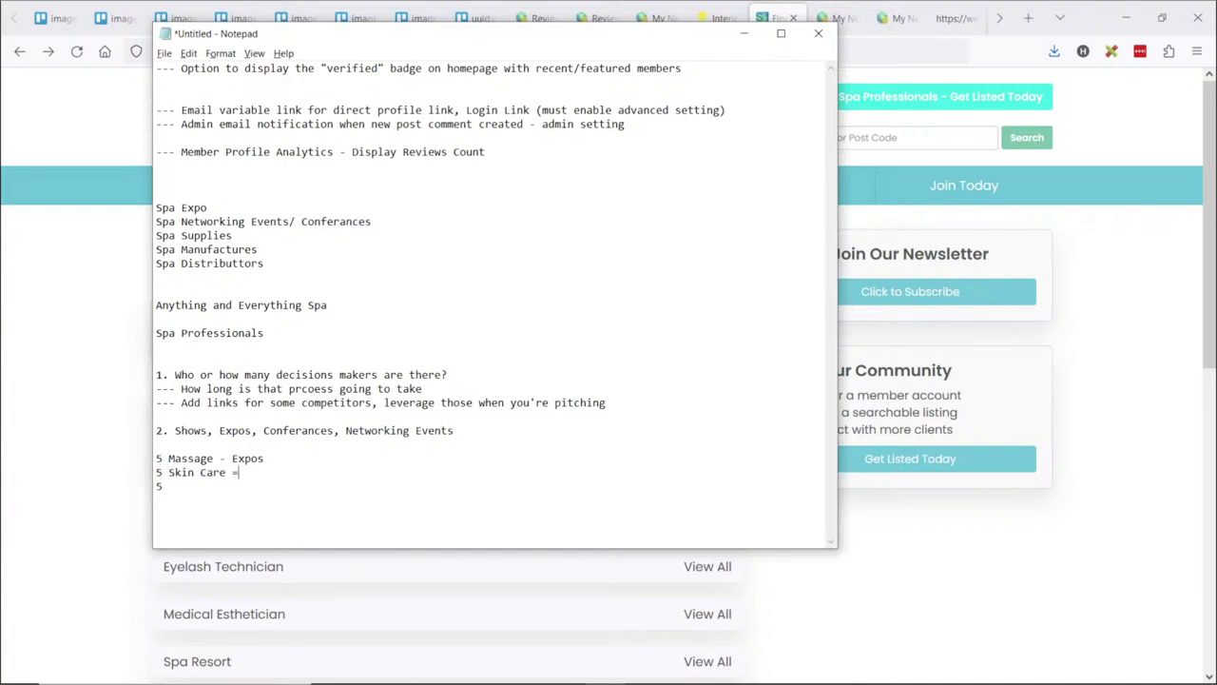
key(BackSpace)
text(-)
key(shift+Home)
key(shift+Up)
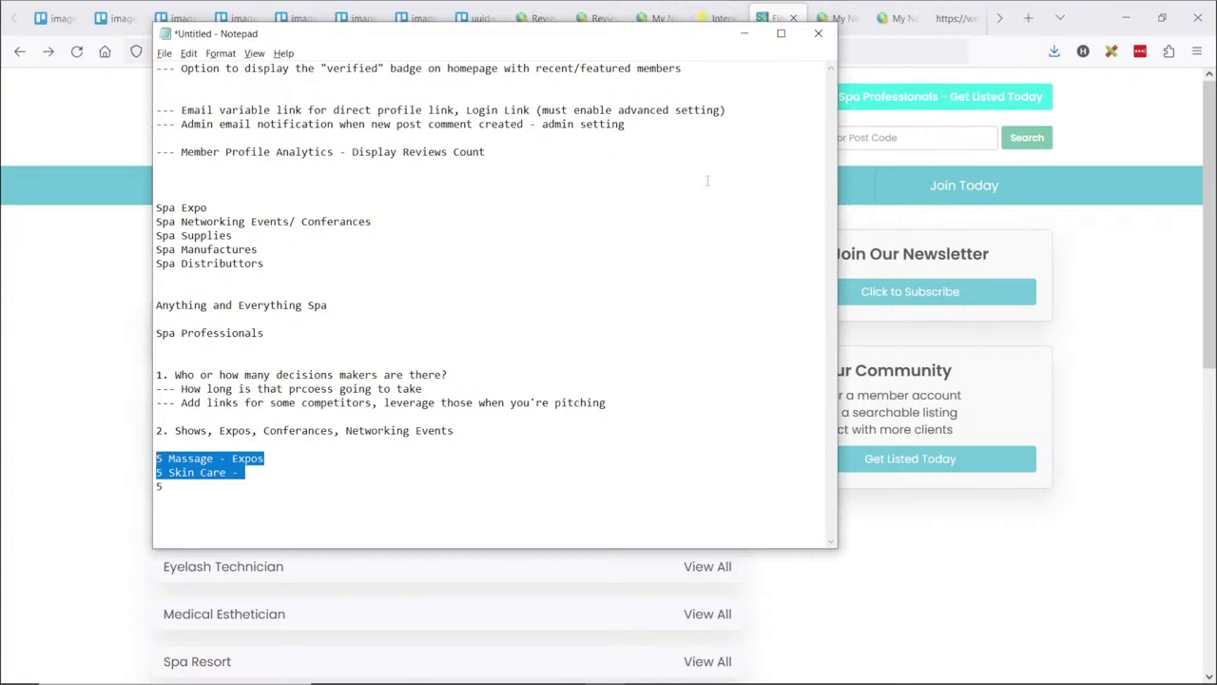
Switch to the browser and load brilliantdirectories.com in place of the spa site's categories page
click(1000, 18)
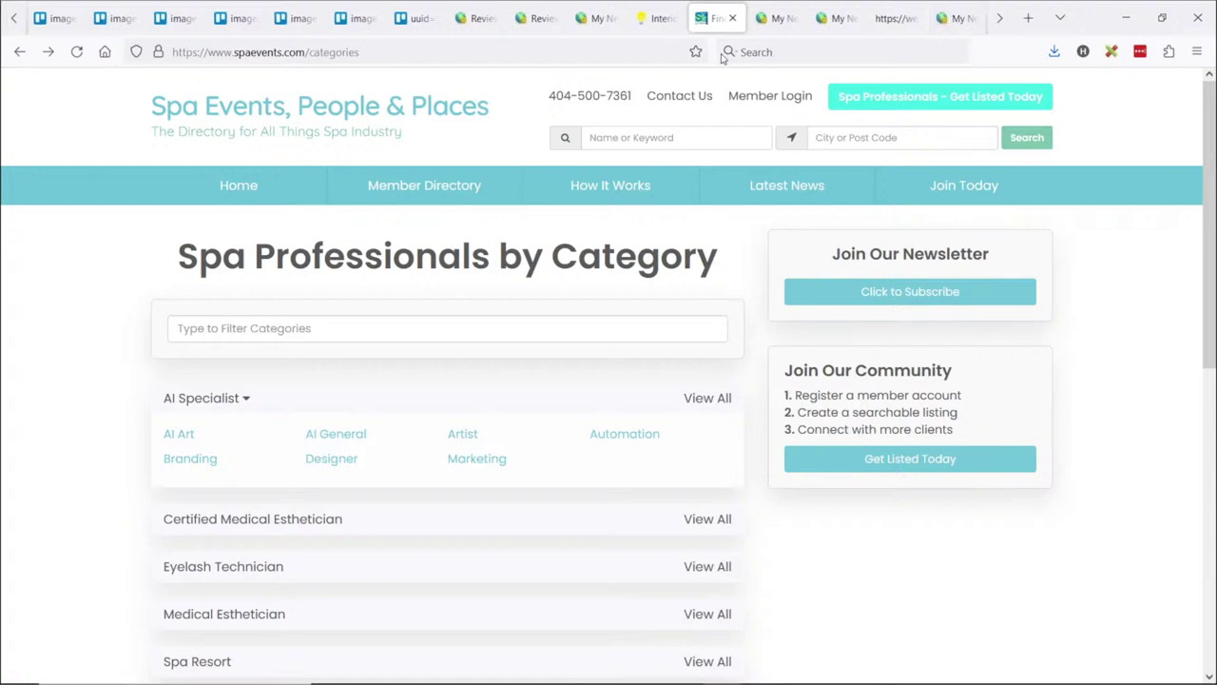
click(595, 53)
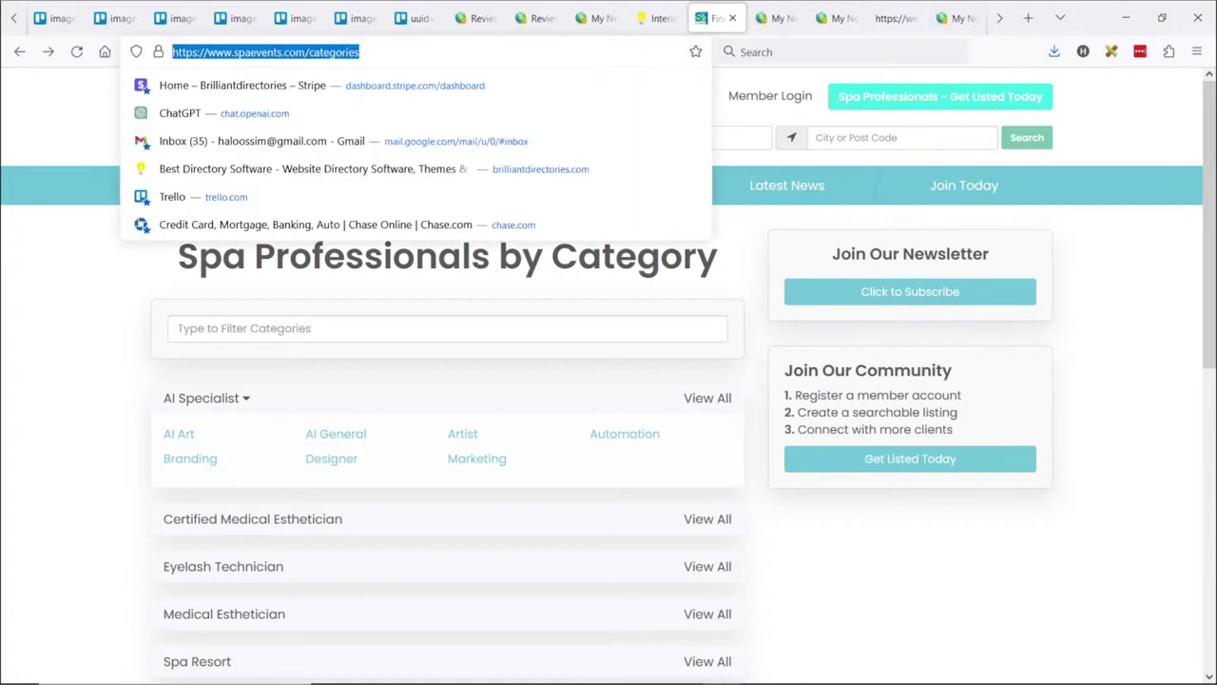
text(brilli)
key(Return)
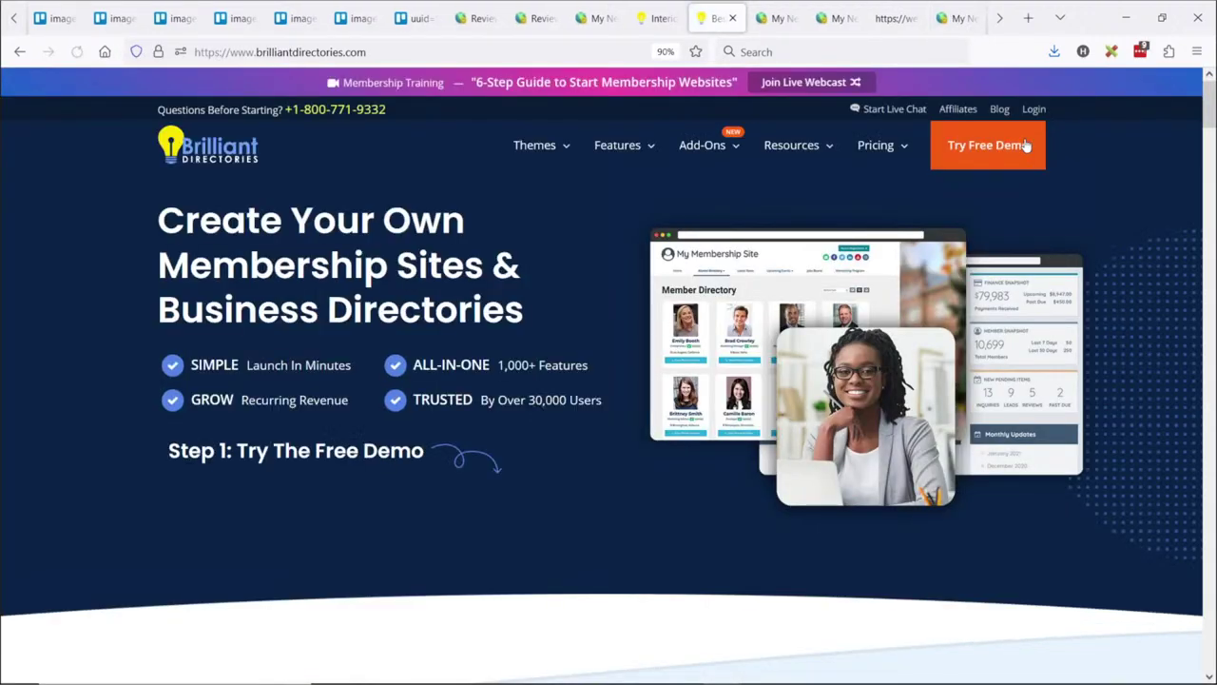
Search the Brilliant Directories blog for "15+" and open the article on 15+ upsells and easy upgrades members will buy
click(1000, 109)
click(440, 380)
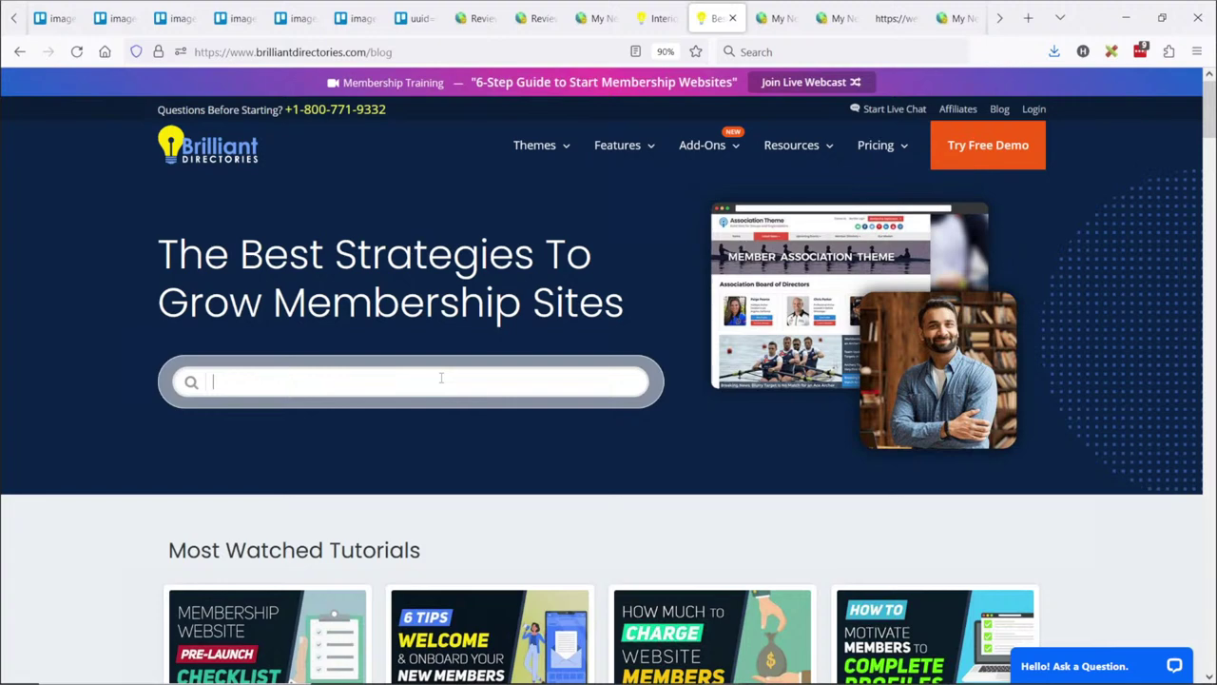
text(15+)
key(Return)
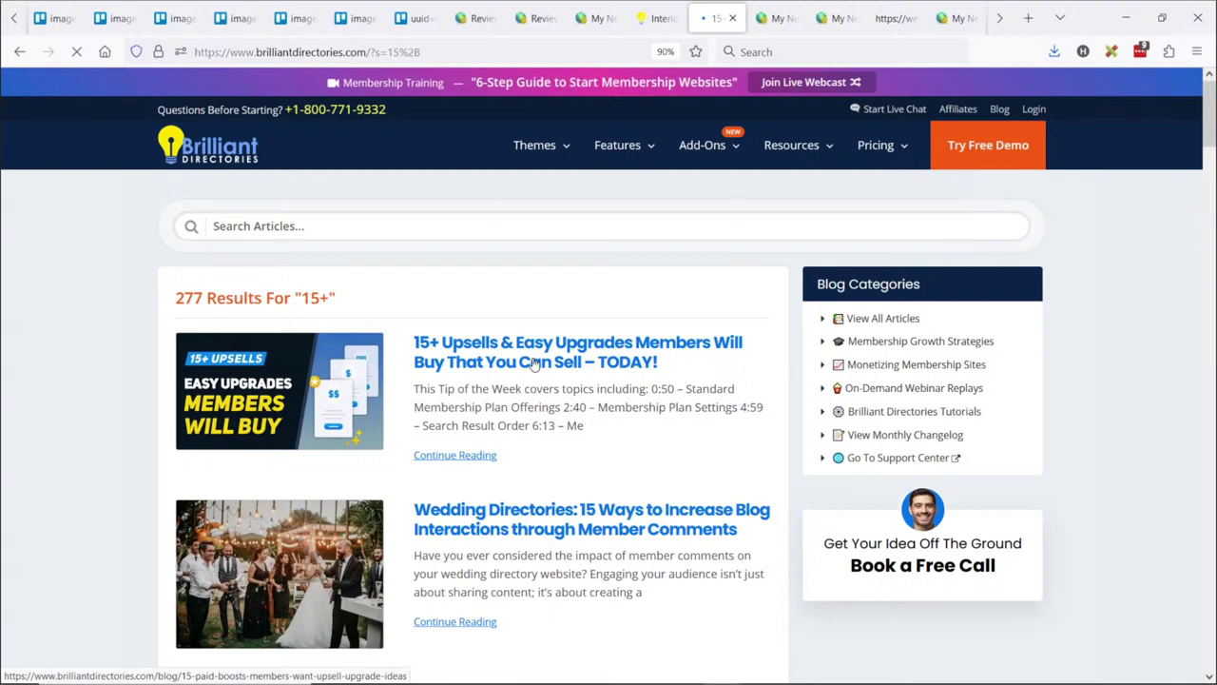
click(535, 365)
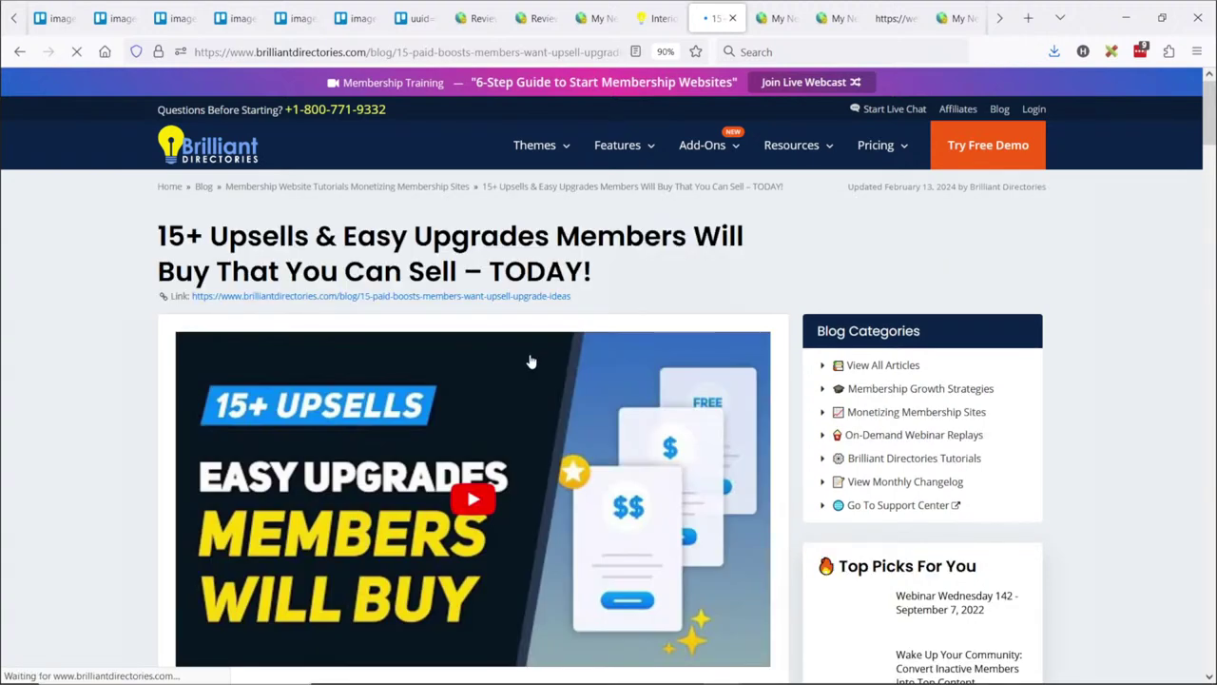
Examine the upsells article's list of covered topics and select the article's web address
scroll(228, 385, down, 3)
scroll(228, 385, down, 2)
scroll(340, 332, down, 4)
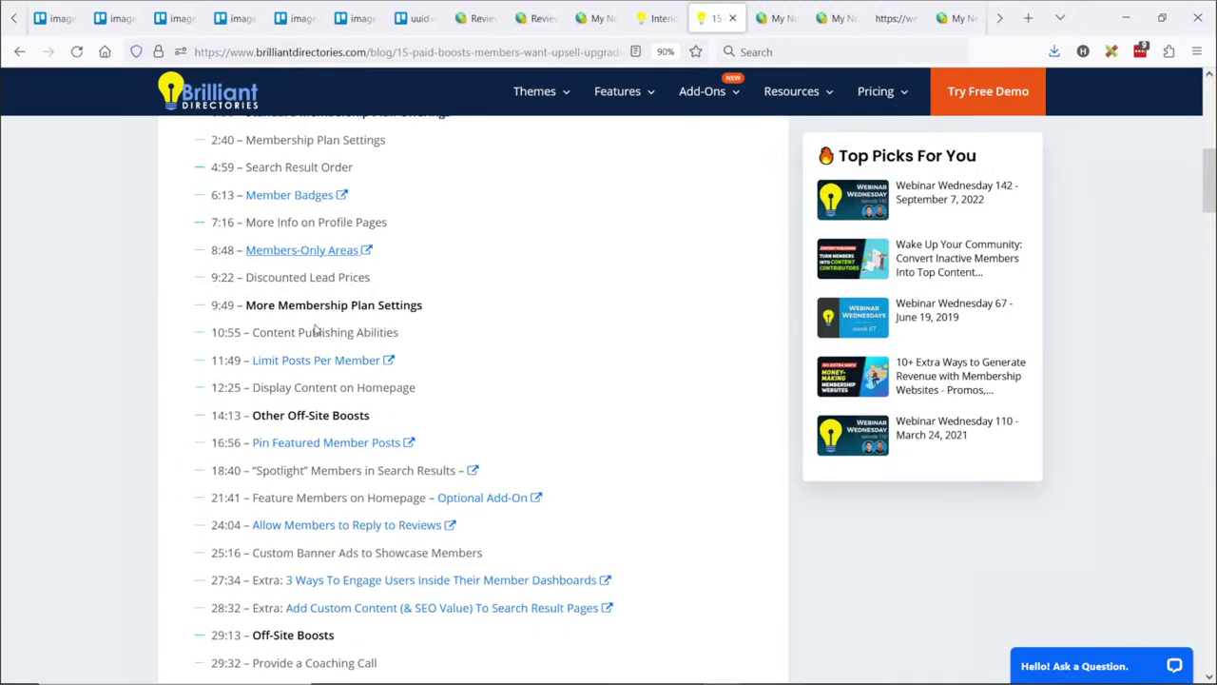
scroll(339, 331, down, 3)
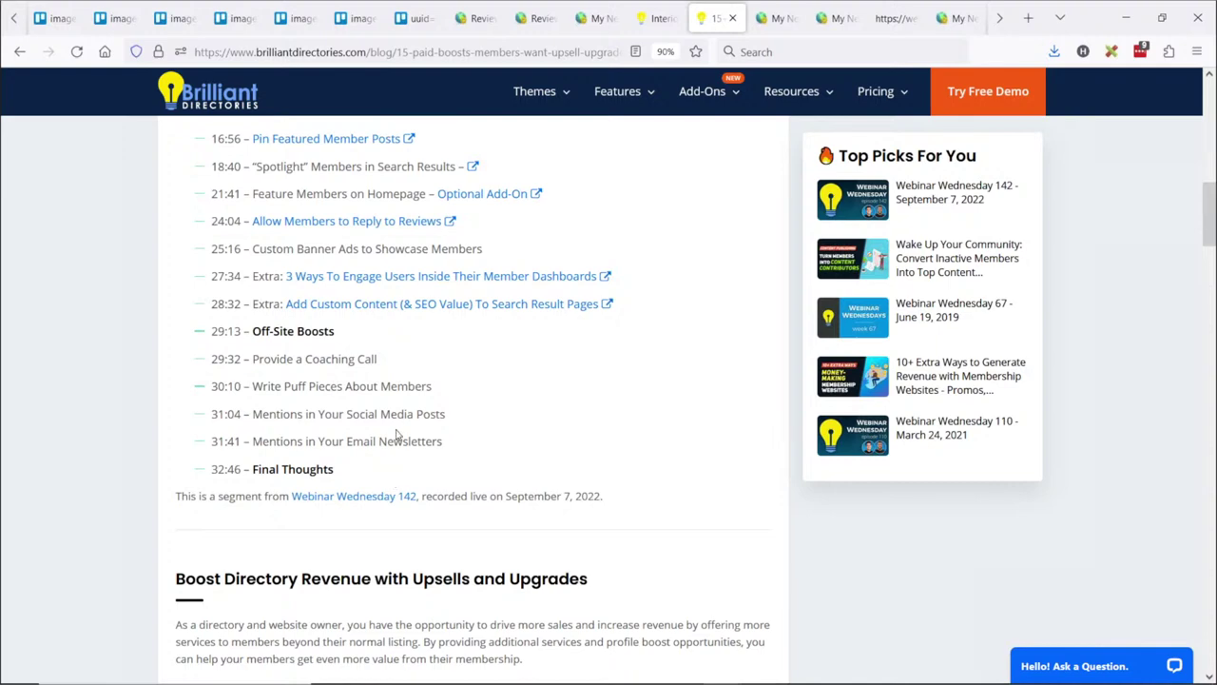
scroll(337, 121, up, 8)
click(376, 52)
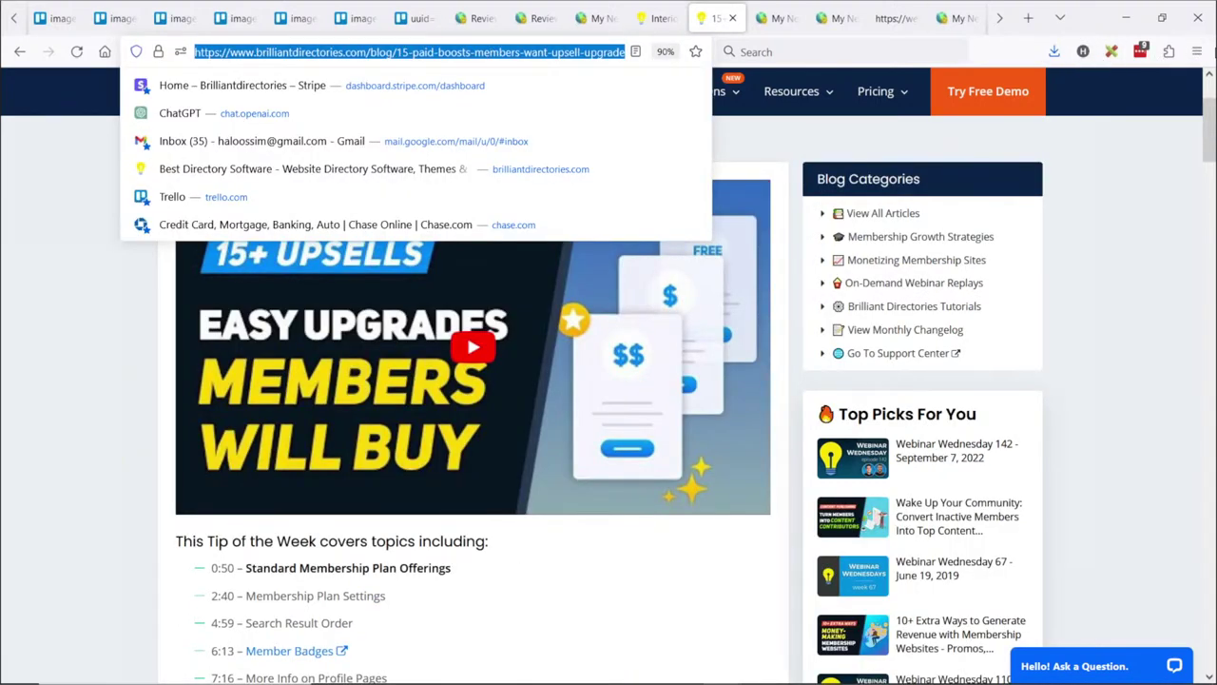
click(1151, 209)
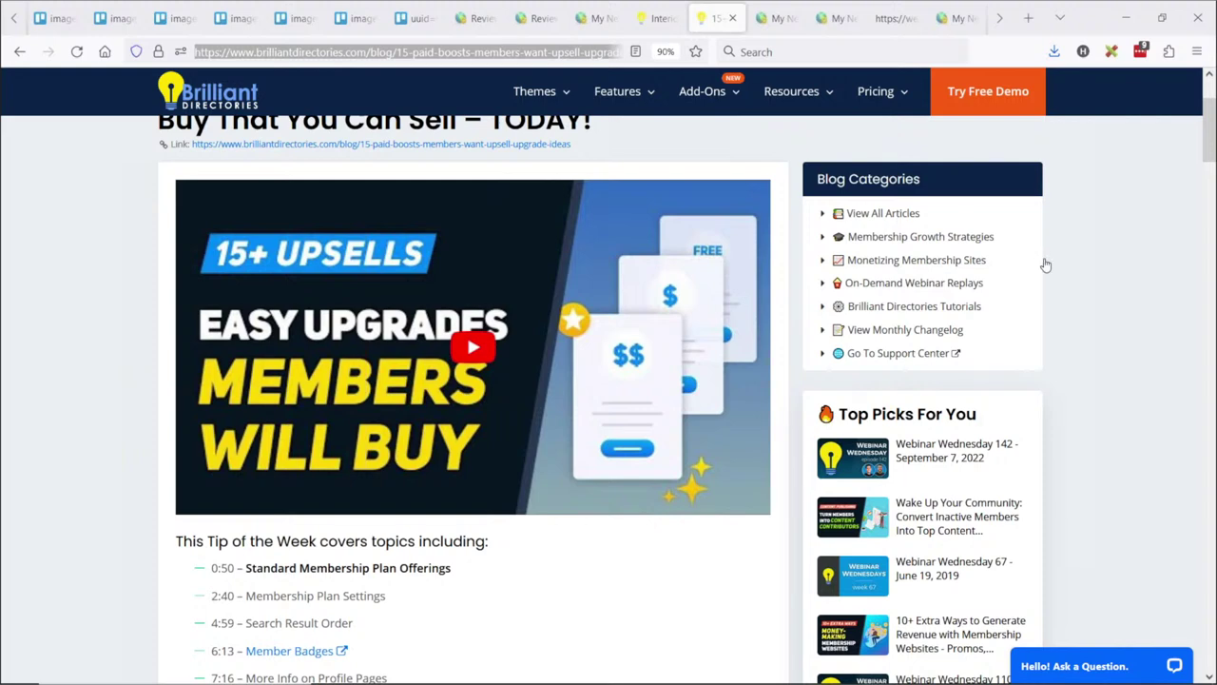
scroll(380, 392, down, 3)
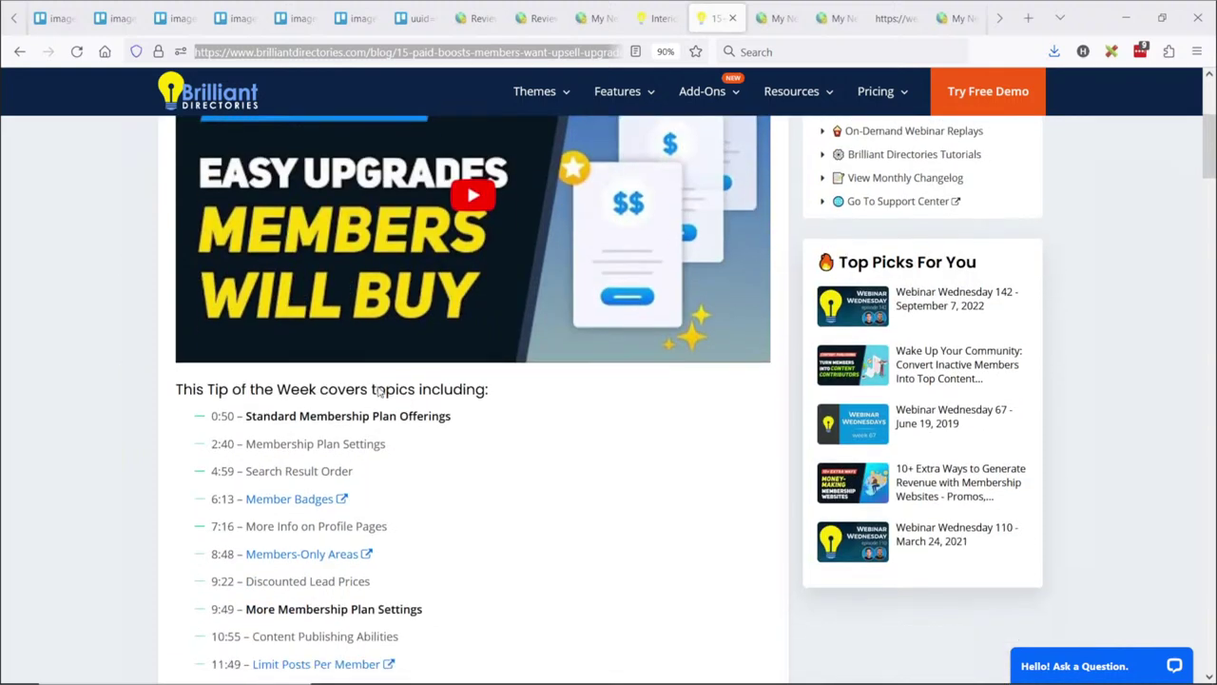
scroll(387, 428, up, 5)
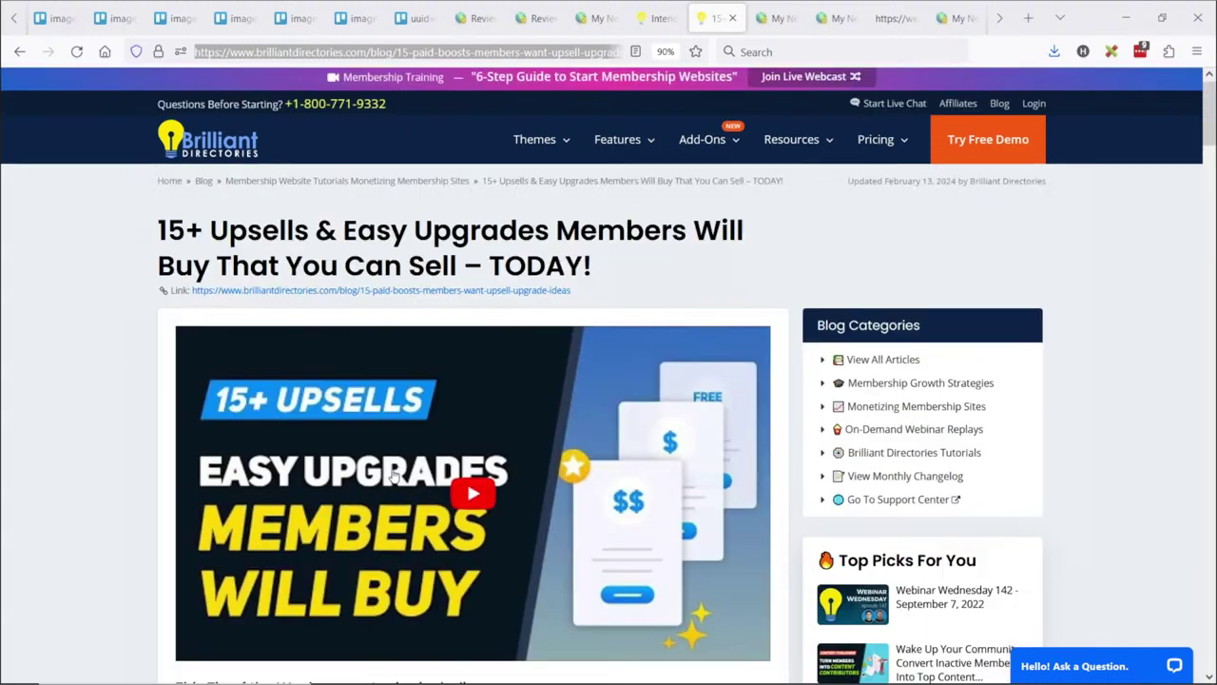
Return to the blog article search, search for "highlight", and look through the results
key(ctrl+l)
key(alt+Left)
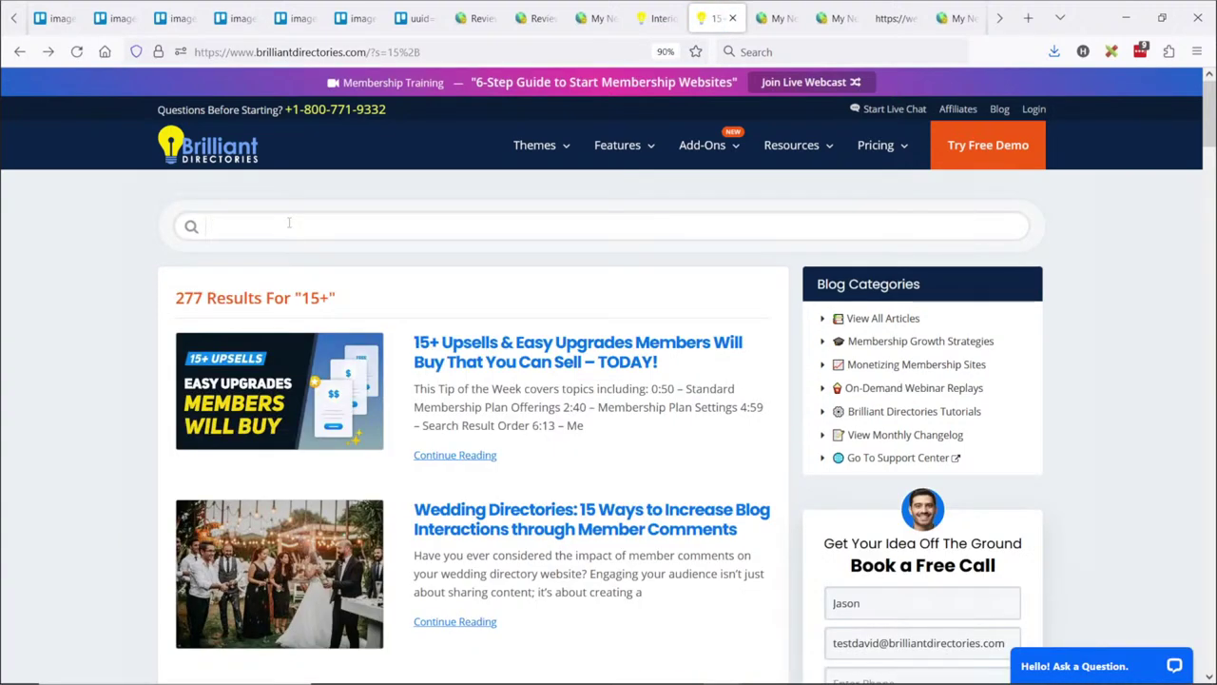
text(highlight)
key(Return)
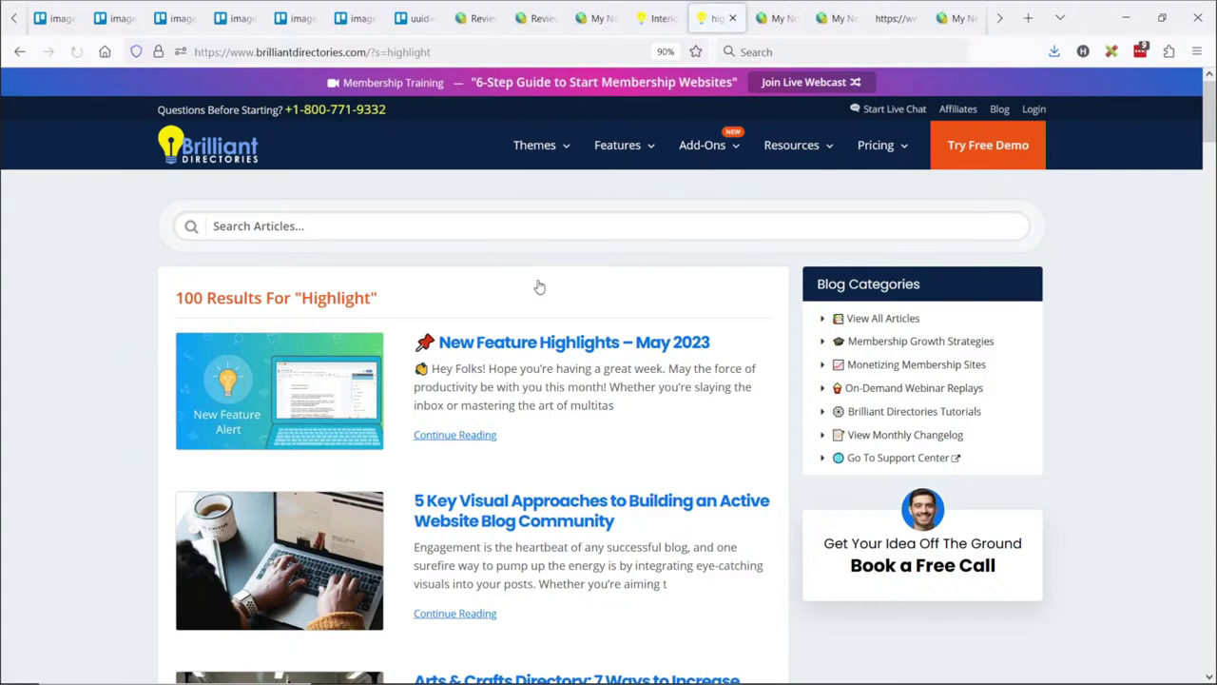
scroll(633, 311, down, 3)
scroll(633, 311, down, 4)
scroll(628, 308, down, 5)
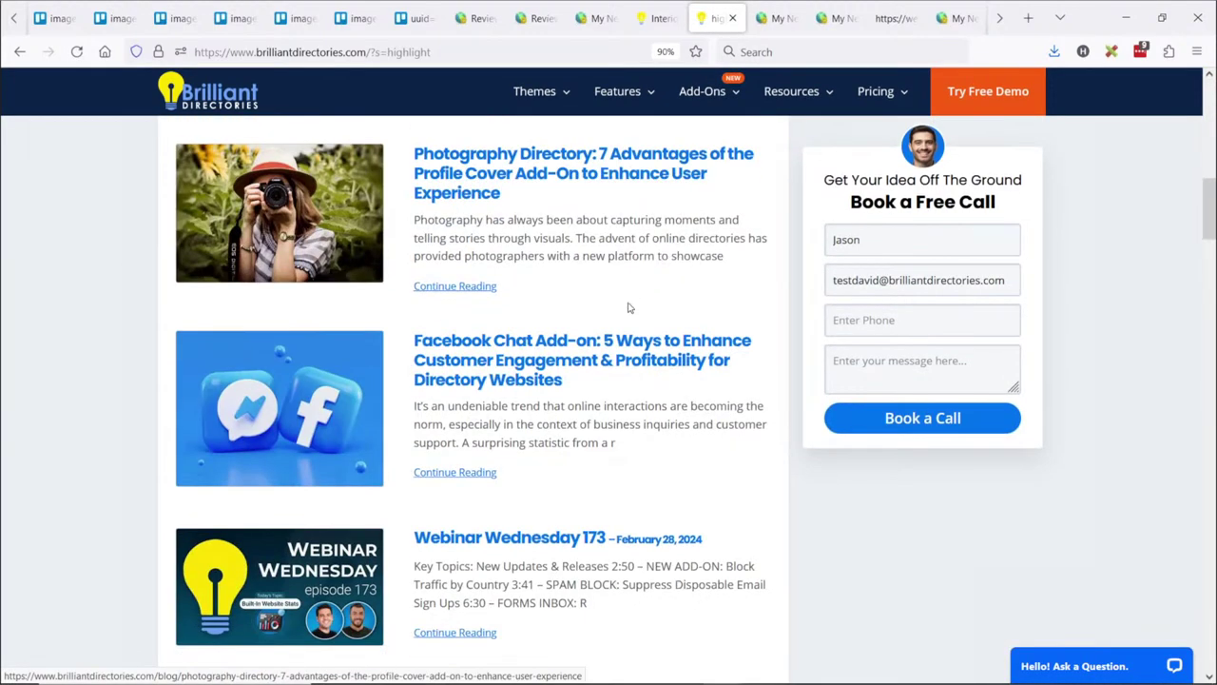
scroll(496, 316, up, 10)
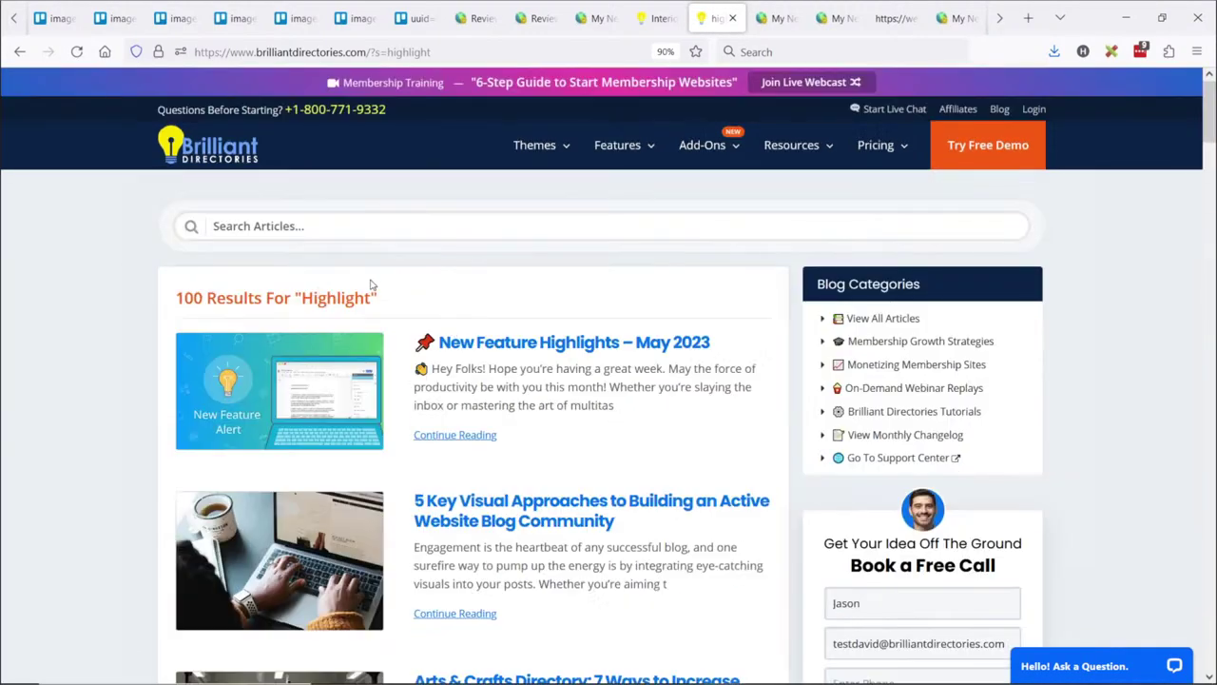
Search the Brilliant Directories blog for "upsell" and look through the articles found
click(295, 226)
text(upsell)
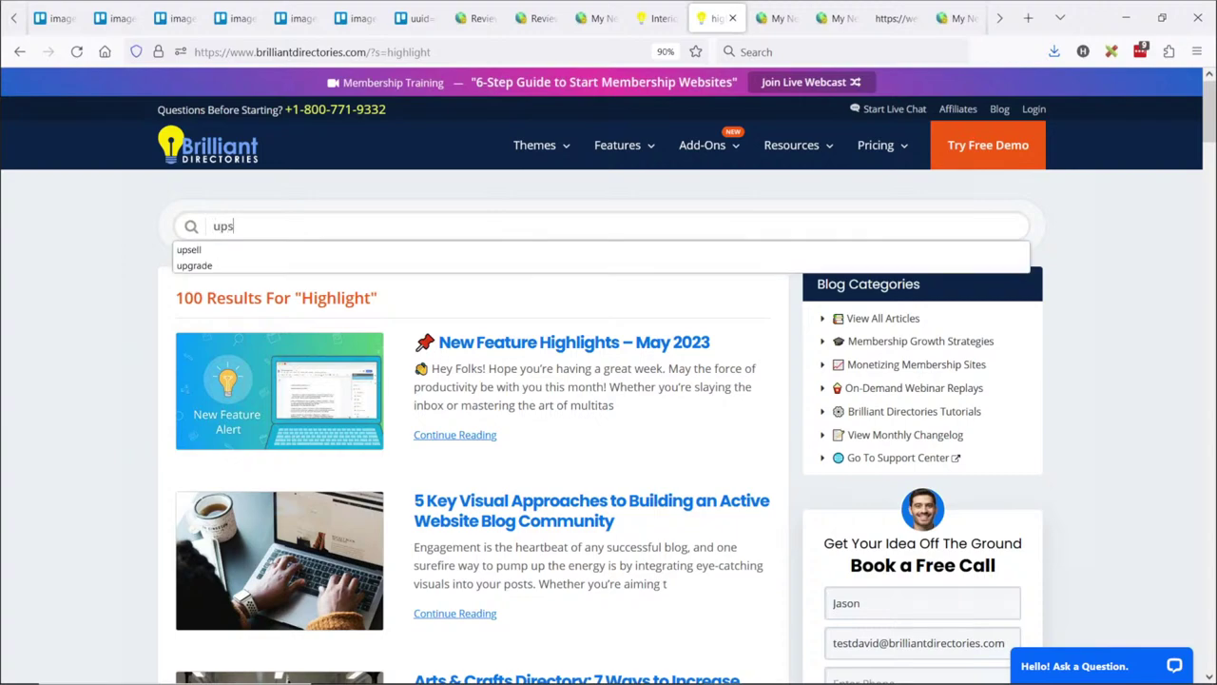
key(Return)
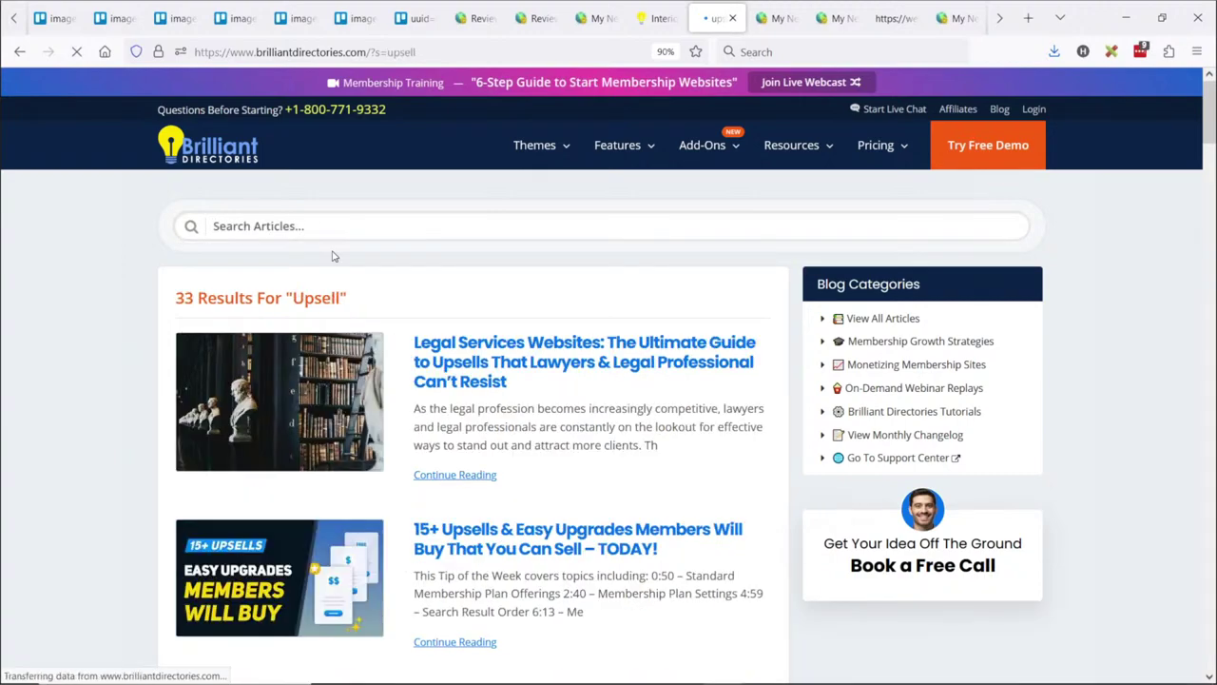
scroll(356, 260, down, 5)
scroll(499, 305, down, 5)
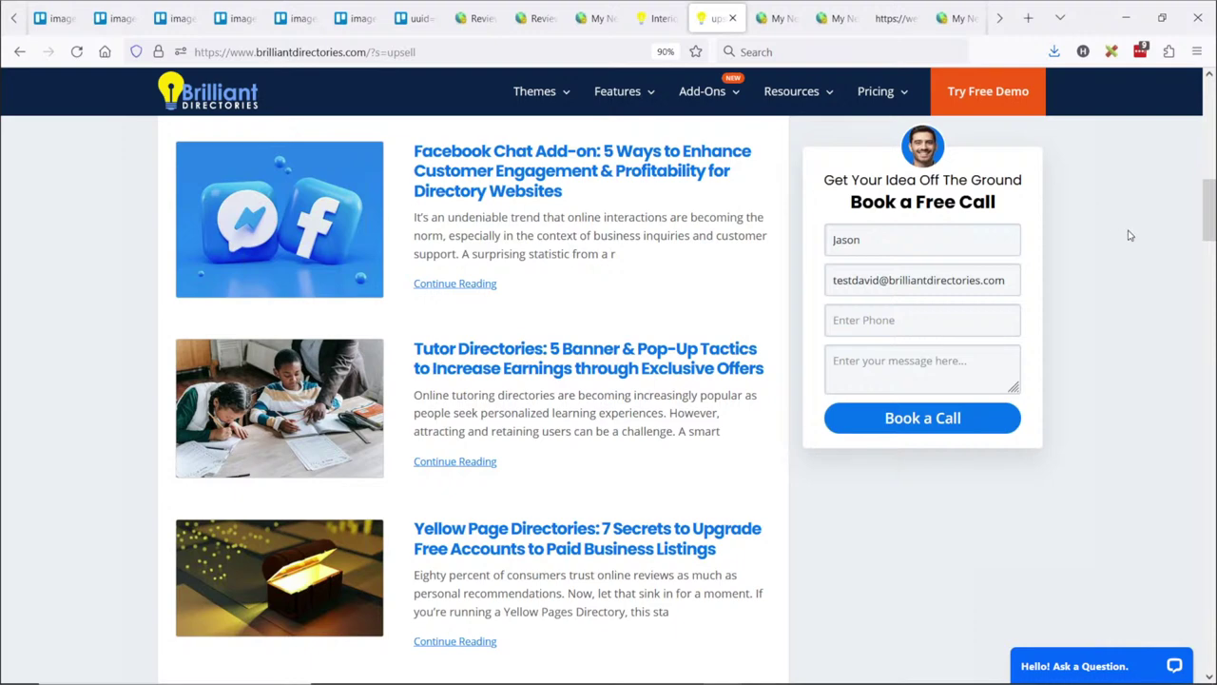
Switch to the Notepad notes and place the text cursor at the end of the last line
key(alt+Tab)
click(605, 411)
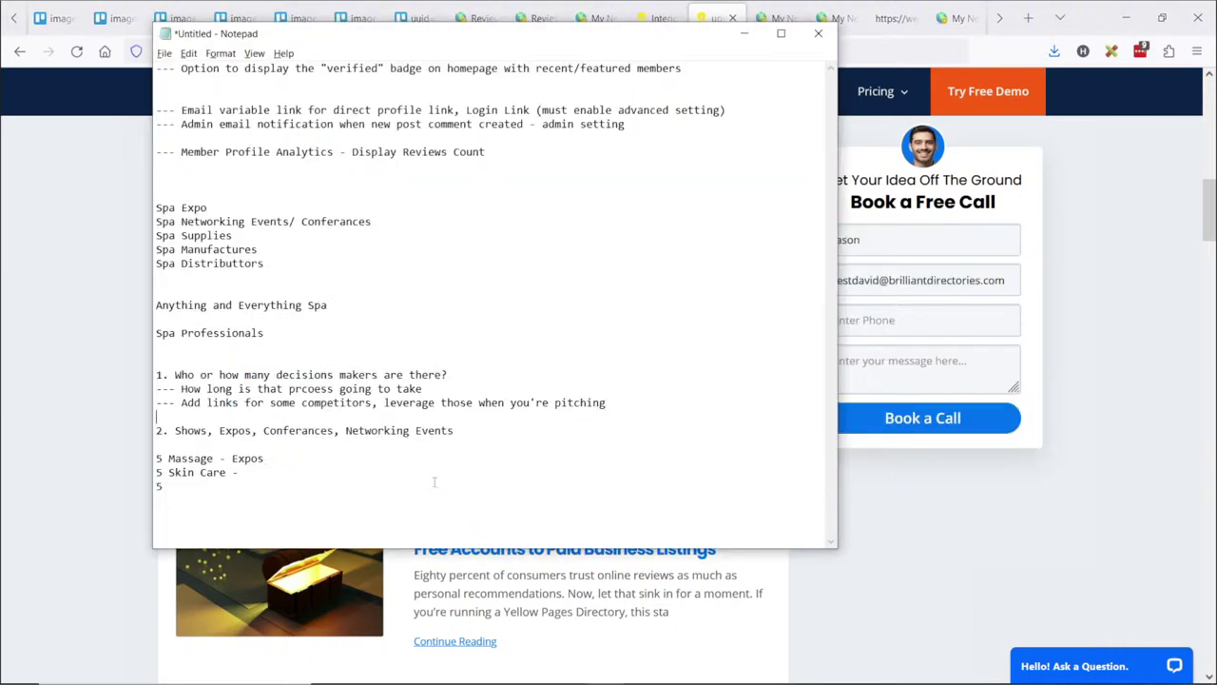
click(1006, 115)
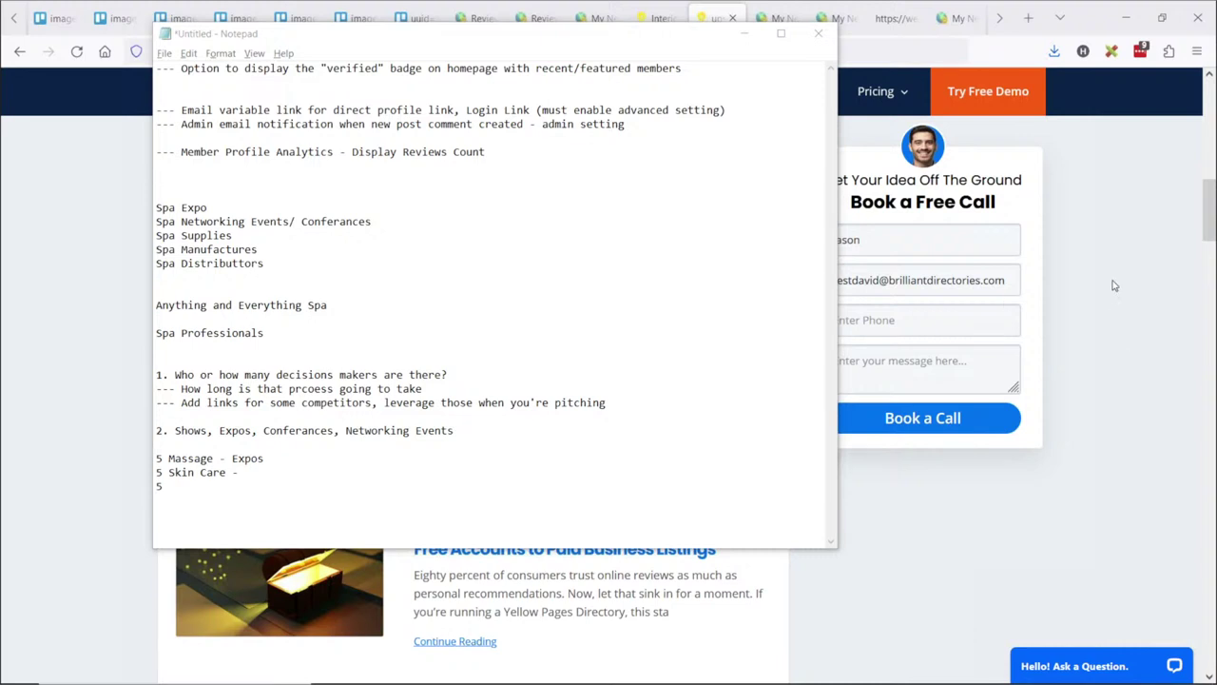
click(212, 482)
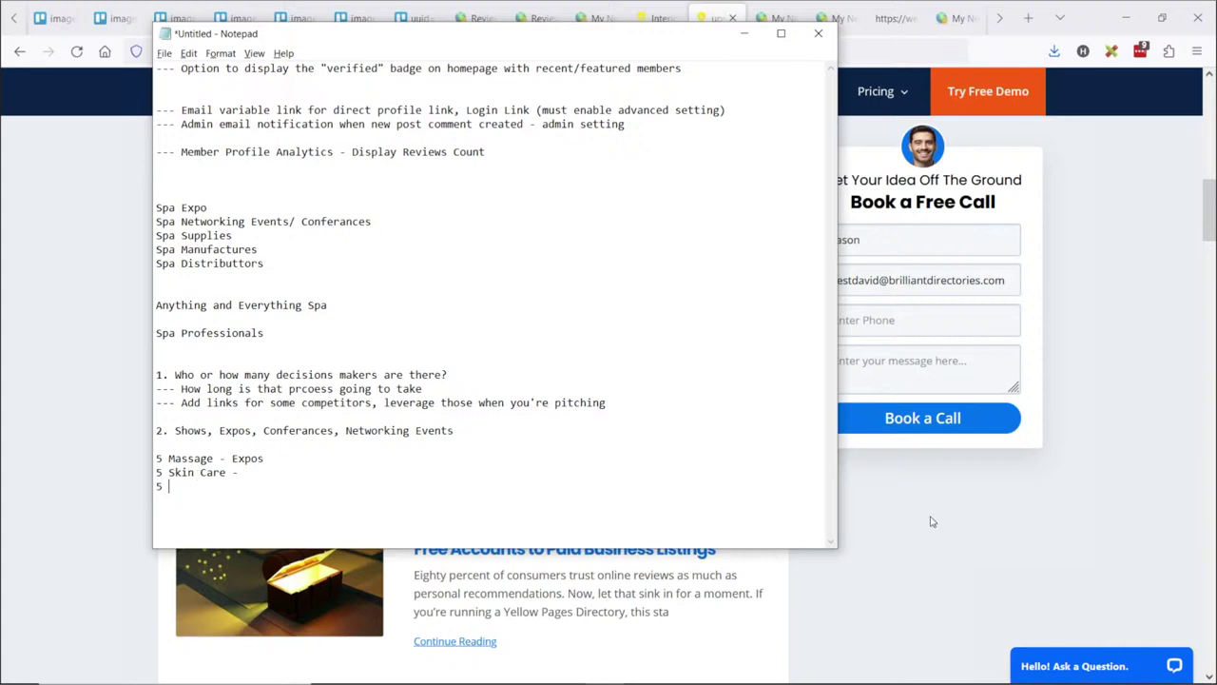
click(1010, 416)
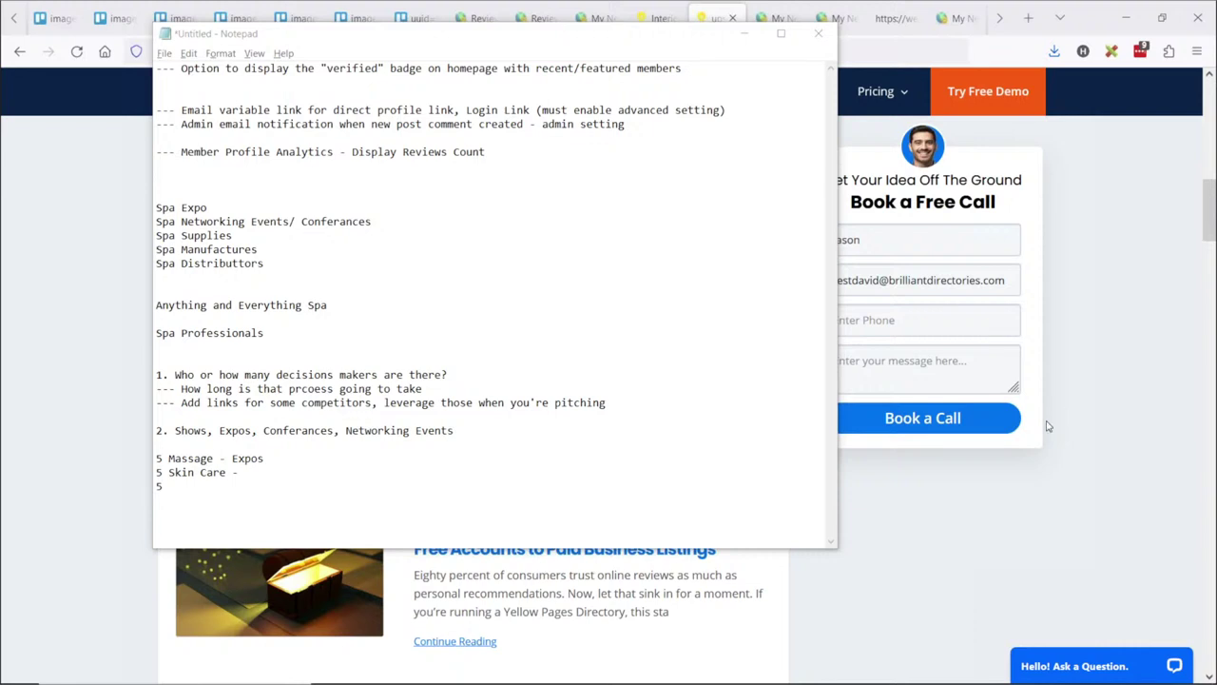
Switch to the Google Slides webinar presentation
mouse_move(866, 99)
key(alt+Tab)
key(Tab)
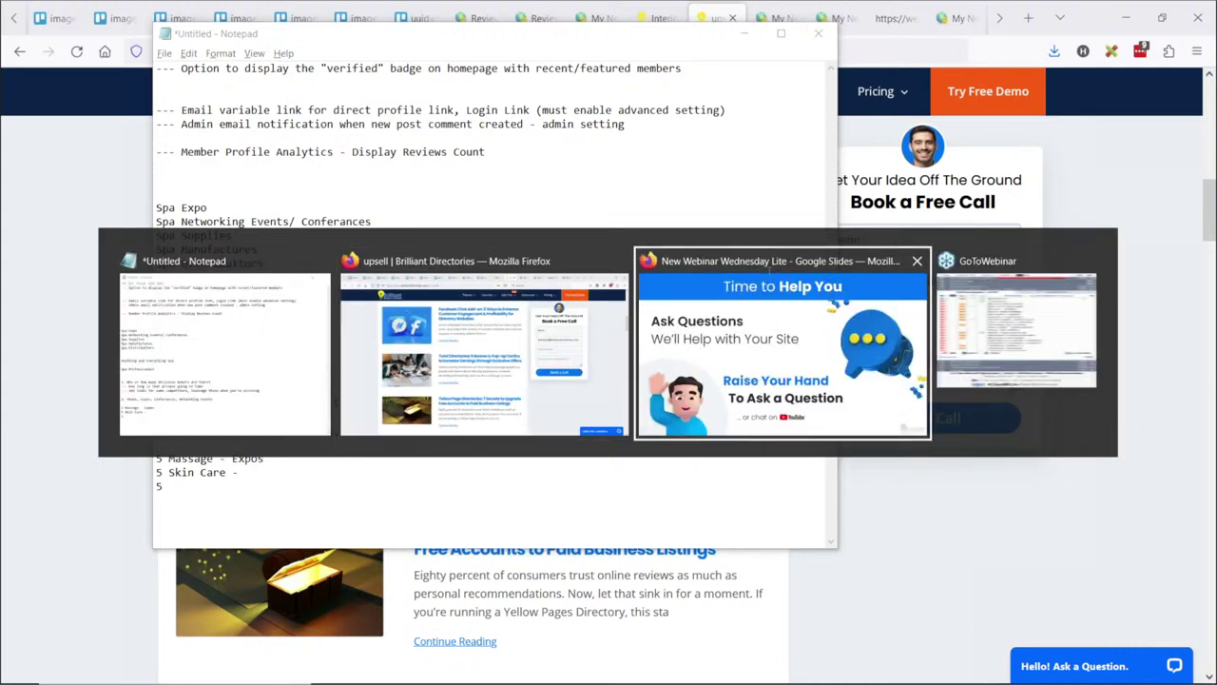
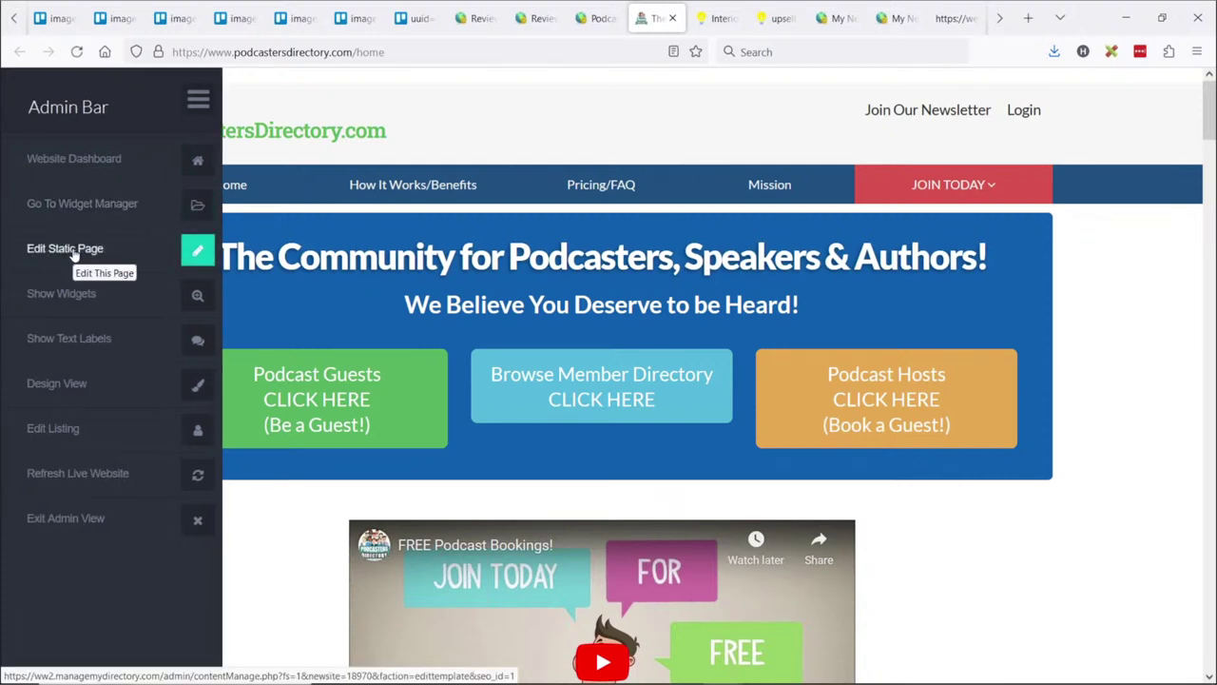
Open the Podcasters Directory homepage for editing from the live site and show its SEO settings
click(73, 252)
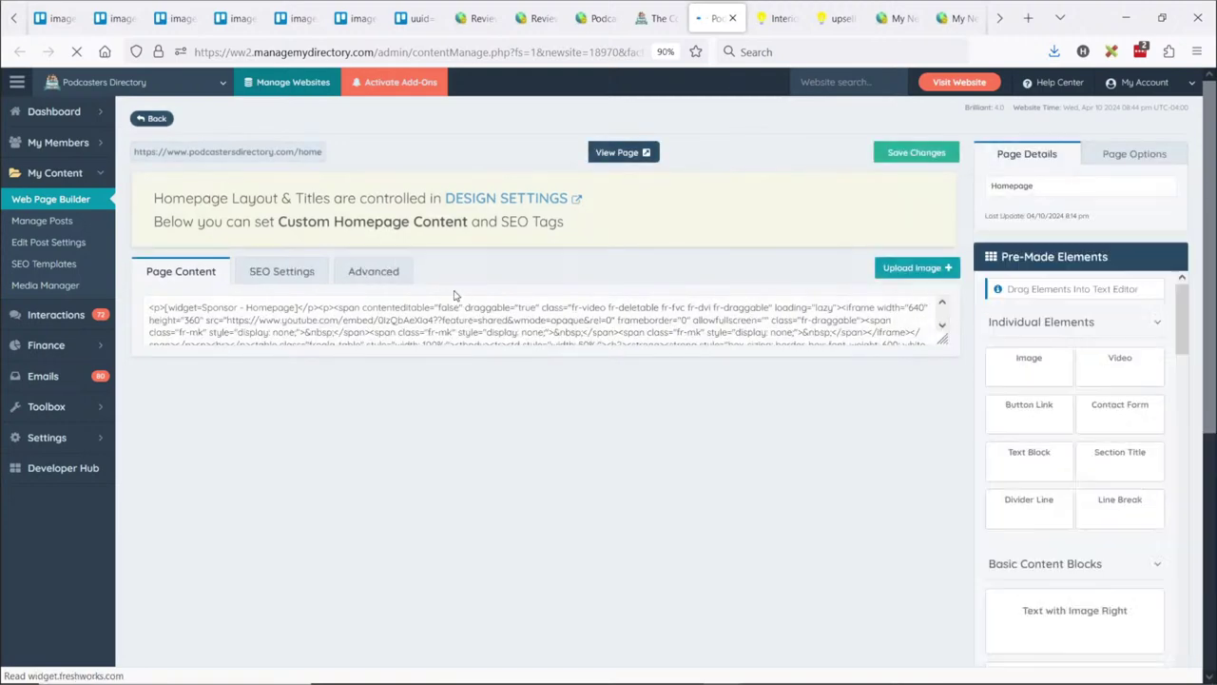
click(275, 272)
scroll(200, 471, down, 3)
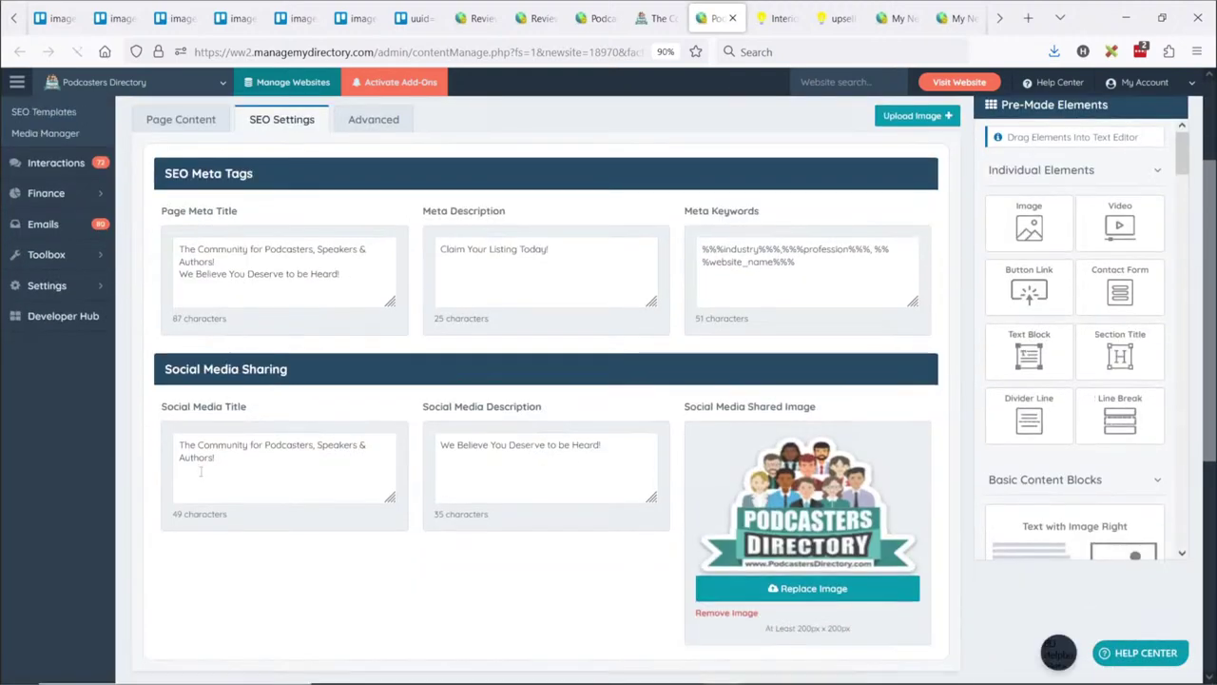
Examine the homepage's social media title and social media description
drag(180, 444, 227, 461)
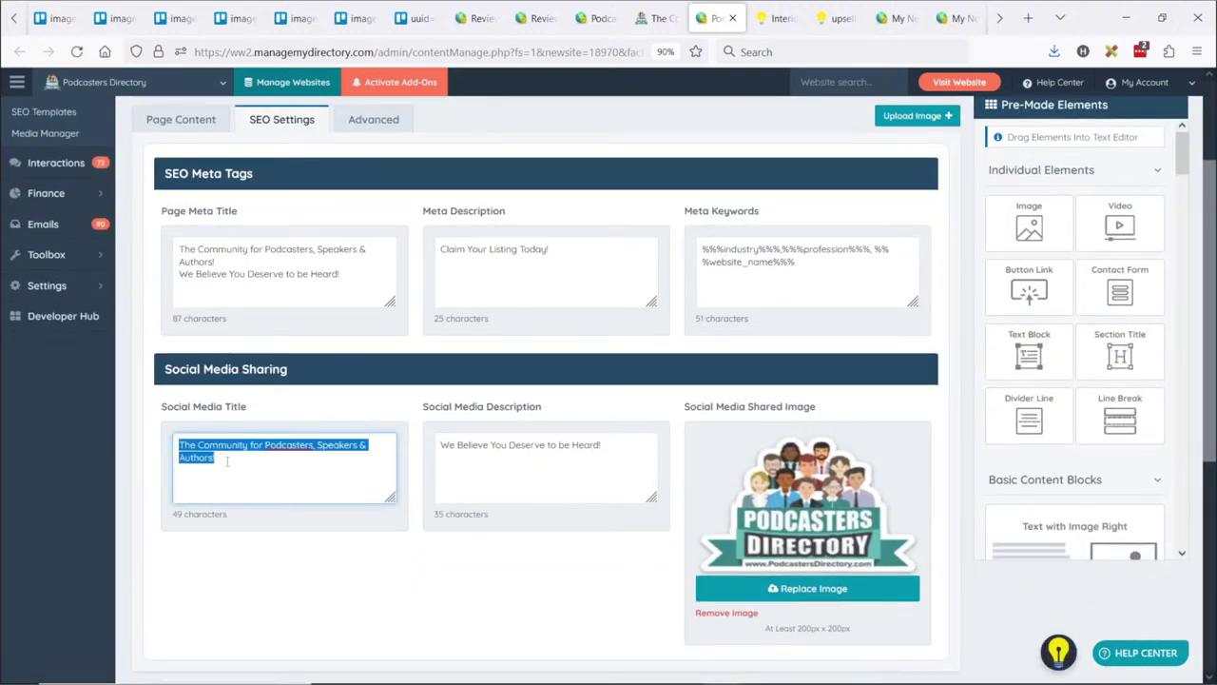
drag(441, 444, 602, 451)
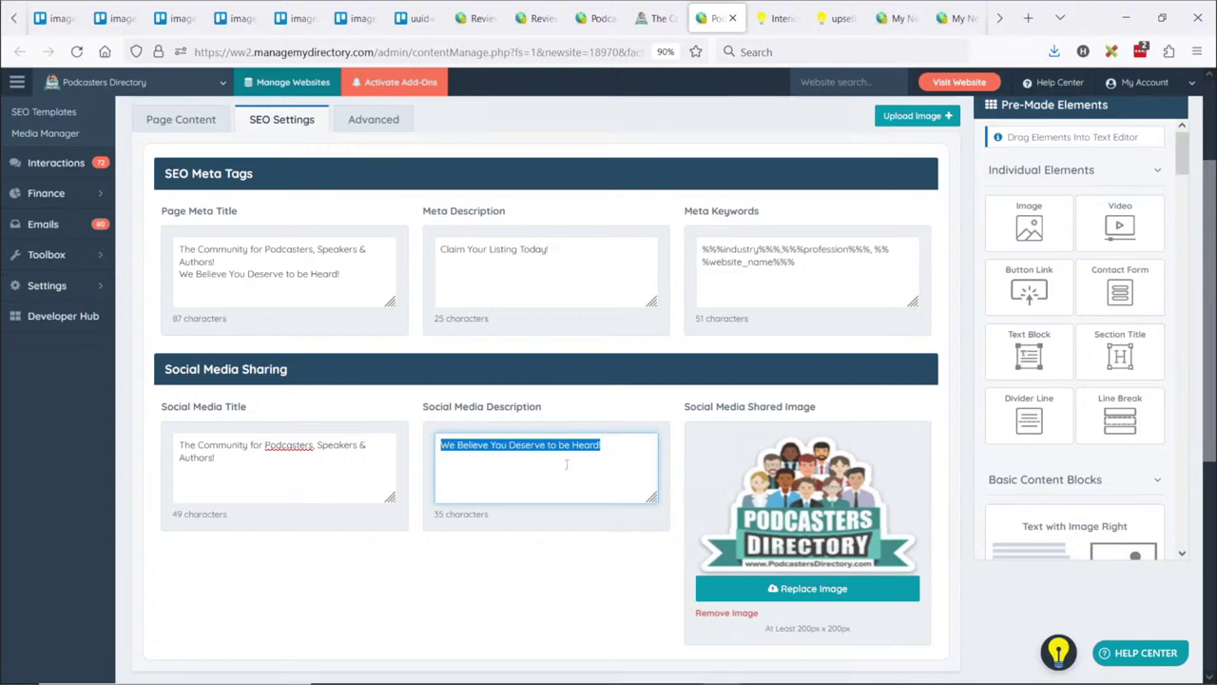
click(535, 560)
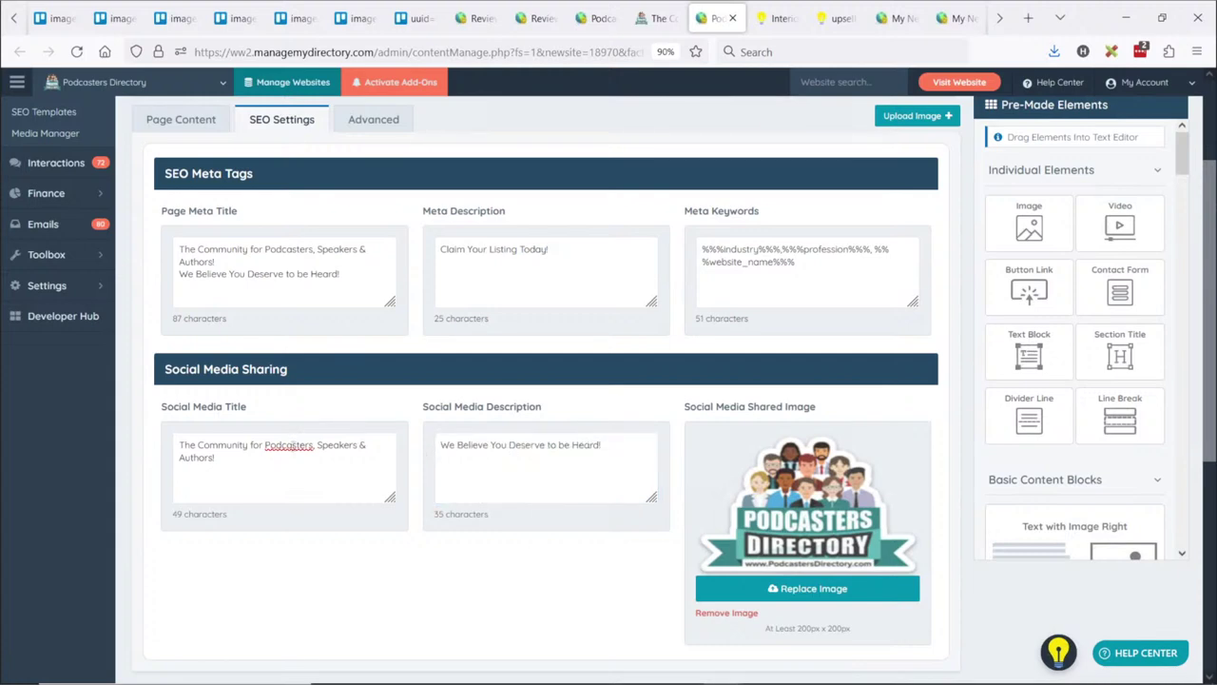
scroll(299, 443, down, 3)
scroll(421, 439, up, 3)
Return to the live Podcasters Directory homepage and open the X post draft from its Share This Page section
click(656, 19)
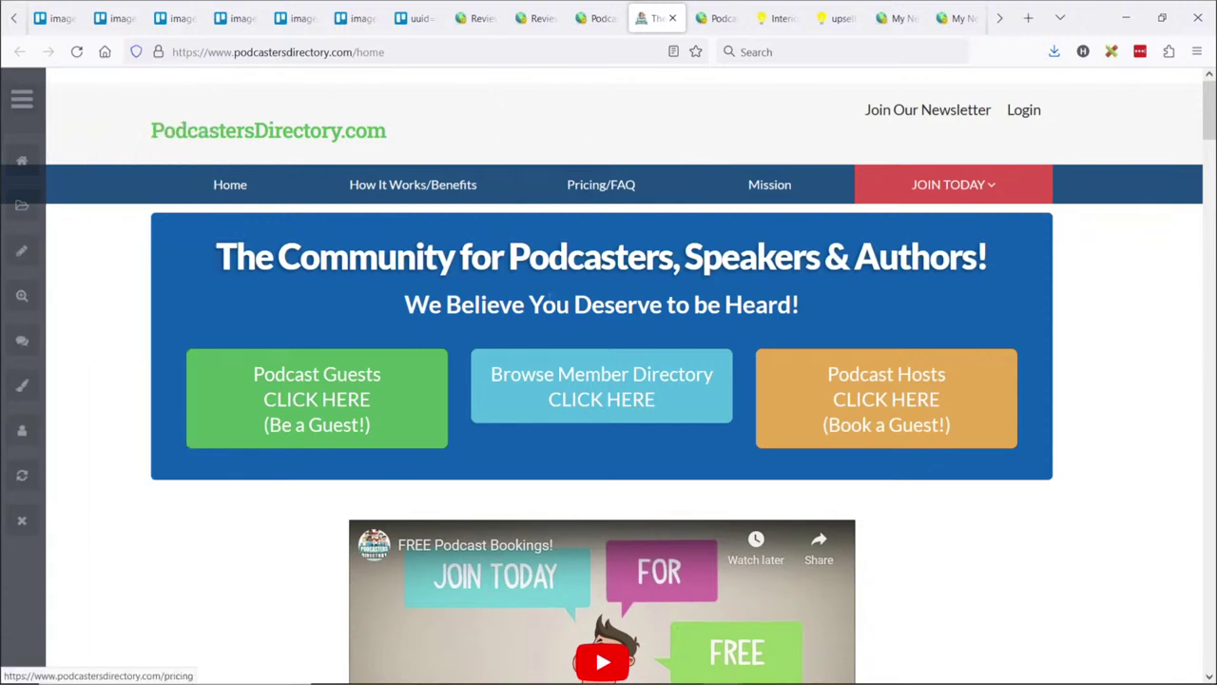
scroll(530, 310, down, 2)
scroll(529, 310, down, 15)
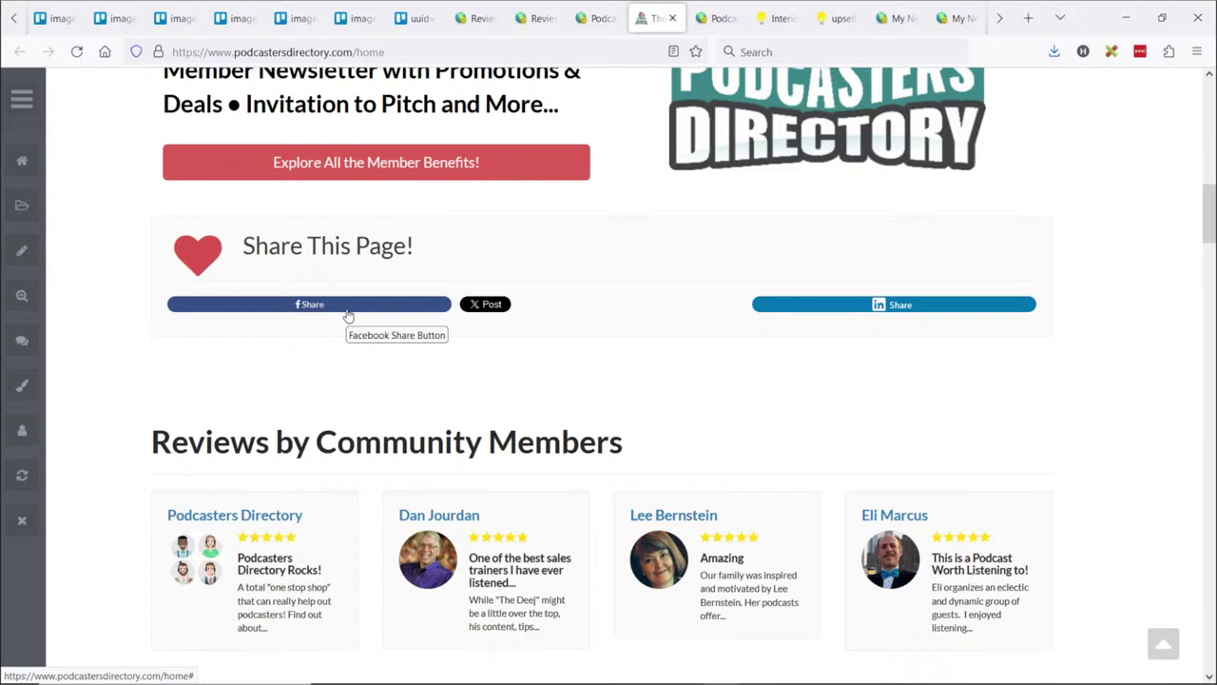
click(469, 305)
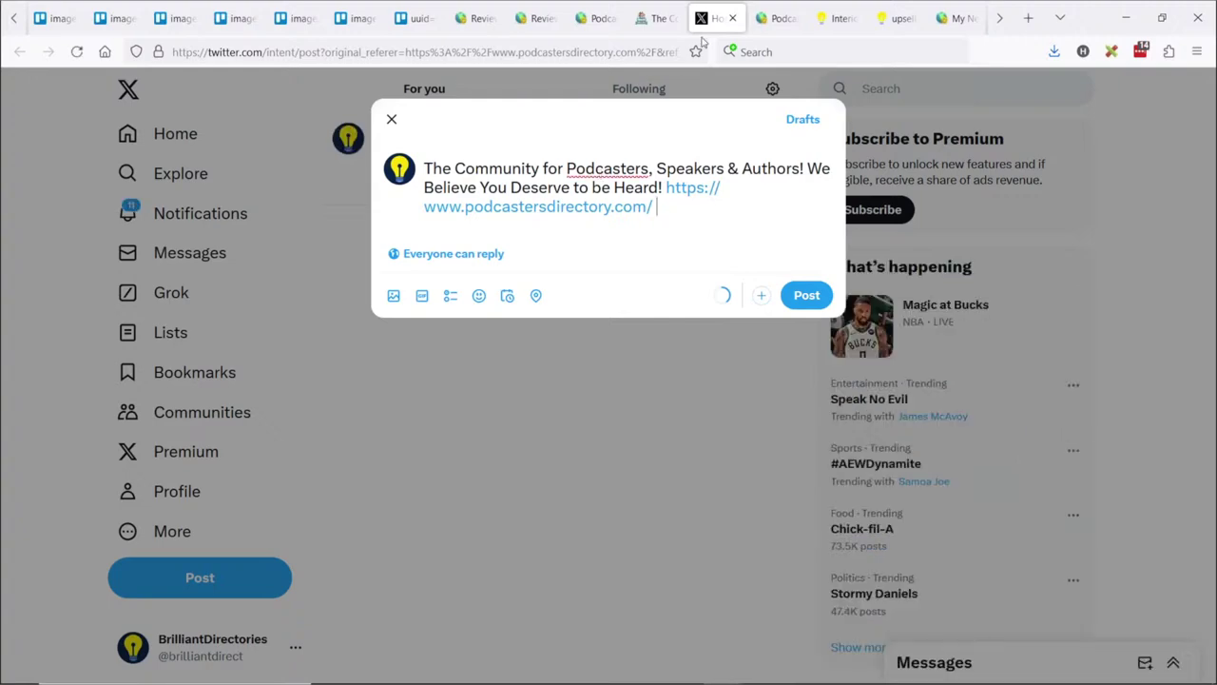
Go back to the live homepage and open the Facebook share window for it
click(636, 18)
click(618, 17)
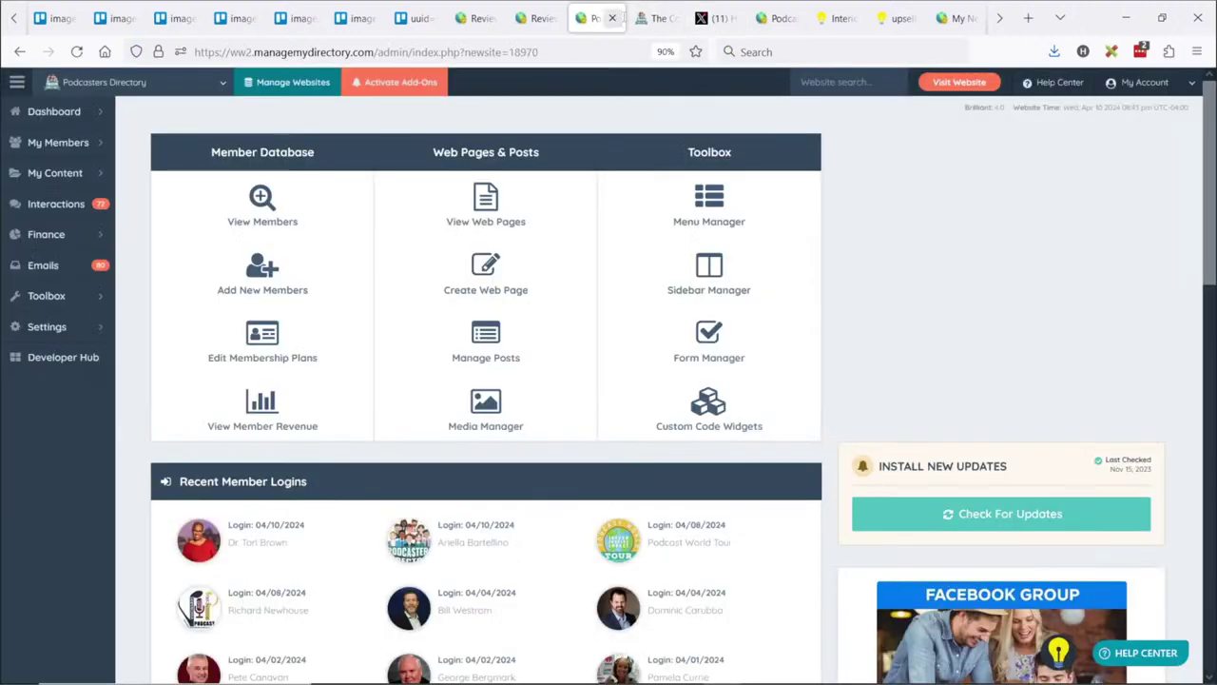
click(656, 18)
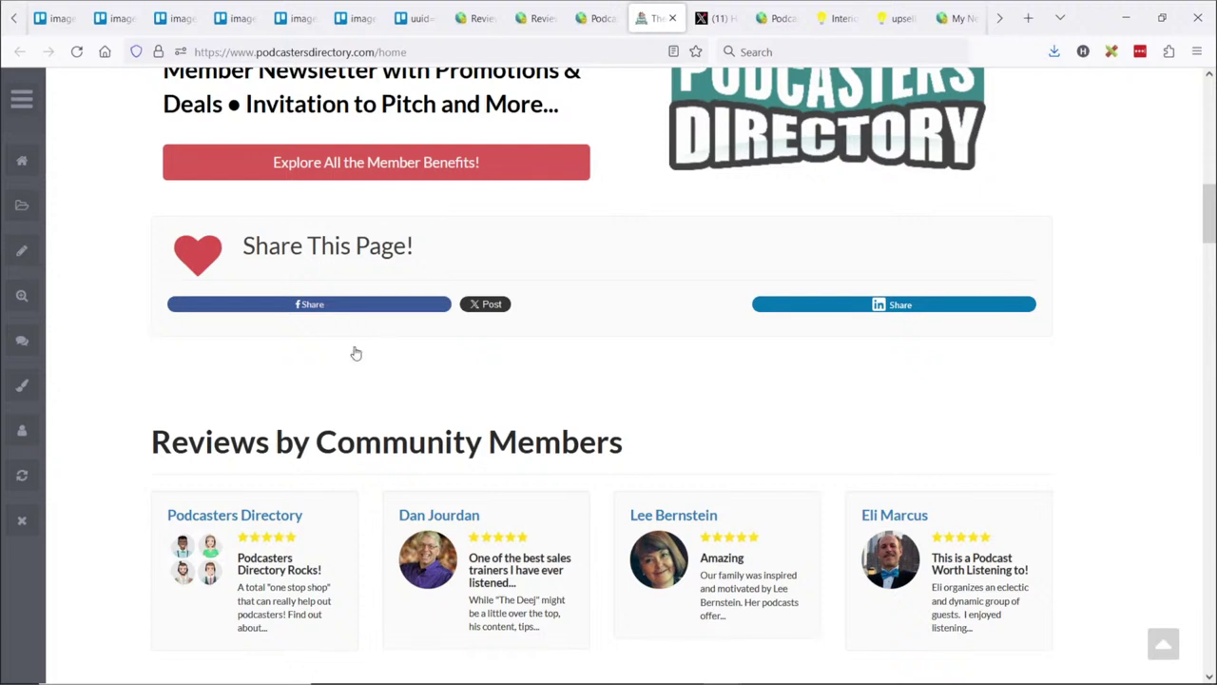
click(309, 305)
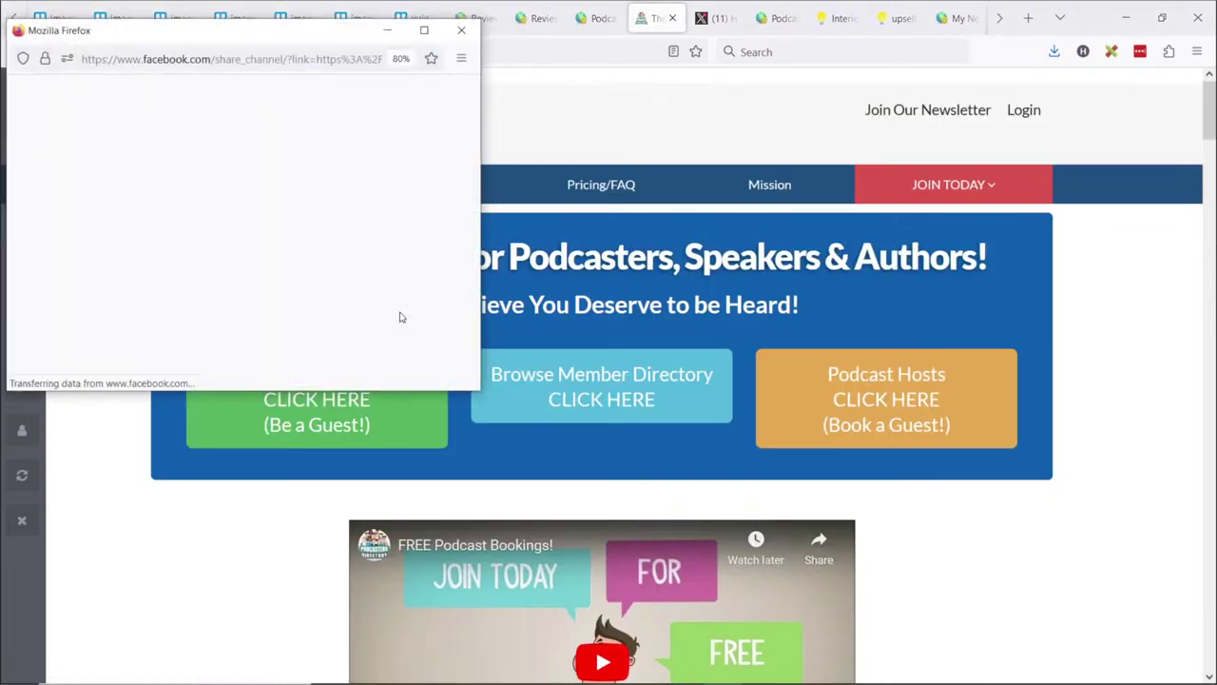
Close the admin dashboard page and compare the homepage's social media title with the link preview in the Facebook share window
click(590, 18)
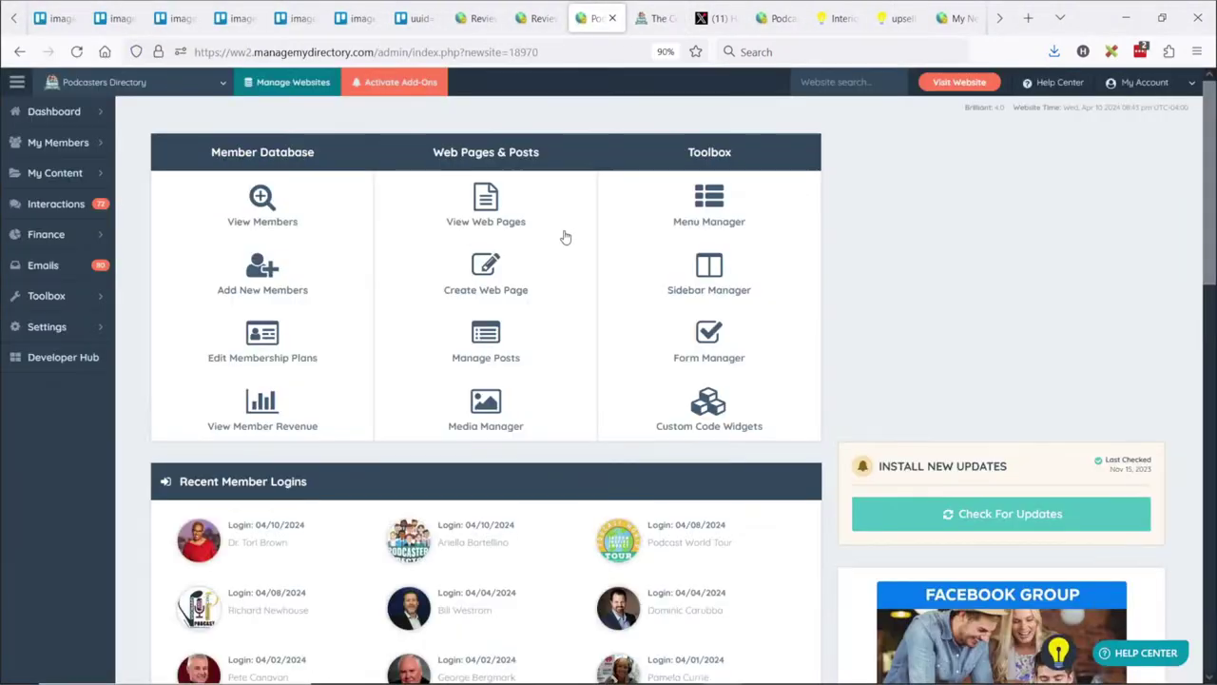
click(613, 18)
click(713, 18)
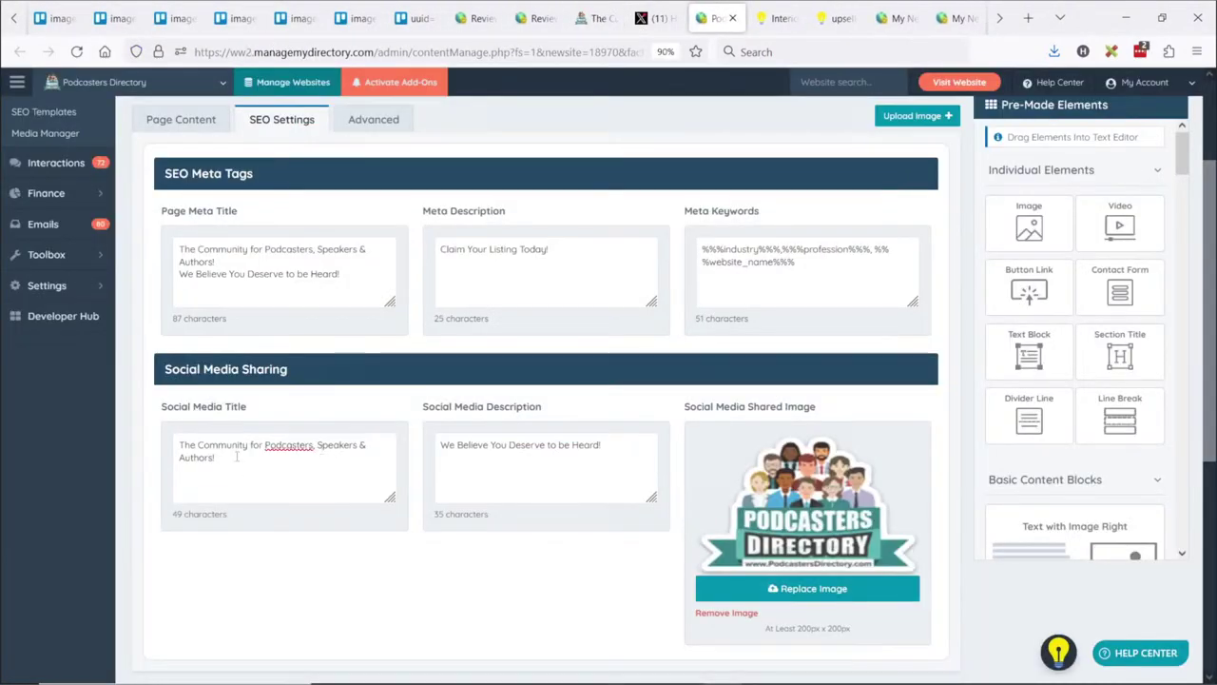
drag(237, 456, 156, 444)
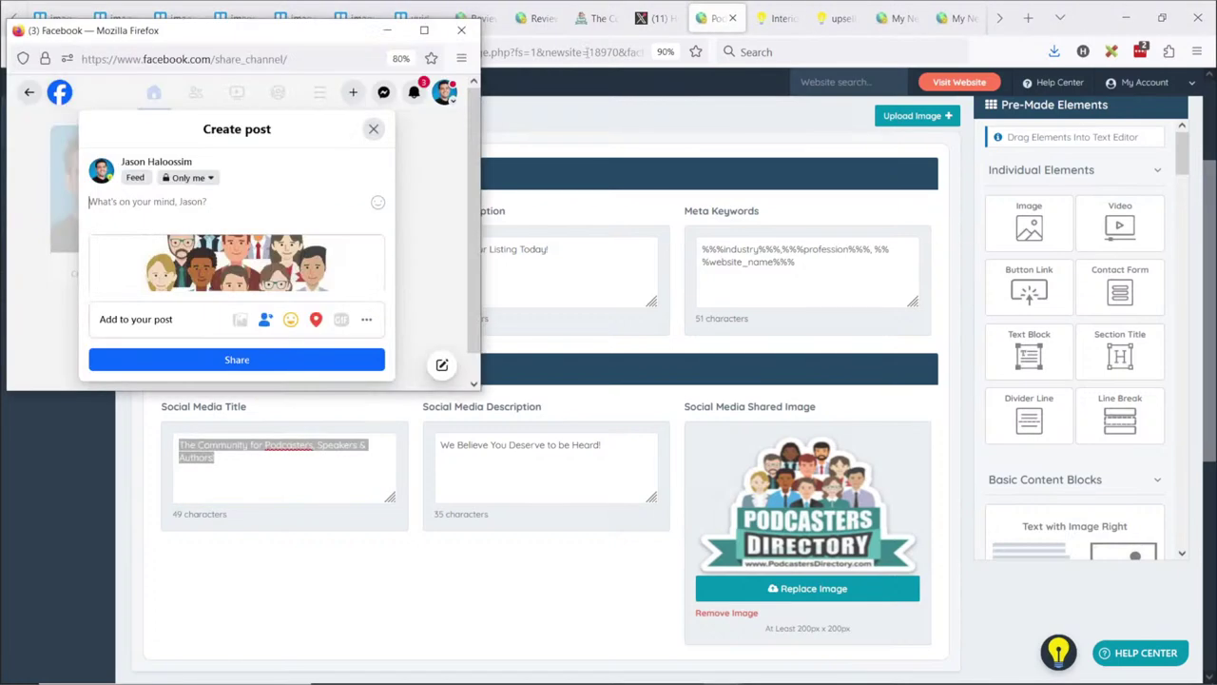
scroll(230, 265, down, 2)
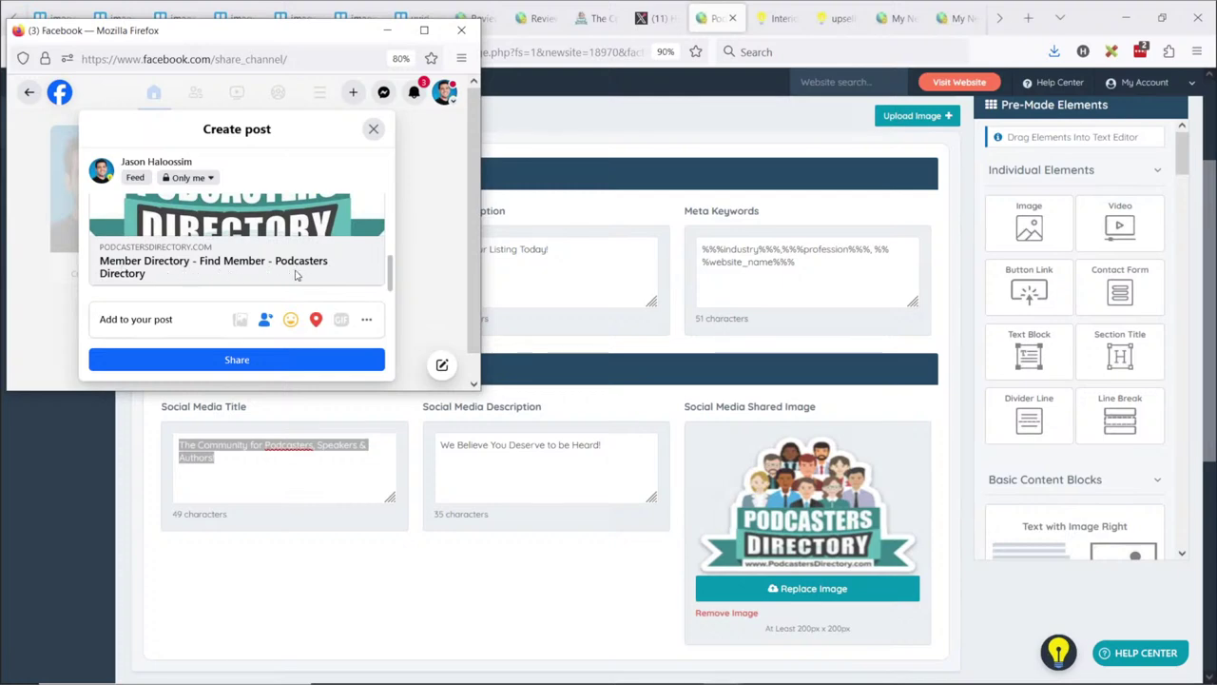
click(366, 517)
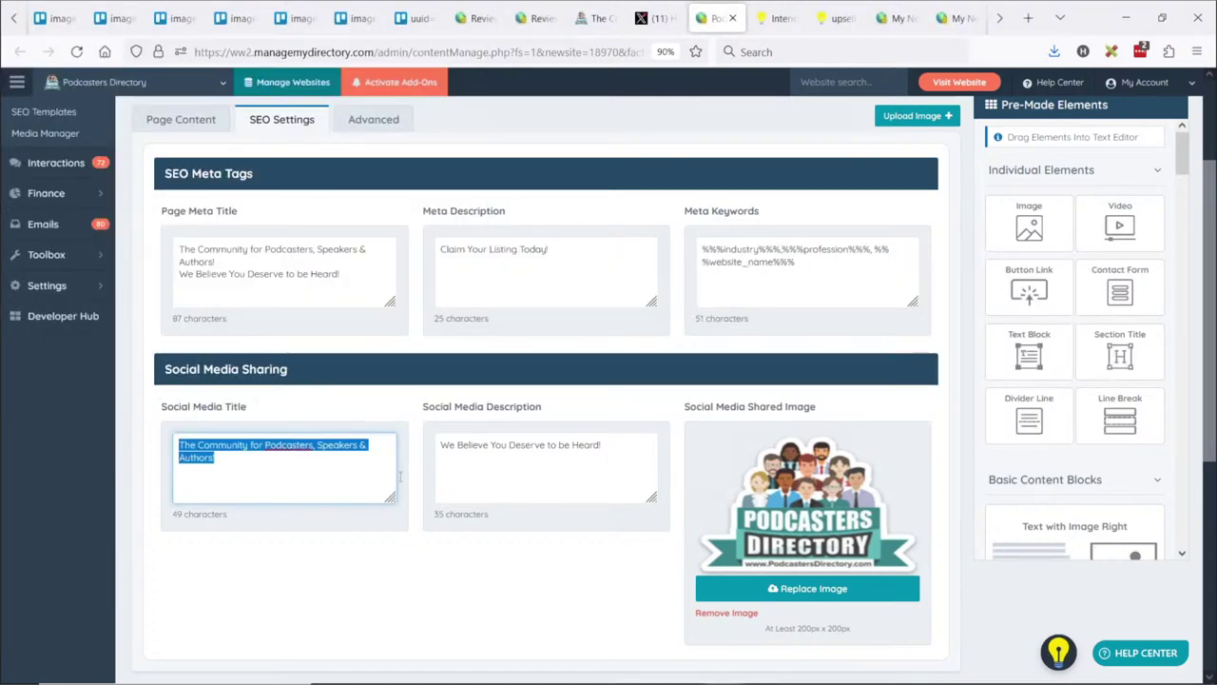
Search the web for "facebook delinter" in place of the sample reviews page and open Meta's Sharing Debugger
click(778, 18)
click(532, 59)
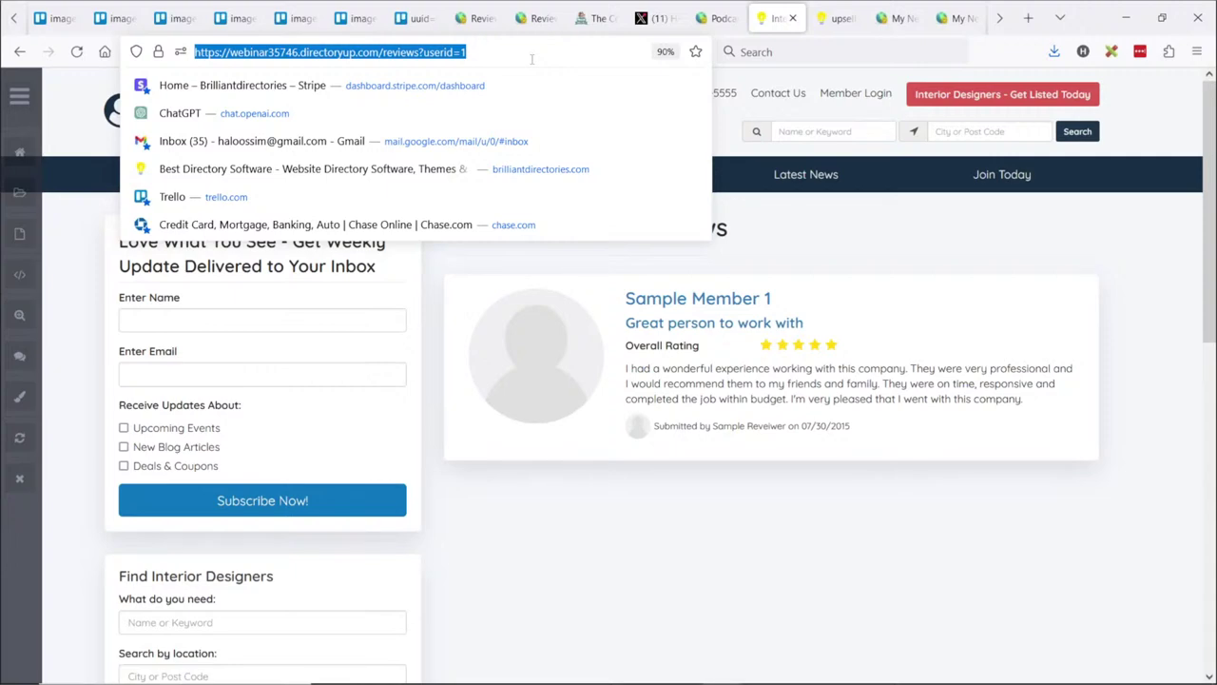
text(faceboo)
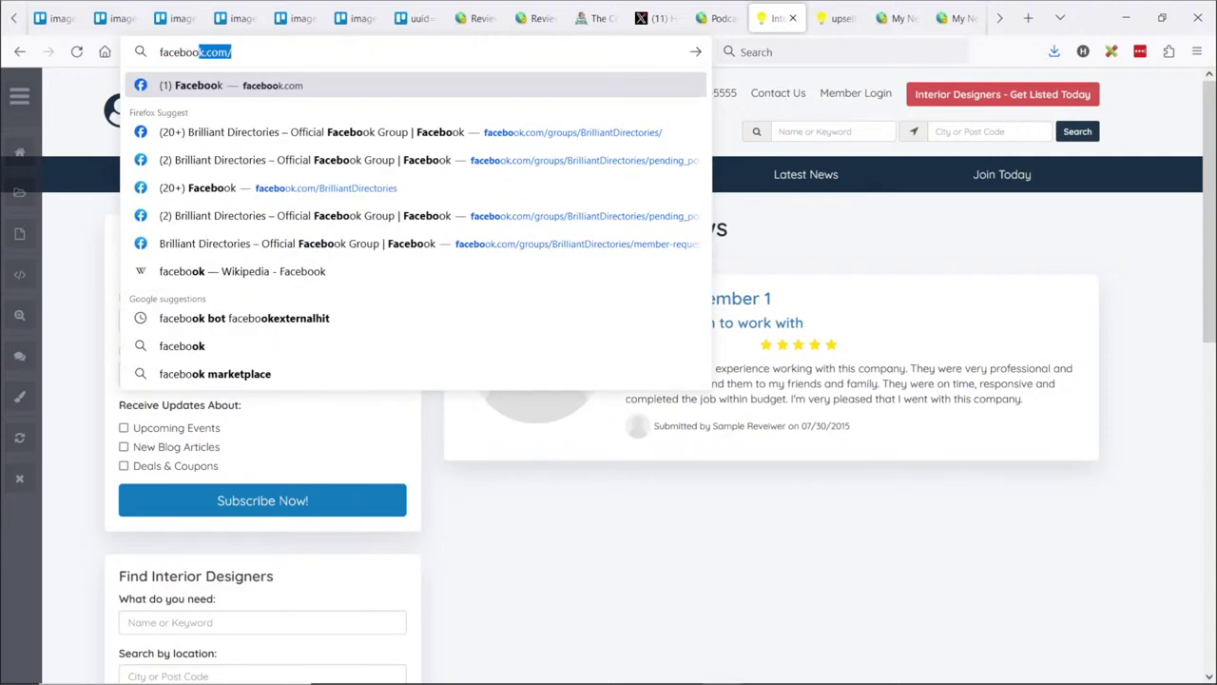
text(k delinter)
key(Return)
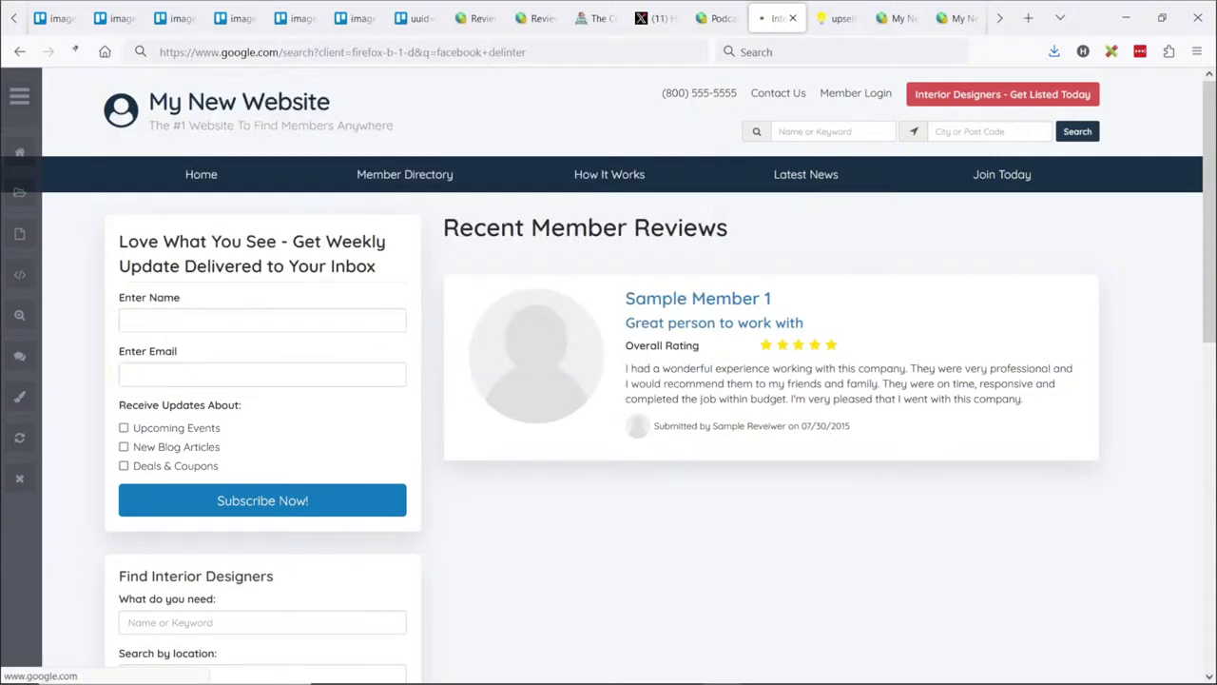
click(241, 274)
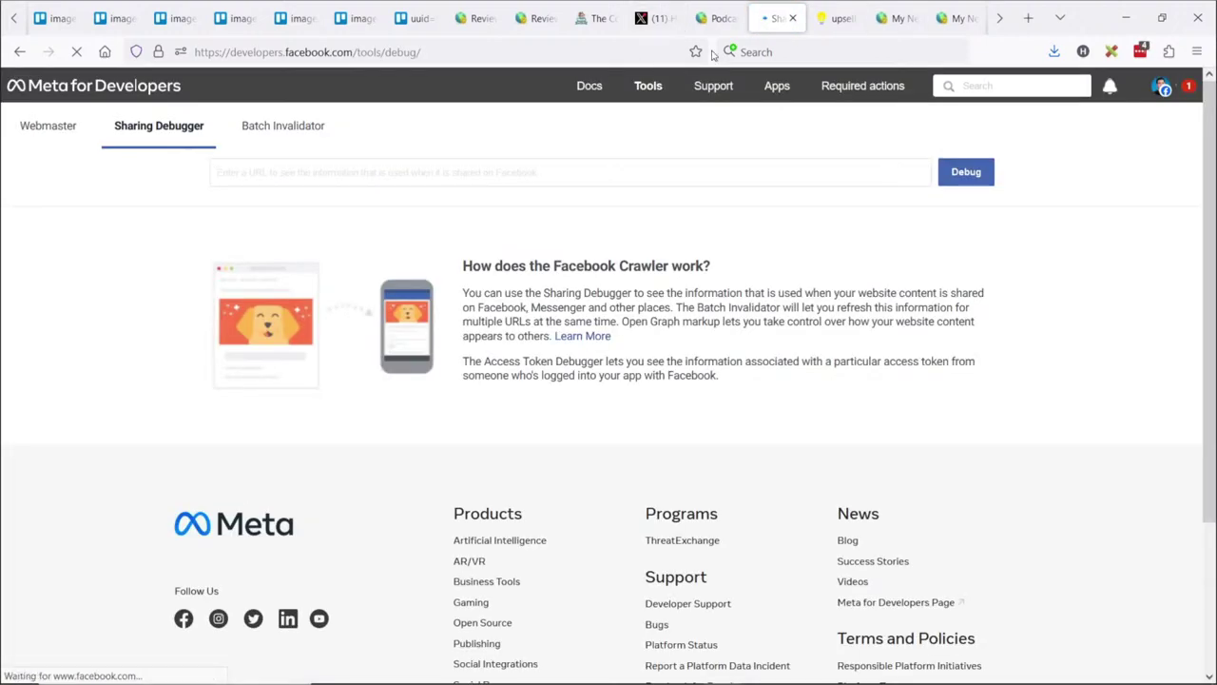
click(597, 18)
click(407, 54)
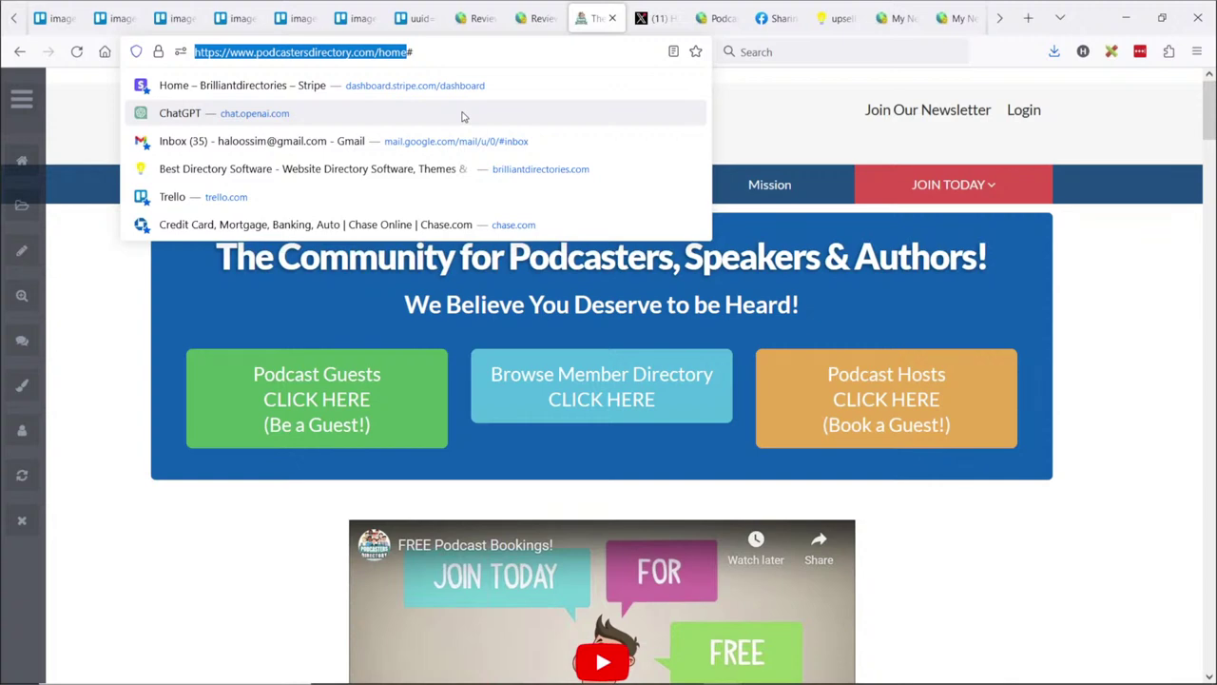
key(ctrl+c)
click(775, 18)
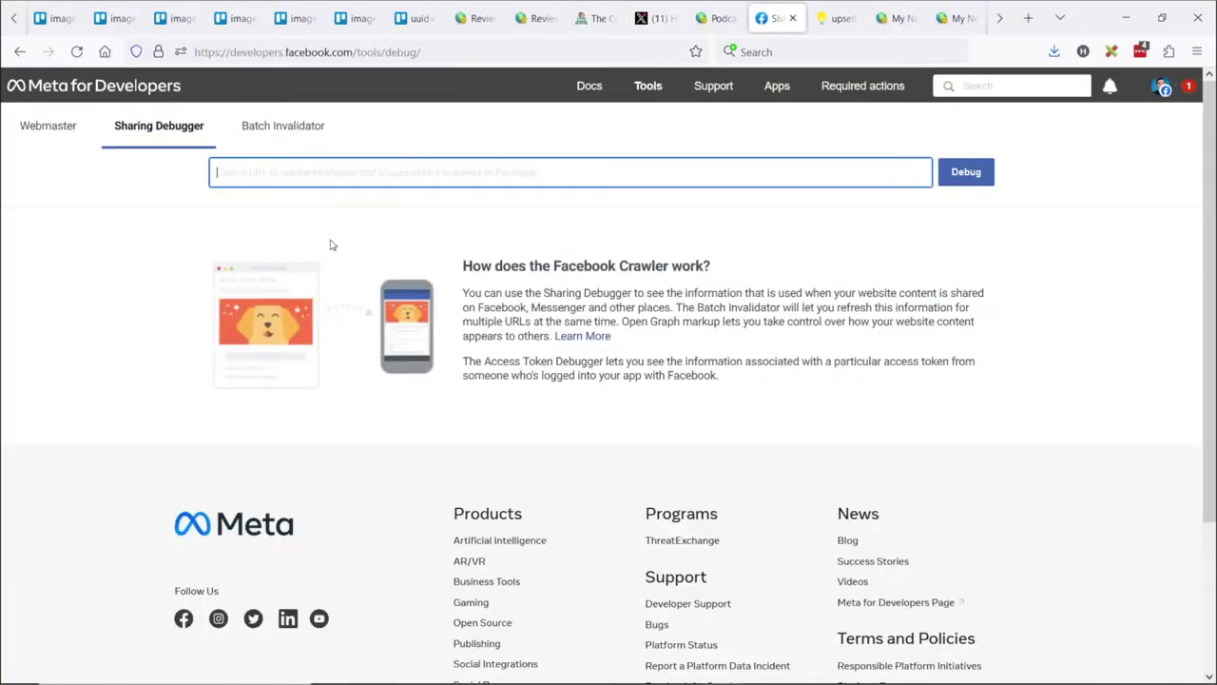
click(417, 173)
key(ctrl+v)
click(909, 108)
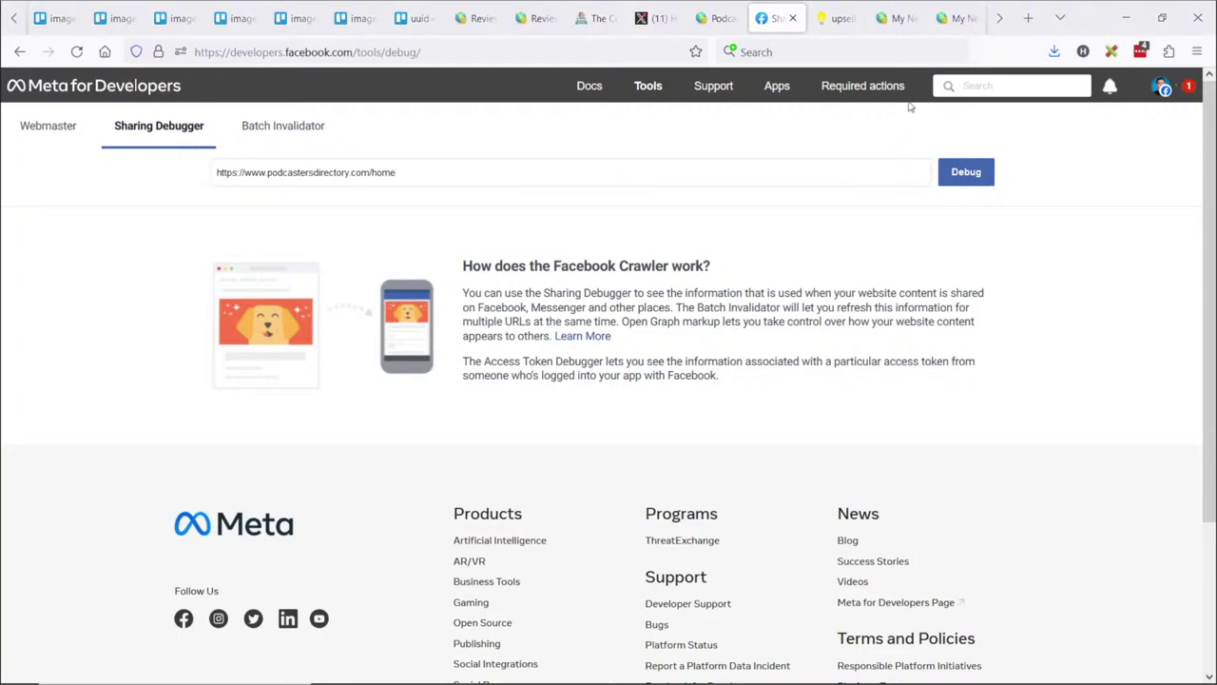
click(965, 172)
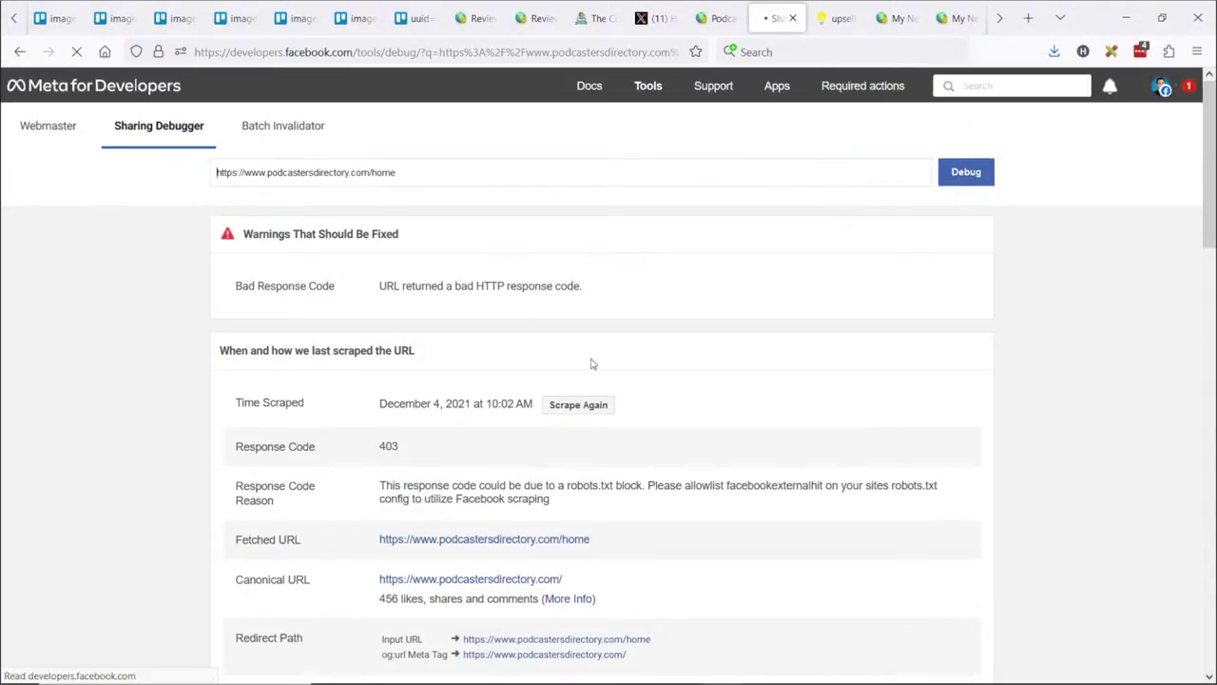
Examine the debugger's link preview and Open Graph properties, highlighting the og:title value
scroll(623, 354, down, 3)
scroll(361, 326, down, 6)
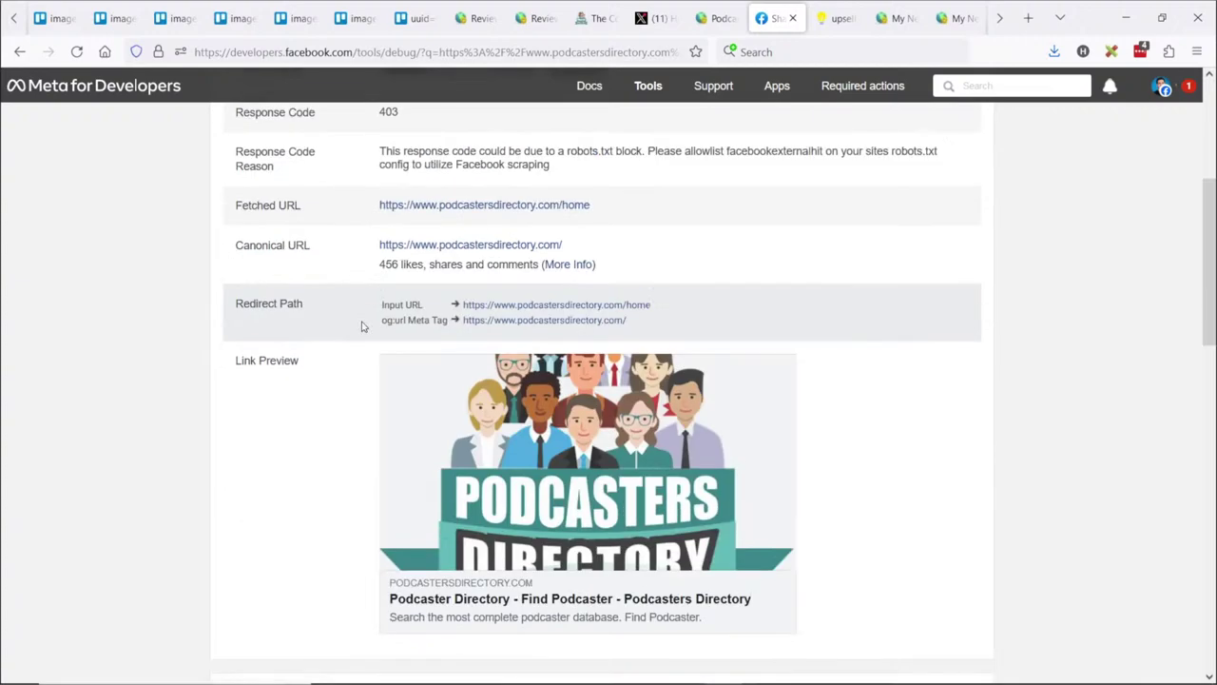
scroll(361, 326, down, 5)
drag(395, 279, 656, 280)
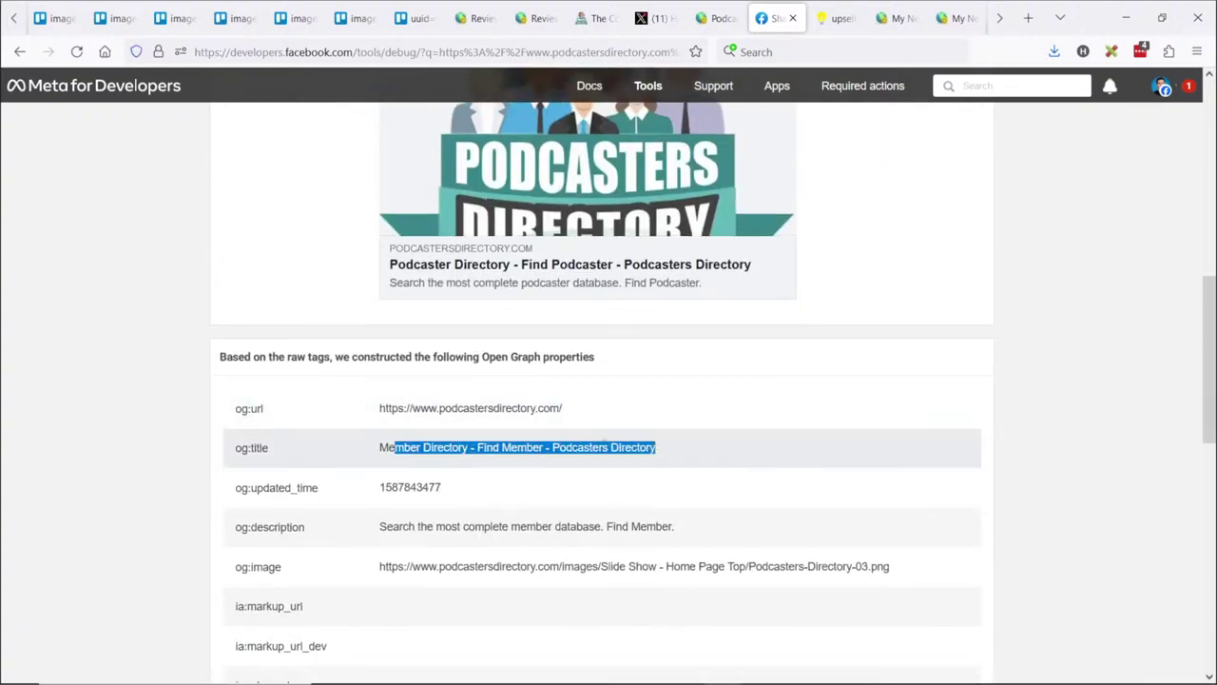
Have Facebook scrape the homepage address again and check the og:title among the refreshed Open Graph properties
scroll(381, 297, up, 12)
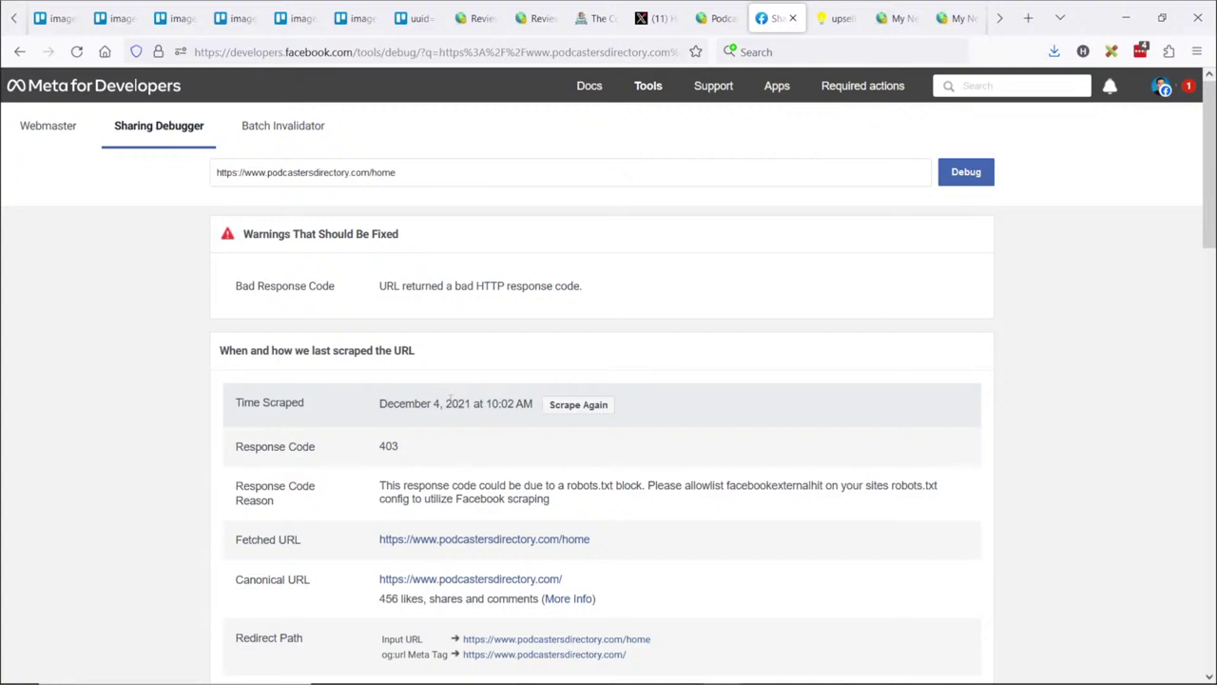
mouse_move(450, 399)
mouse_down()
mouse_move(535, 403)
mouse_move(450, 403)
mouse_up()
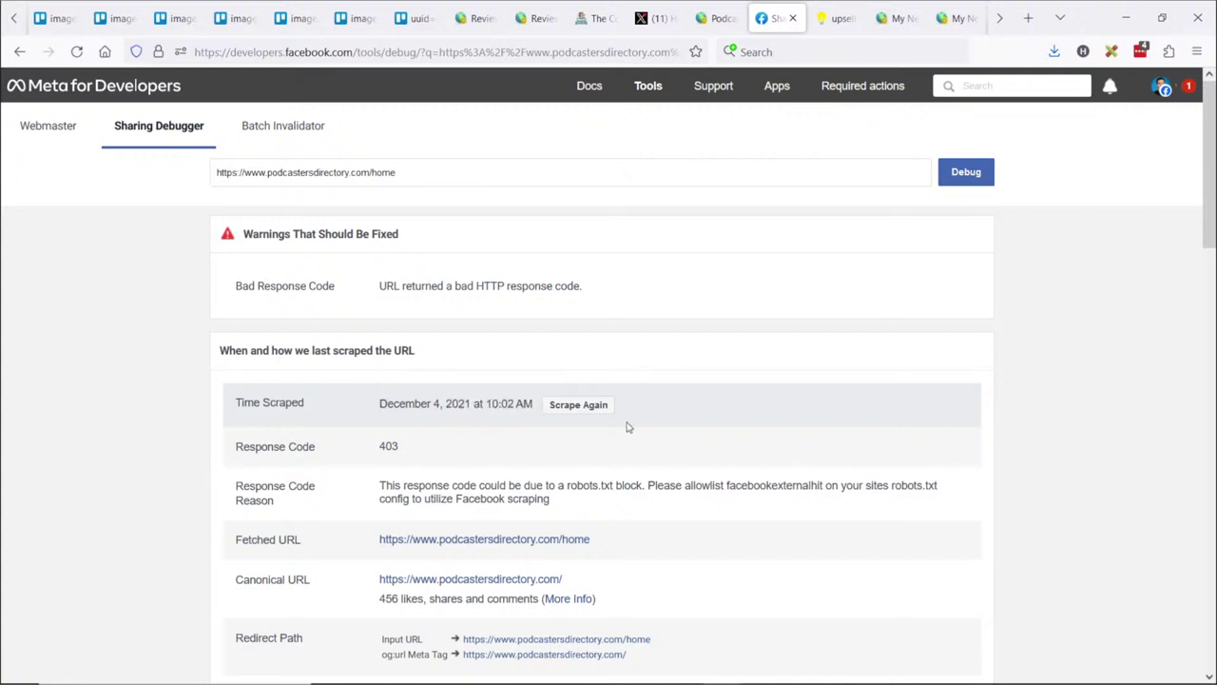
click(576, 411)
scroll(455, 425, down, 10)
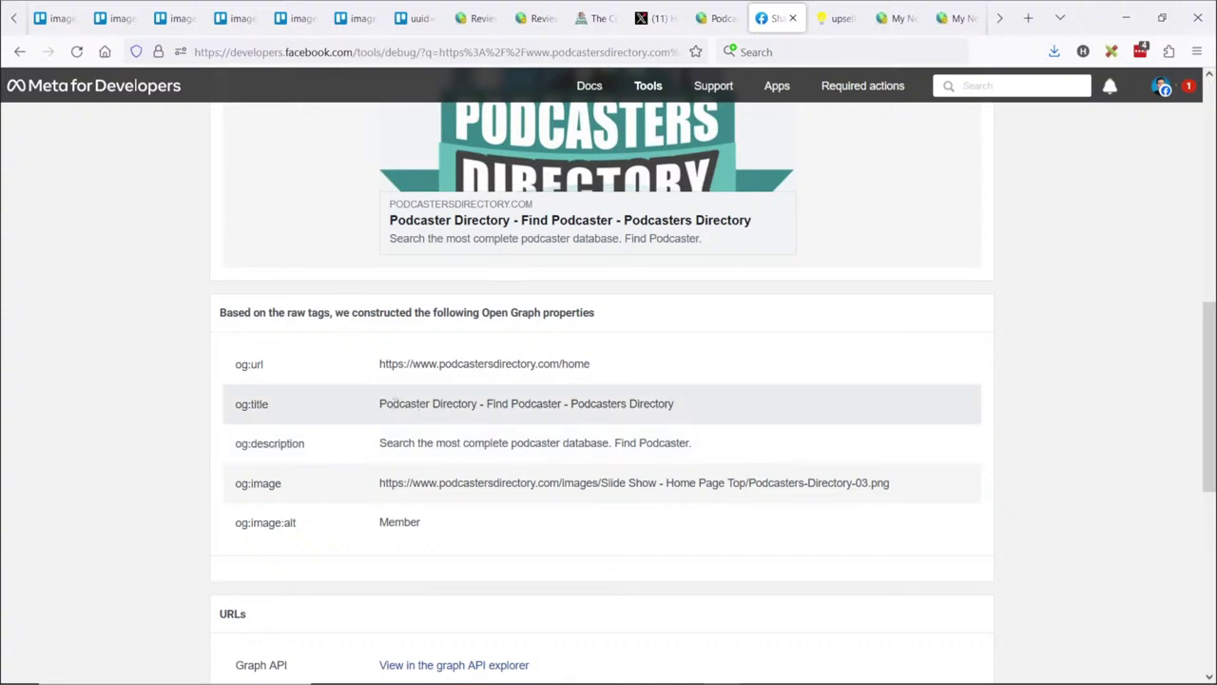
drag(392, 404, 544, 403)
click(544, 403)
scroll(450, 519, down, 2)
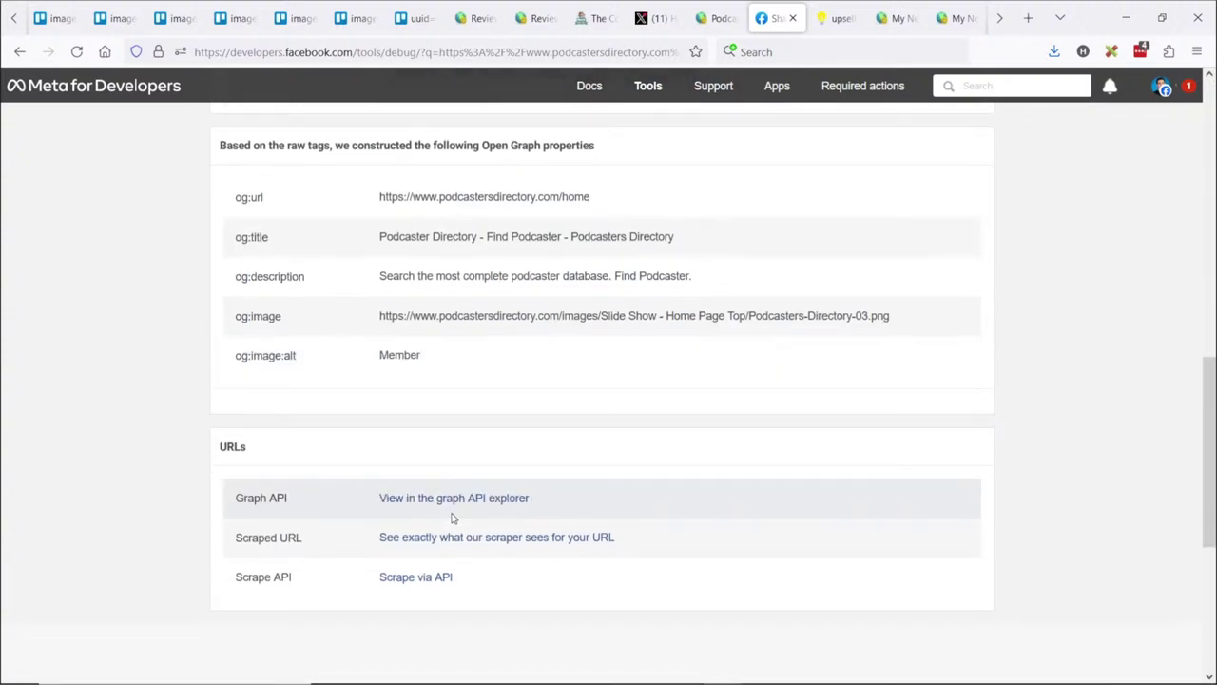
scroll(453, 483, up, 2)
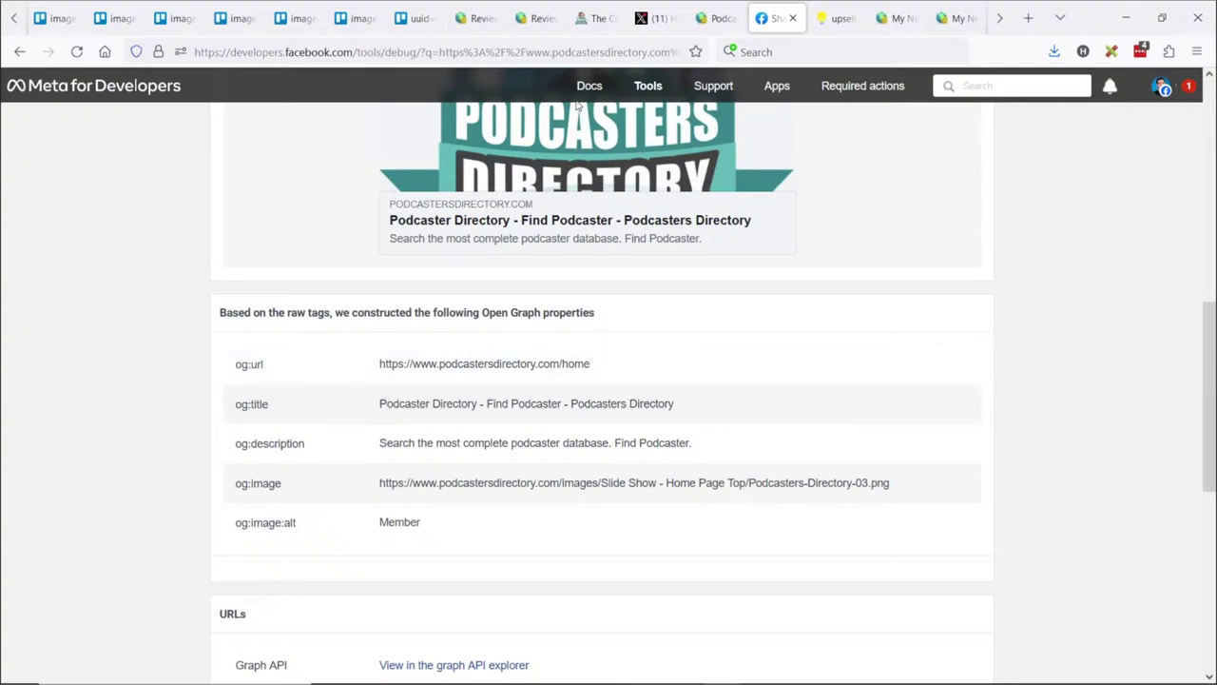
Open the Podcasters Directory homepage's source code, find "og:imag", and highlight the og:title and og:image values
click(597, 18)
key(alt+Return)
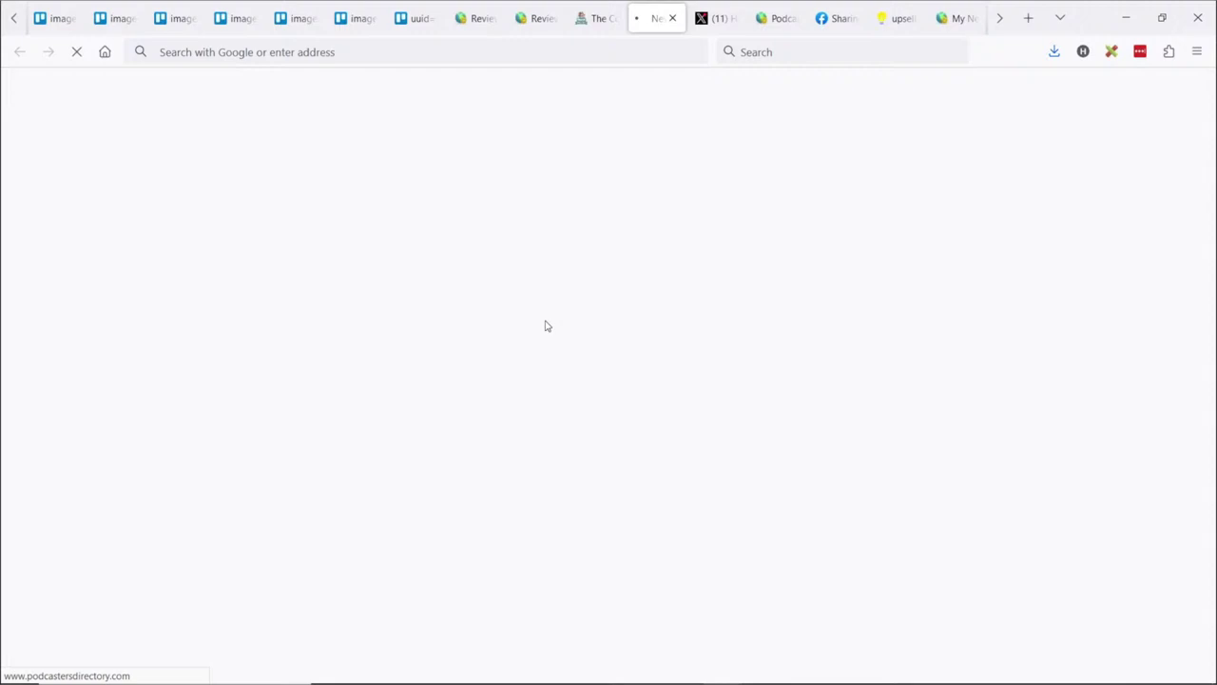
key(ctrl+f)
text(o)
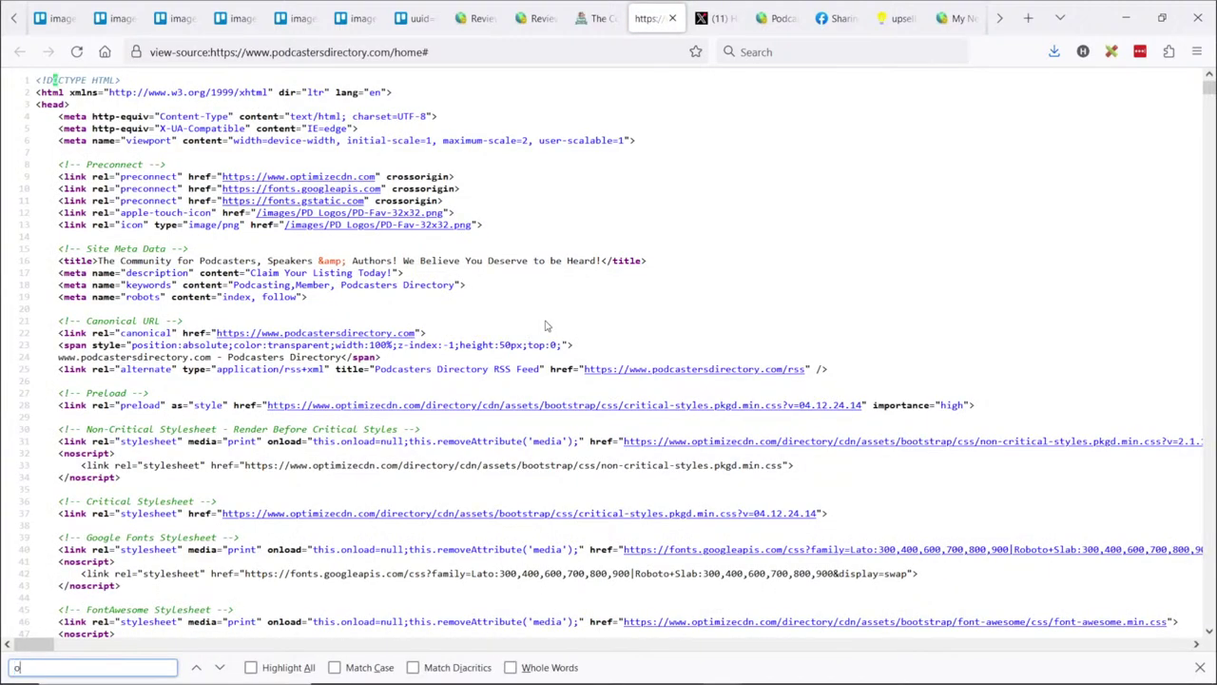
text(g:imag)
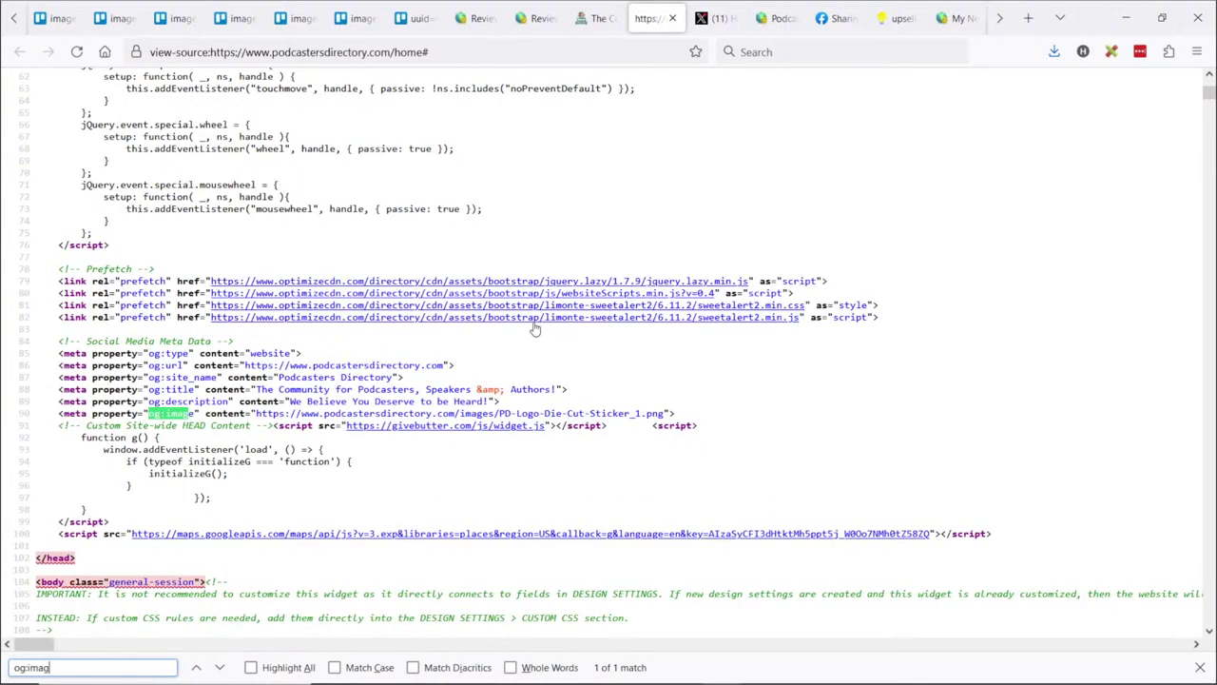
click(206, 390)
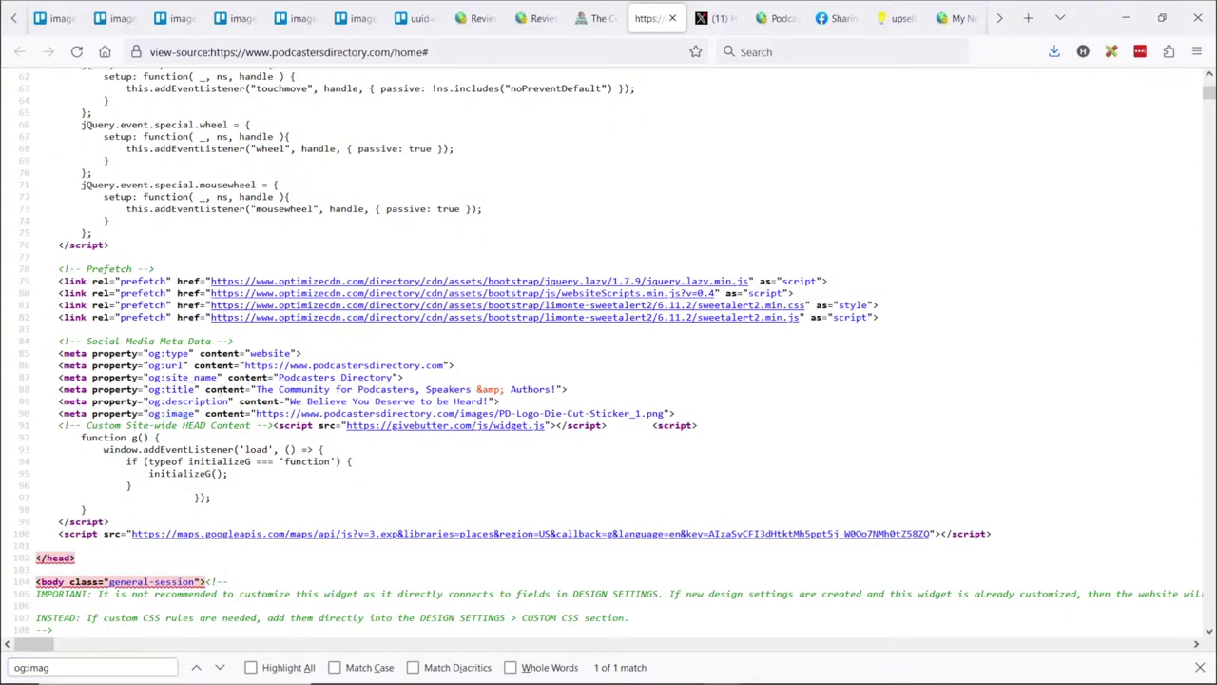
scroll(201, 419, up, 5)
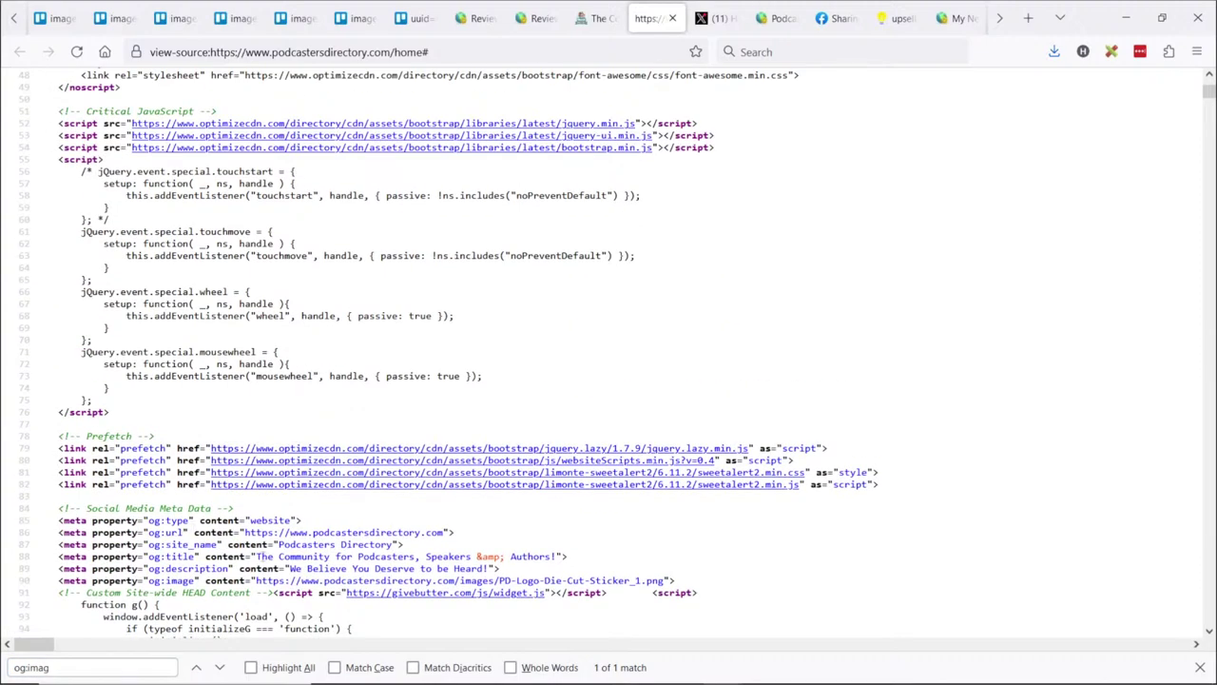
drag(270, 557, 556, 557)
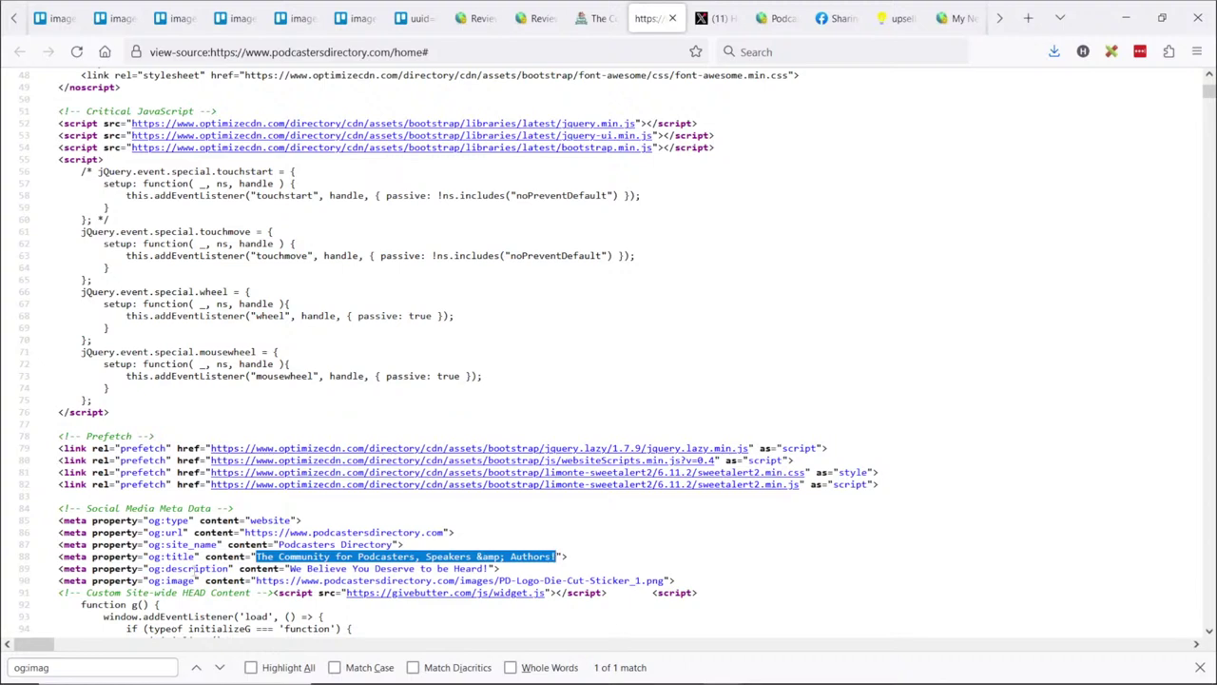
drag(317, 580, 641, 581)
Copy the og:title property name from the Sharing Debugger, find it in the homepage source, and highlight the title and description values
click(605, 27)
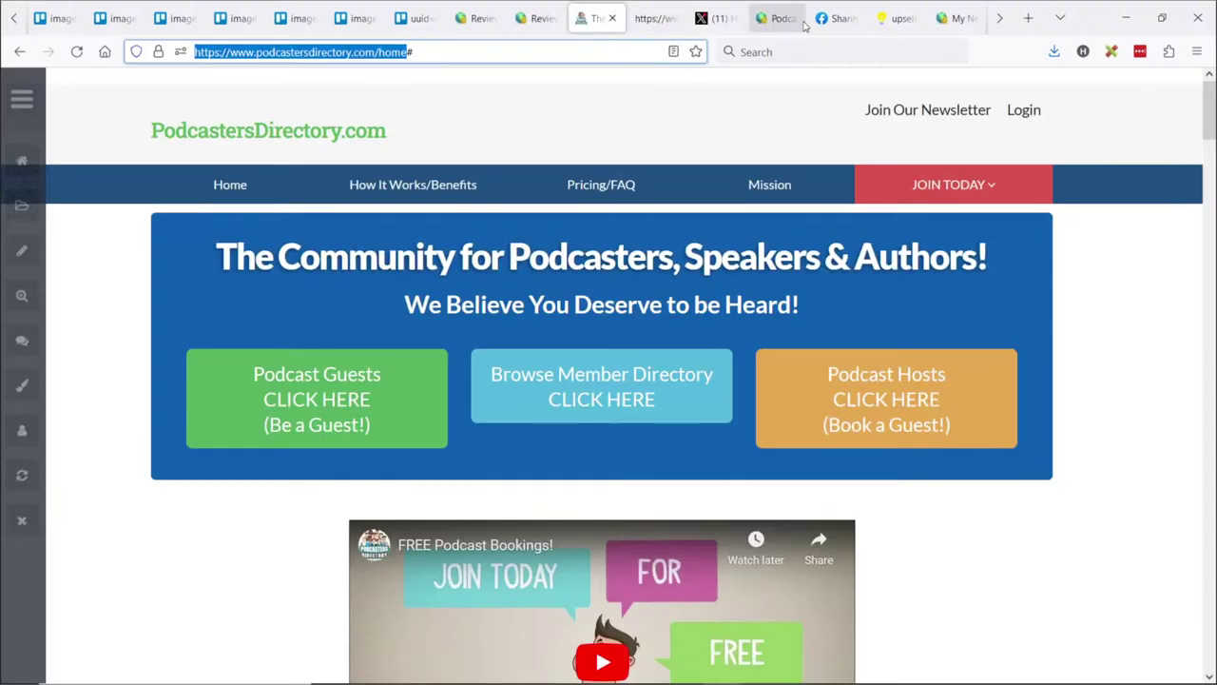
click(835, 18)
scroll(666, 244, up, 2)
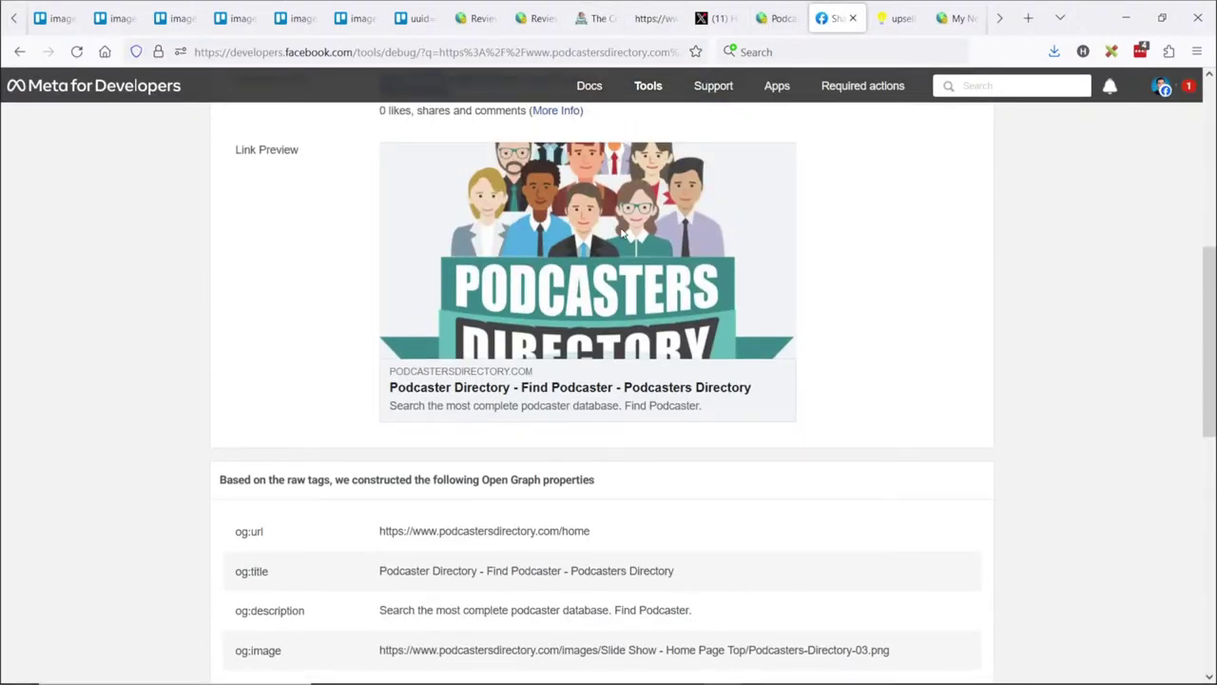
key(ctrl+f)
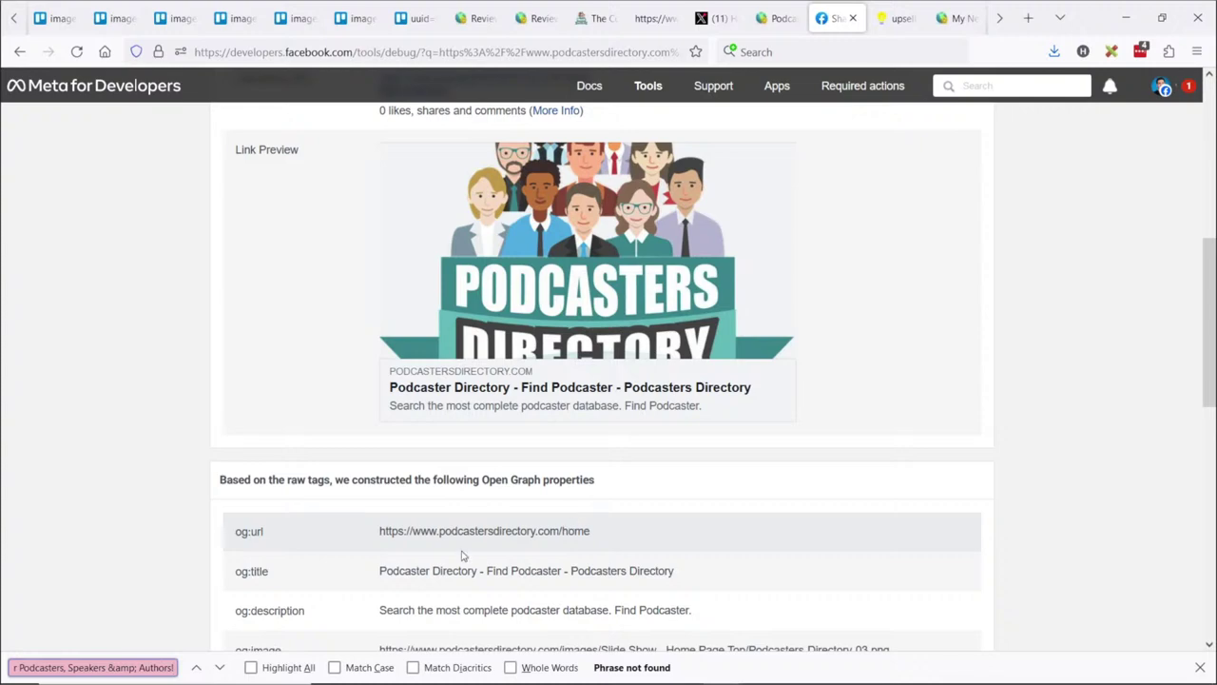
drag(362, 575, 233, 574)
key(ctrl+c)
click(655, 18)
key(ctrl+v)
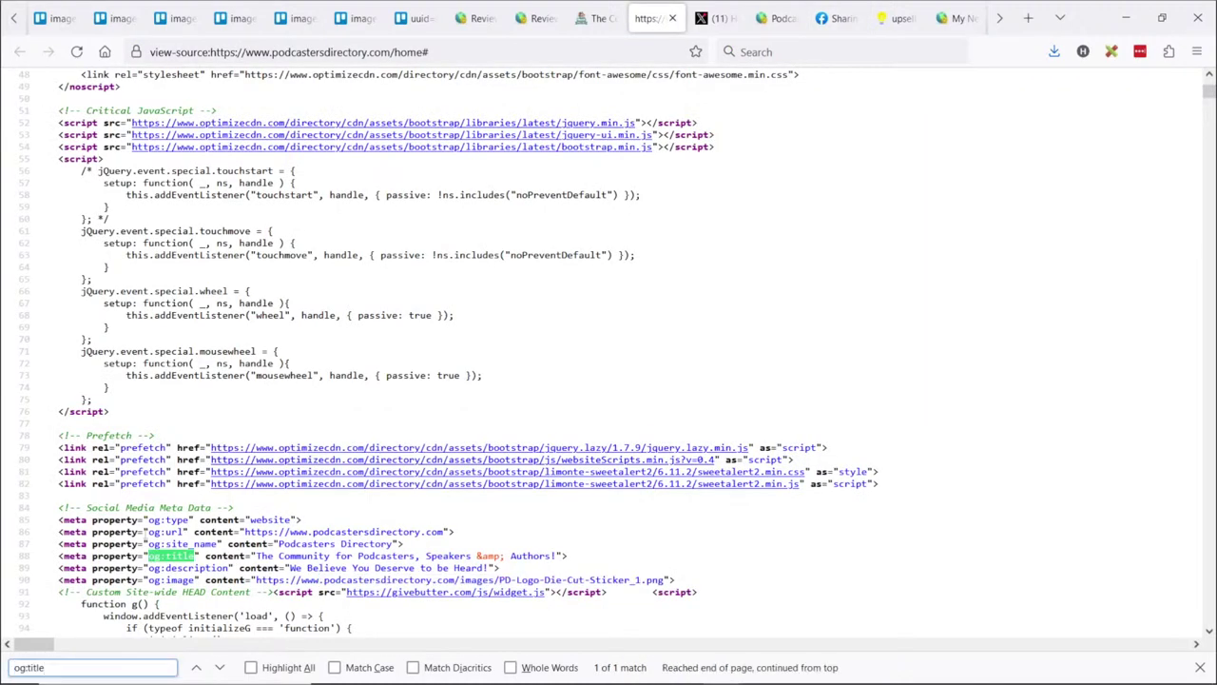
drag(260, 555, 561, 557)
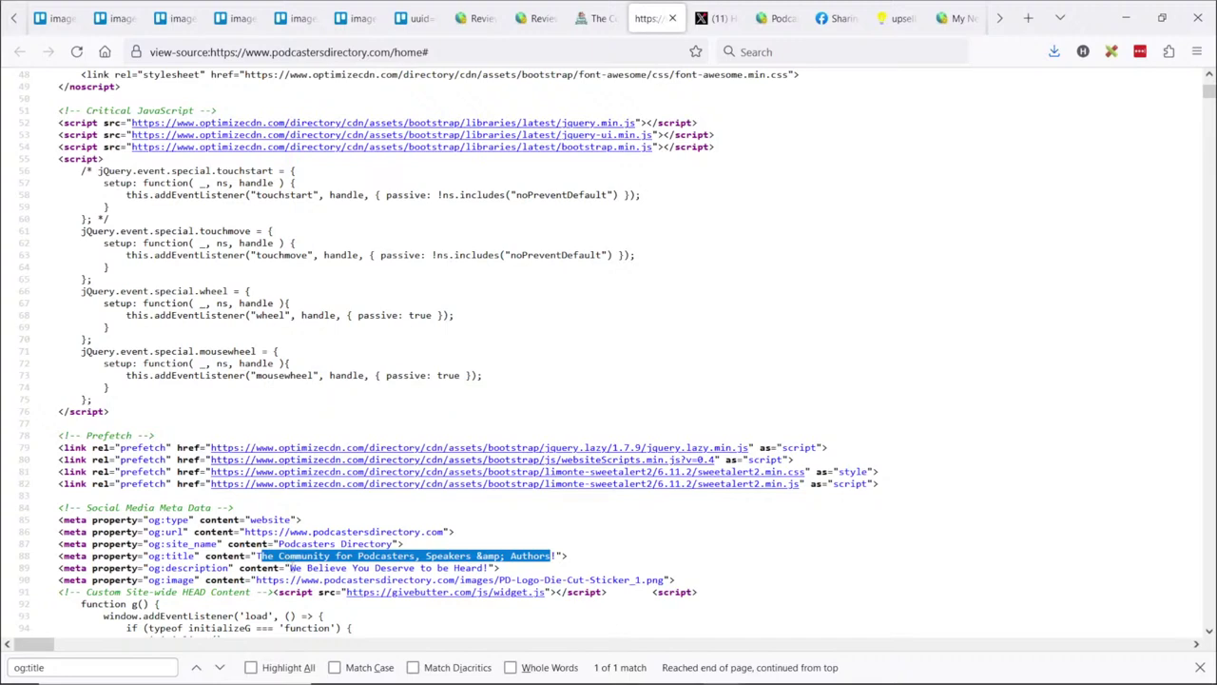
drag(290, 567, 488, 568)
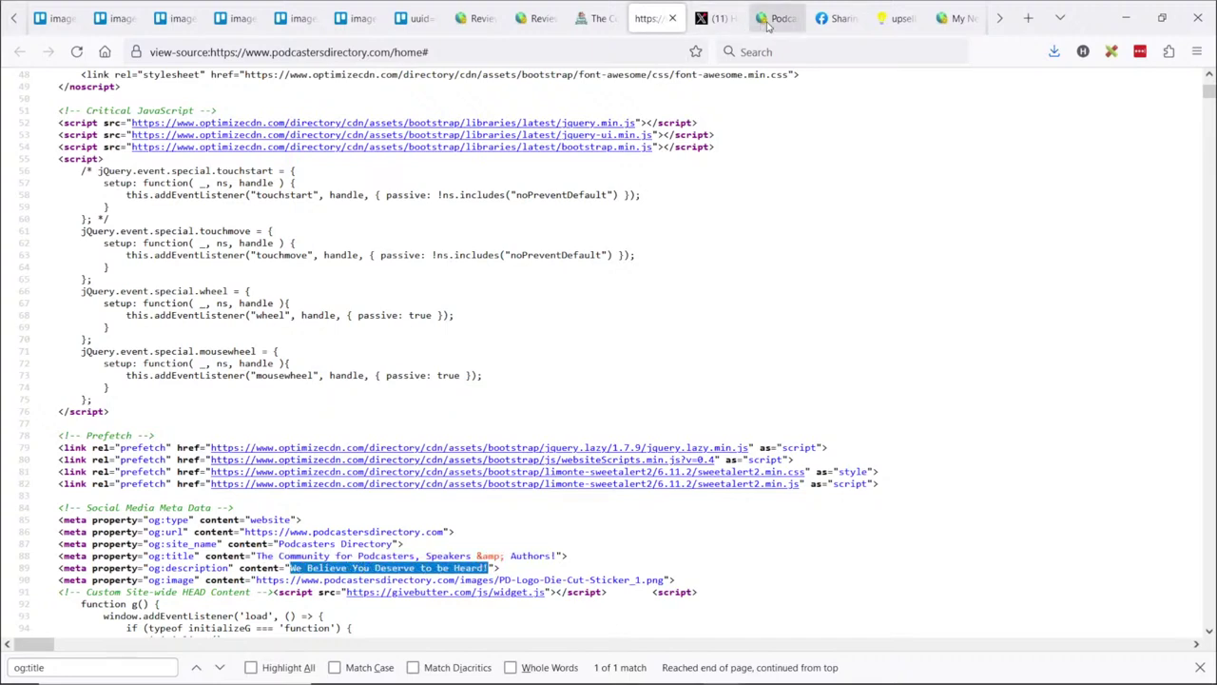
Search the homepage's SEO settings page for the og:description text taken from the Sharing Debugger
click(824, 19)
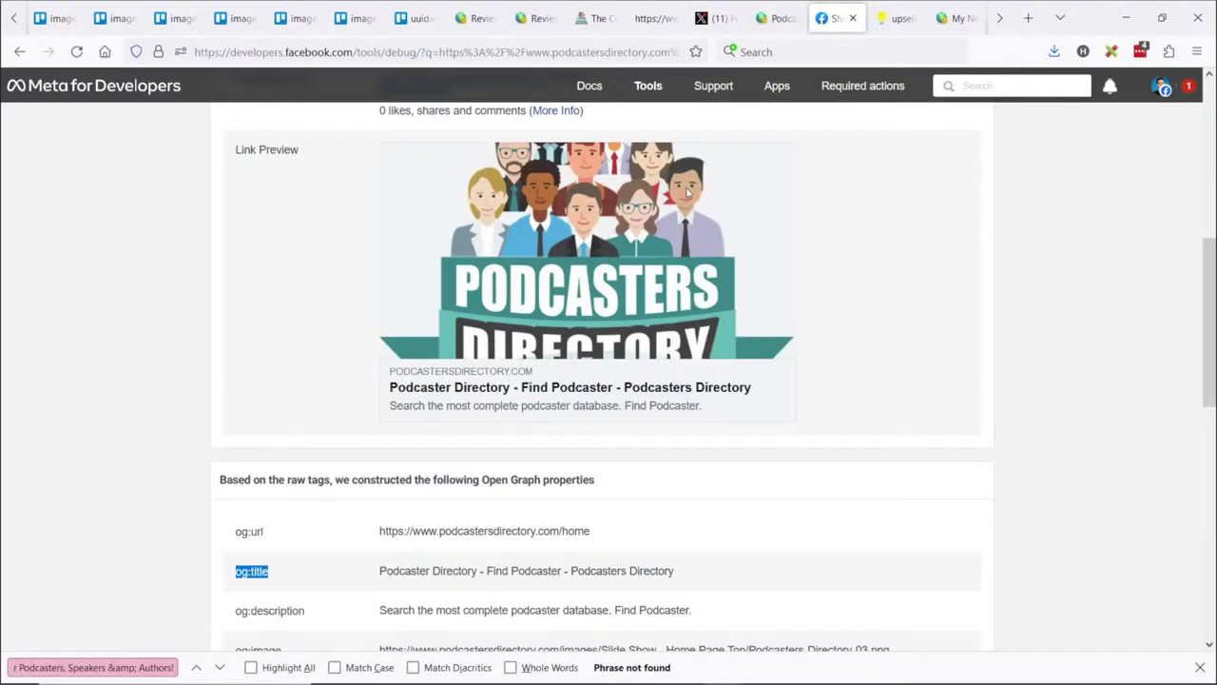
scroll(618, 361, down, 2)
drag(392, 443, 700, 443)
click(777, 18)
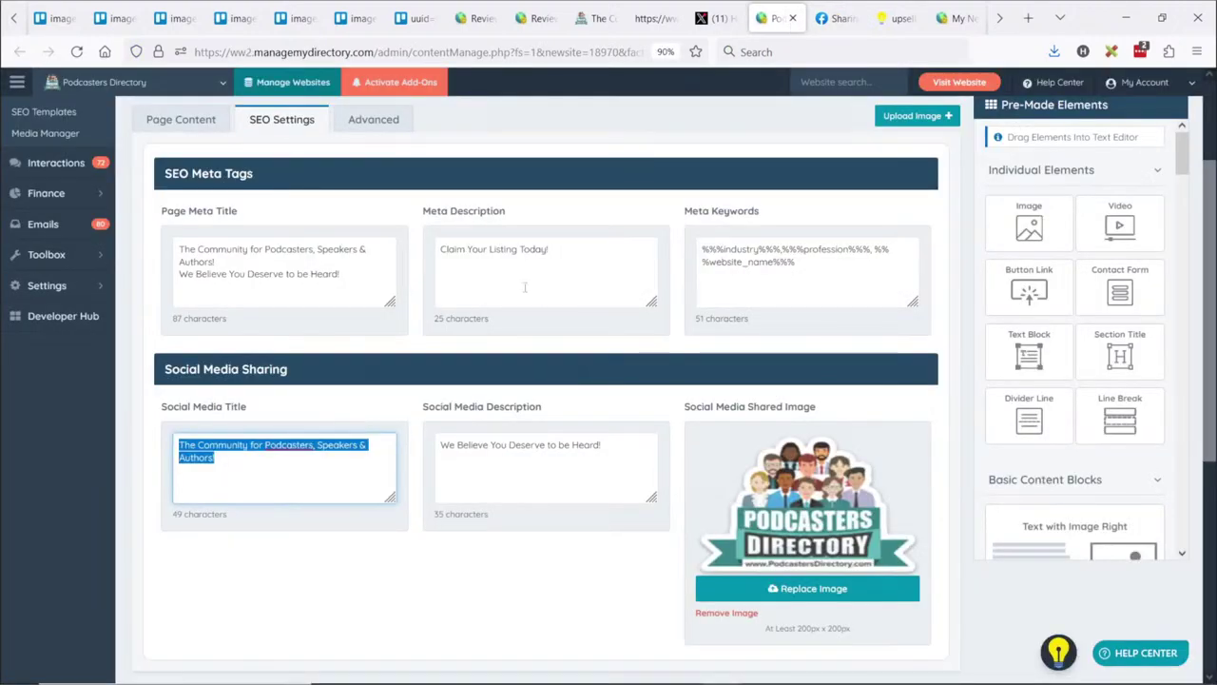
key(ctrl+f)
key(ctrl+v)
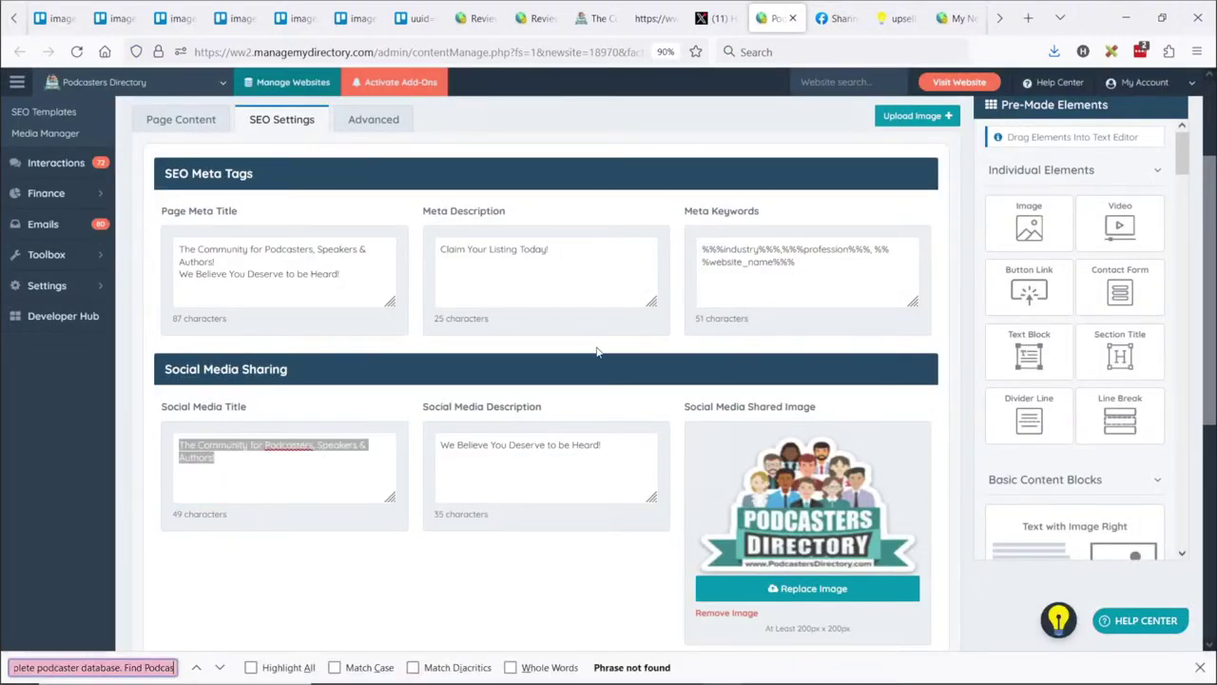
Compare the homepage's Social Media Description setting with the Open Graph properties in the Sharing Debugger
scroll(598, 353, up, 2)
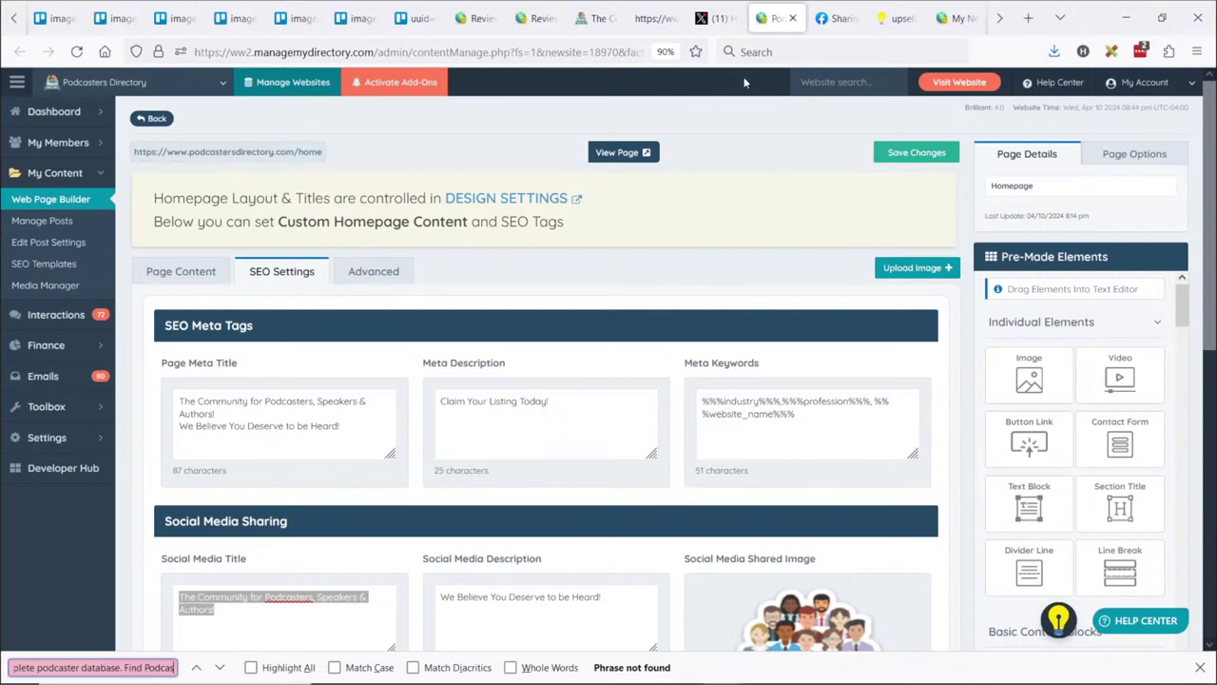
scroll(432, 414, down, 2)
click(549, 445)
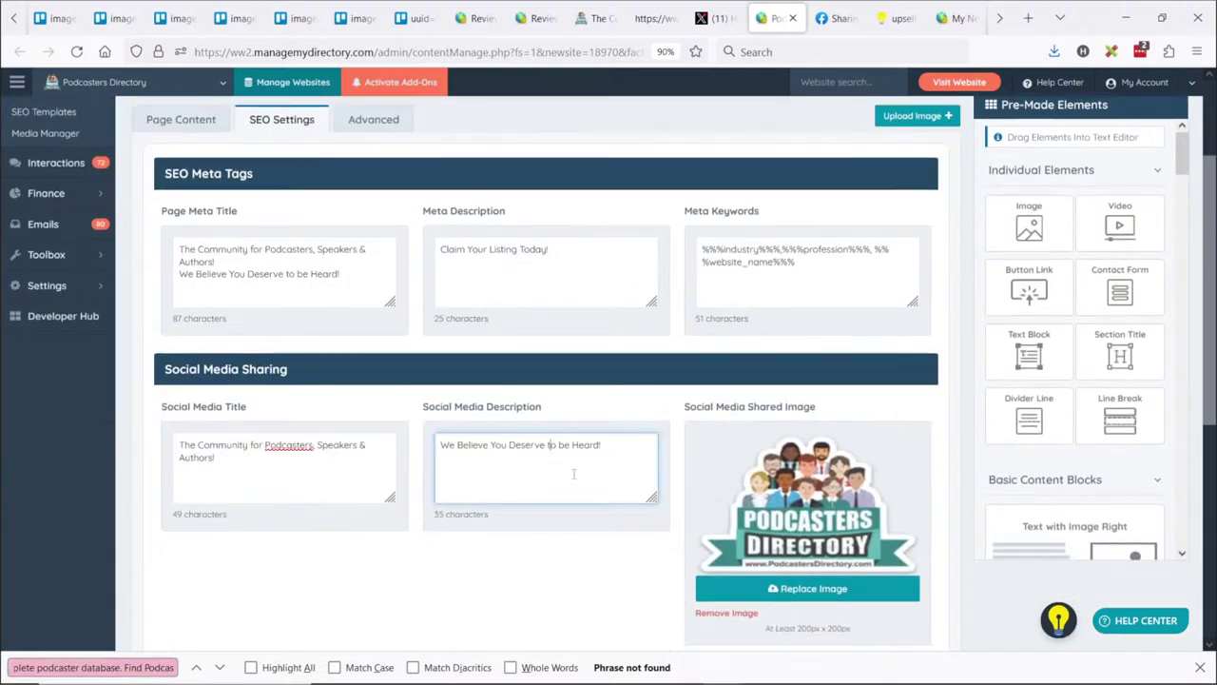
scroll(710, 328, up, 3)
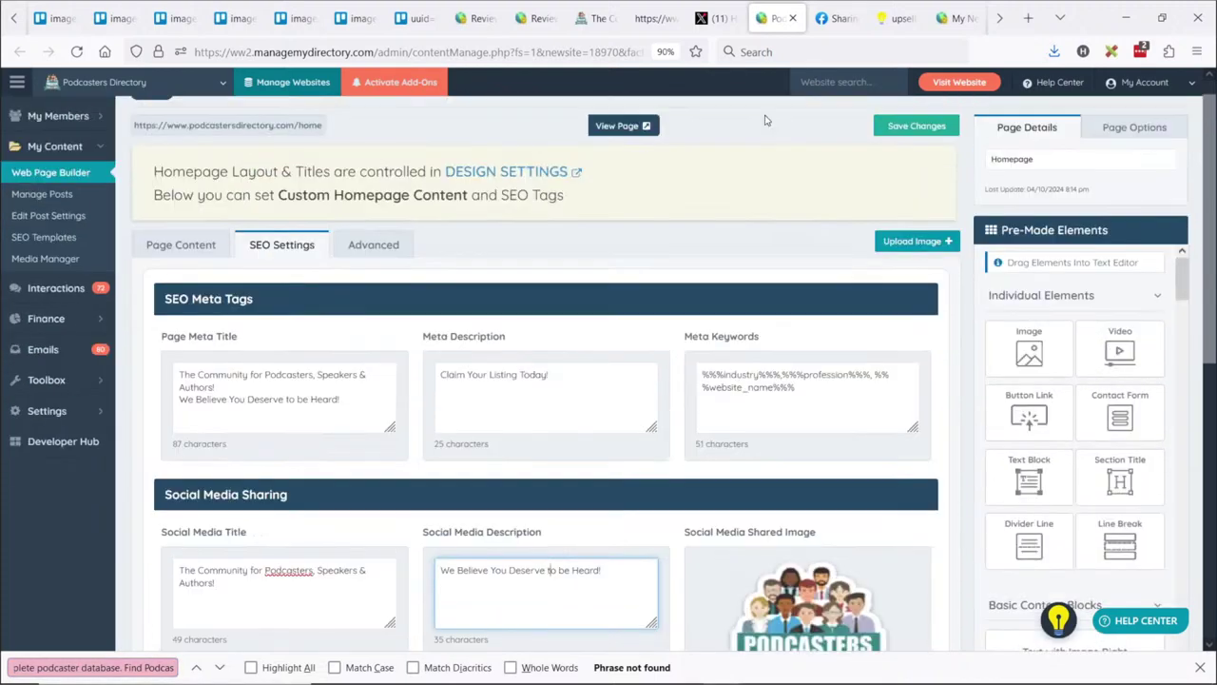
key(ctrl+Tab)
scroll(422, 475, down, 4)
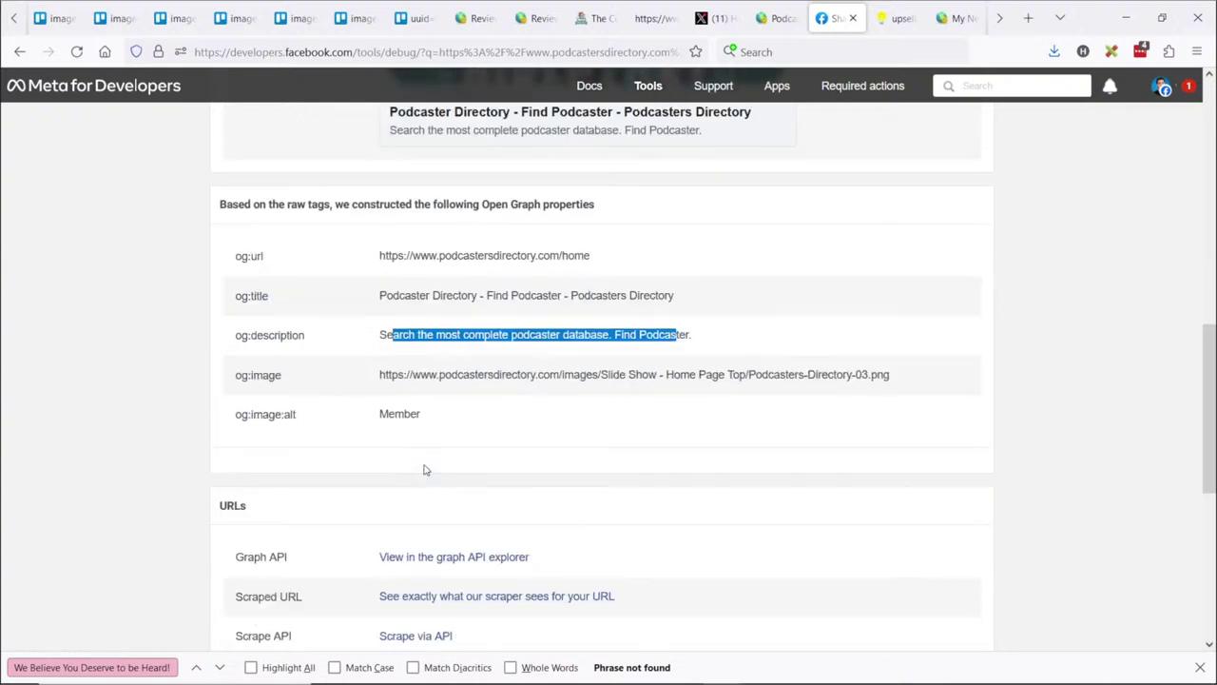
scroll(489, 418, up, 4)
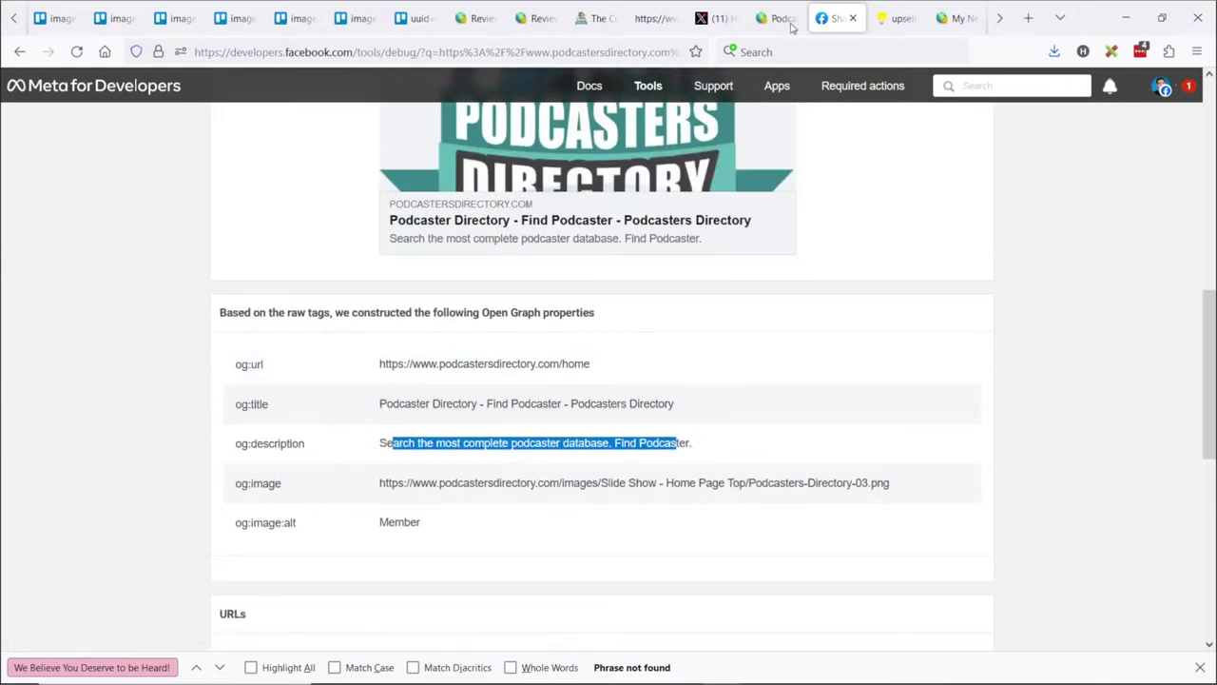
Reload the homepage editor, reopen its SEO settings, and copy the Social Media Description text
key(ctrl+shift+Tab)
click(77, 52)
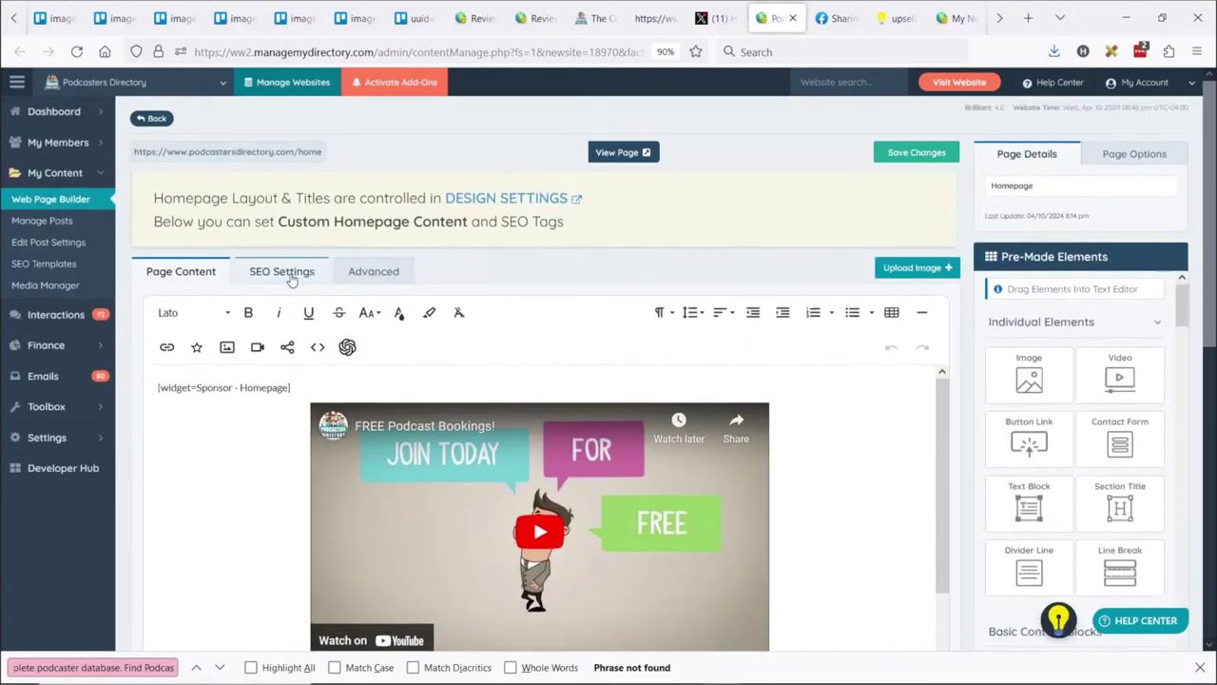
click(282, 272)
scroll(494, 524, down, 3)
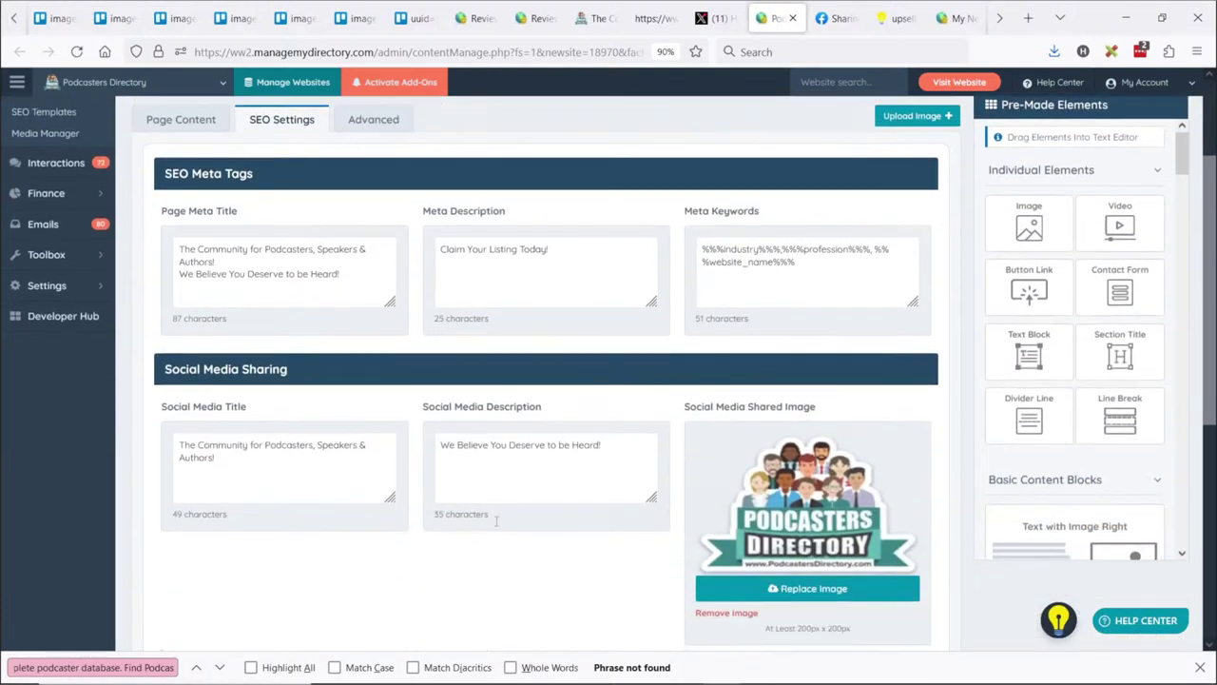
drag(218, 459, 164, 441)
click(565, 470)
key(ctrl+a)
key(ctrl+c)
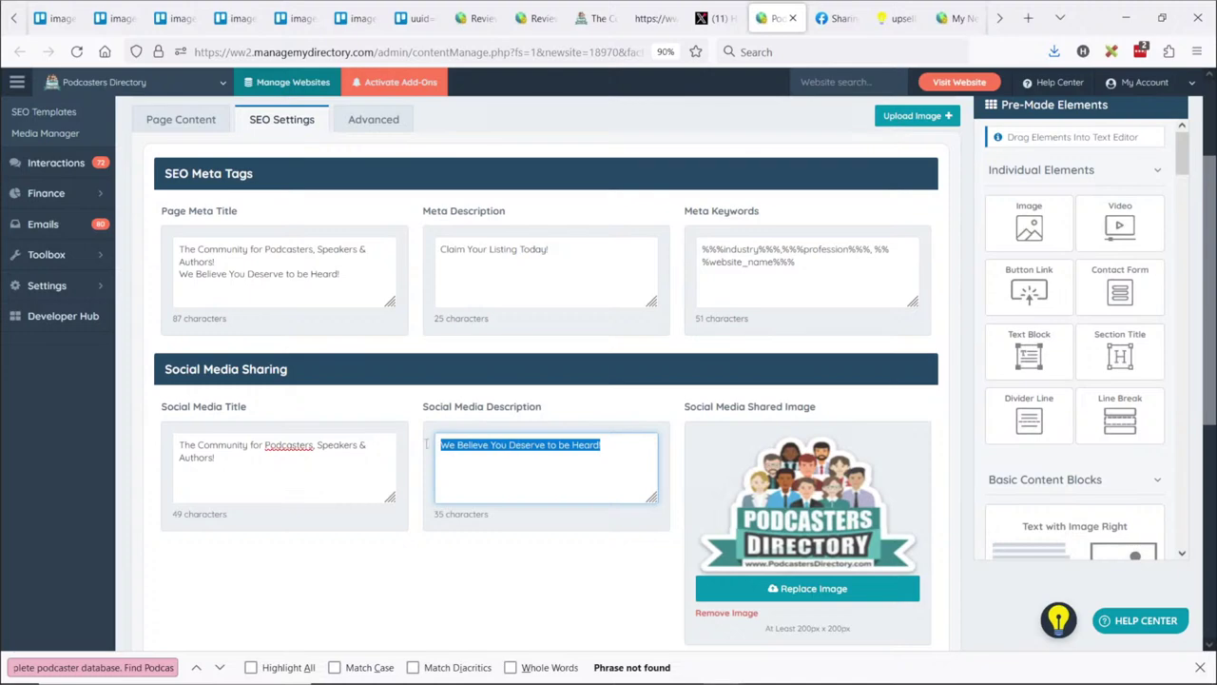
Search the homepage source code for "We Believe You Deserve to be Heard!"
click(656, 19)
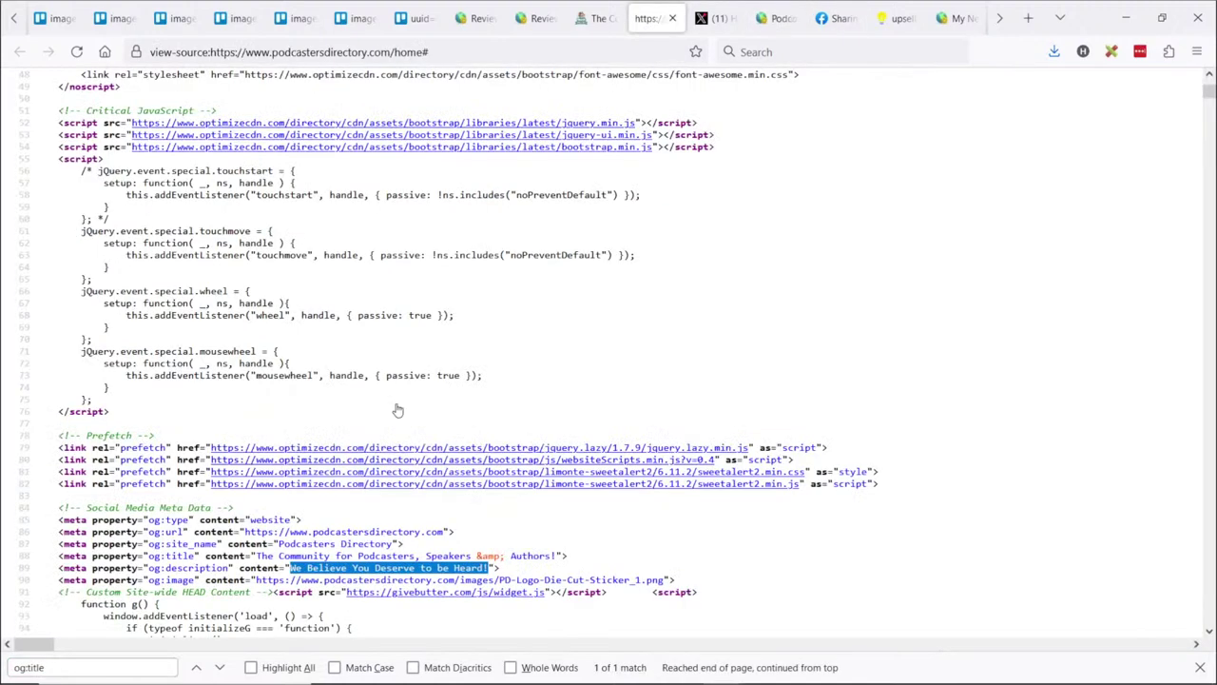
drag(147, 567, 489, 567)
key(ctrl+f)
key(ctrl+v)
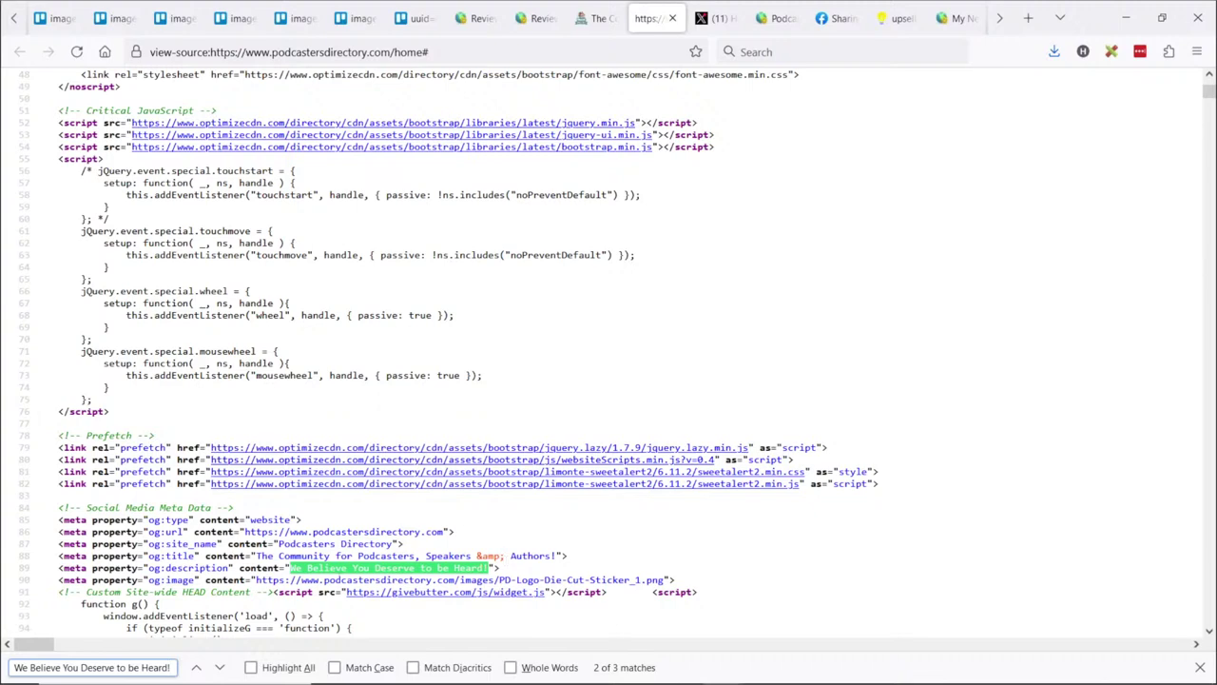
click(833, 18)
scroll(409, 200, up, 10)
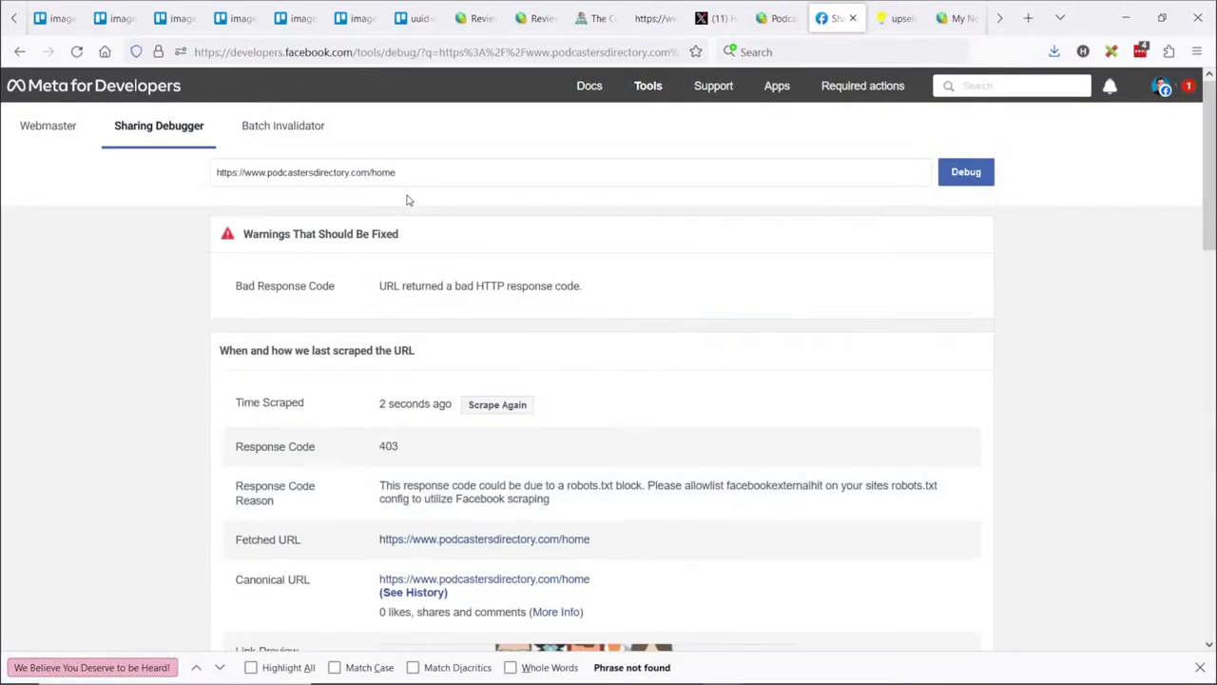
double_click(371, 172)
key(BackSpace)
key(BackSpace)
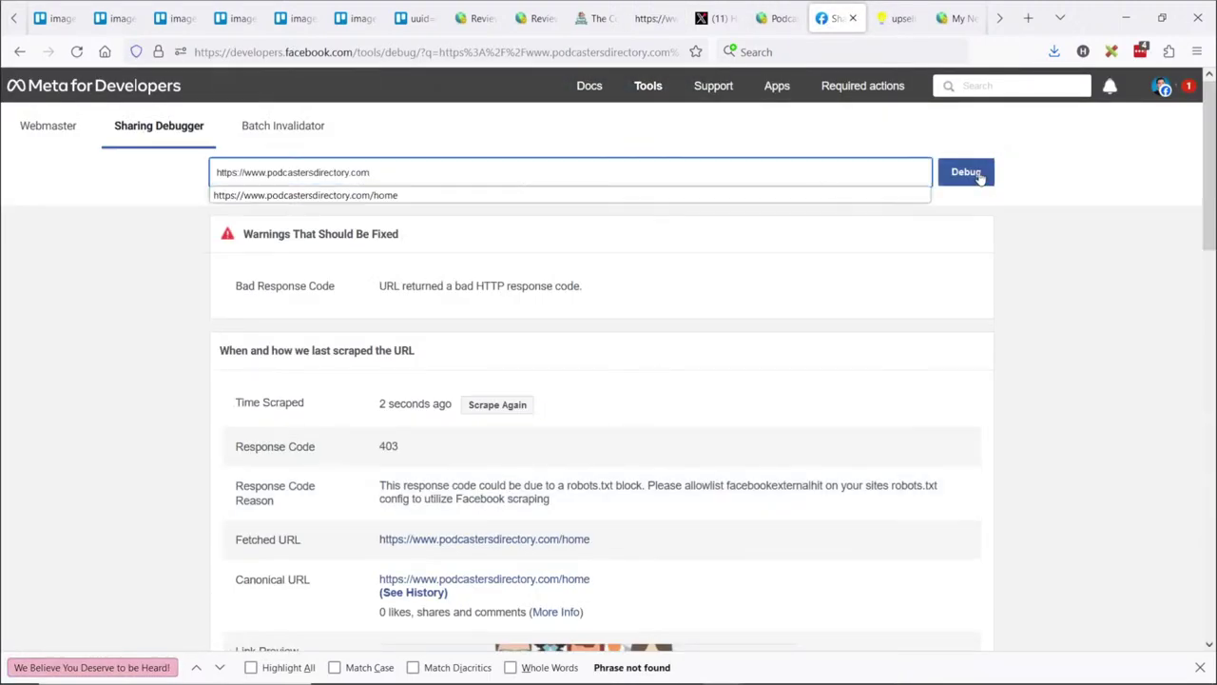
click(966, 171)
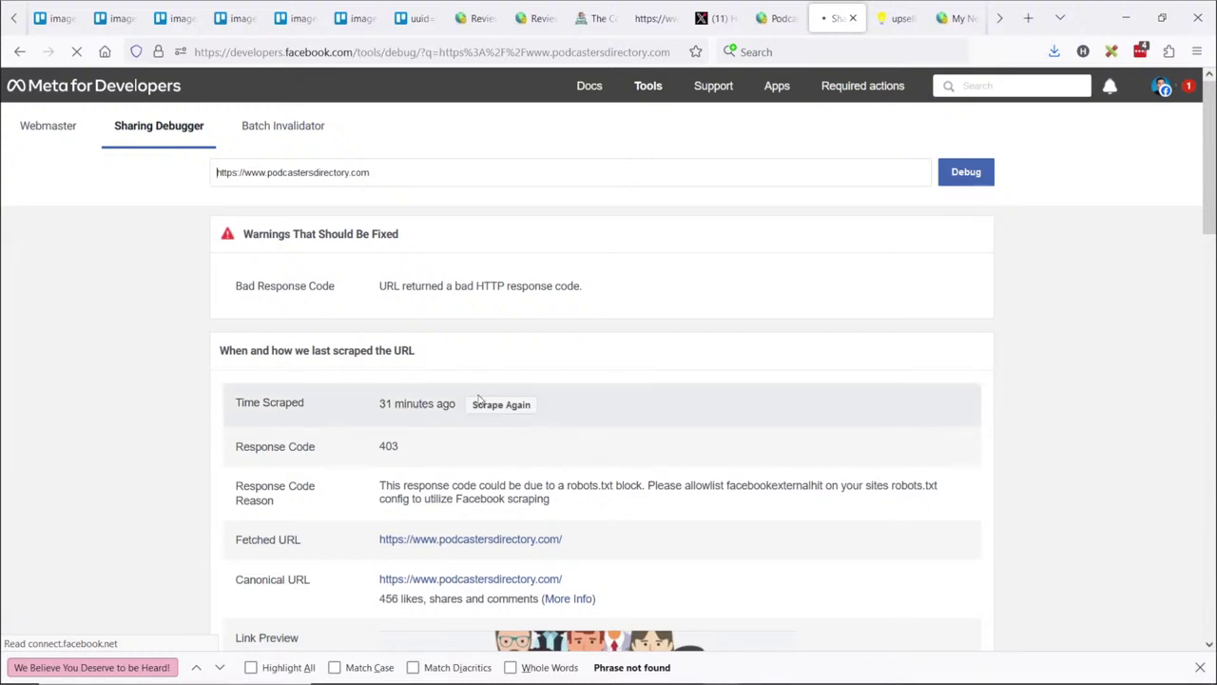
Scrape the root address again and examine the bad response code warning and scrape details
click(480, 404)
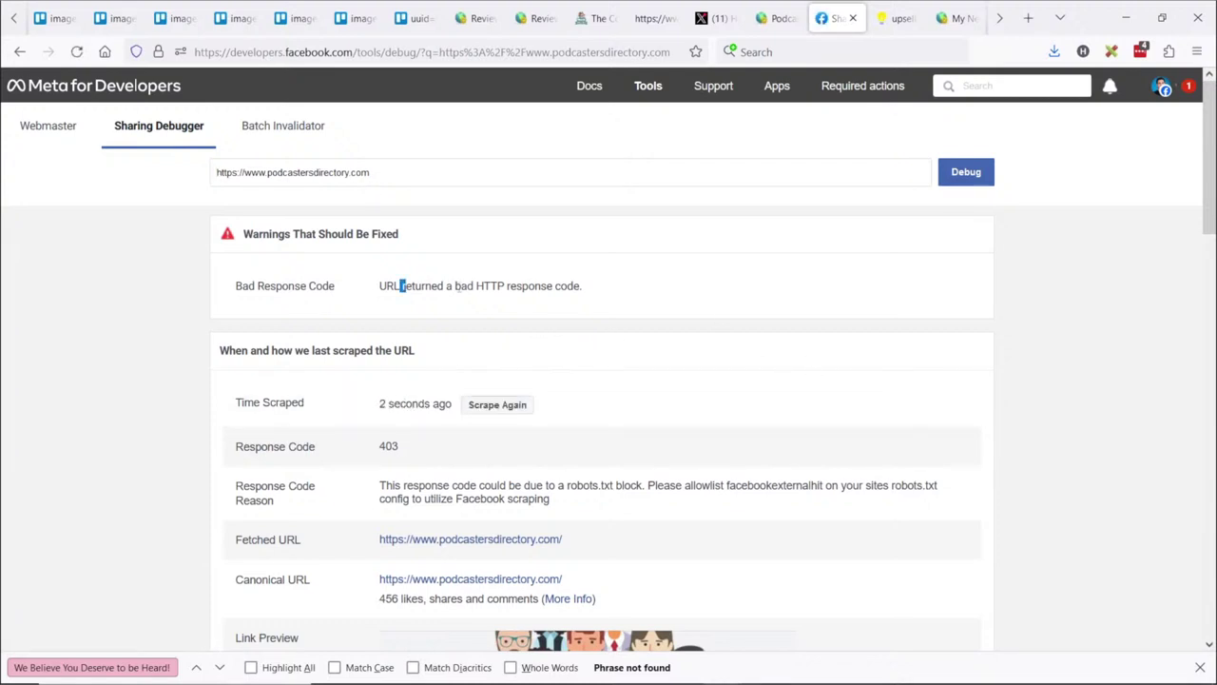
drag(402, 285, 583, 294)
scroll(422, 305, down, 2)
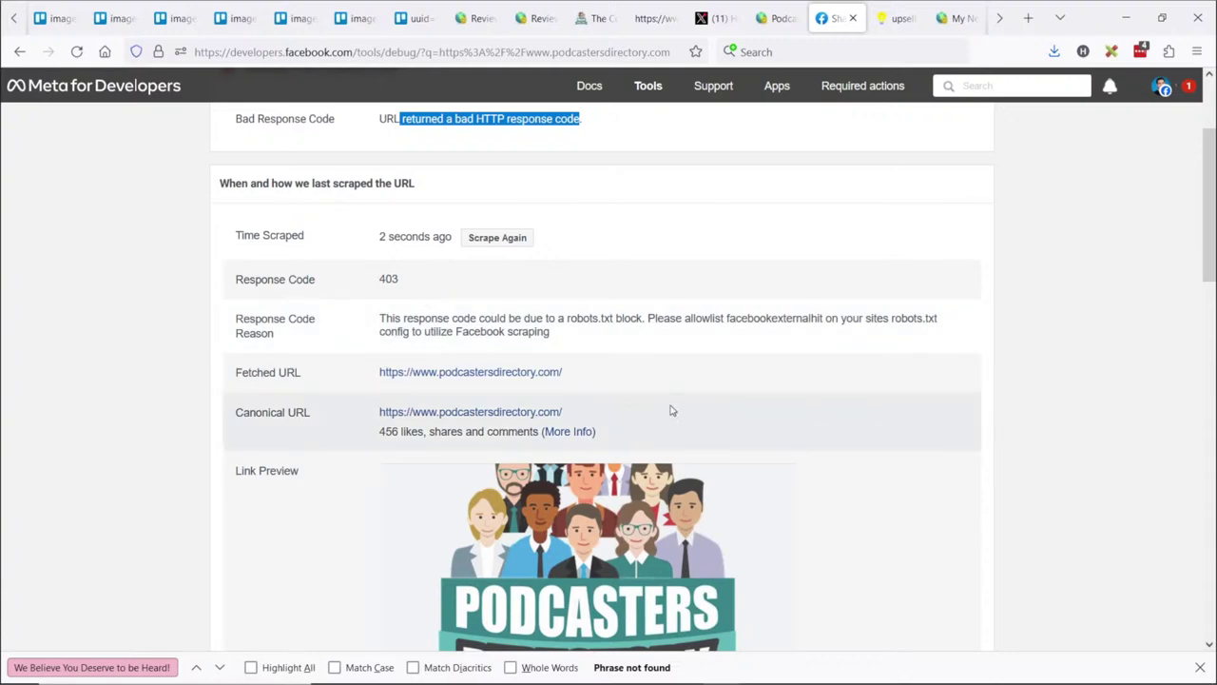
scroll(380, 304, up, 2)
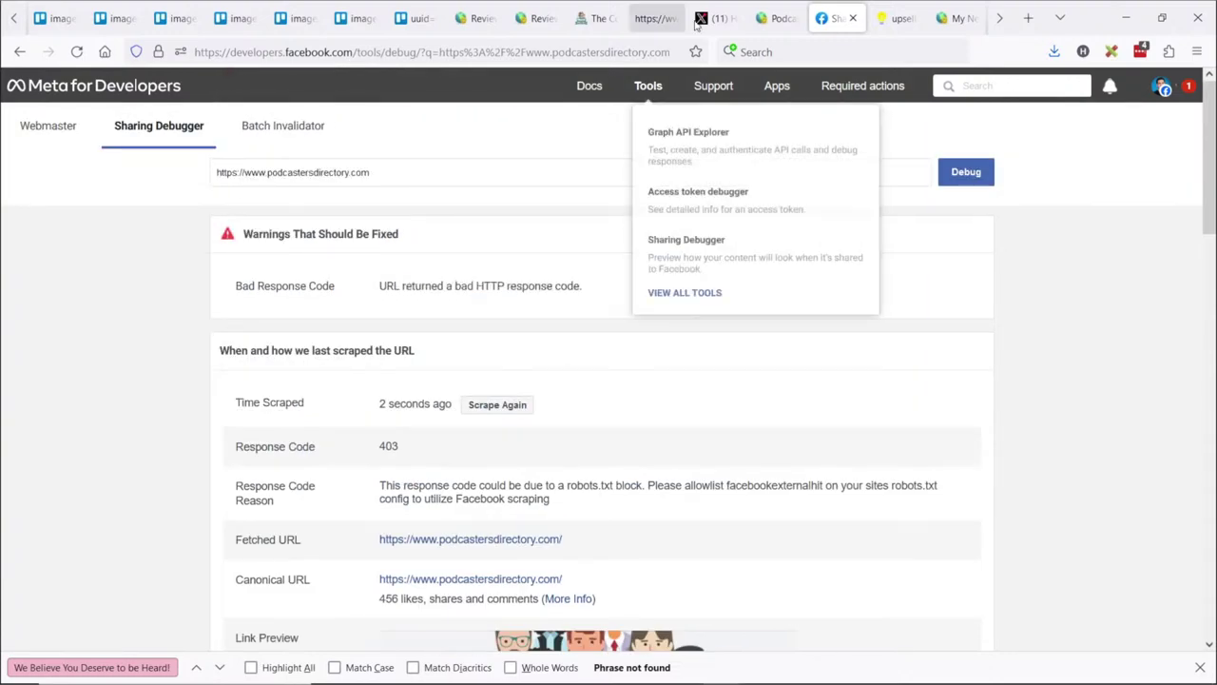
click(597, 18)
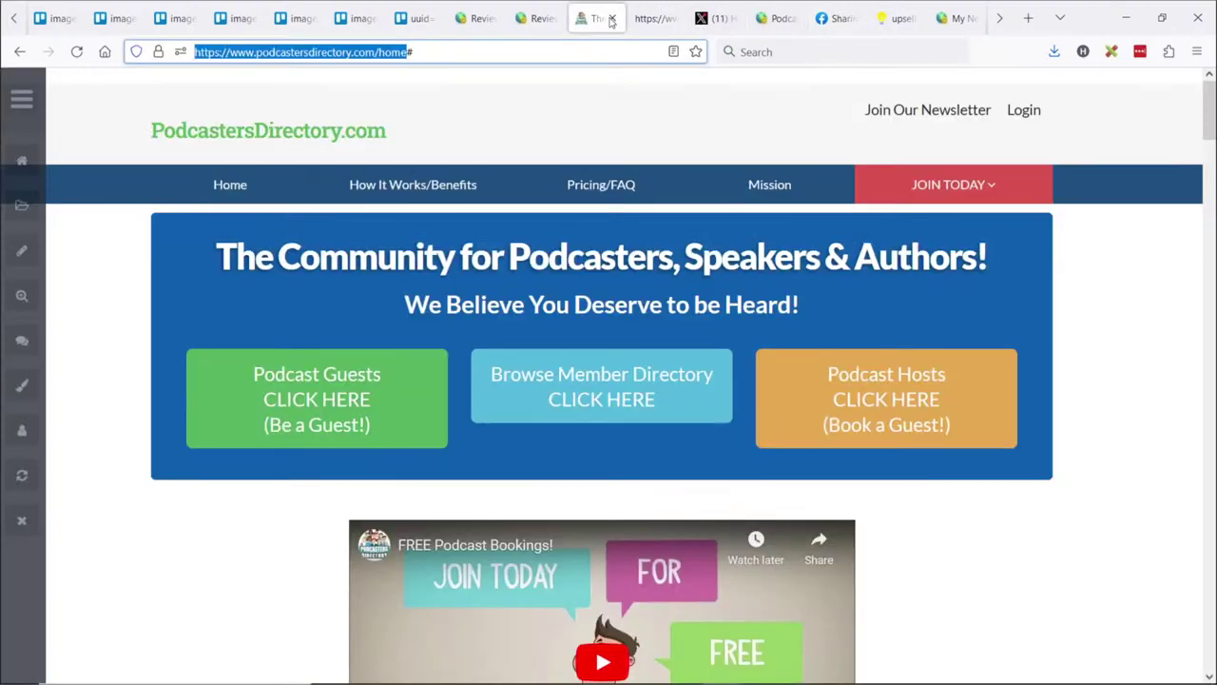
click(275, 131)
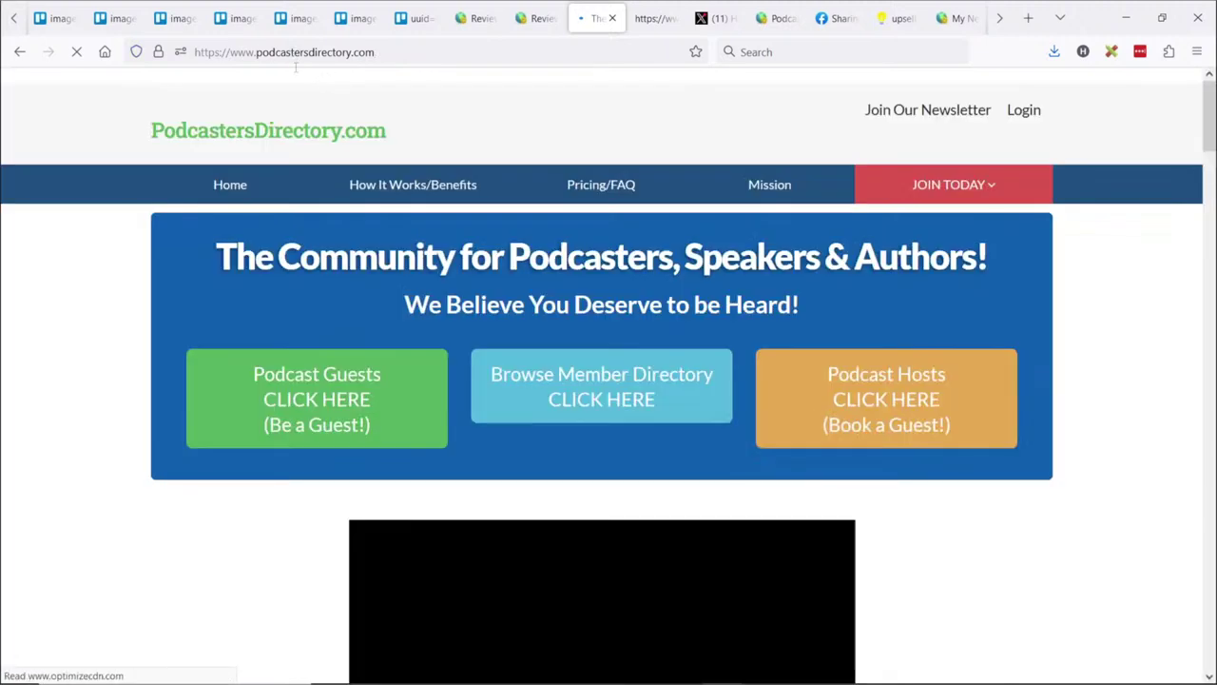
click(300, 52)
click(837, 18)
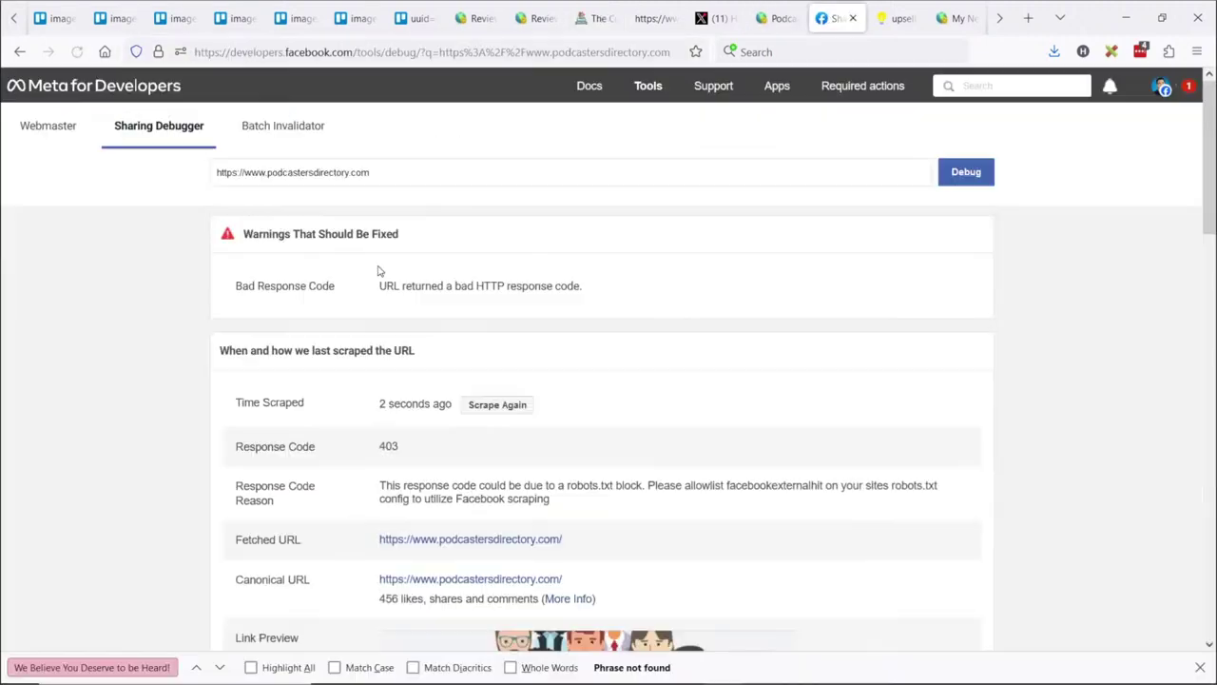
triple_click(415, 176)
click(416, 176)
click(965, 172)
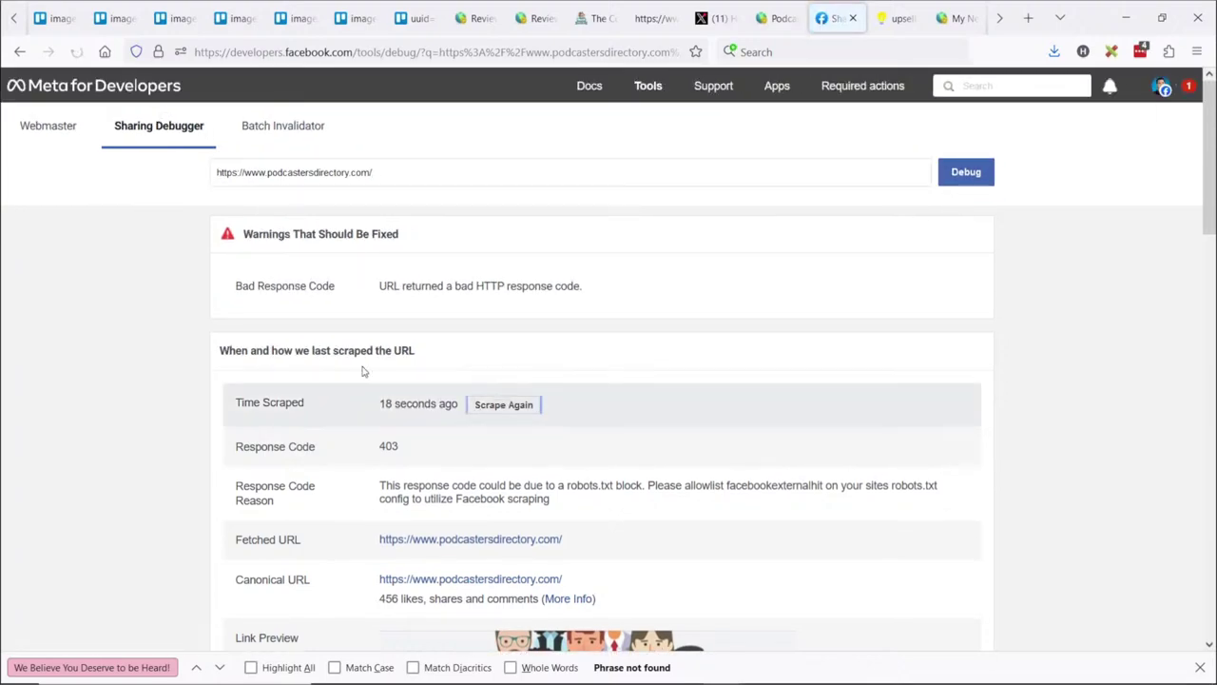
Examine the link preview and the scraped Open Graph properties, highlighting the og:description text
scroll(361, 372, down, 7)
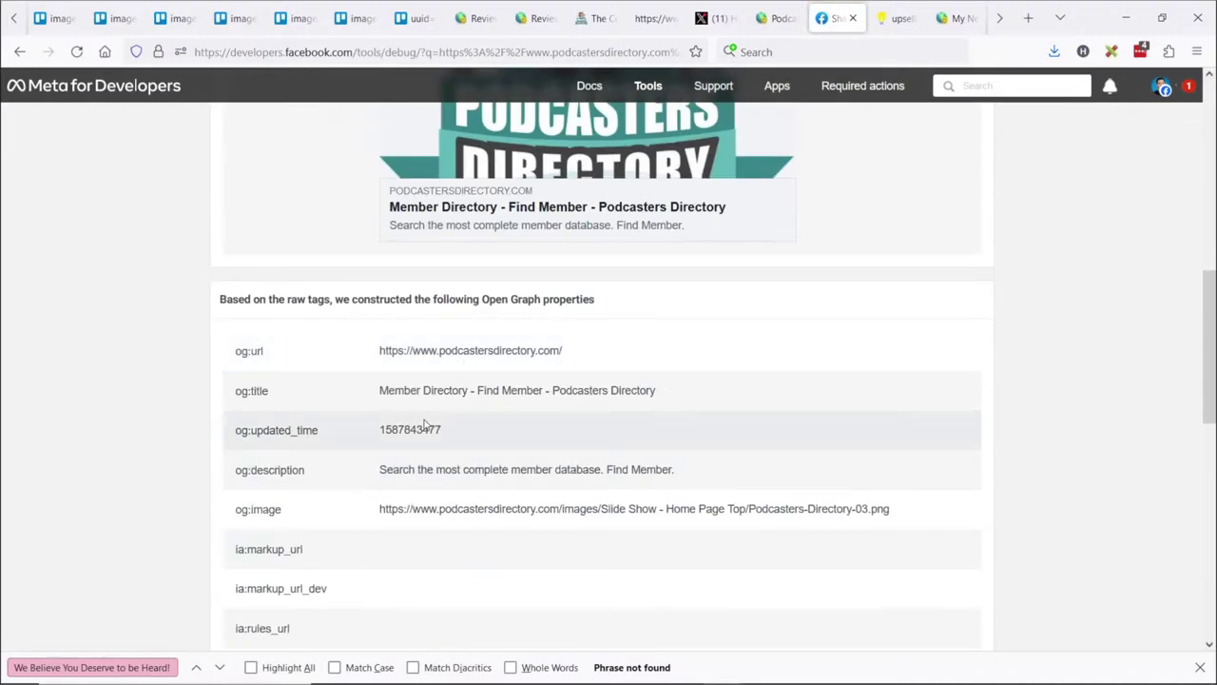
drag(539, 470, 381, 470)
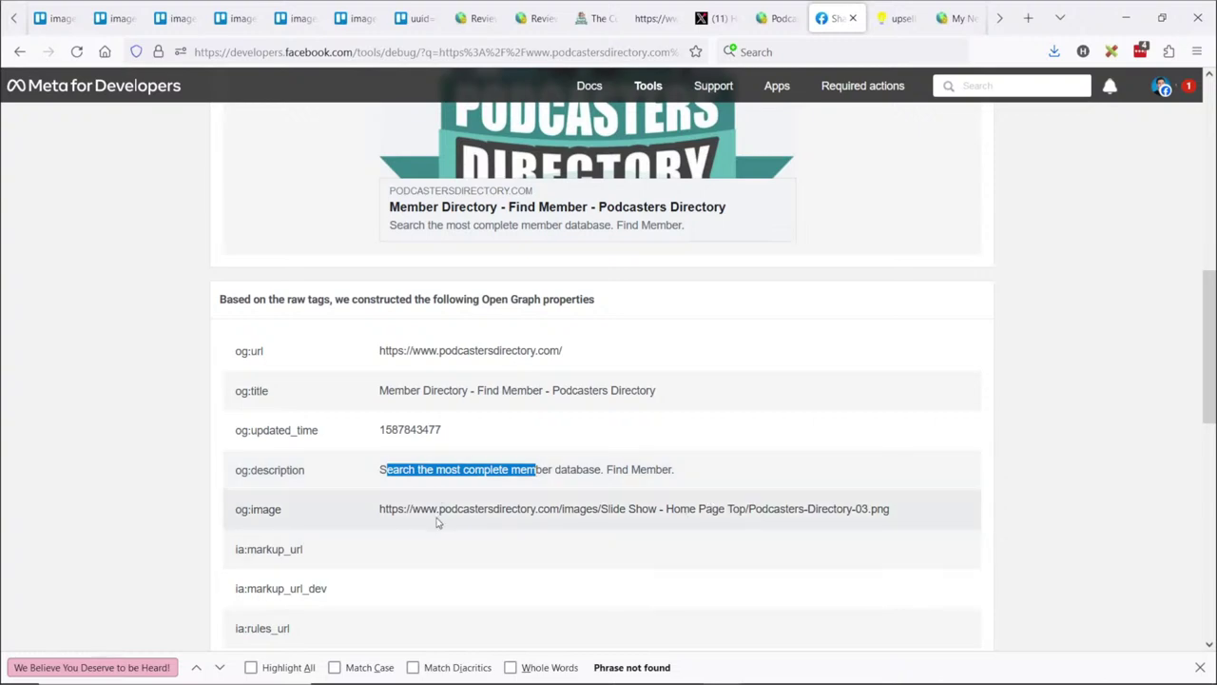
scroll(437, 521, up, 5)
Check the homepage's social sharing settings, then open the live homepage's X post share and highlight the link card's title and description
click(775, 19)
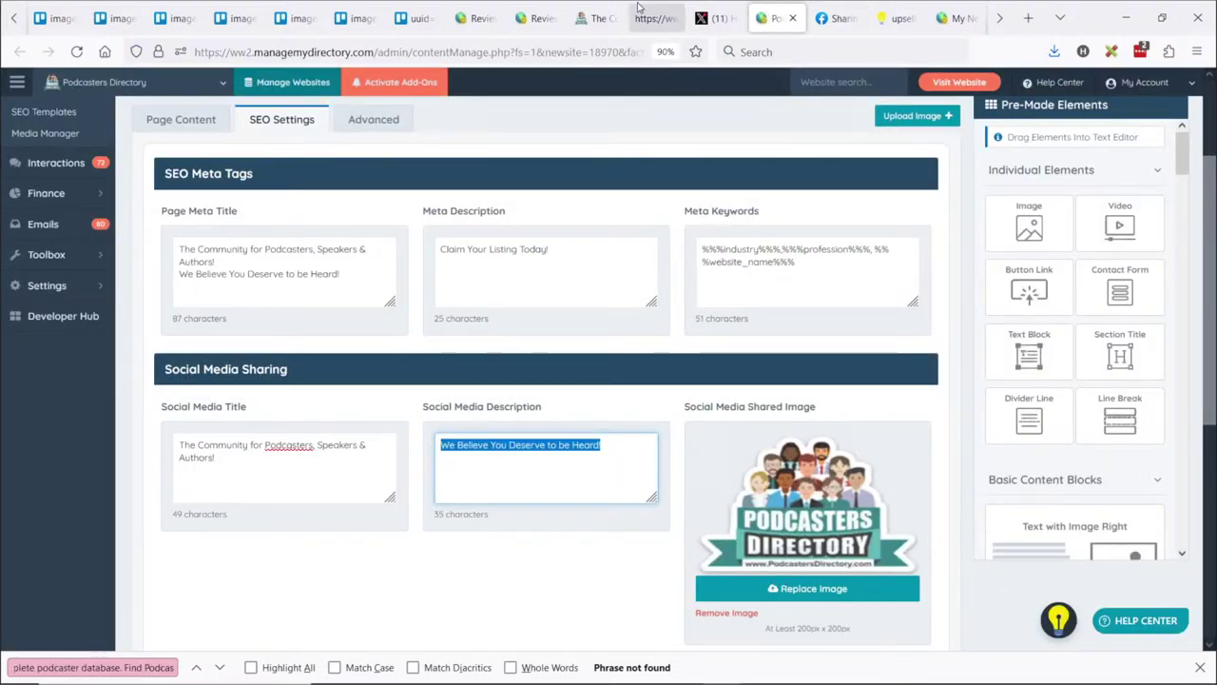
click(600, 18)
scroll(543, 307, down, 10)
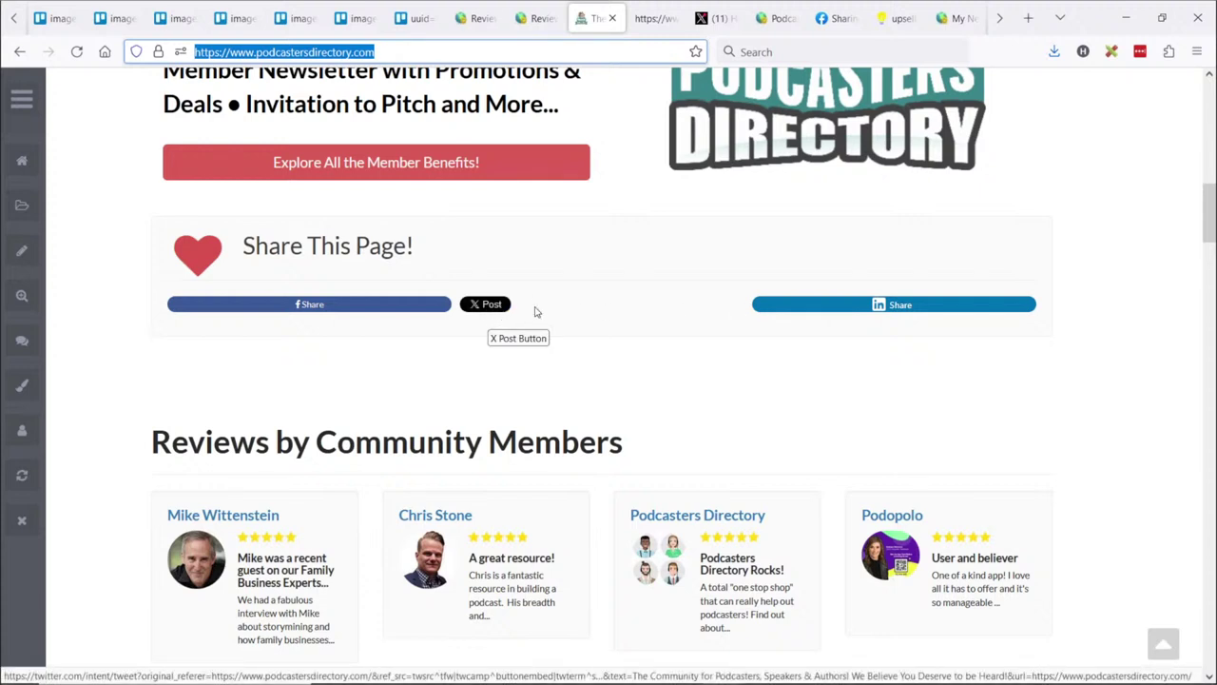
click(504, 310)
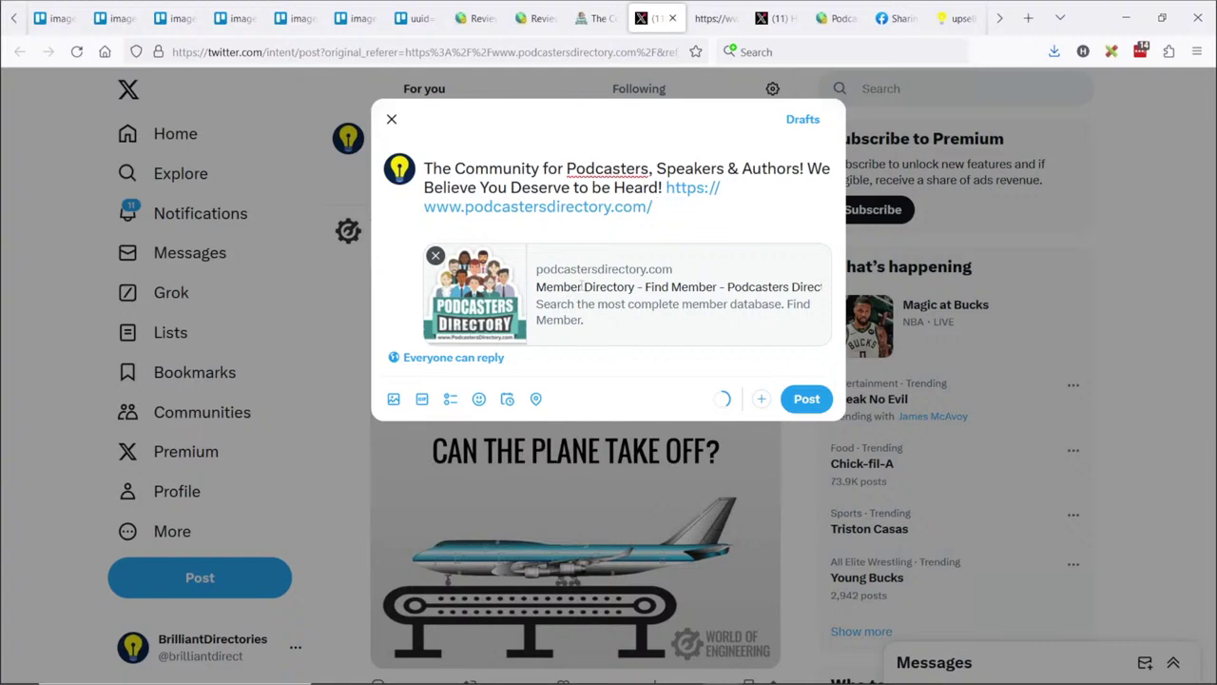
drag(537, 287, 767, 335)
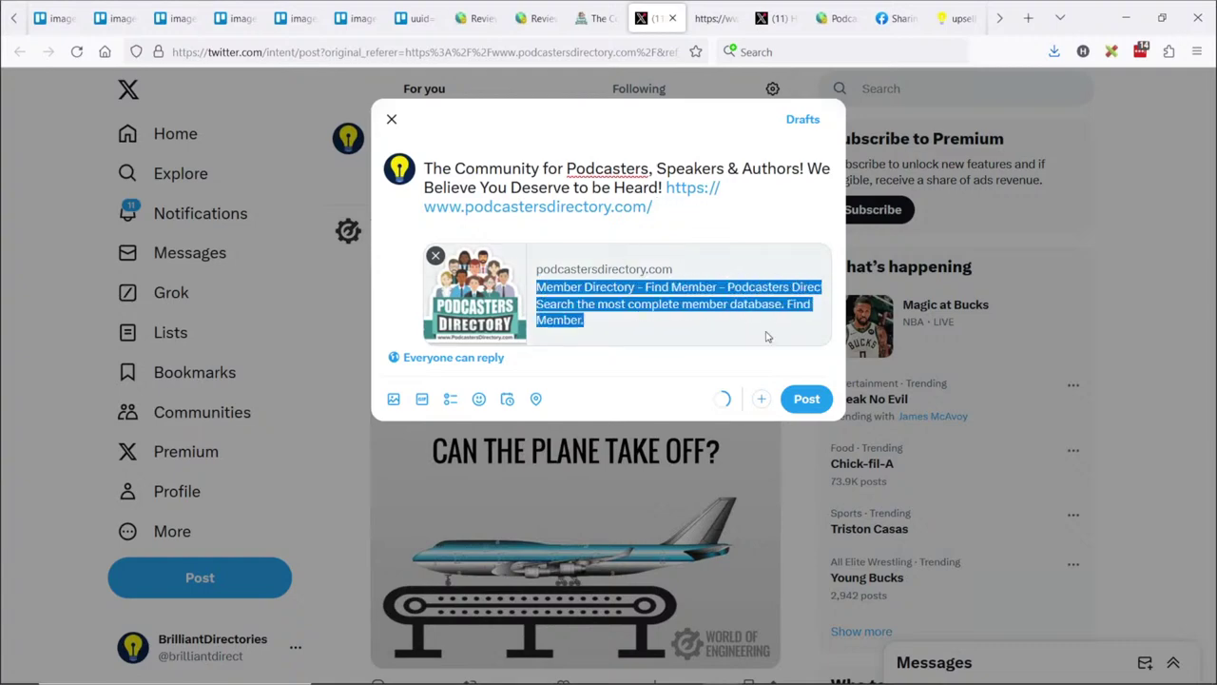
Search Google for "twitter share debugger cache" in place of the old page source view
key(ctrl+Tab)
key(ctrl+l)
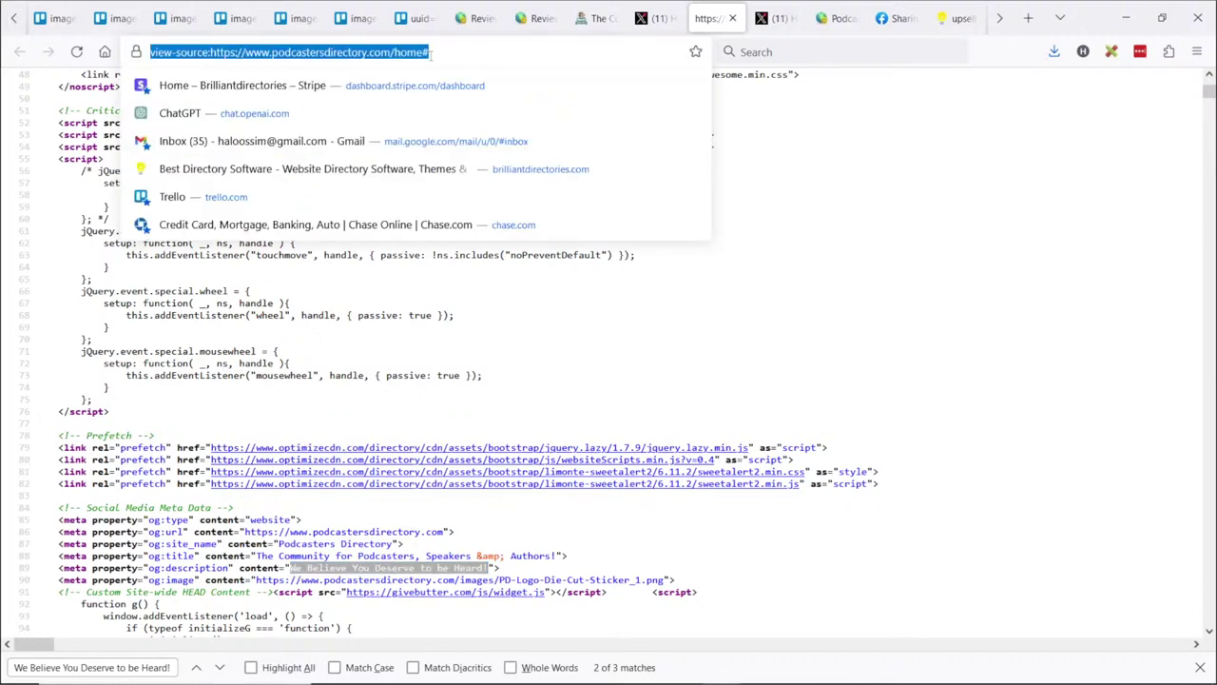
text(twitter shar)
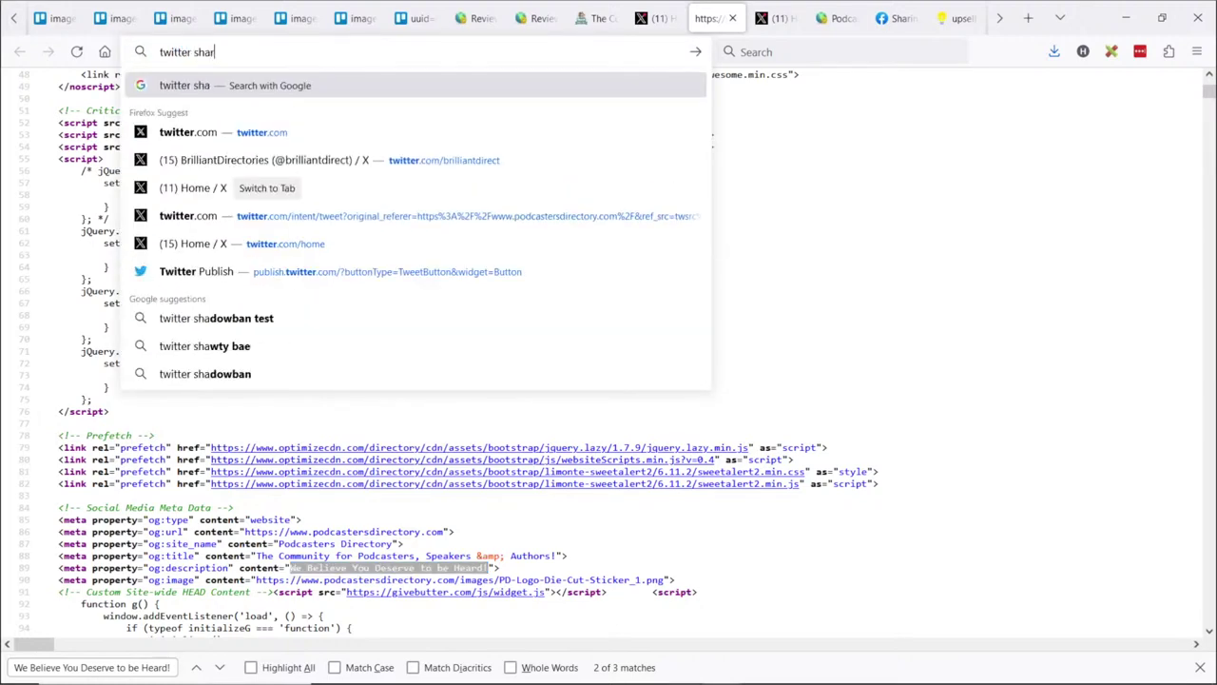
text(e debugg)
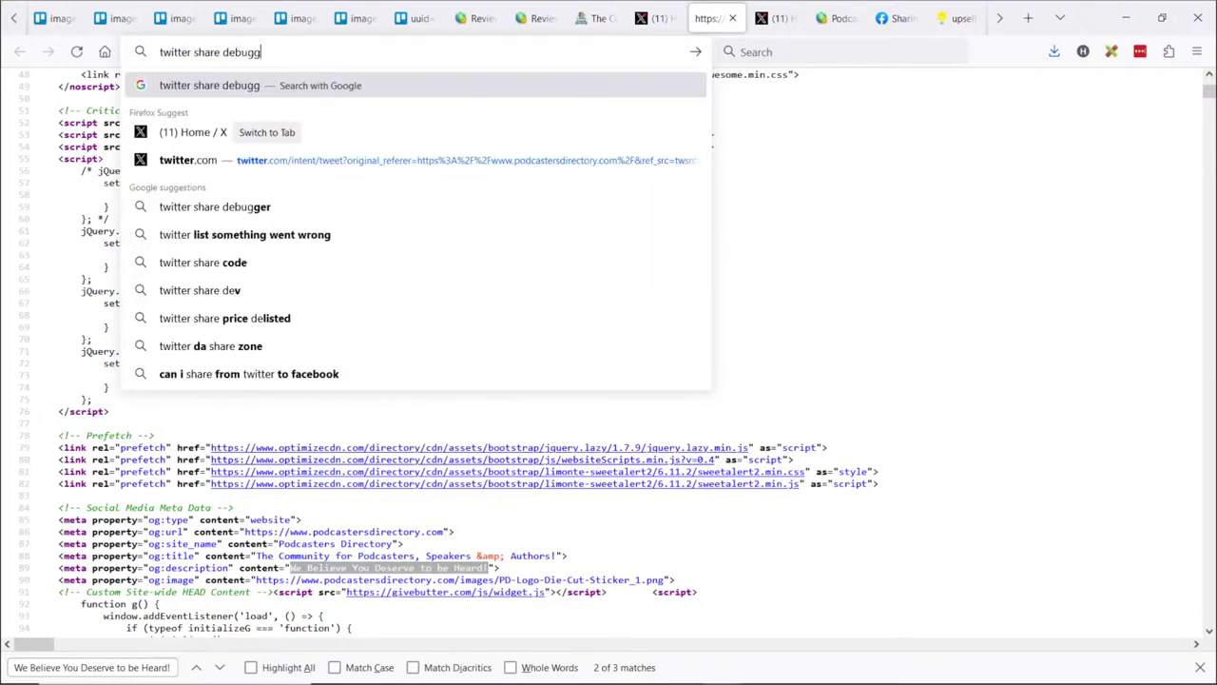
text(er cache)
key(Return)
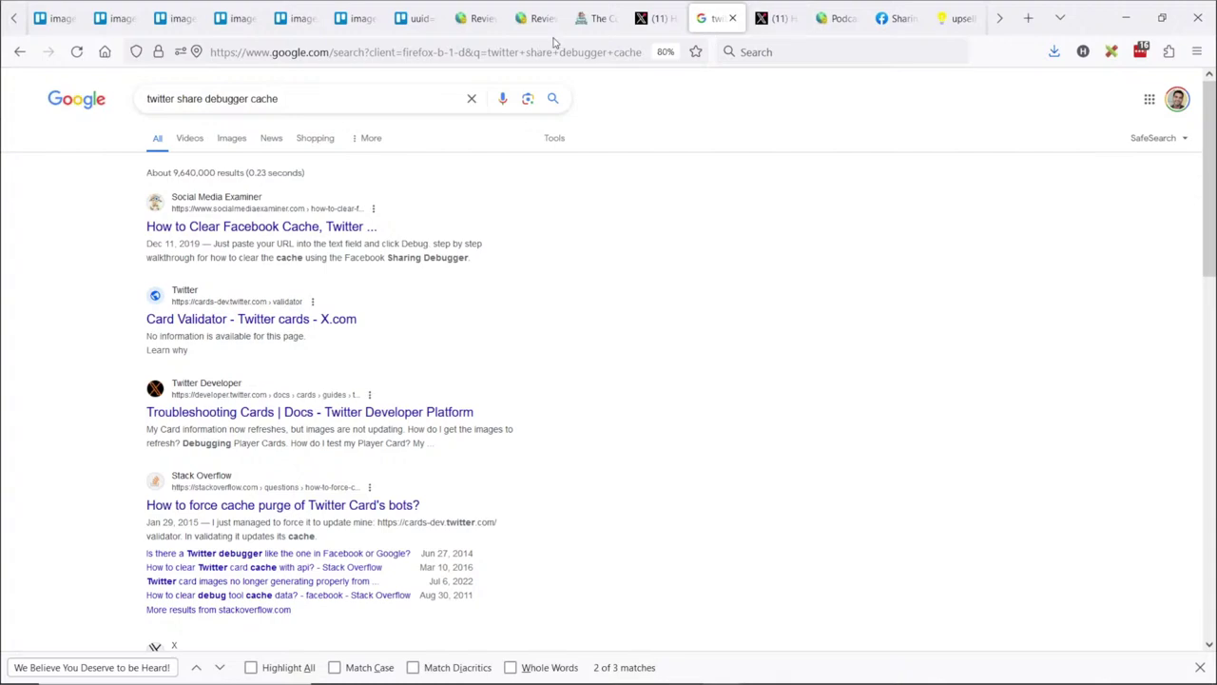
Compare the link card in the X post draft with the Sharing Debugger's link preview and warnings
click(639, 22)
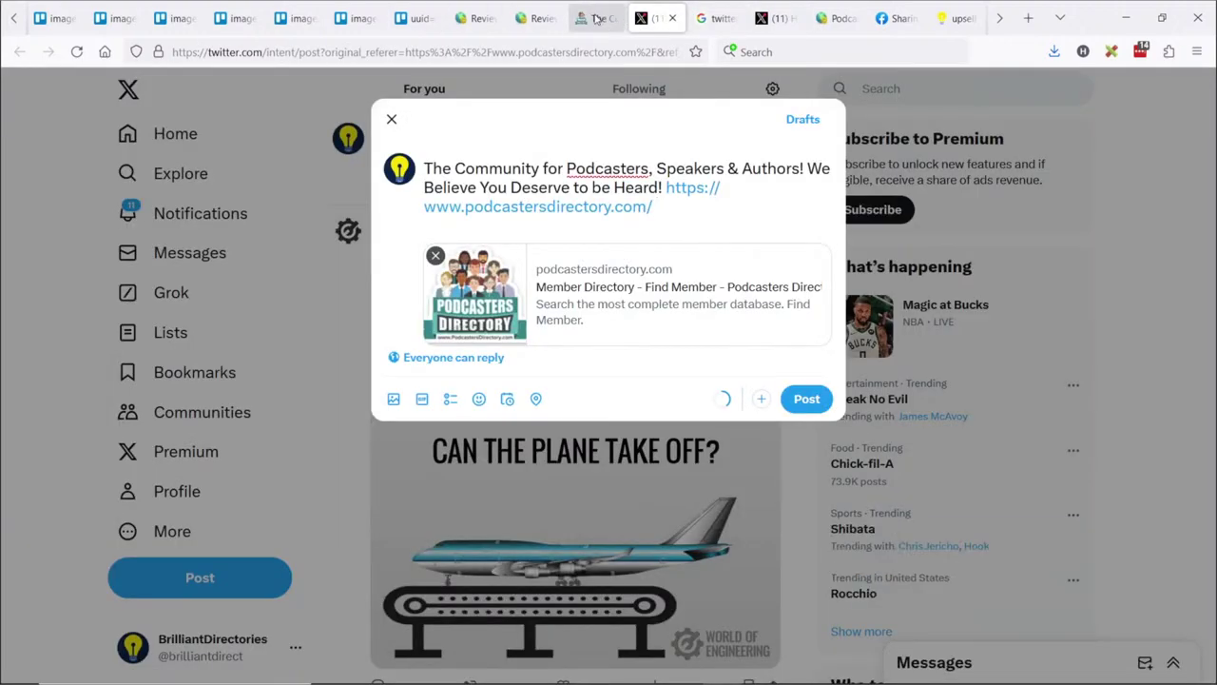
key(ctrl+Tab)
key(ctrl+Tab)
key(ctrl+Tab)
key(ctrl+Tab)
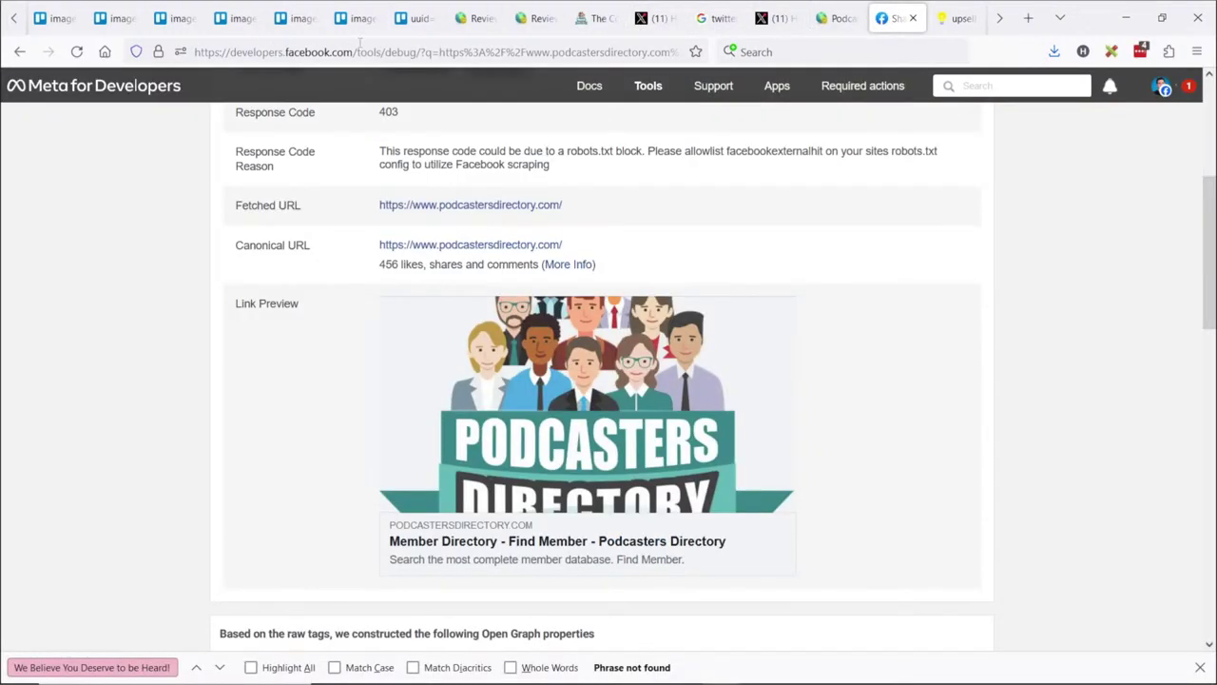
scroll(442, 113, up, 4)
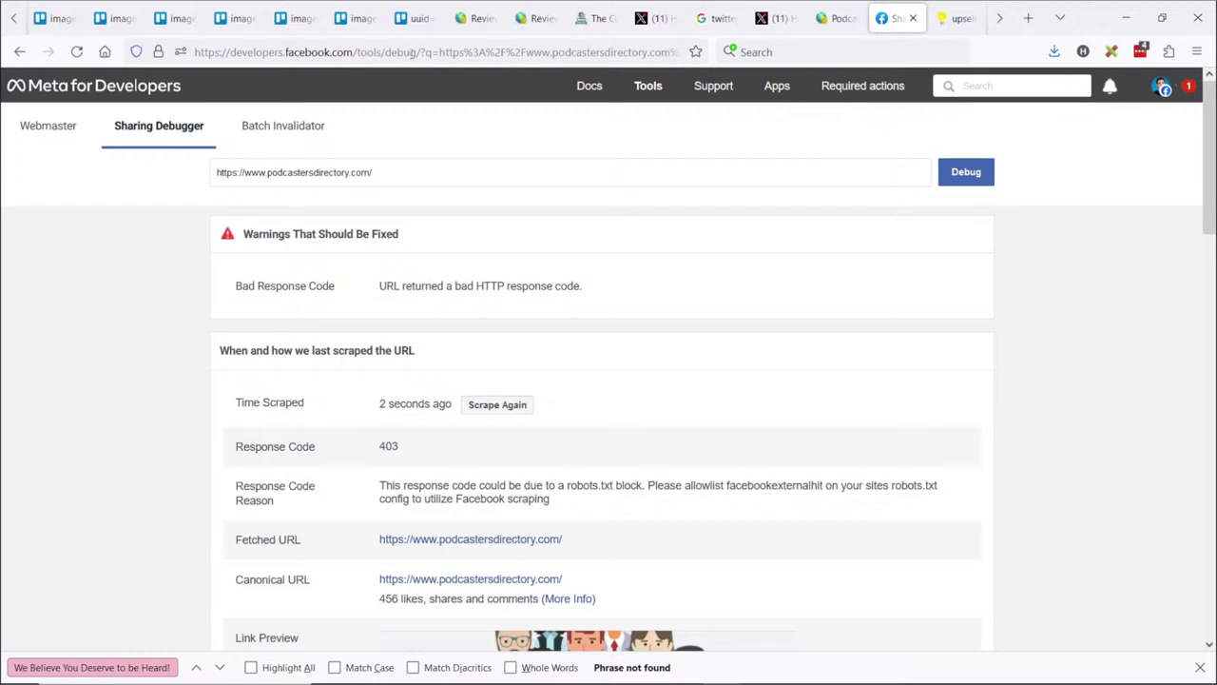
click(412, 52)
key(shift+End)
key(Delete)
key(Return)
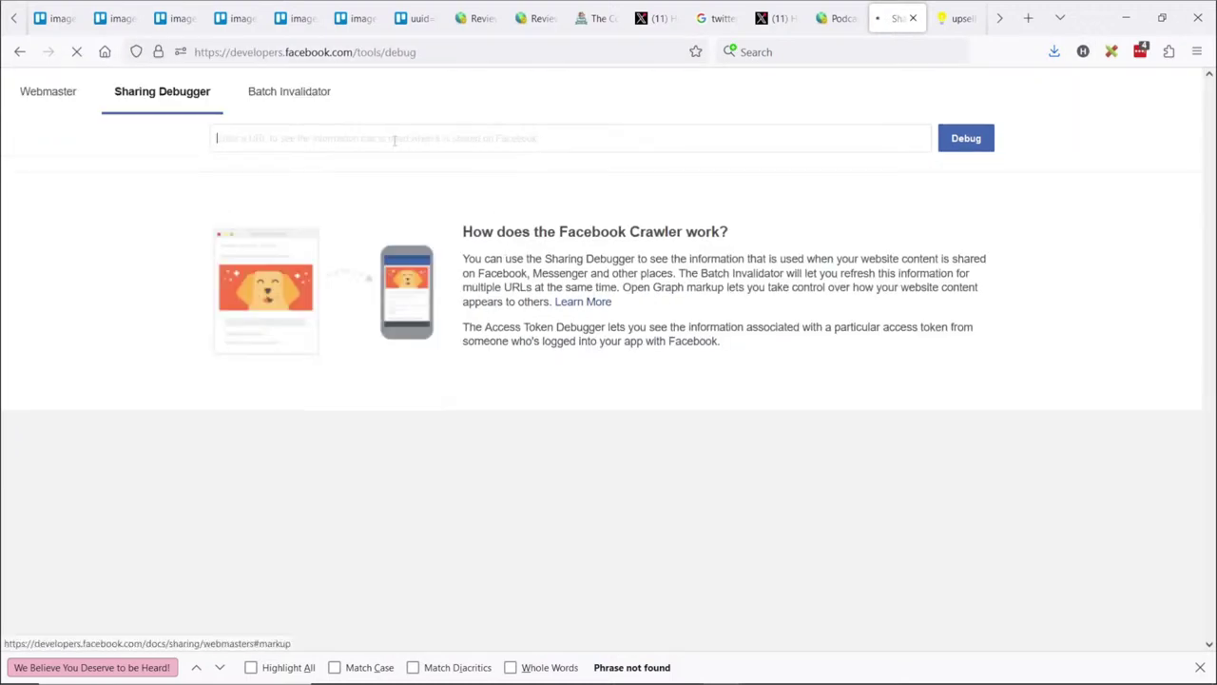
click(276, 176)
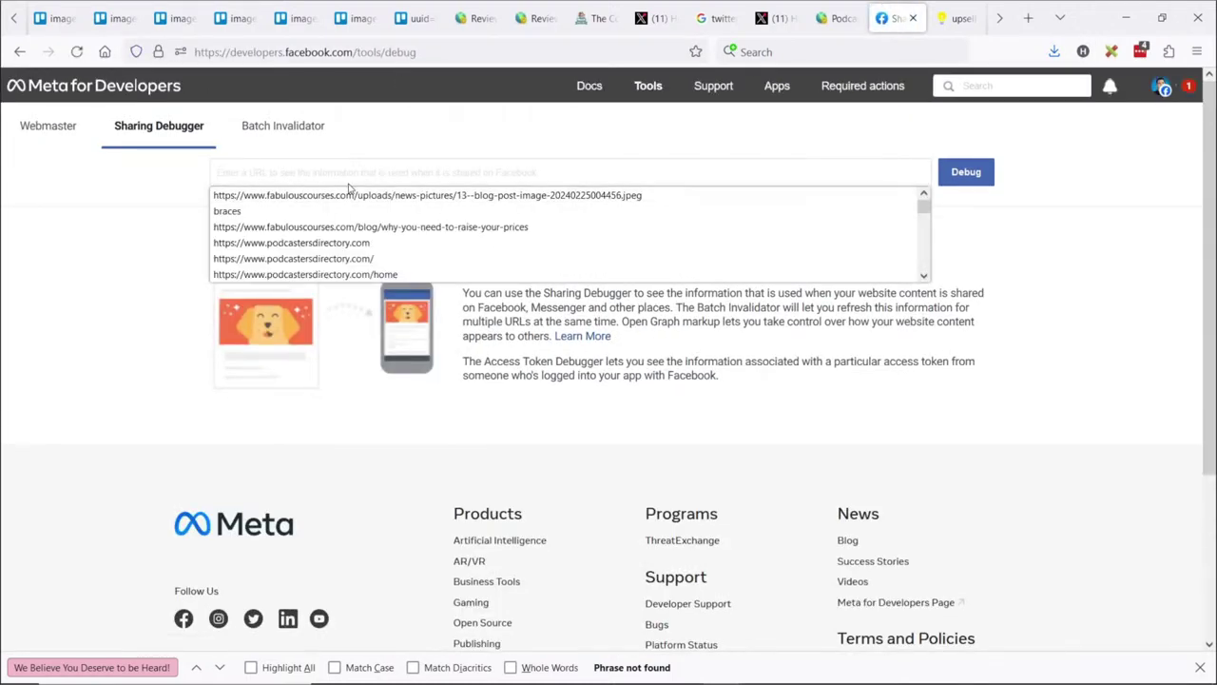
key(ctrl+l)
key(ctrl+c)
key(Escape)
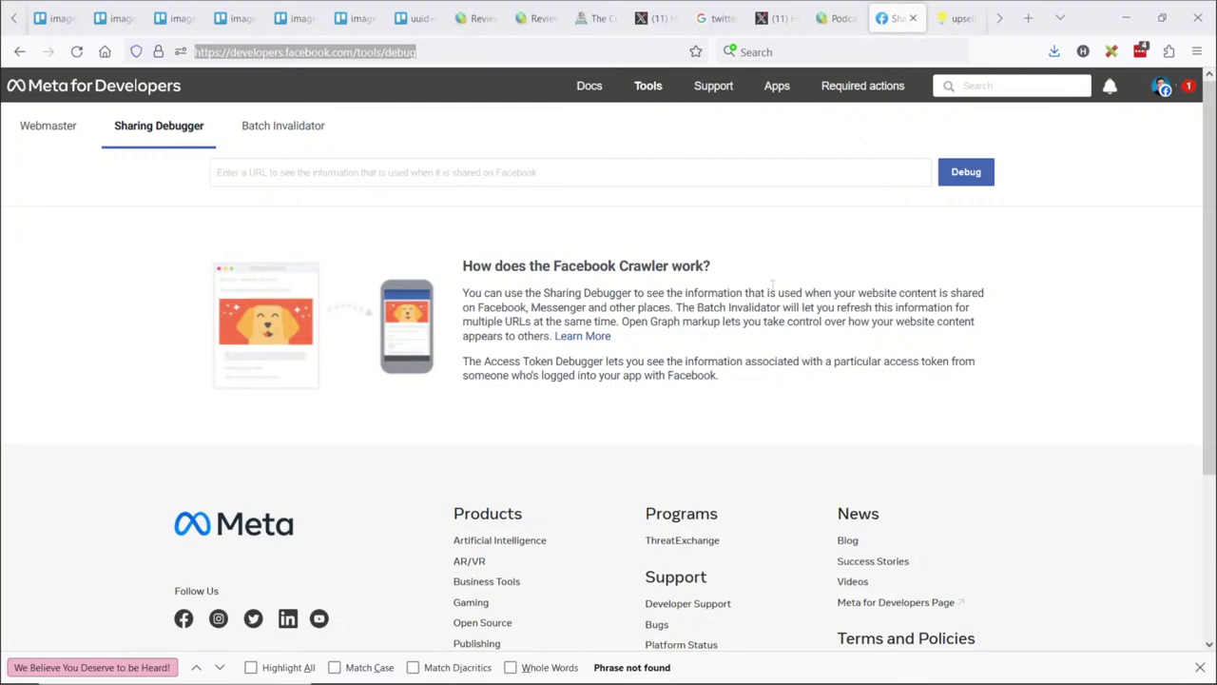
click(291, 174)
key(ctrl+v)
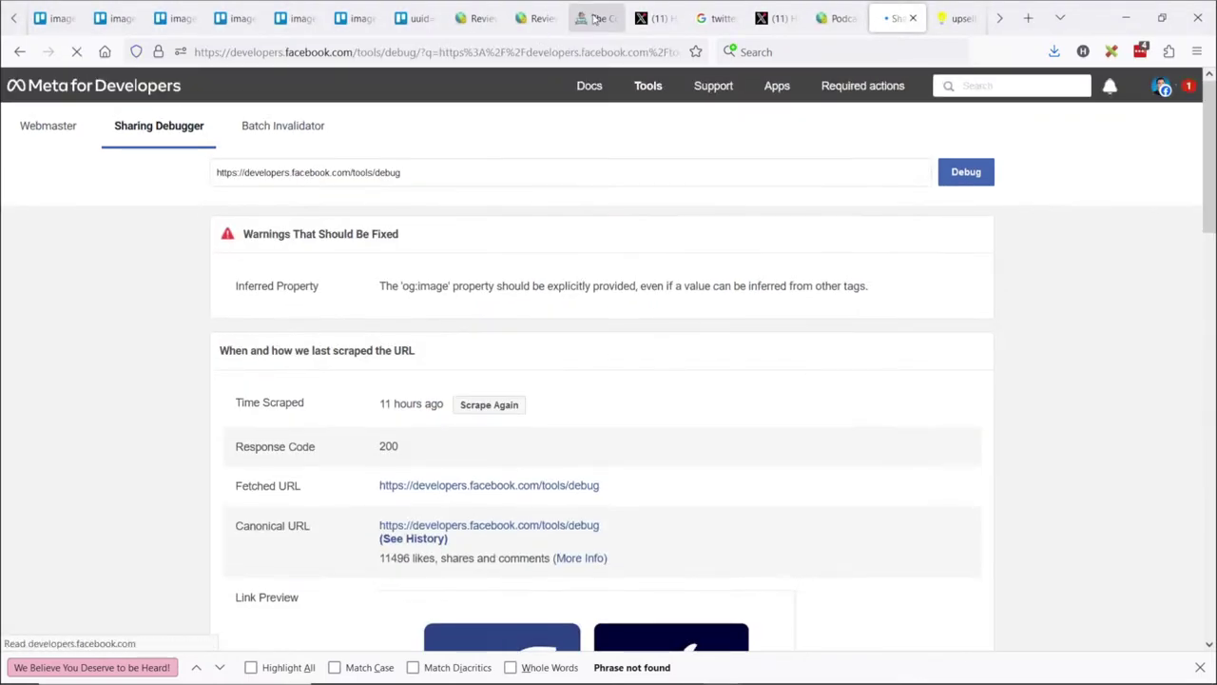
click(596, 18)
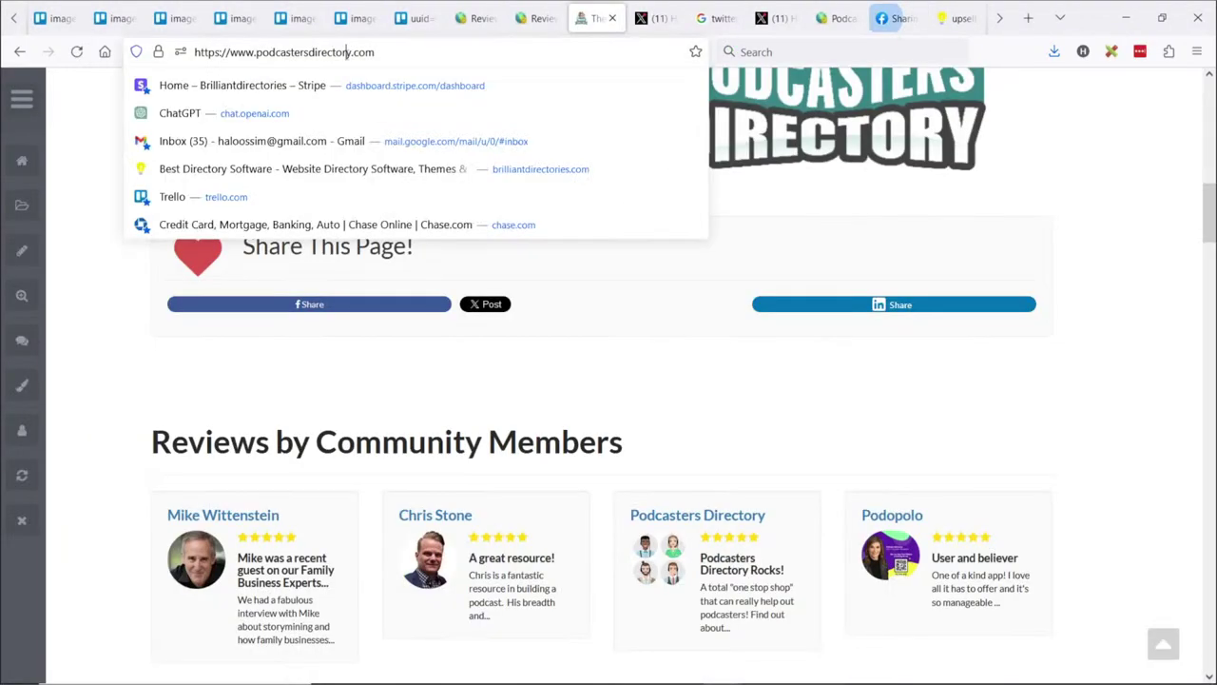
key(ctrl+a)
key(ctrl+c)
click(894, 19)
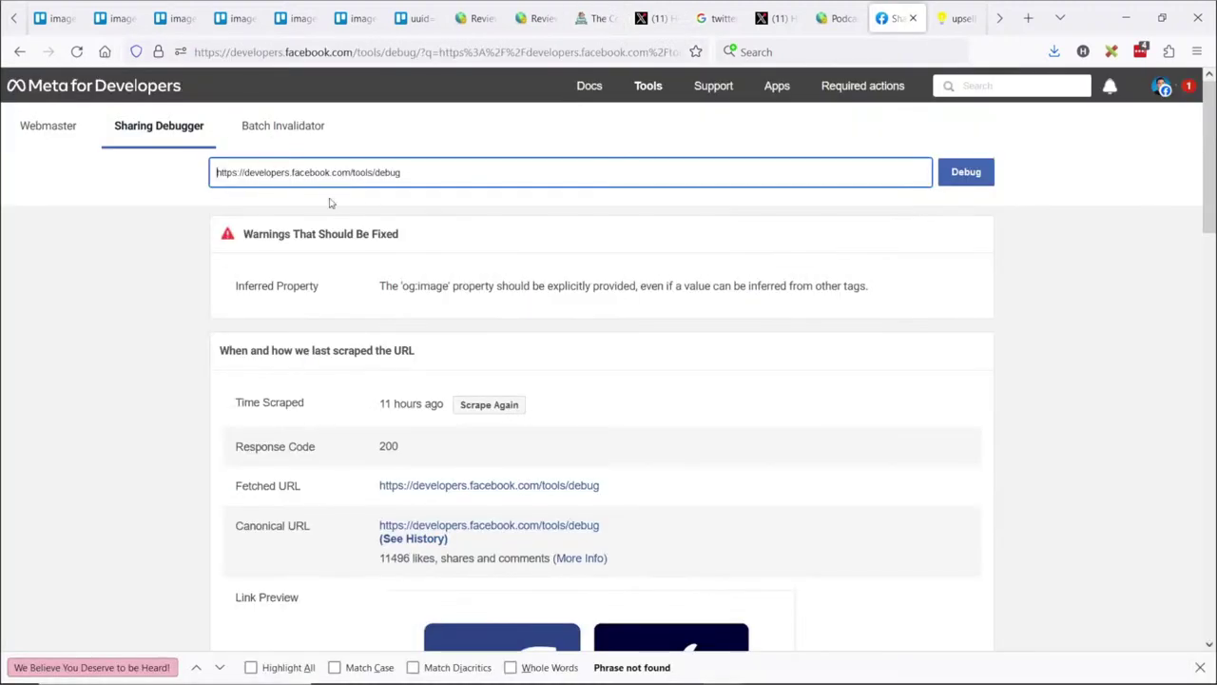
triple_click(327, 171)
key(ctrl+v)
key(Return)
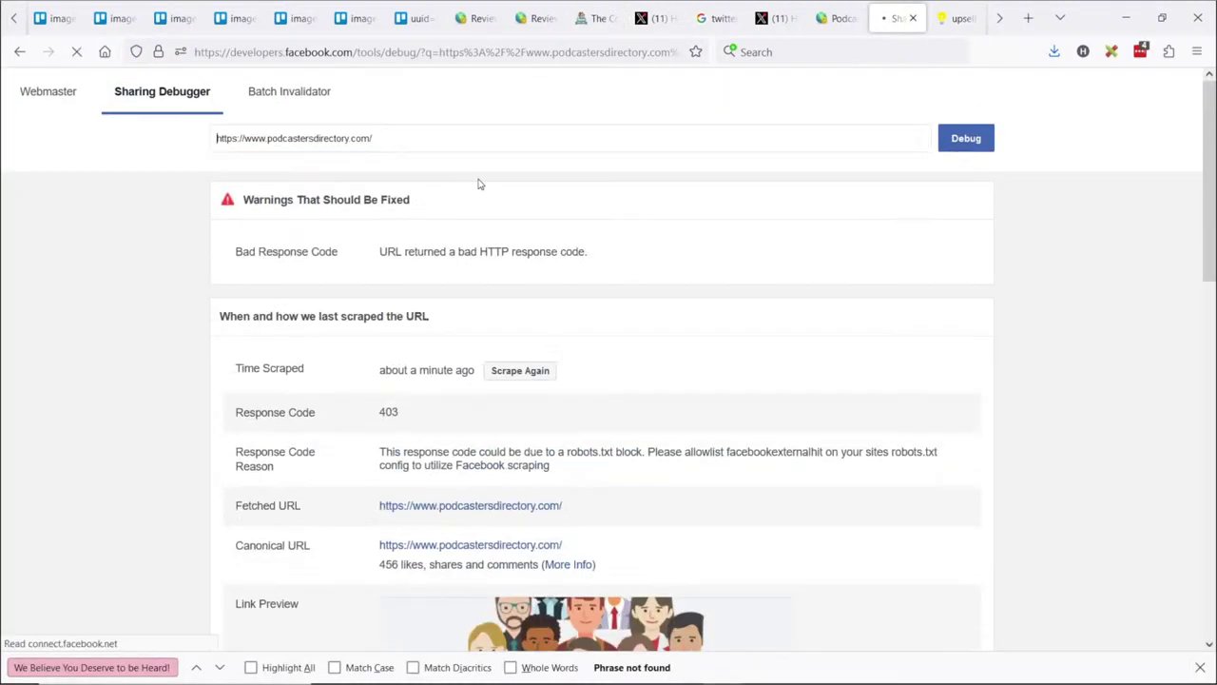
Scrape the homepage address again and examine its link preview and Open Graph properties
click(518, 371)
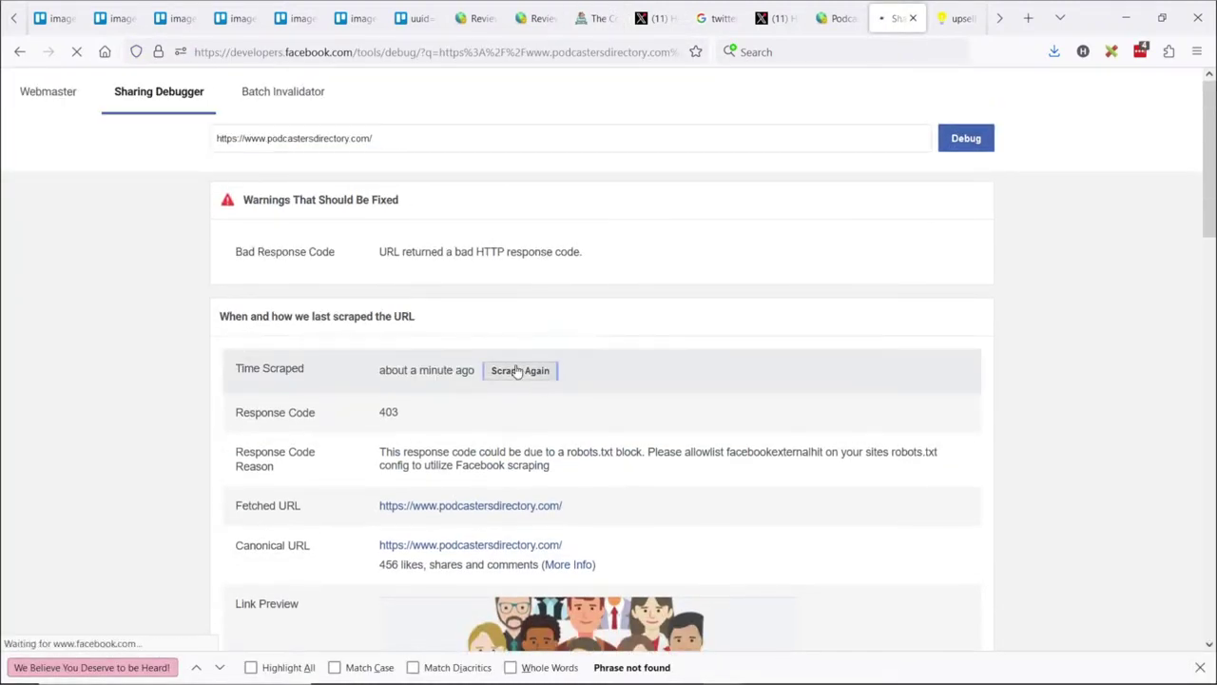
scroll(443, 334, down, 6)
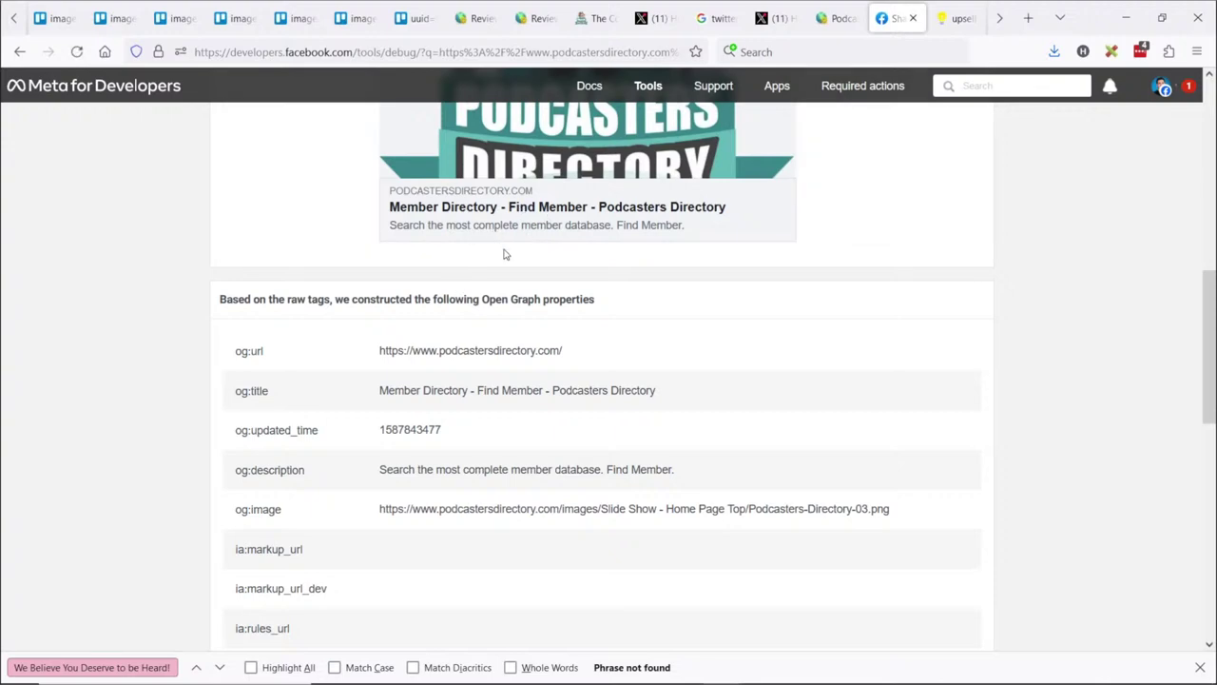
scroll(505, 254, up, 5)
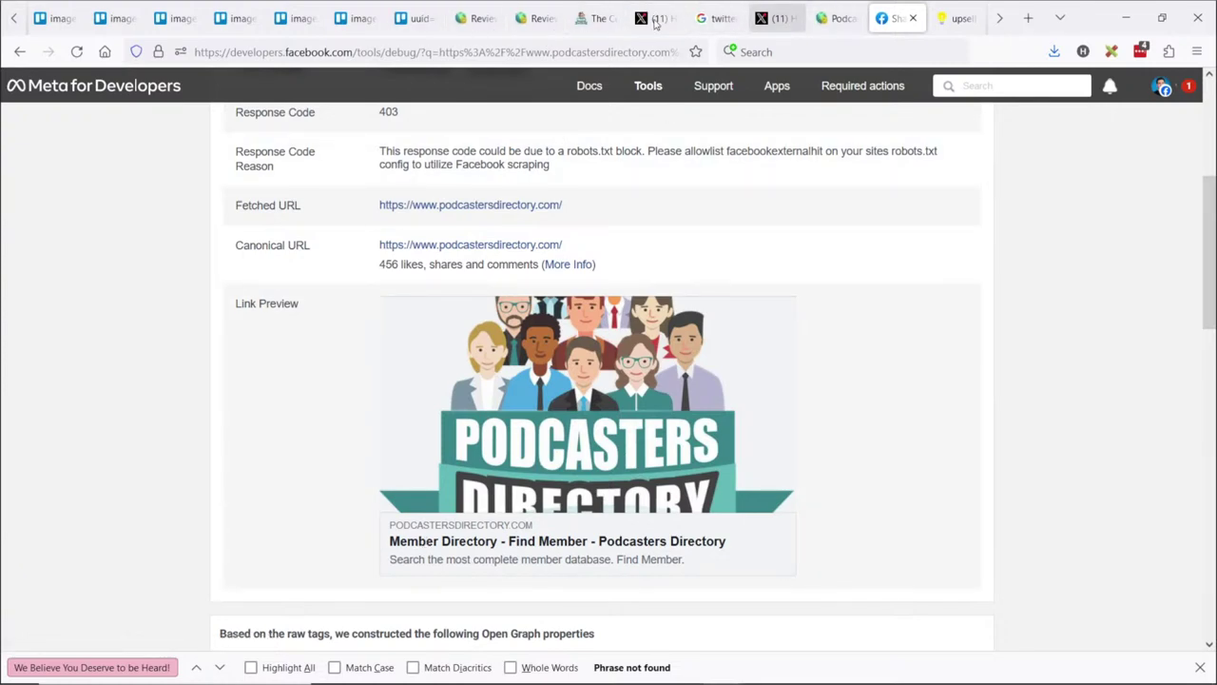
Open the root homepage's source code, search it for "member direc" and highlight the matching "Member Directory" text
click(597, 18)
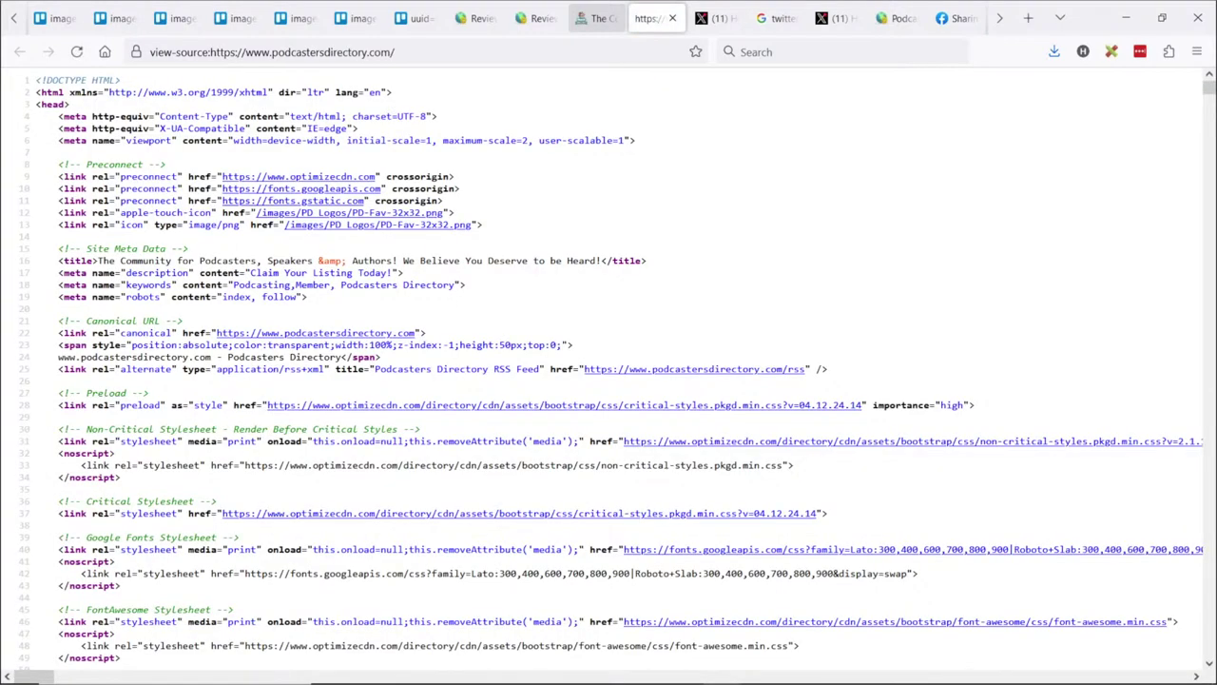
key(ctrl+f)
text(member)
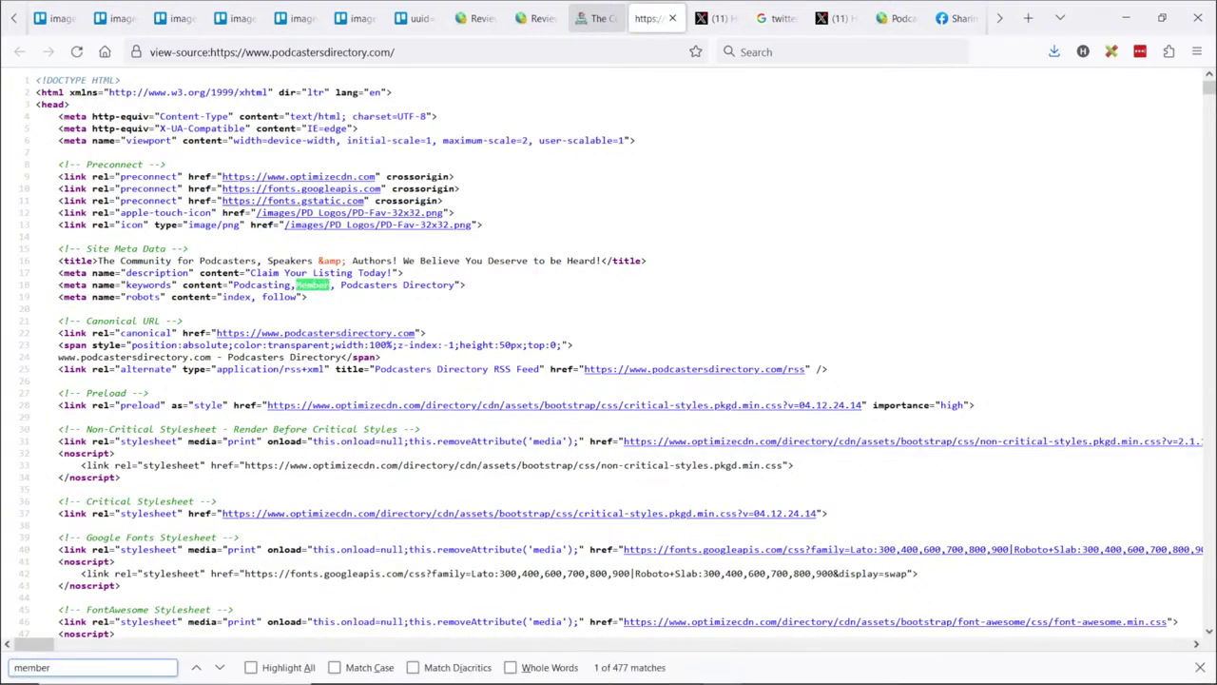
text( direc)
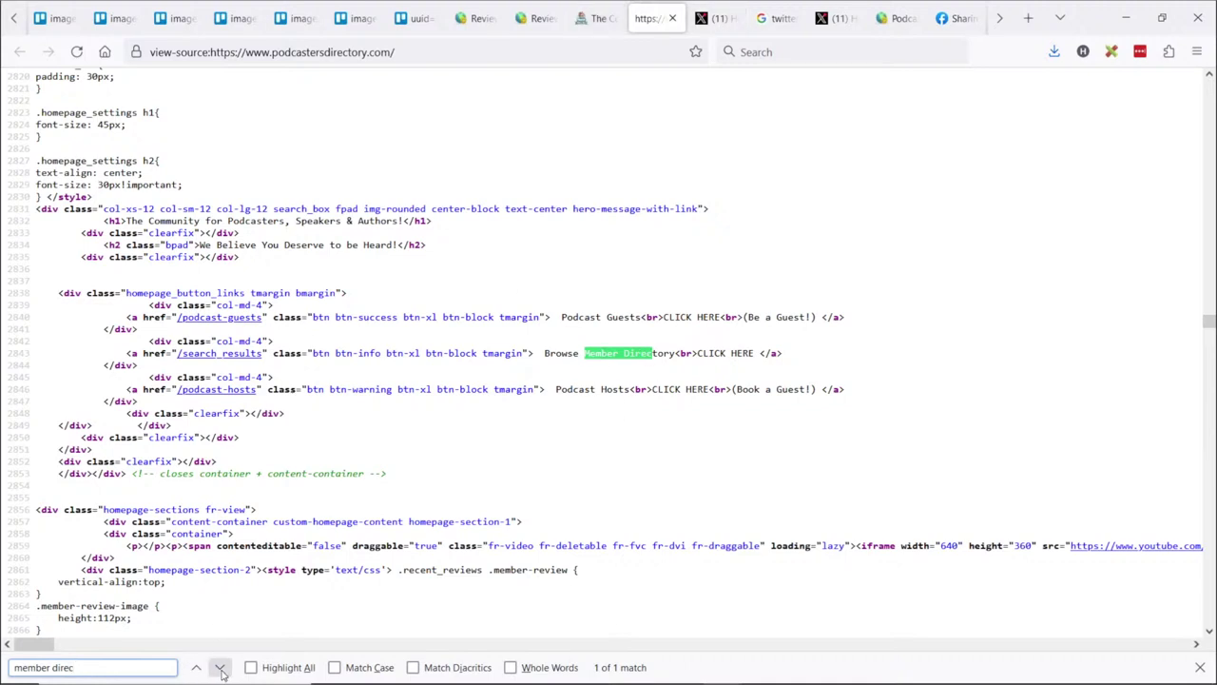
key(Return)
click(586, 353)
drag(586, 353, 675, 353)
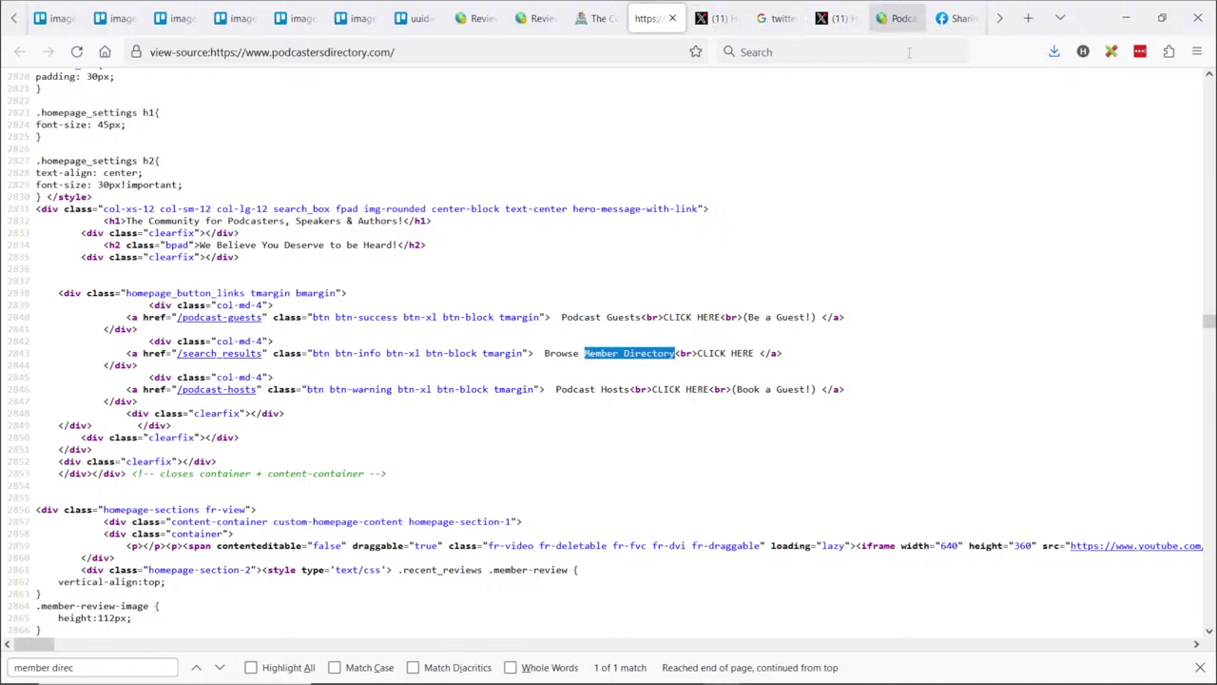
Review the Sharing Debugger's link preview, Open Graph properties and bad response code warning against the page source
click(953, 17)
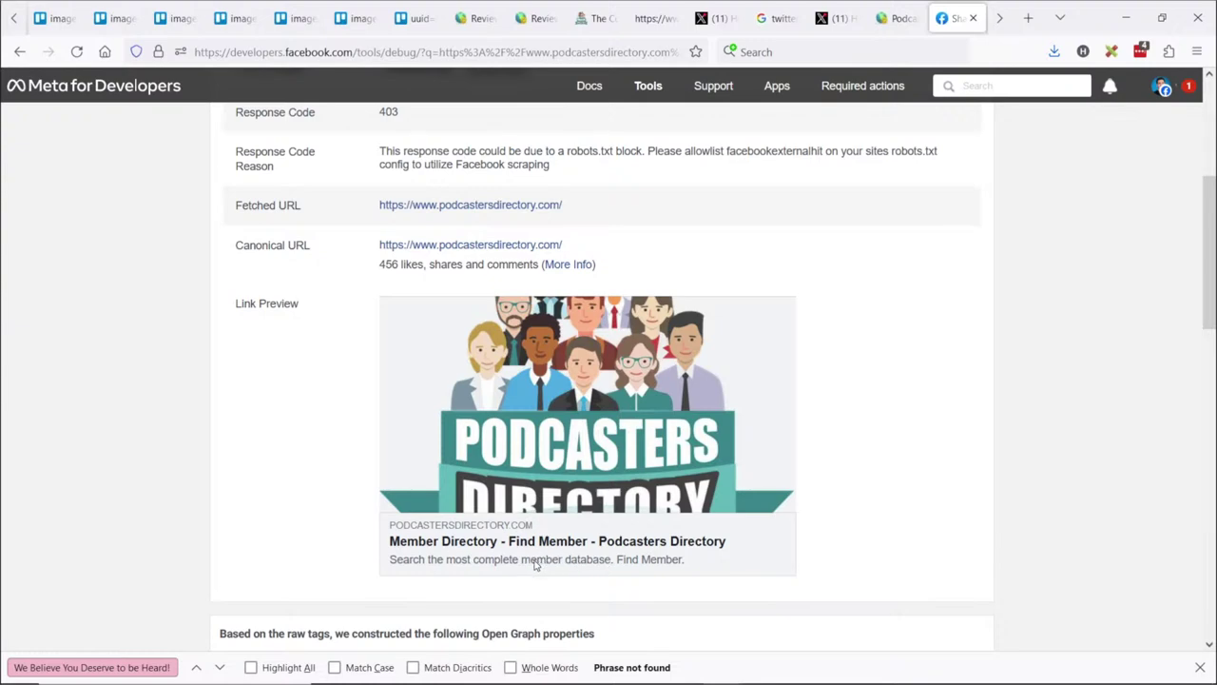
scroll(399, 266, down, 5)
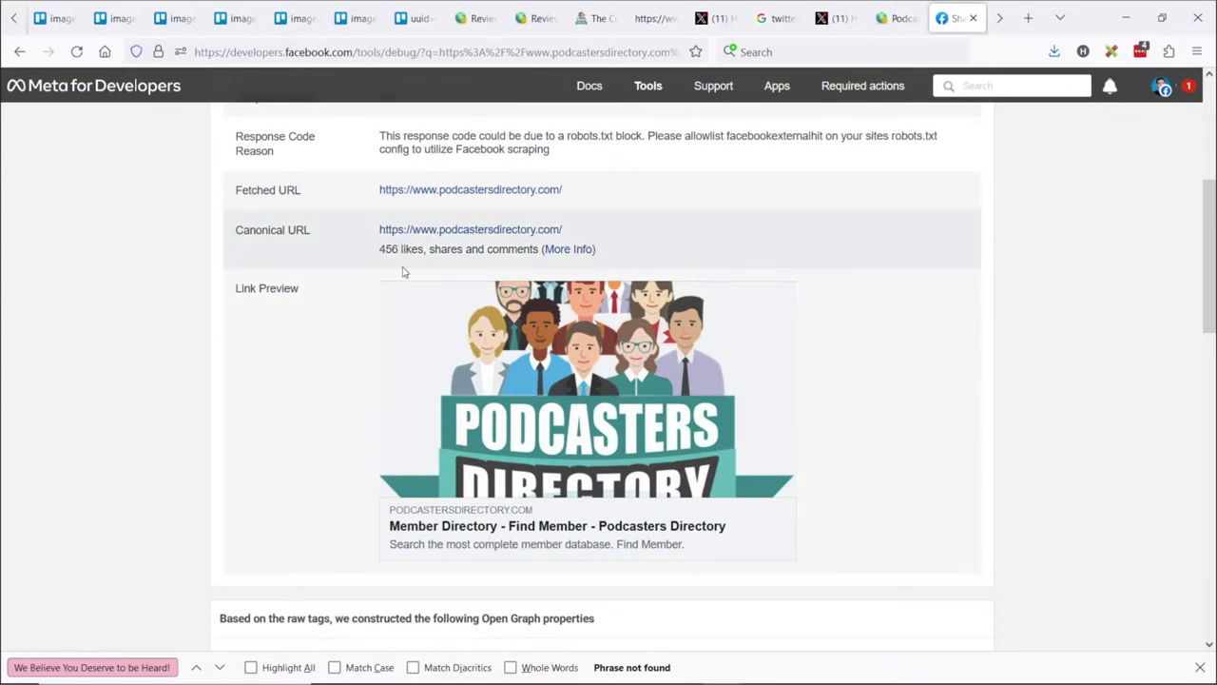
scroll(428, 309, down, 5)
scroll(466, 466, up, 15)
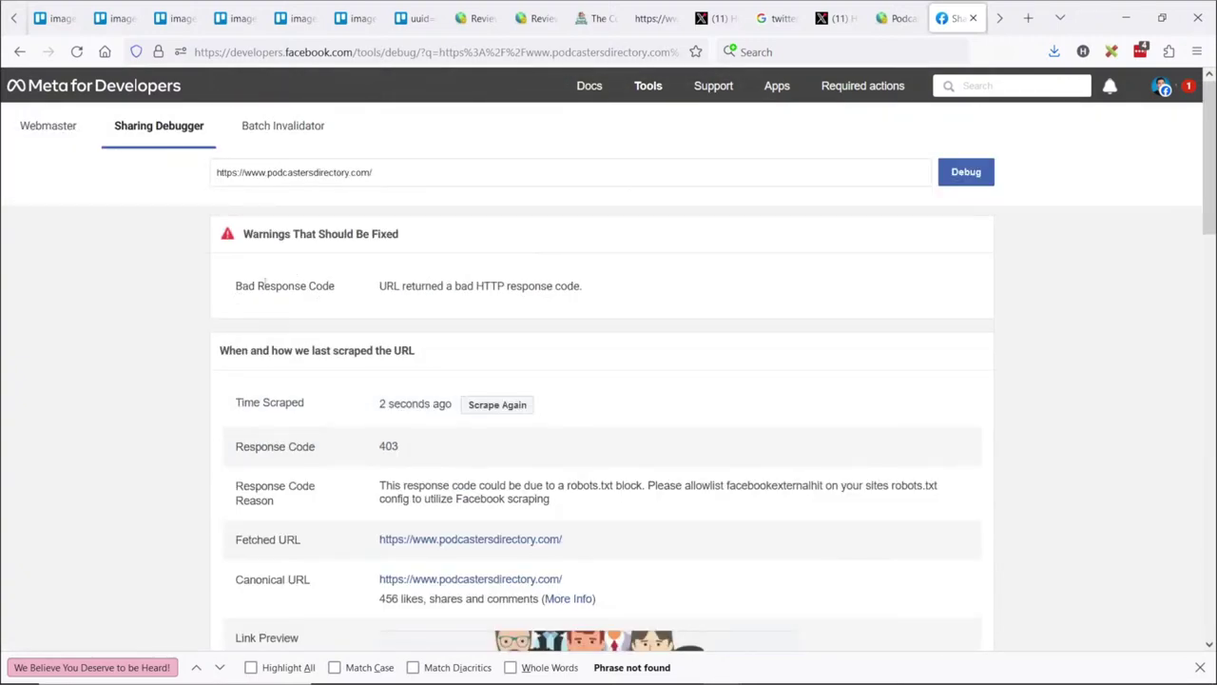
Highlight the Bad Response Code warning and open the robots.txt editor in the Podcasters Directory admin
mouse_move(234, 286)
mouse_down()
mouse_move(640, 293)
mouse_move(228, 290)
mouse_up()
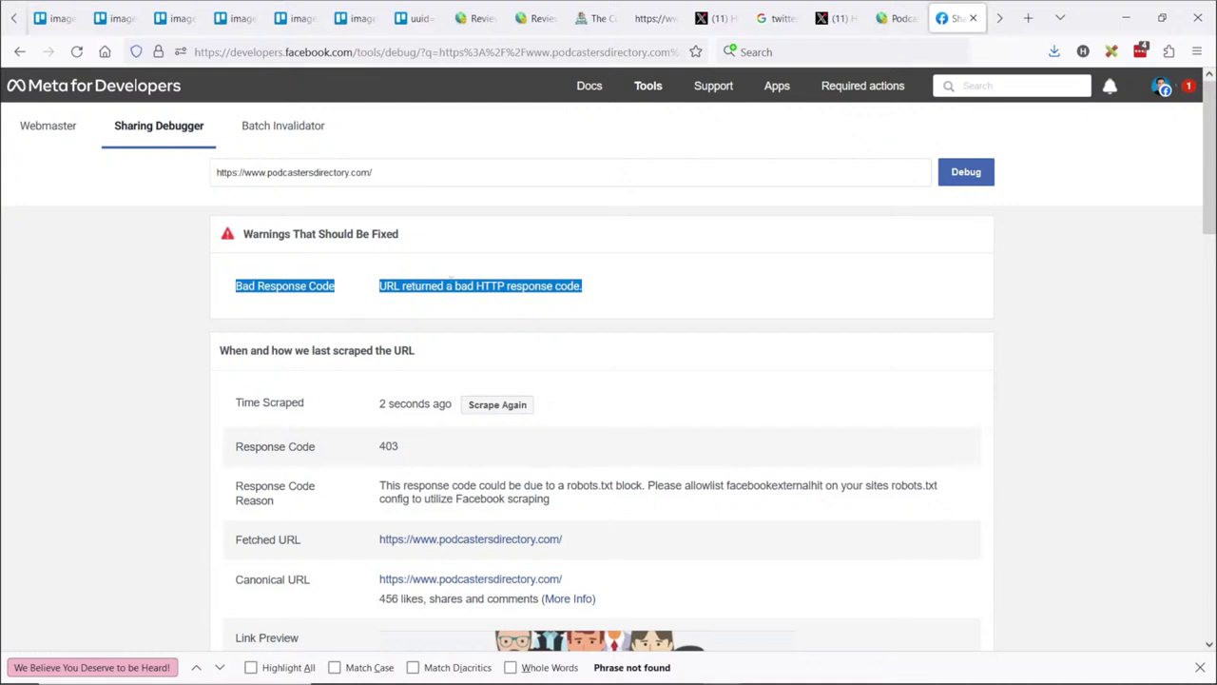
triple_click(451, 284)
click(898, 18)
click(65, 315)
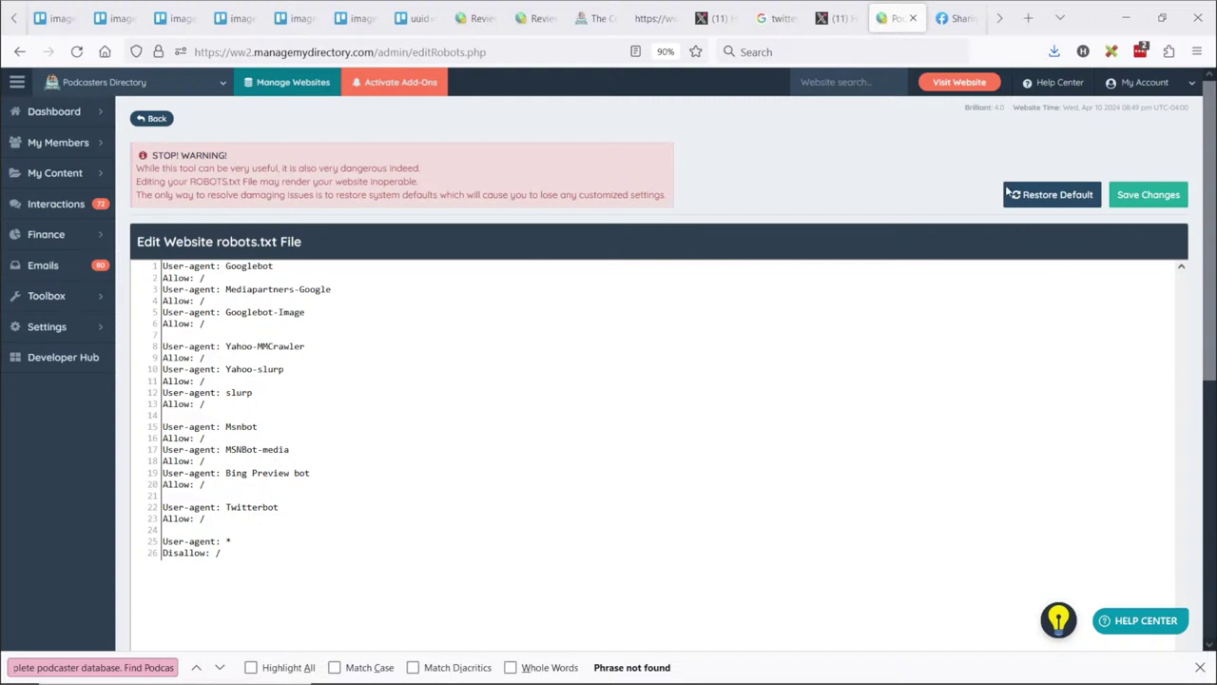
Restore the website's robots.txt file to the system default rules and confirm the reset
click(1046, 196)
click(573, 429)
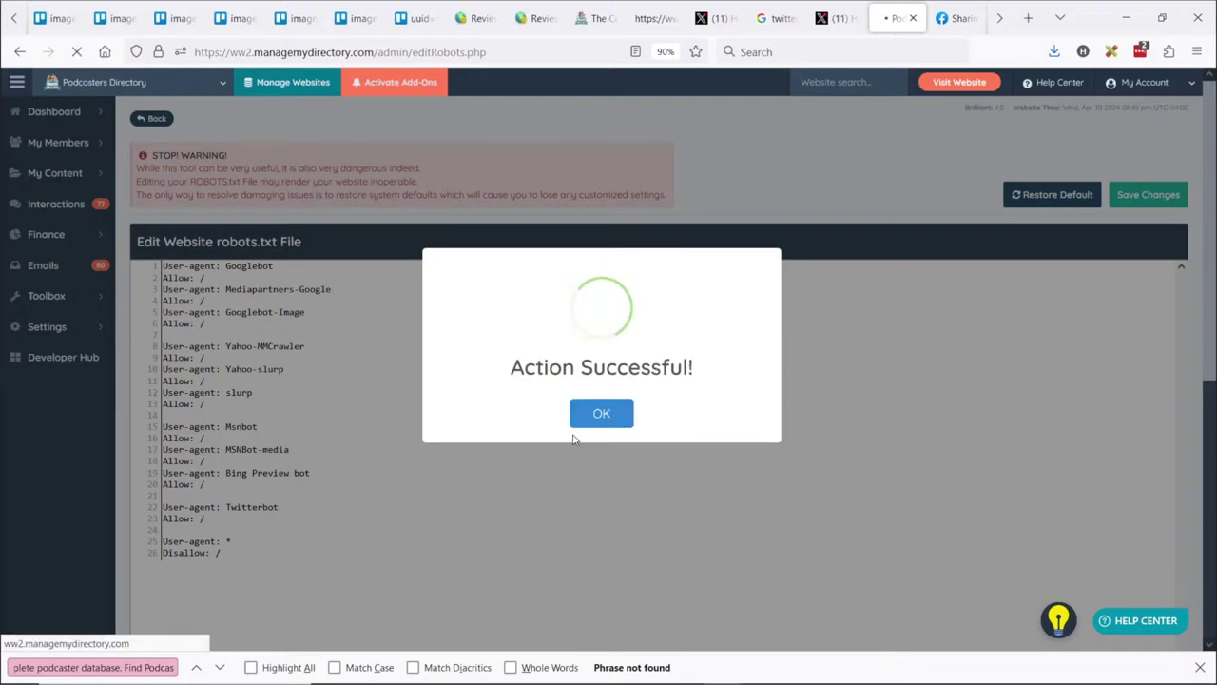
click(603, 419)
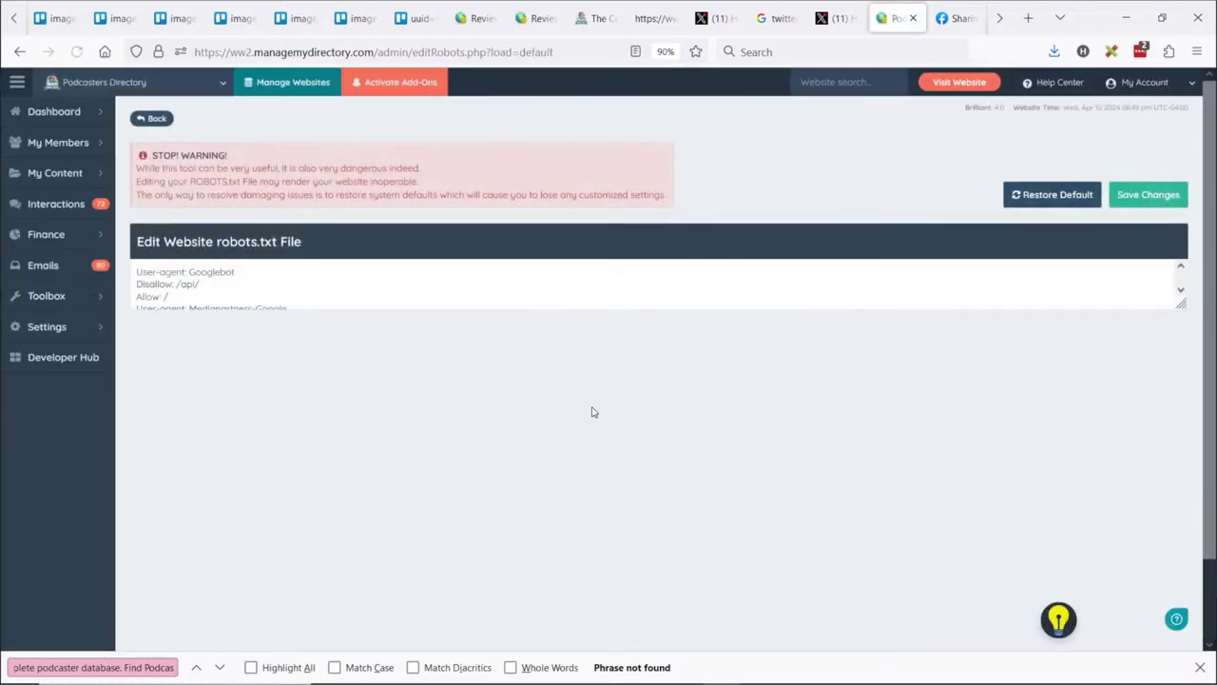
Highlight the facebookexternalhit rules in the default robots.txt file and save the file
scroll(311, 491, down, 5)
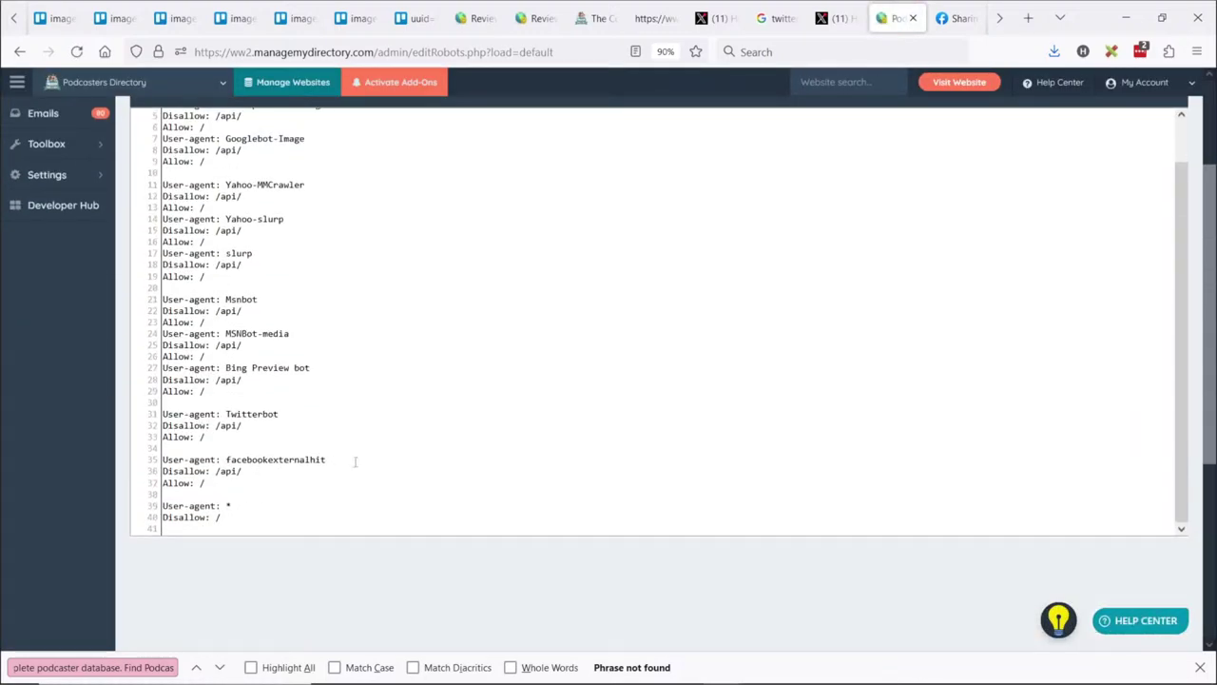
drag(355, 462, 161, 462)
drag(227, 484, 136, 461)
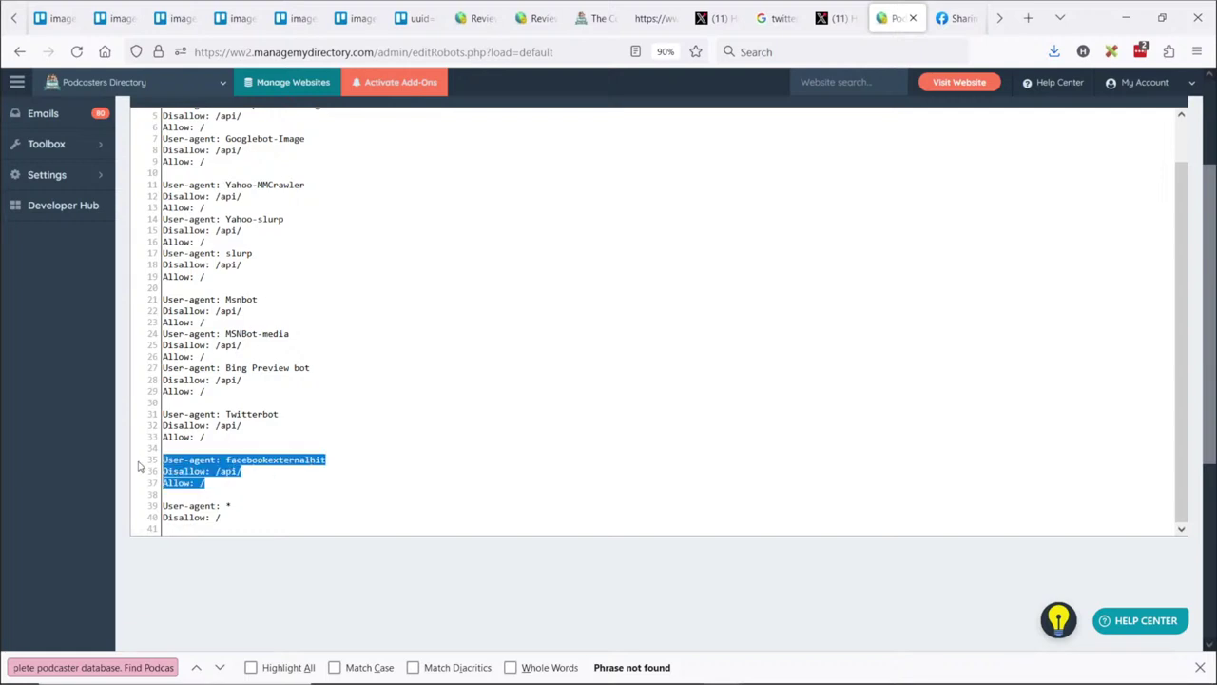
drag(243, 483, 135, 456)
click(357, 347)
scroll(623, 285, up, 6)
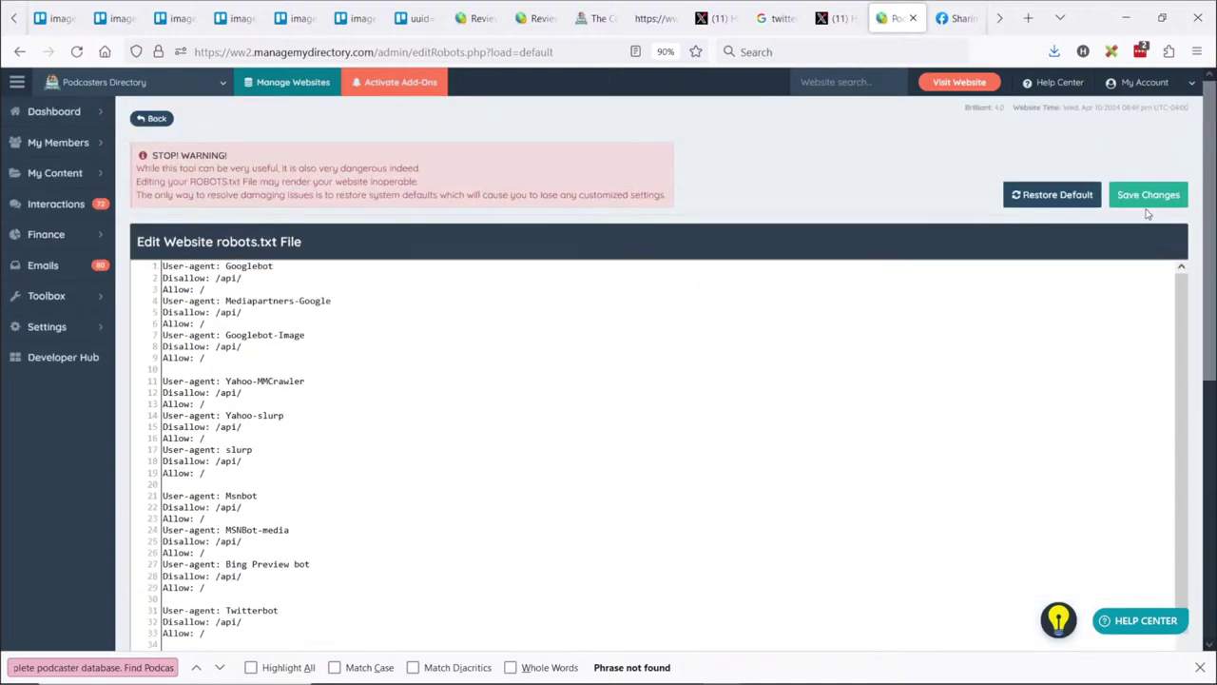
click(1141, 194)
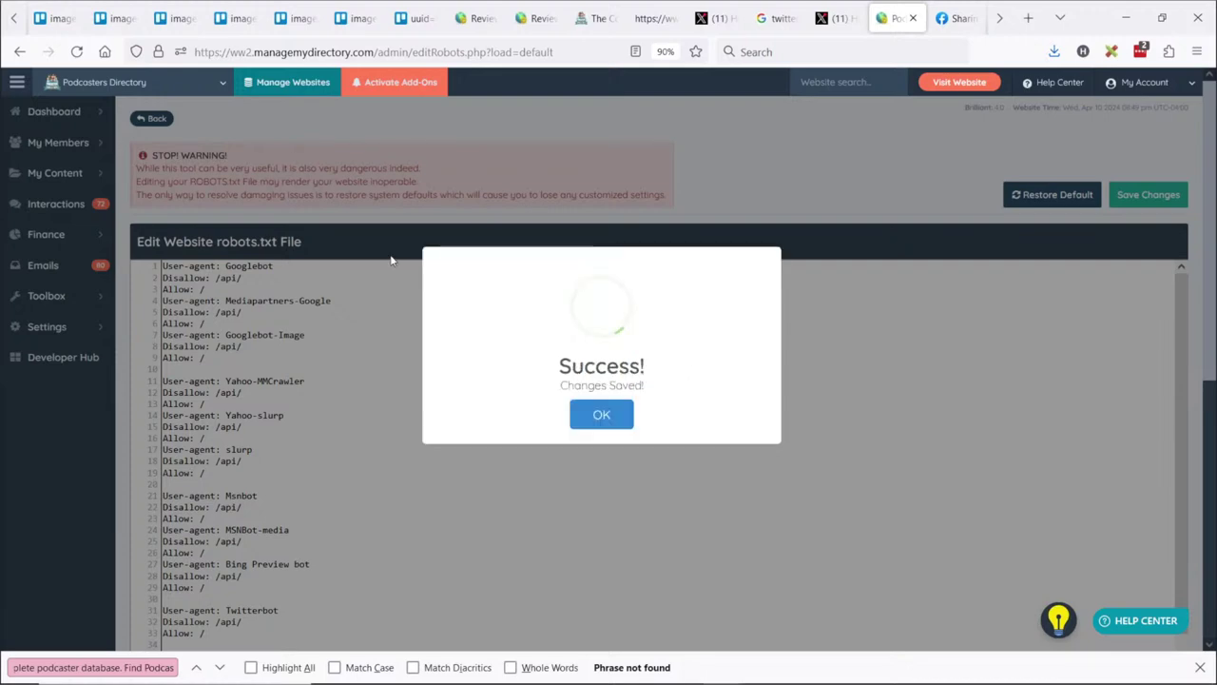
click(529, 463)
click(947, 23)
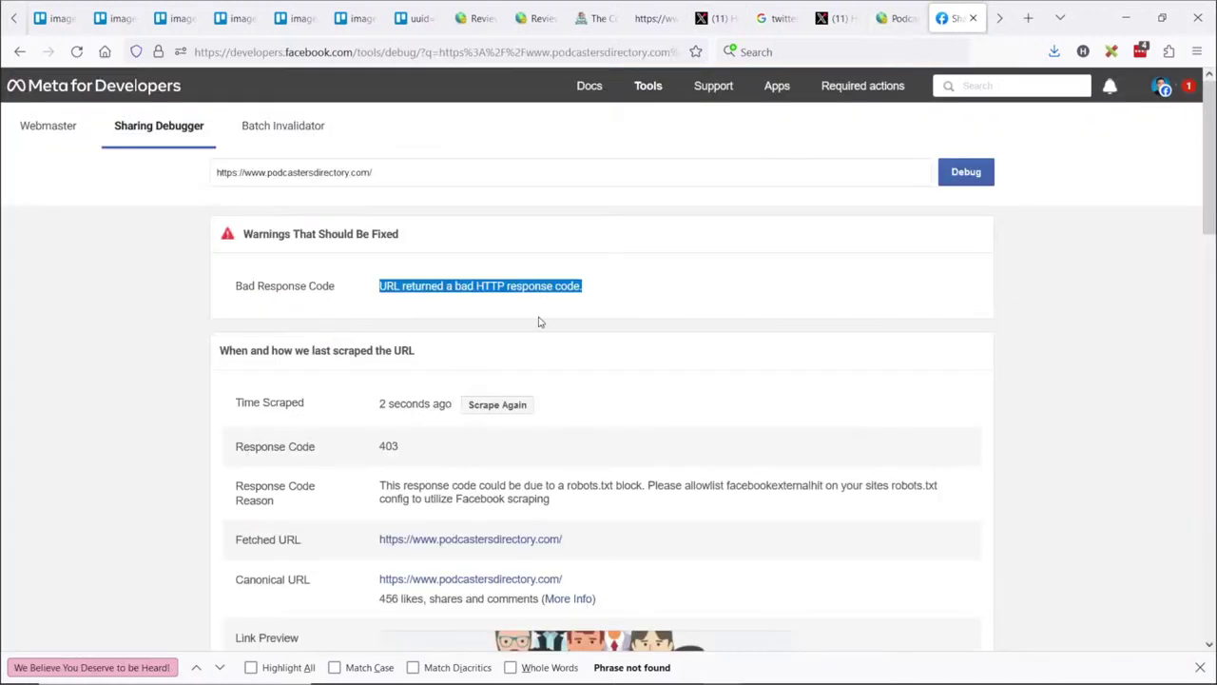
click(980, 174)
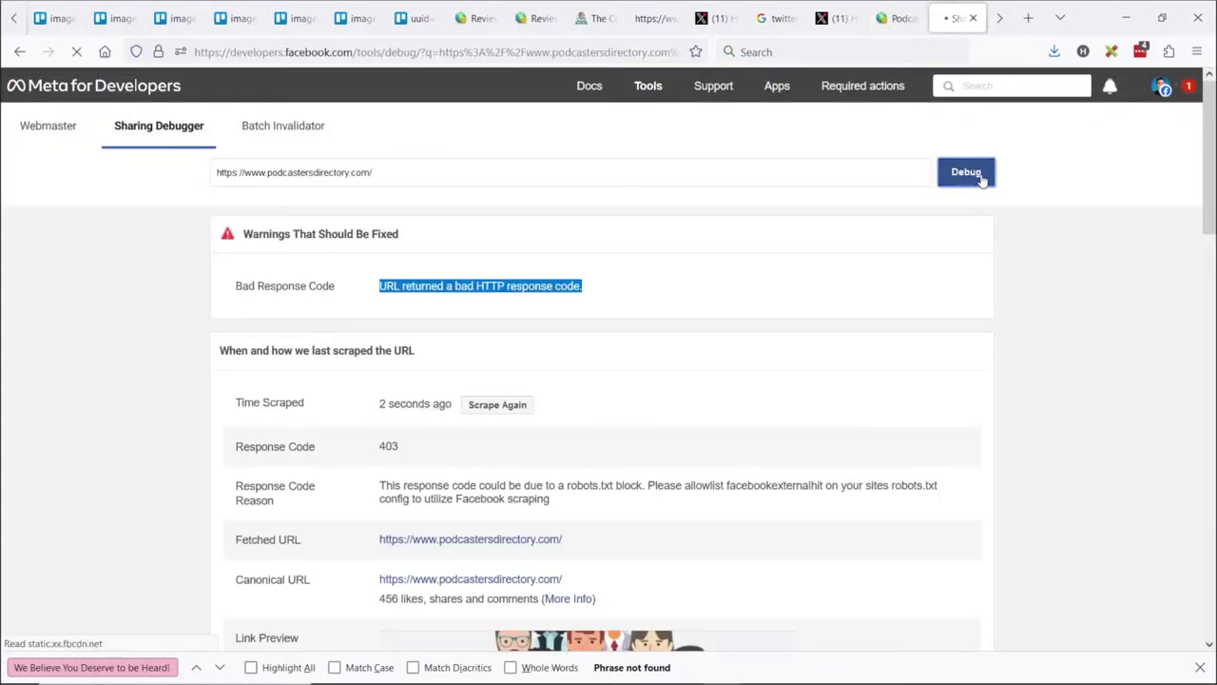
click(532, 403)
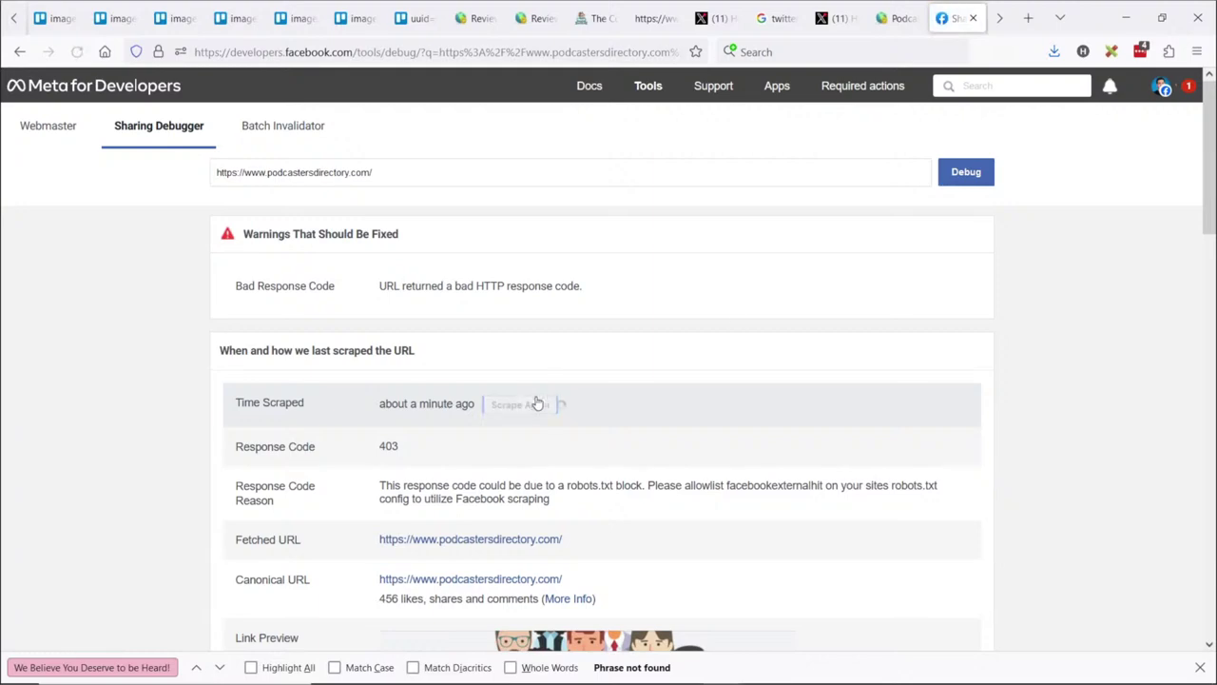
scroll(733, 313, down, 3)
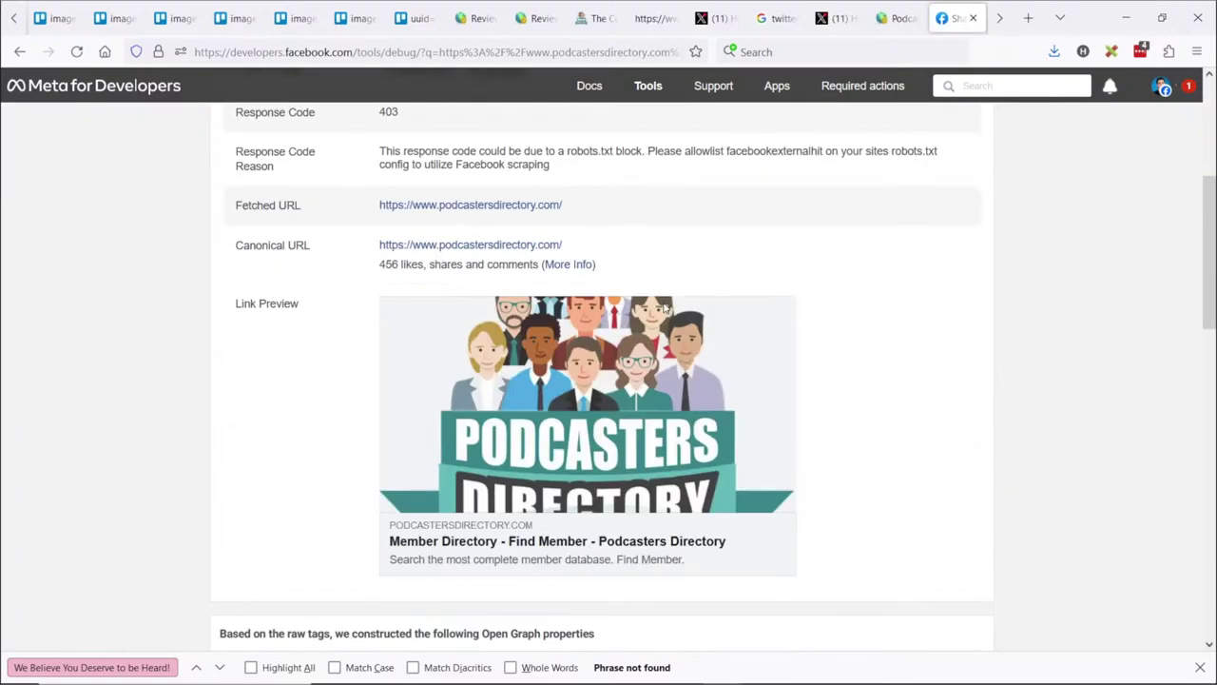
scroll(641, 291, up, 3)
scroll(608, 342, down, 5)
click(76, 51)
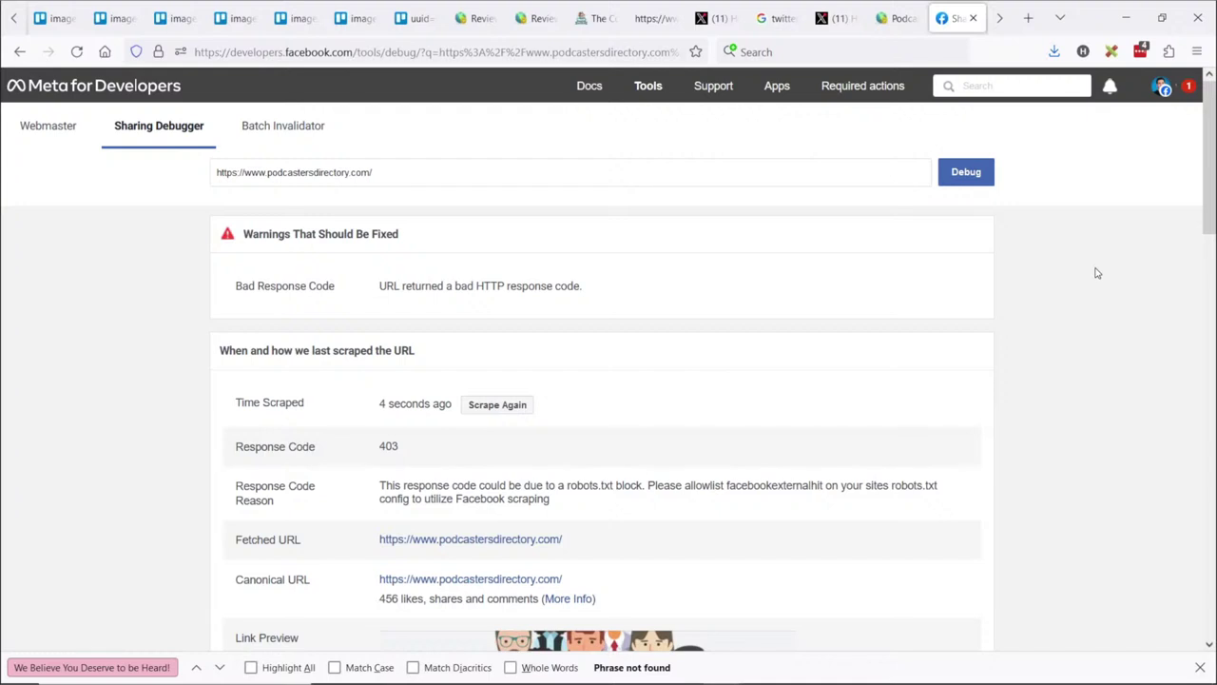
triple_click(403, 288)
click(489, 285)
key(alt+Tab)
key(alt+Tab)
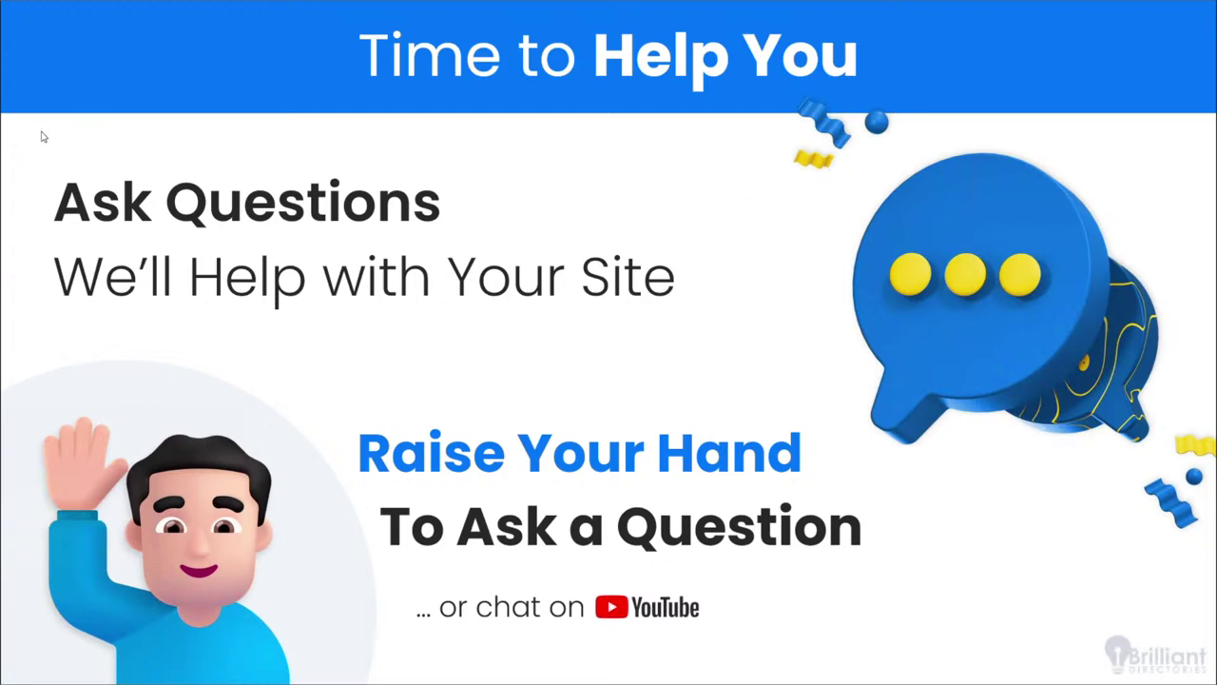
key(Right)
key(Left)
key(Left)
key(Left)
key(Left)
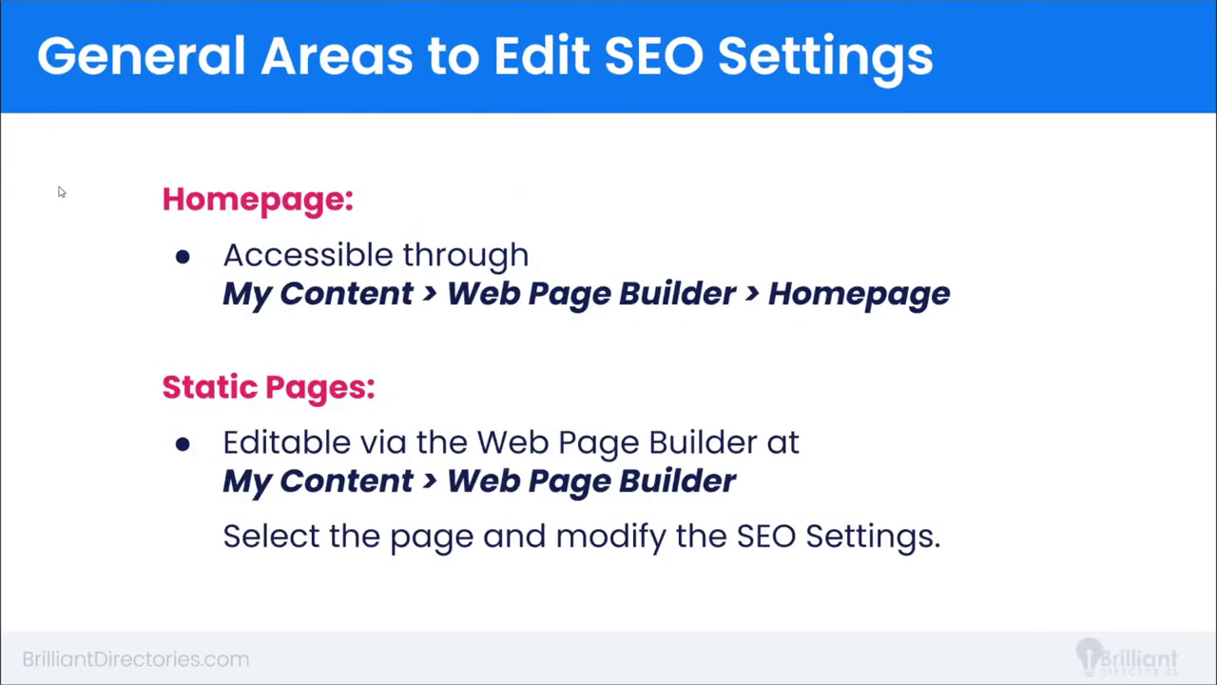
key(Left)
key(Left)
key(Left)
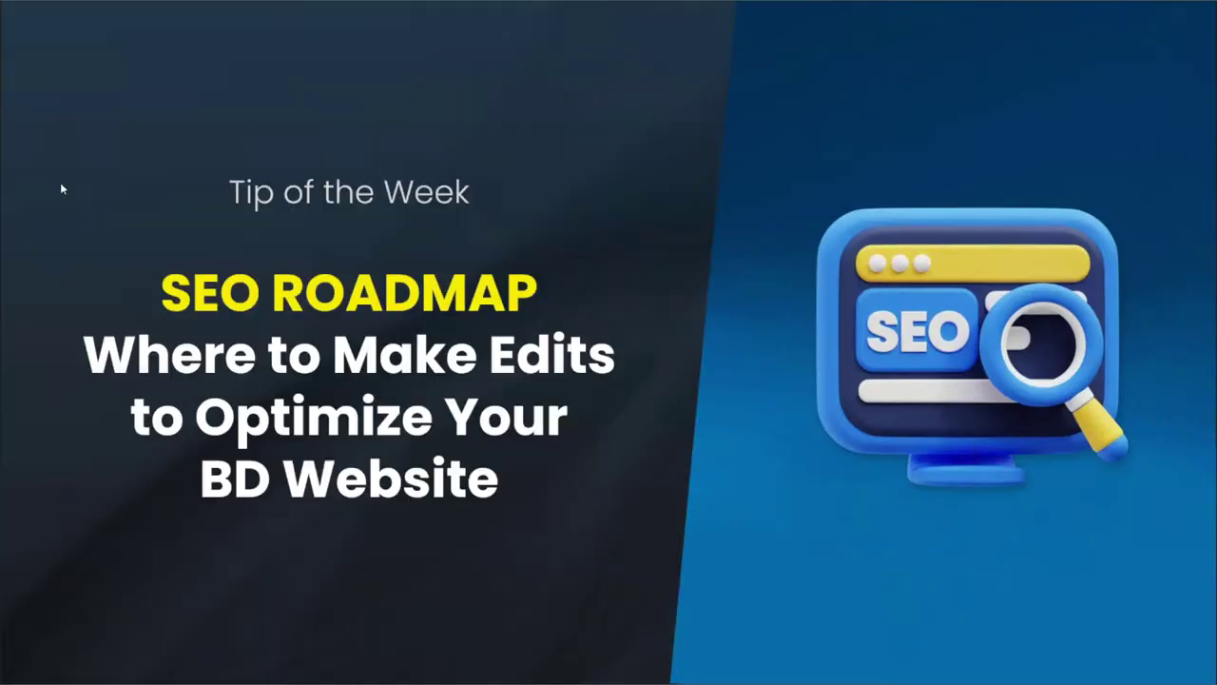